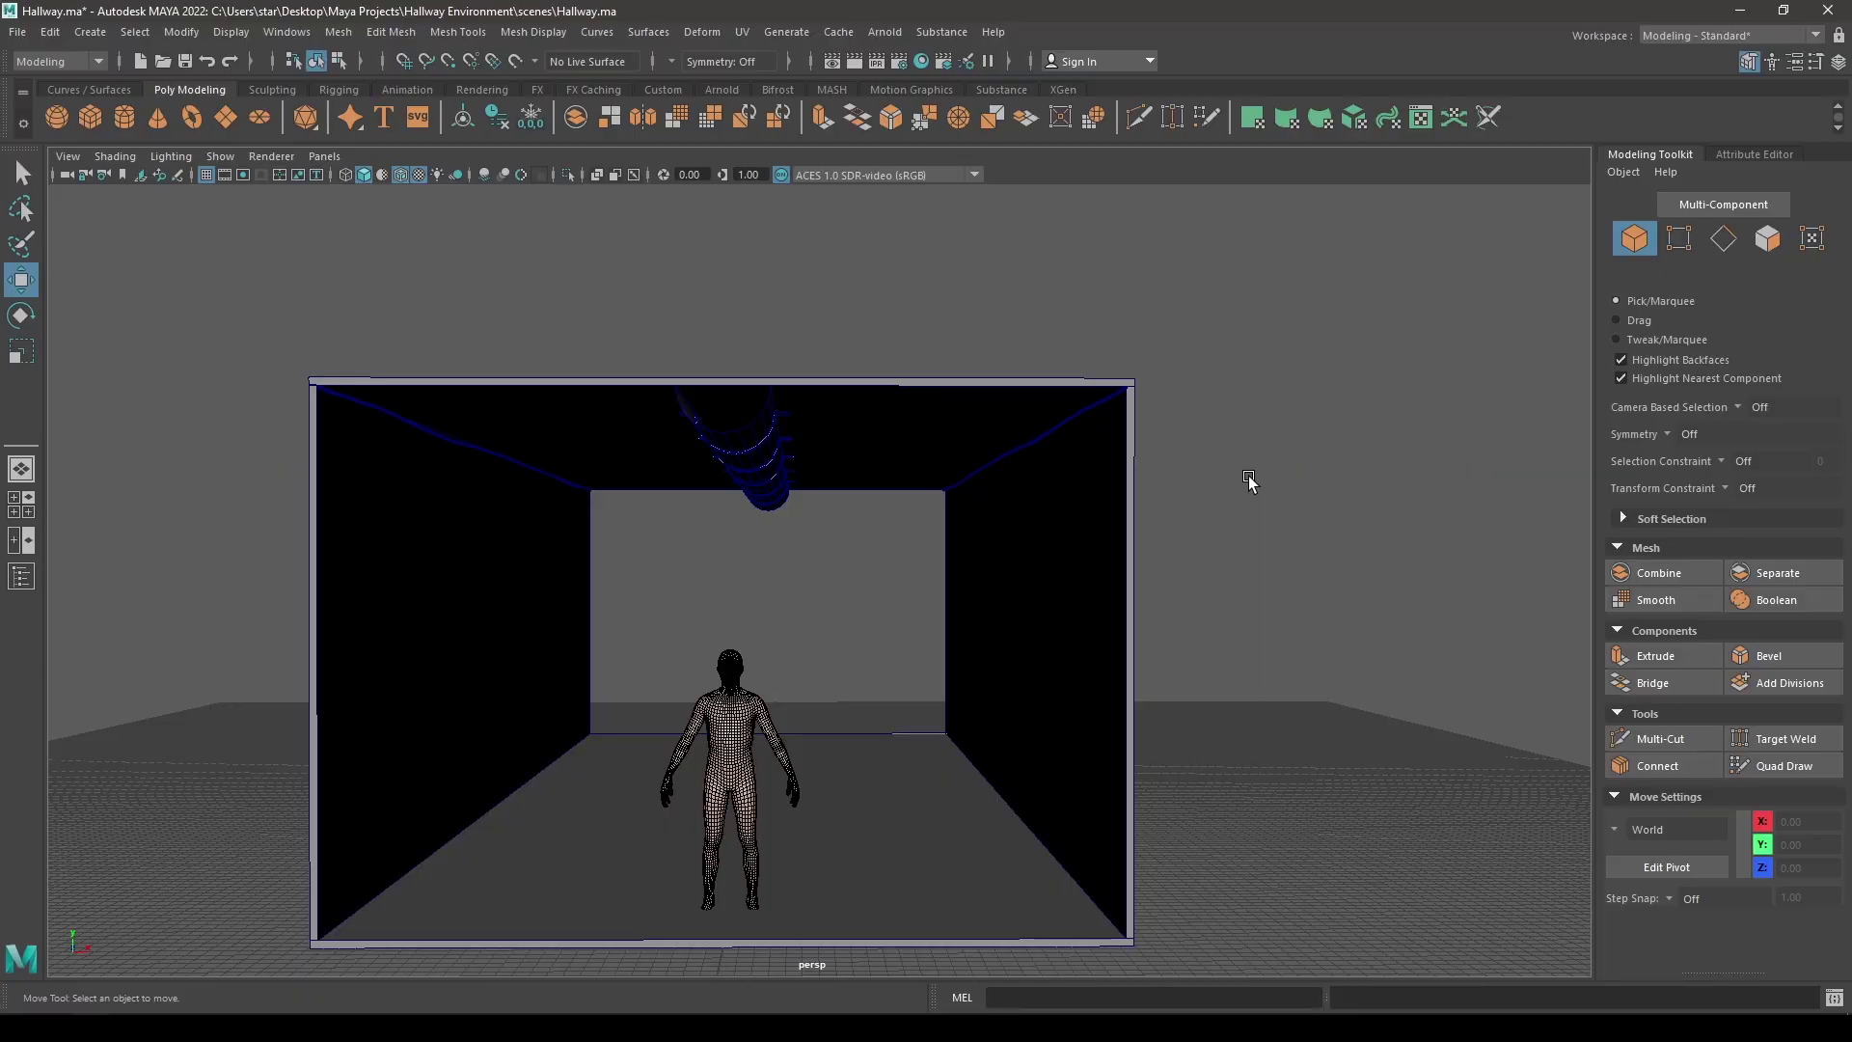
- Examine the hallway shell, its open ends and the ceiling pipe from several angles and views
alt+drag(1248, 476, 1208, 533)
alt+right_drag(1208, 533, 1097, 534)
alt+drag(1097, 534, 1051, 583)
alt+right_drag(1052, 582, 1090, 646)
alt+drag(1090, 646, 1135, 632)
alt+right_drag(772, 396, 778, 543)
alt+drag(778, 543, 829, 526)
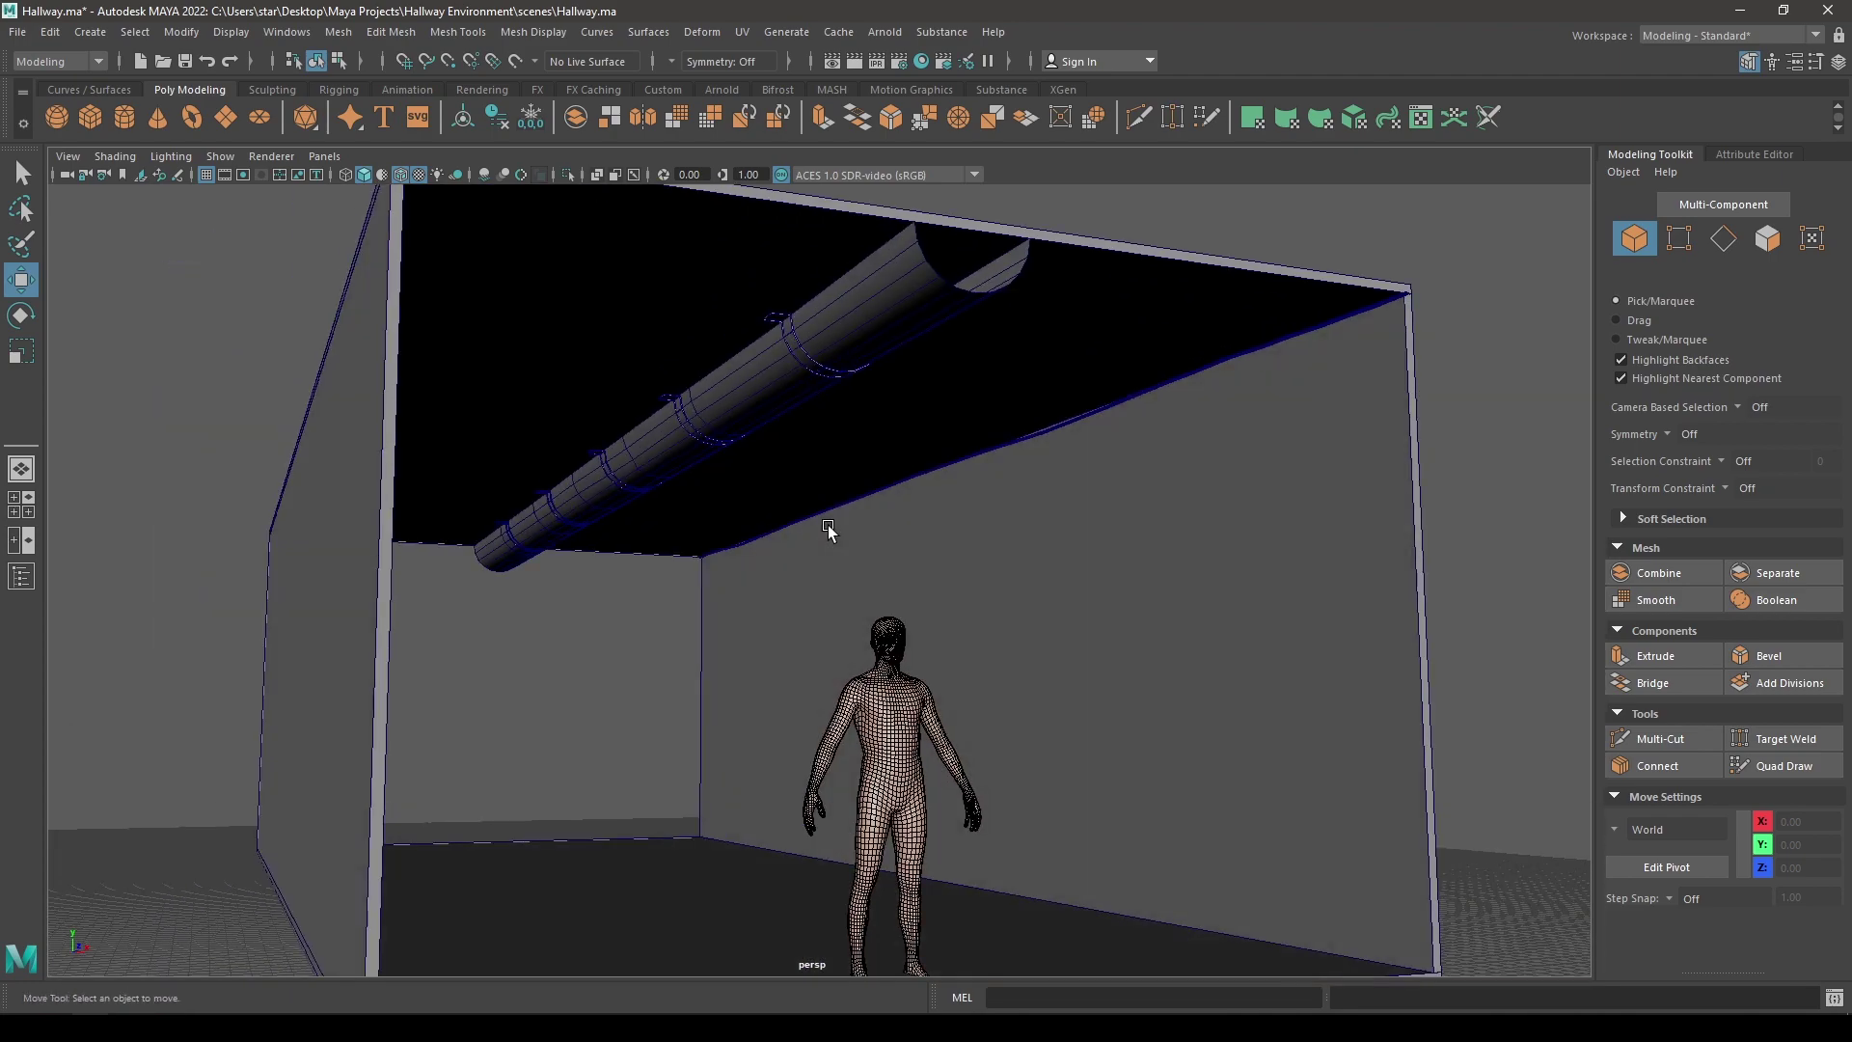
alt+right_drag(1158, 397, 1138, 355)
alt+drag(1138, 356, 1253, 450)
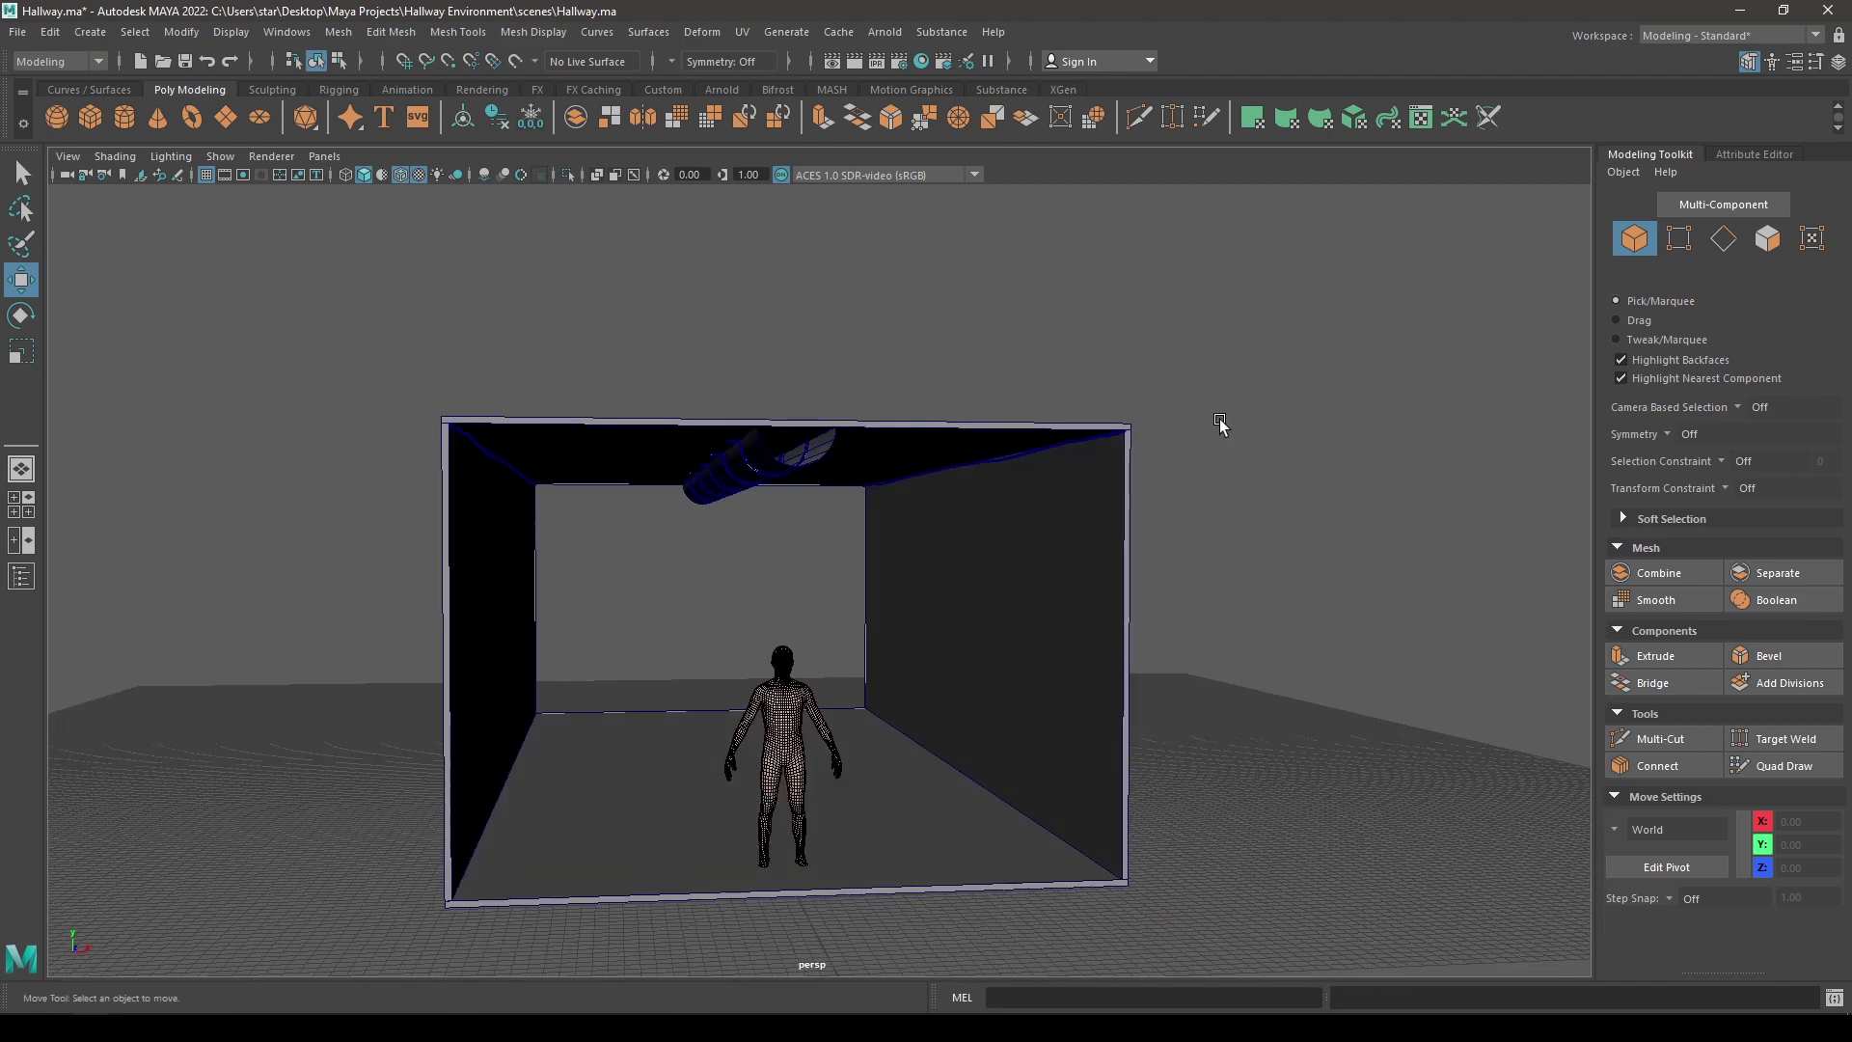
alt+right_drag(1253, 451, 1224, 460)
key(space)
drag(1223, 461, 1223, 512)
alt+right_drag(1232, 583, 983, 517)
alt+middle_drag(983, 517, 1015, 814)
alt+right_drag(1015, 814, 873, 367)
mouse_move(894, 395)
alt+middle_down()
mouse_move(916, 554)
mouse_move(889, 418)
alt+middle_up()
- Create a polygon cube at the origin while working in the front view
key(space)
drag(1132, 484, 1122, 390)
key(space)
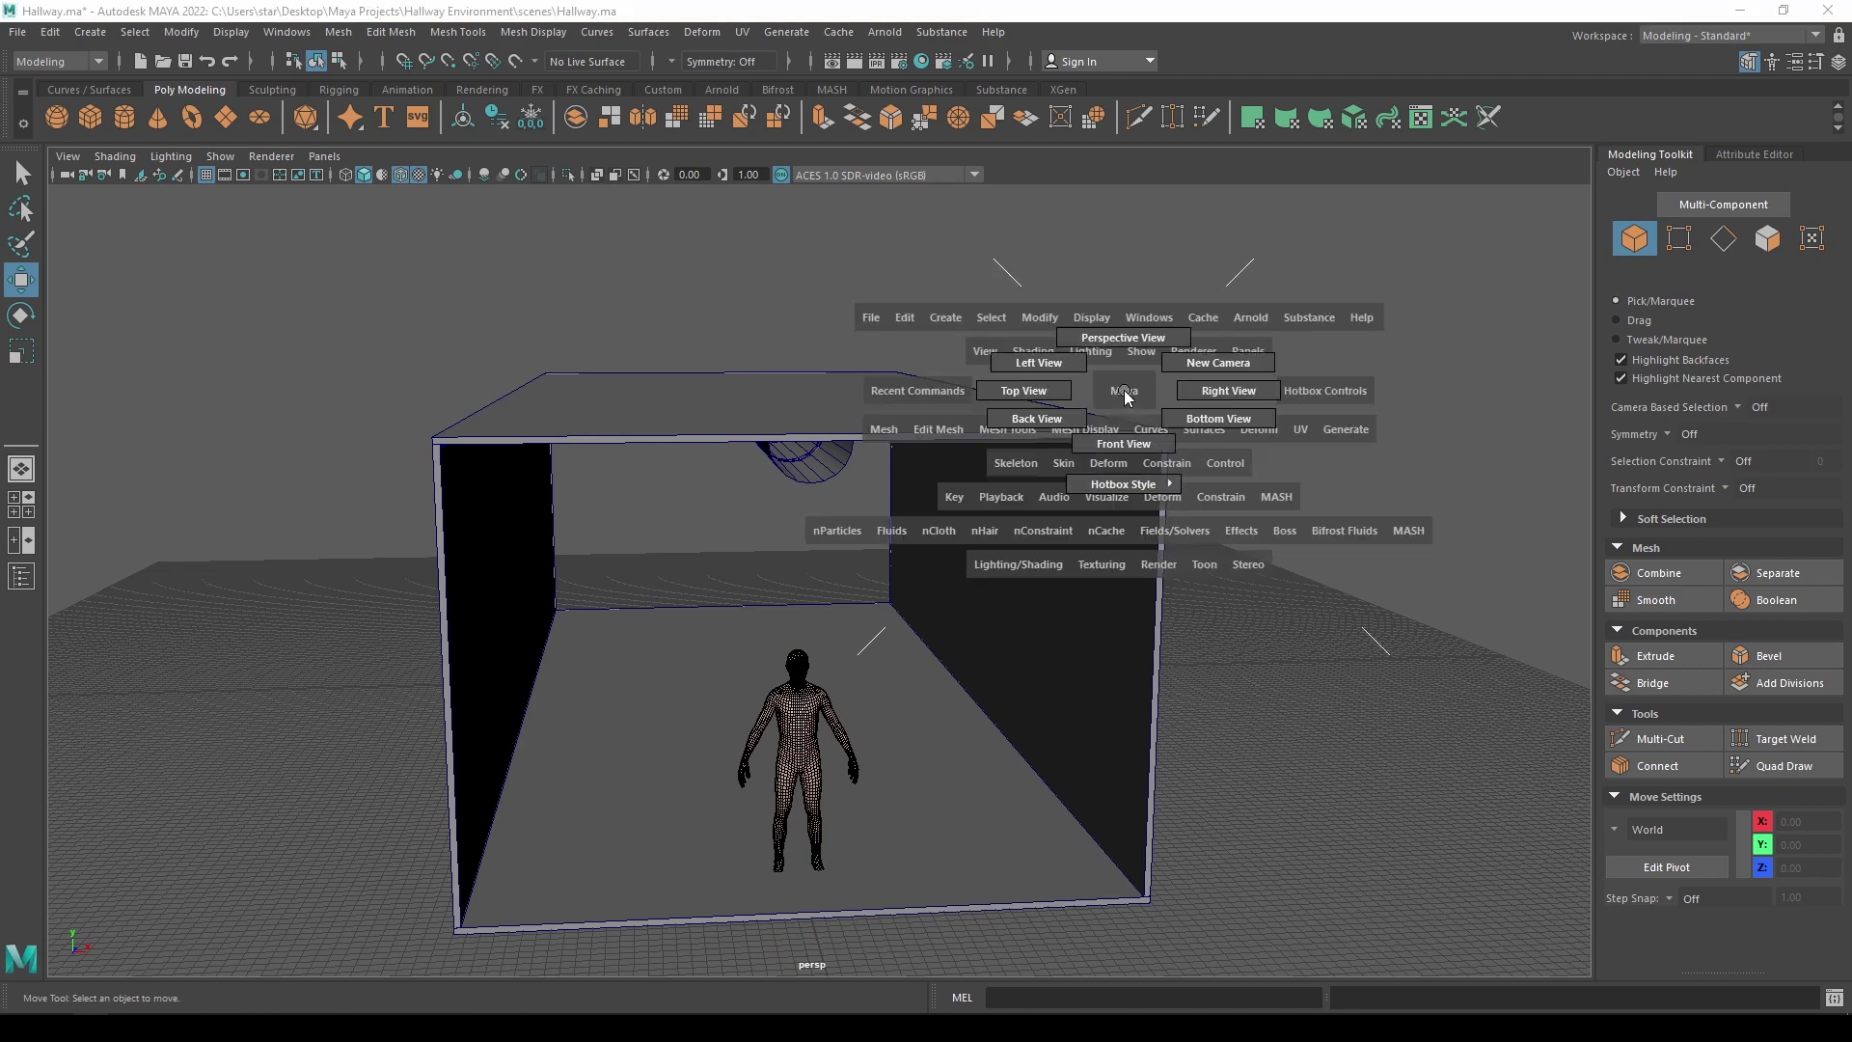
key(space)
drag(1085, 497, 1082, 569)
key(a)
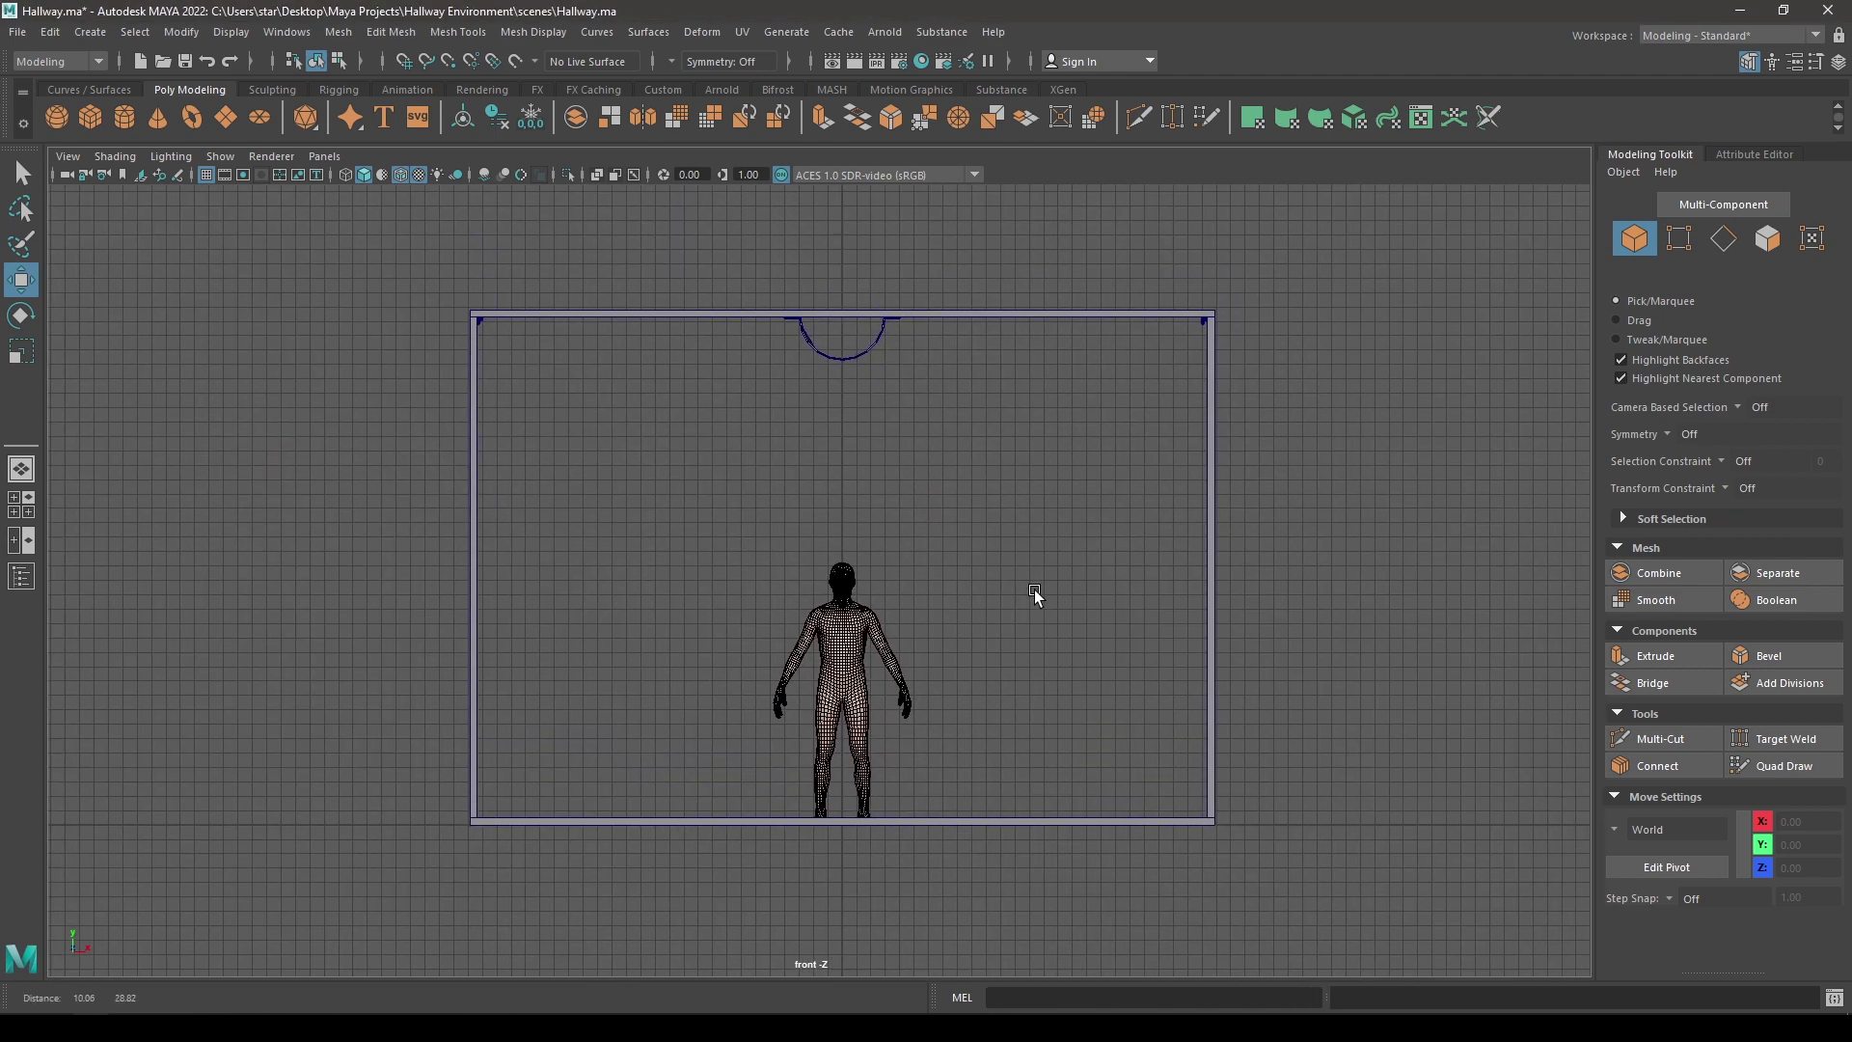
shift+right_drag(1396, 366, 1374, 429)
scroll(906, 905, up, 5)
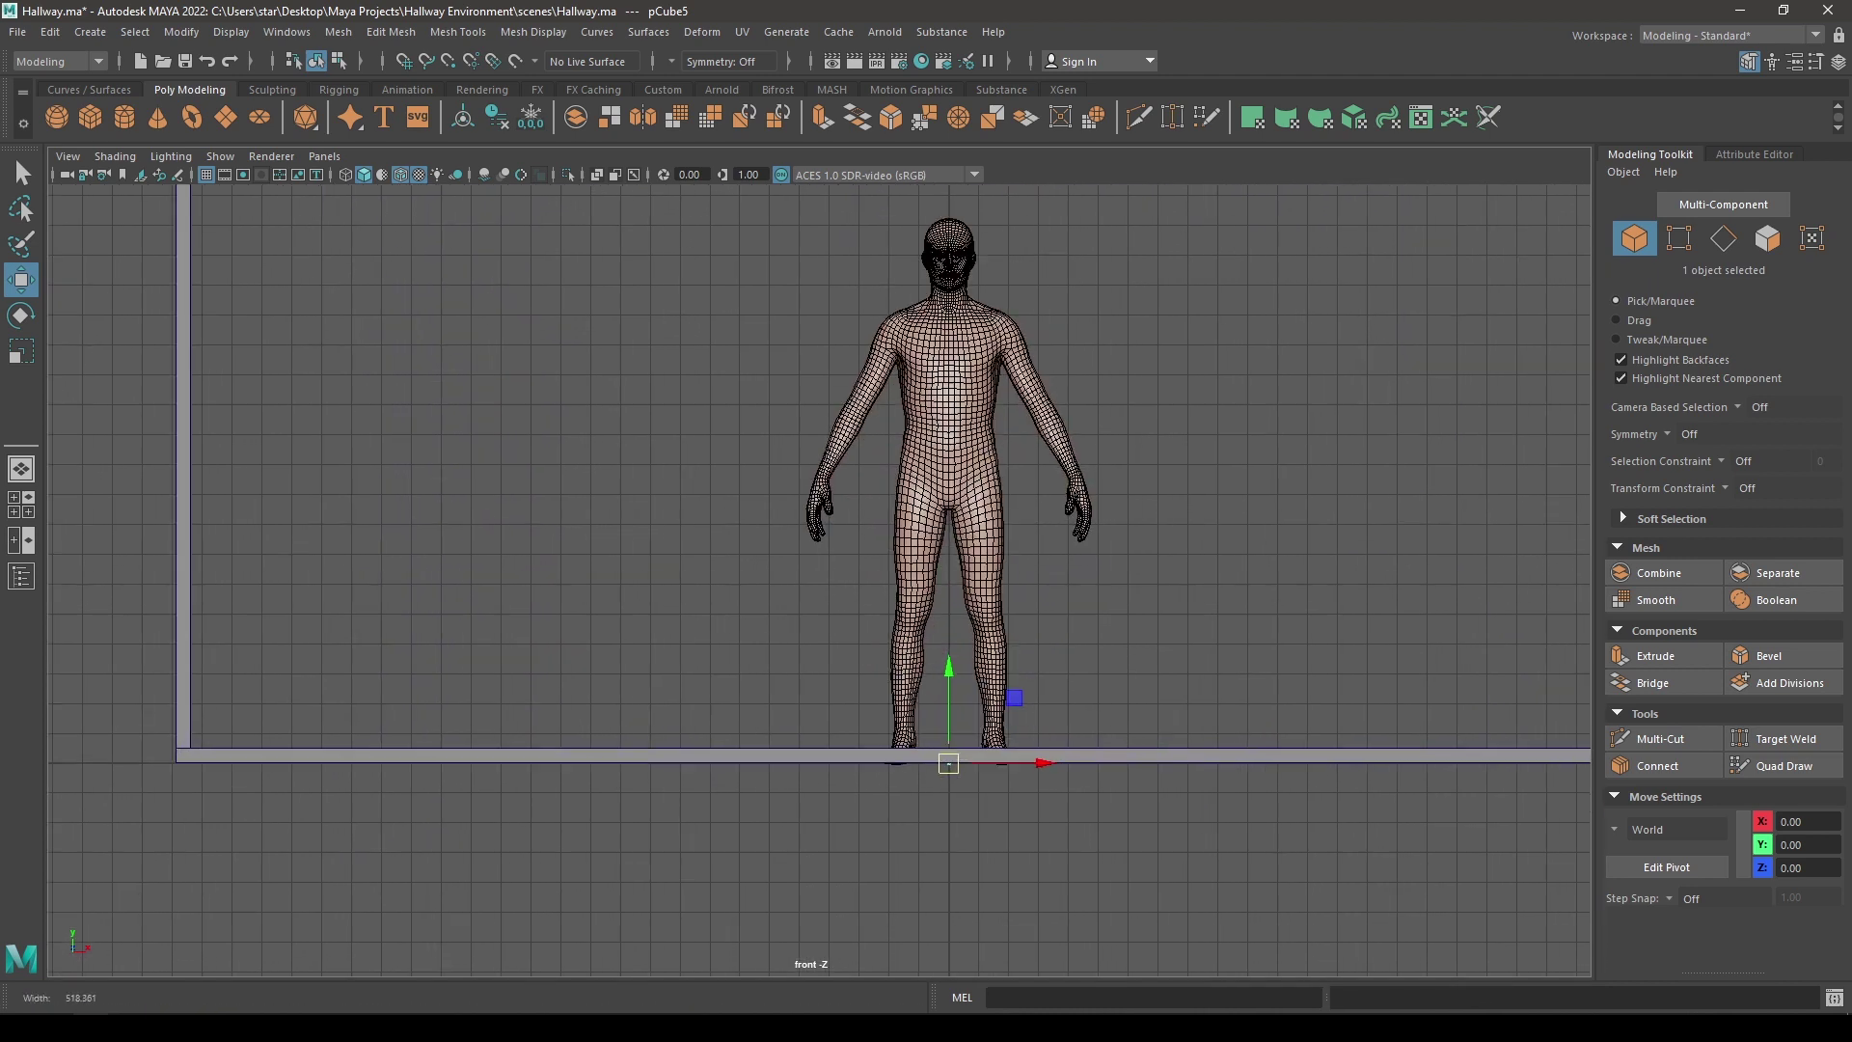
- Move the cube to the wall and floor corner, at X about -252.86 and Y about 5.72
drag(954, 668, 956, 671)
drag(1019, 751, 337, 749)
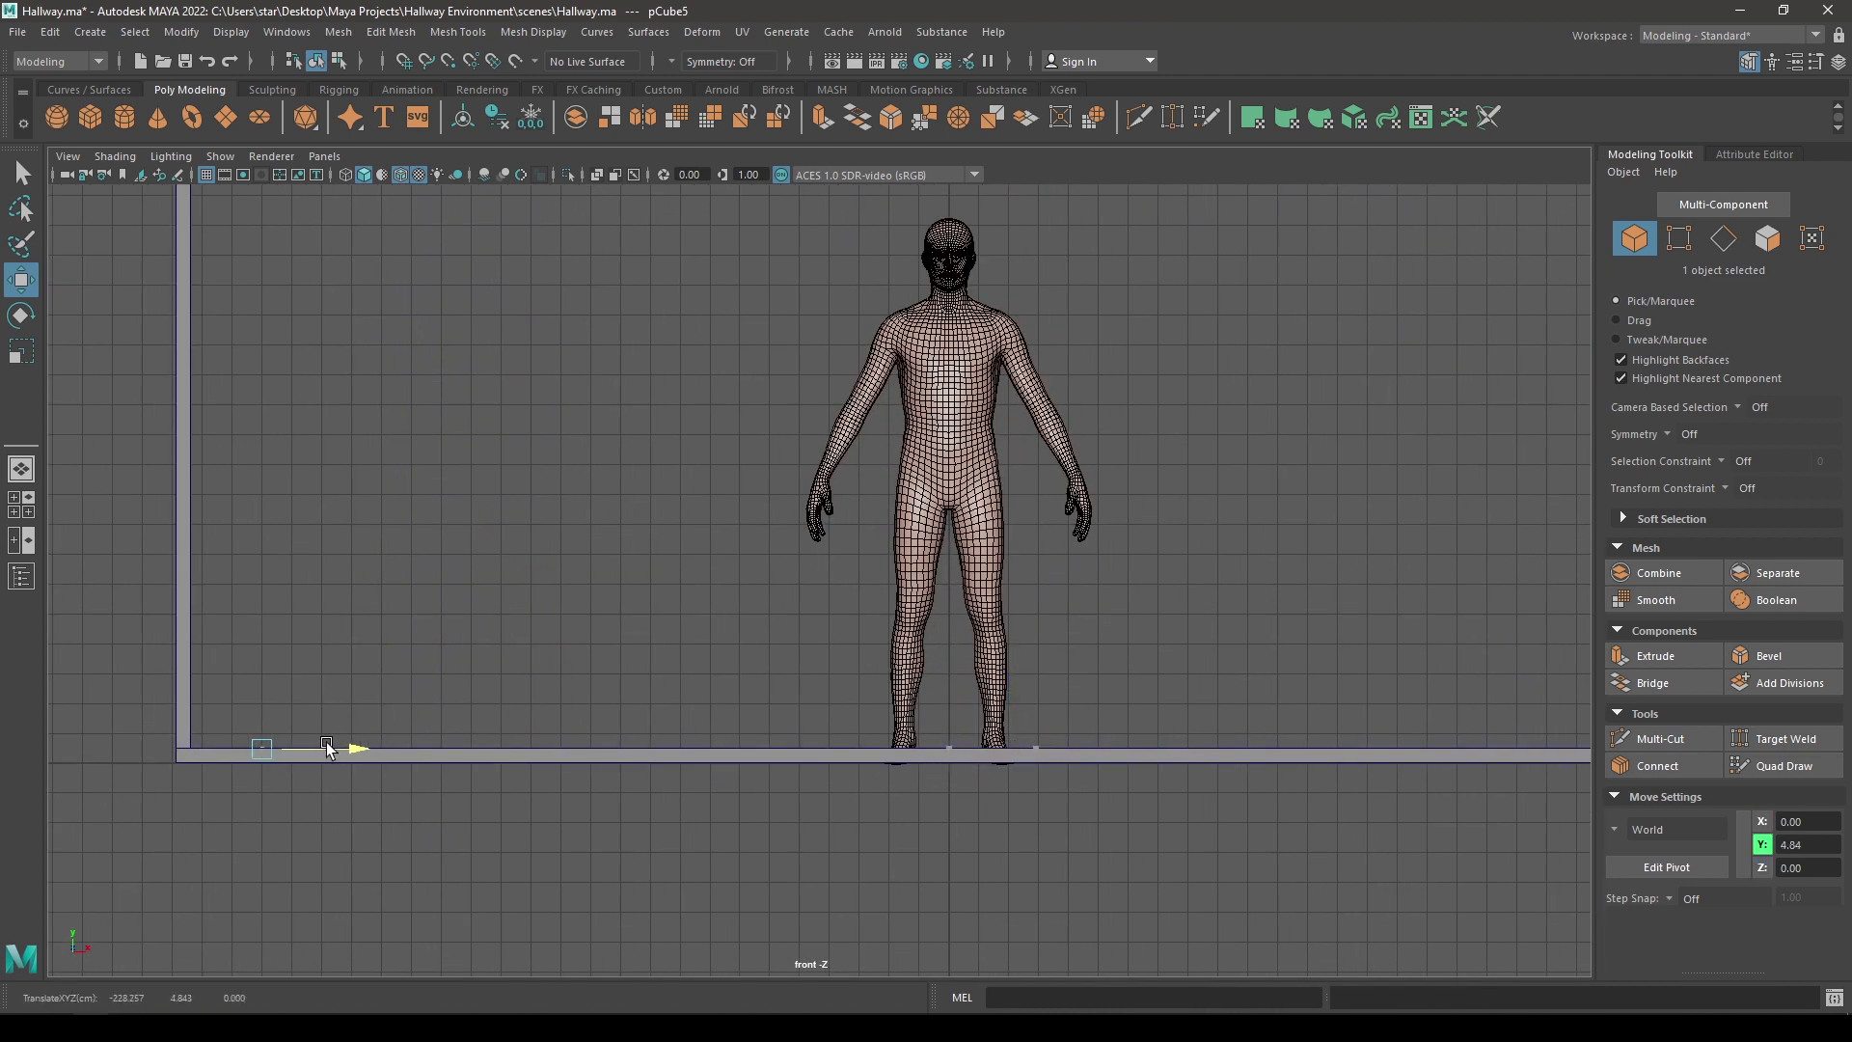
alt+middle_drag(323, 647, 648, 594)
alt+right_drag(648, 593, 715, 722)
drag(389, 651, 389, 648)
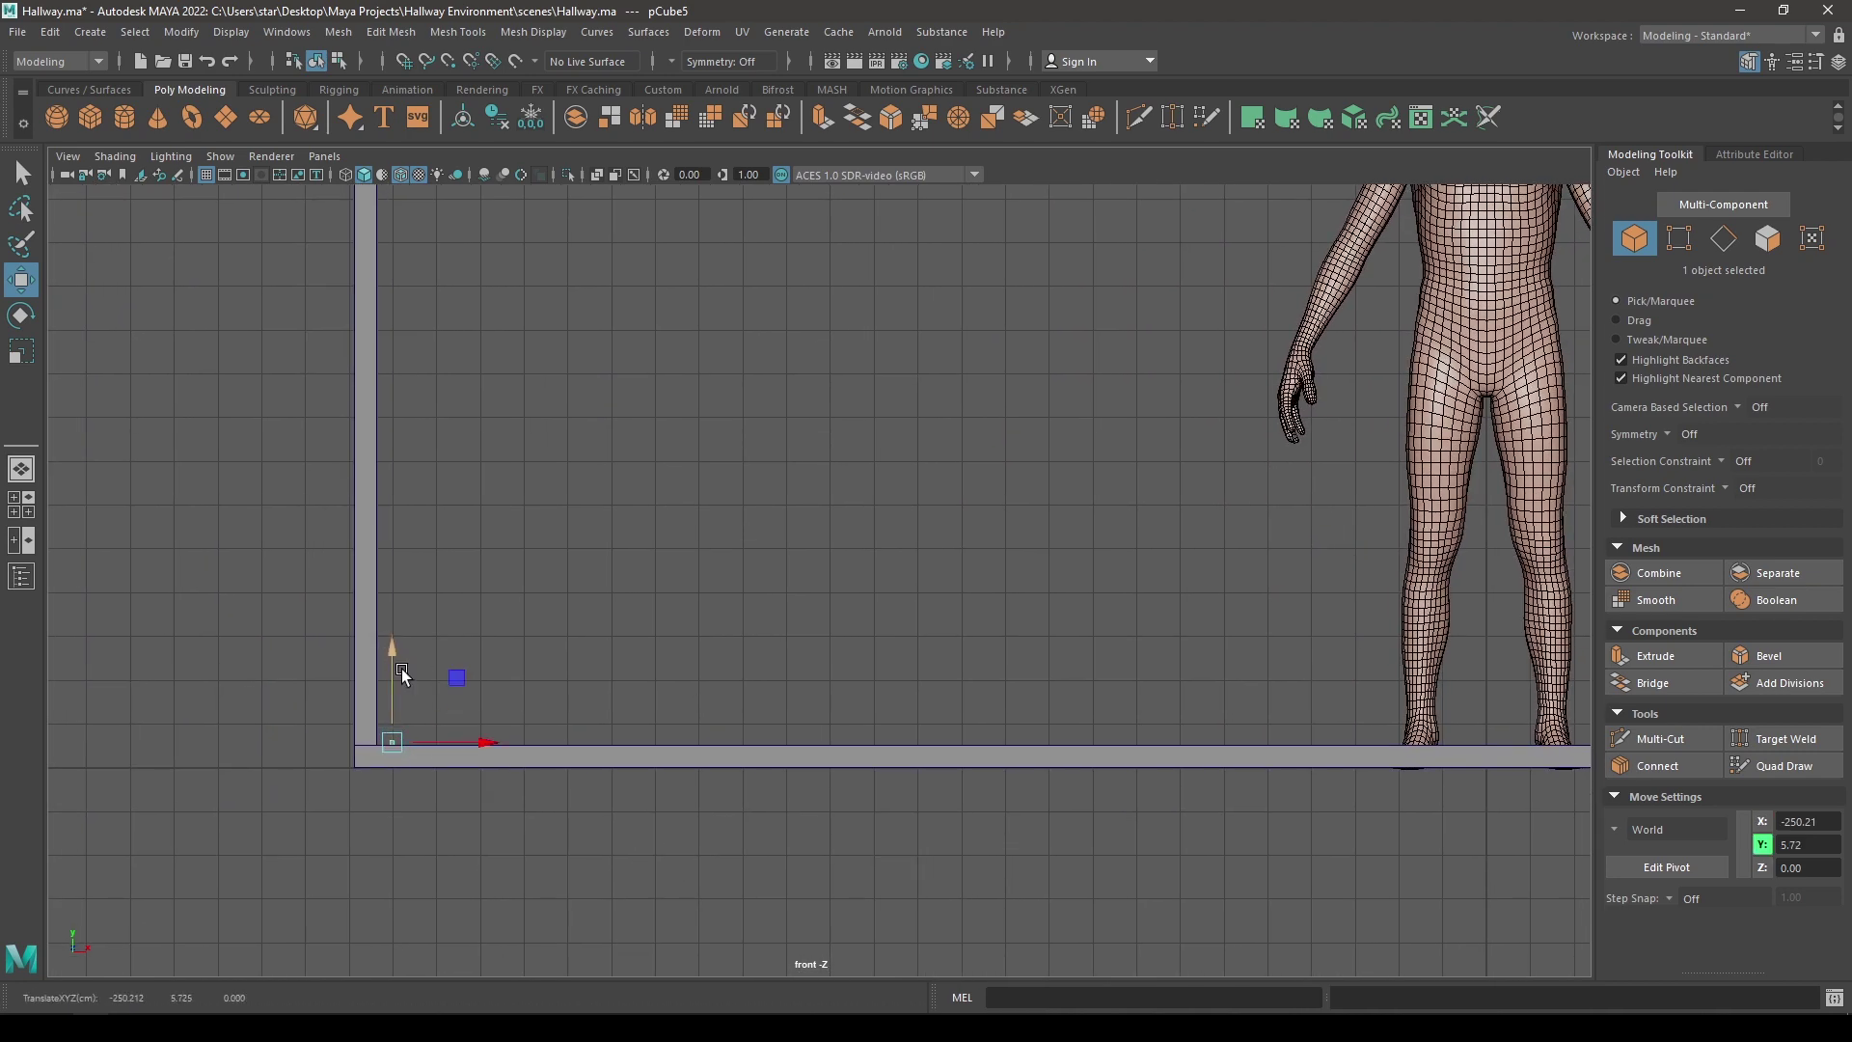
drag(482, 744, 495, 645)
- Set the corner cube's width and depth to 10 in its creation settings
key(space)
alt+drag(579, 702, 525, 684)
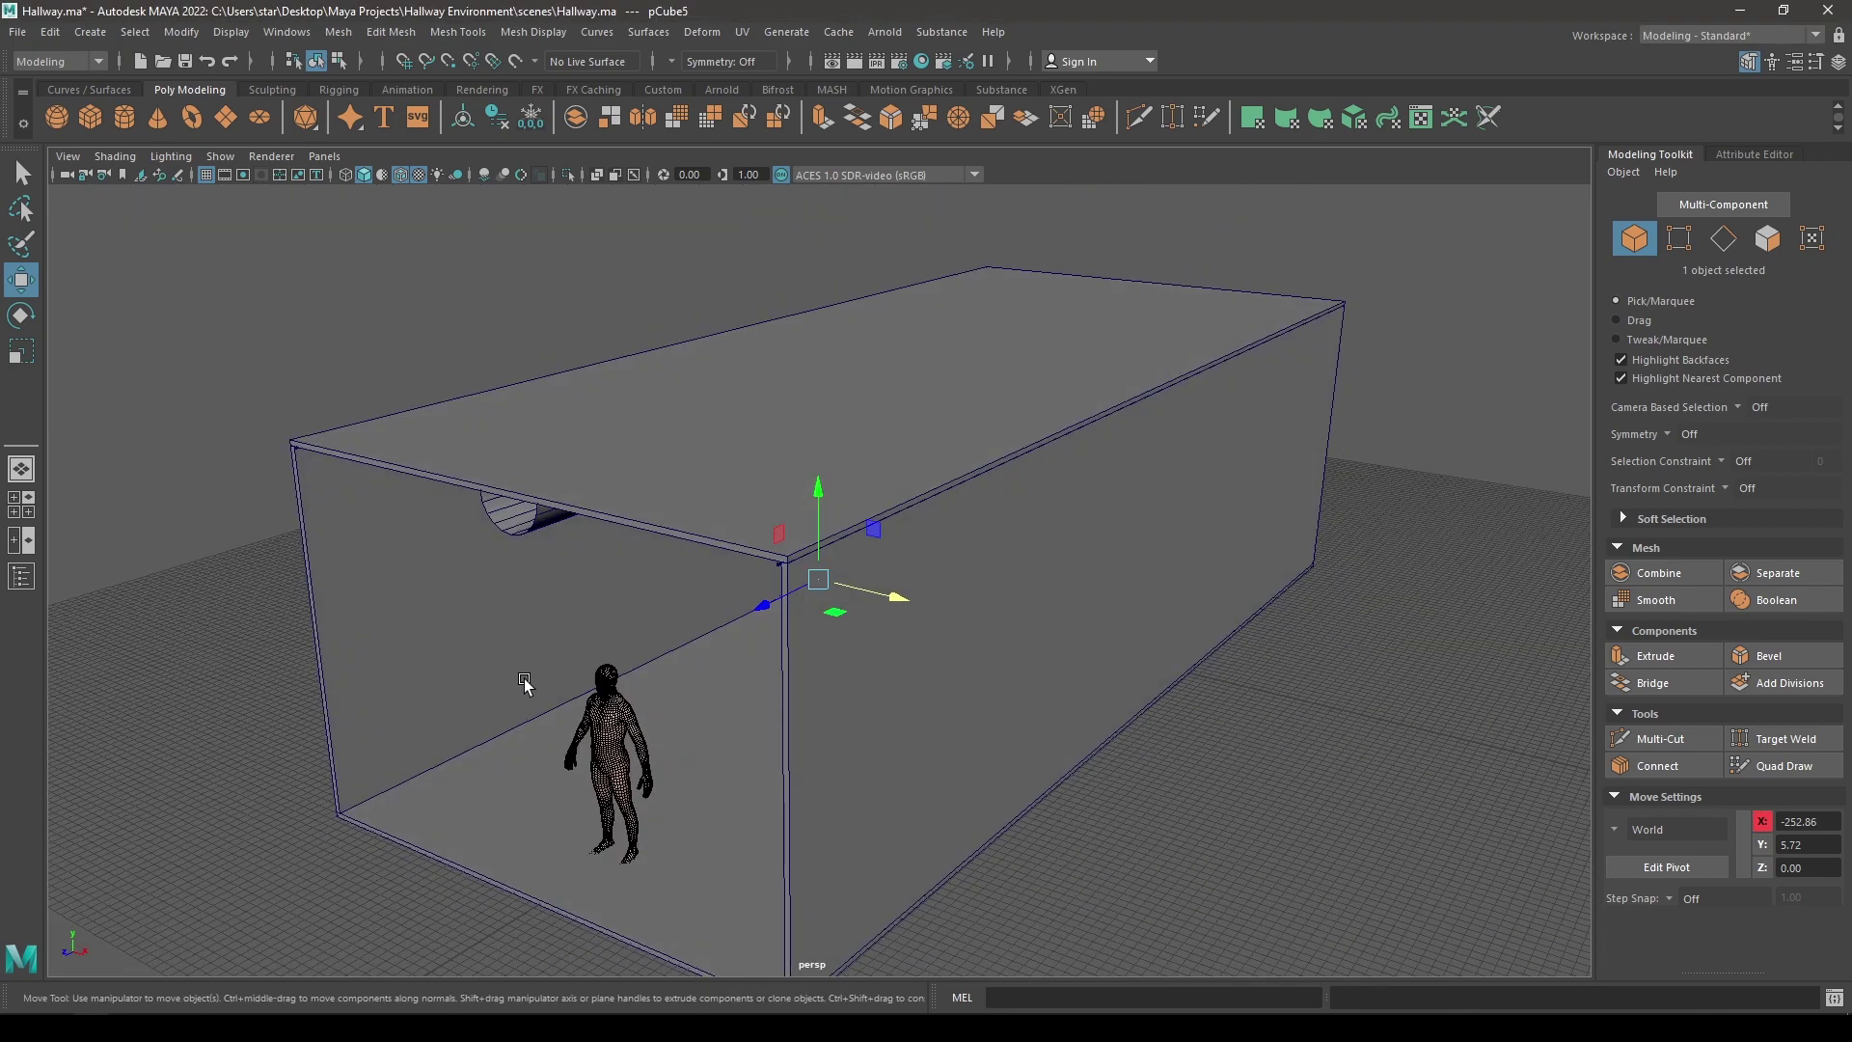
alt+right_drag(525, 684, 575, 685)
alt+drag(575, 684, 672, 680)
alt+right_drag(673, 680, 738, 786)
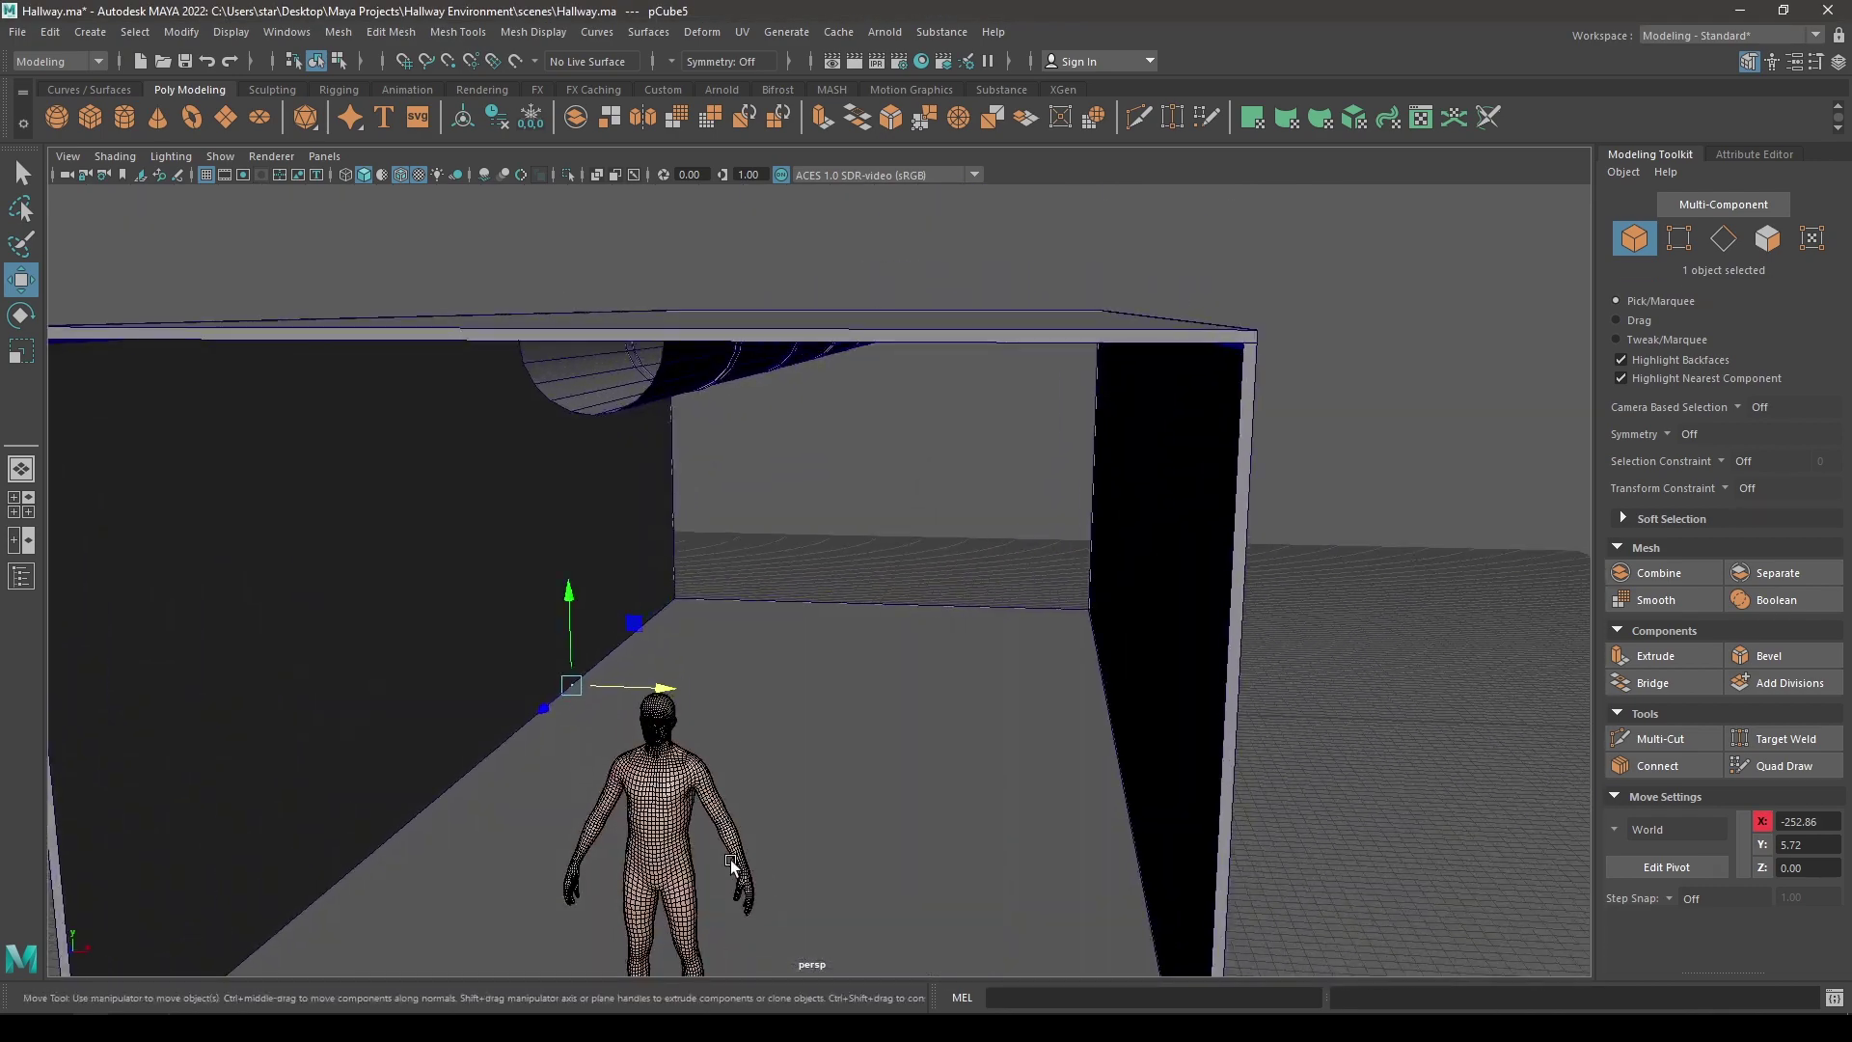
alt+drag(737, 786, 718, 830)
key(t)
mouse_move(1003, 724)
alt+right_down()
mouse_move(968, 632)
mouse_move(1010, 735)
alt+right_up()
alt+middle_drag(1010, 736, 1068, 733)
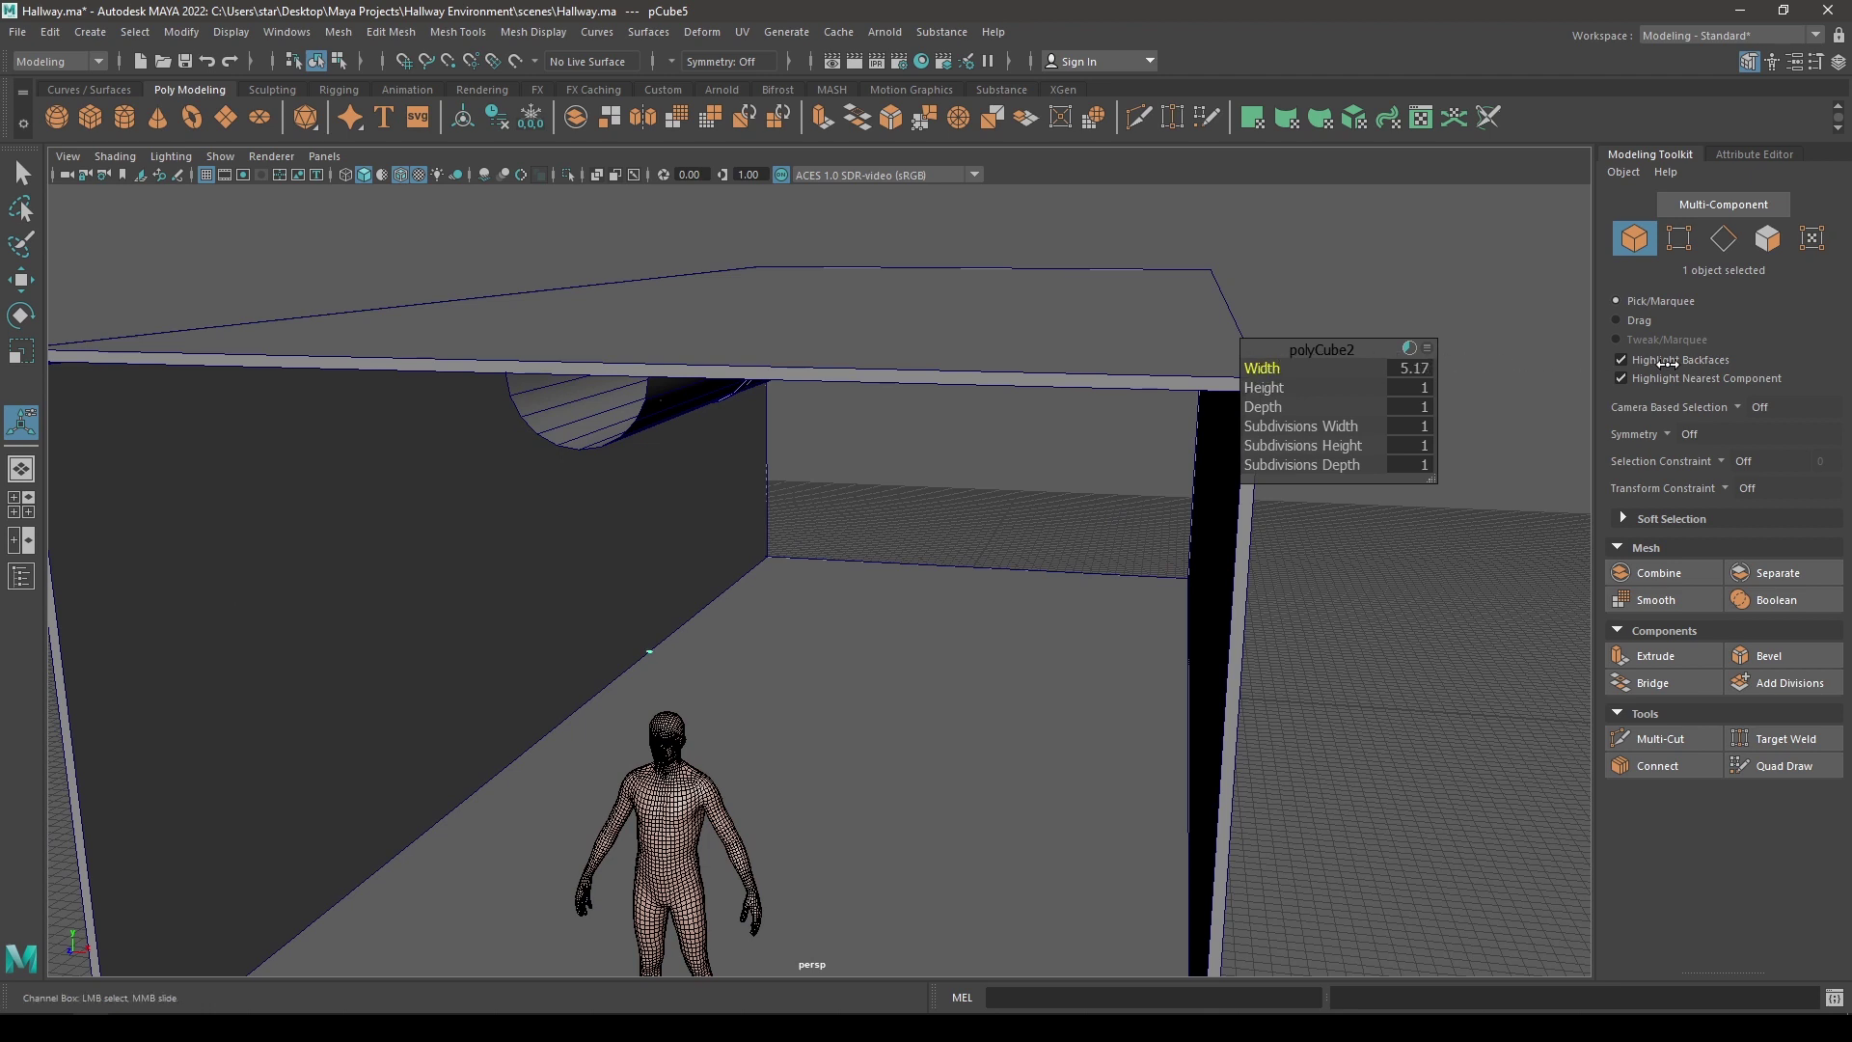
click(1414, 370)
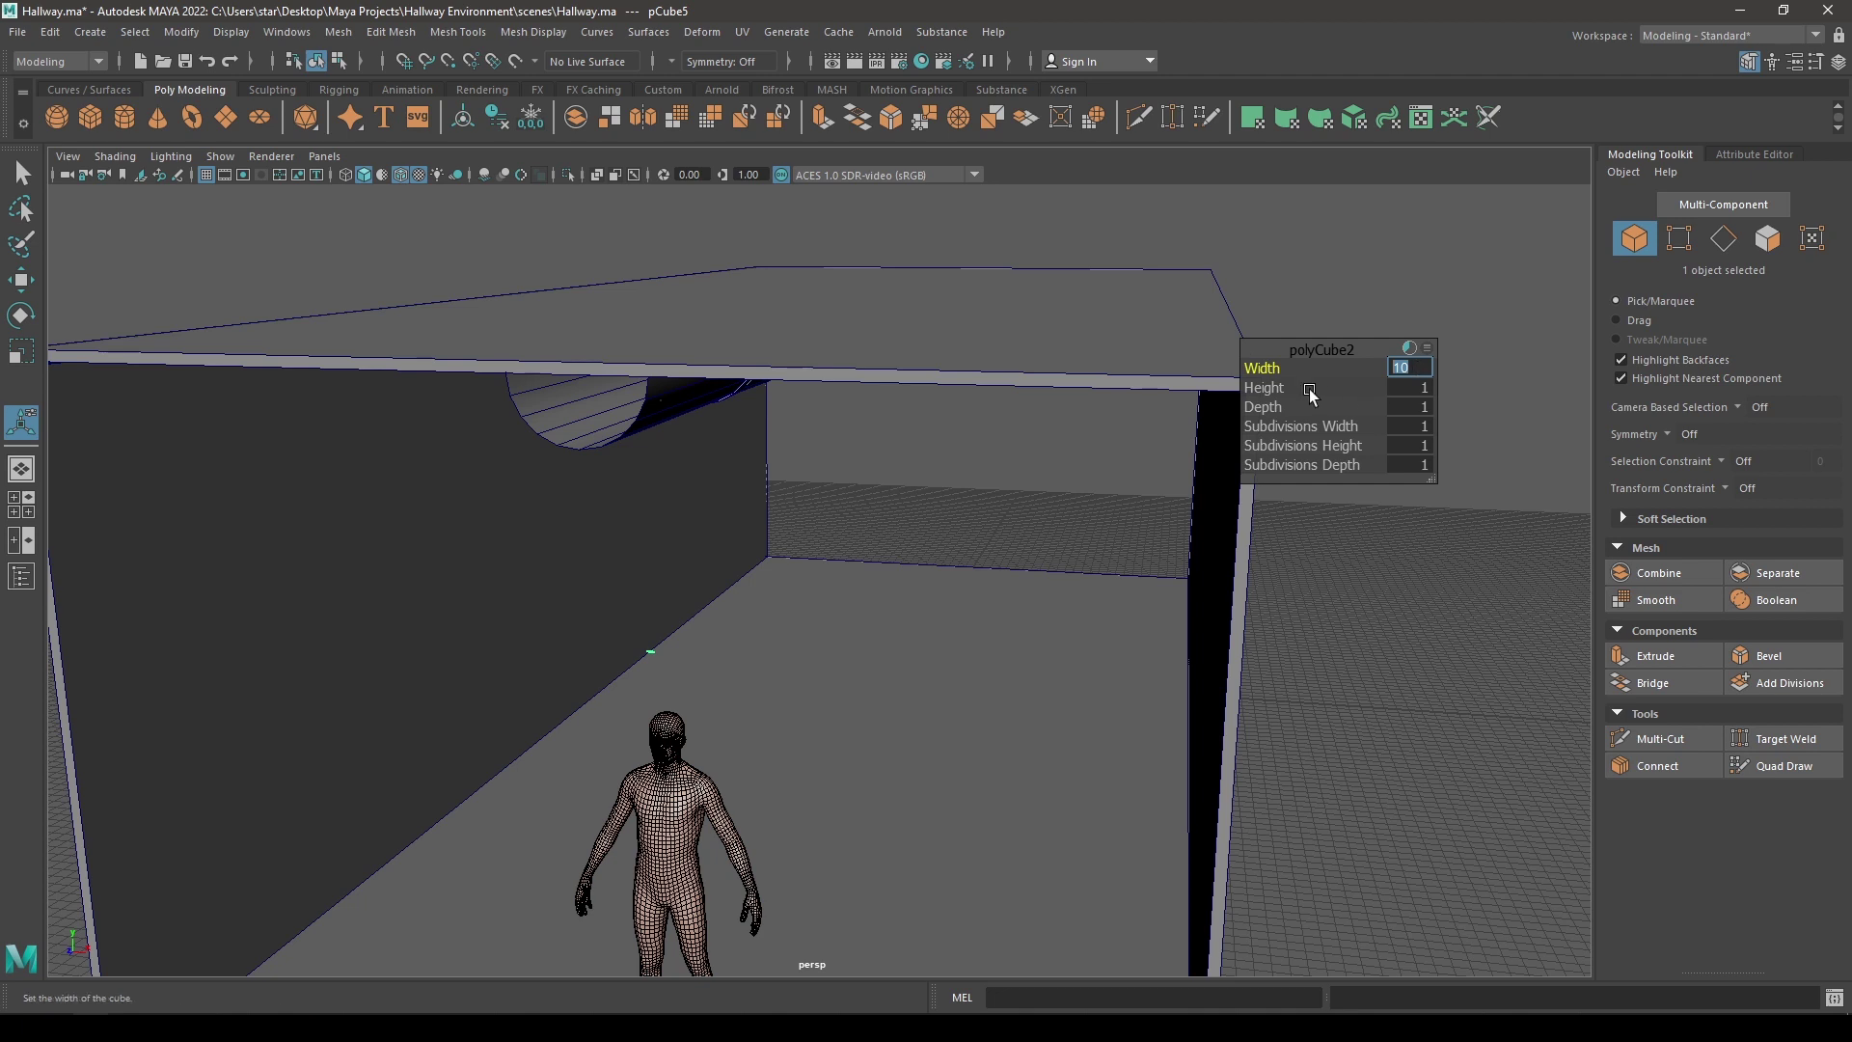
click(1424, 408)
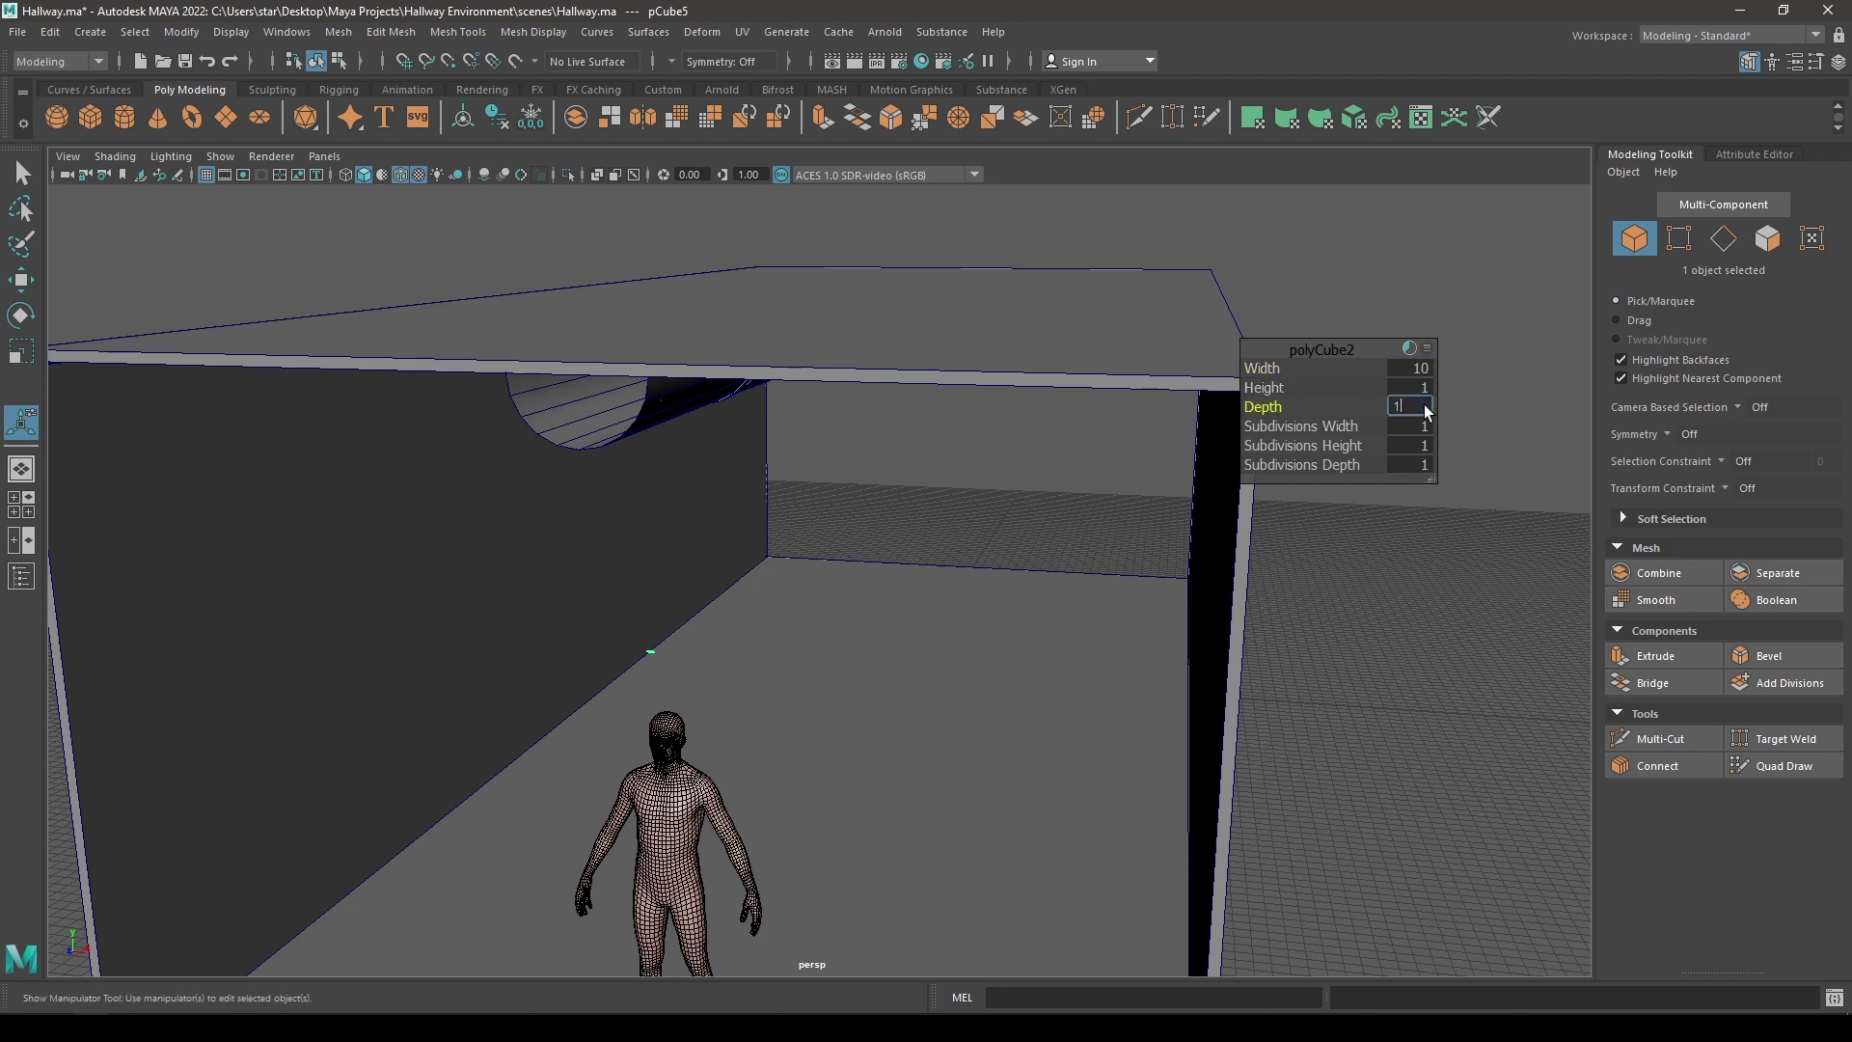
text(10)
- Set the cube's height to 400 after trying 1200 and 800, turning it into a tall post
click(1406, 388)
text(1200)
key(Return)
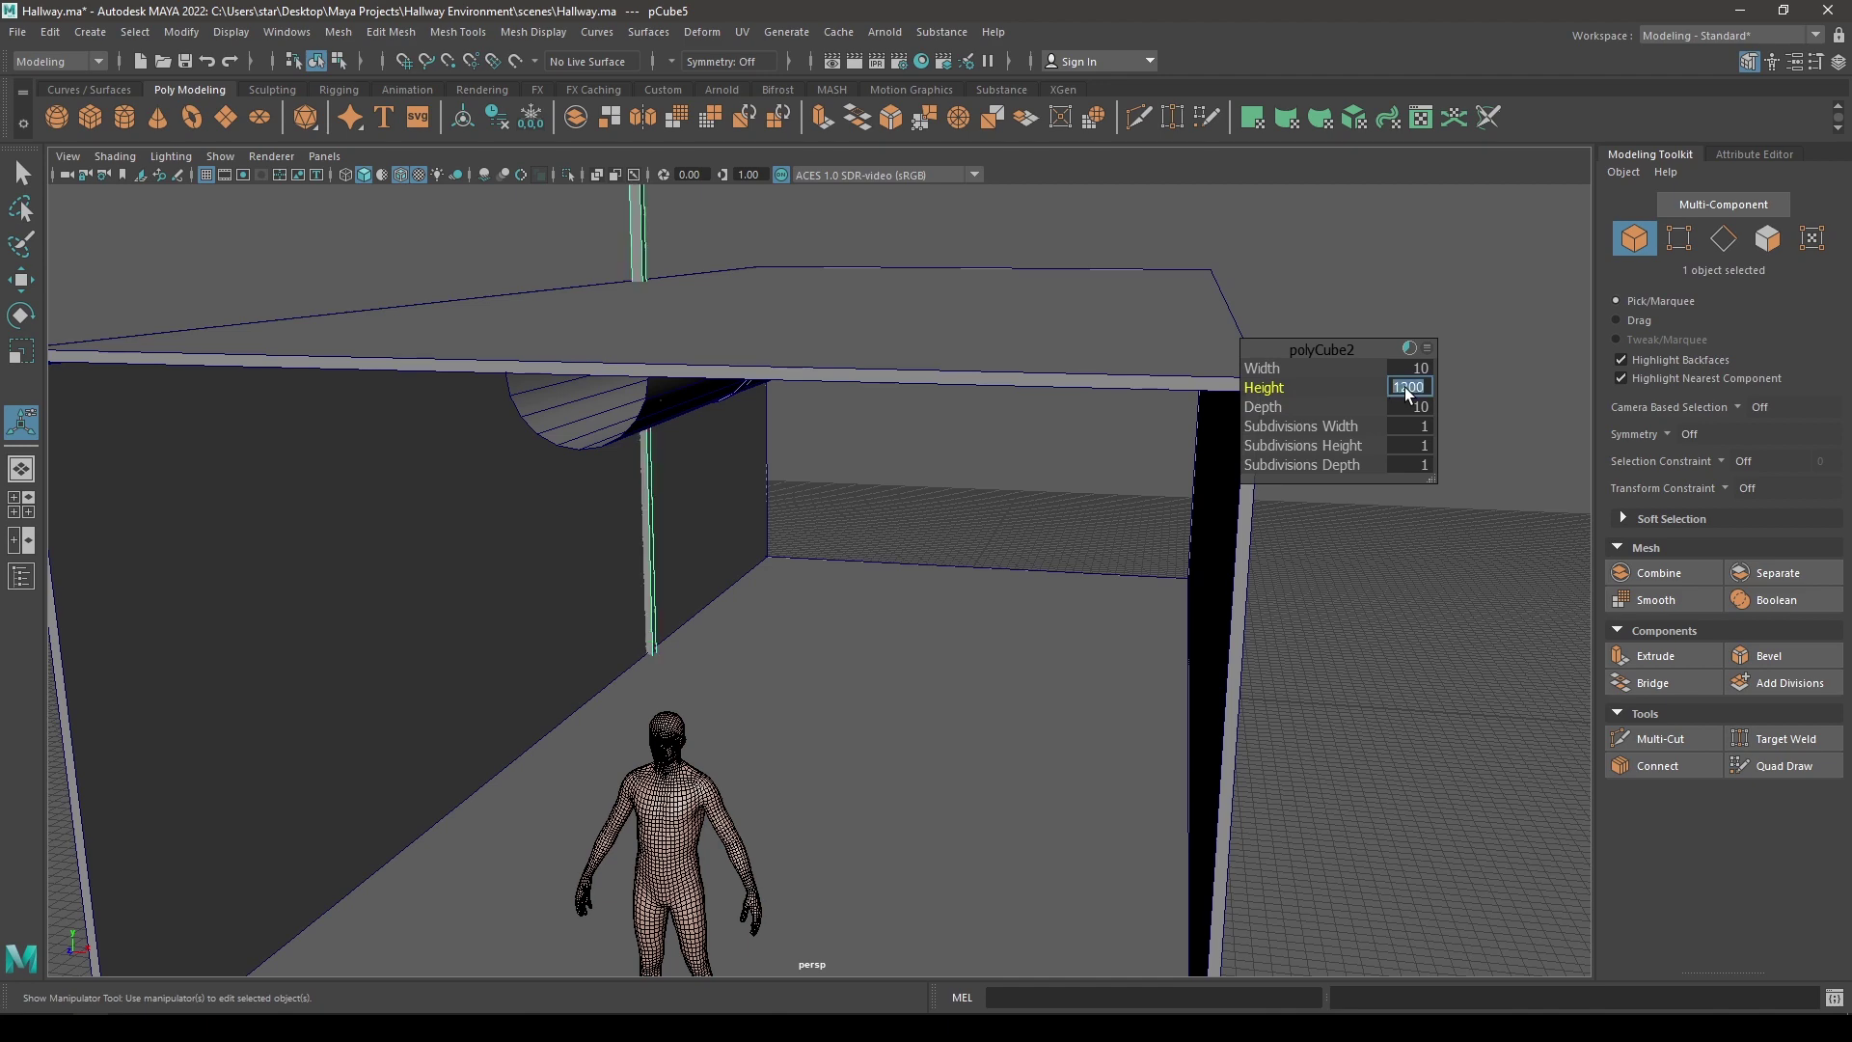
scroll(715, 466, down, 5)
click(1415, 390)
key(Return)
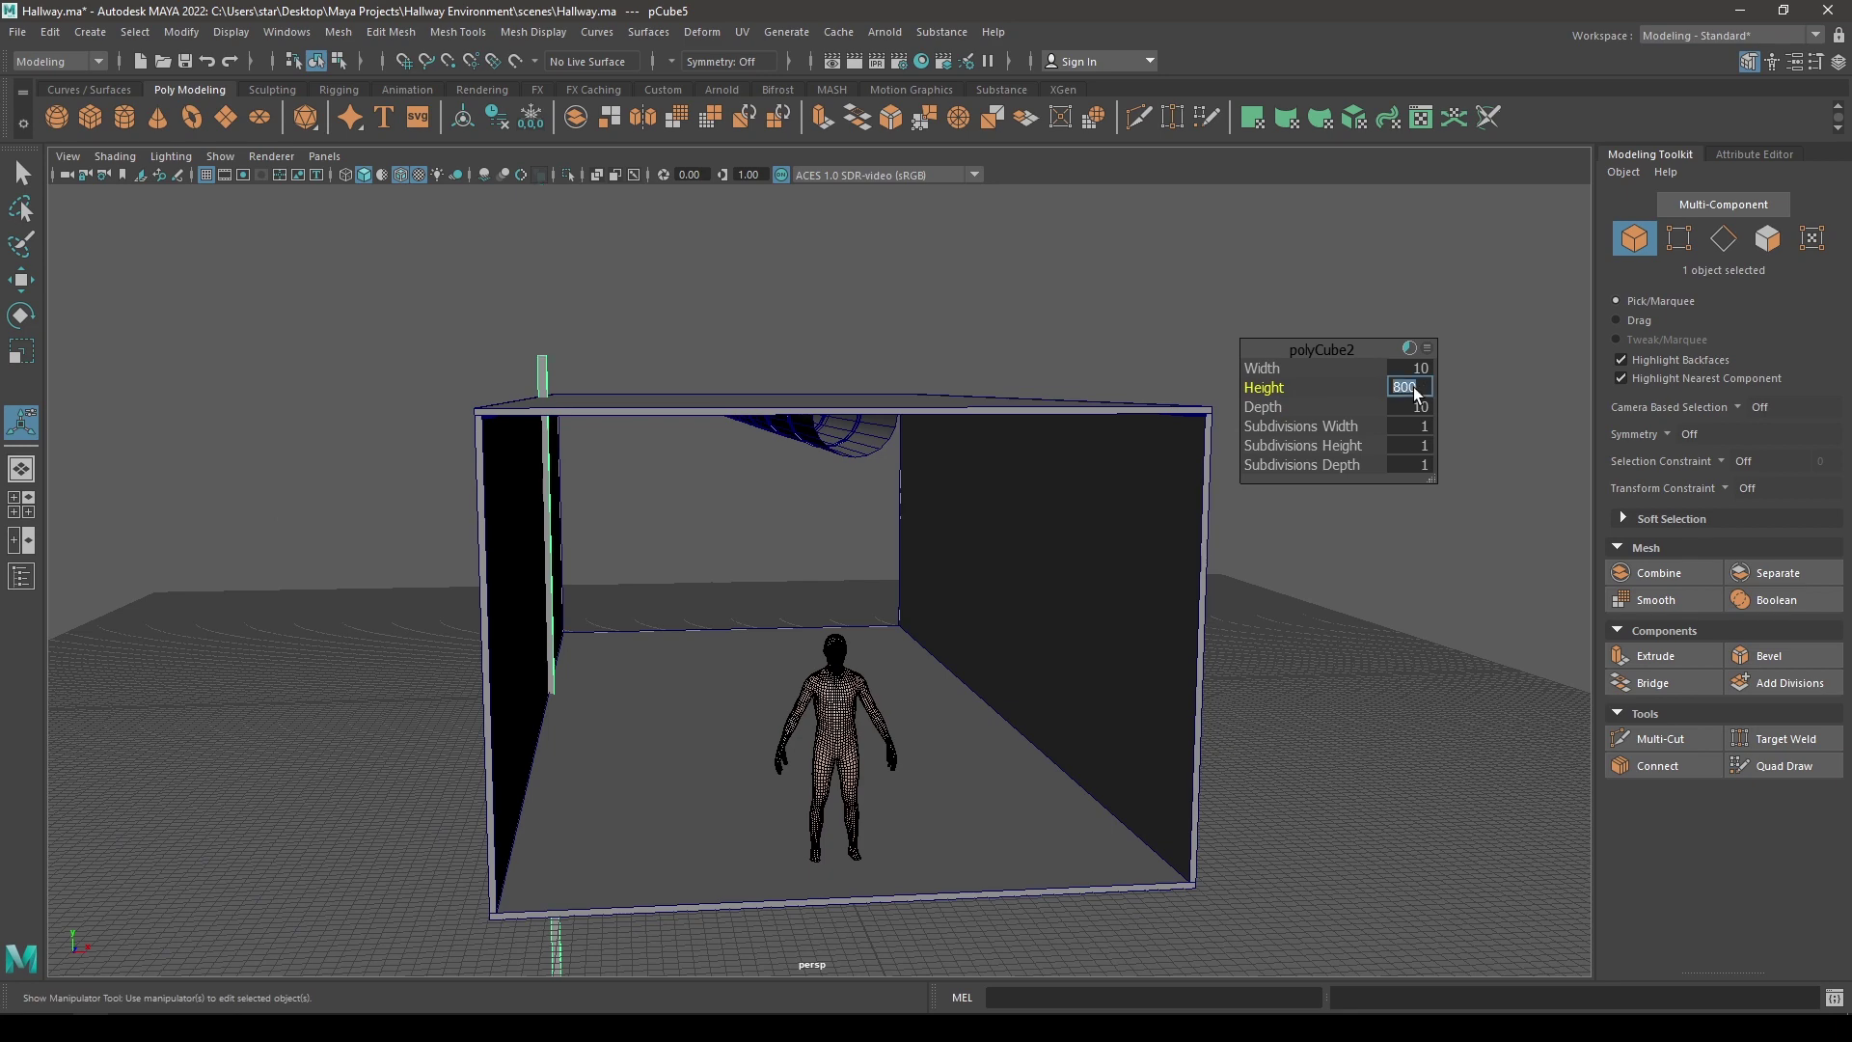
text(400)
key(Return)
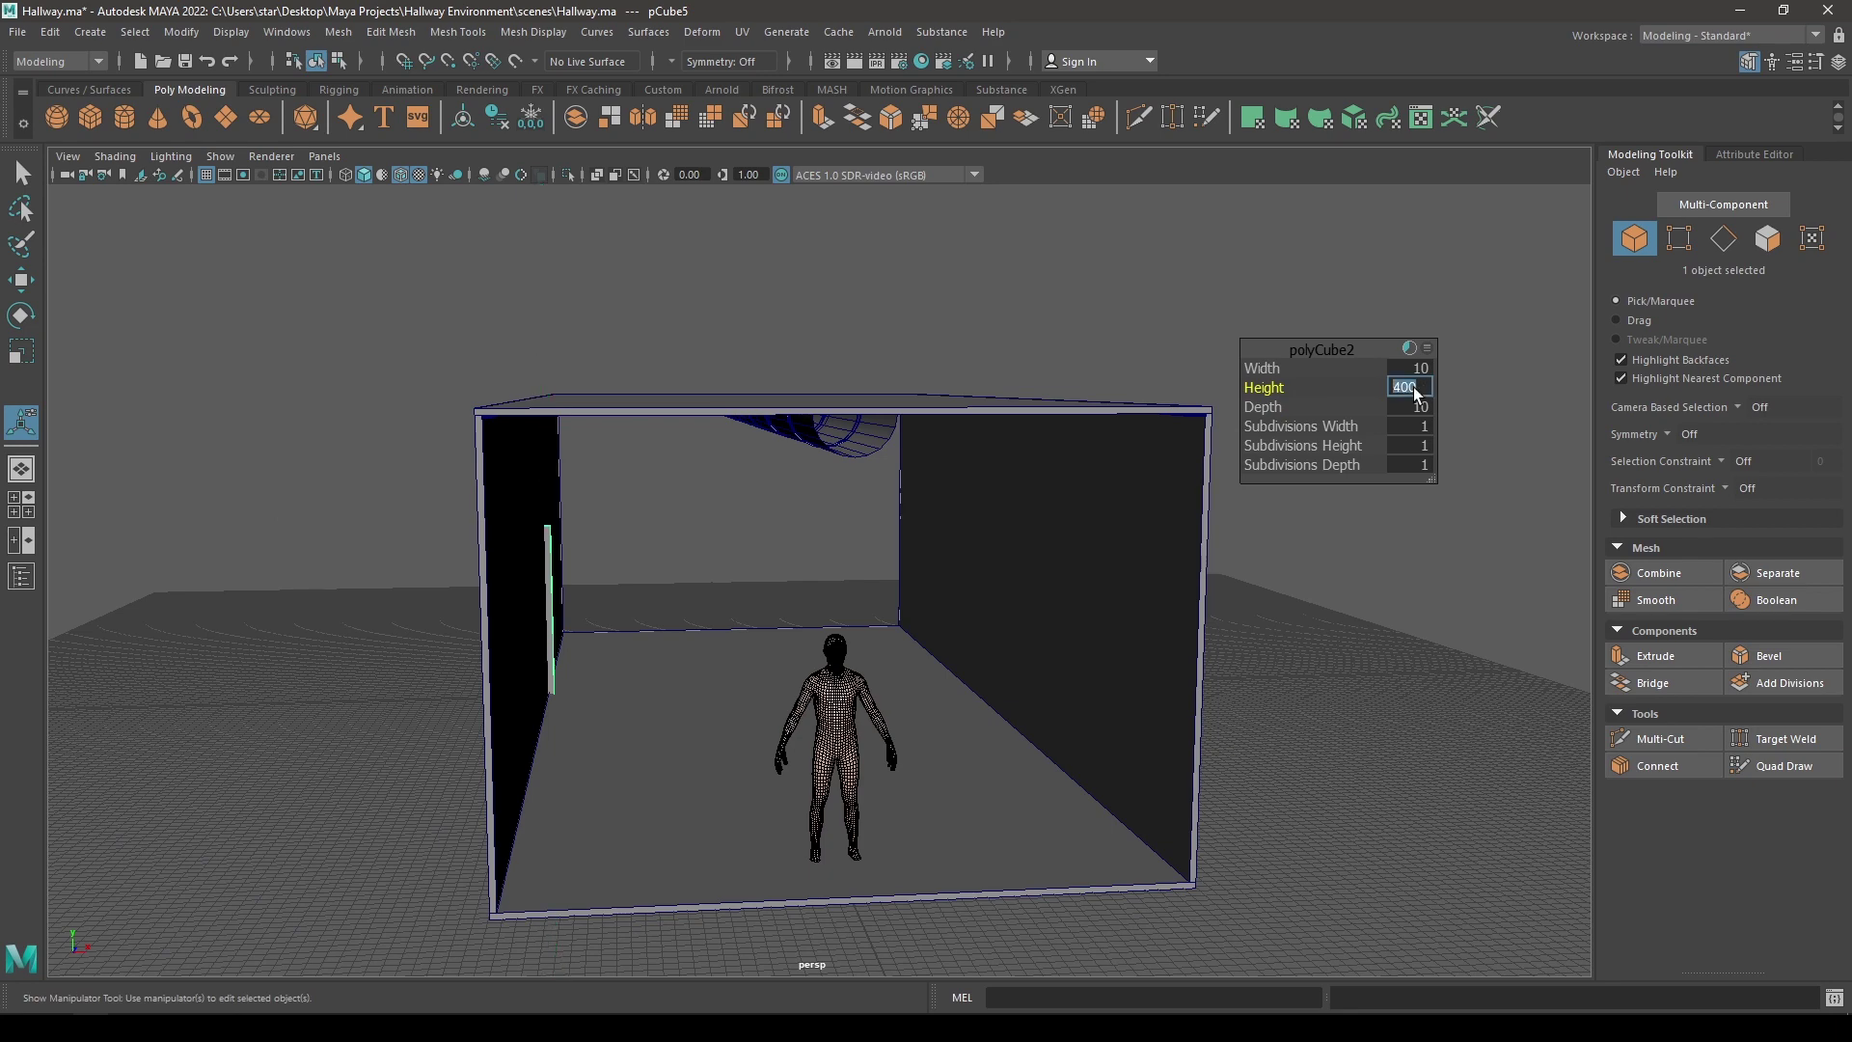
alt+drag(1107, 565, 734, 607)
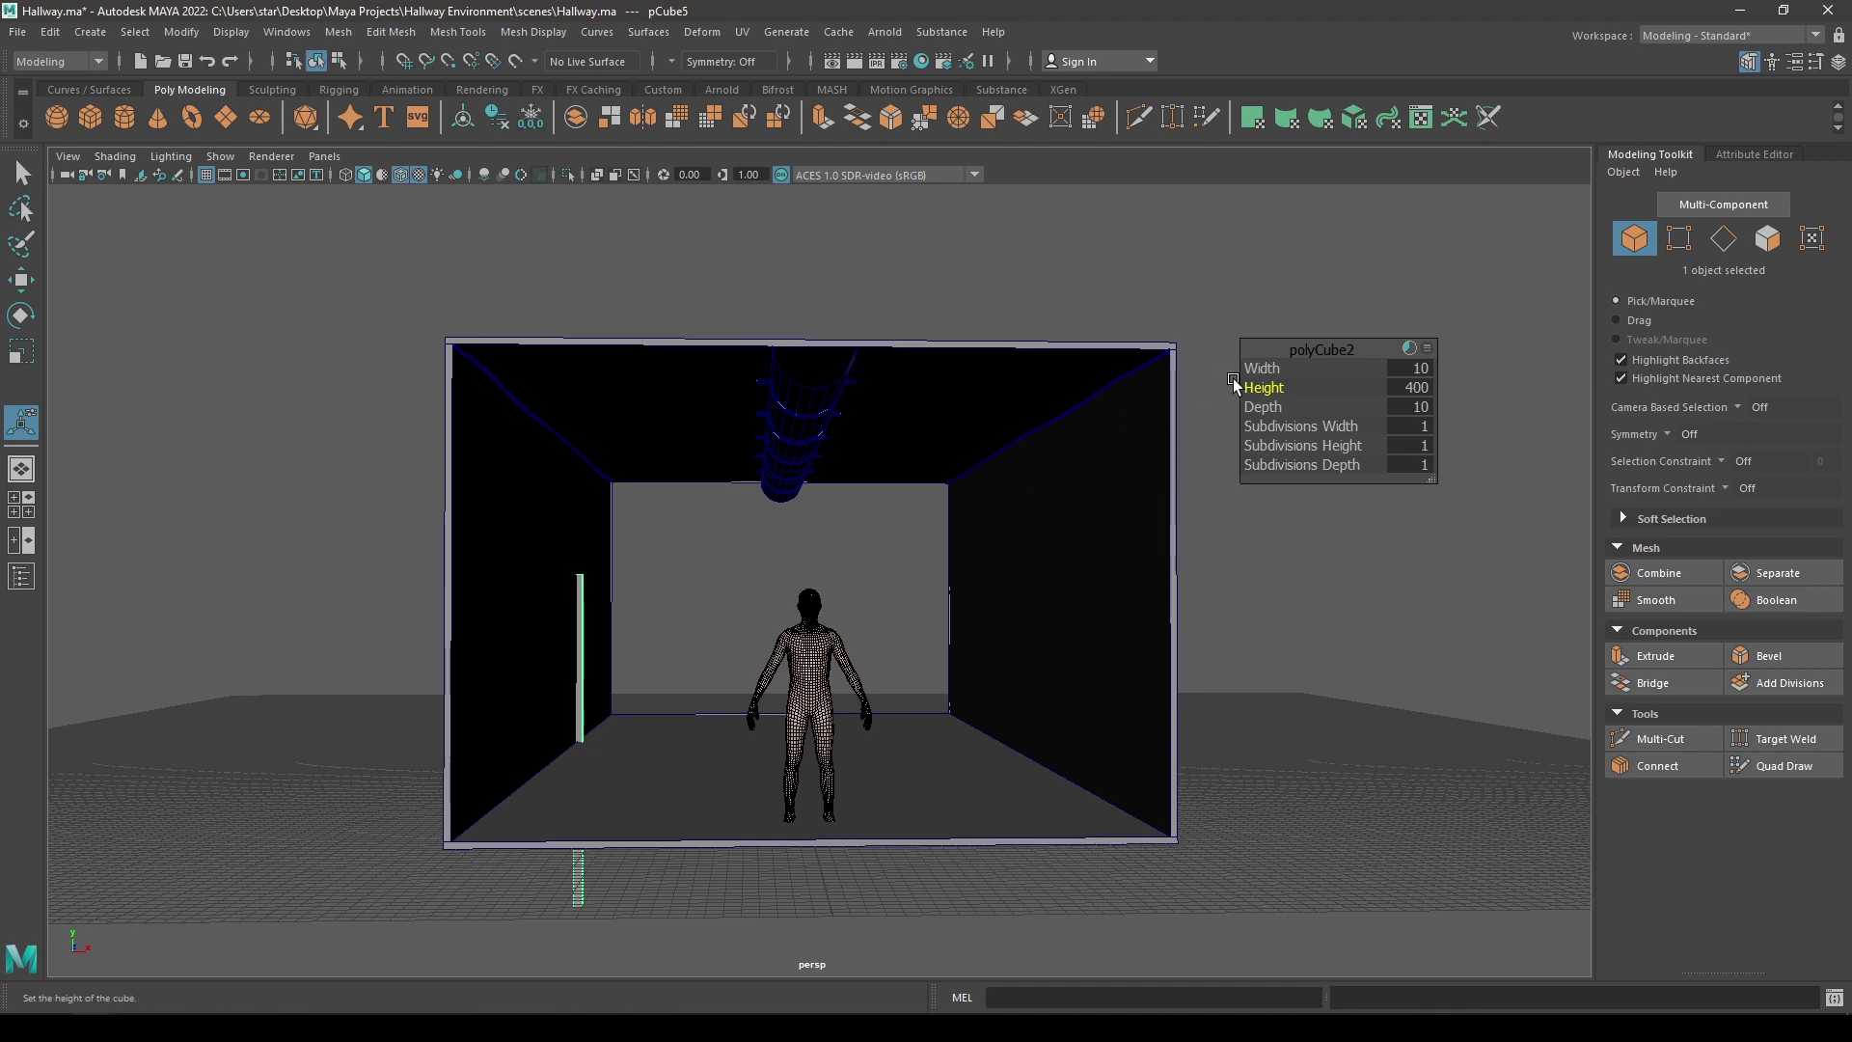
- Raise the post in the front view to Y about 153.38
key(w)
key(space)
drag(1282, 351, 1184, 512)
scroll(640, 245, down, 5)
alt+middle_drag(683, 252, 681, 454)
drag(650, 729, 667, 487)
alt+middle_drag(735, 771, 722, 640)
- Select the post's four bottom vertices and snap them up to the floor
key(F8)
drag(717, 874, 551, 772)
alt+right_drag(737, 704, 714, 928)
alt+middle_drag(714, 928, 810, 765)
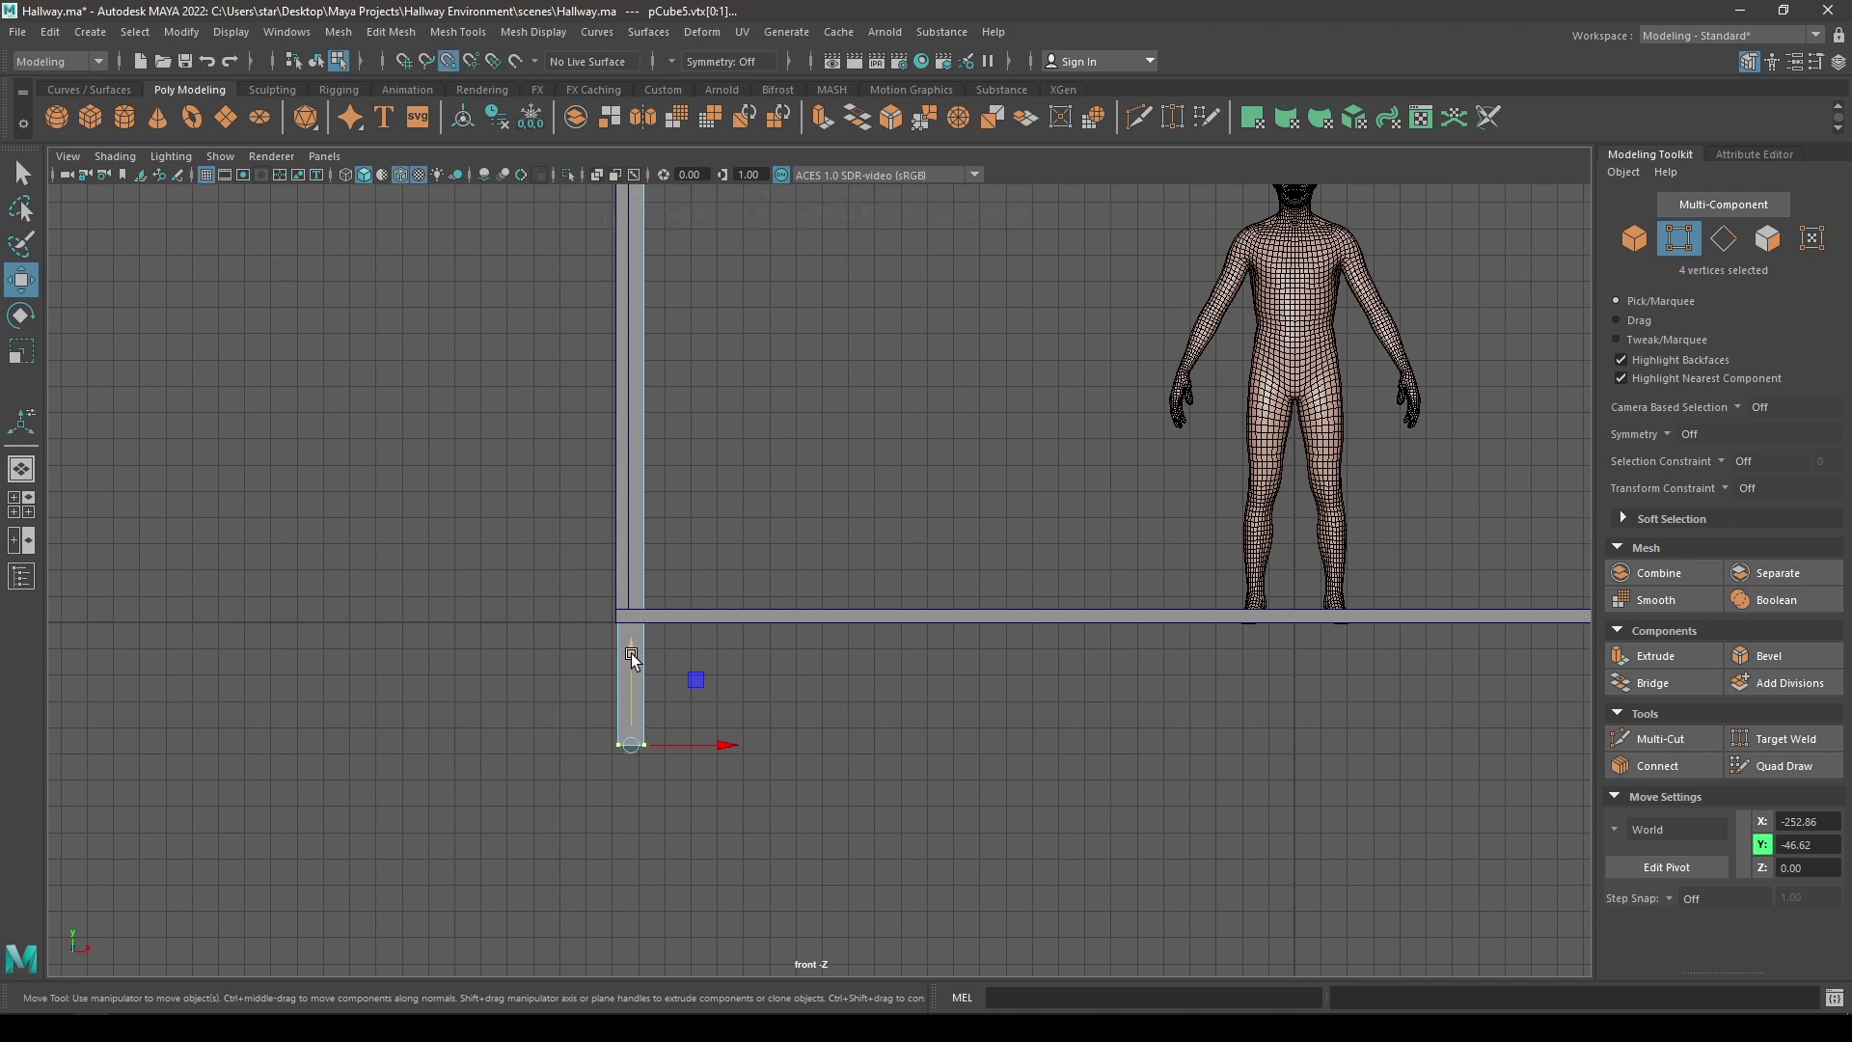
drag(631, 654, 630, 517)
- Select the post's top vertices and snap them to the underside of the ceiling
key(space)
drag(796, 442, 802, 534)
scroll(818, 598, down, 1)
alt+middle_drag(733, 222, 827, 668)
drag(605, 256, 801, 550)
scroll(801, 550, up, 6)
alt+middle_drag(613, 193, 822, 484)
alt+middle_drag(895, 657, 868, 546)
scroll(868, 546, up, 3)
key(v)
drag(809, 465, 808, 415)
drag(807, 522, 809, 521)
- Shift the whole post along X to about -249.85, against the side wall
key(space)
drag(923, 617, 784, 526)
alt+right_drag(784, 526, 946, 463)
alt+drag(947, 463, 676, 524)
drag(560, 491, 548, 599)
alt+right_drag(548, 599, 932, 840)
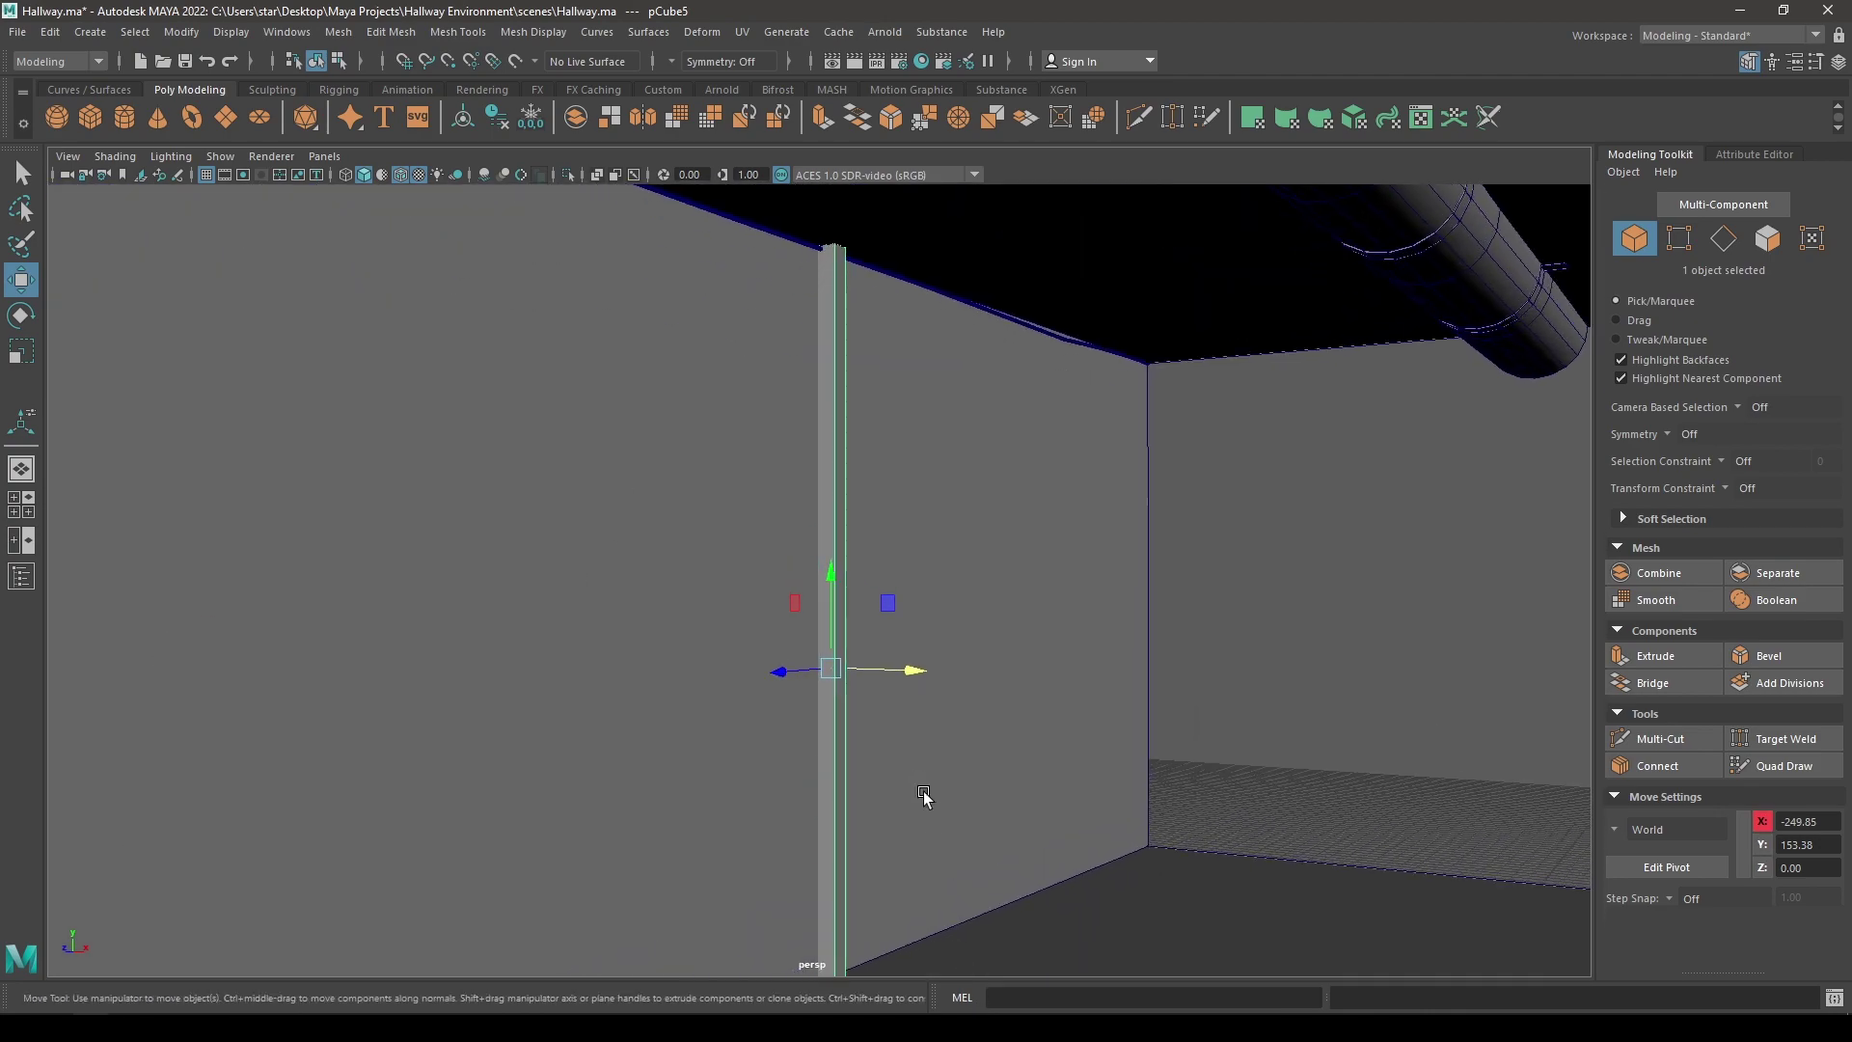
alt+drag(933, 844, 880, 793)
- Move the post along Z to about -426.37, at the open end of the hallway
drag(934, 593, 1324, 492)
alt+right_drag(1324, 492, 1234, 260)
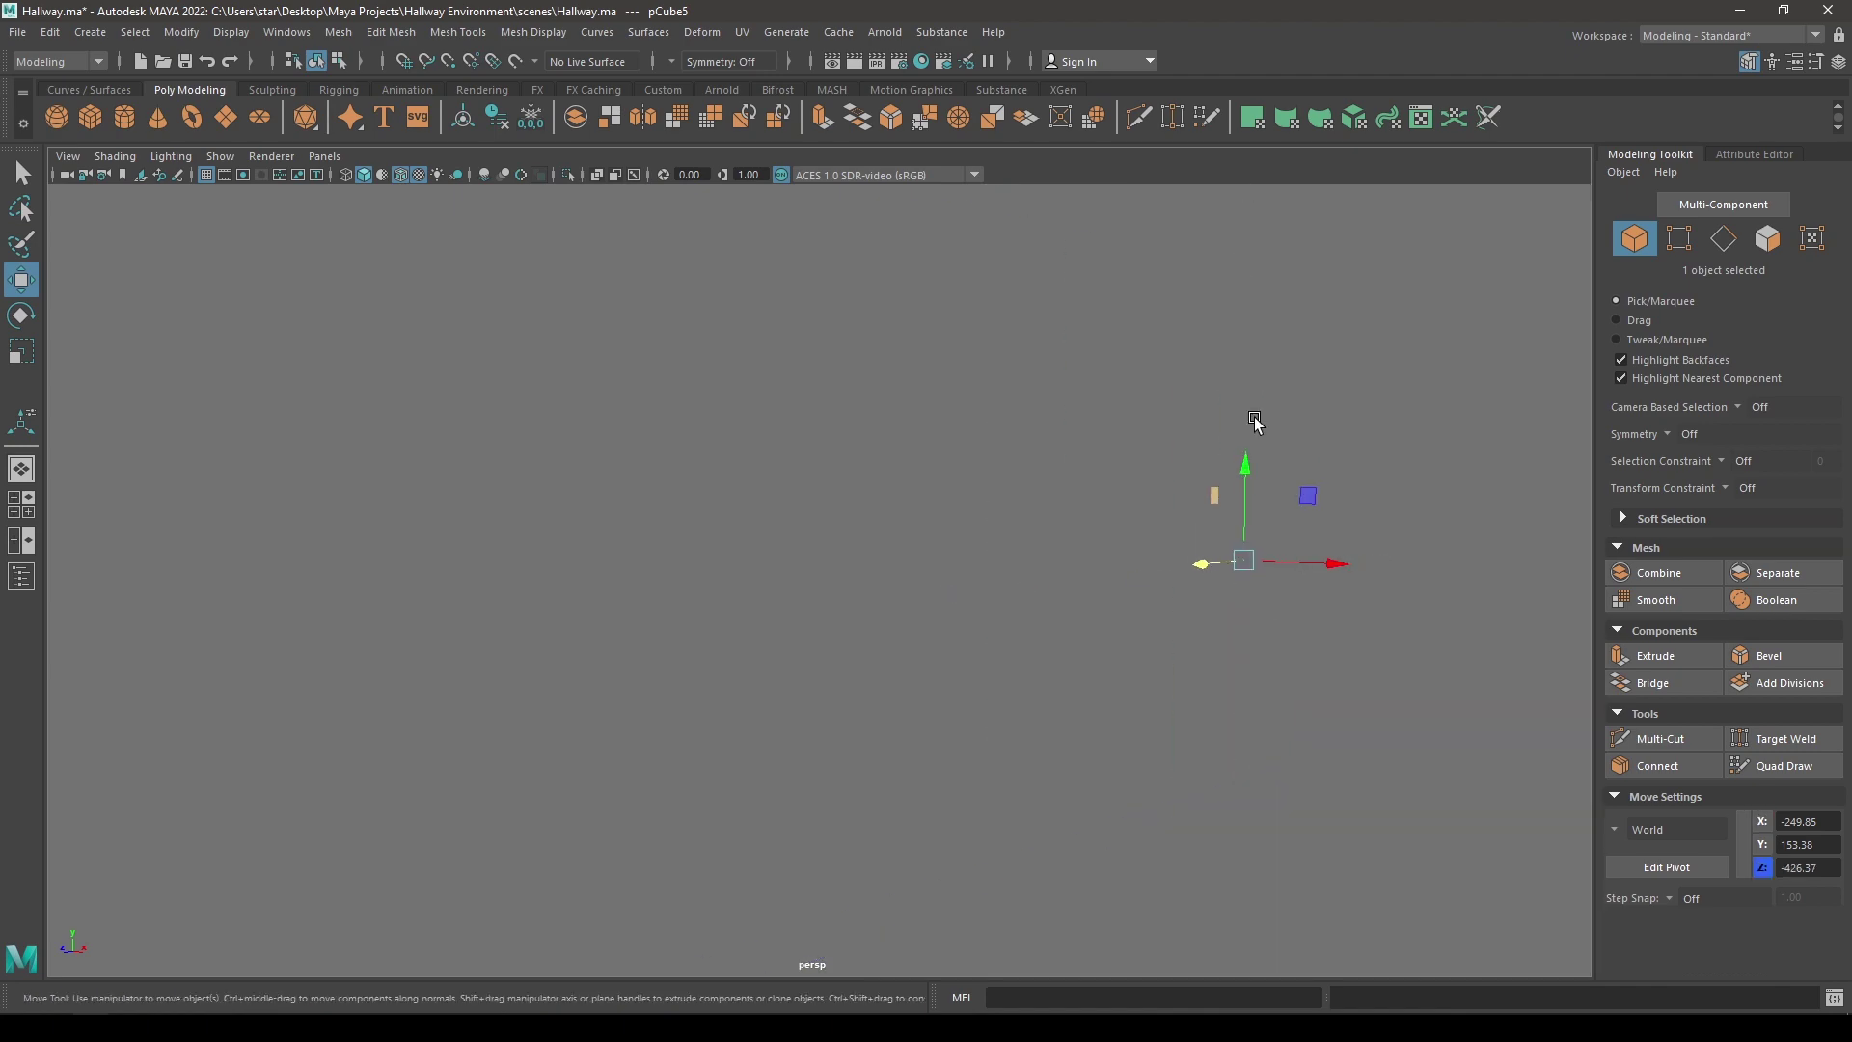
alt+drag(1234, 261, 1070, 270)
alt+right_drag(1079, 461, 1026, 119)
alt+drag(1111, 295, 965, 405)
alt+right_drag(965, 405, 1186, 598)
alt+middle_drag(1186, 599, 558, 749)
alt+drag(559, 748, 814, 964)
alt+middle_drag(815, 964, 875, 455)
alt+drag(875, 456, 864, 523)
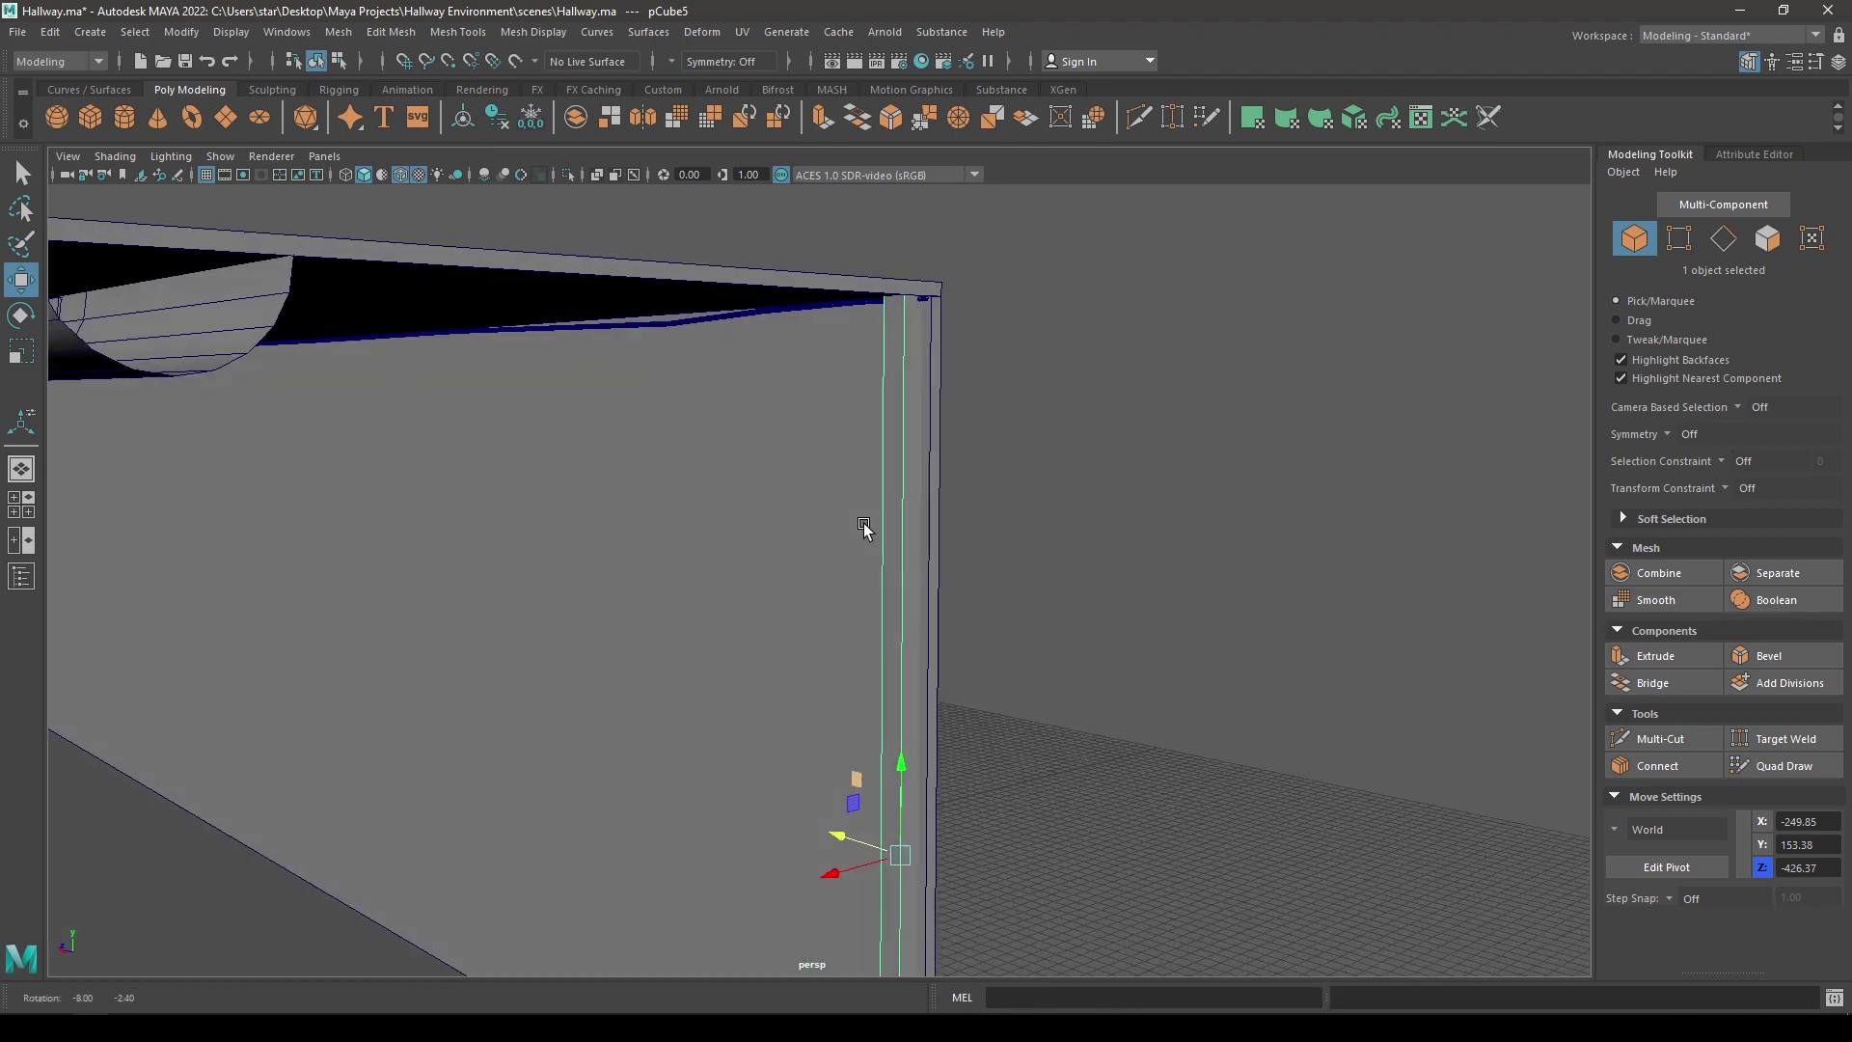
- Thicken the post by scaling it to about 2.36 along X and 2.42 along Z
alt+right_drag(864, 523, 874, 569)
alt+middle_drag(874, 569, 872, 424)
alt+right_drag(872, 425, 881, 513)
key(r)
drag(801, 668, 662, 568)
drag(783, 697, 666, 744)
key(w)
- Reposition the thickened post in the hallway's end corner, at X about -246.58 and Z about -420.41
alt+right_drag(873, 757, 810, 376)
alt+drag(797, 477, 819, 474)
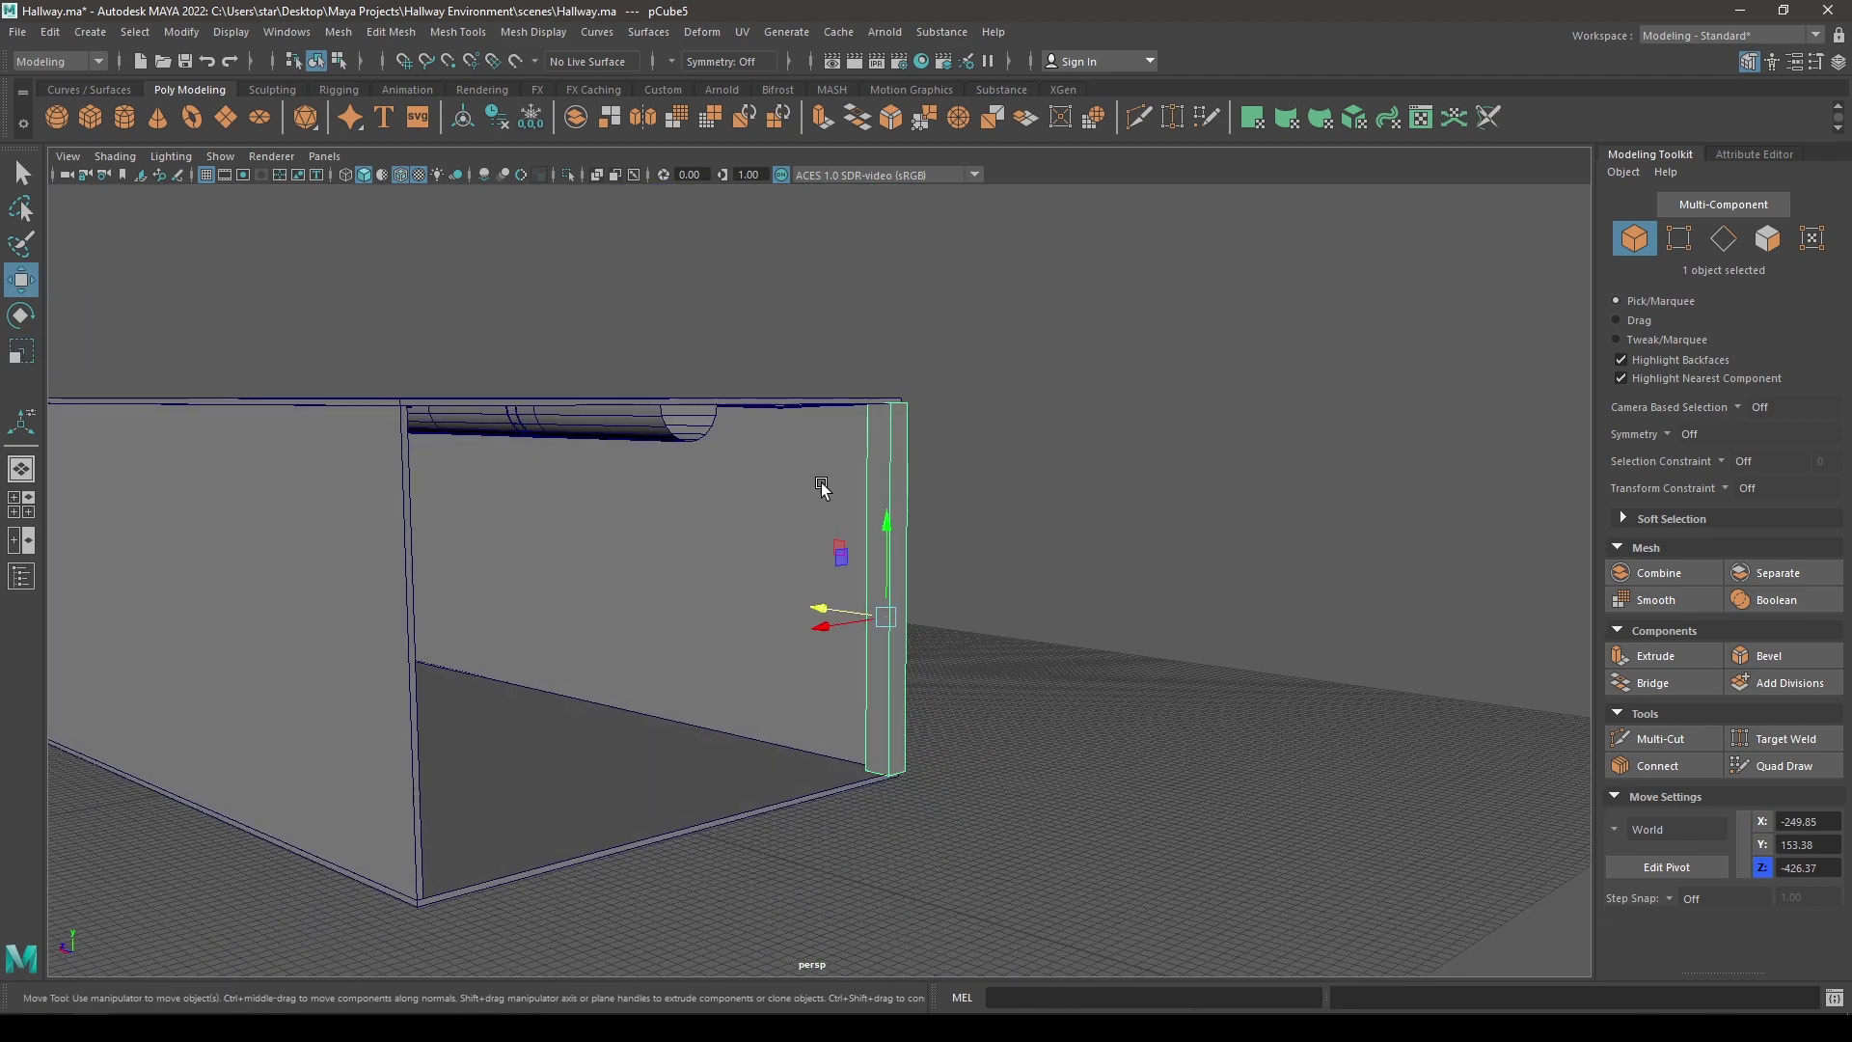
scroll(829, 540, up, 3)
drag(820, 622, 847, 620)
key(r)
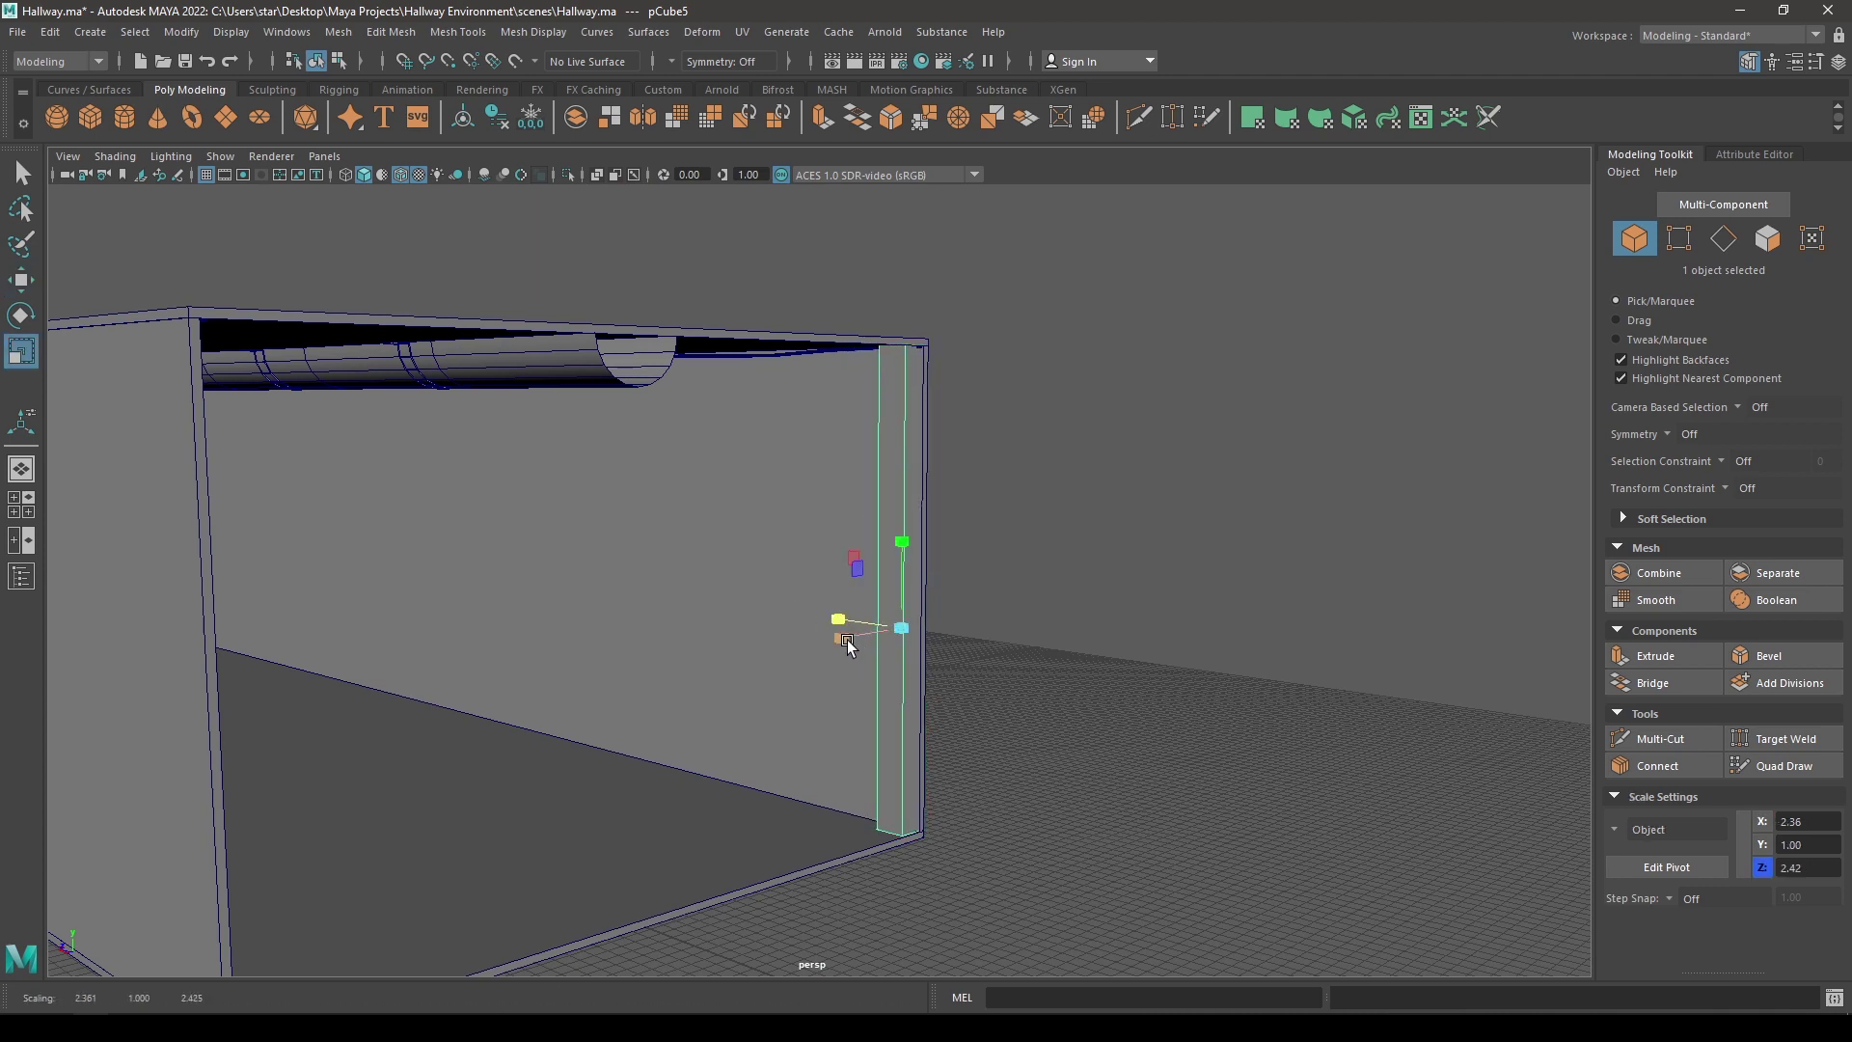
key(w)
key(ctrl+z)
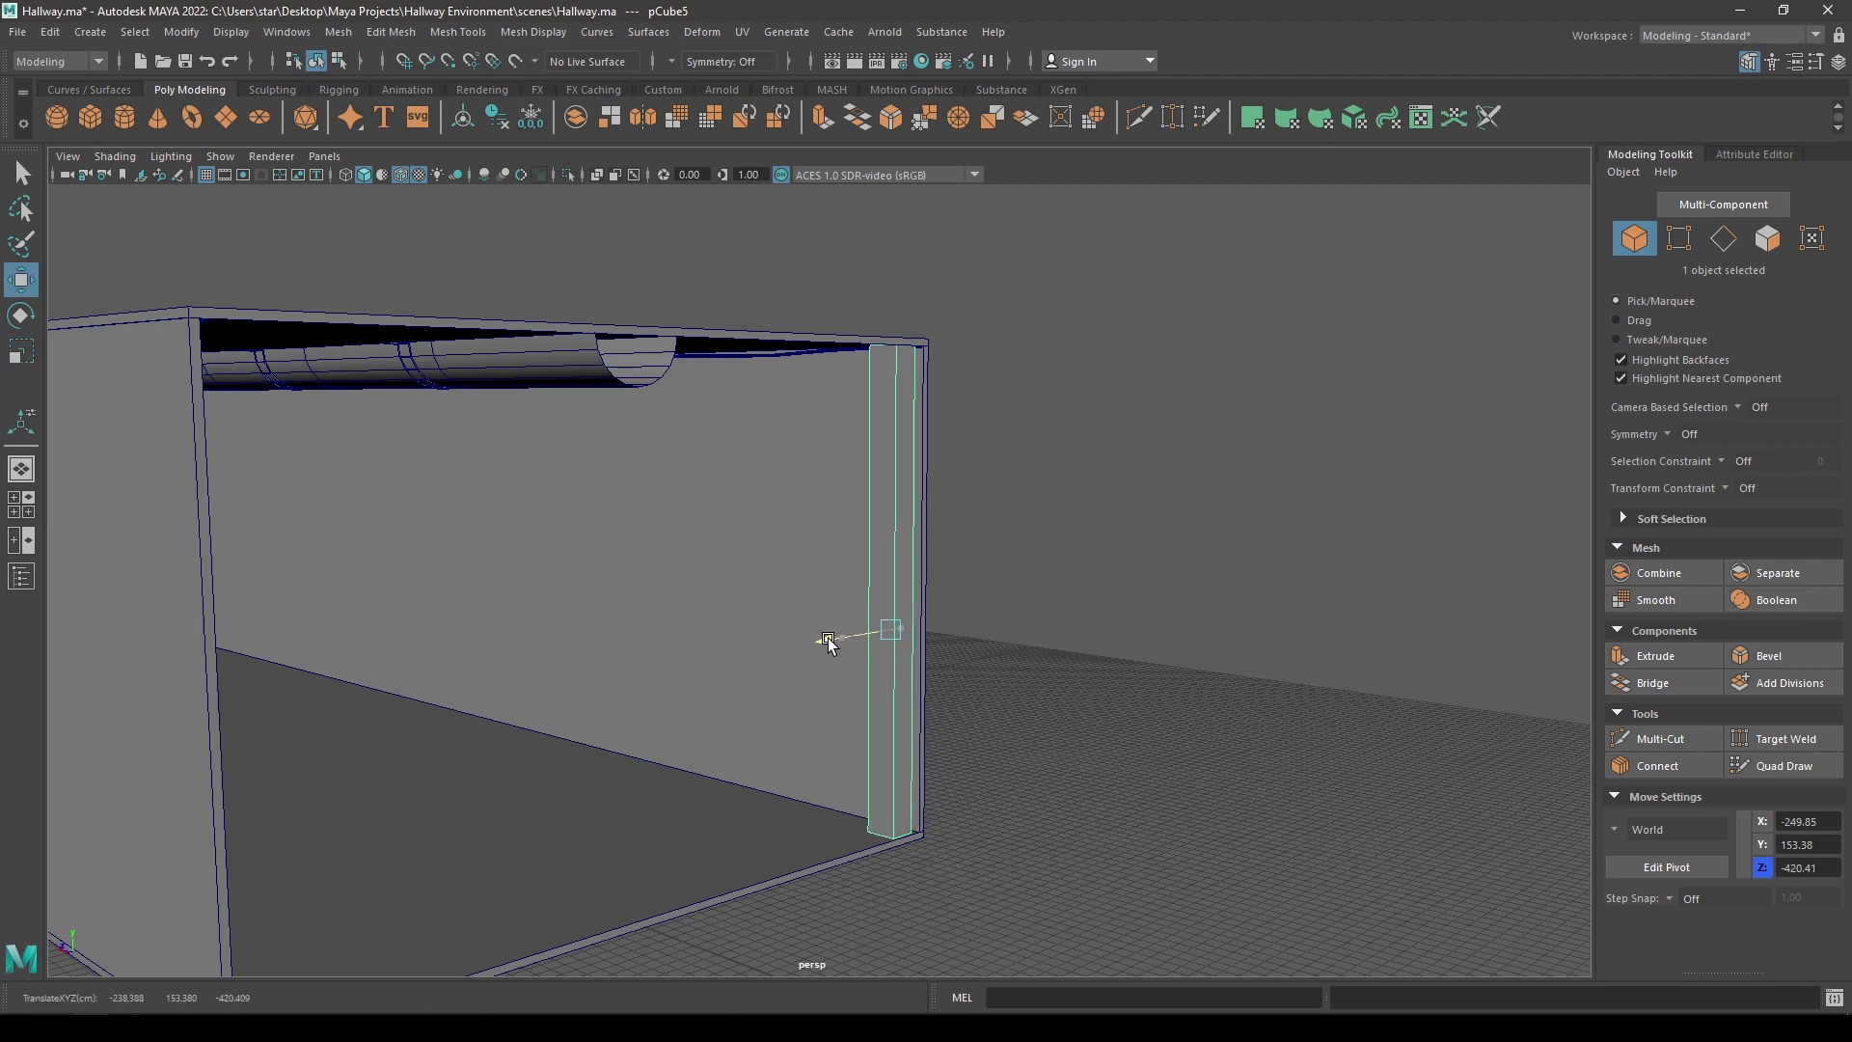
drag(831, 645, 880, 720)
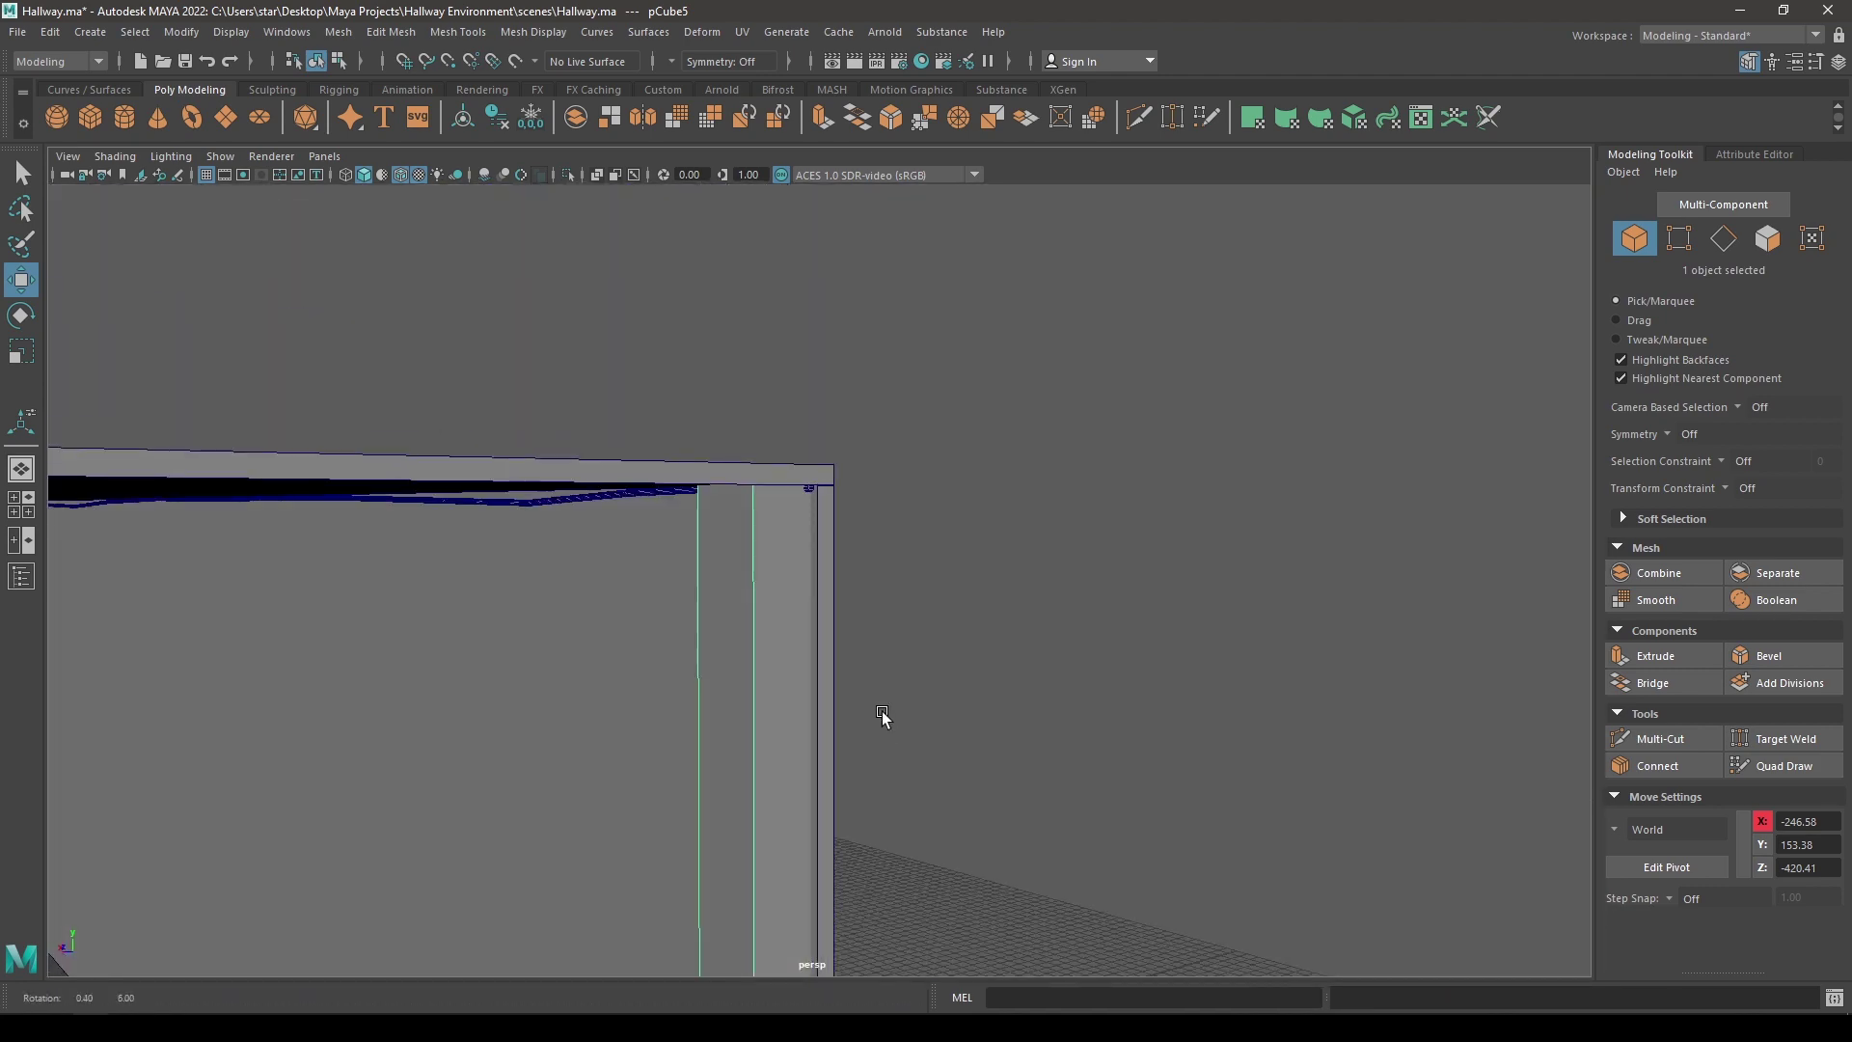
- Insert a horizontal edge loop around the post near its upper end and return to object mode
shift+right_click(997, 477)
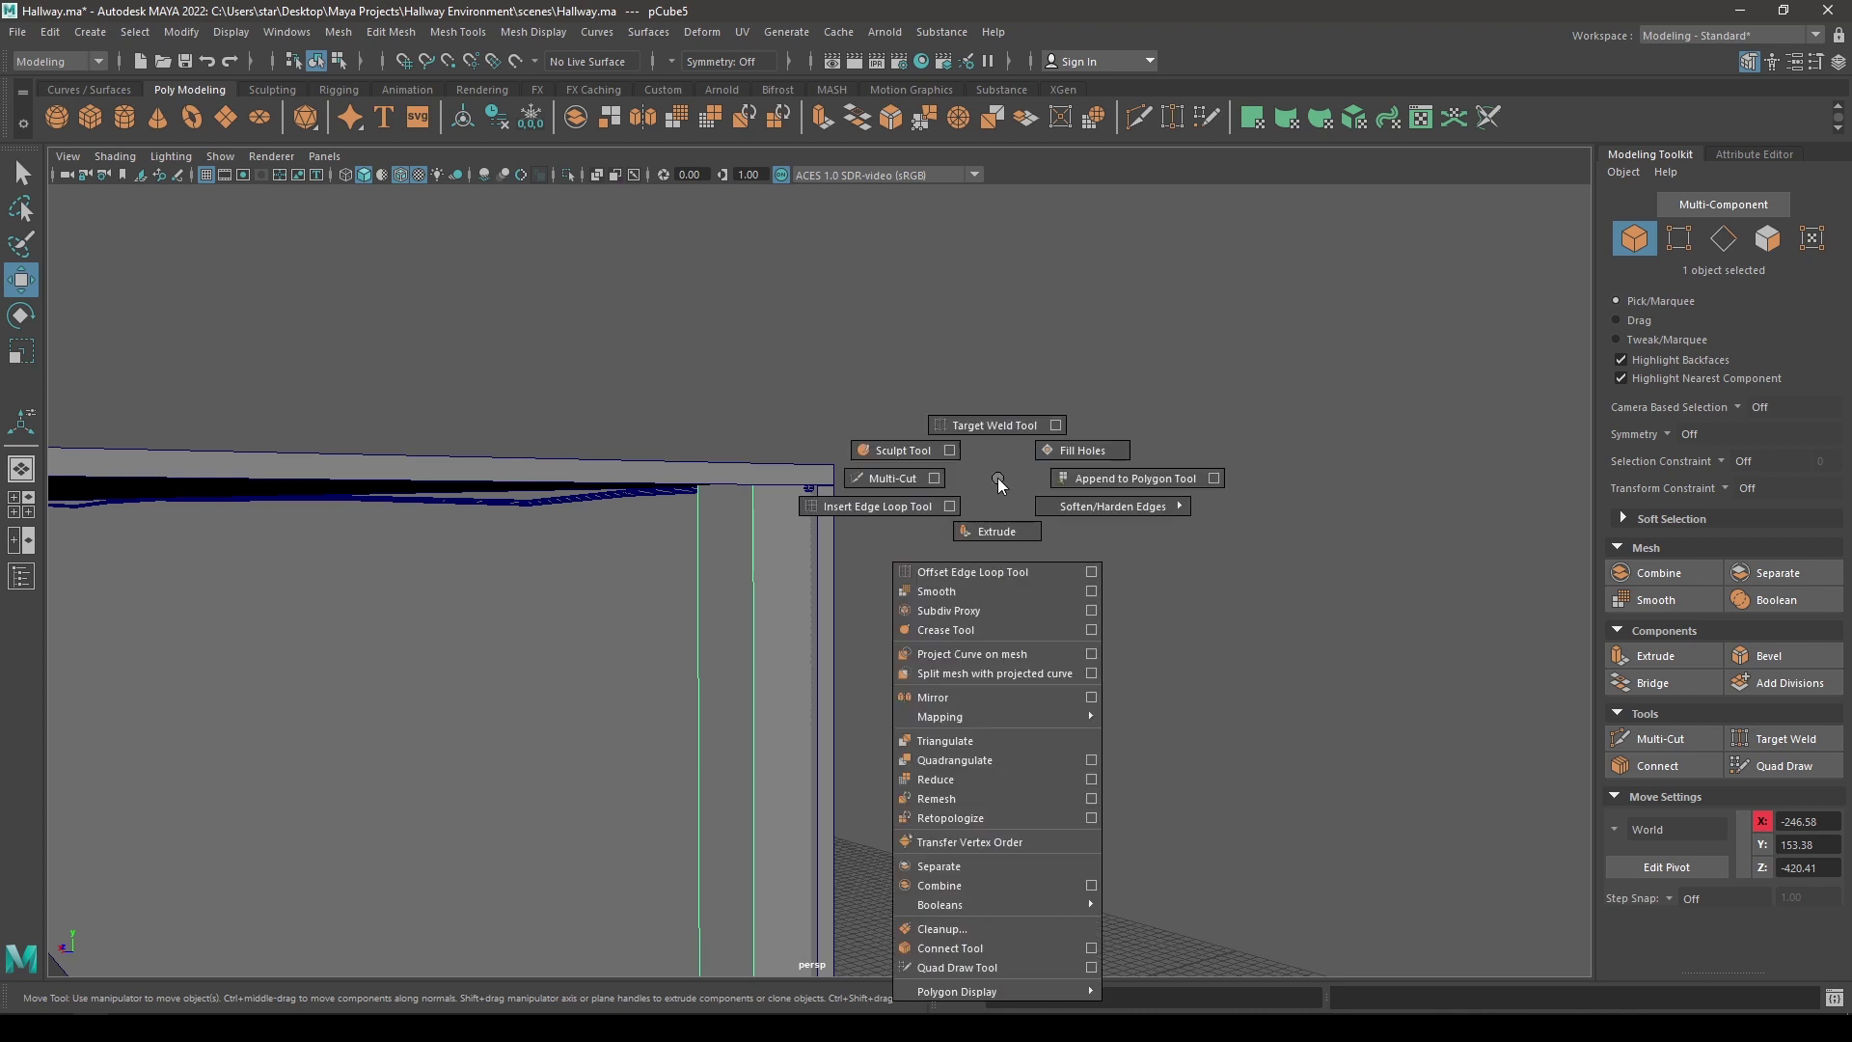
click(879, 508)
drag(752, 534, 754, 533)
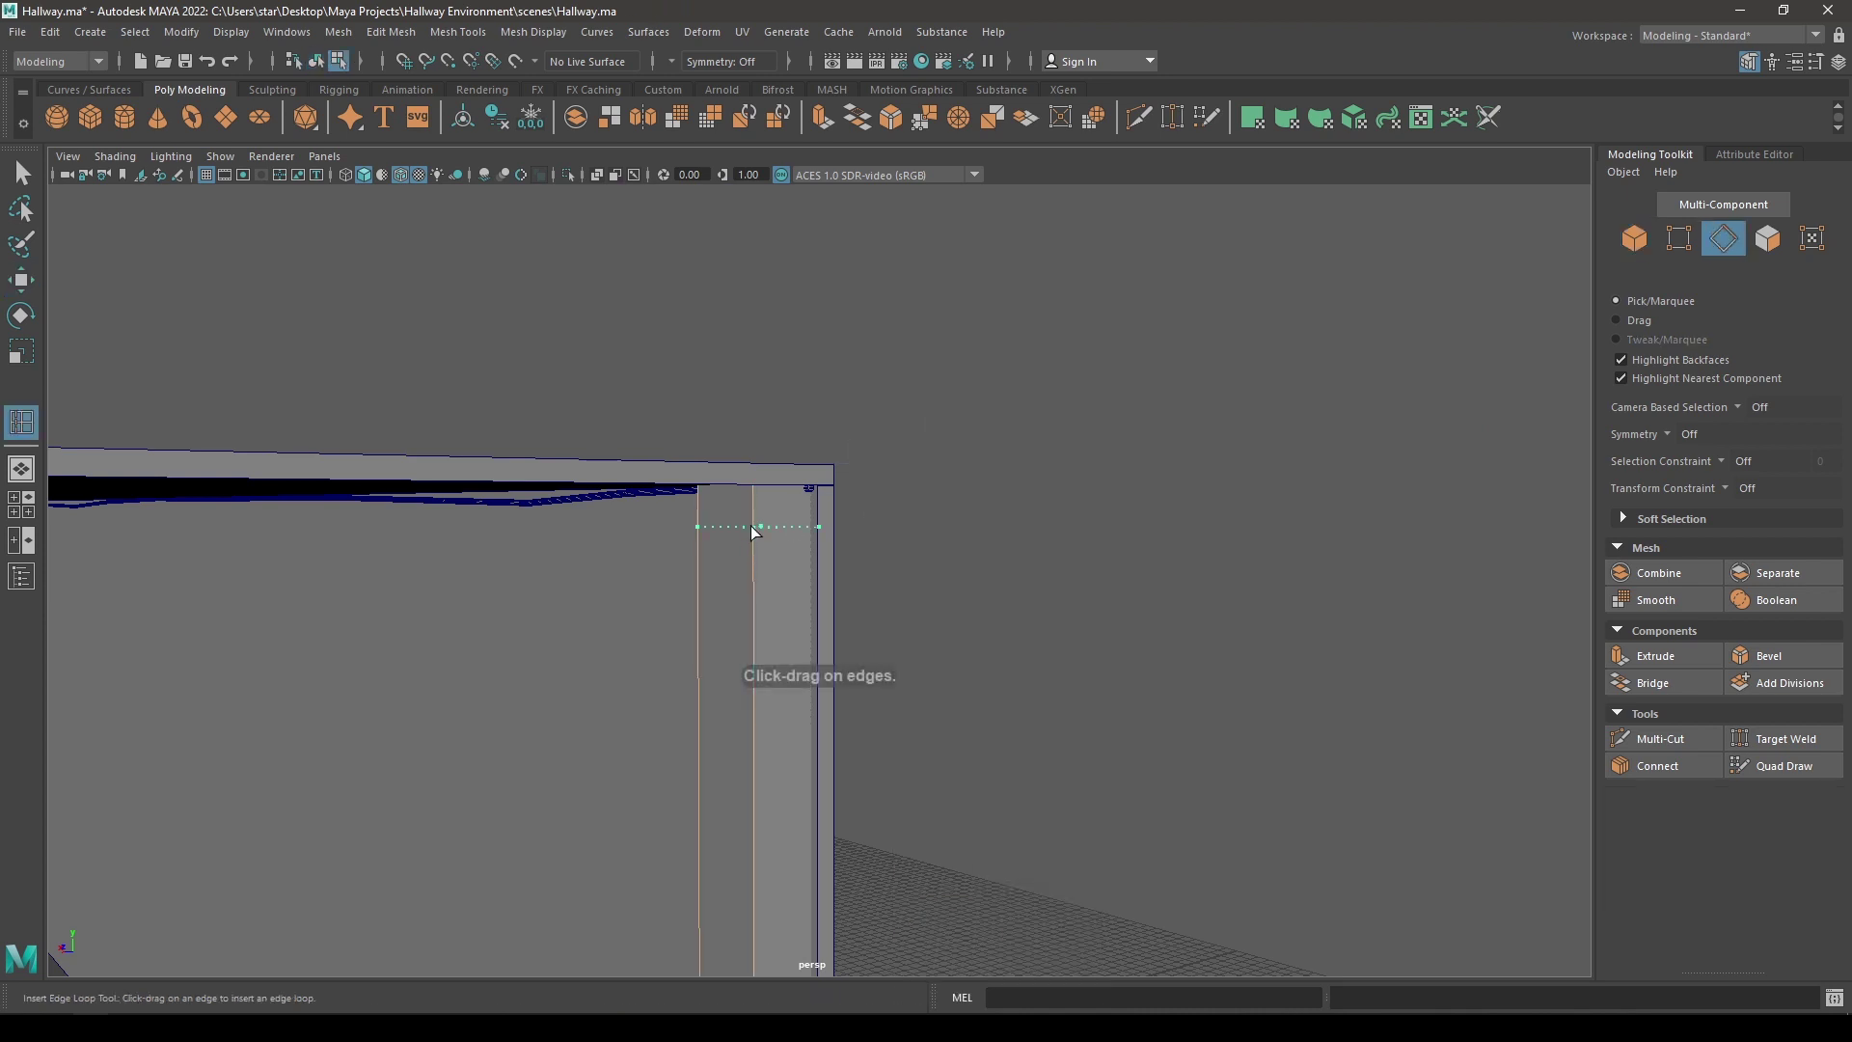
drag(749, 543, 750, 543)
alt+right_drag(785, 704, 750, 671)
key(w)
right_drag(896, 479, 976, 451)
- Duplicate the post and move the copy to the opposite wall, at X about 244.58
alt+drag(919, 565, 862, 597)
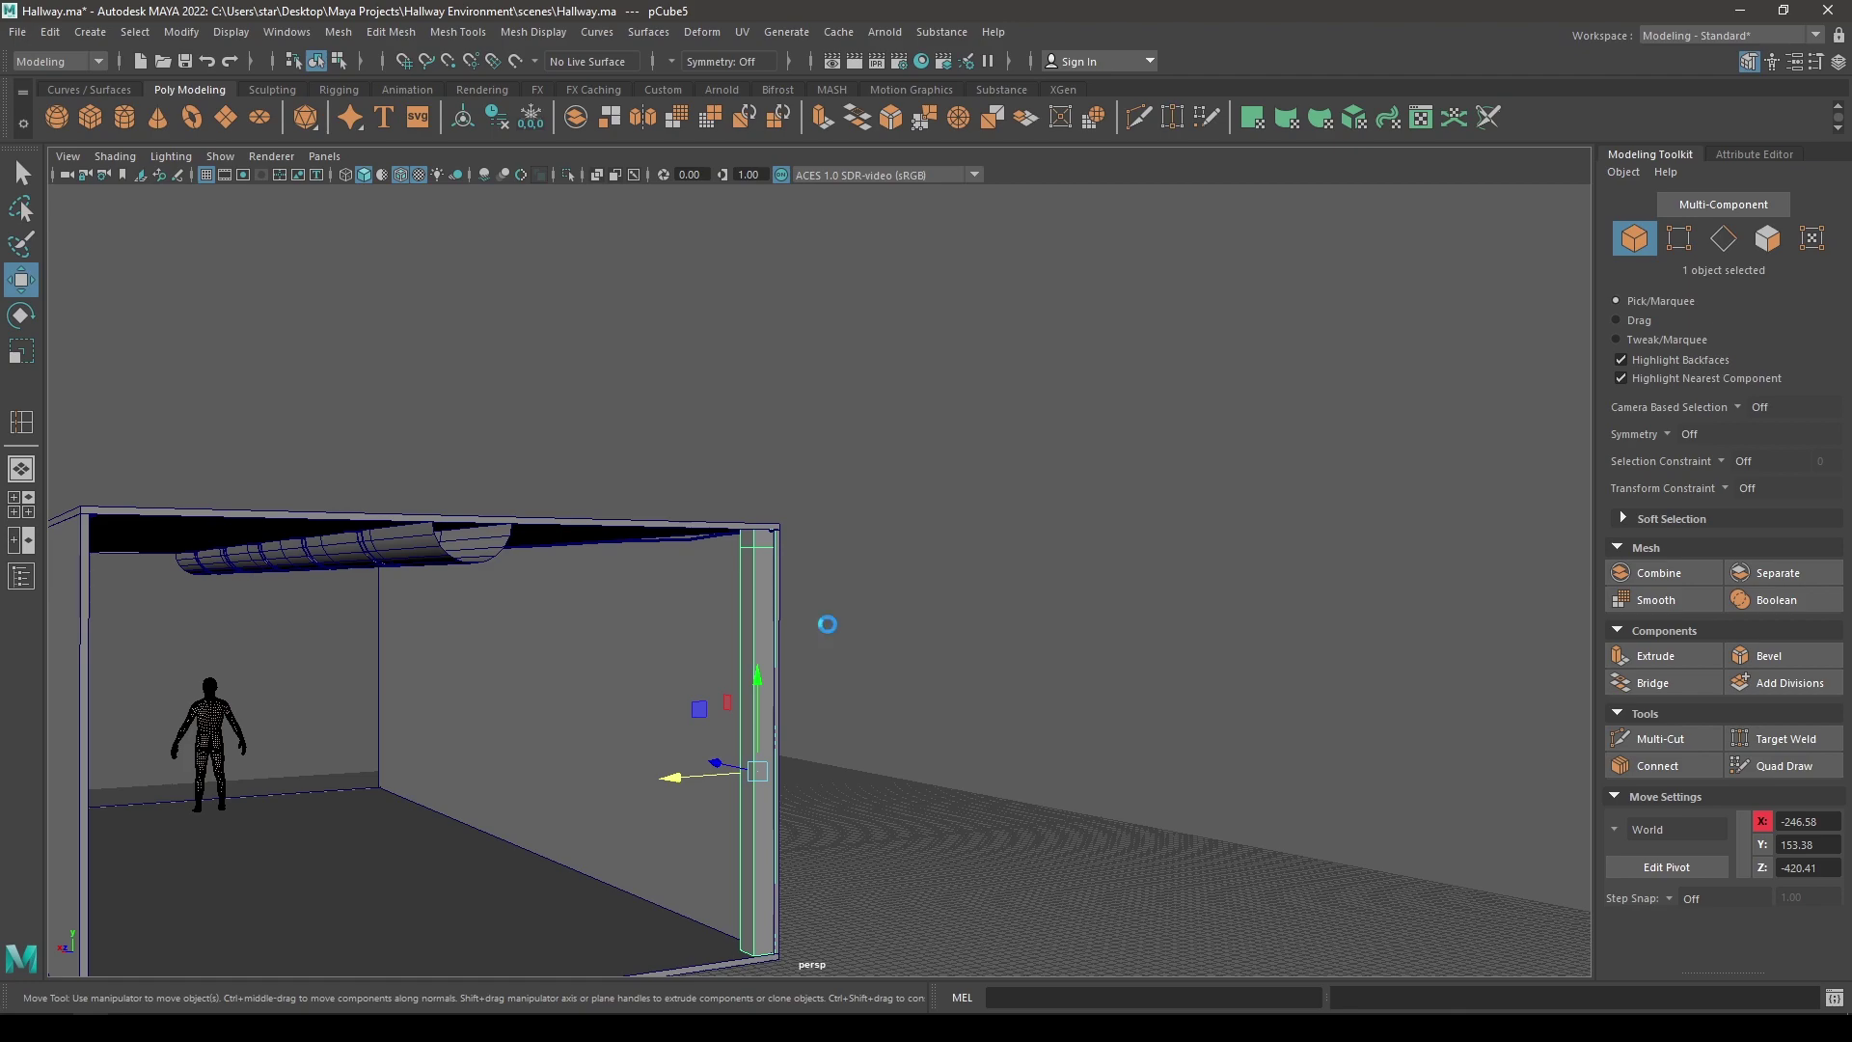
key(ctrl+d)
alt+middle_drag(827, 624, 977, 505)
alt+drag(969, 617, 825, 639)
alt+middle_drag(492, 632, 744, 633)
alt+drag(801, 545, 309, 680)
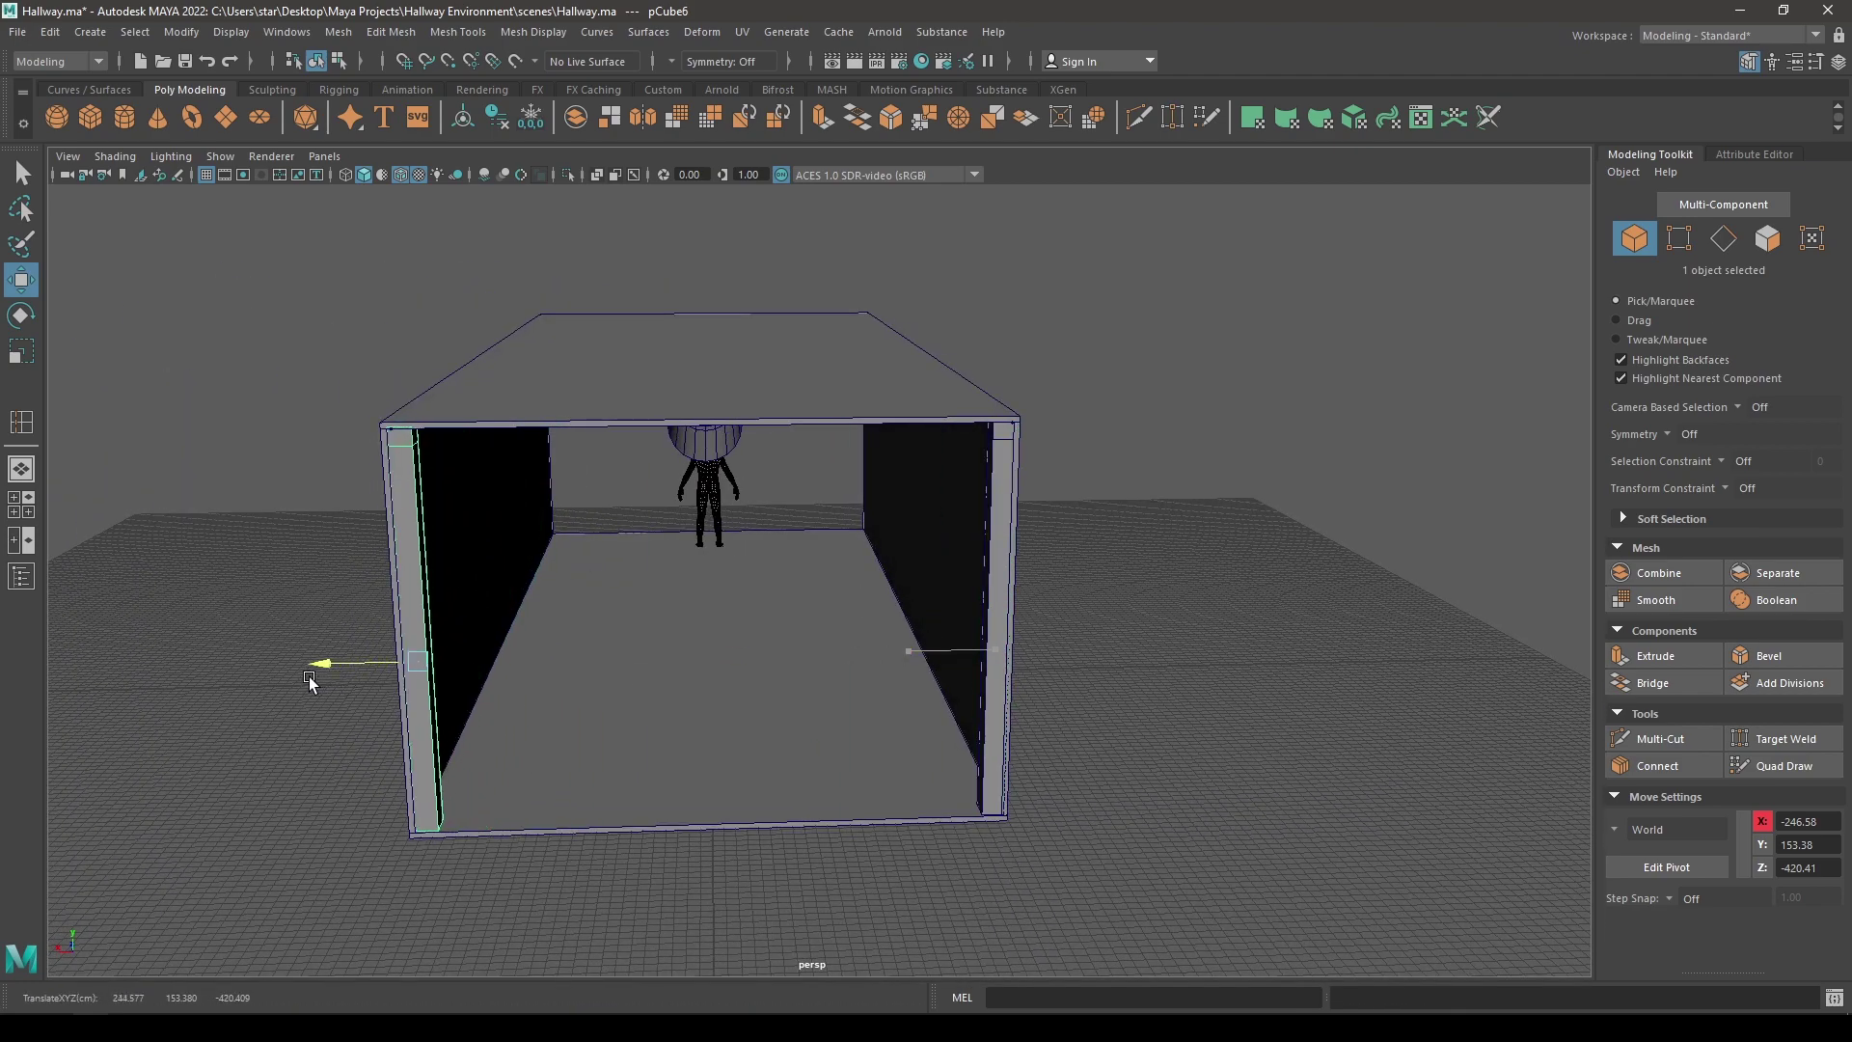
- Select both posts and combine them into one mesh
alt+drag(503, 546, 847, 536)
shift+click(1024, 518)
shift+right_drag(1135, 414, 1113, 821)
- Bridge the facing upper inner faces of the two posts to form an overhead beam
alt+drag(1157, 506, 1235, 502)
right_drag(1285, 347, 1287, 415)
click(1070, 398)
alt+drag(1070, 399, 846, 593)
shift+click(442, 485)
shift+click(443, 491)
shift+click(443, 480)
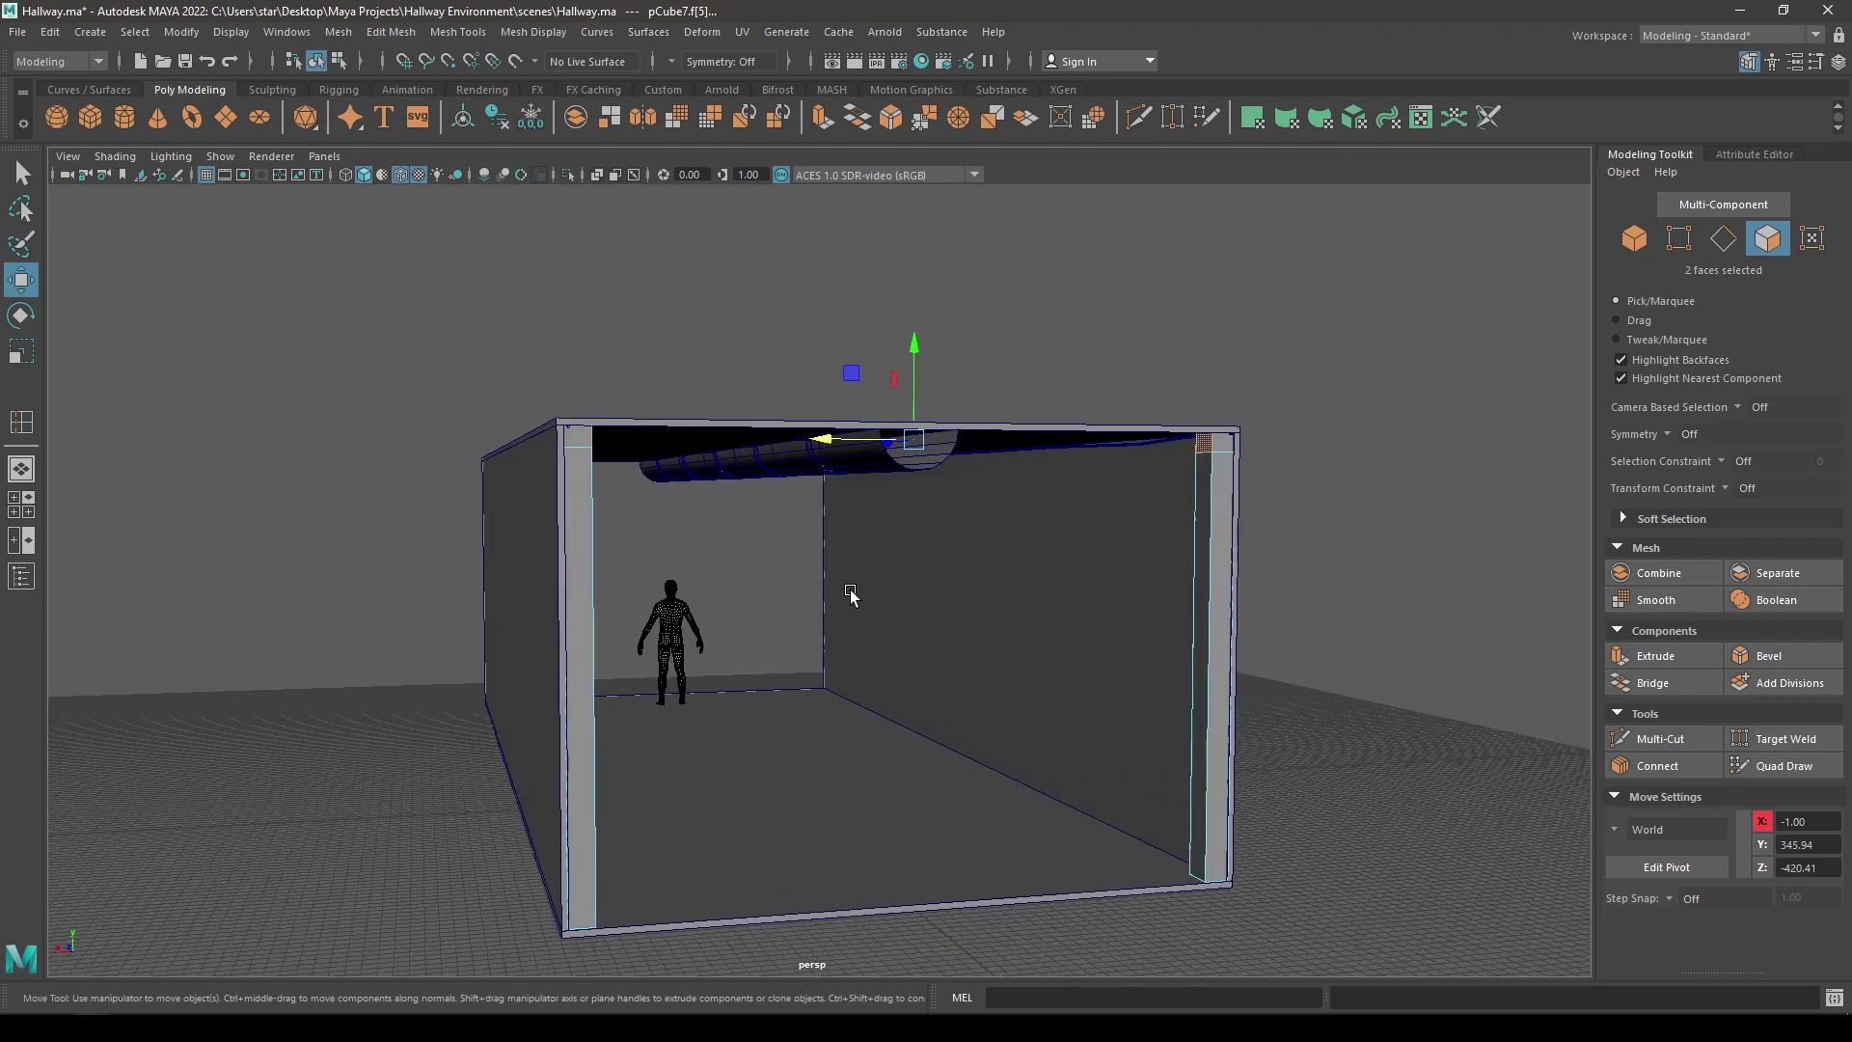
shift+right_drag(895, 522, 857, 814)
alt+drag(1164, 644, 1160, 625)
key(w)
- Move the whole frame along Z to about -423.21, toward the hallway's open end
alt+drag(851, 455, 735, 457)
right_drag(339, 418, 391, 360)
alt+drag(454, 524, 330, 543)
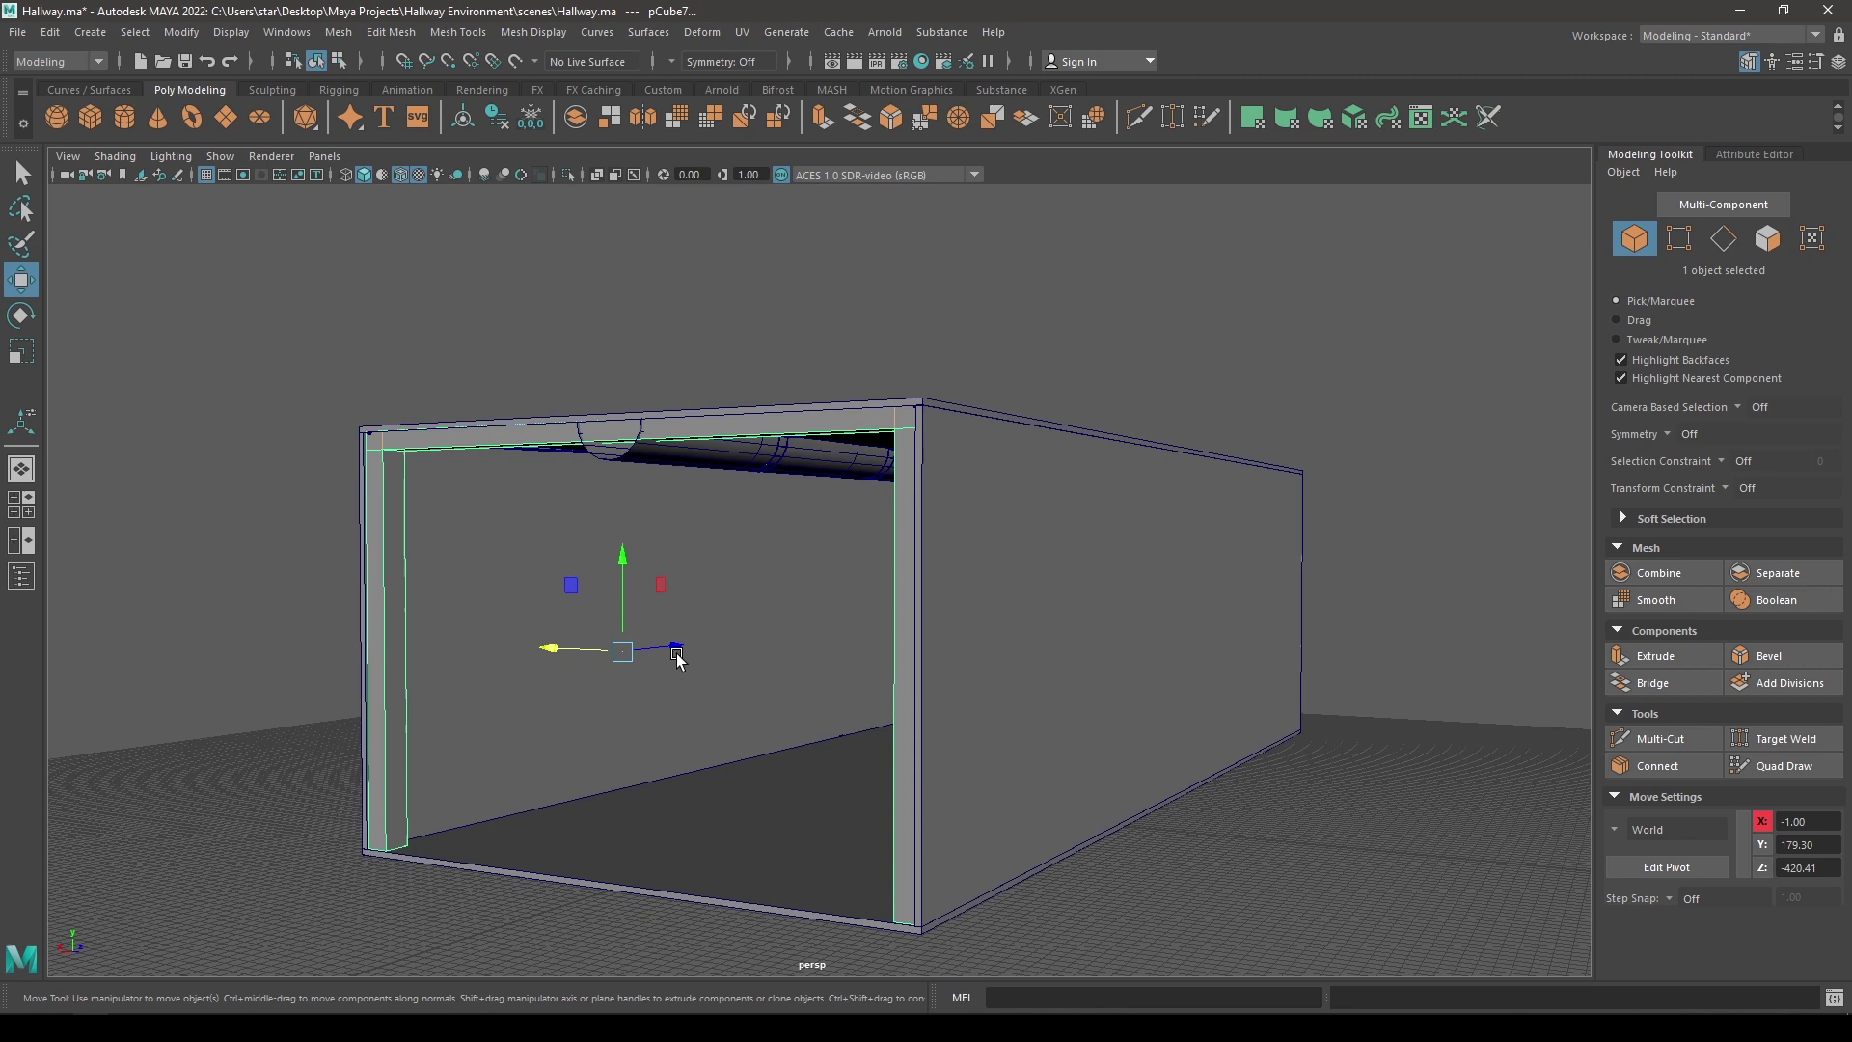
drag(679, 643, 673, 648)
alt+drag(461, 658, 438, 640)
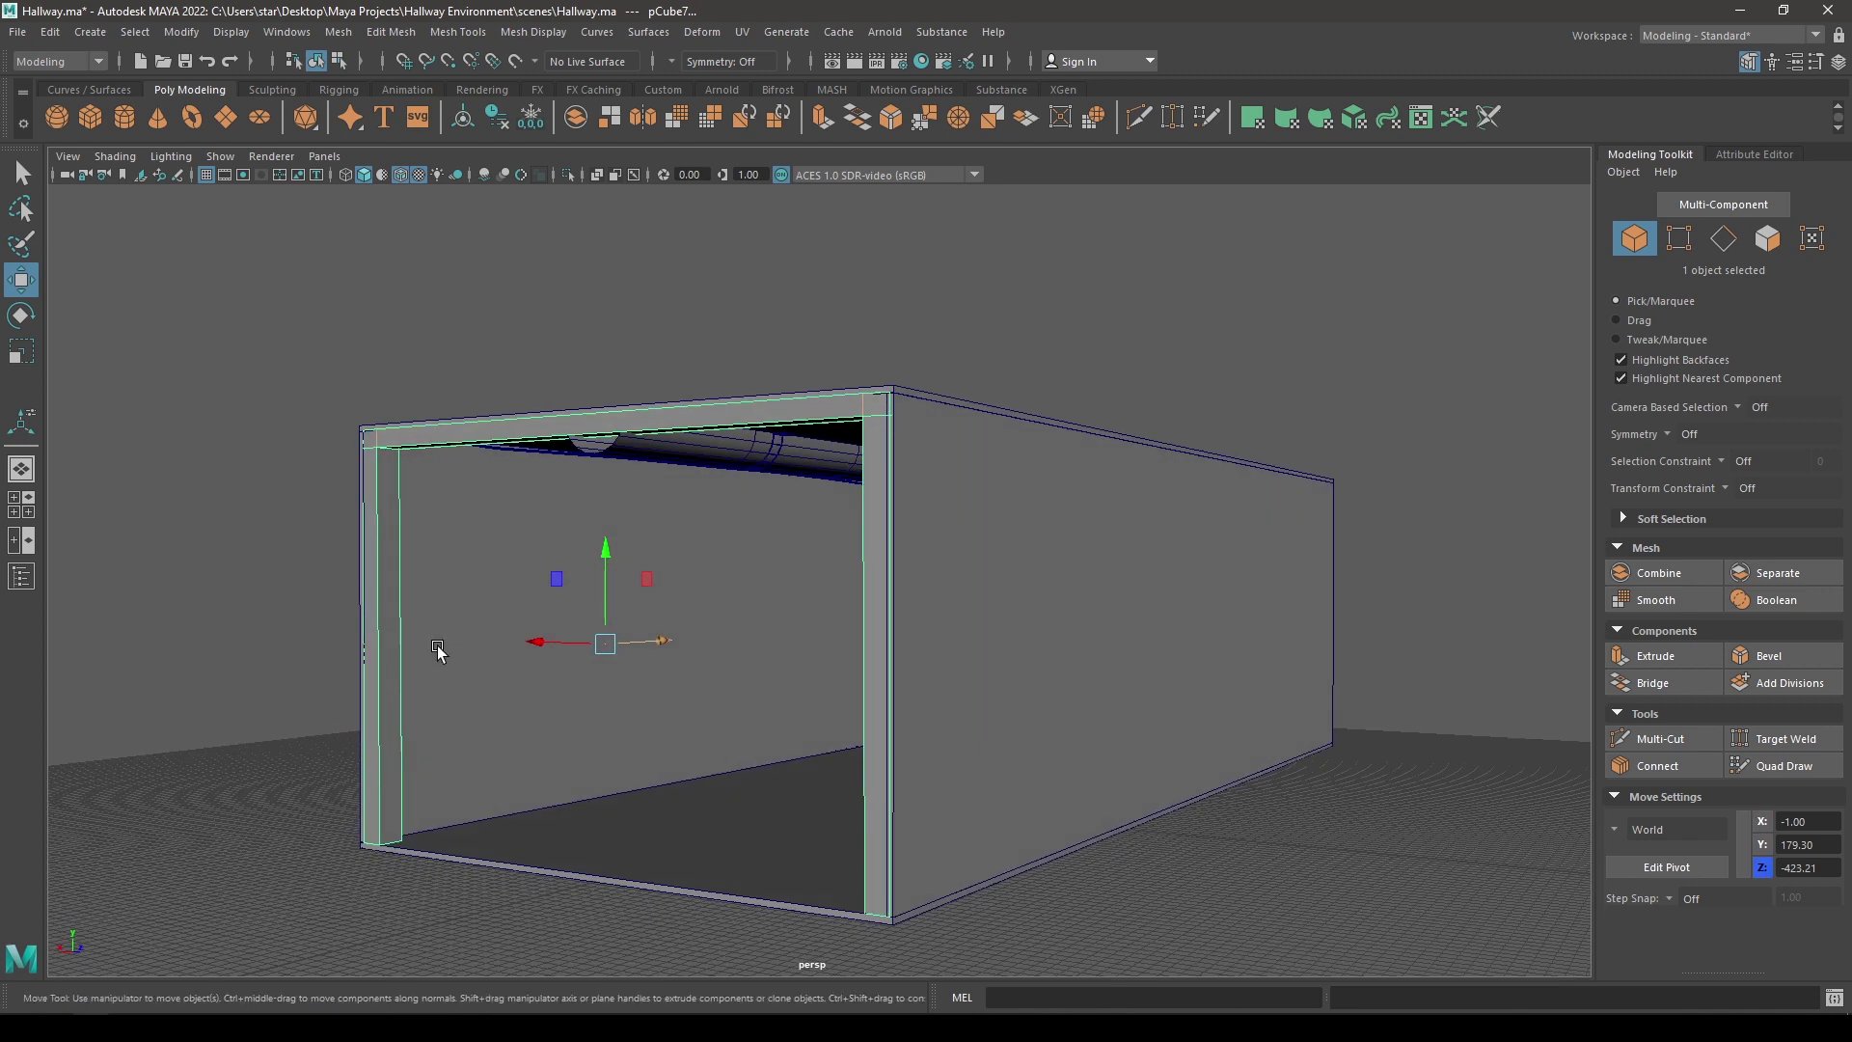
- Bevel the frame's inner edge loops along the posts and beam with a fraction of 0.7
alt+right_drag(438, 640, 403, 748)
alt+middle_drag(404, 749, 531, 783)
alt+drag(451, 657, 446, 644)
right_drag(390, 454, 387, 410)
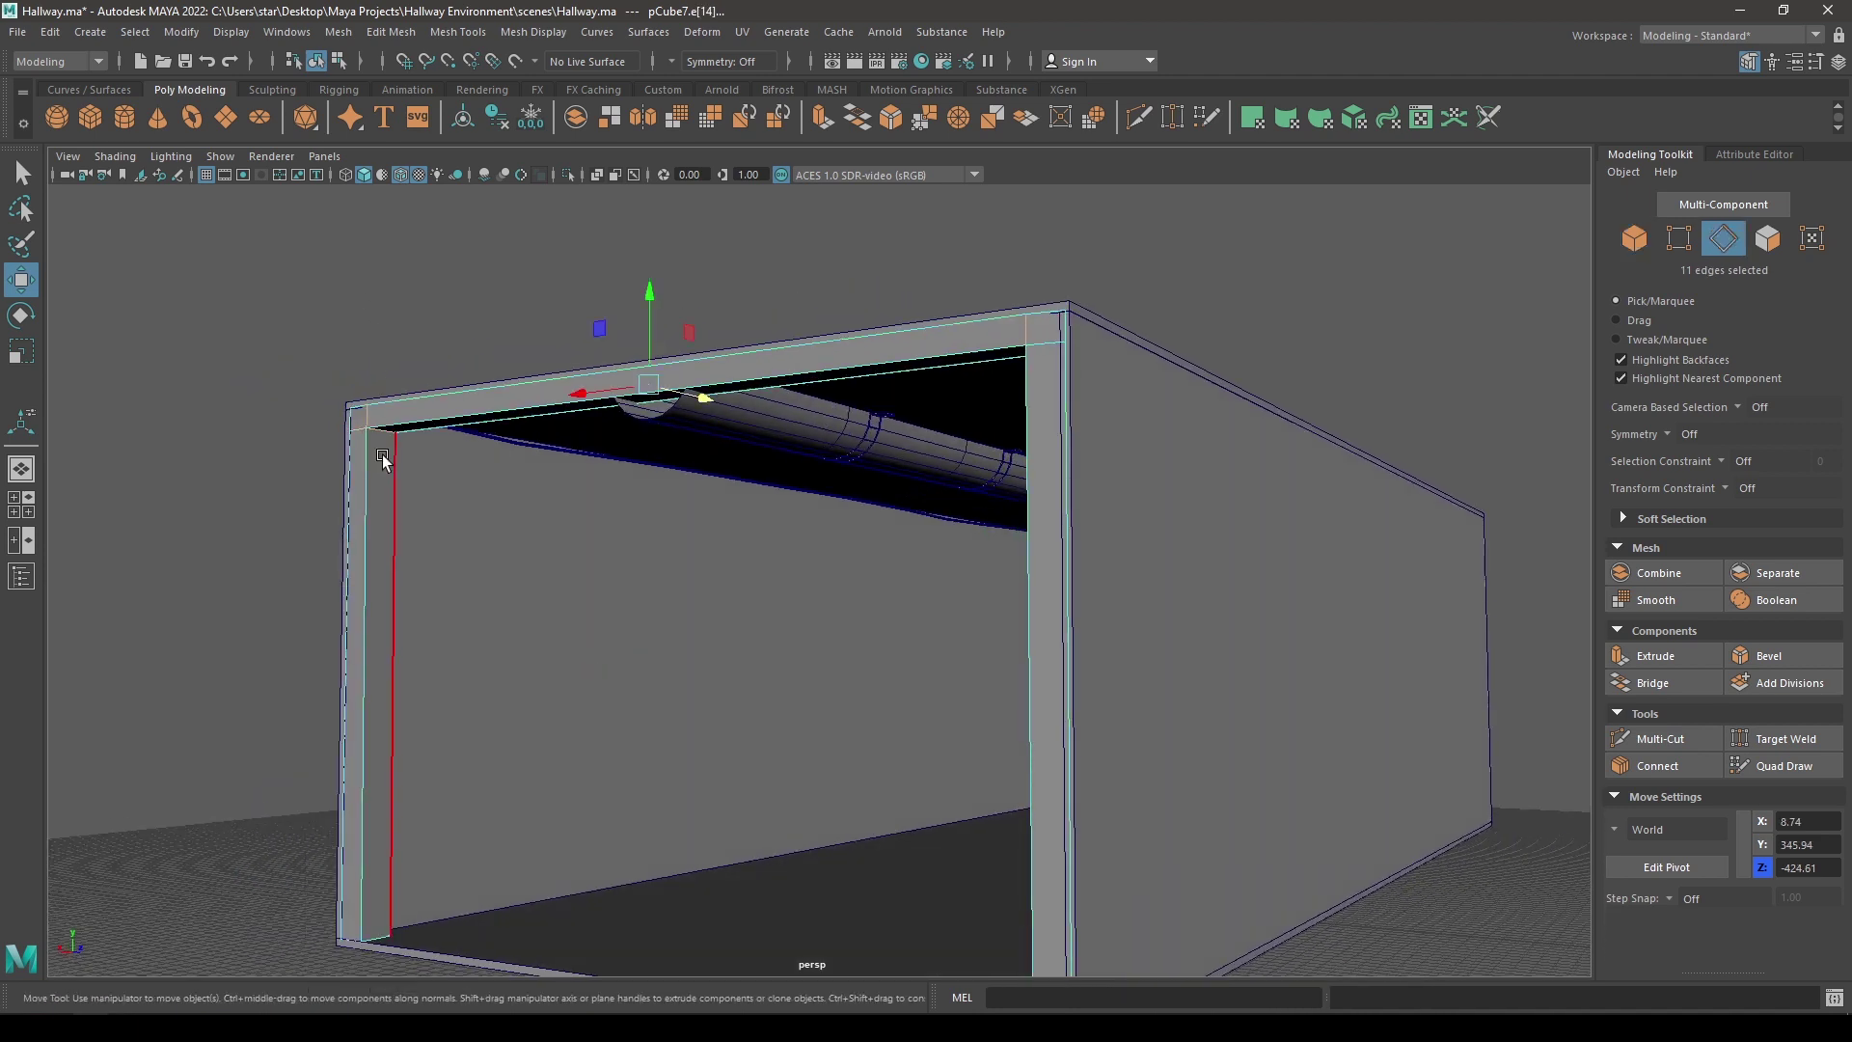
alt+drag(384, 439, 378, 425)
click(378, 426)
ctrl+right_drag(390, 436, 473, 444)
alt+drag(484, 455, 994, 456)
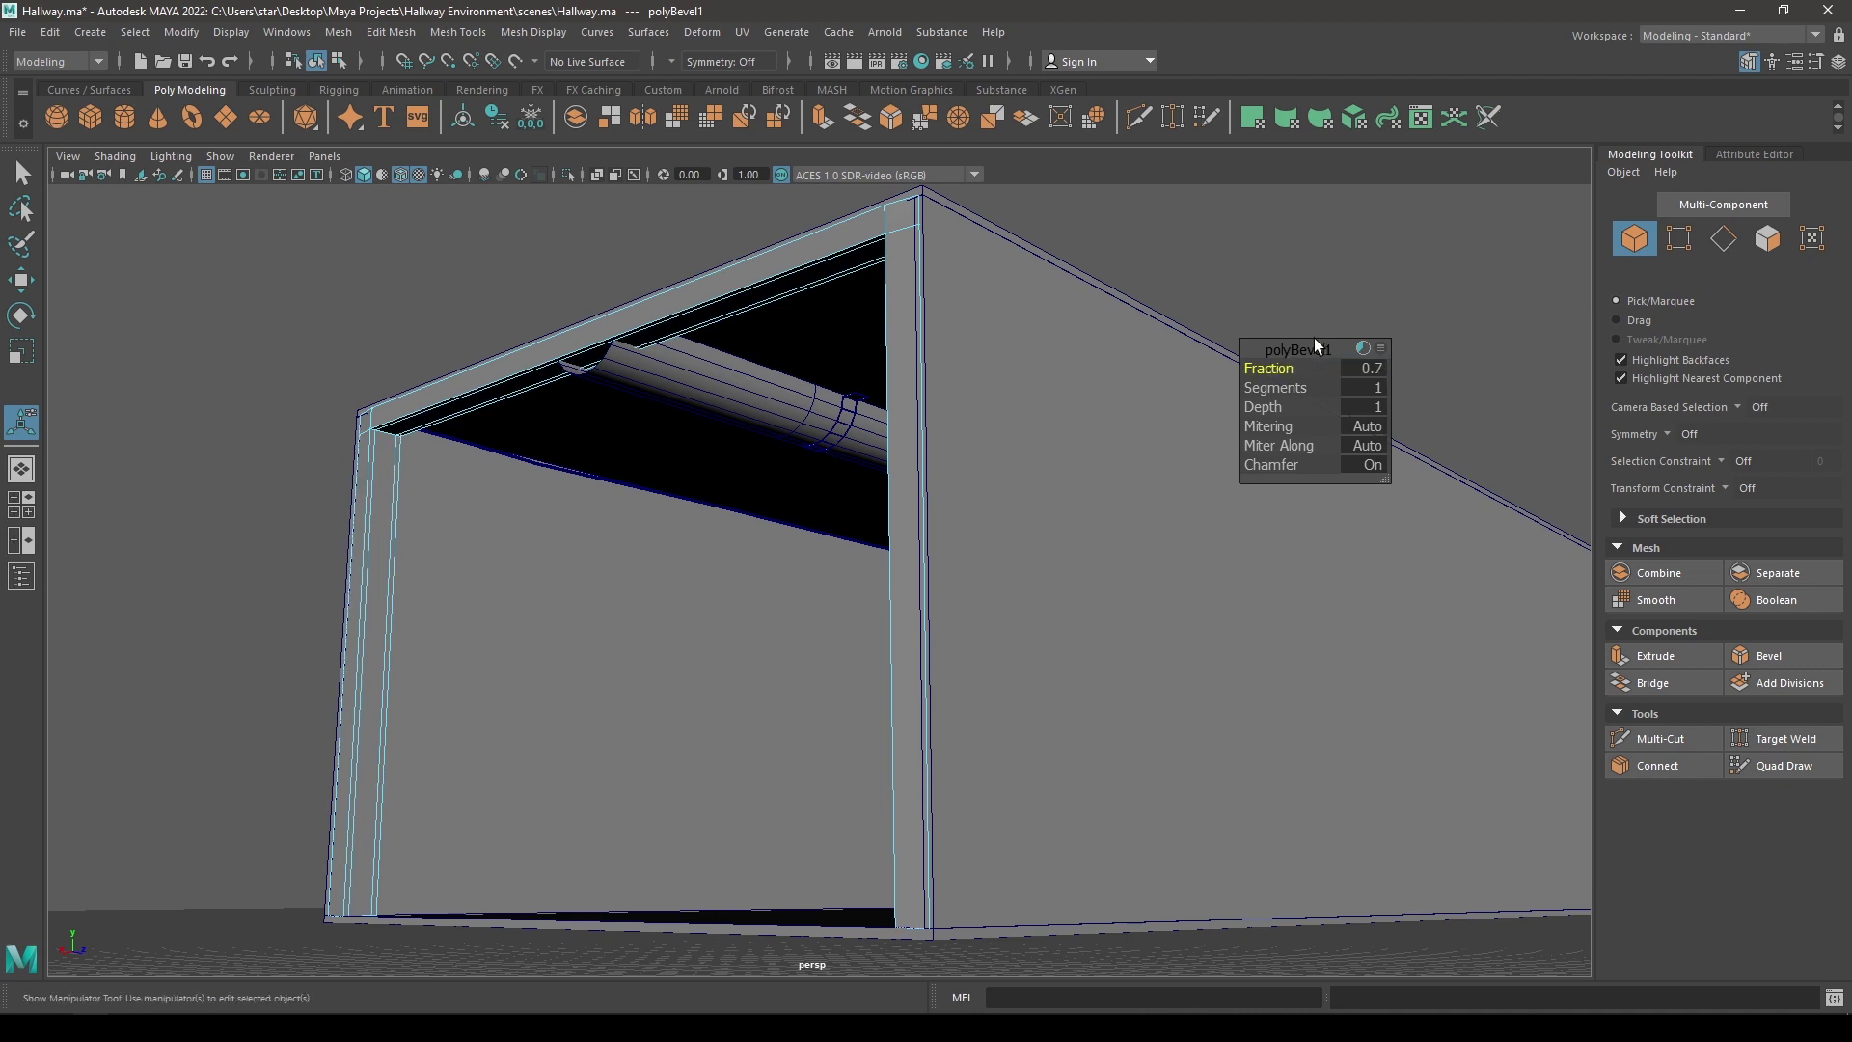
key(w)
- Extrude the three beveled inner faces along both posts and the beam with a thickness of 7, returning to object selection
right_click(332, 308)
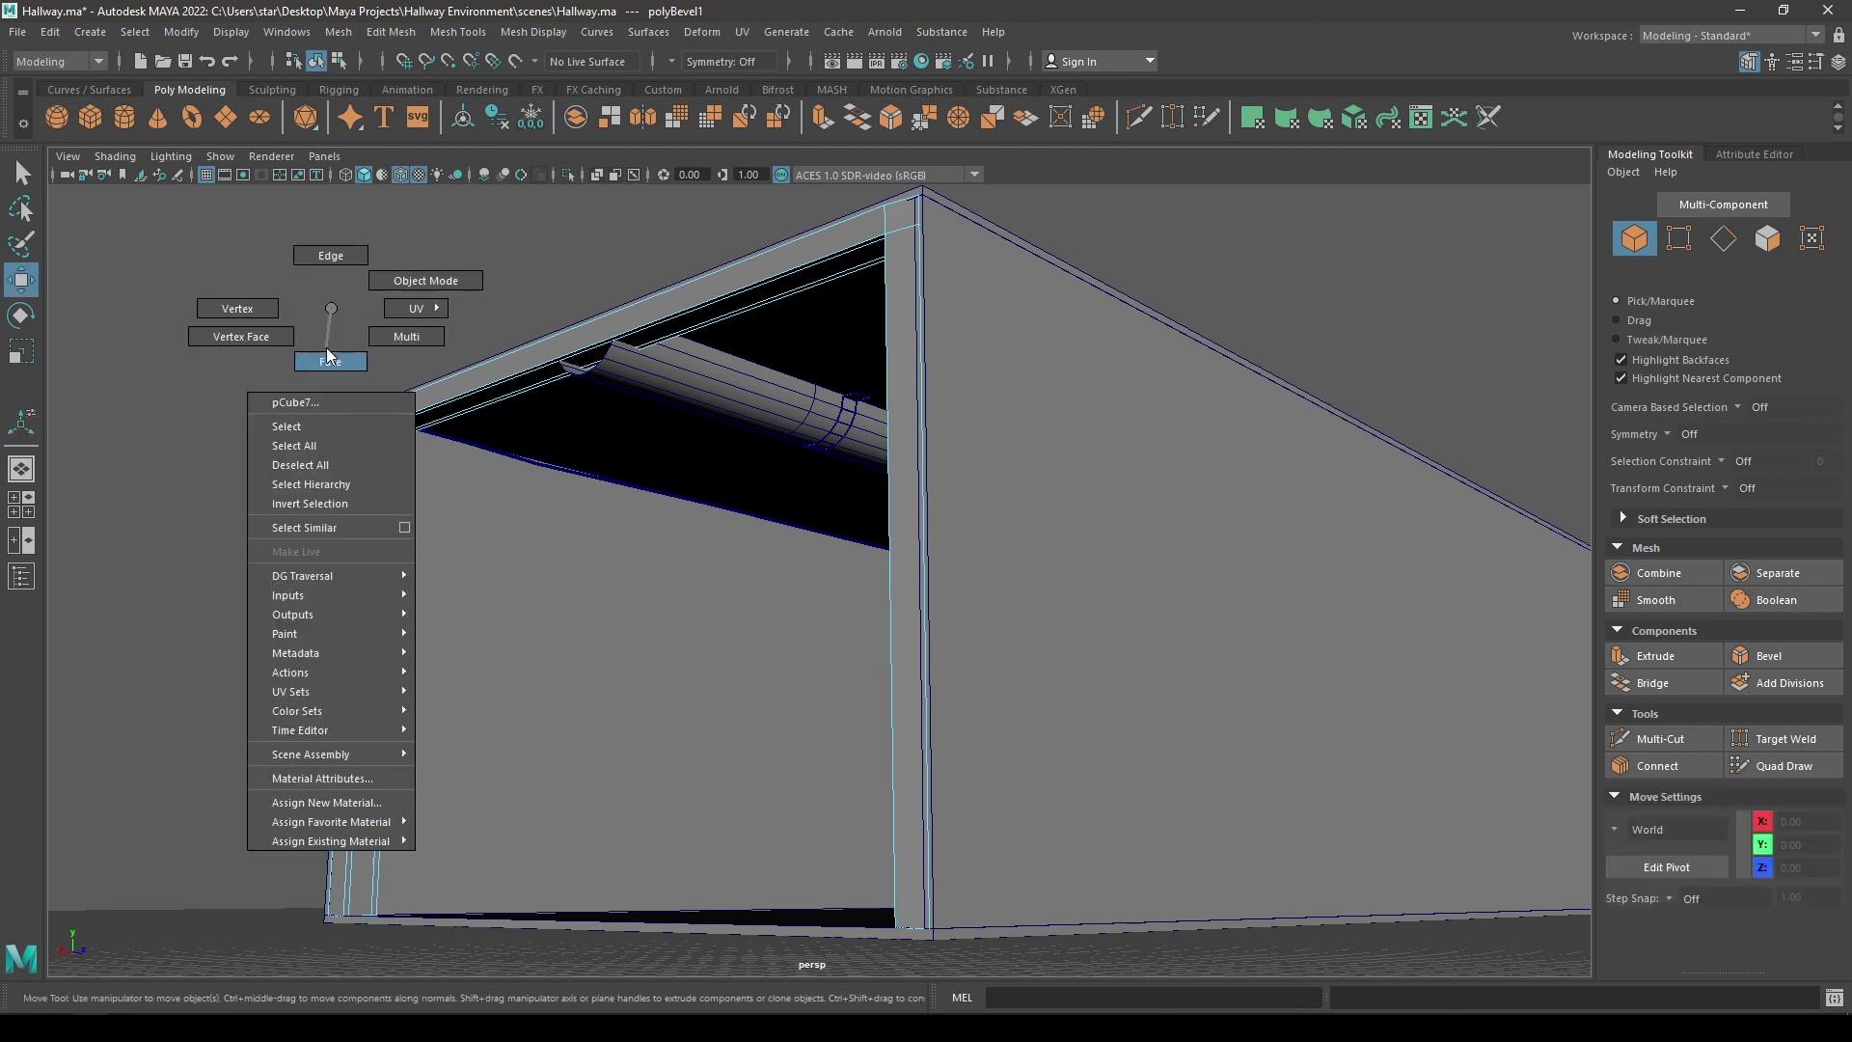
right_drag(327, 349, 329, 360)
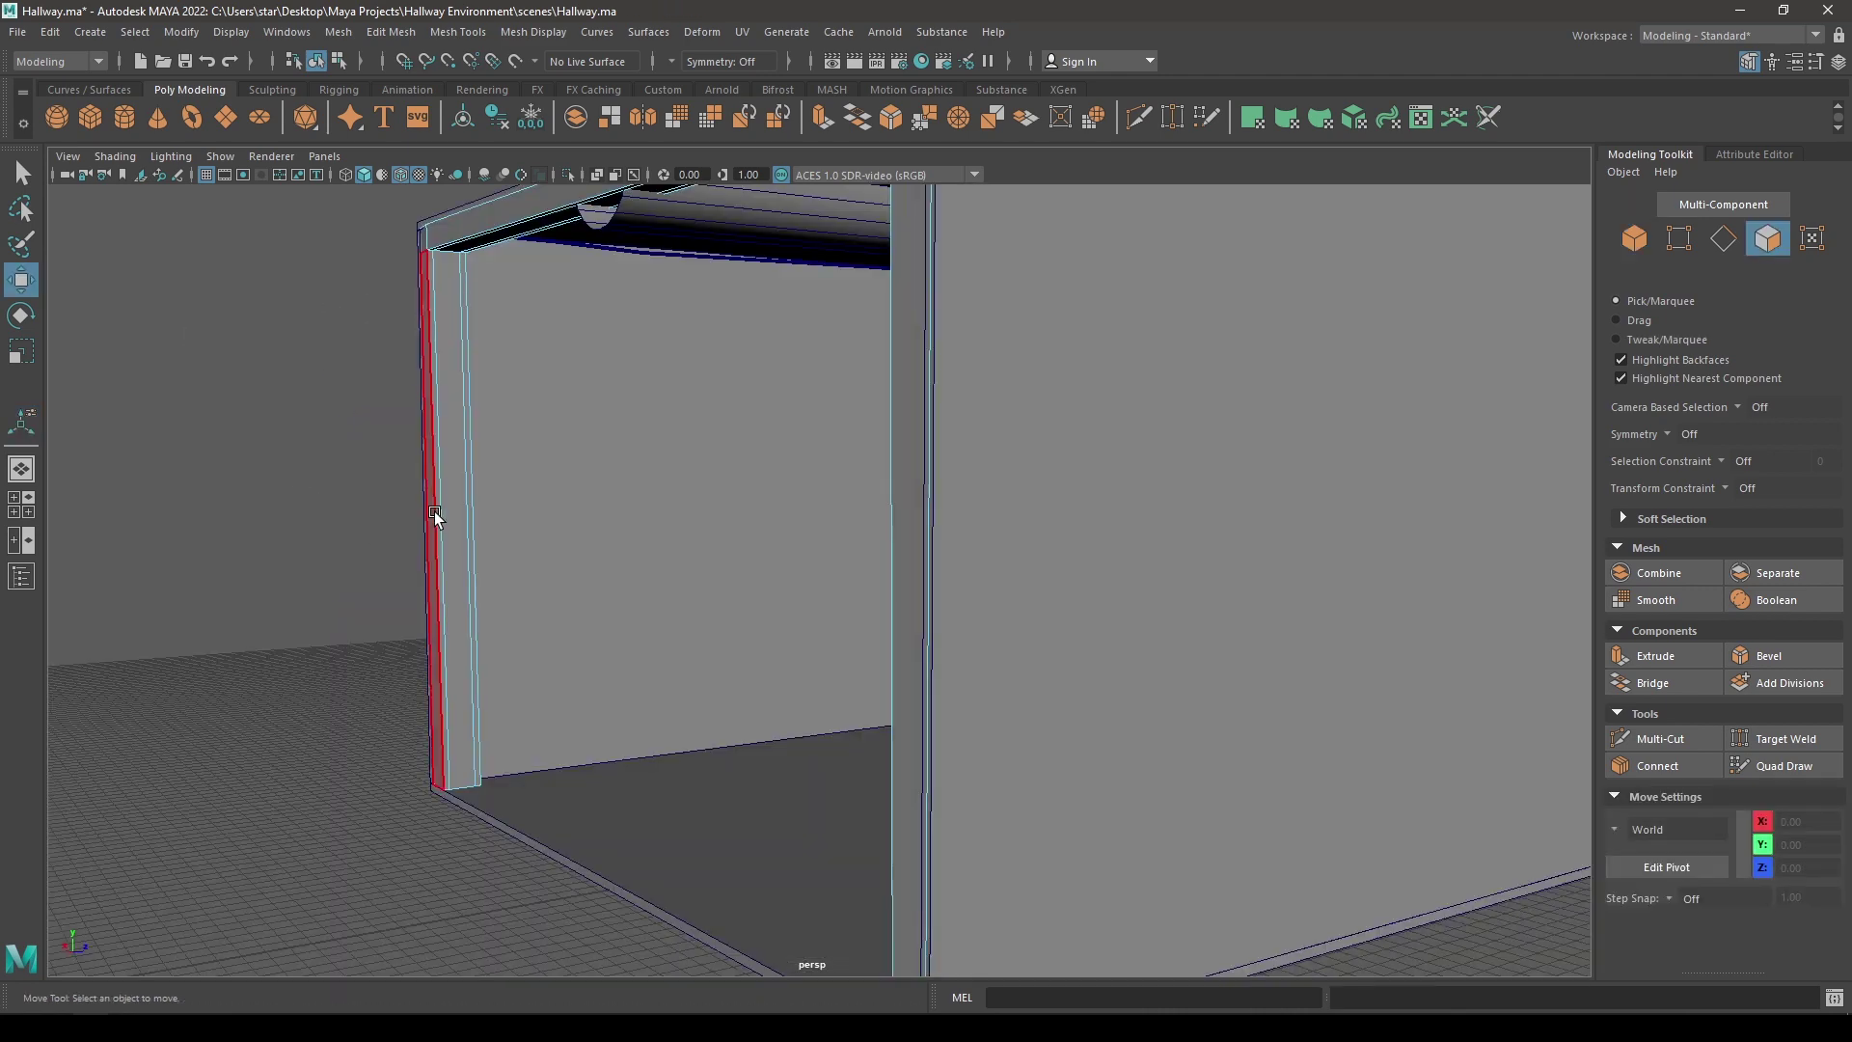
click(447, 497)
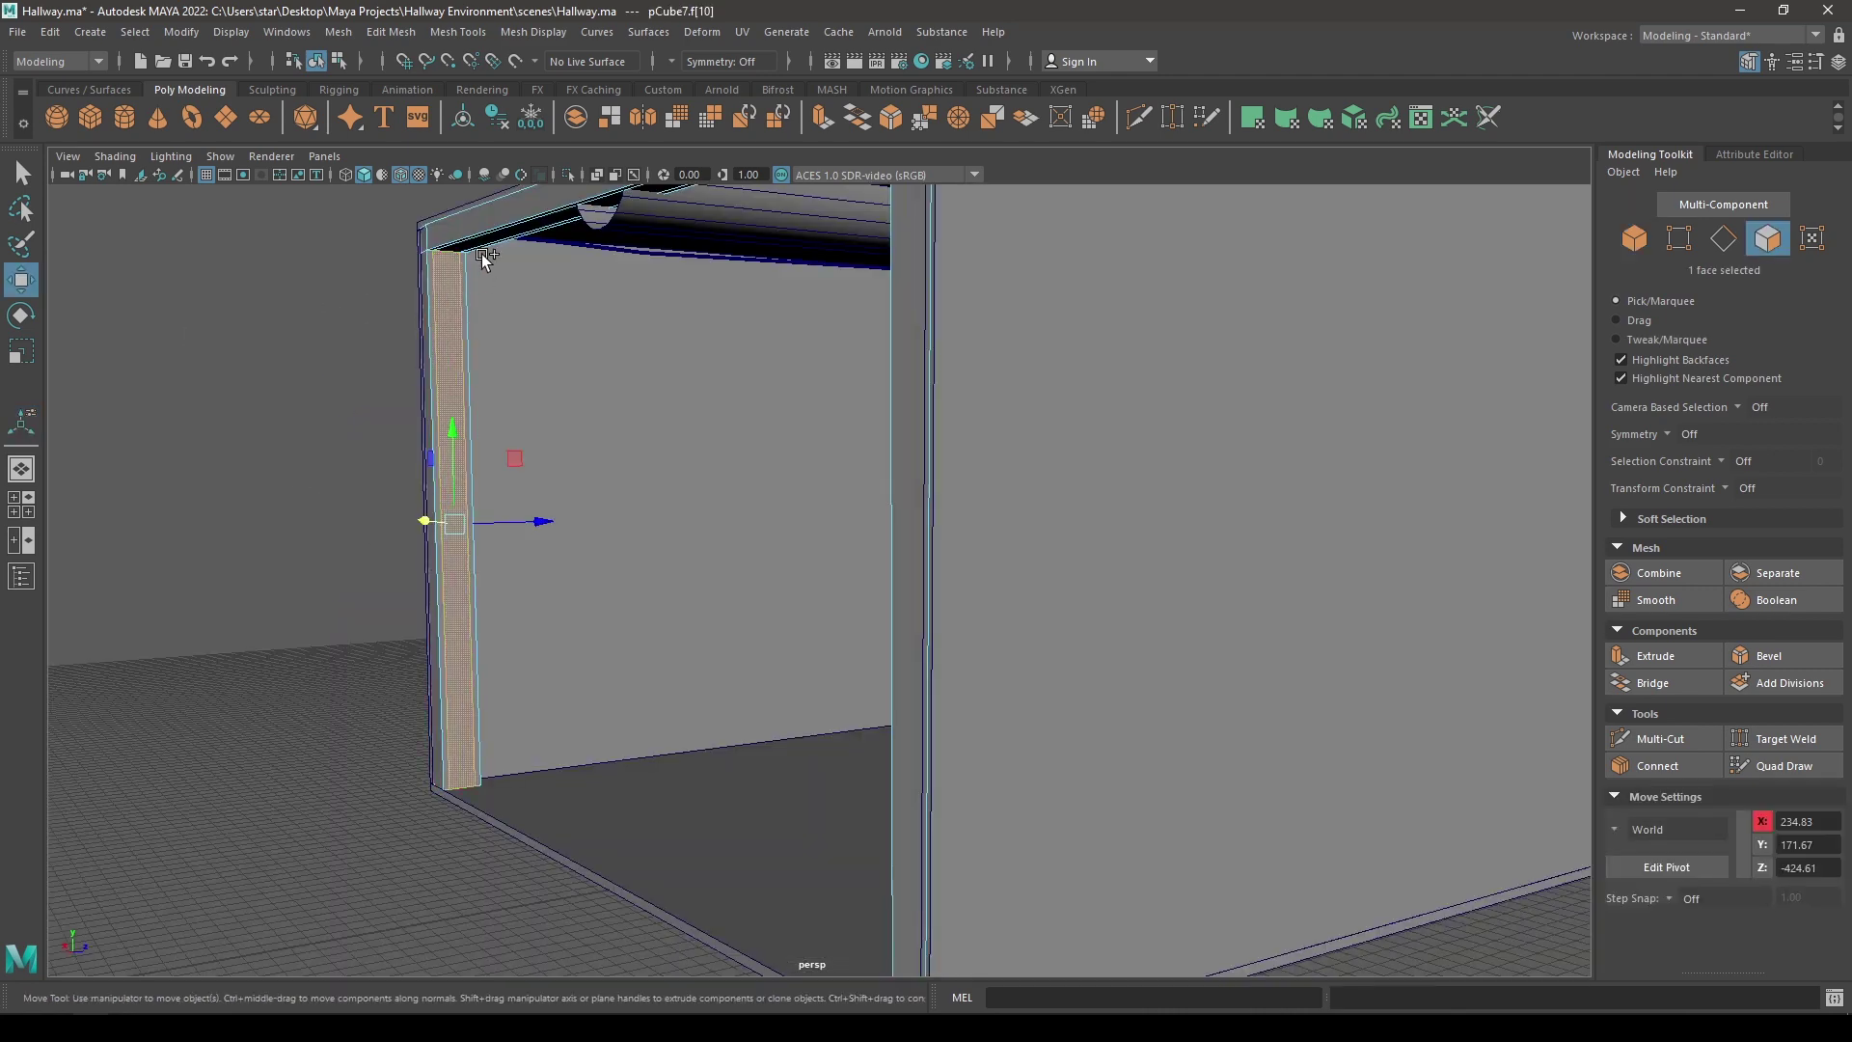
shift+click(488, 242)
alt+drag(488, 242, 799, 362)
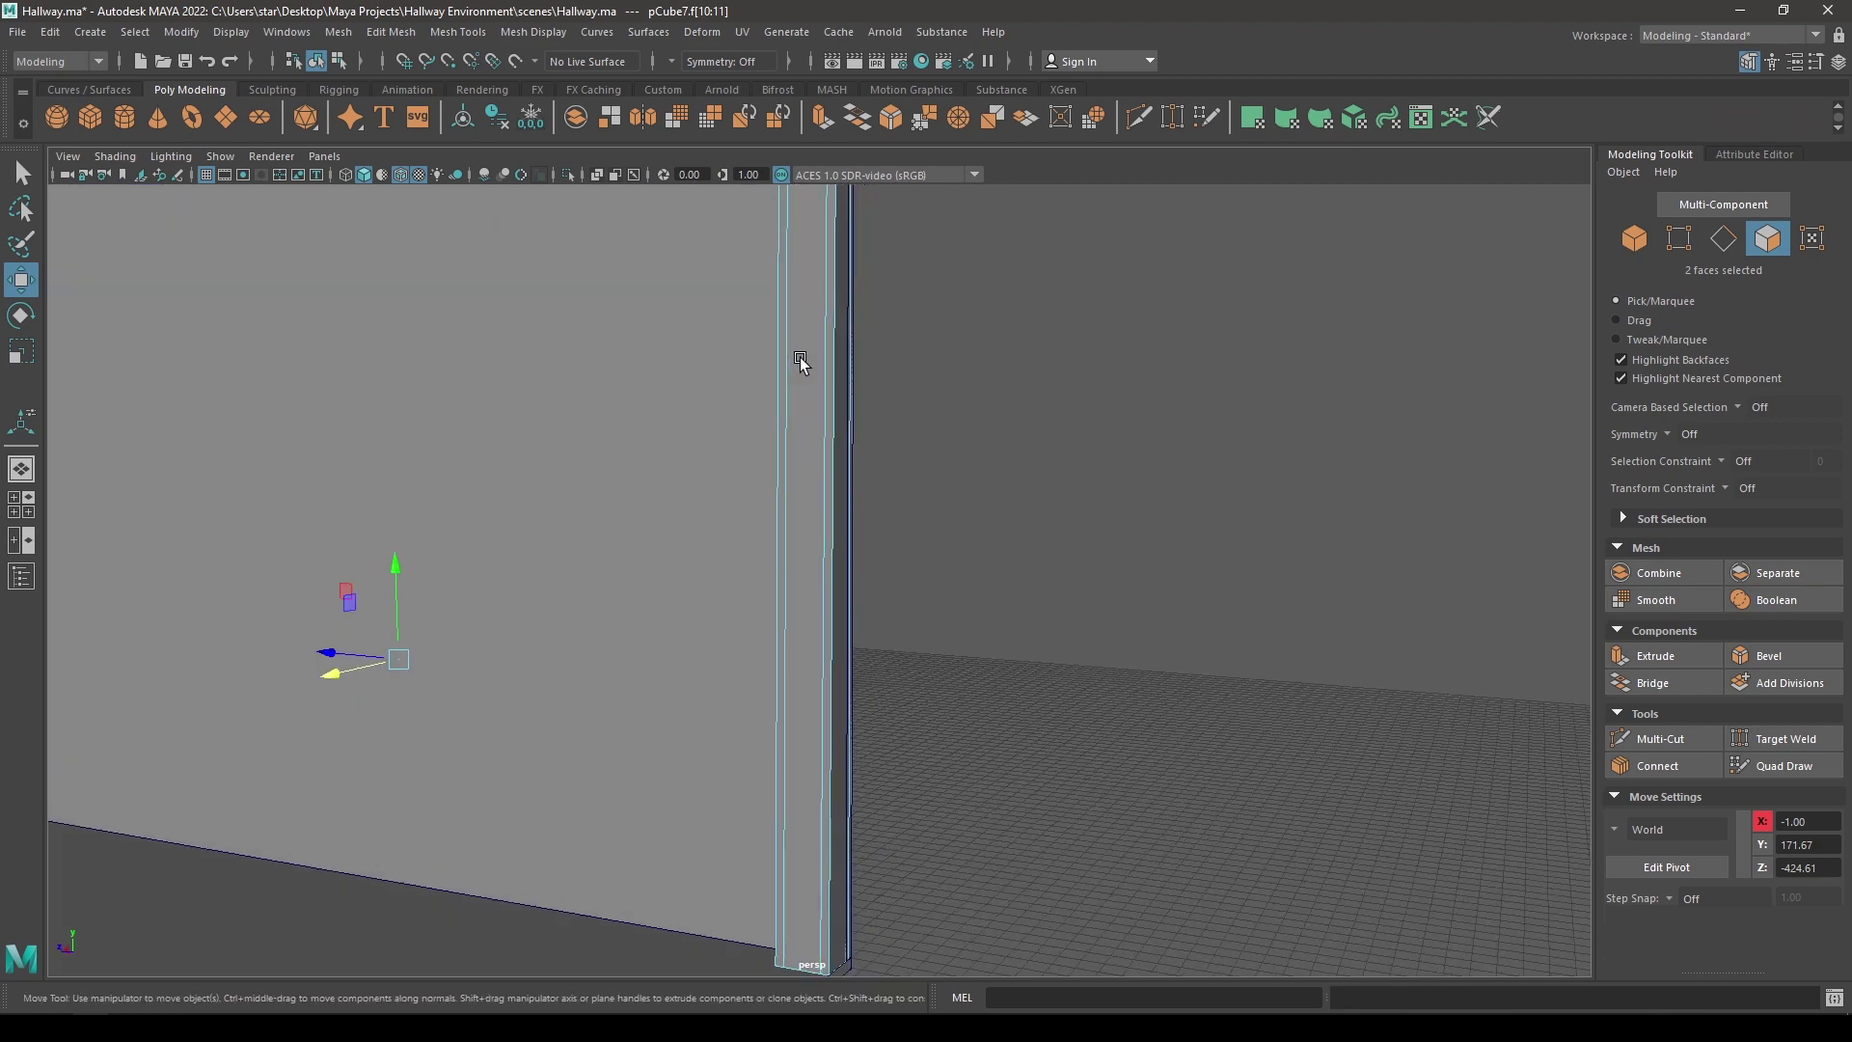
shift+click(802, 391)
alt+drag(1490, 530, 806, 304)
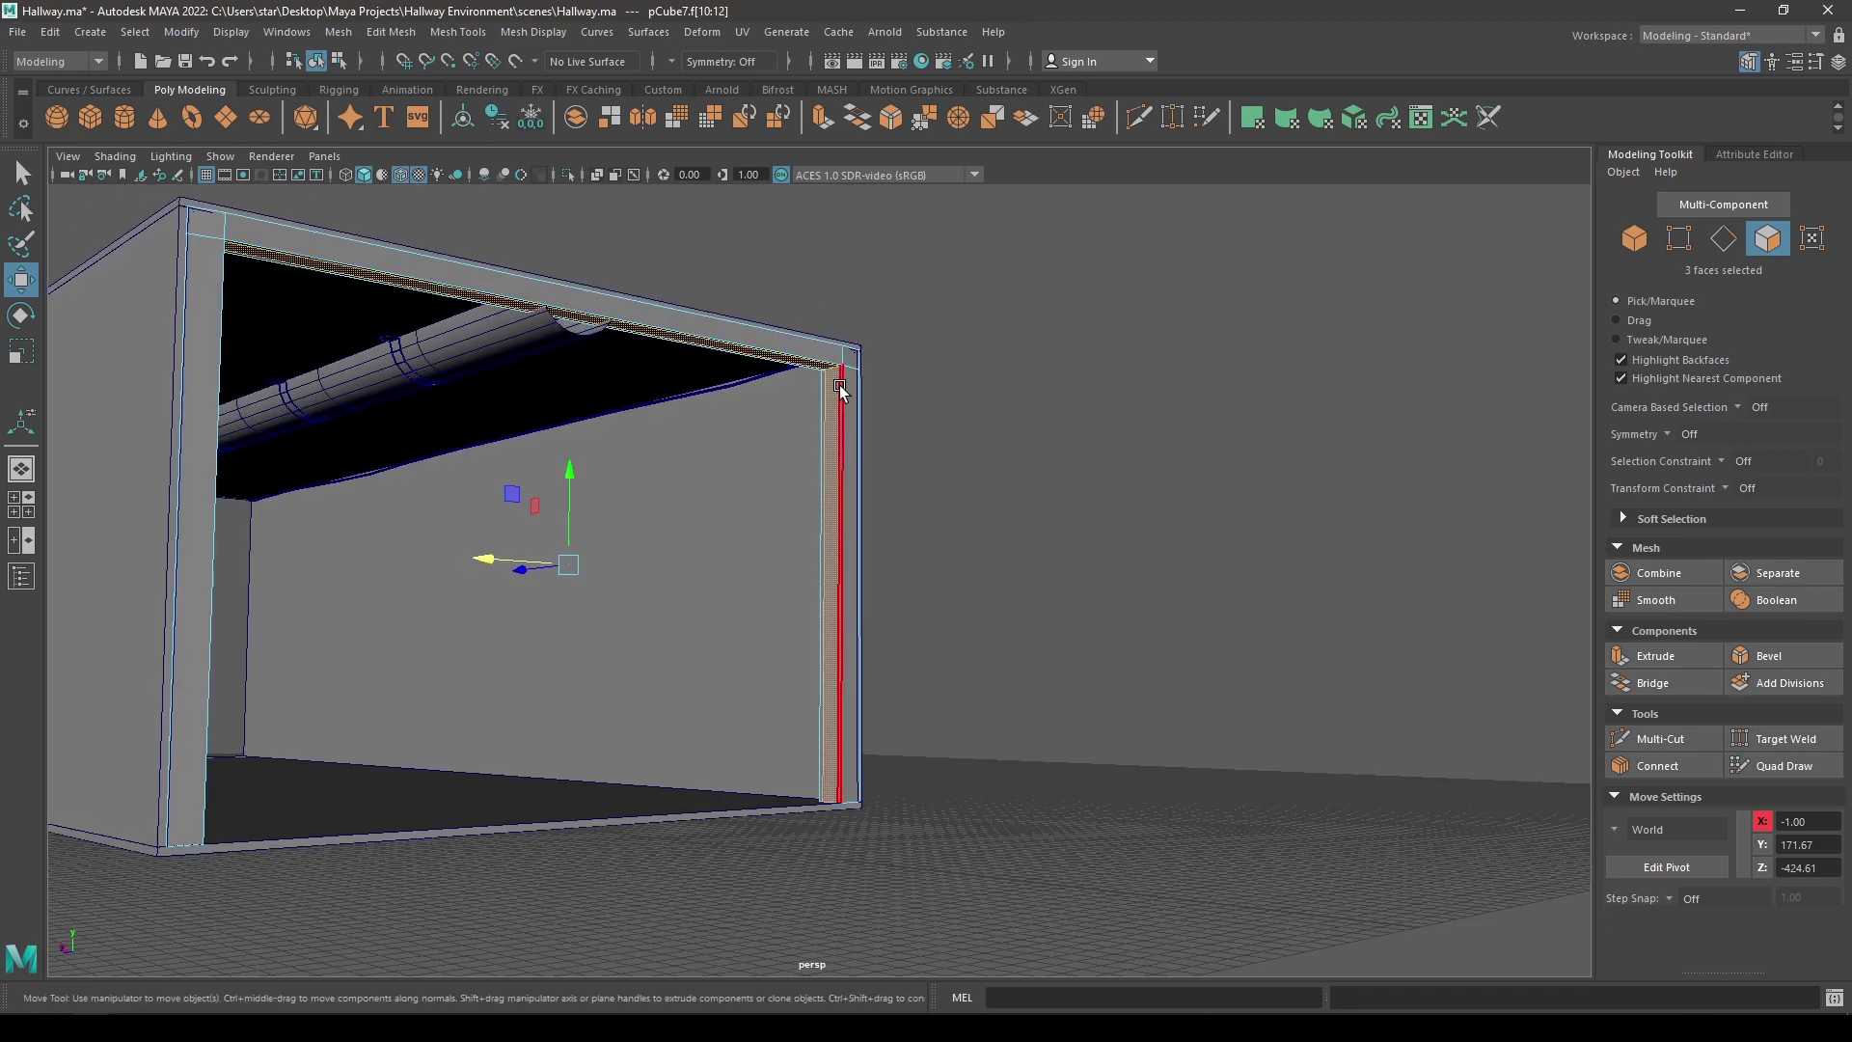
key(ctrl+e)
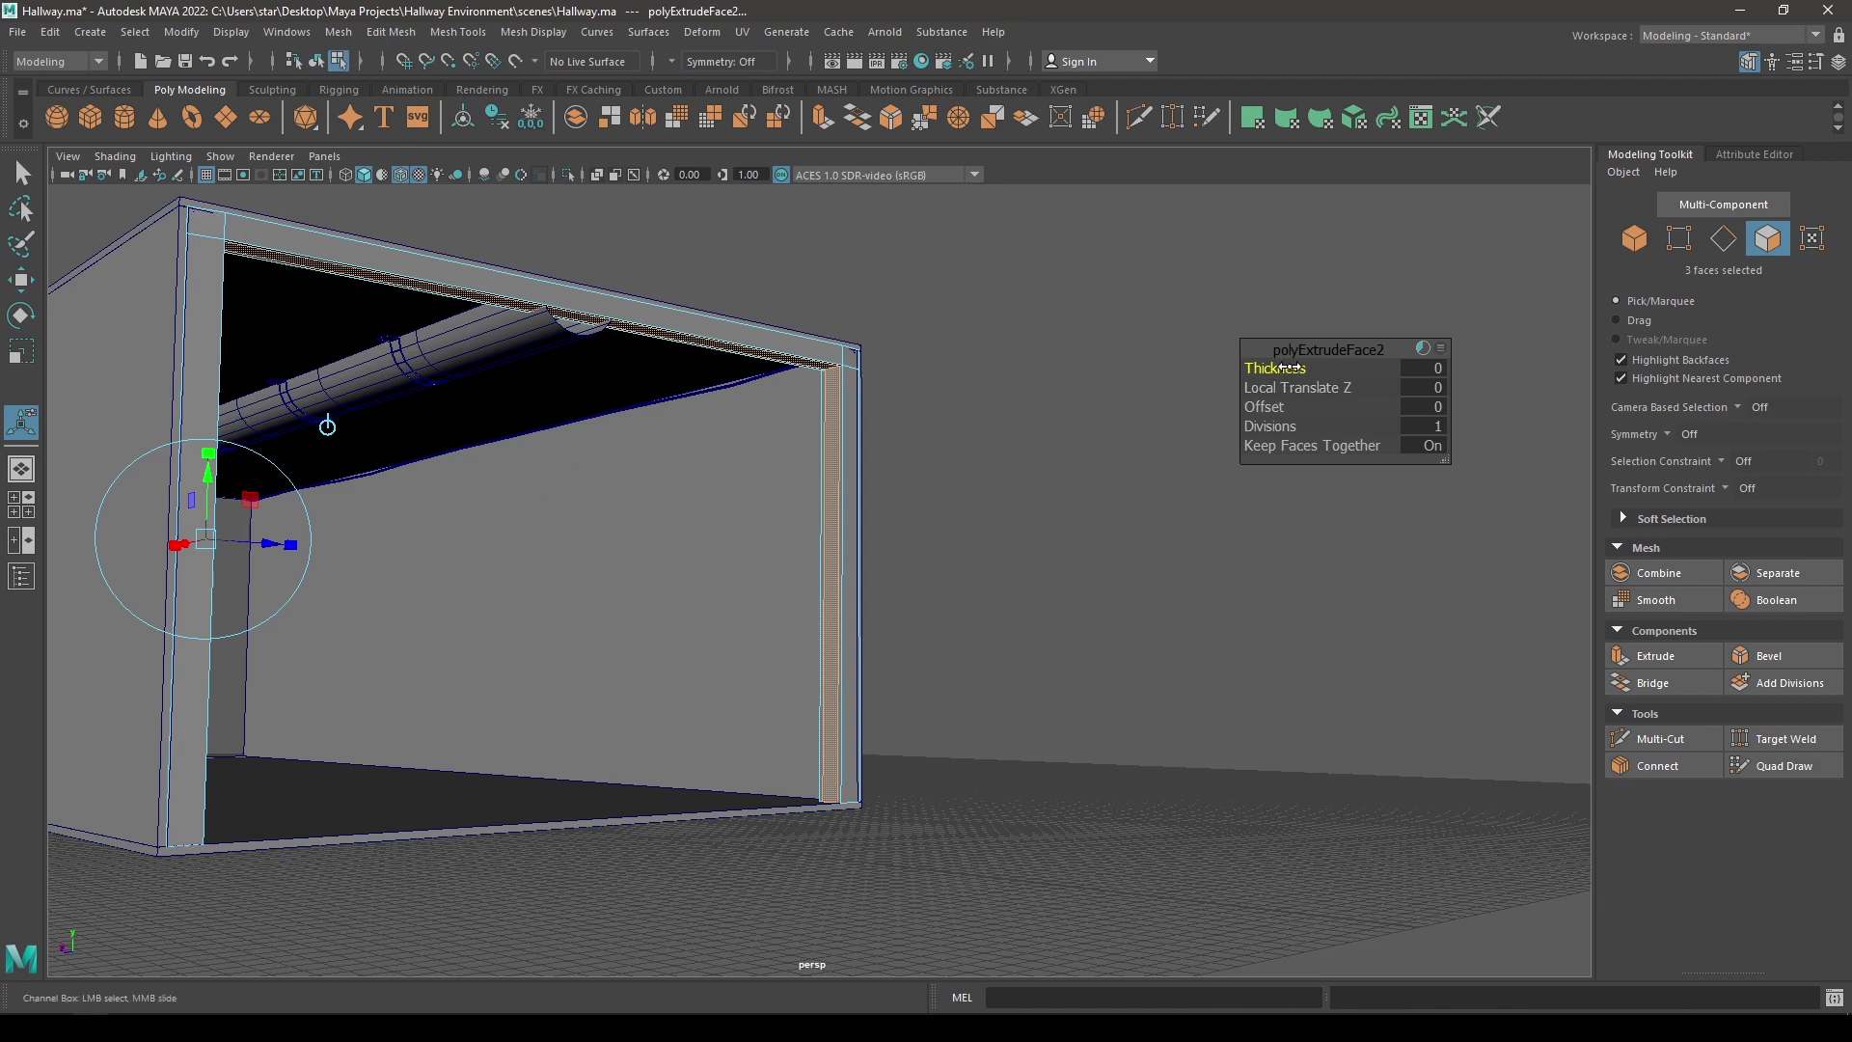
drag(1309, 363, 1844, 405)
alt+drag(1447, 502, 1069, 445)
drag(1275, 367, 1350, 375)
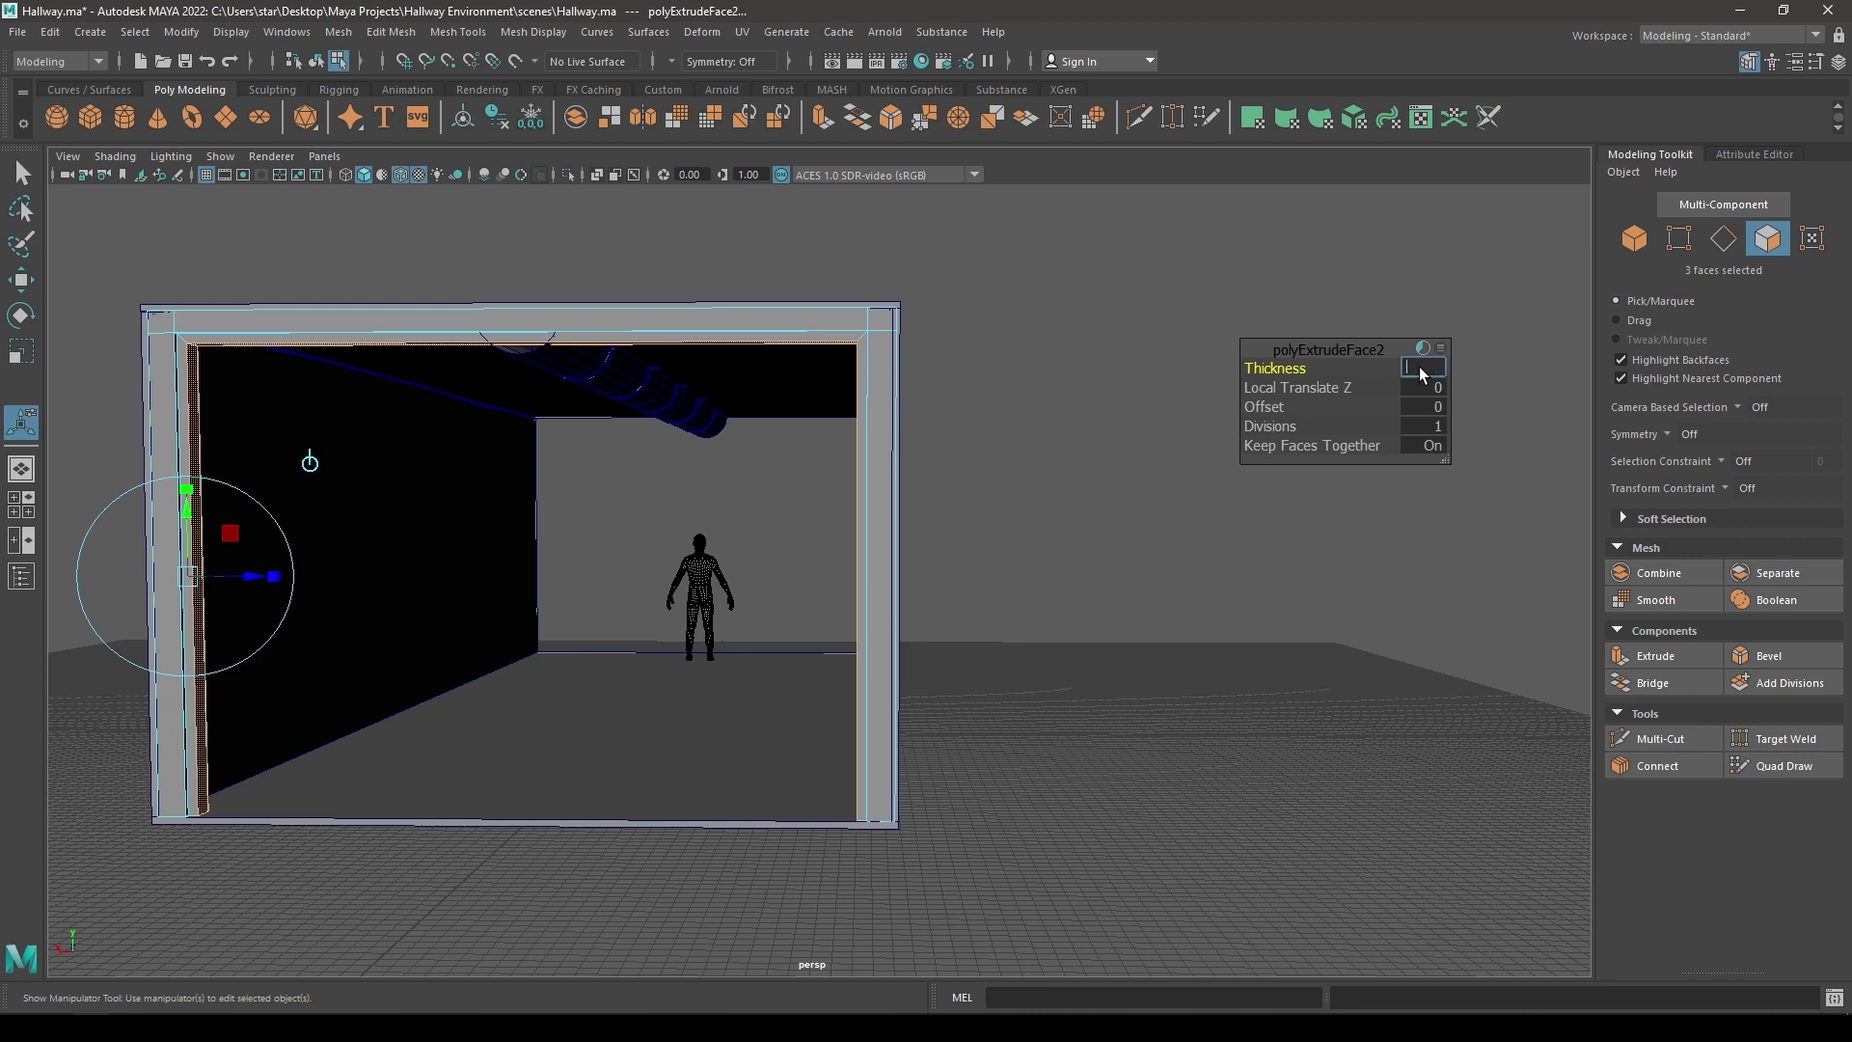
key(Return)
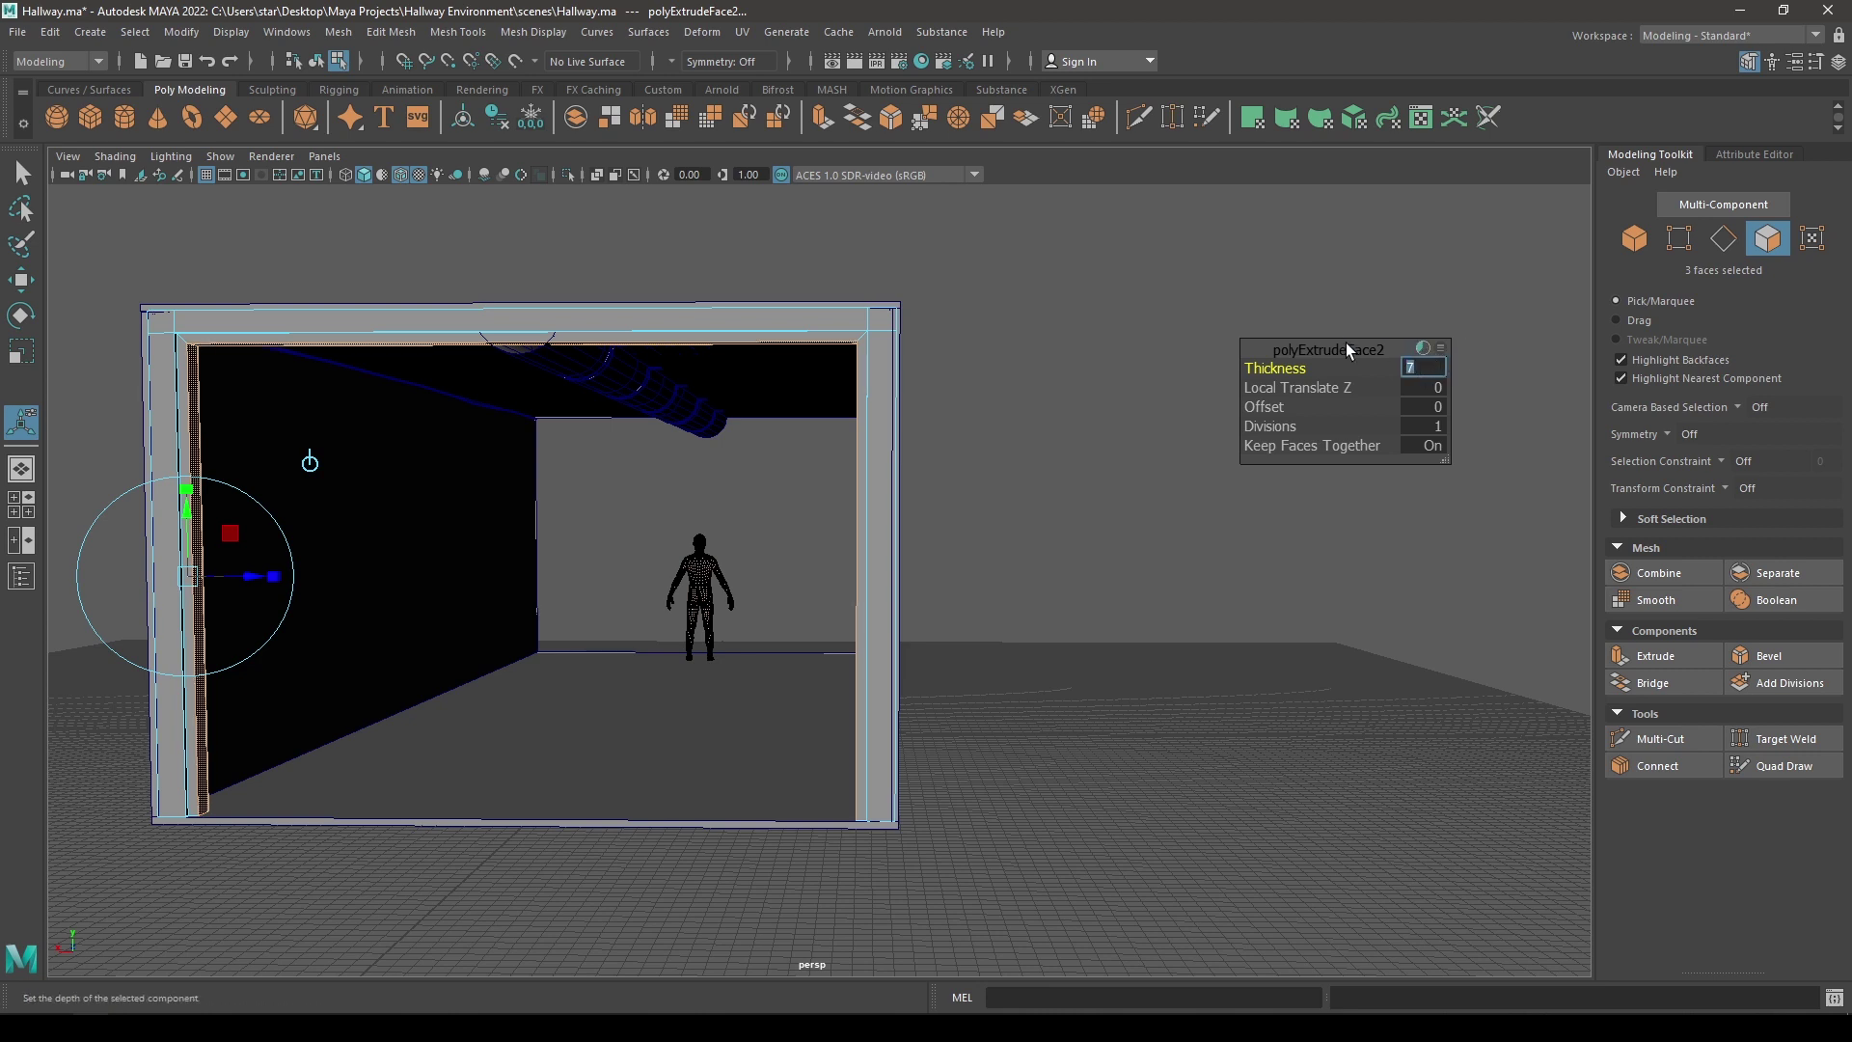
key(w)
right_drag(984, 337, 1086, 307)
click(1108, 295)
alt+drag(1051, 421, 1129, 384)
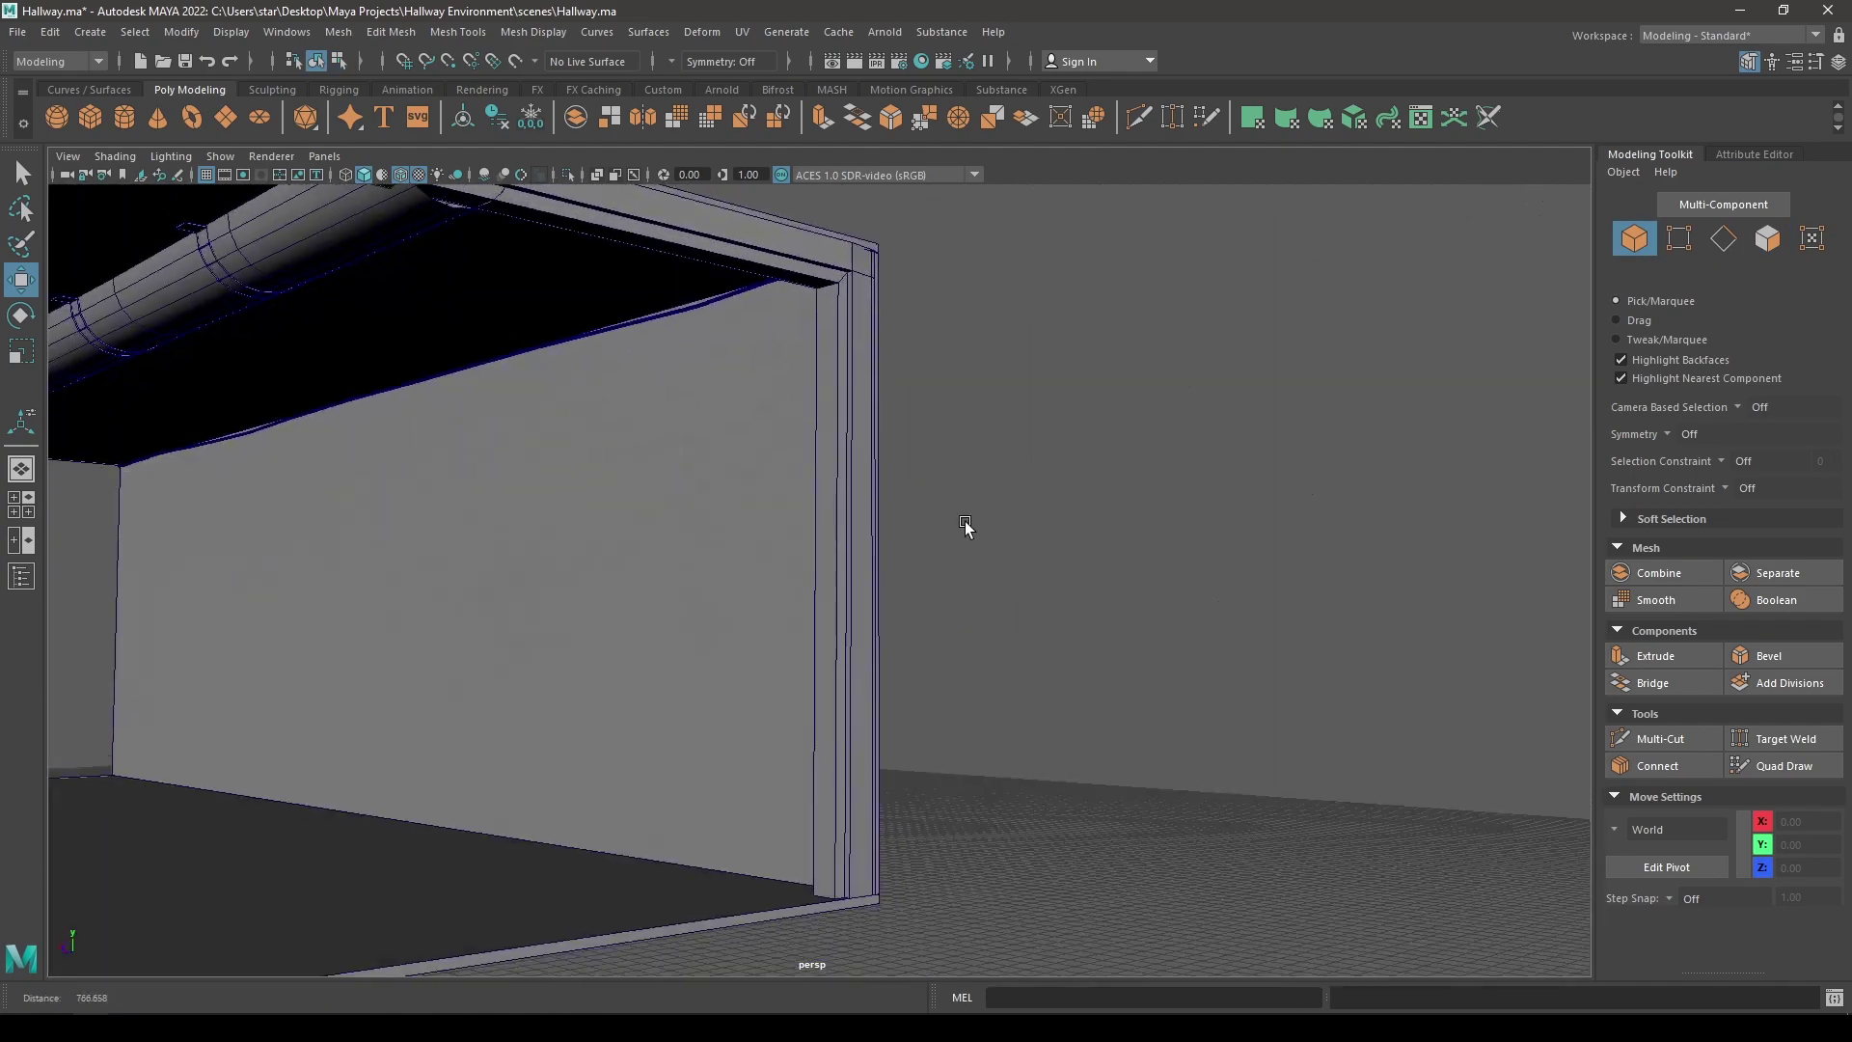
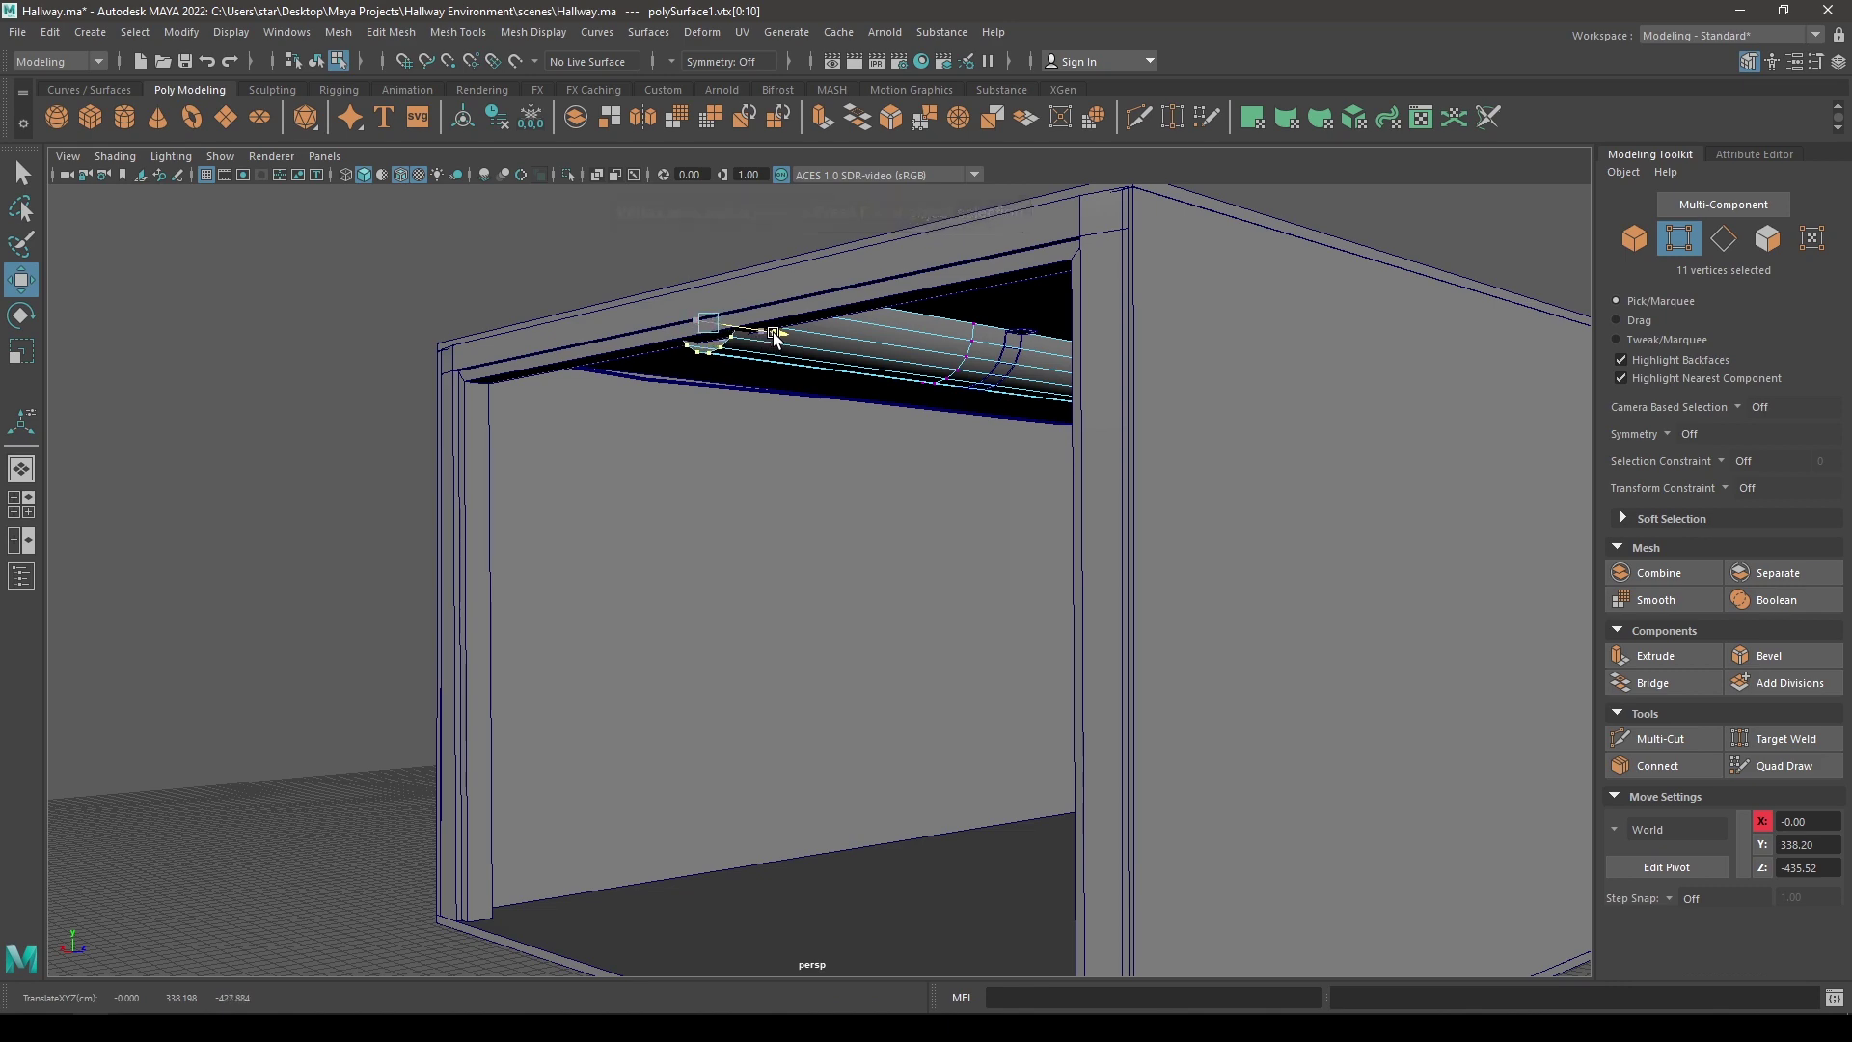
- Scale the ceiling pipe's end vertices along the world axis and move them along Z to about -422.29, inside the frame beam
alt+drag(757, 296, 967, 389)
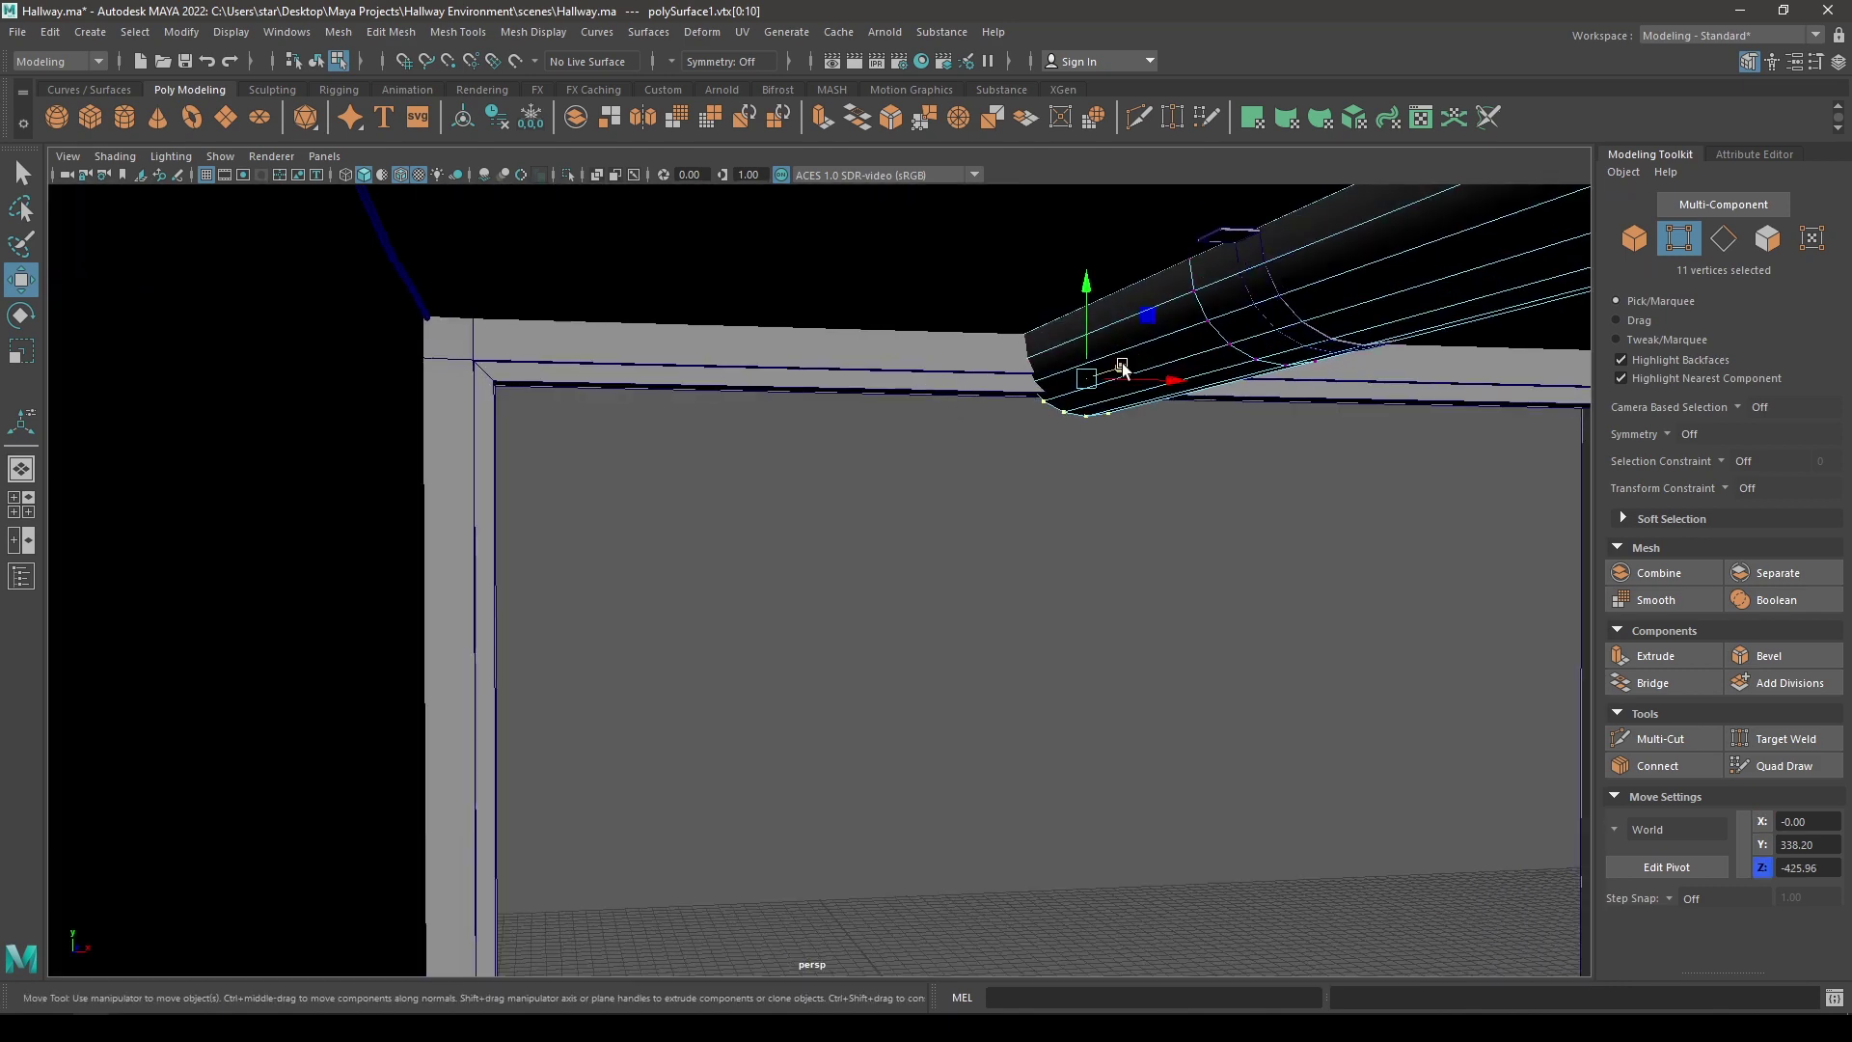
drag(1123, 368, 1152, 370)
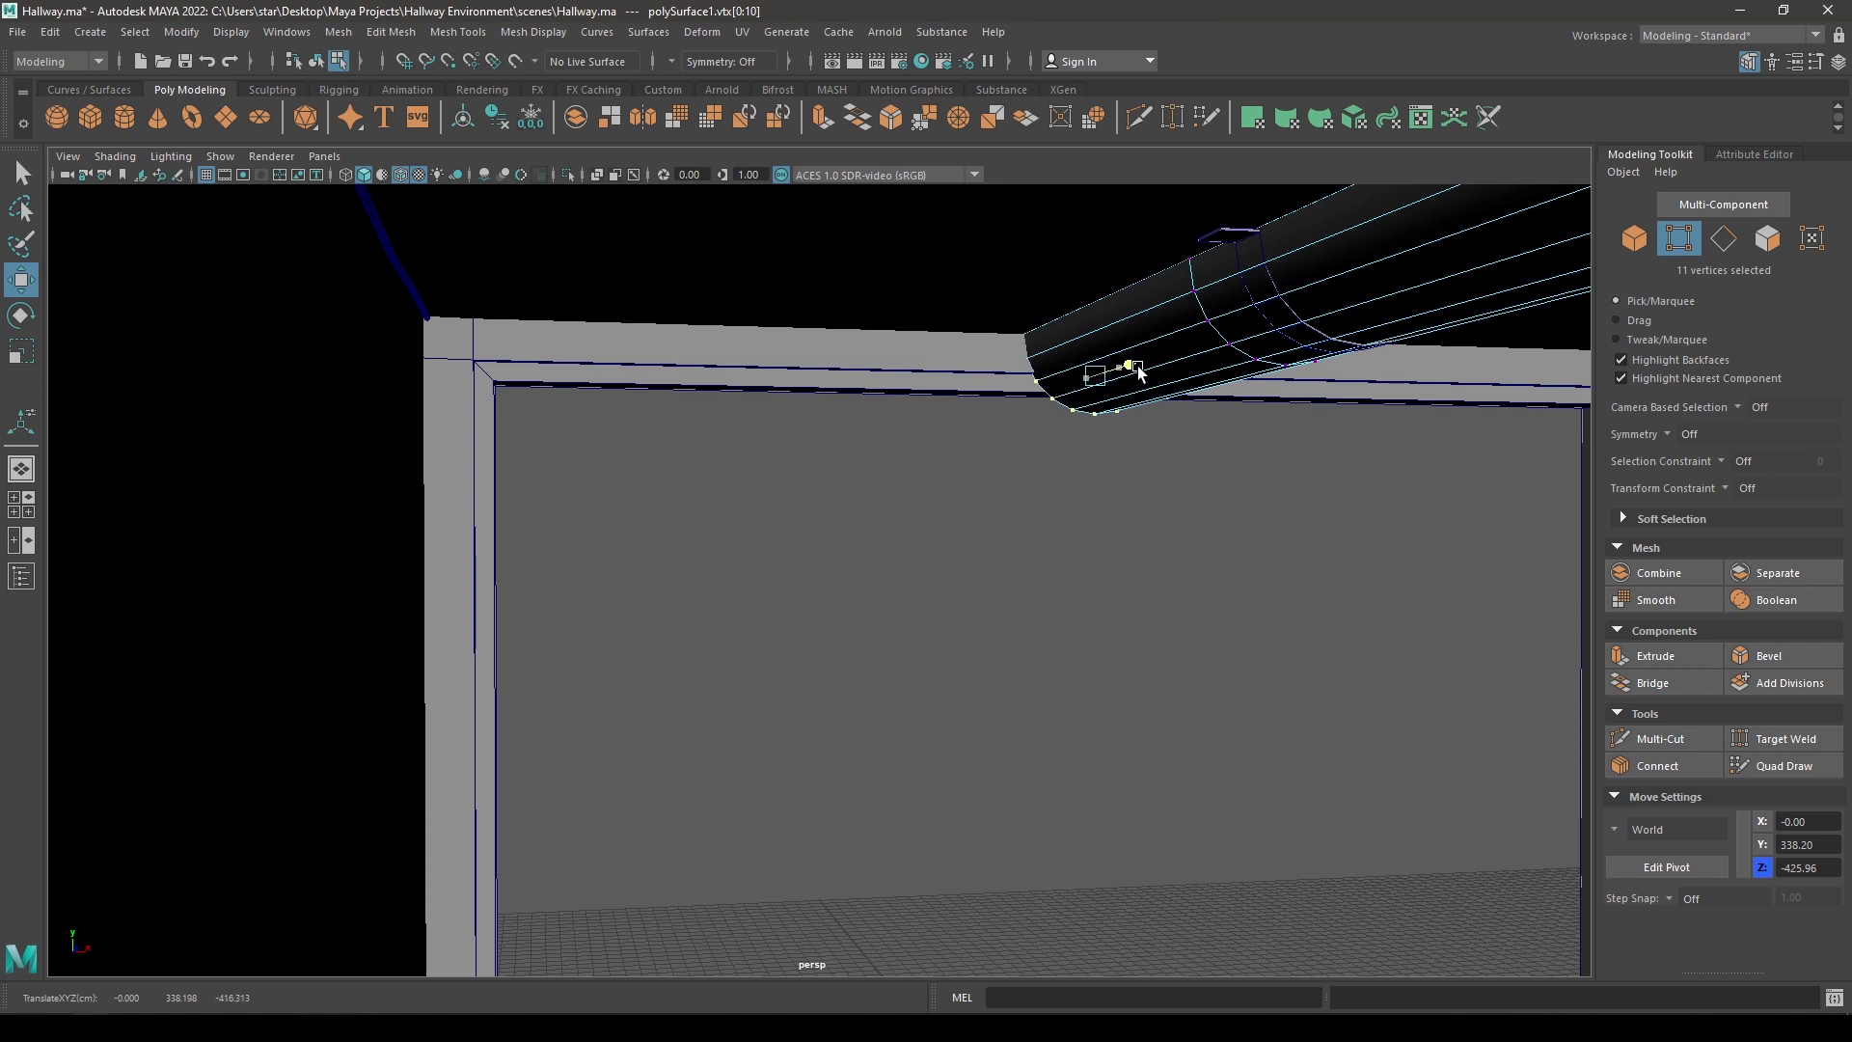
key(r)
click(1129, 367)
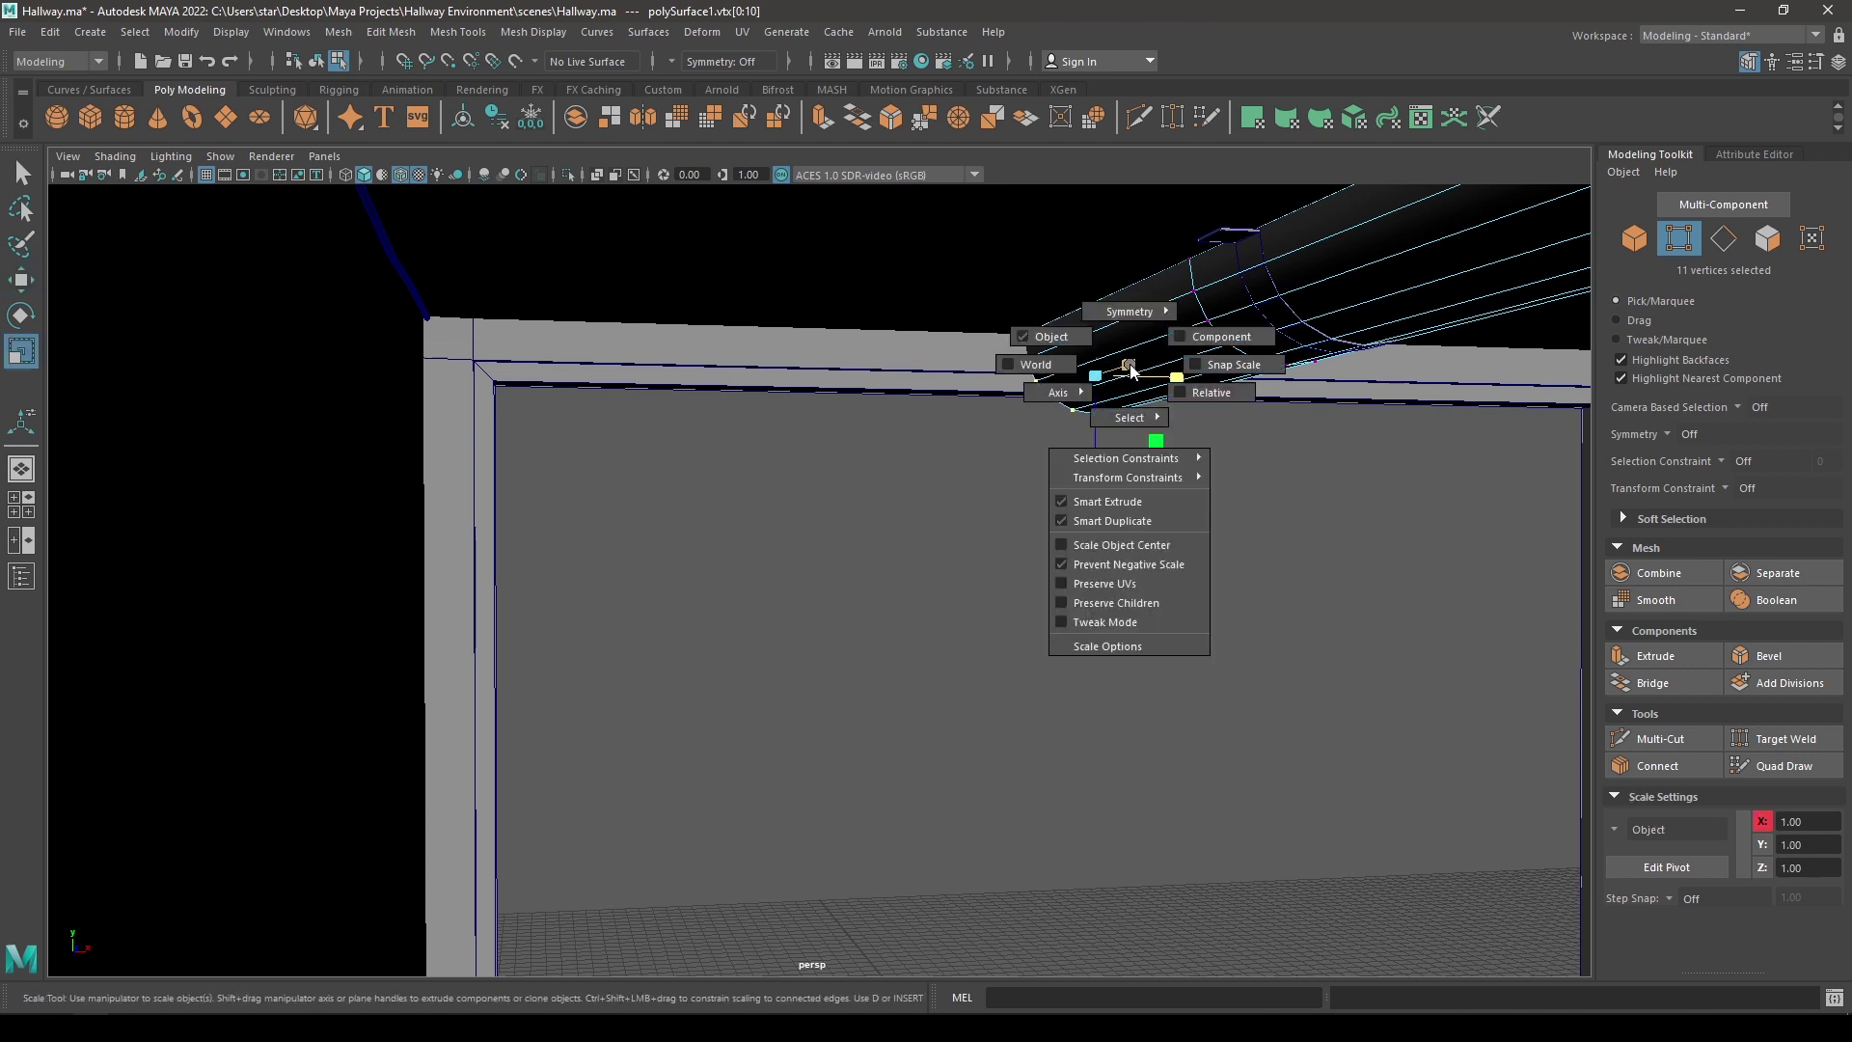
click(1022, 368)
drag(1134, 372, 991, 410)
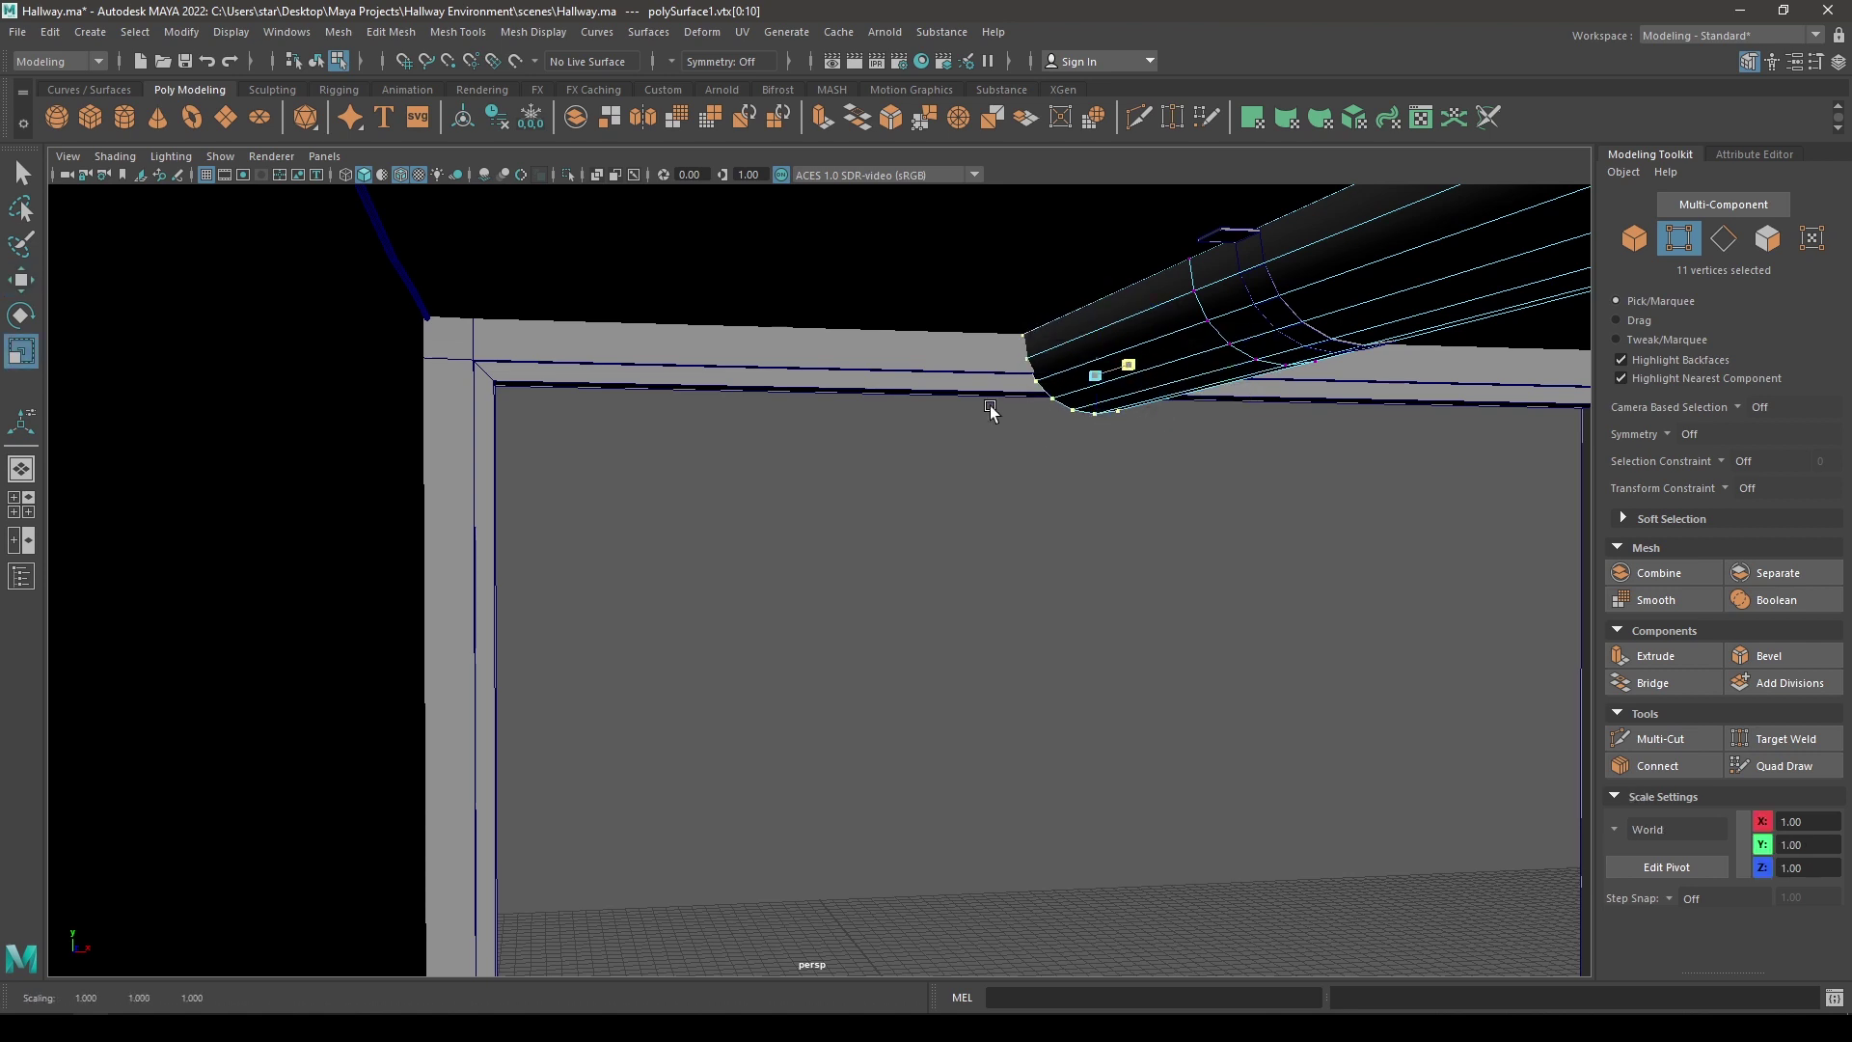
key(w)
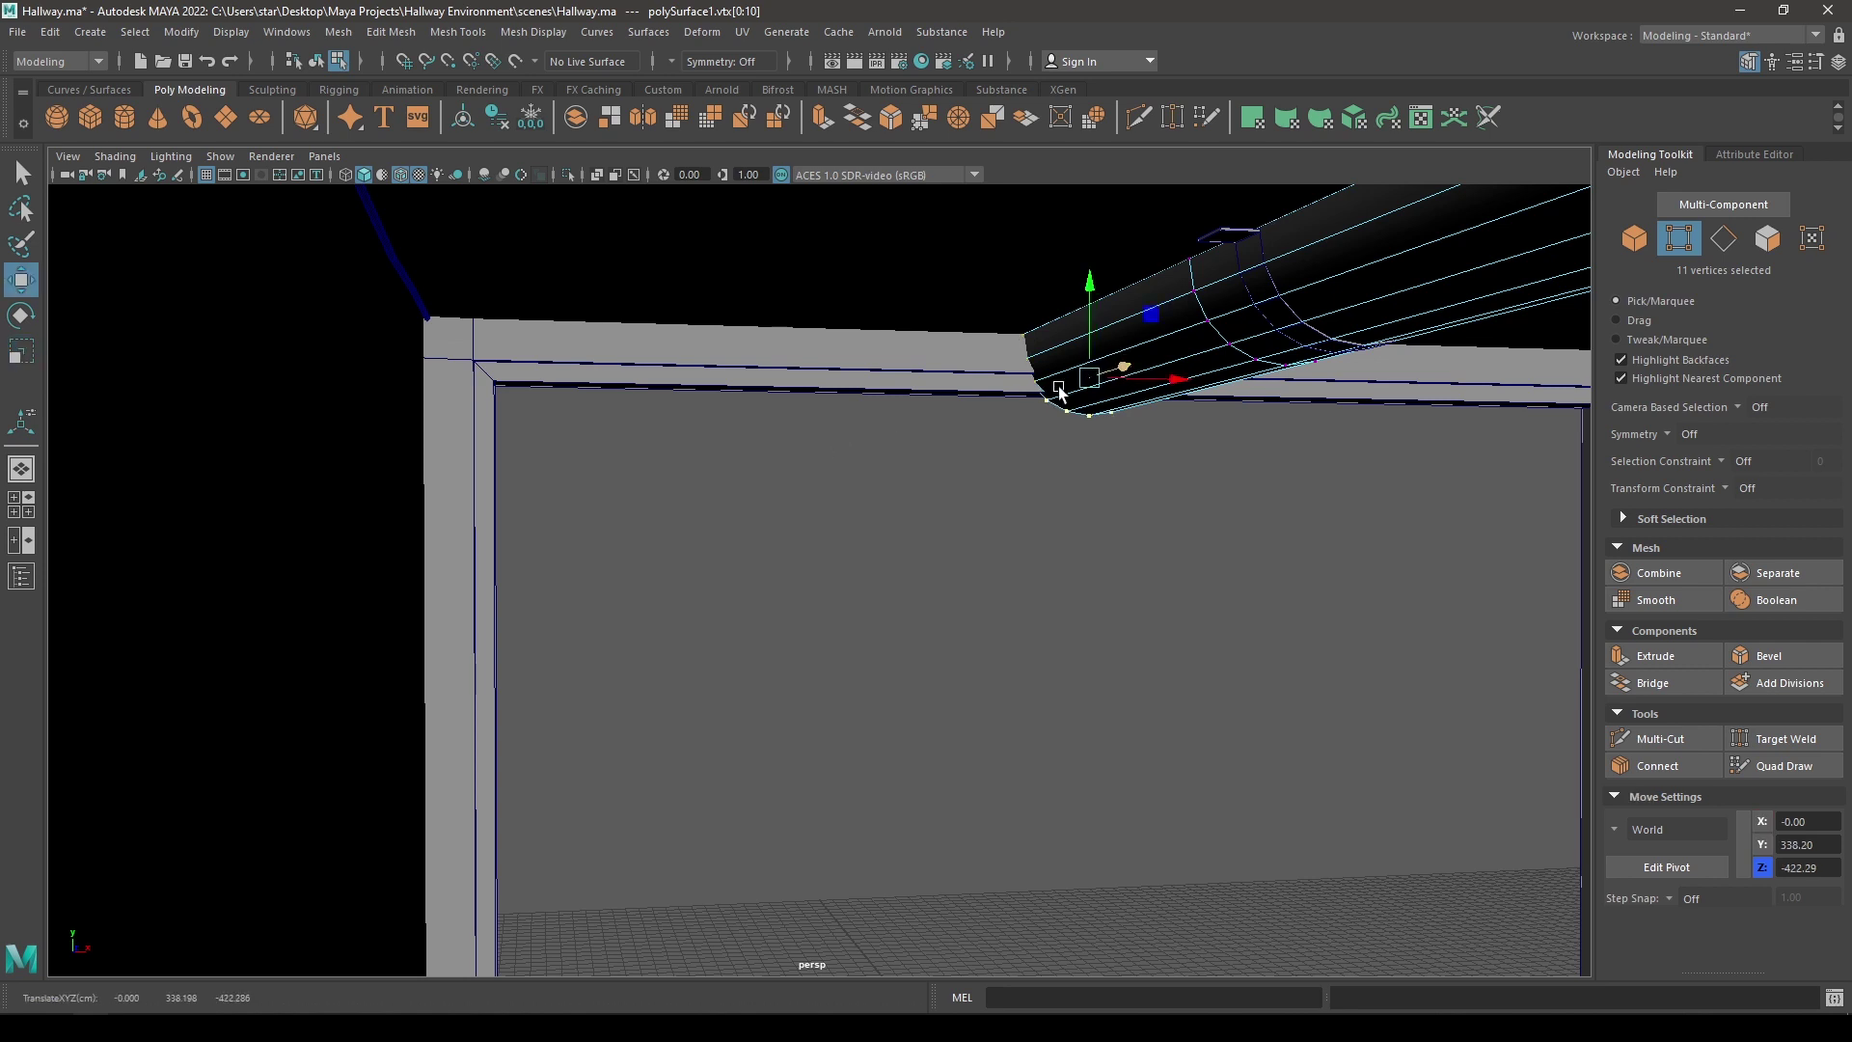
alt+drag(1124, 363, 1077, 400)
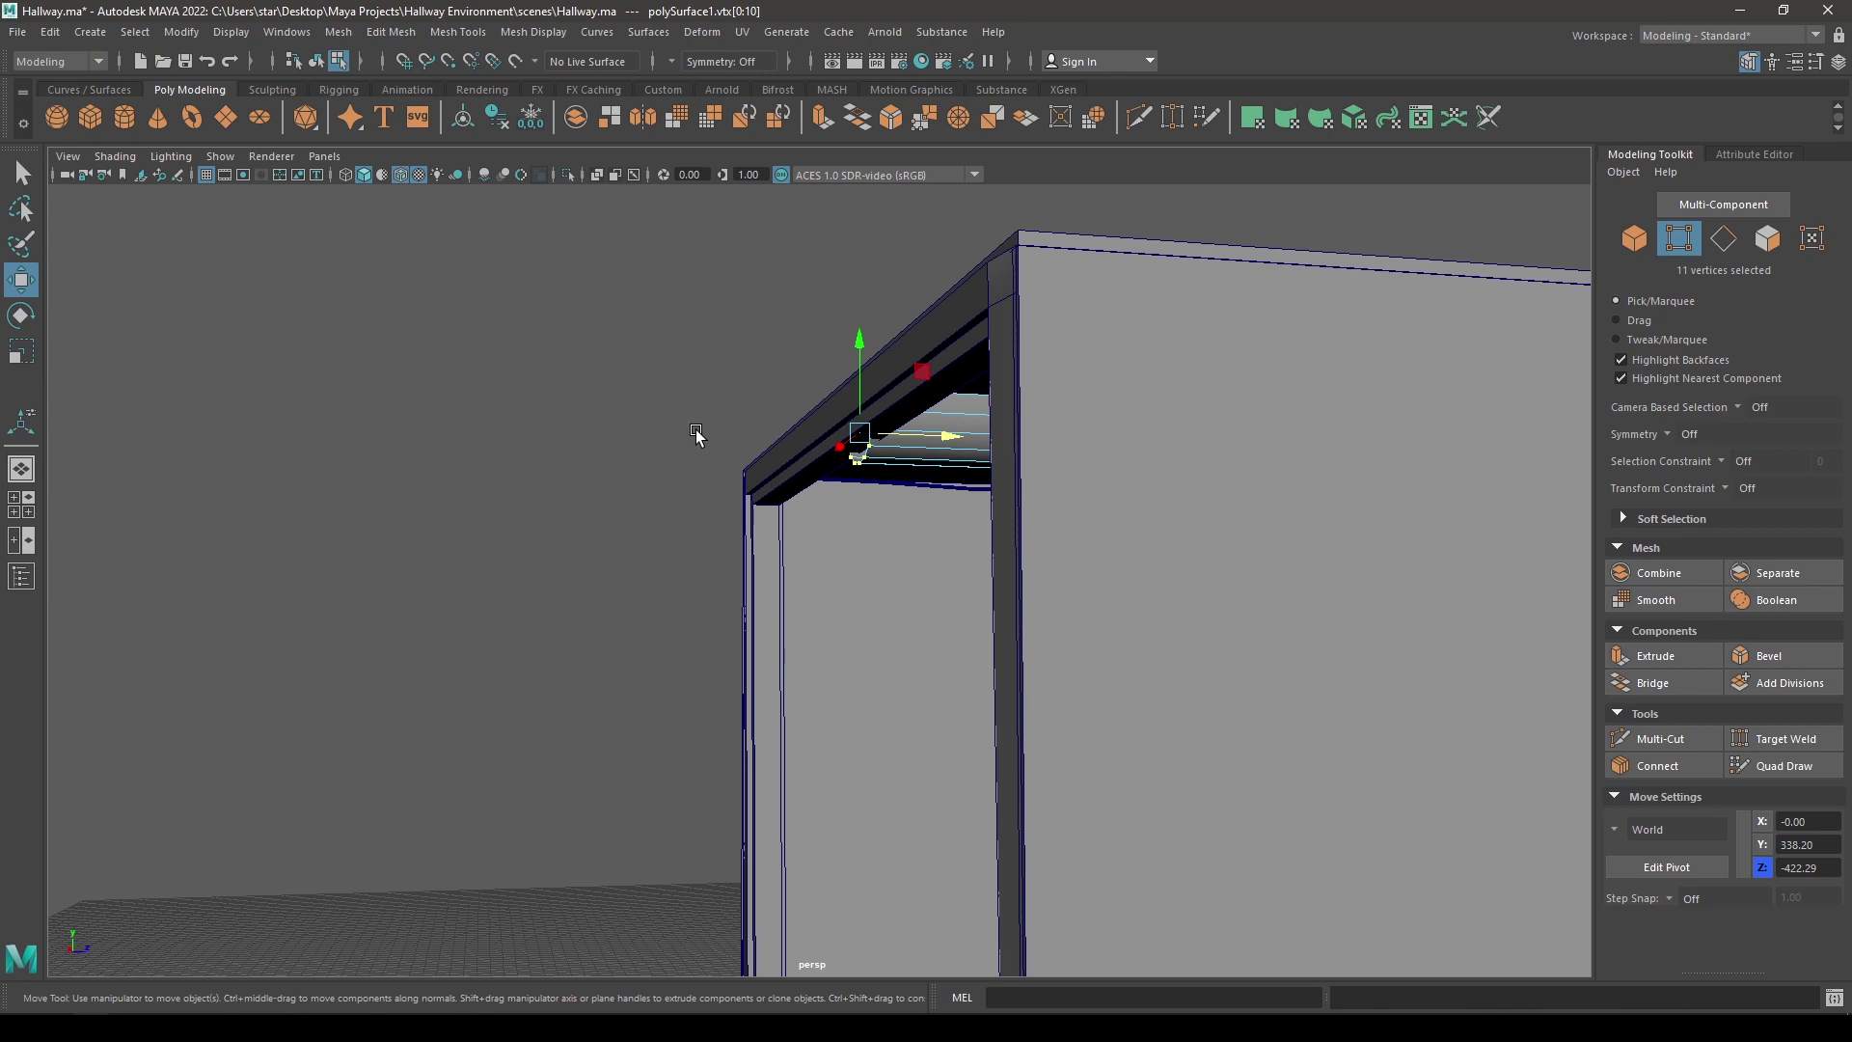
alt+drag(696, 430, 928, 410)
- Lower all the vertices along the beam's underside on the Y axis, including those at both inner corners, to thicken the beam
right_click(785, 396)
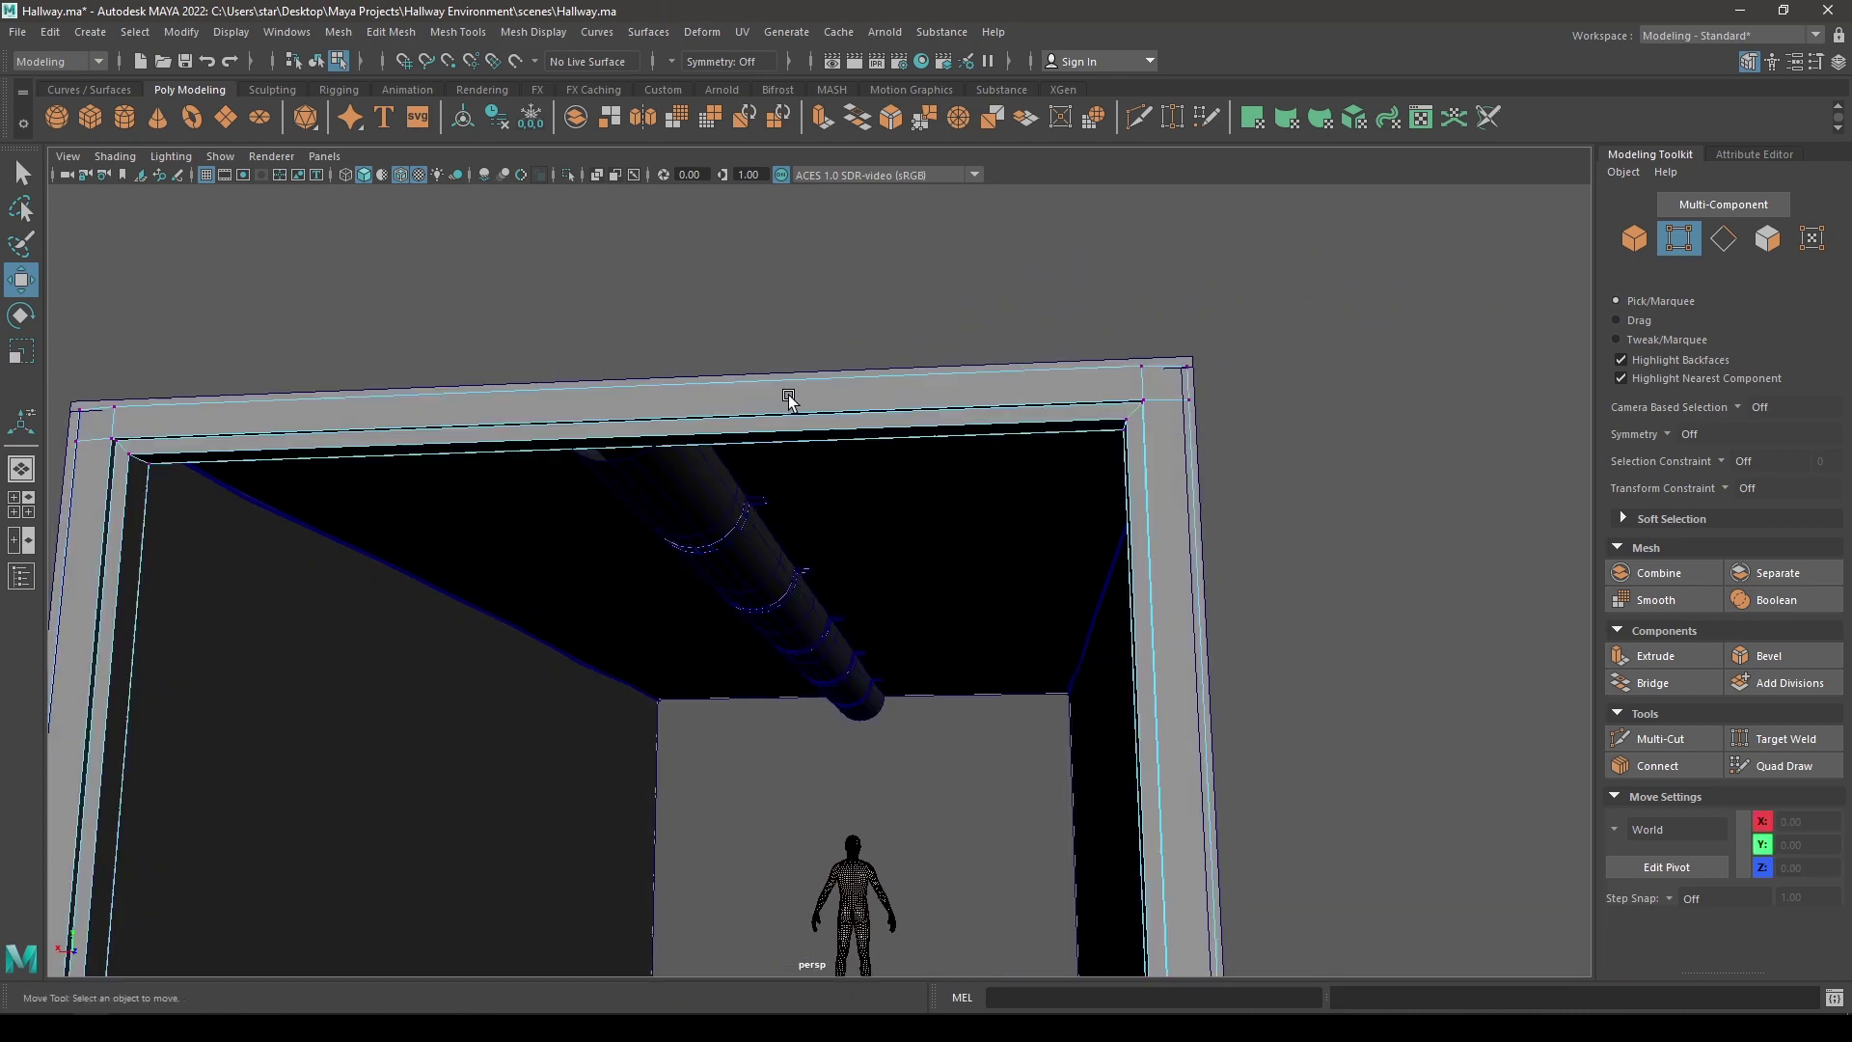
click(692, 396)
alt+drag(672, 391, 192, 440)
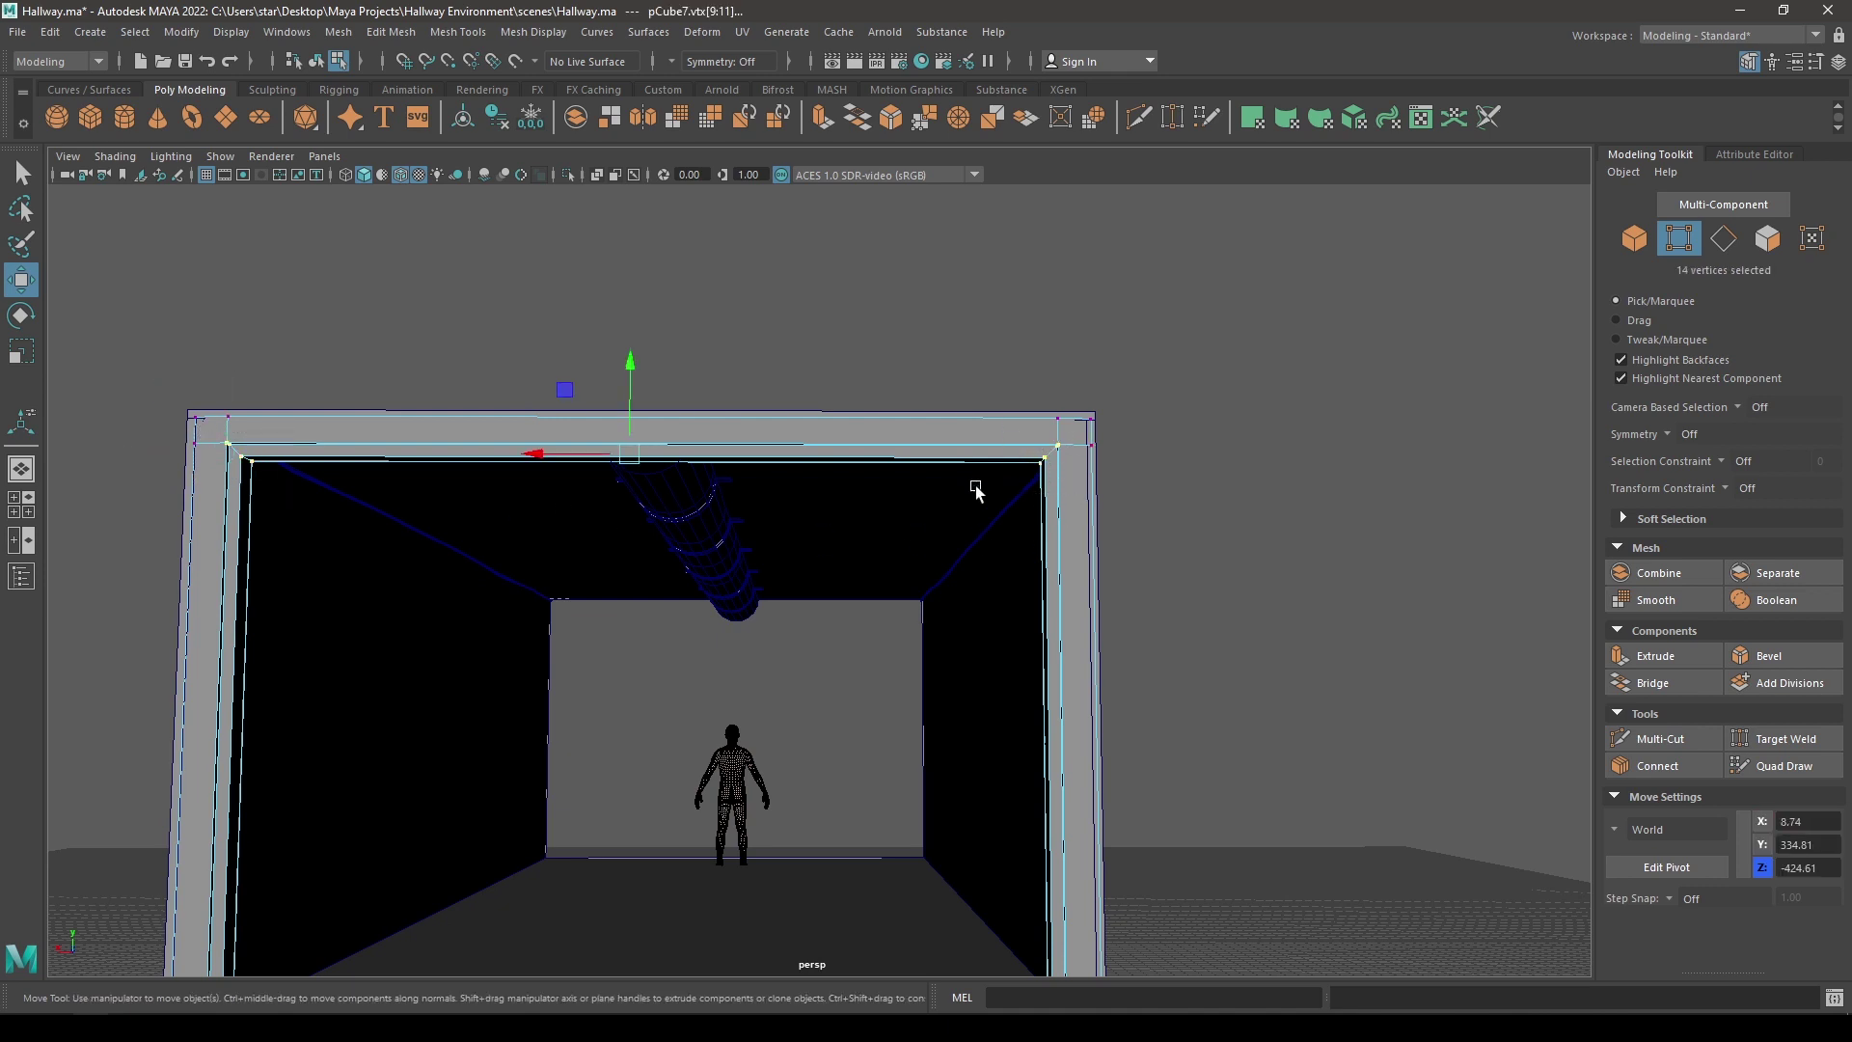
alt+drag(975, 484, 659, 371)
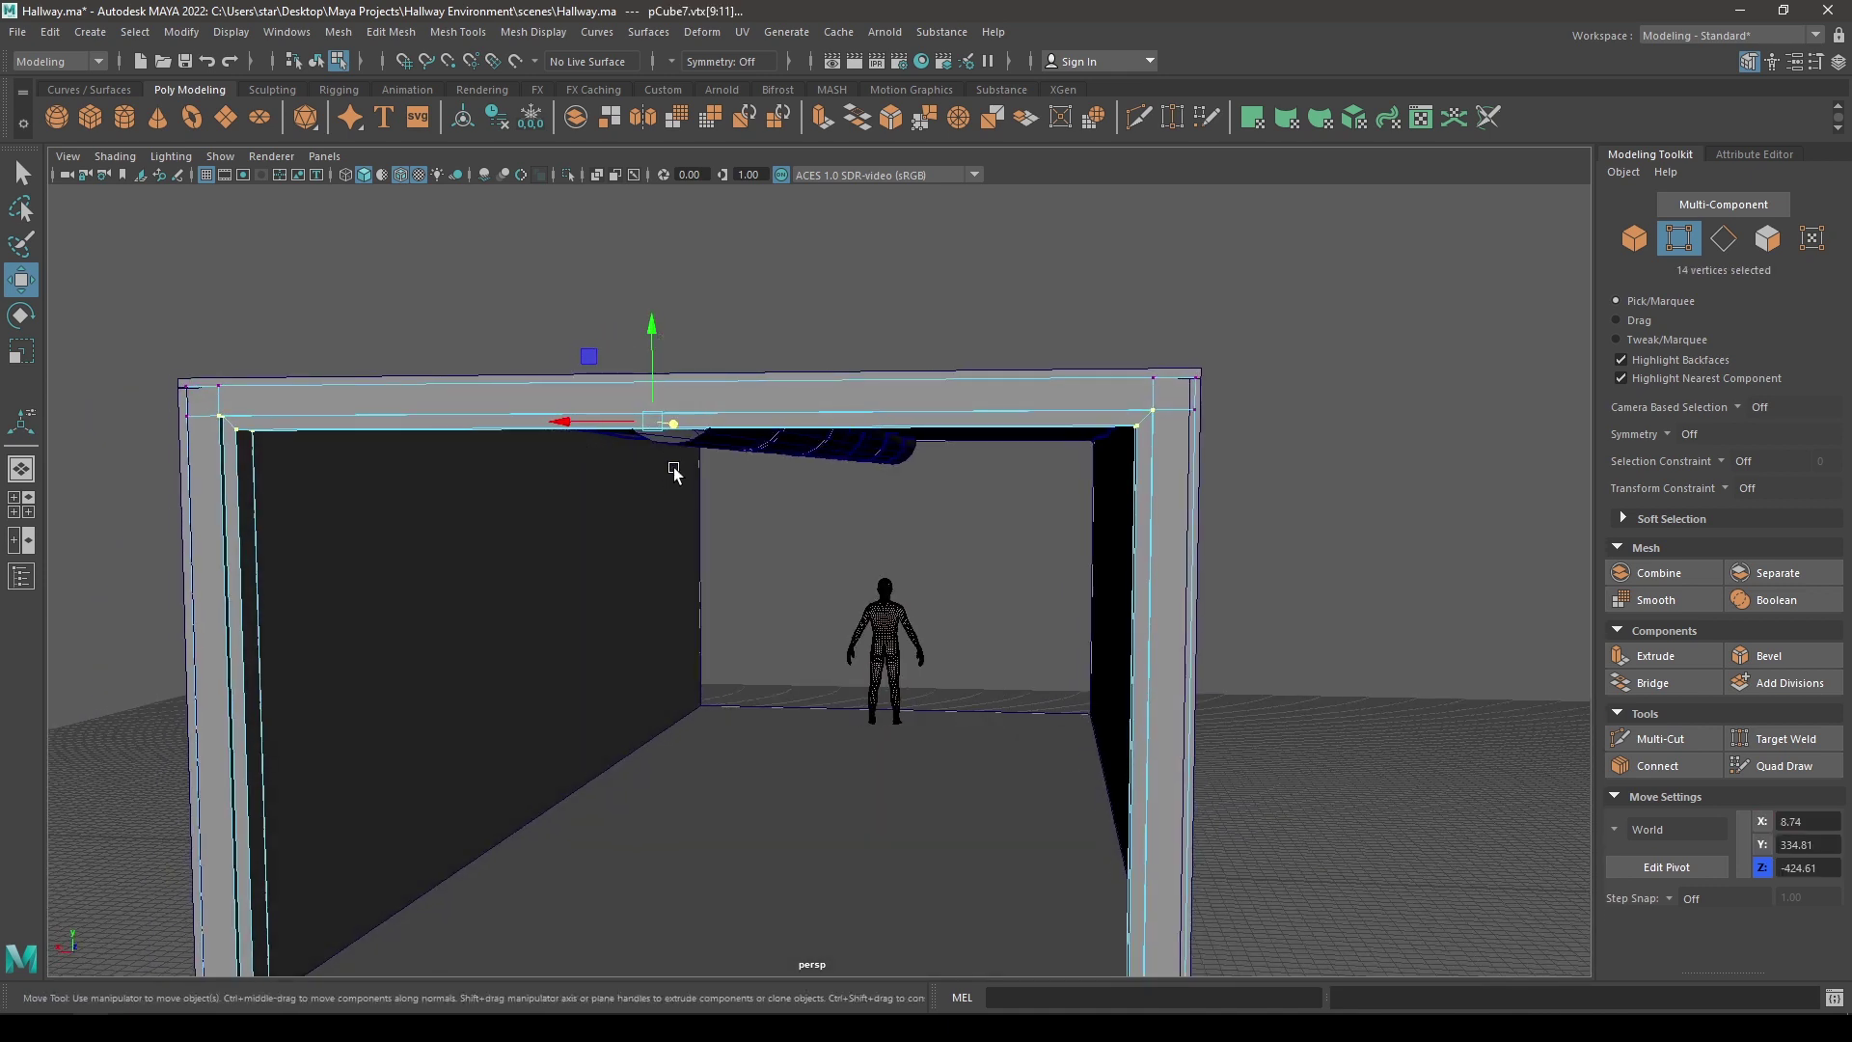
scroll(674, 473, up, 3)
scroll(675, 379, down, 2)
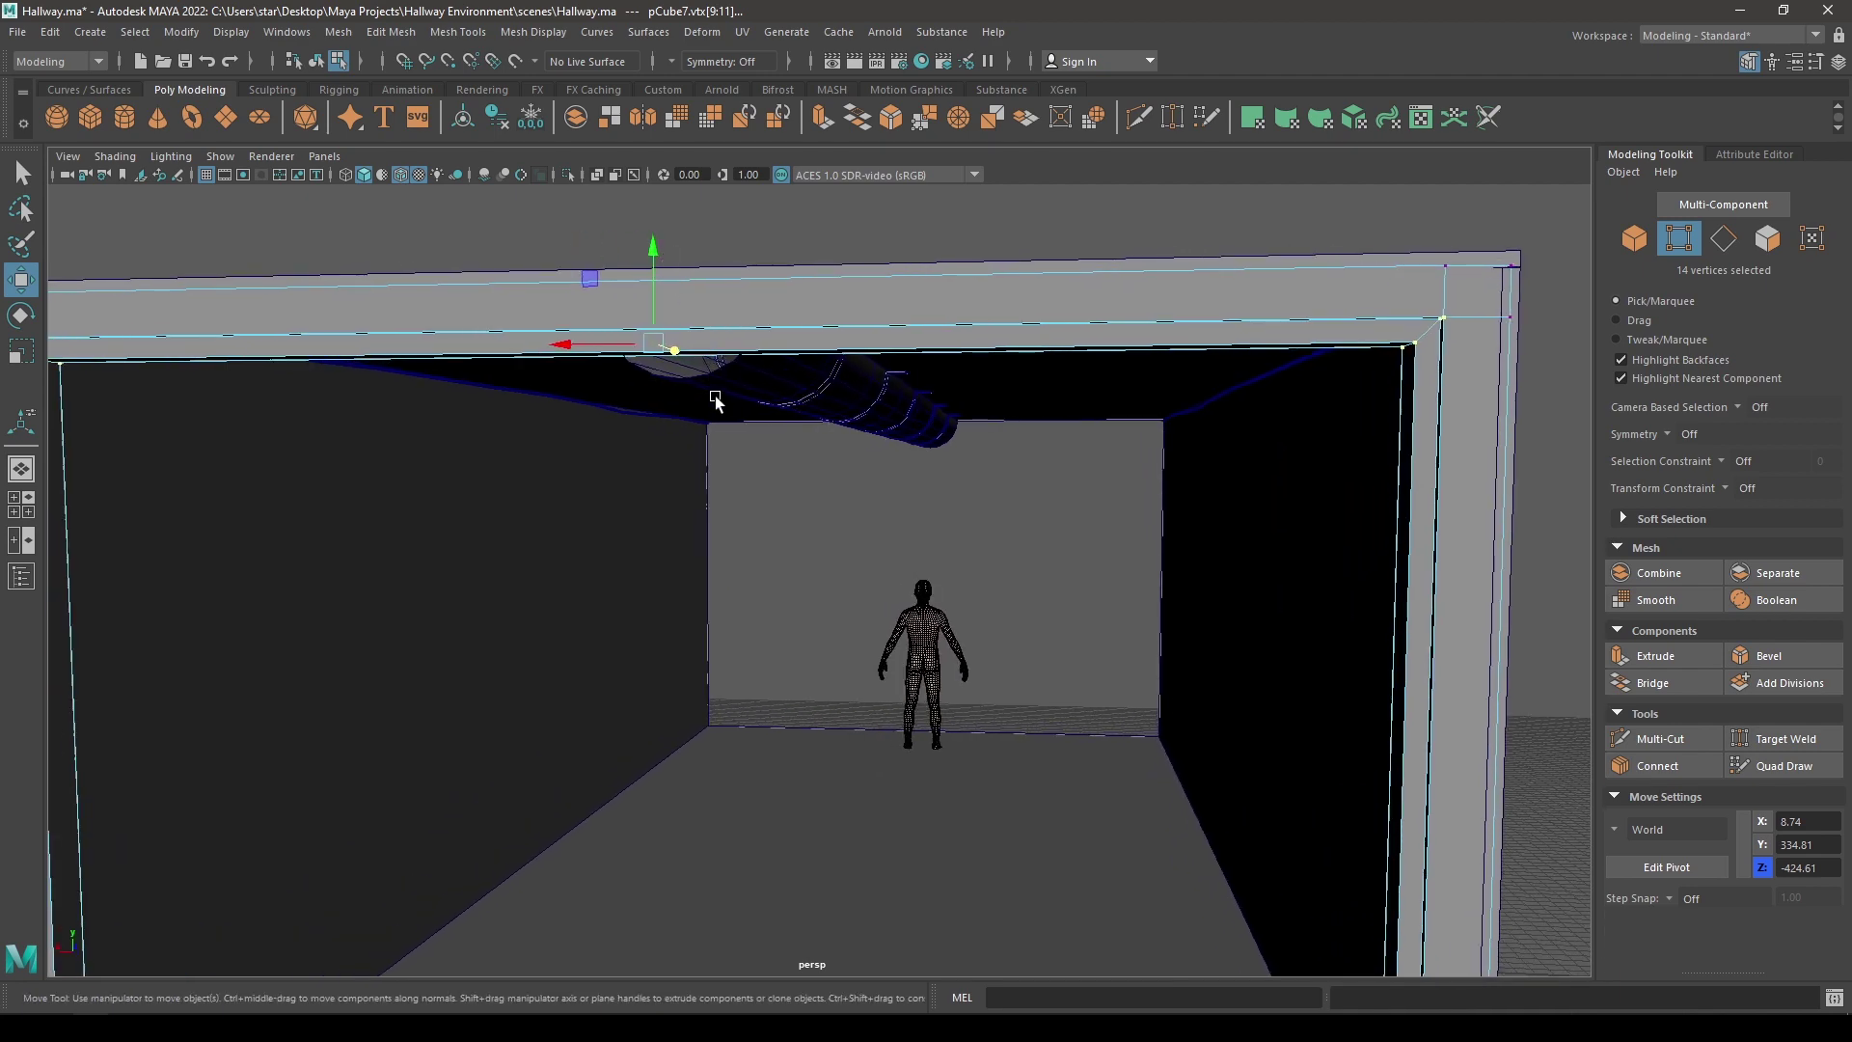
scroll(772, 386, down, 3)
drag(765, 265, 766, 298)
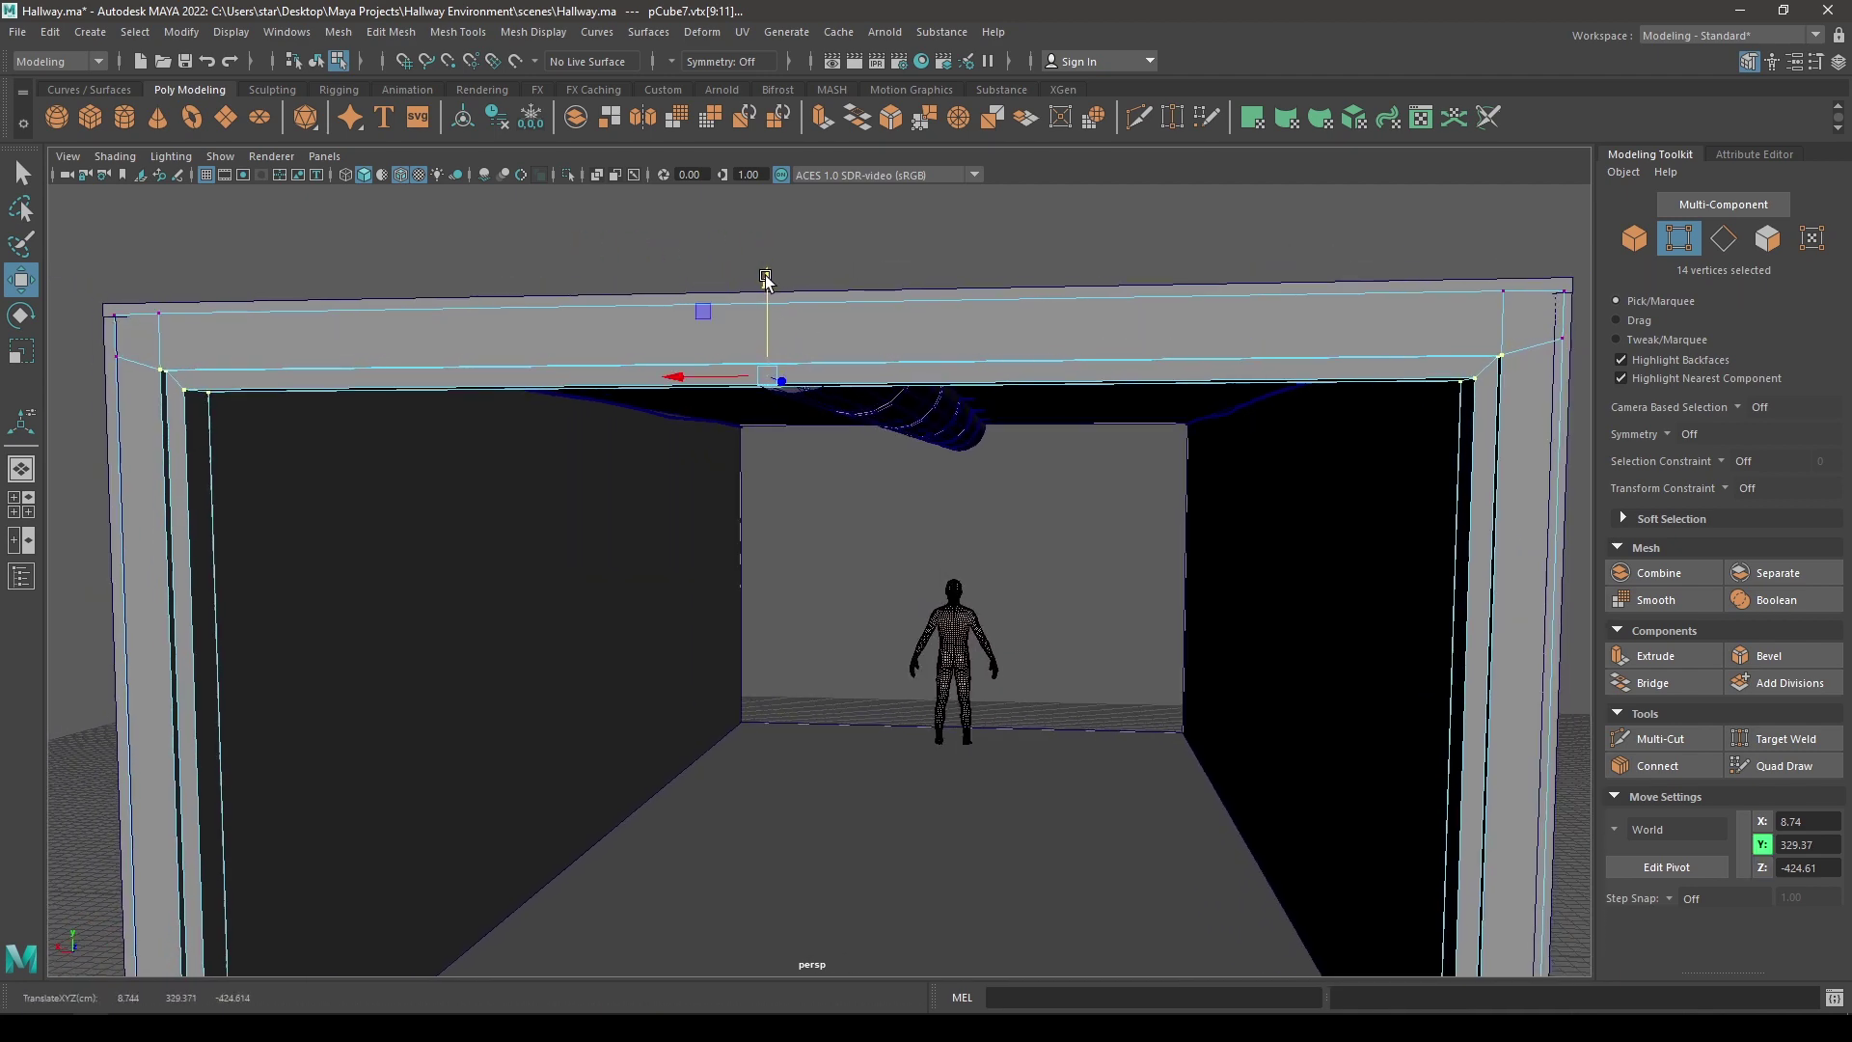
key(ctrl+z)
scroll(816, 325, down, 2)
shift+click(816, 325)
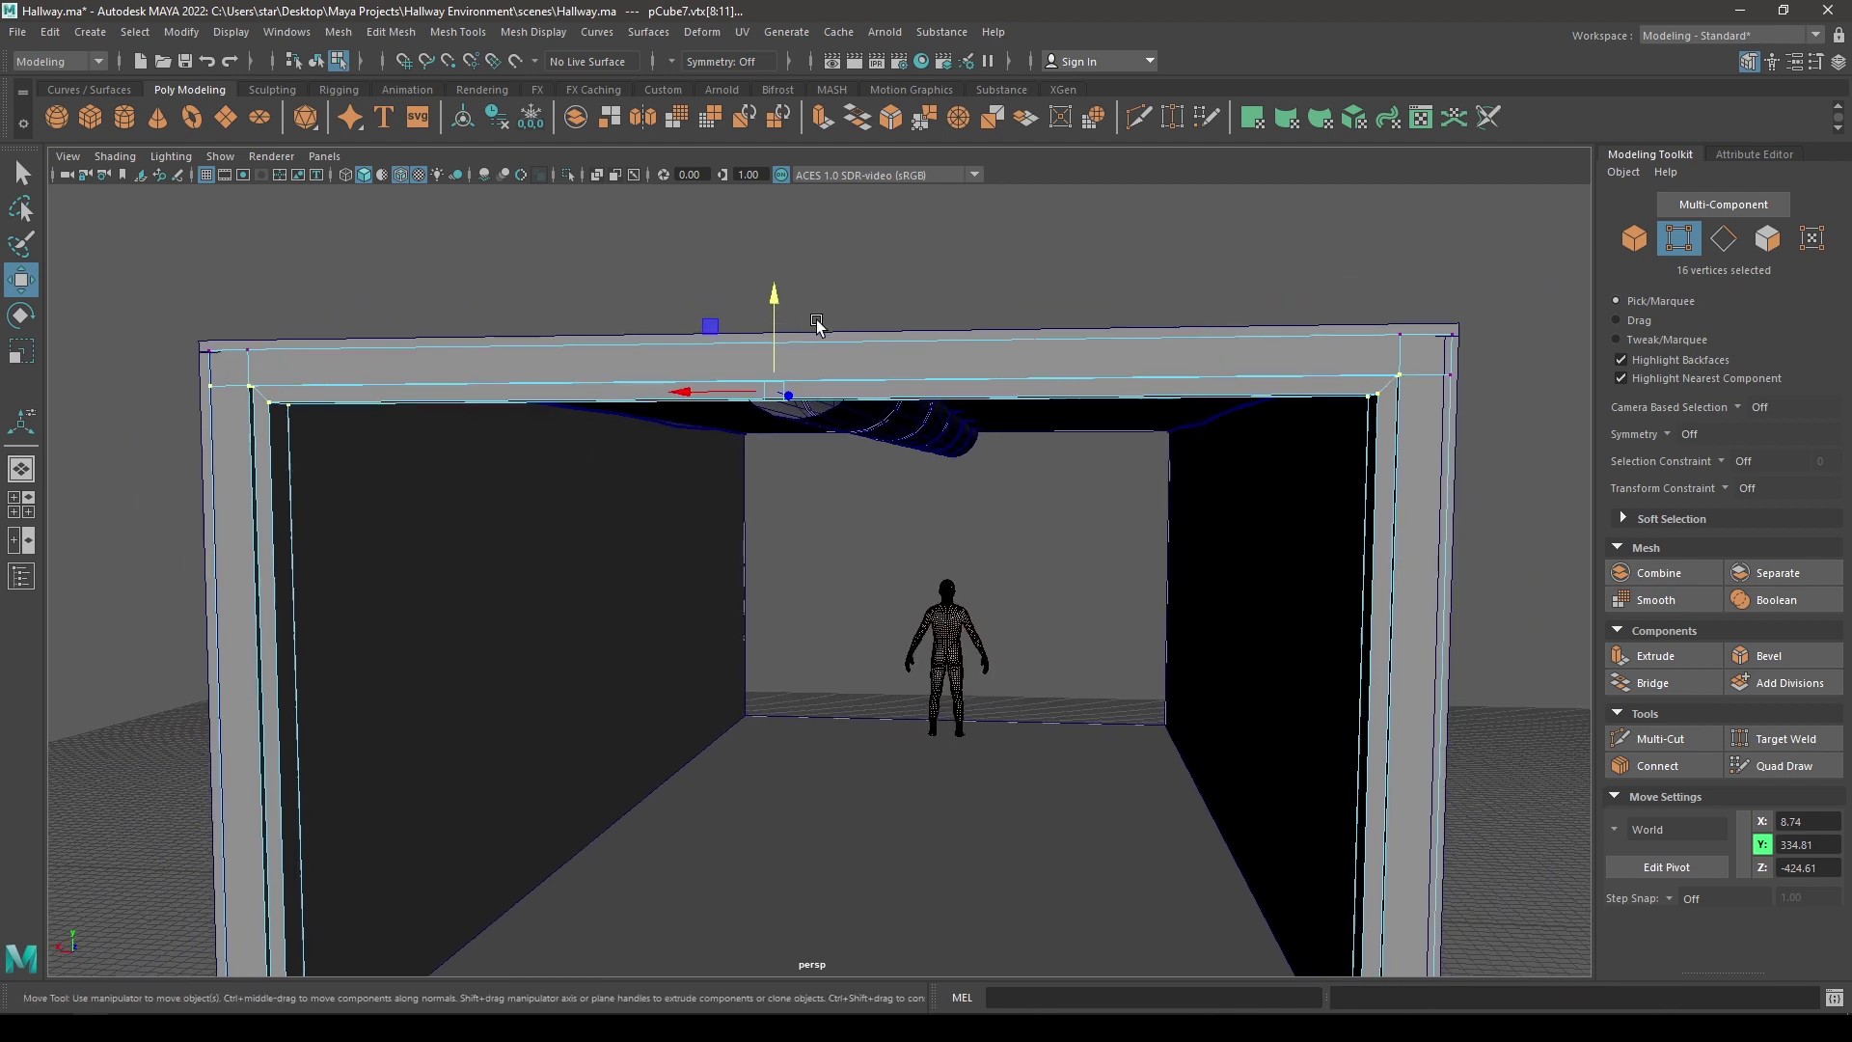
shift+drag(1329, 364, 1329, 365)
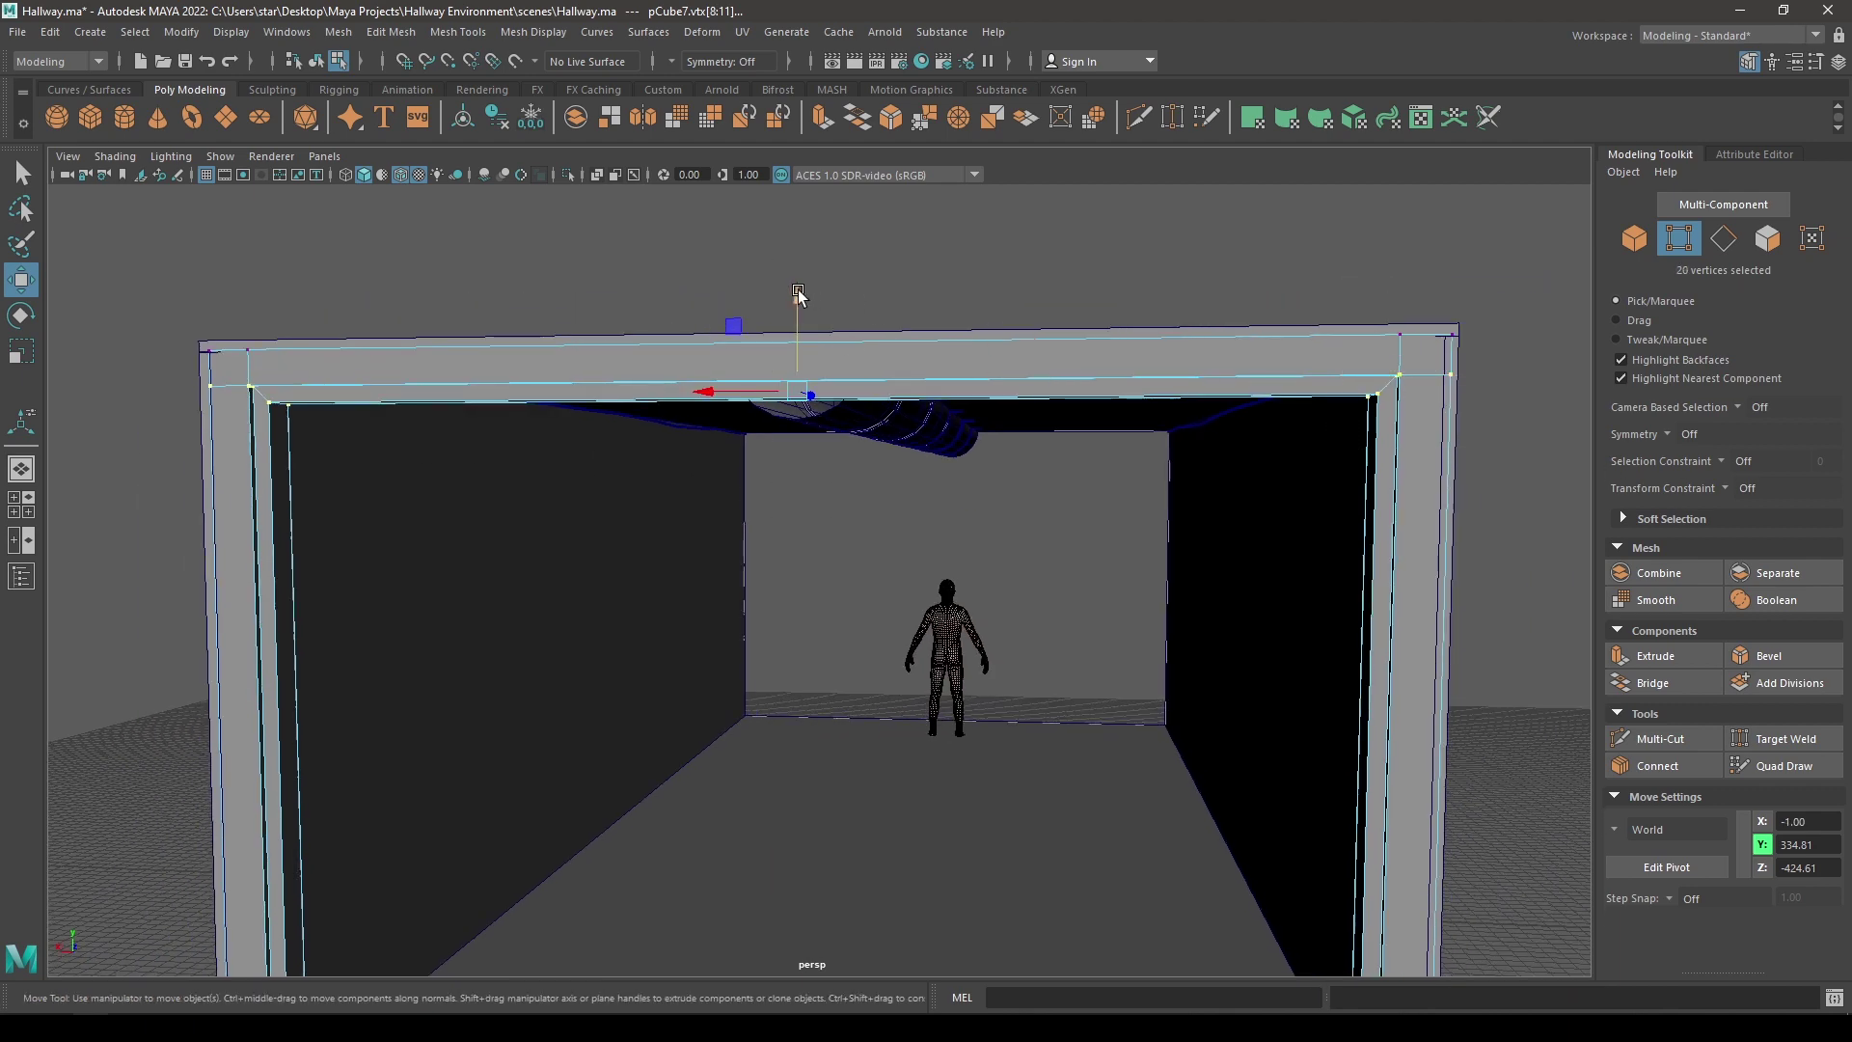
drag(798, 294, 579, 333)
drag(891, 314, 888, 324)
right_drag(553, 323, 706, 262)
- Select the support frame and hide every other object in the scene
alt+right_drag(706, 263, 608, 8)
alt+drag(675, 444, 686, 578)
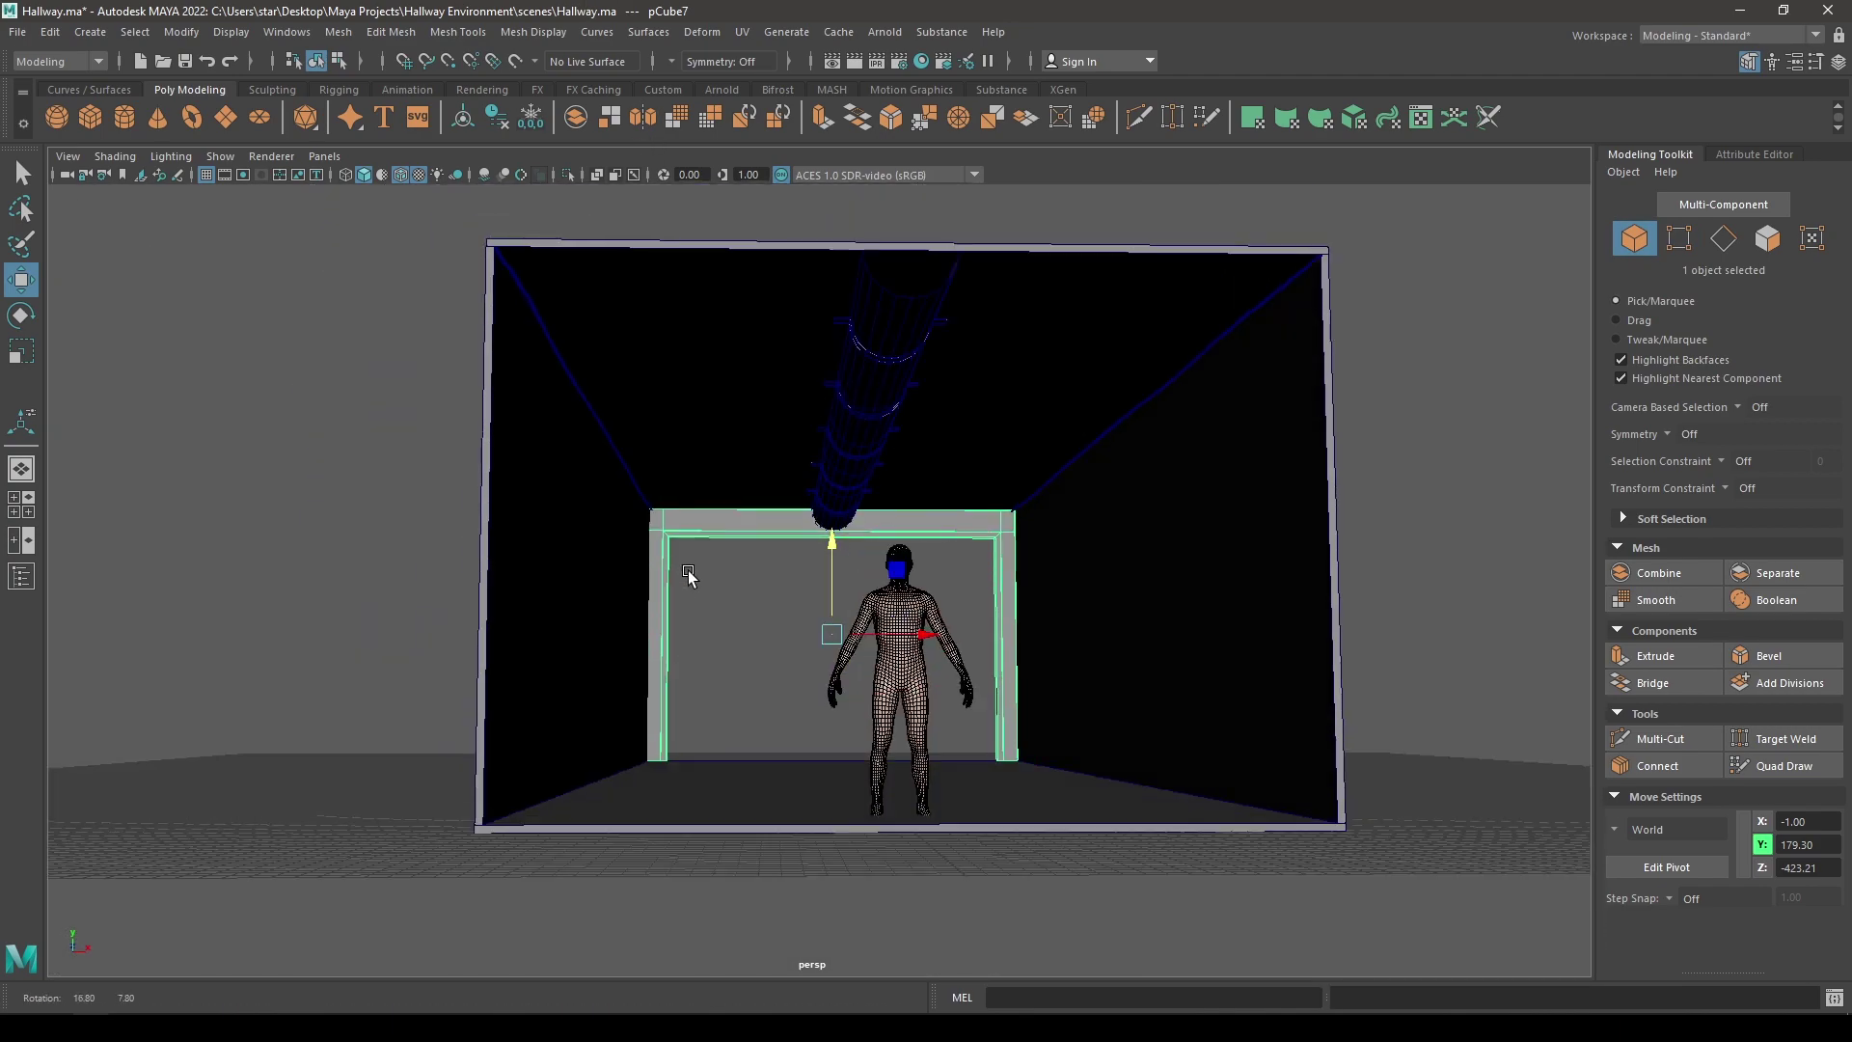
click(727, 645)
alt+drag(727, 646, 806, 666)
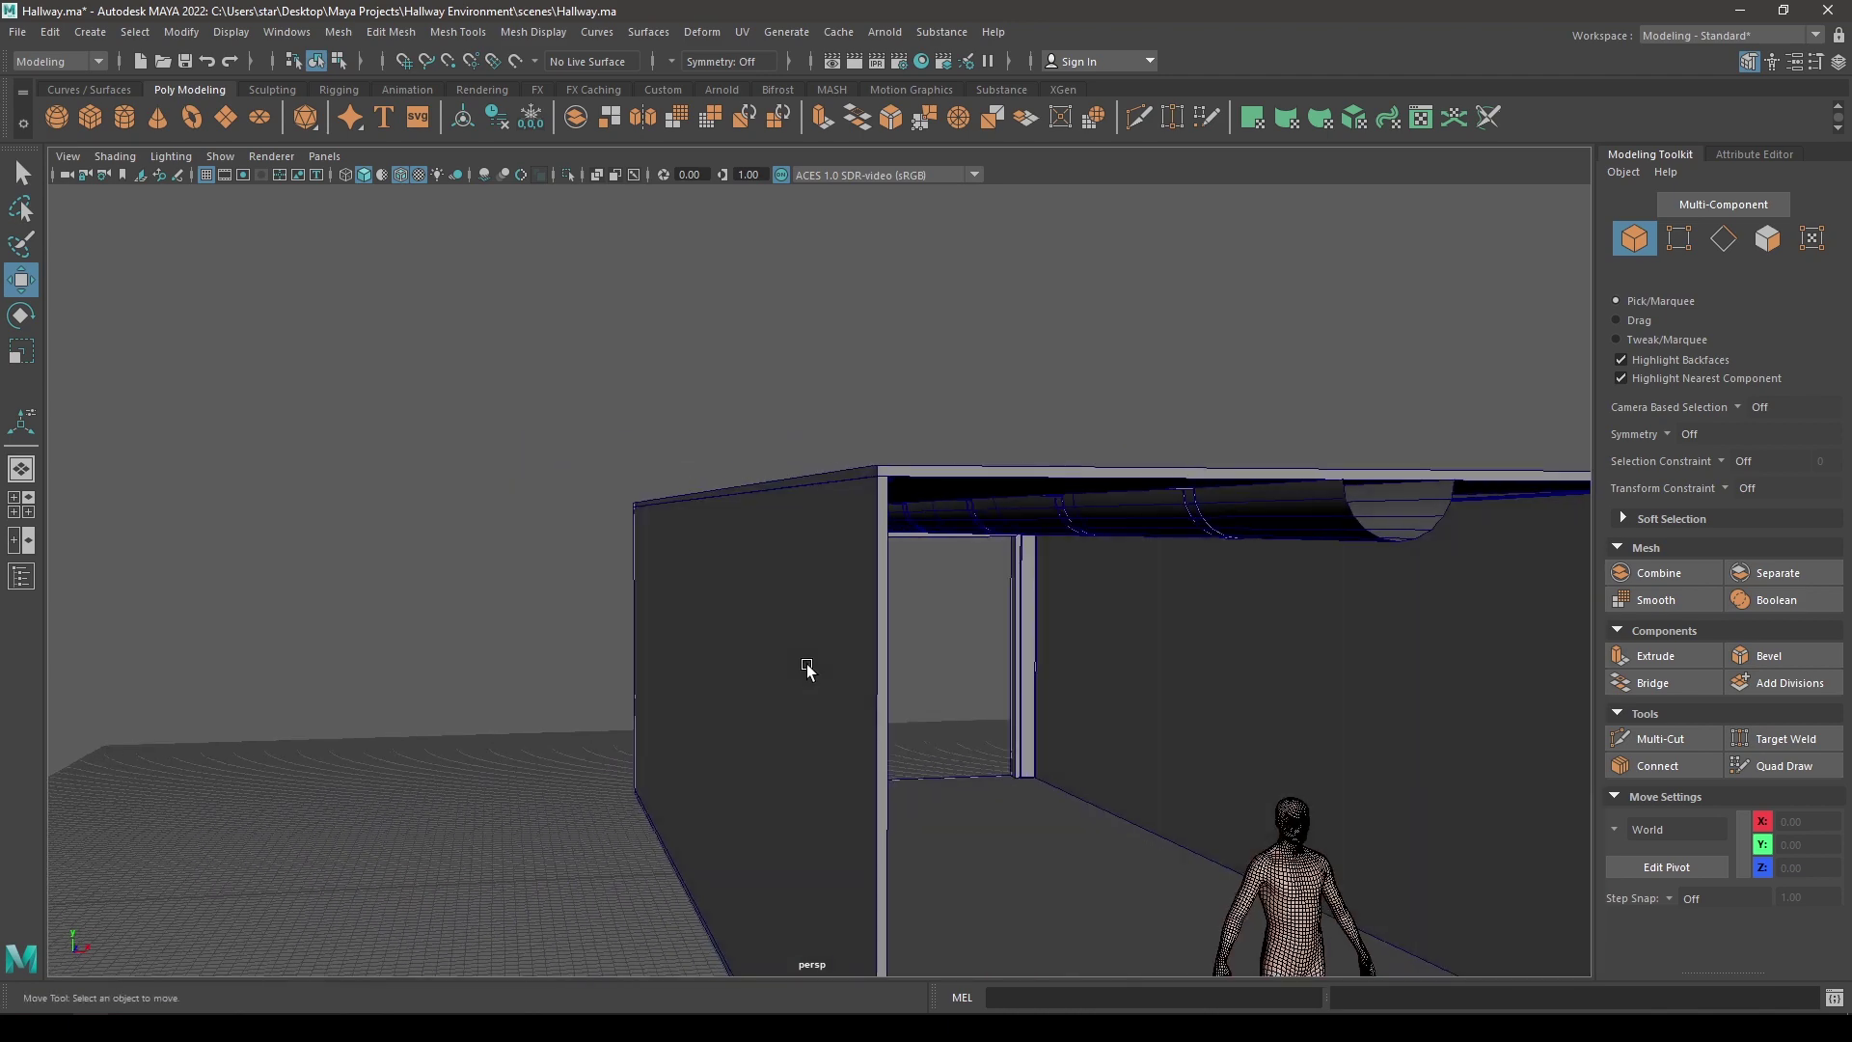
alt+drag(708, 606, 754, 517)
alt+right_drag(754, 518, 632, 364)
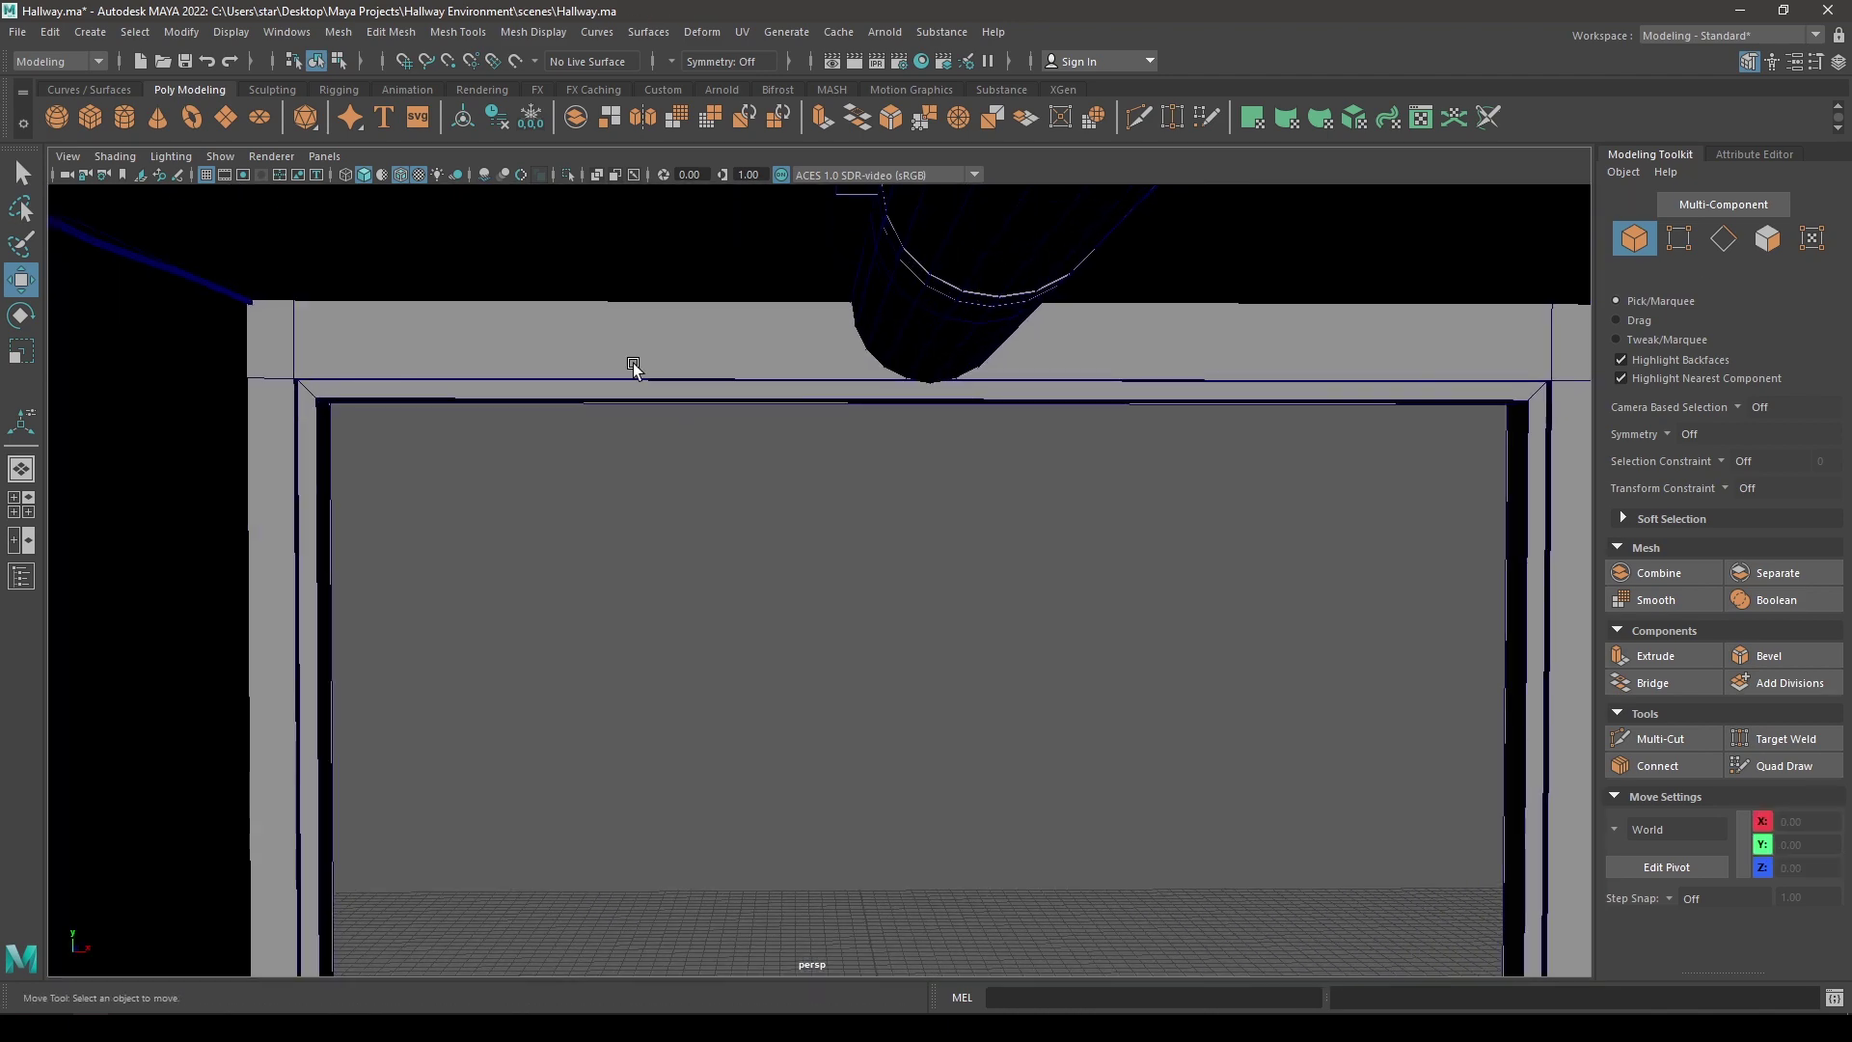
click(642, 385)
key(alt+h)
alt+drag(642, 386, 492, 500)
key(space)
alt+right_drag(1038, 535, 1060, 467)
alt+drag(1061, 469, 1225, 492)
- Isolate the bottom cap faces of both posts in the face selection and delete them
right_drag(1307, 438, 1312, 511)
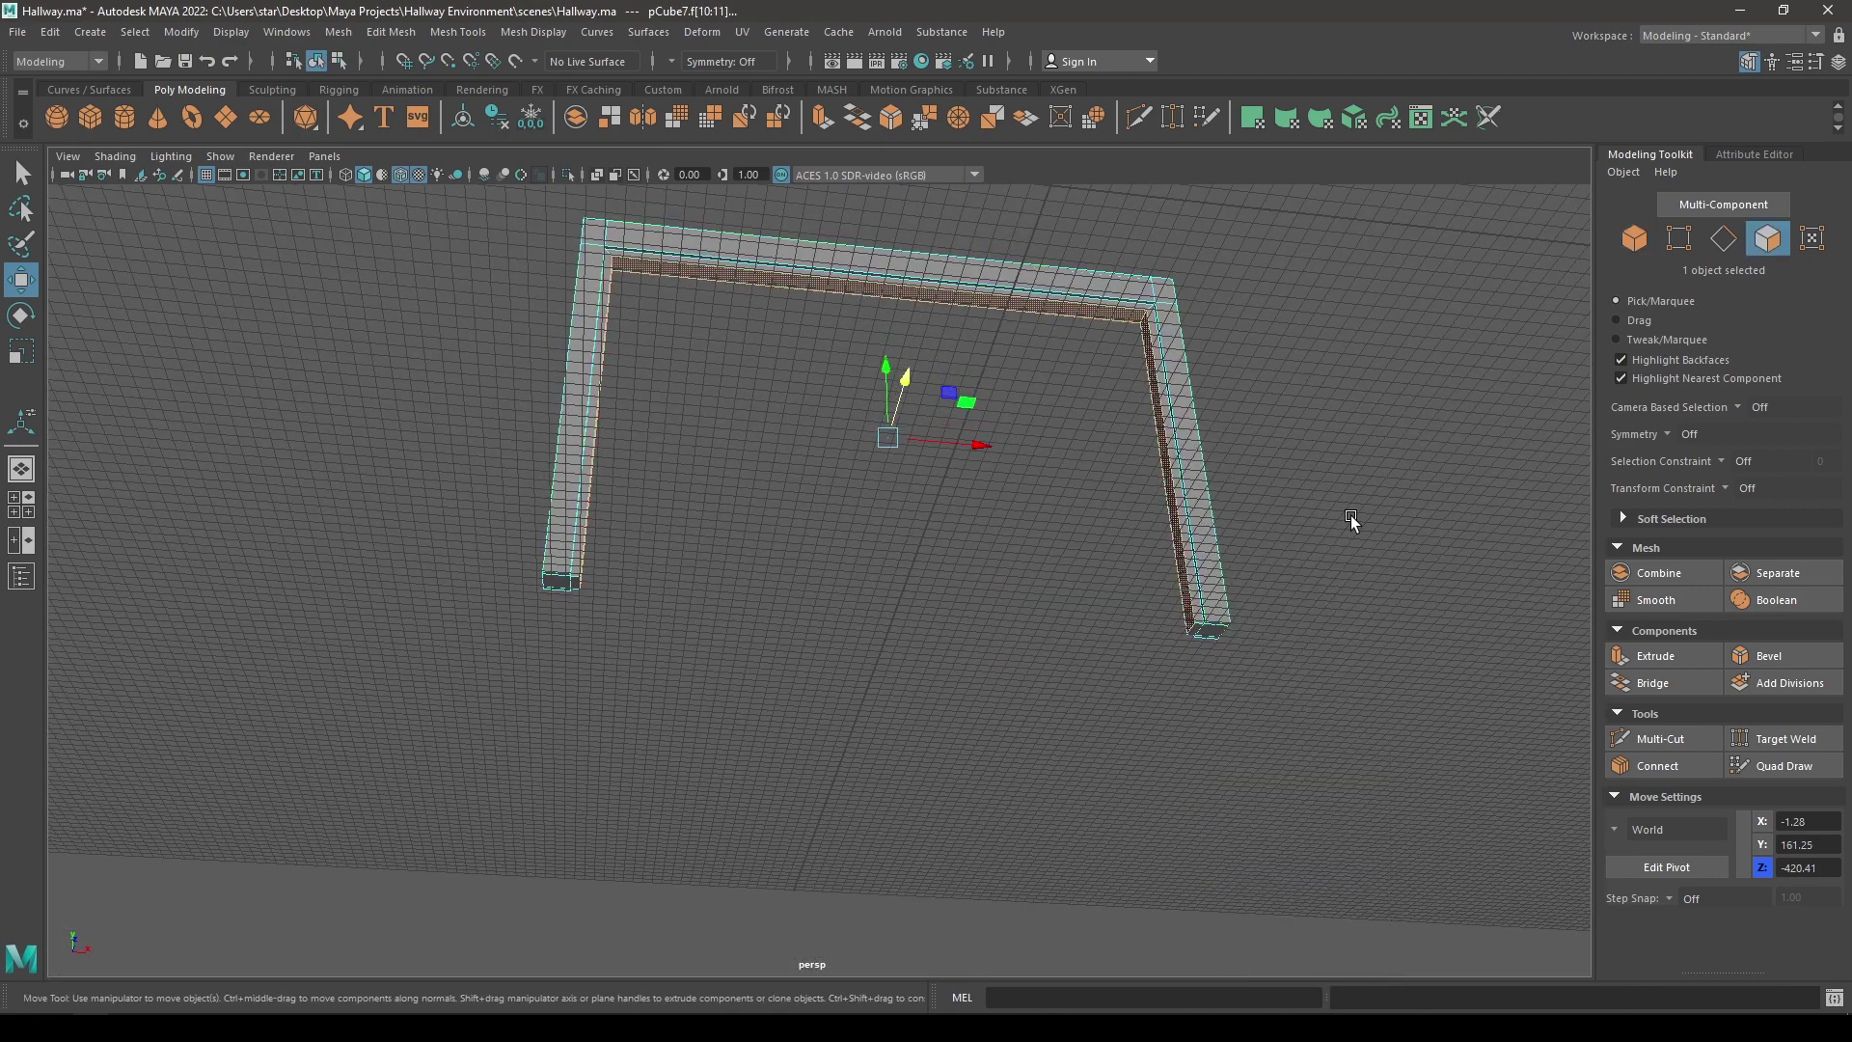
alt+drag(1350, 517, 1358, 656)
drag(1361, 658, 1259, 548)
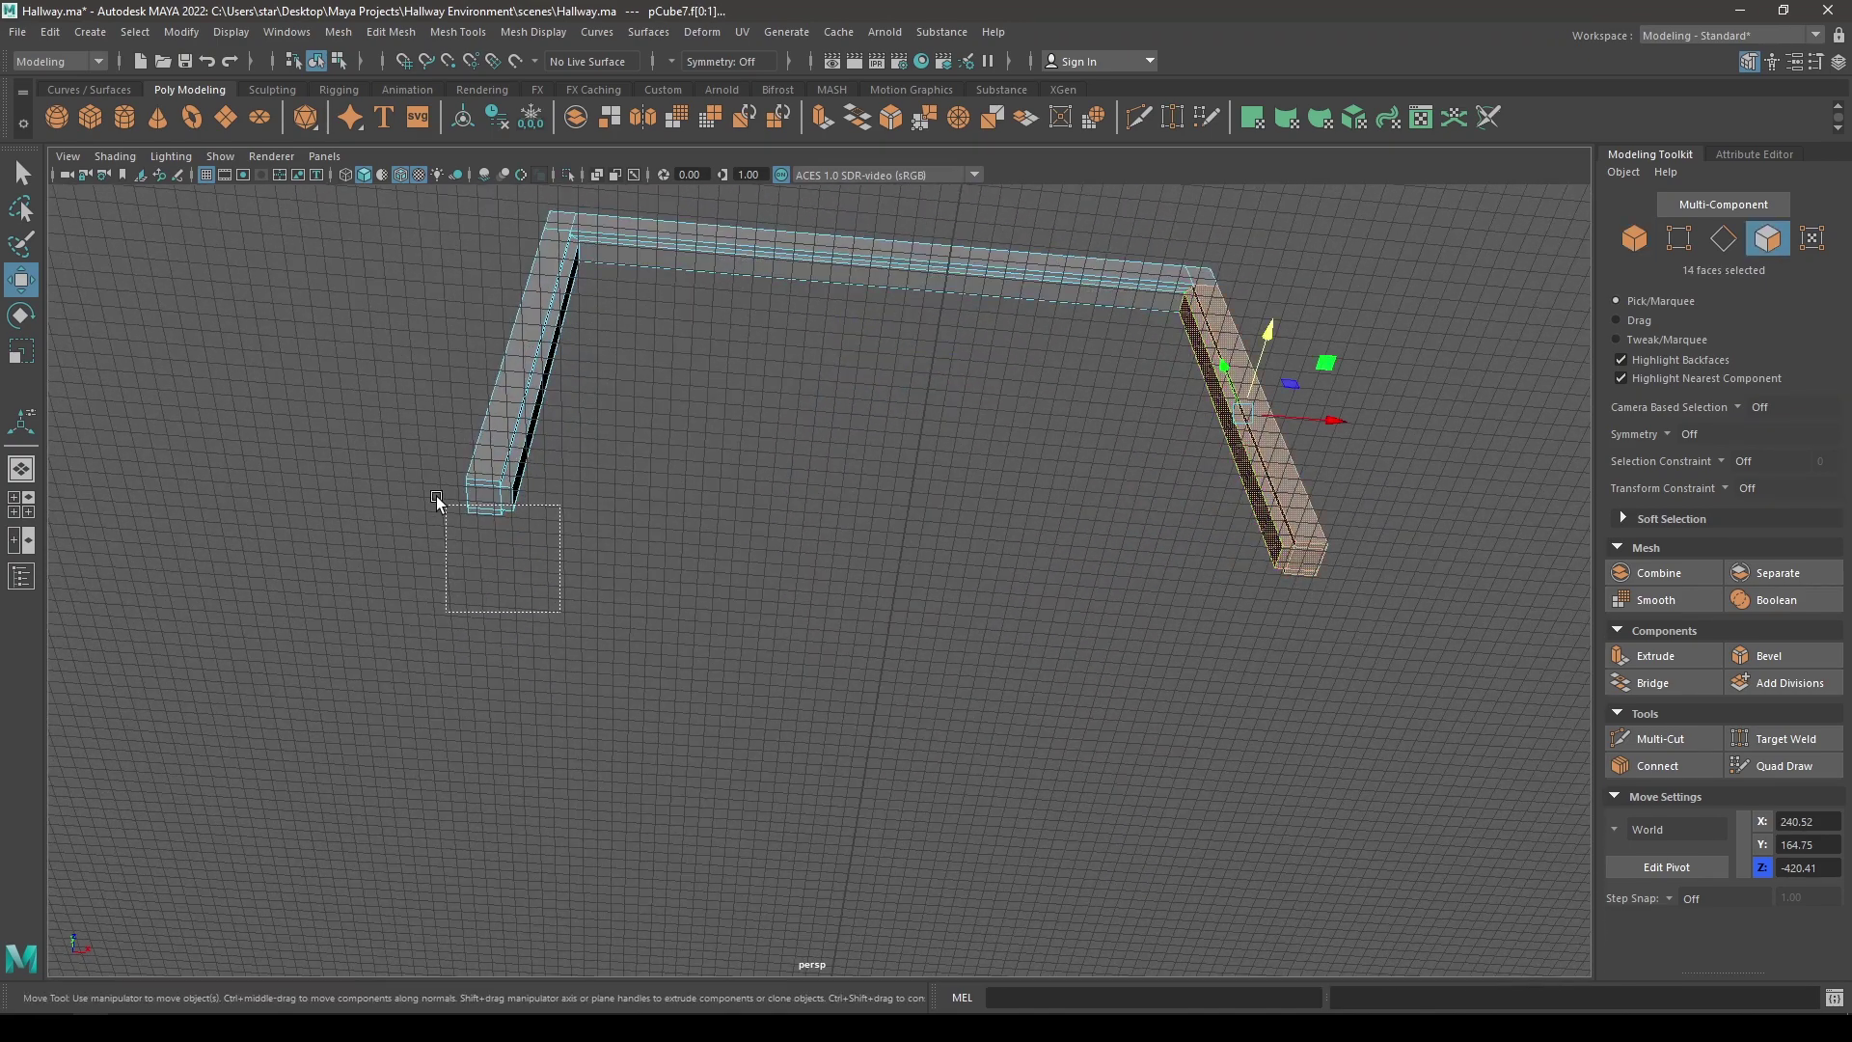
shift+drag(436, 499, 430, 488)
ctrl+drag(994, 370, 1560, 357)
alt+drag(1439, 552, 1341, 612)
click(1341, 612)
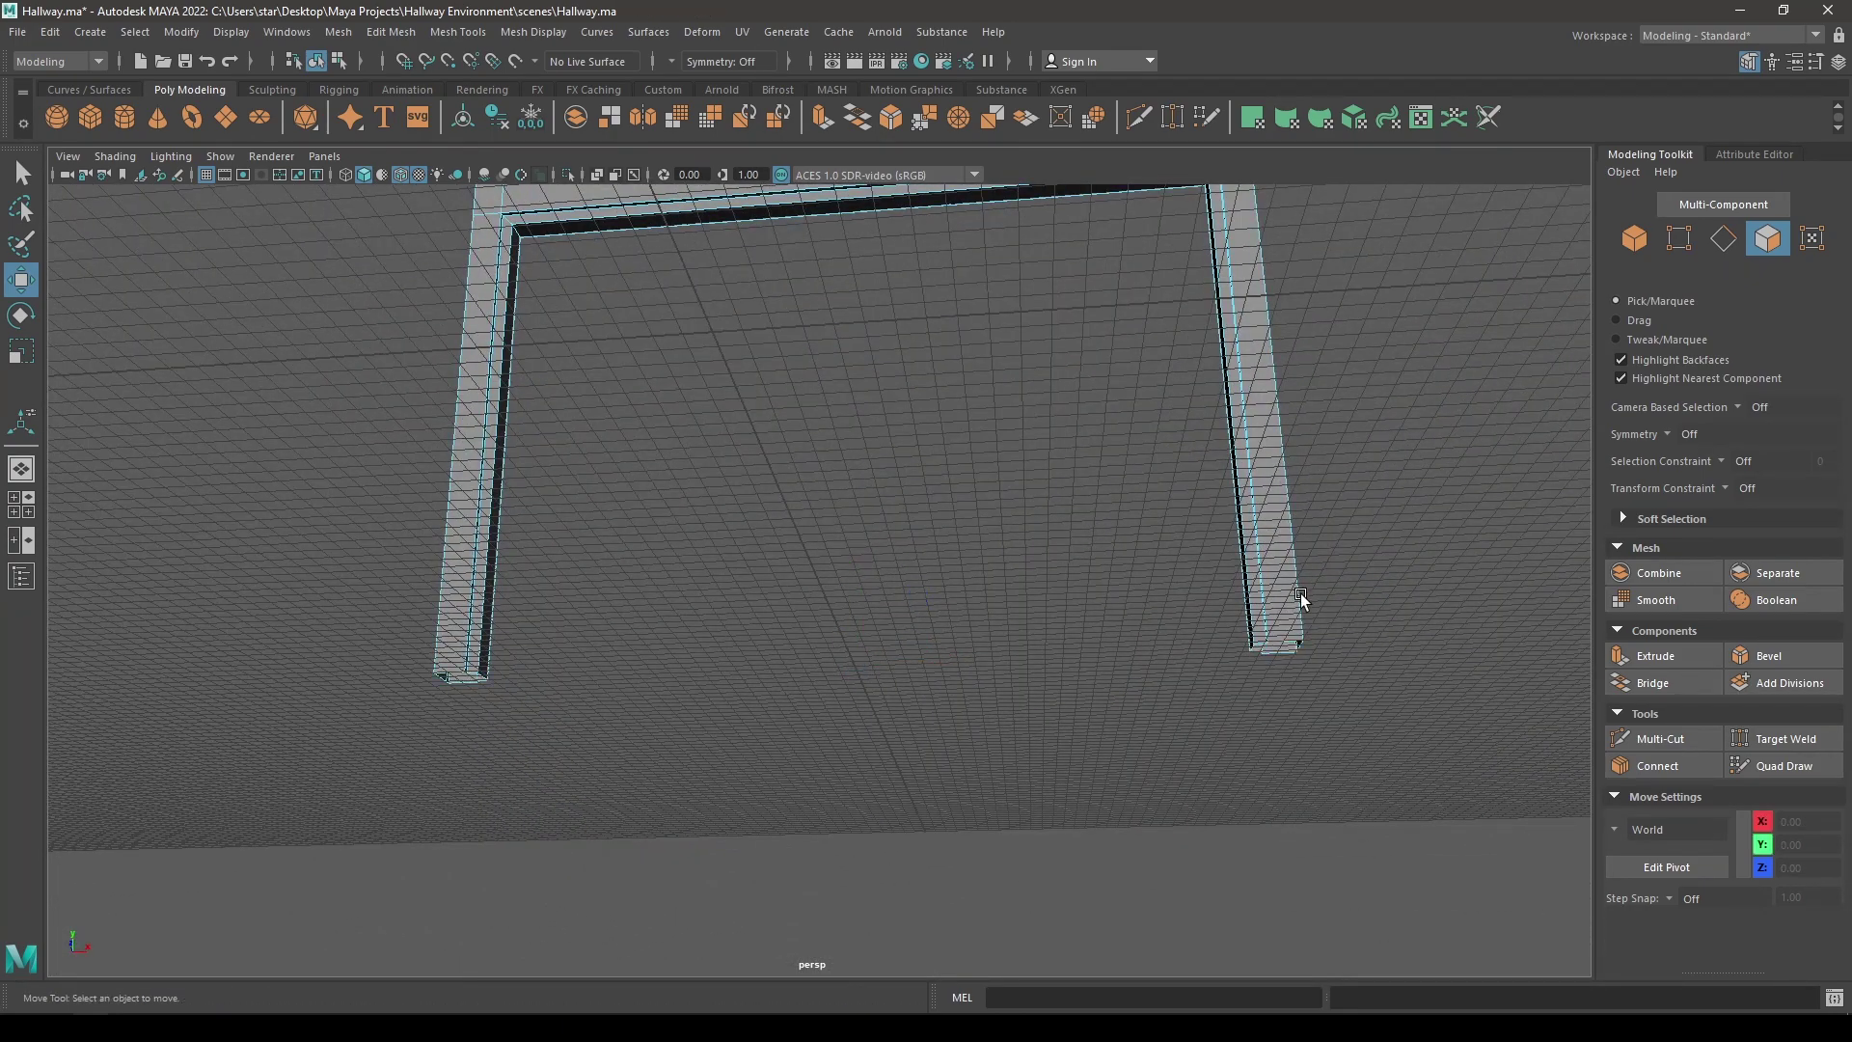
- Select the outer edge loops running along the frame's posts and beam
alt+drag(1169, 583, 409, 405)
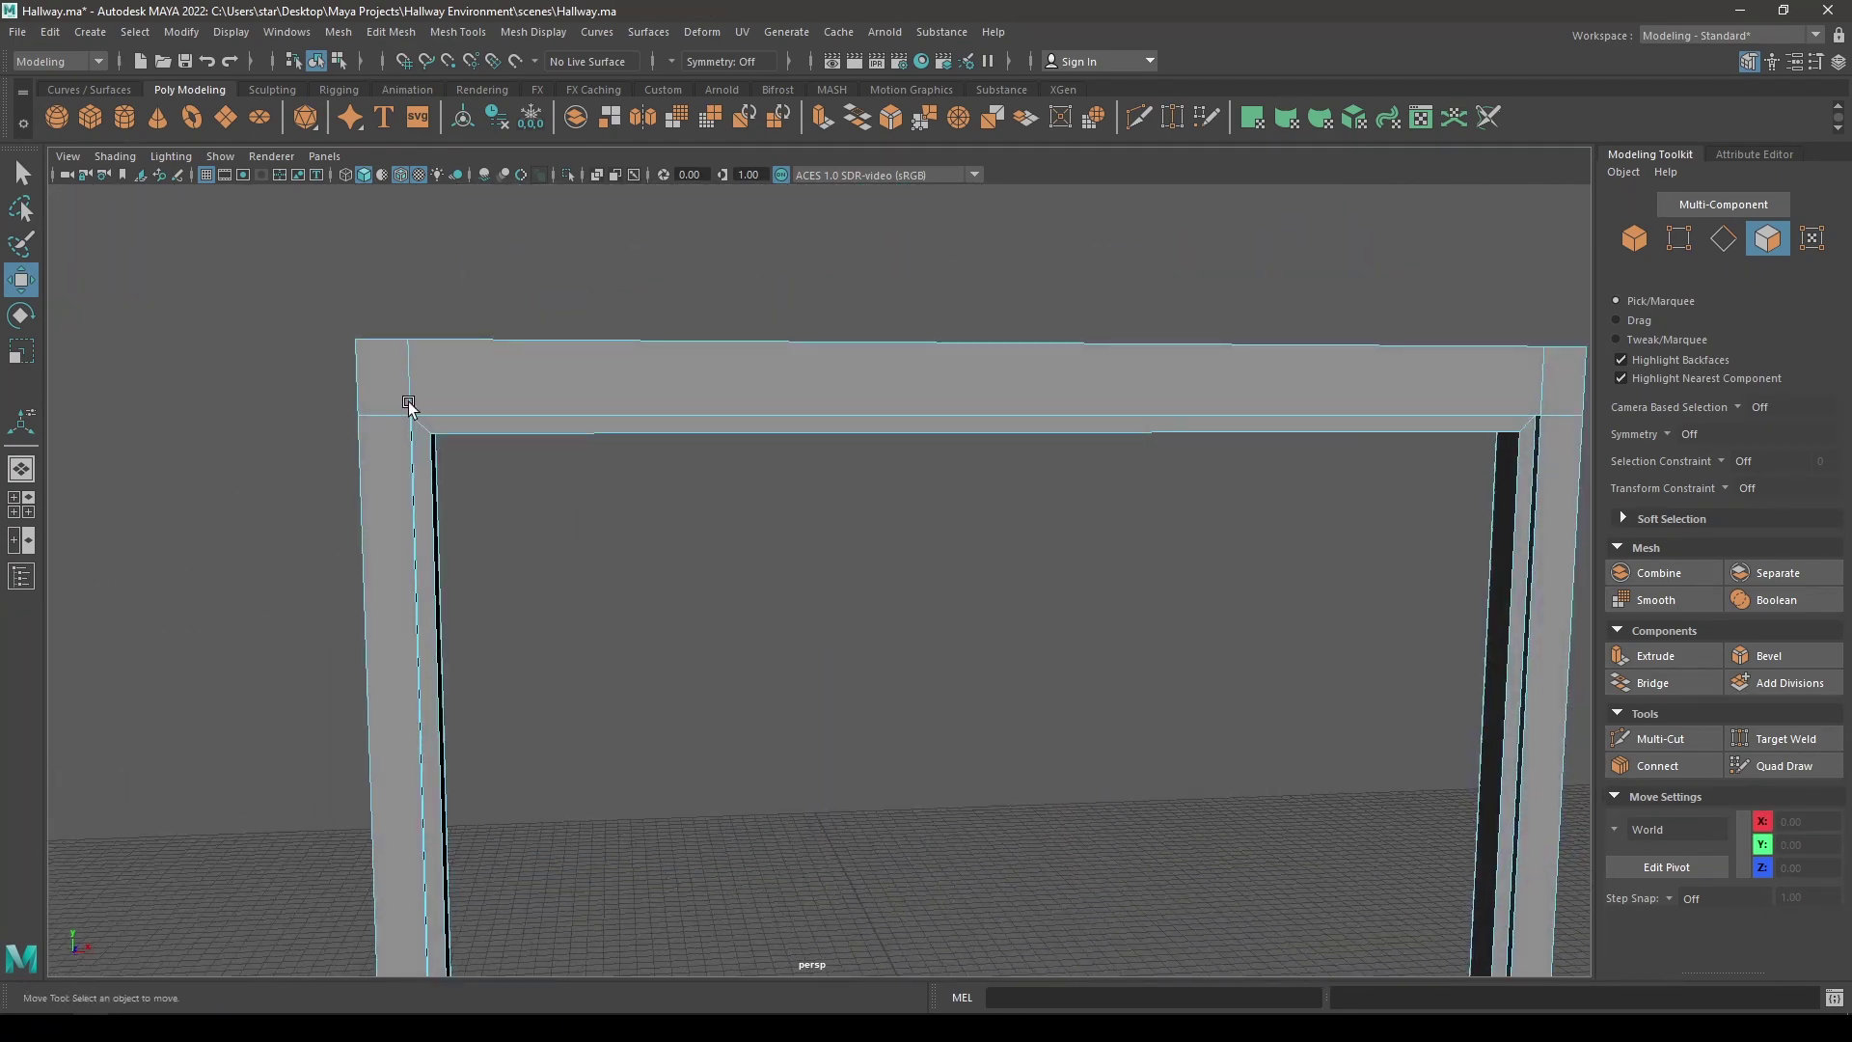
right_drag(407, 393, 407, 343)
alt+drag(568, 446, 806, 573)
double_click(801, 557)
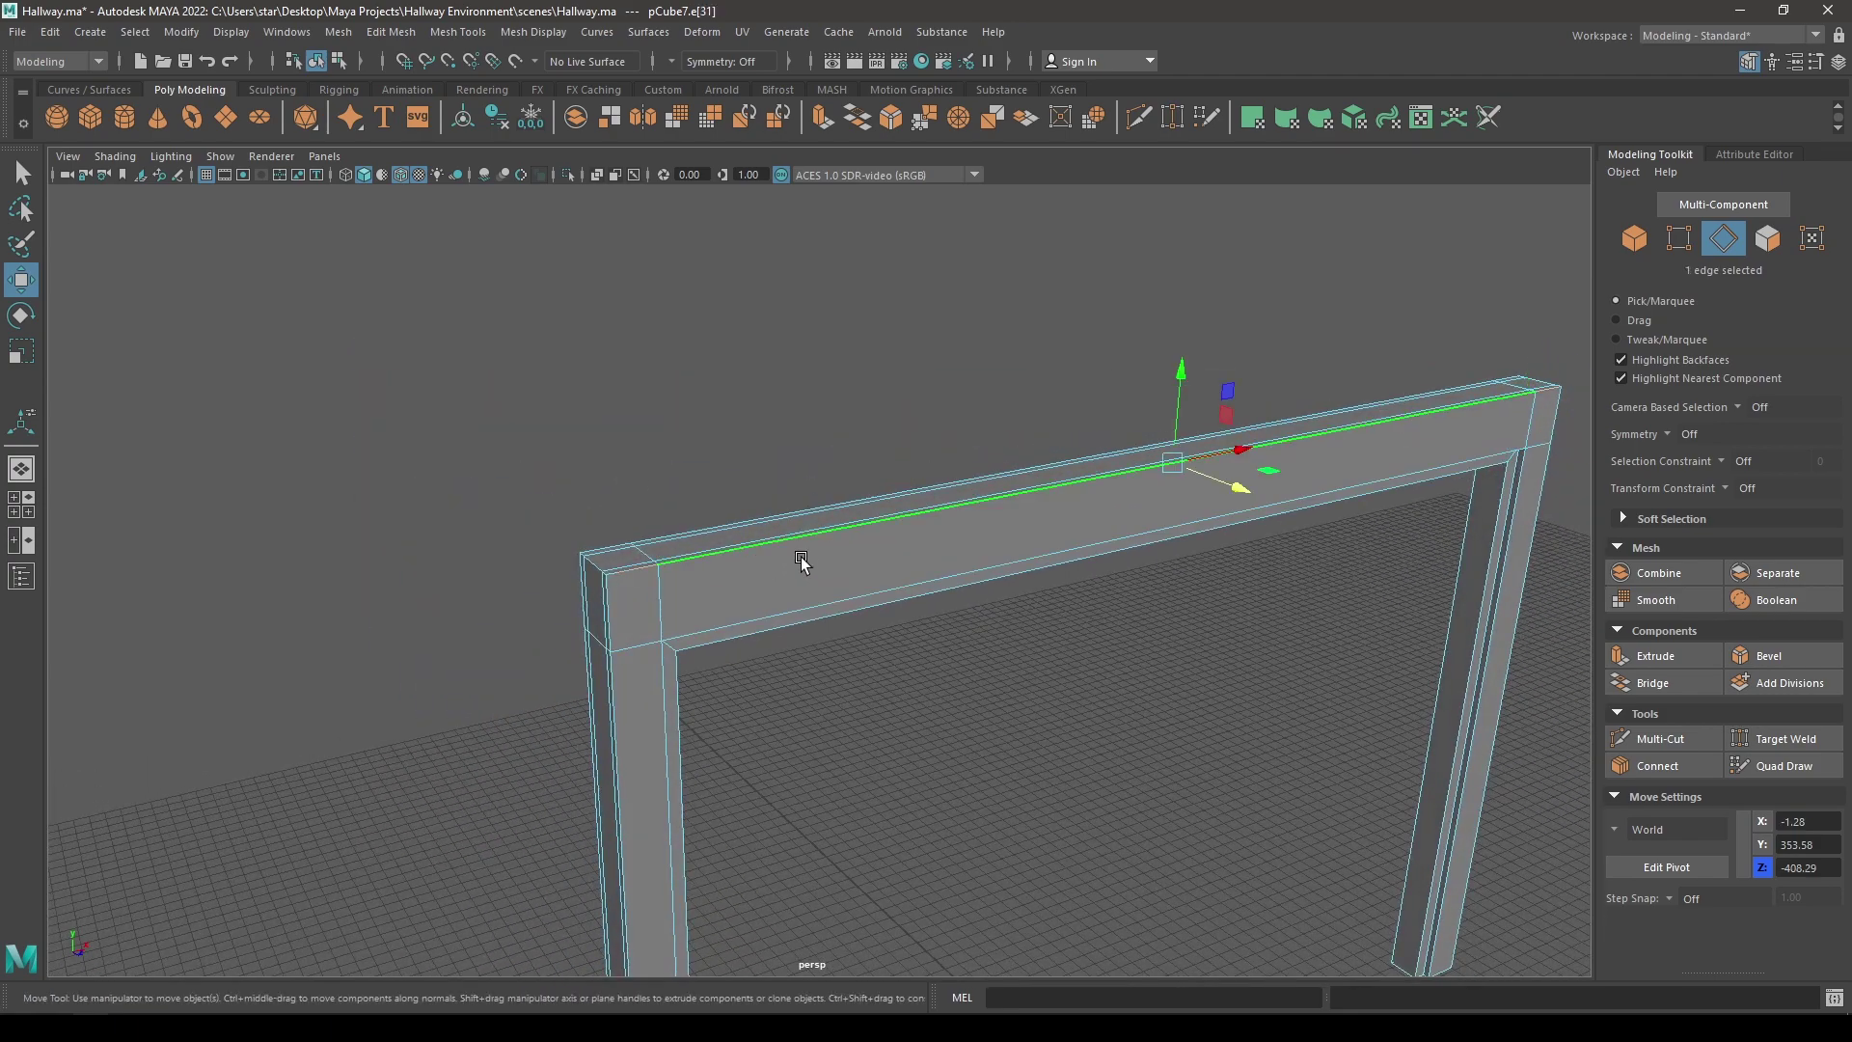
scroll(640, 678, up, 2)
alt+drag(640, 678, 804, 687)
shift+click(805, 687)
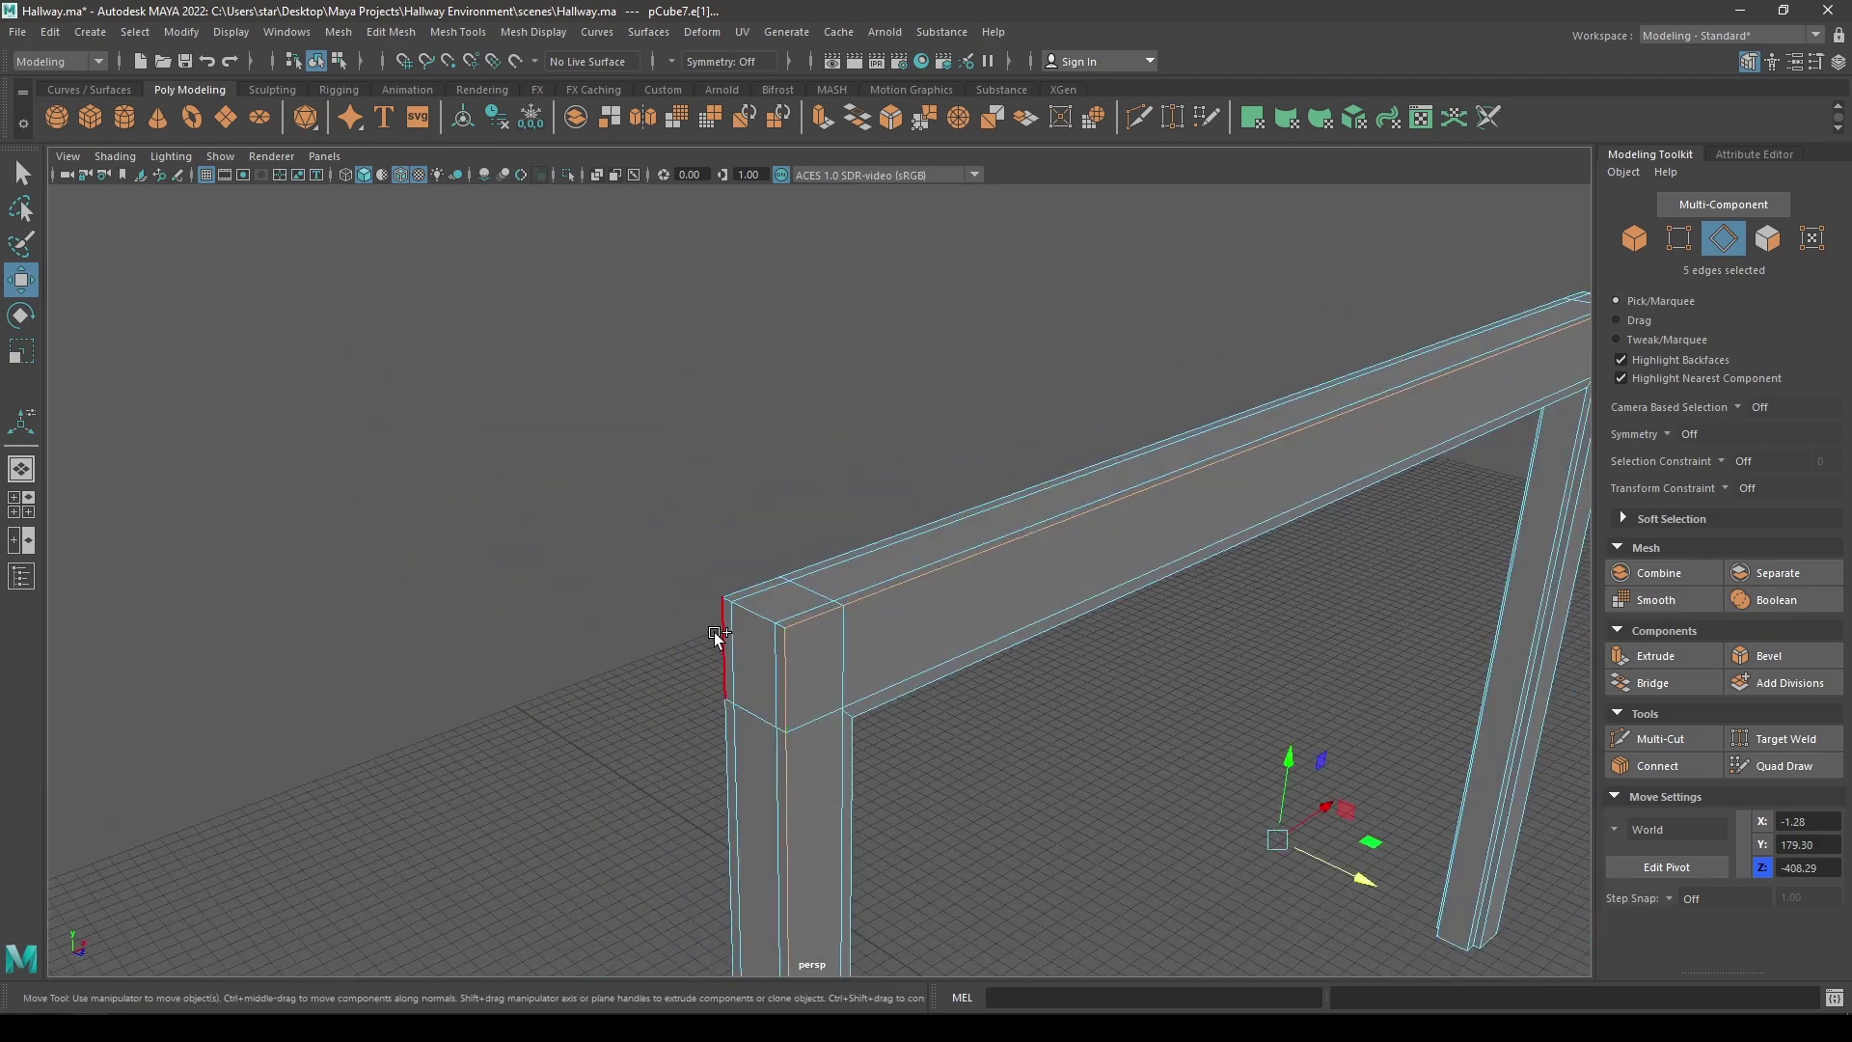
- Add the inner edges of one post and the beam's underside edges to the edge selection
alt+drag(996, 653, 943, 657)
scroll(944, 657, up, 3)
shift+click(537, 261)
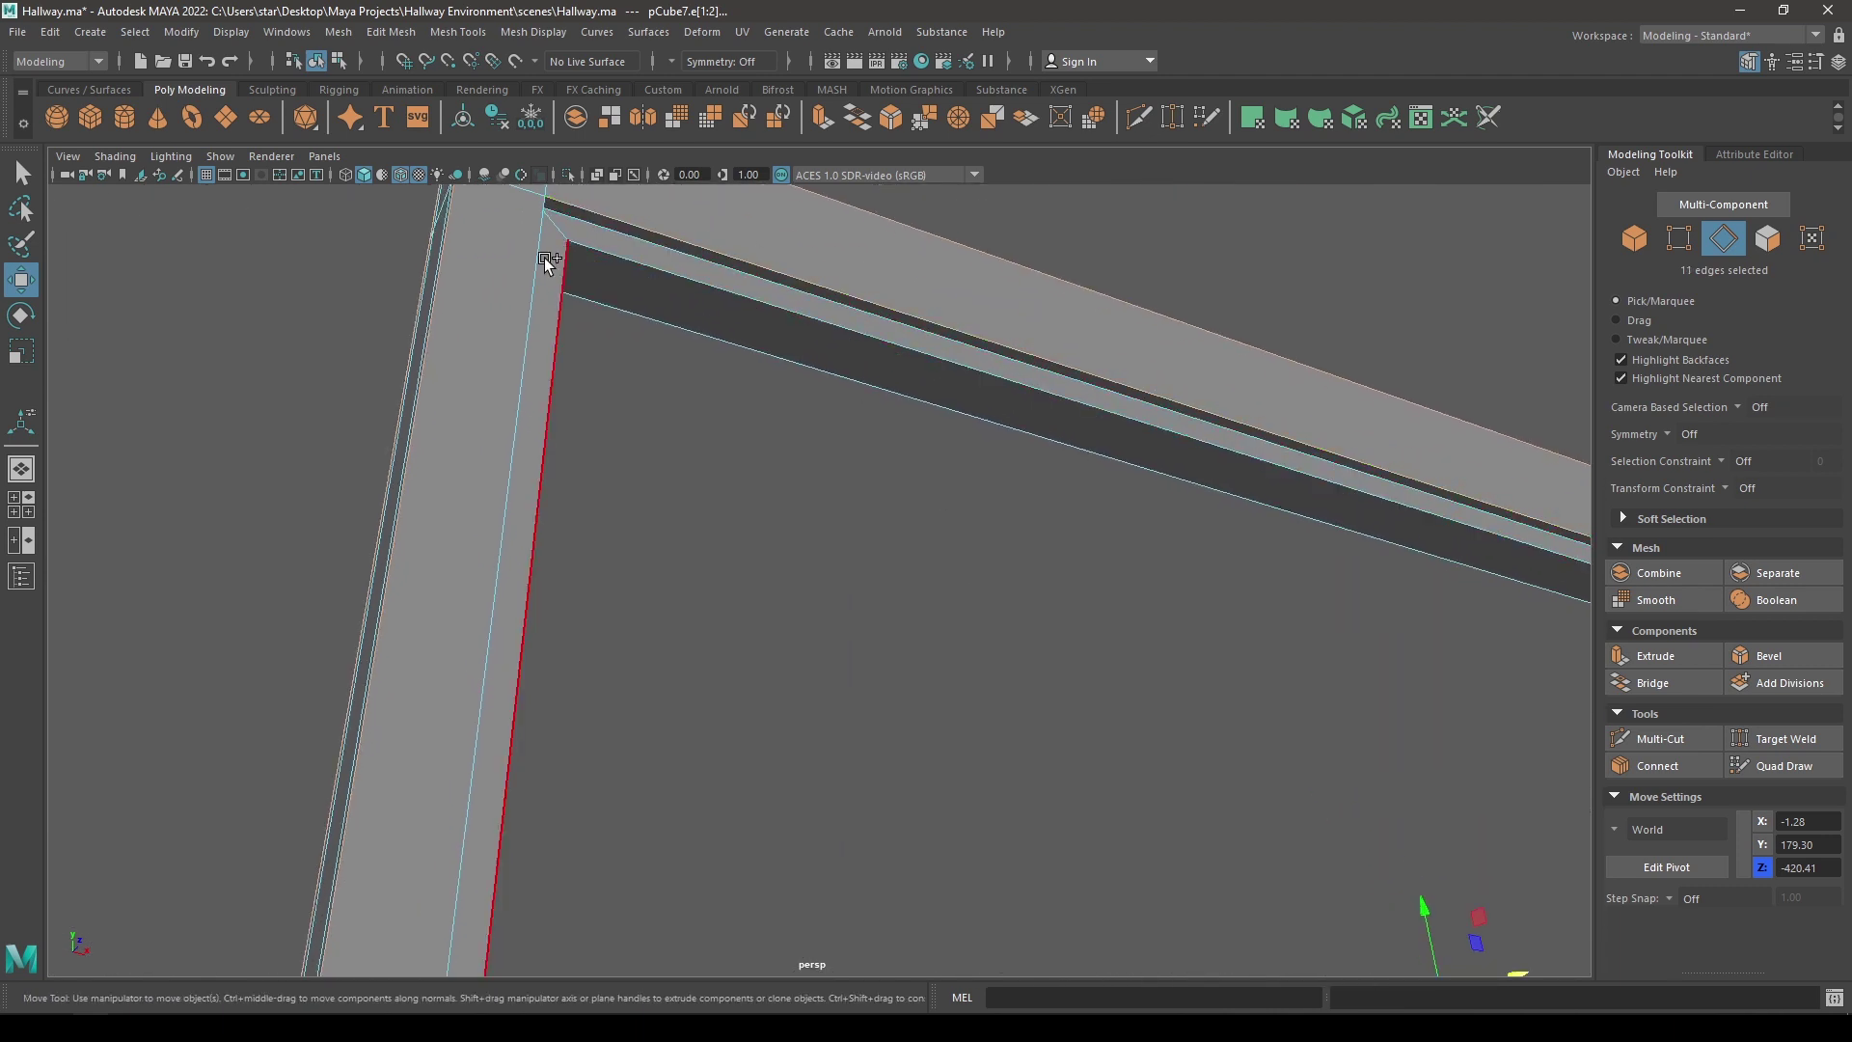
shift+click(633, 251)
shift+double_click(616, 287)
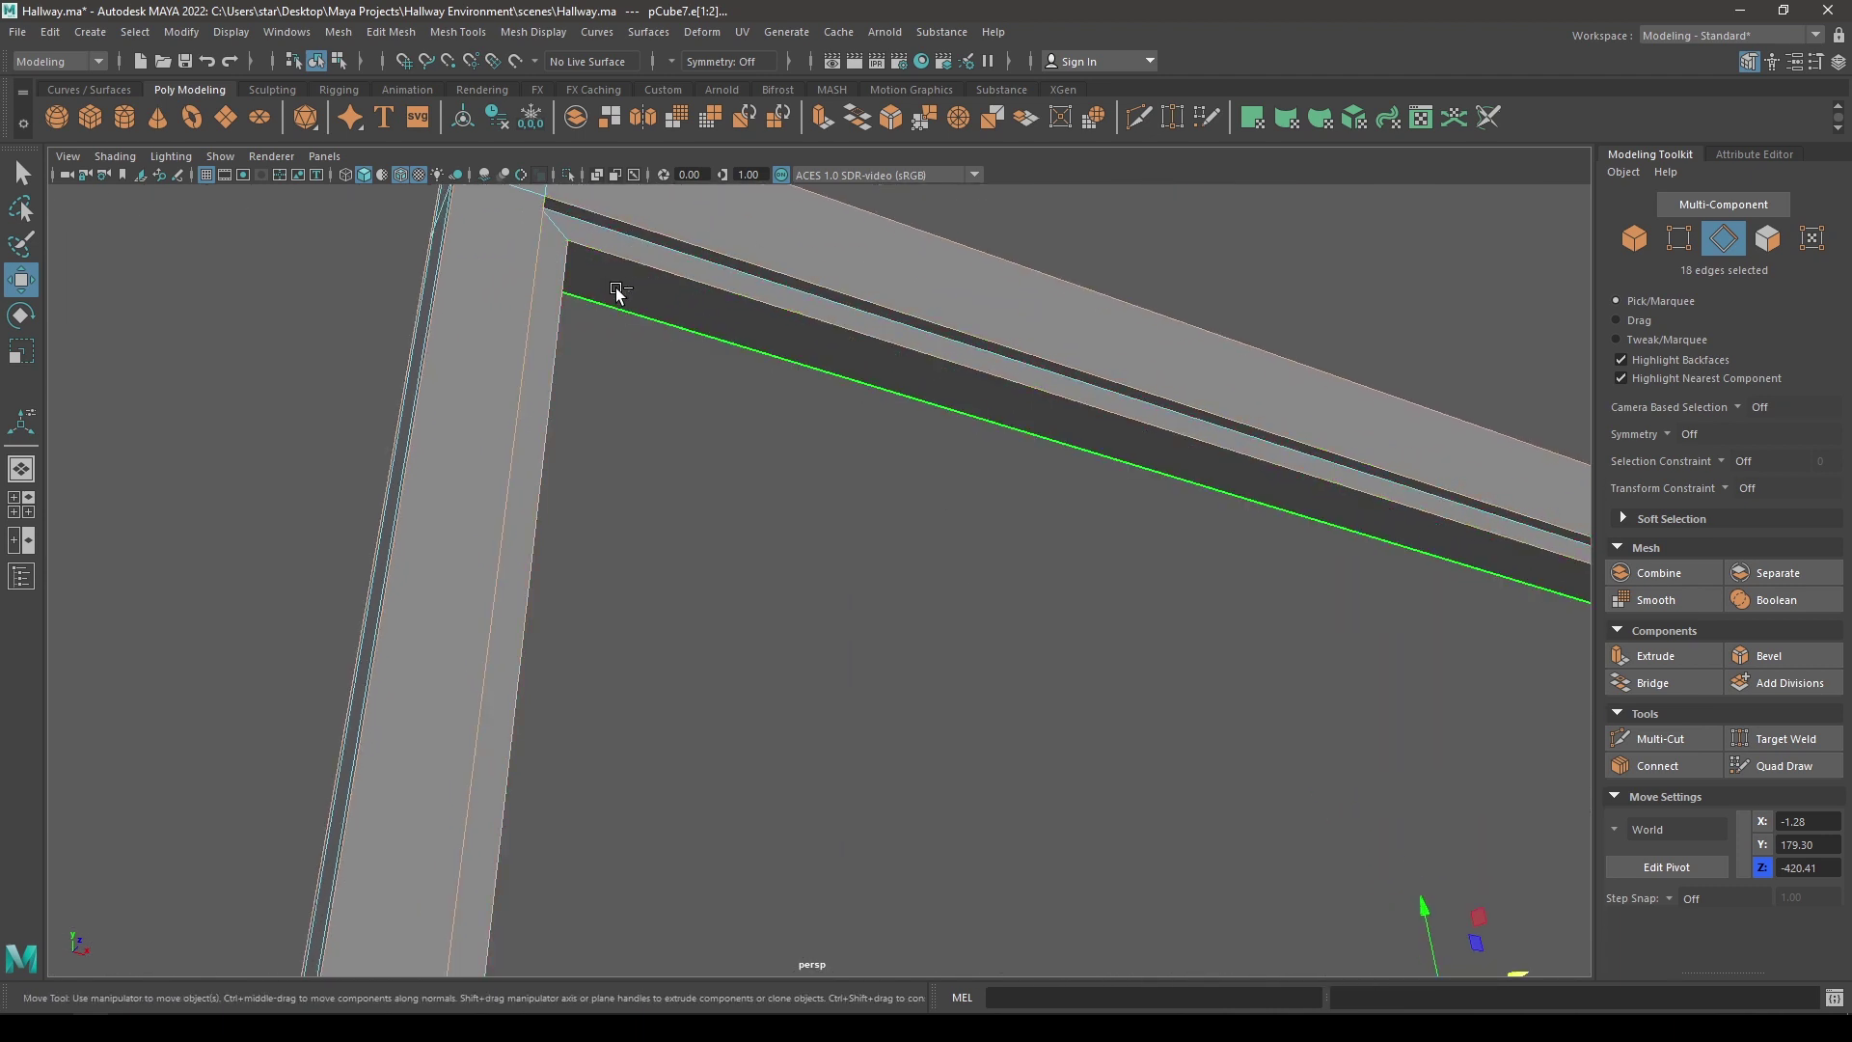
- Extend the edge selection with the inner and outer long edges of the opposite post
alt+drag(616, 287, 693, 386)
alt+middle_drag(617, 675, 740, 483)
alt+right_drag(740, 483, 541, 471)
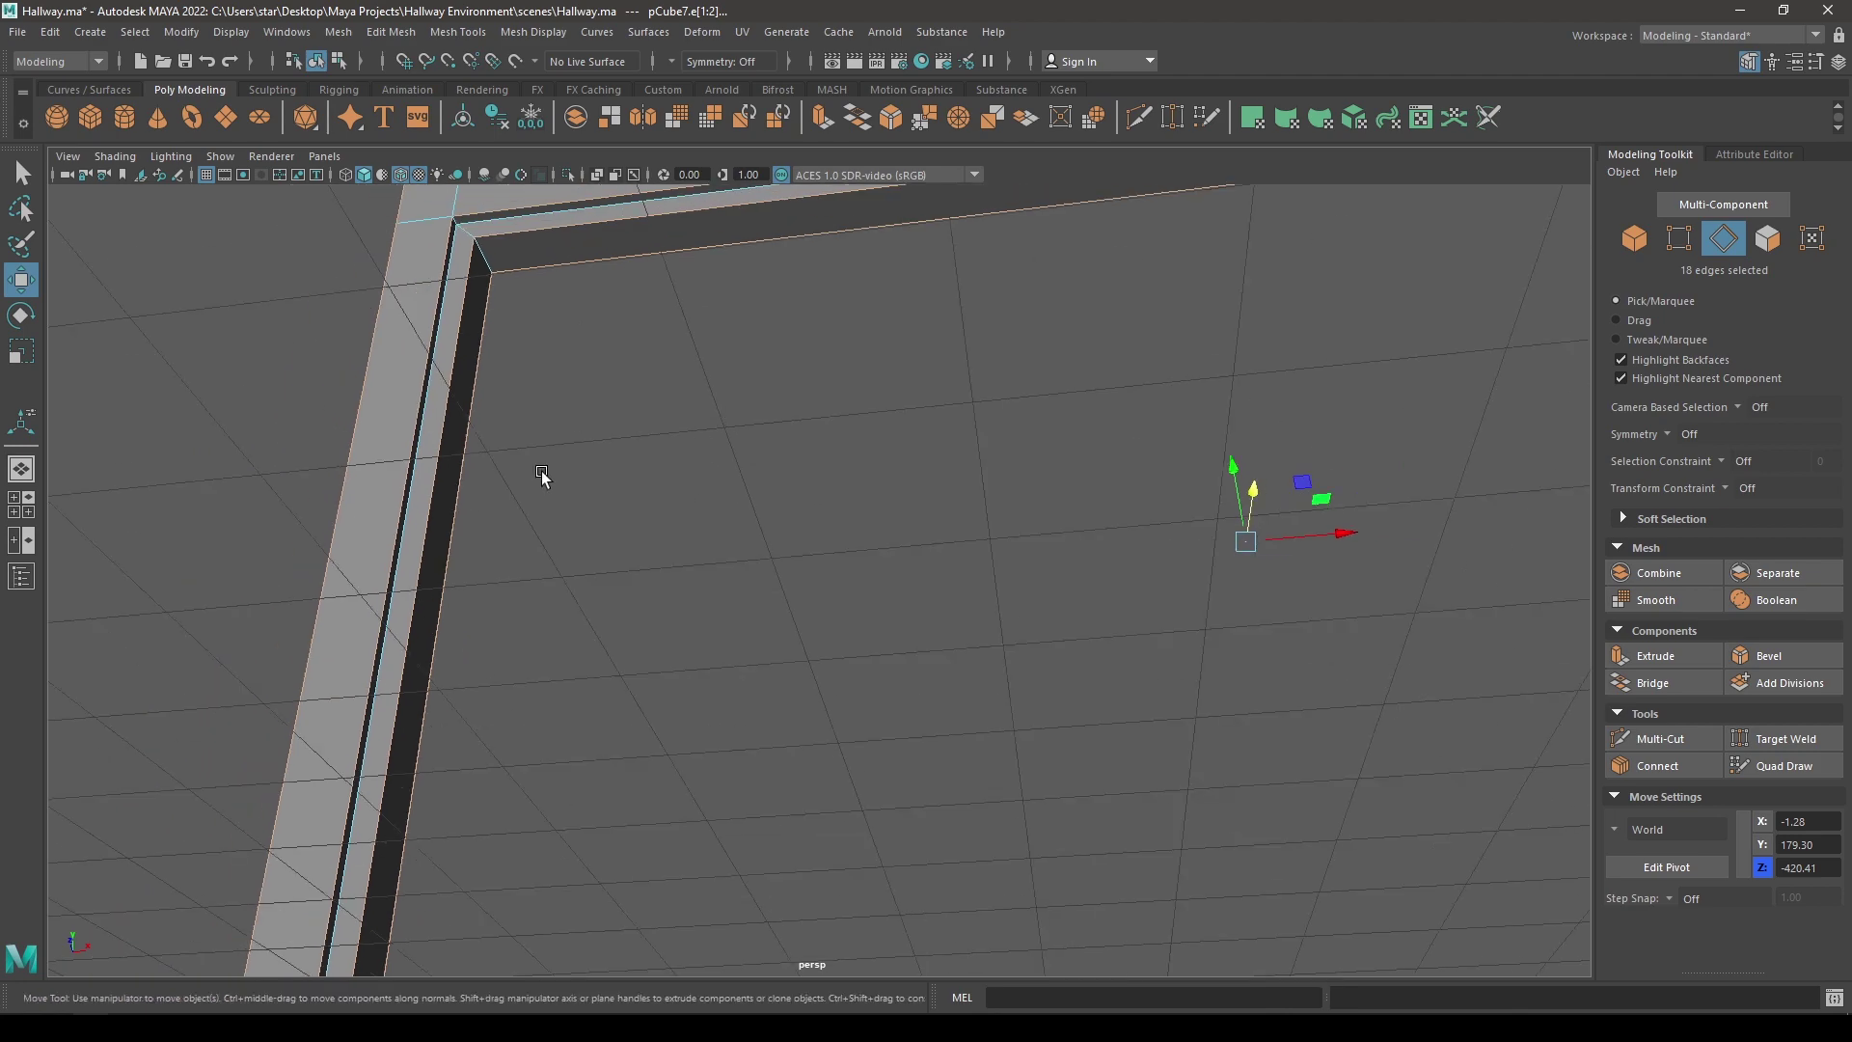
alt+drag(542, 470, 1109, 545)
alt+middle_drag(1109, 545, 675, 526)
alt+drag(675, 526, 826, 563)
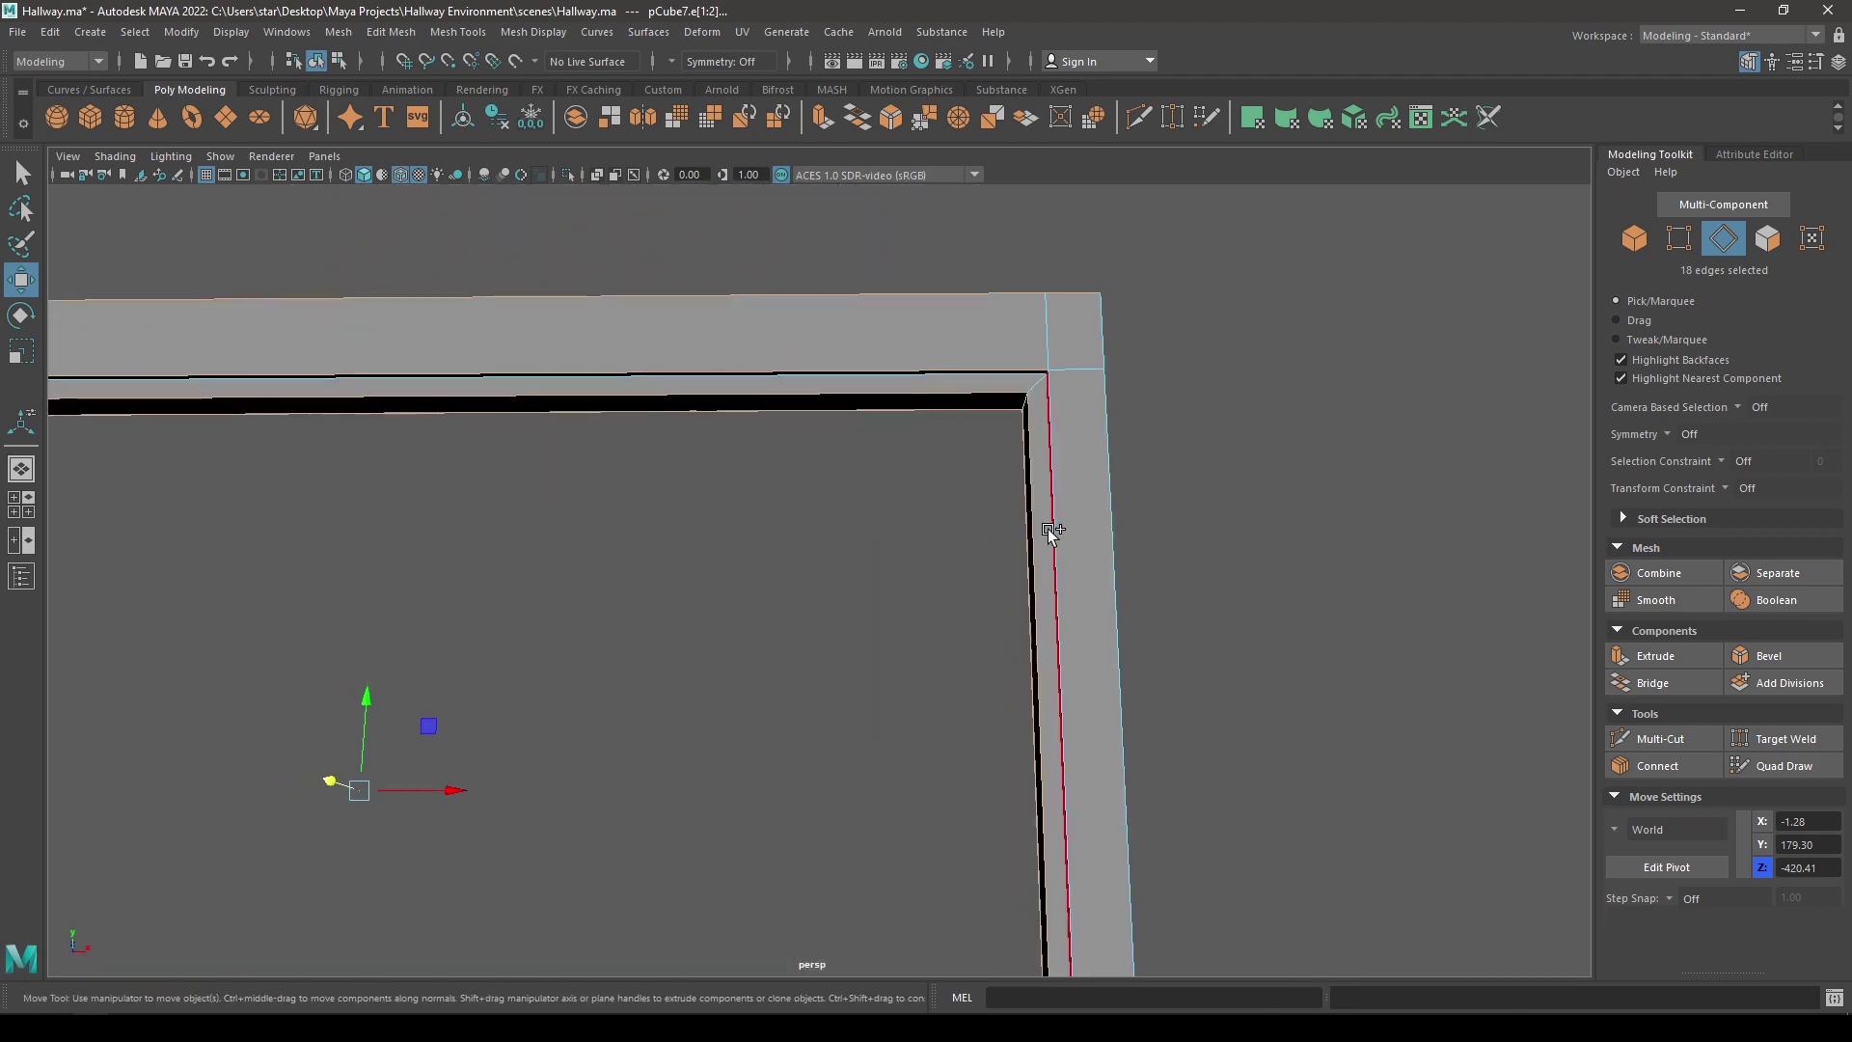
shift+click(1054, 528)
alt+drag(1078, 577, 326, 521)
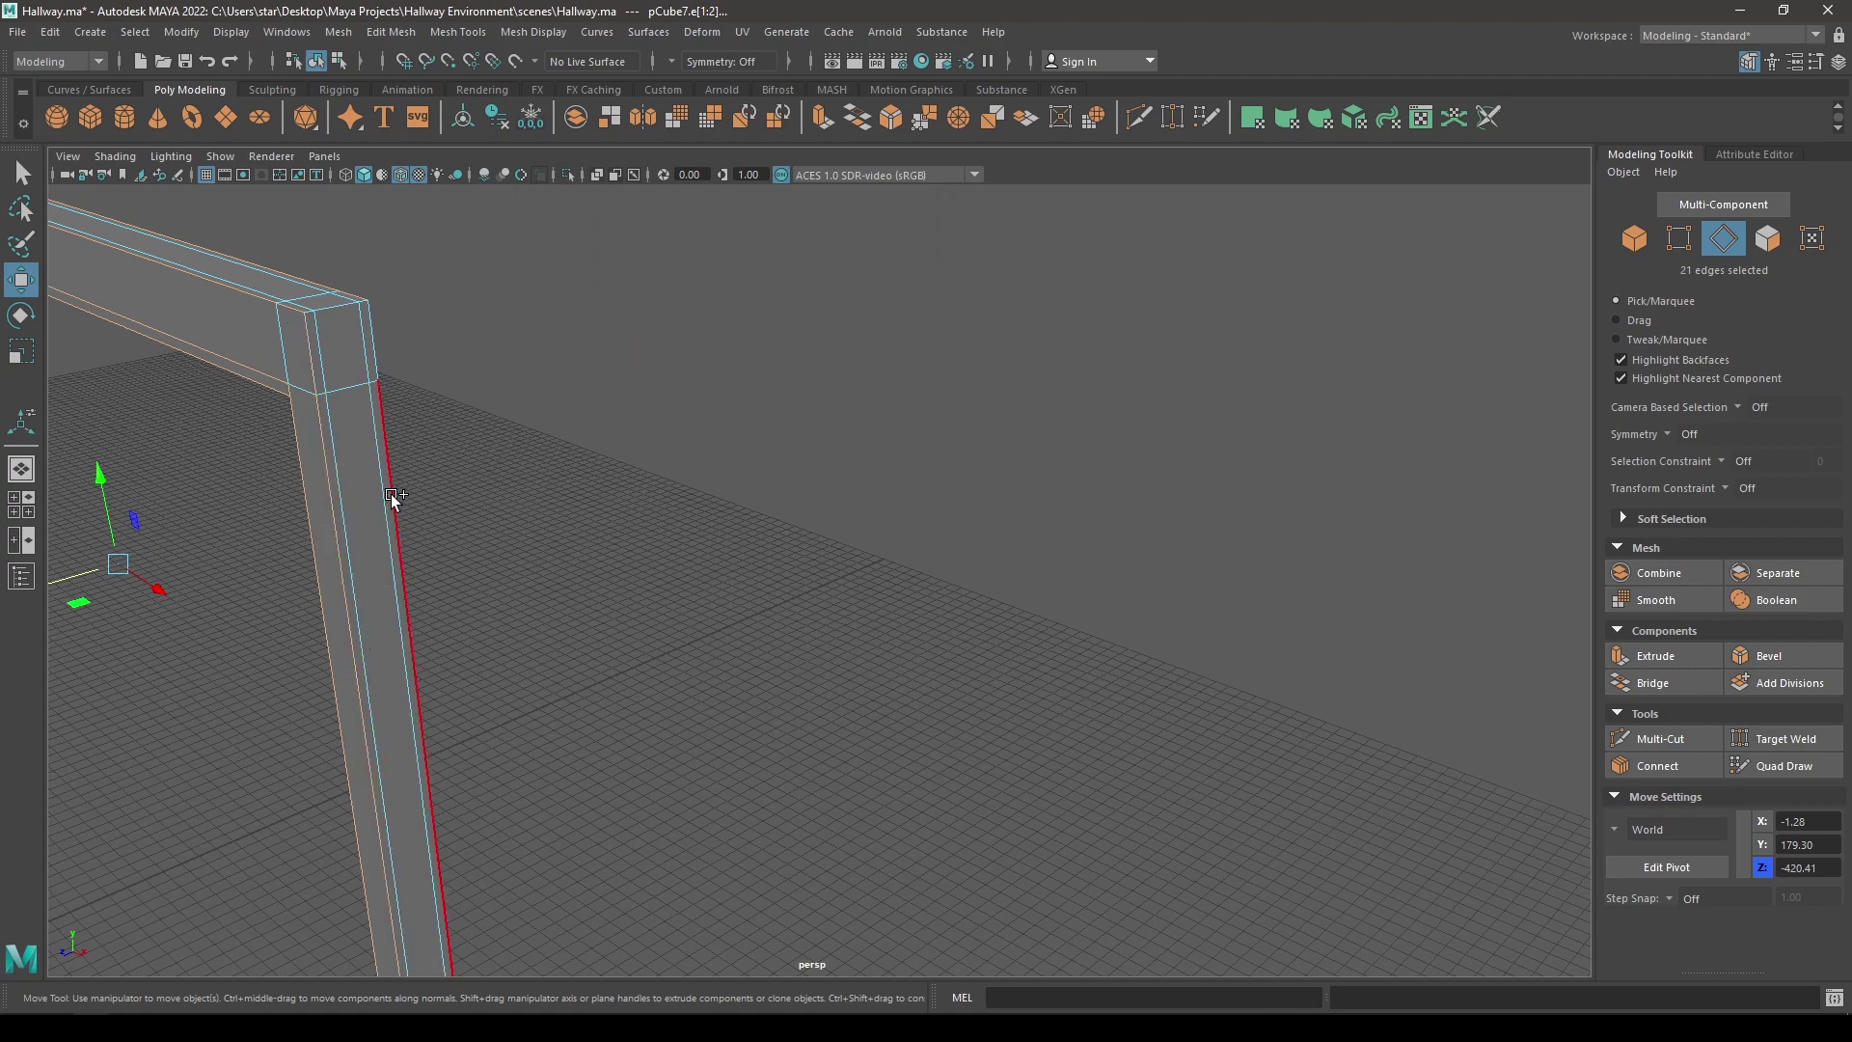
alt+drag(346, 331, 388, 280)
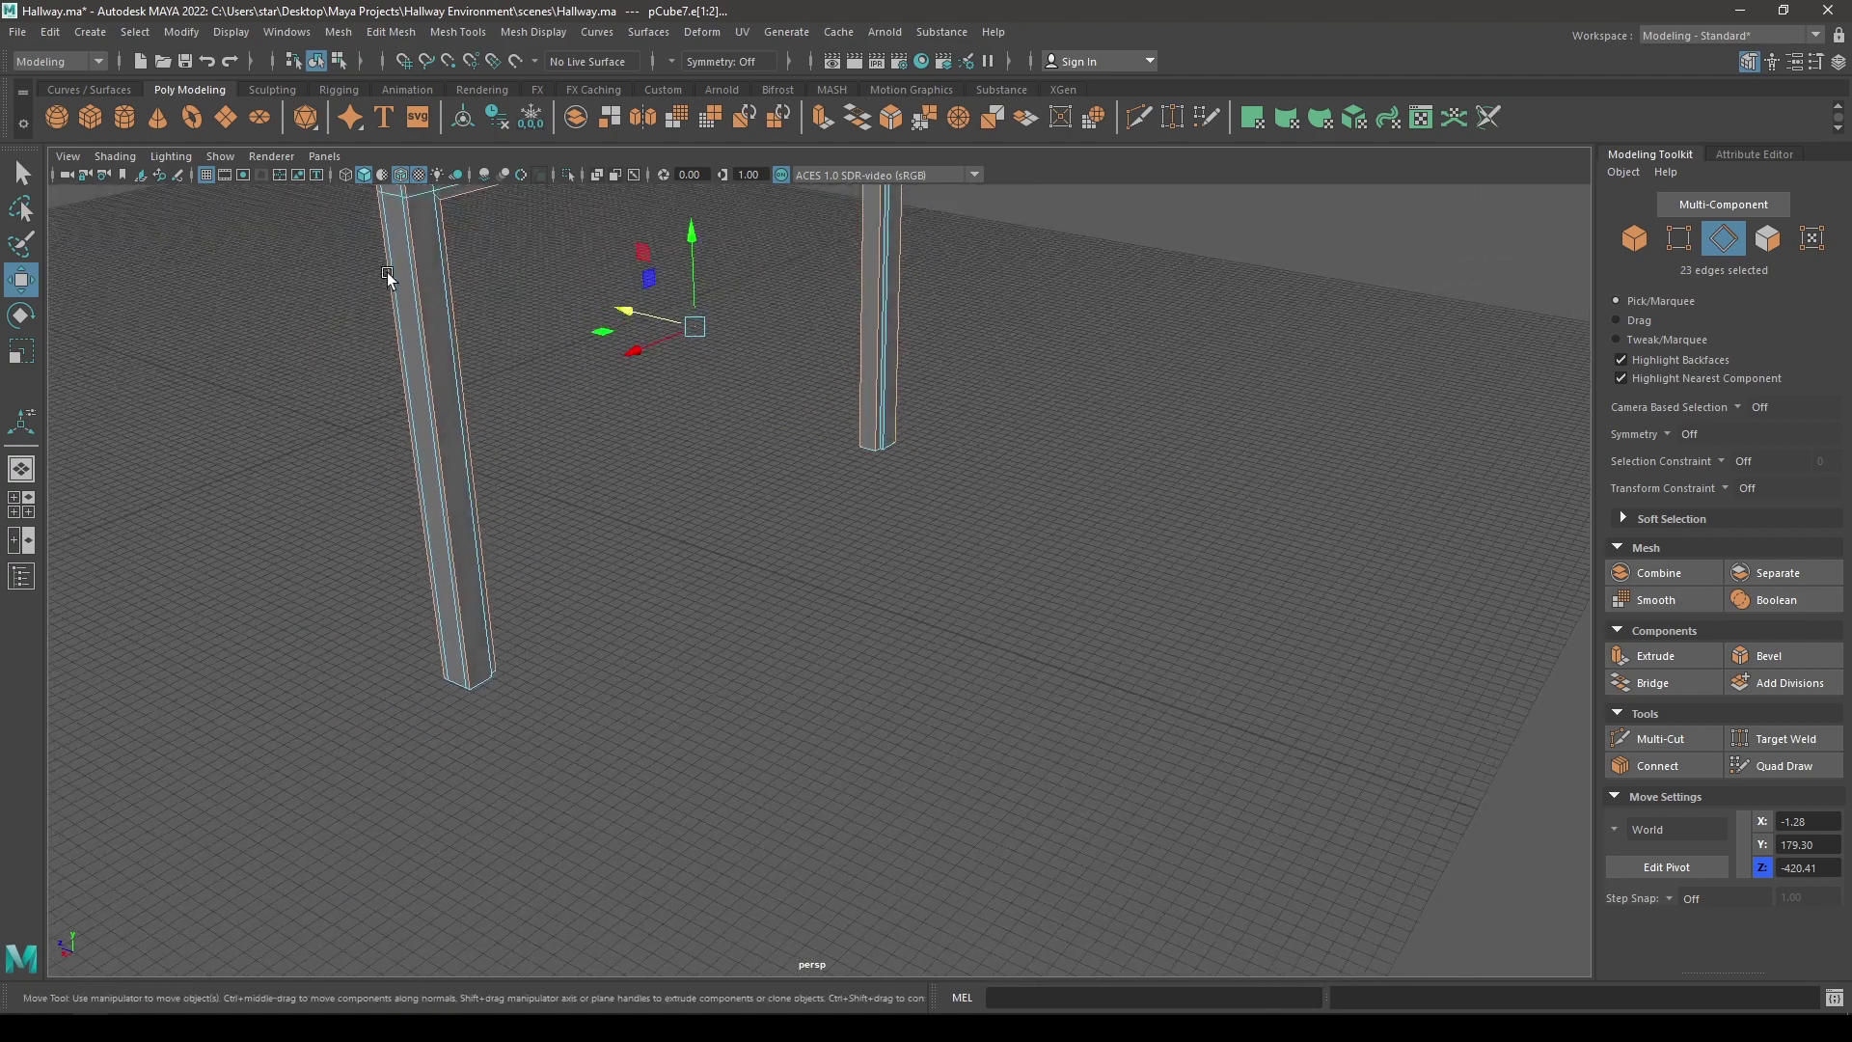
- Add the remaining long outer edges of both posts to the edge selection
alt+middle_drag(388, 281, 678, 856)
alt+drag(678, 855, 599, 721)
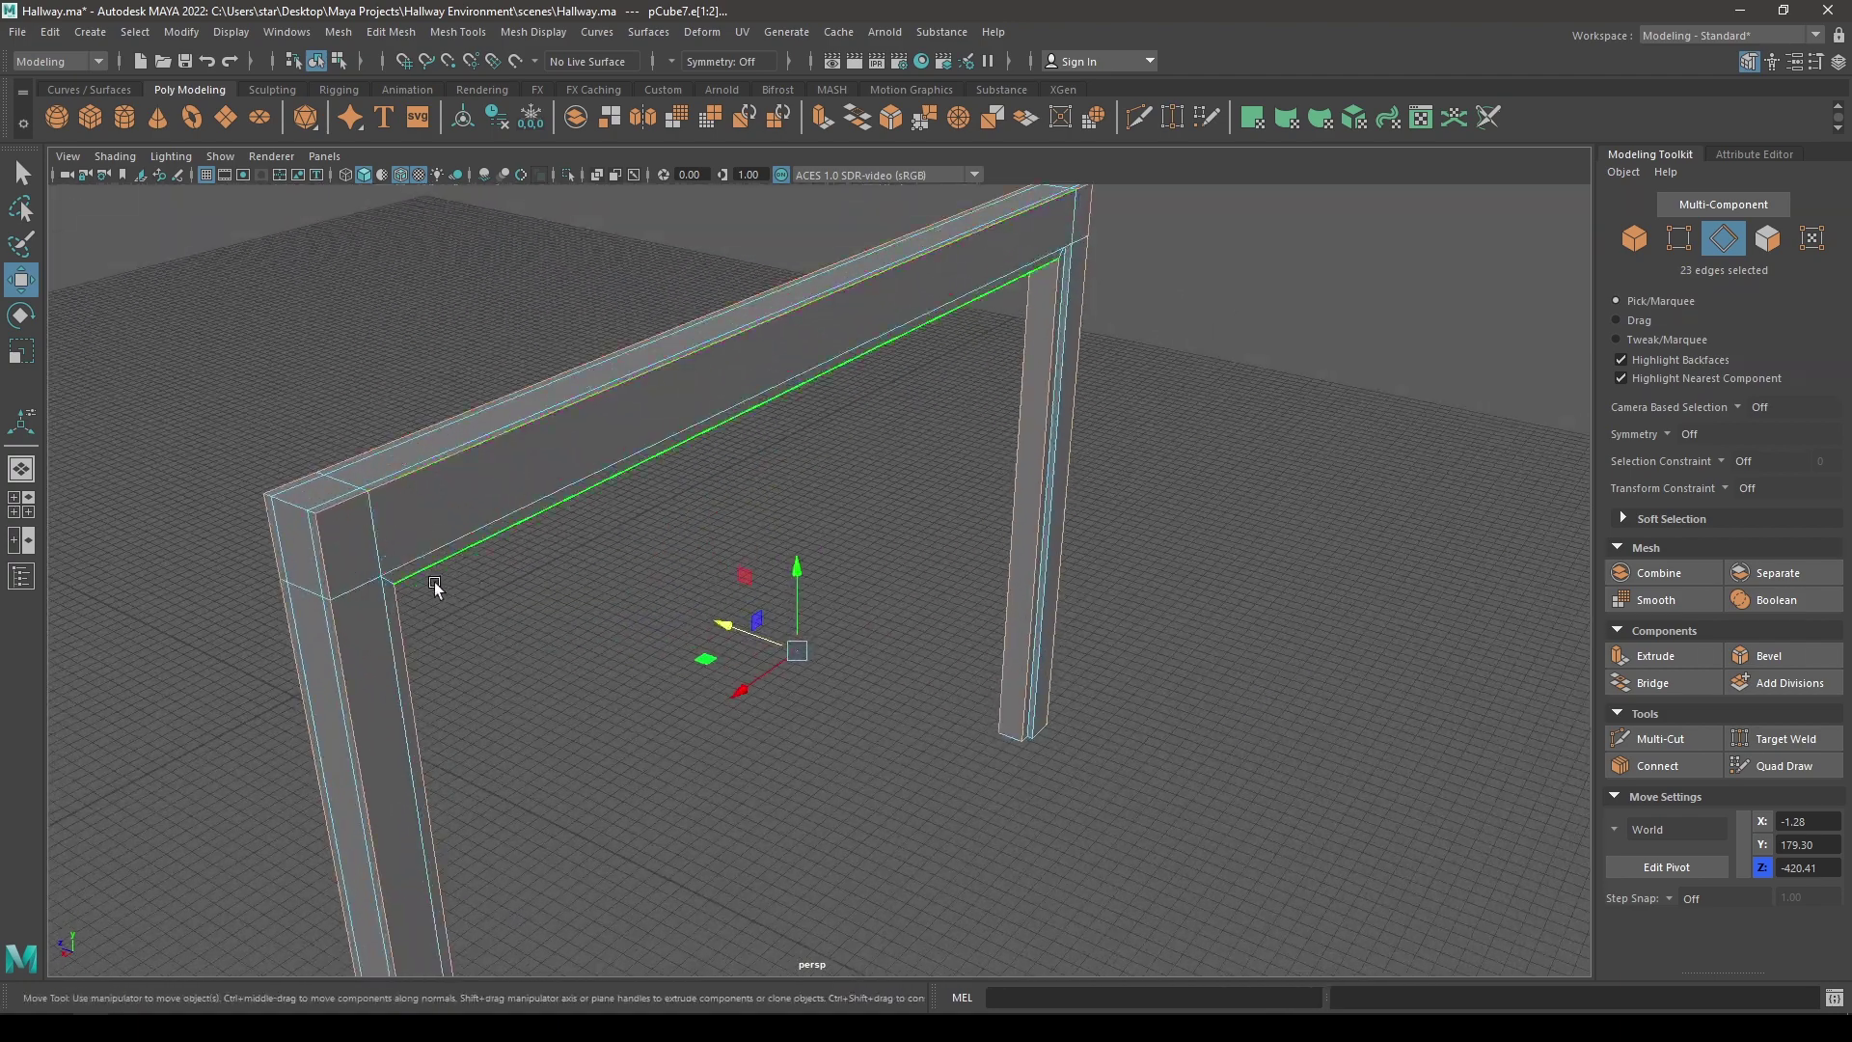
alt+drag(425, 628, 638, 515)
scroll(556, 622, down, 5)
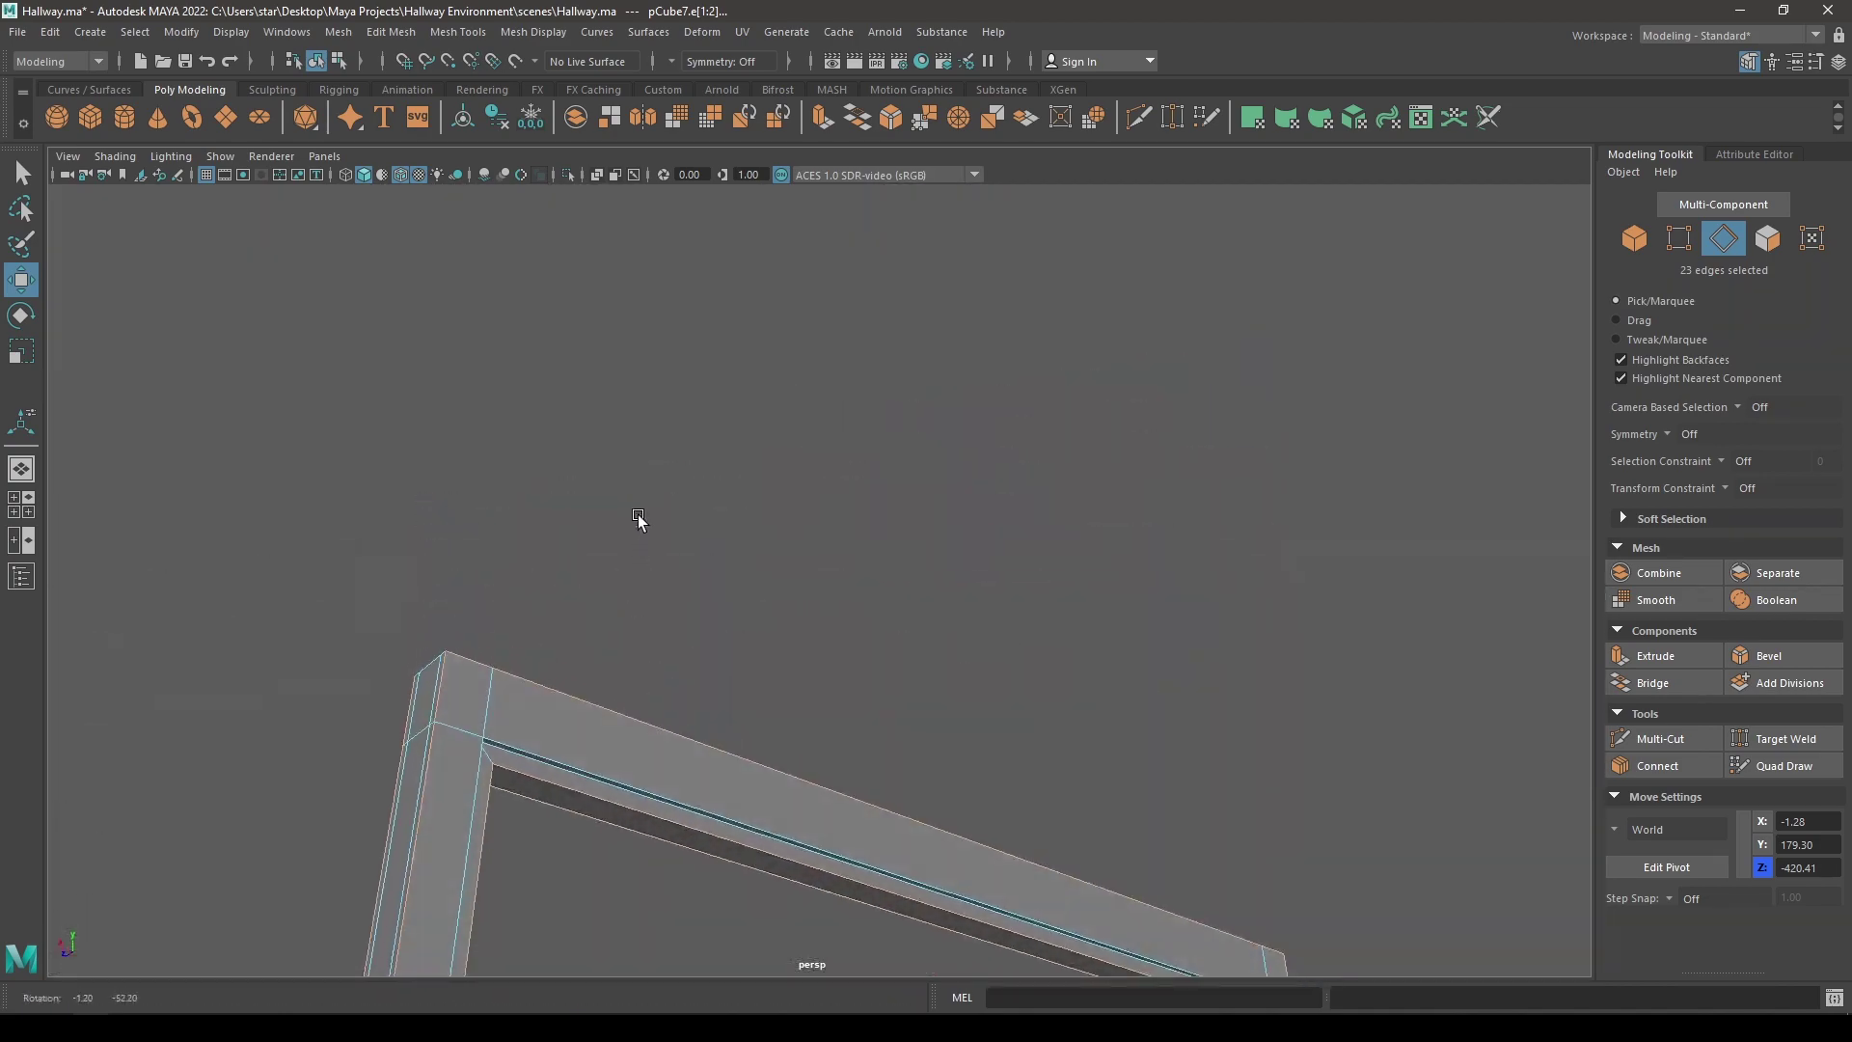
shift+click(457, 757)
alt+drag(1157, 768, 1136, 819)
alt+middle_drag(1136, 819, 993, 634)
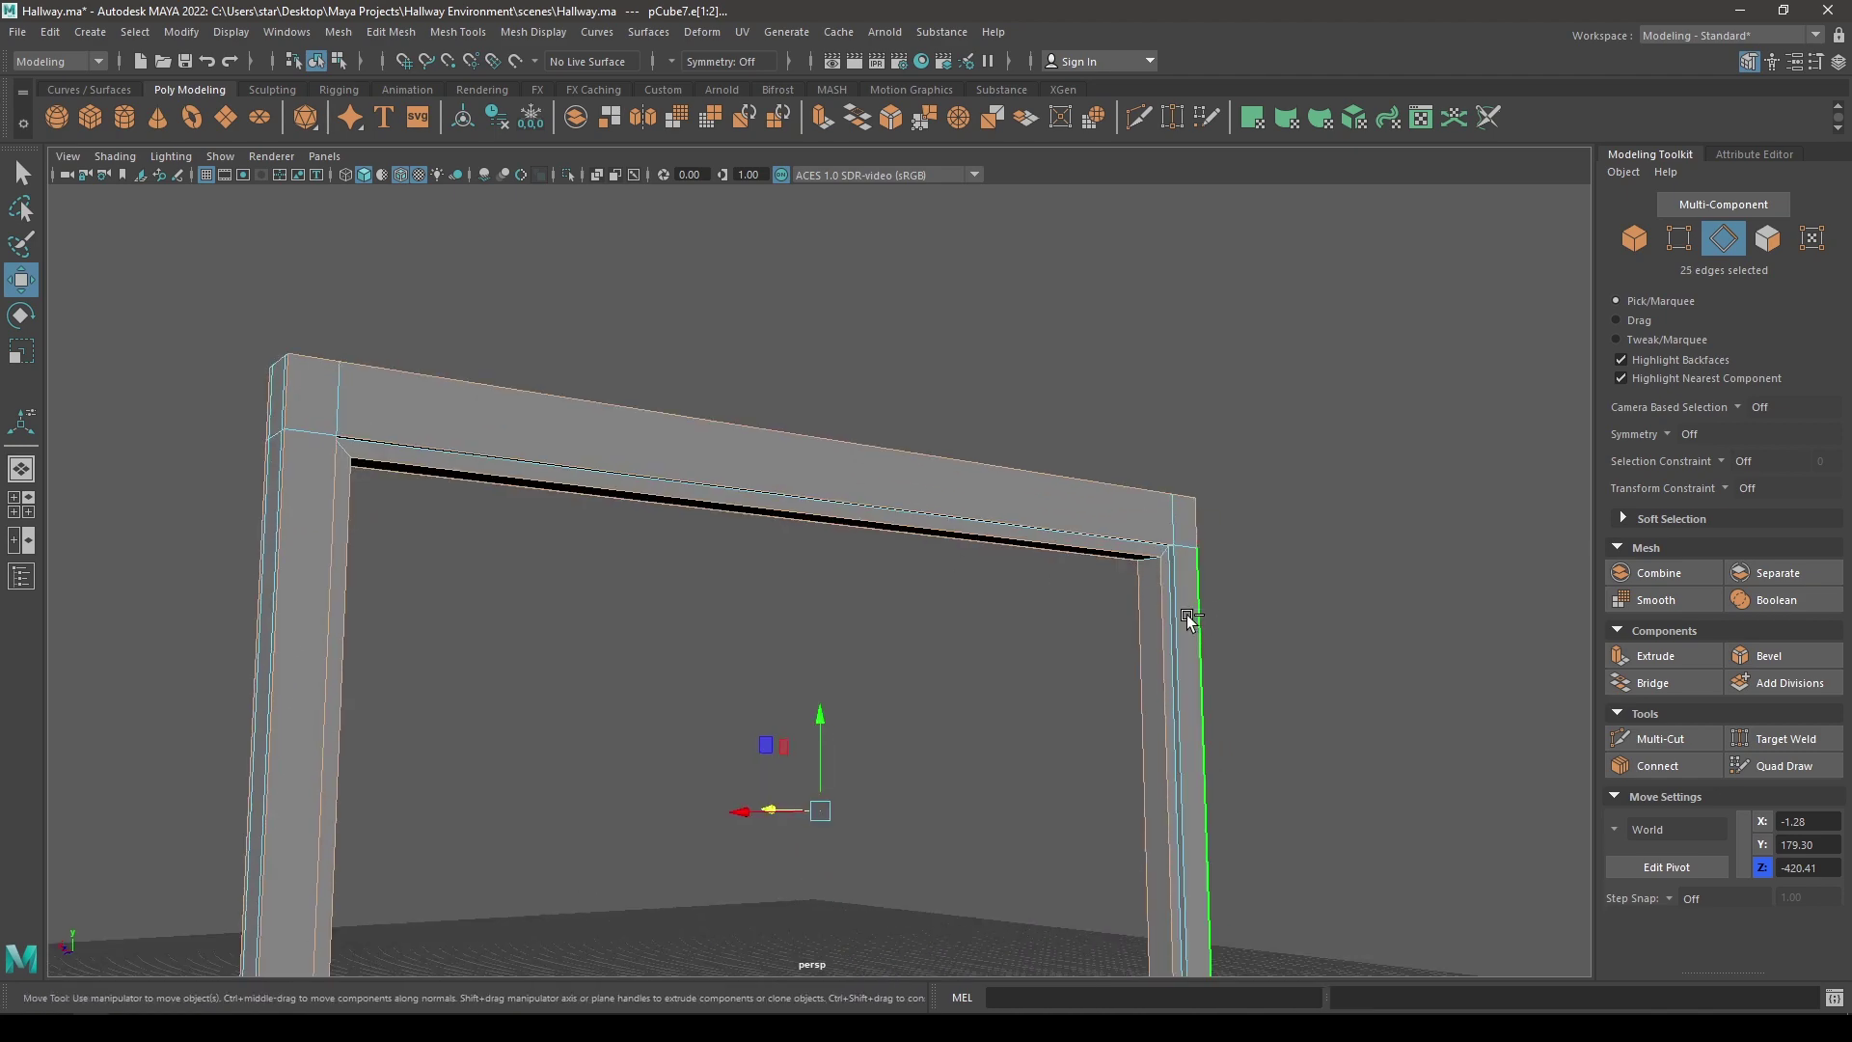
shift+click(1188, 618)
key(f)
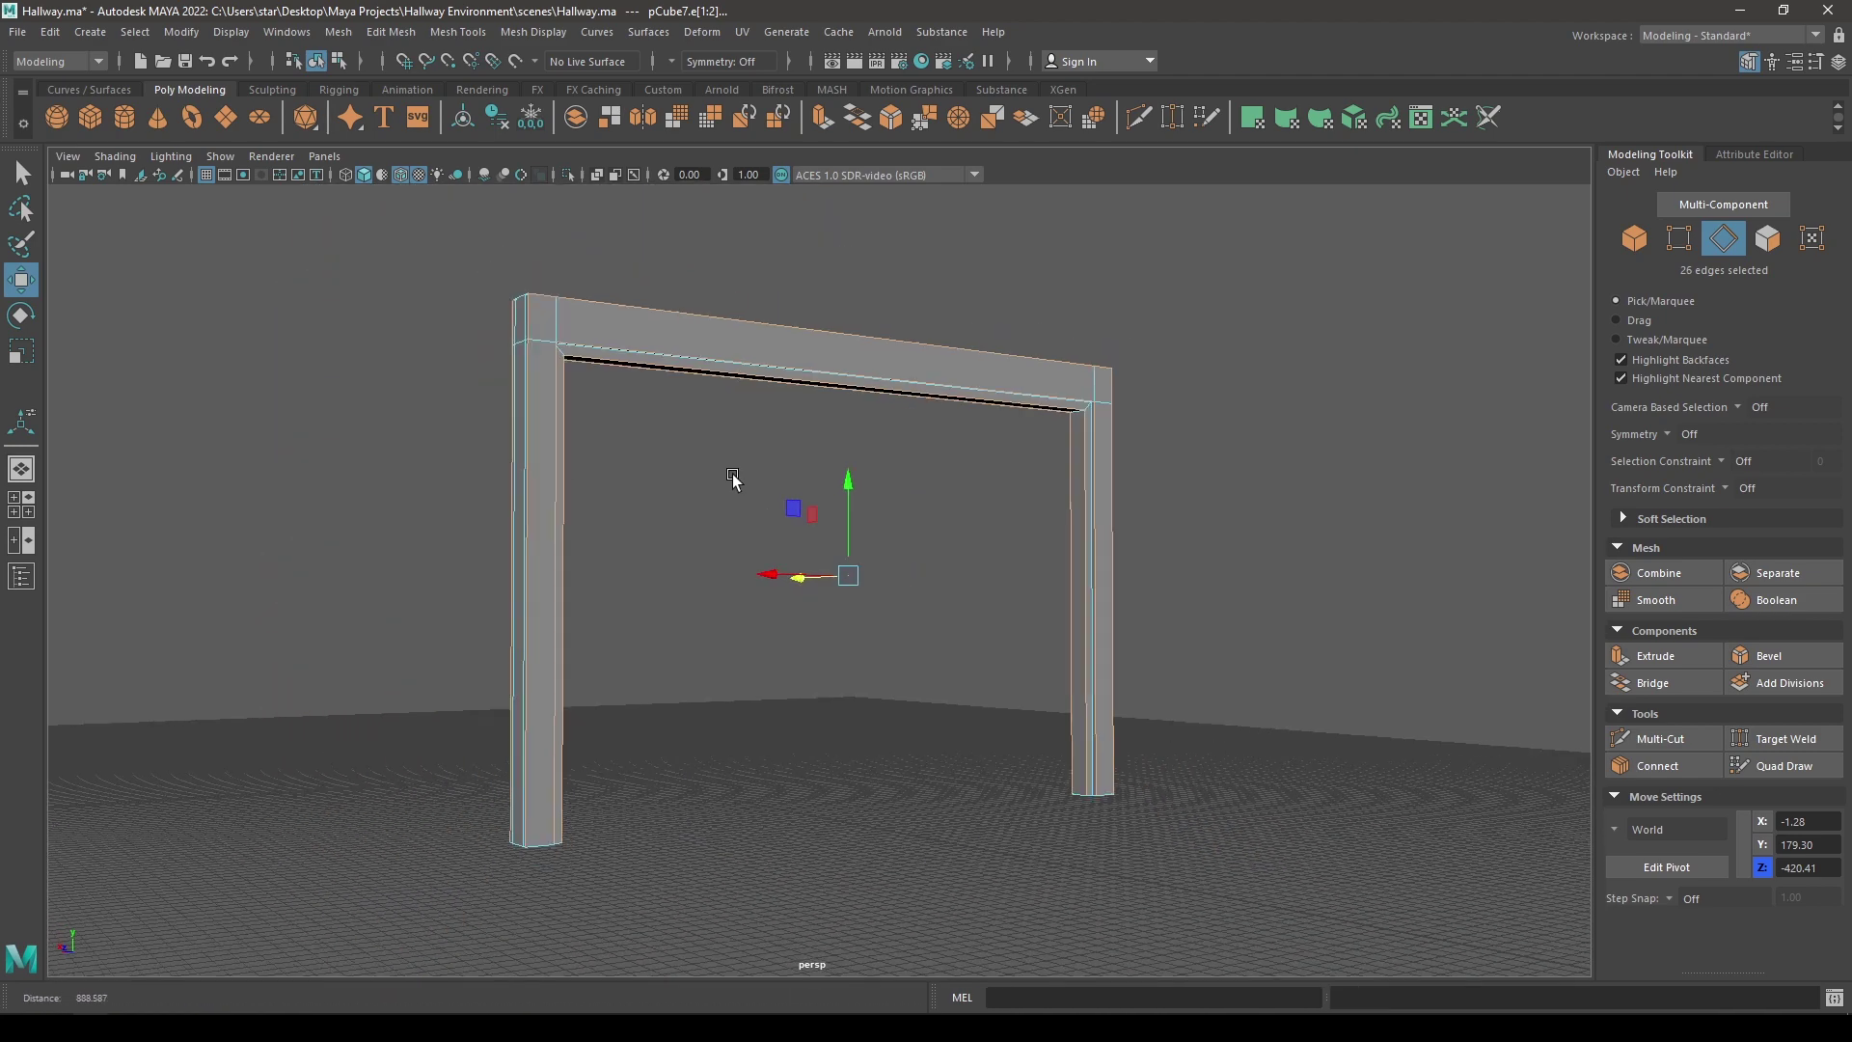
- Add the edges closing off the beam's end at the outer top corner to the selection
alt+drag(733, 478, 1044, 725)
alt+middle_drag(1044, 725, 871, 866)
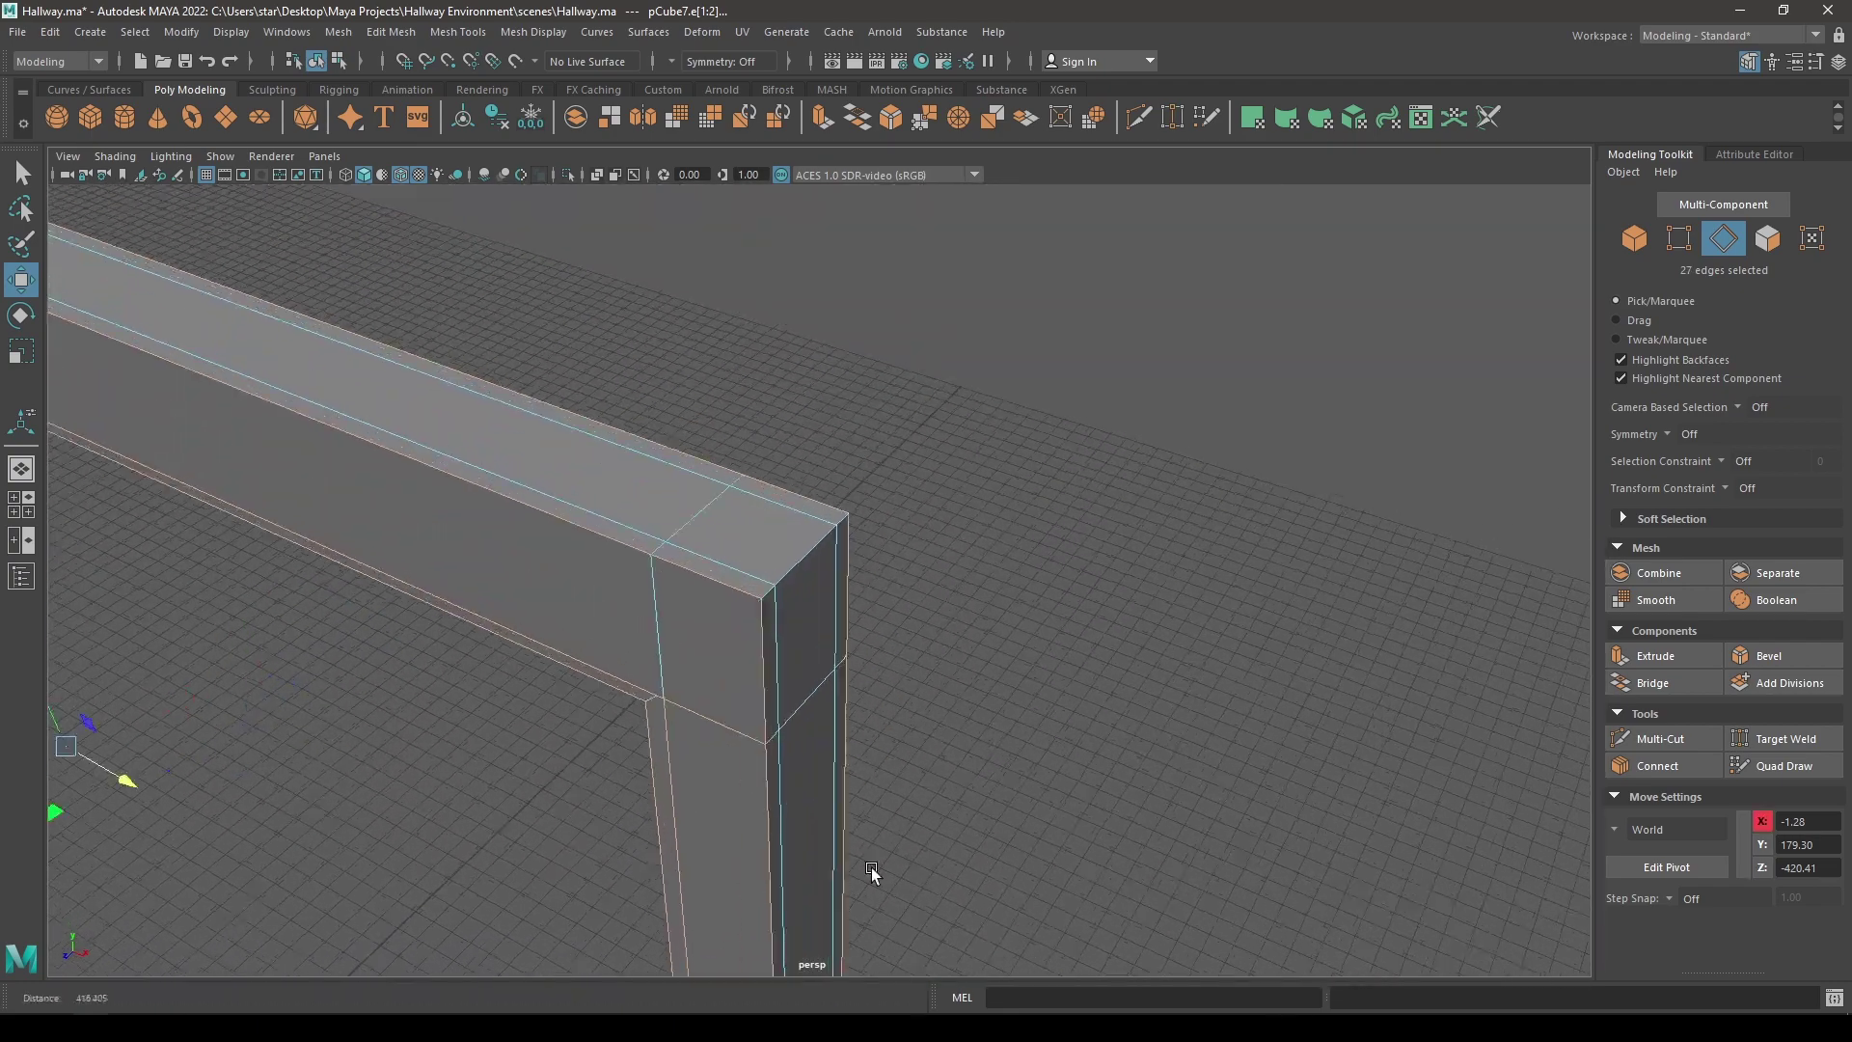
shift+double_click(794, 565)
alt+drag(569, 521, 724, 458)
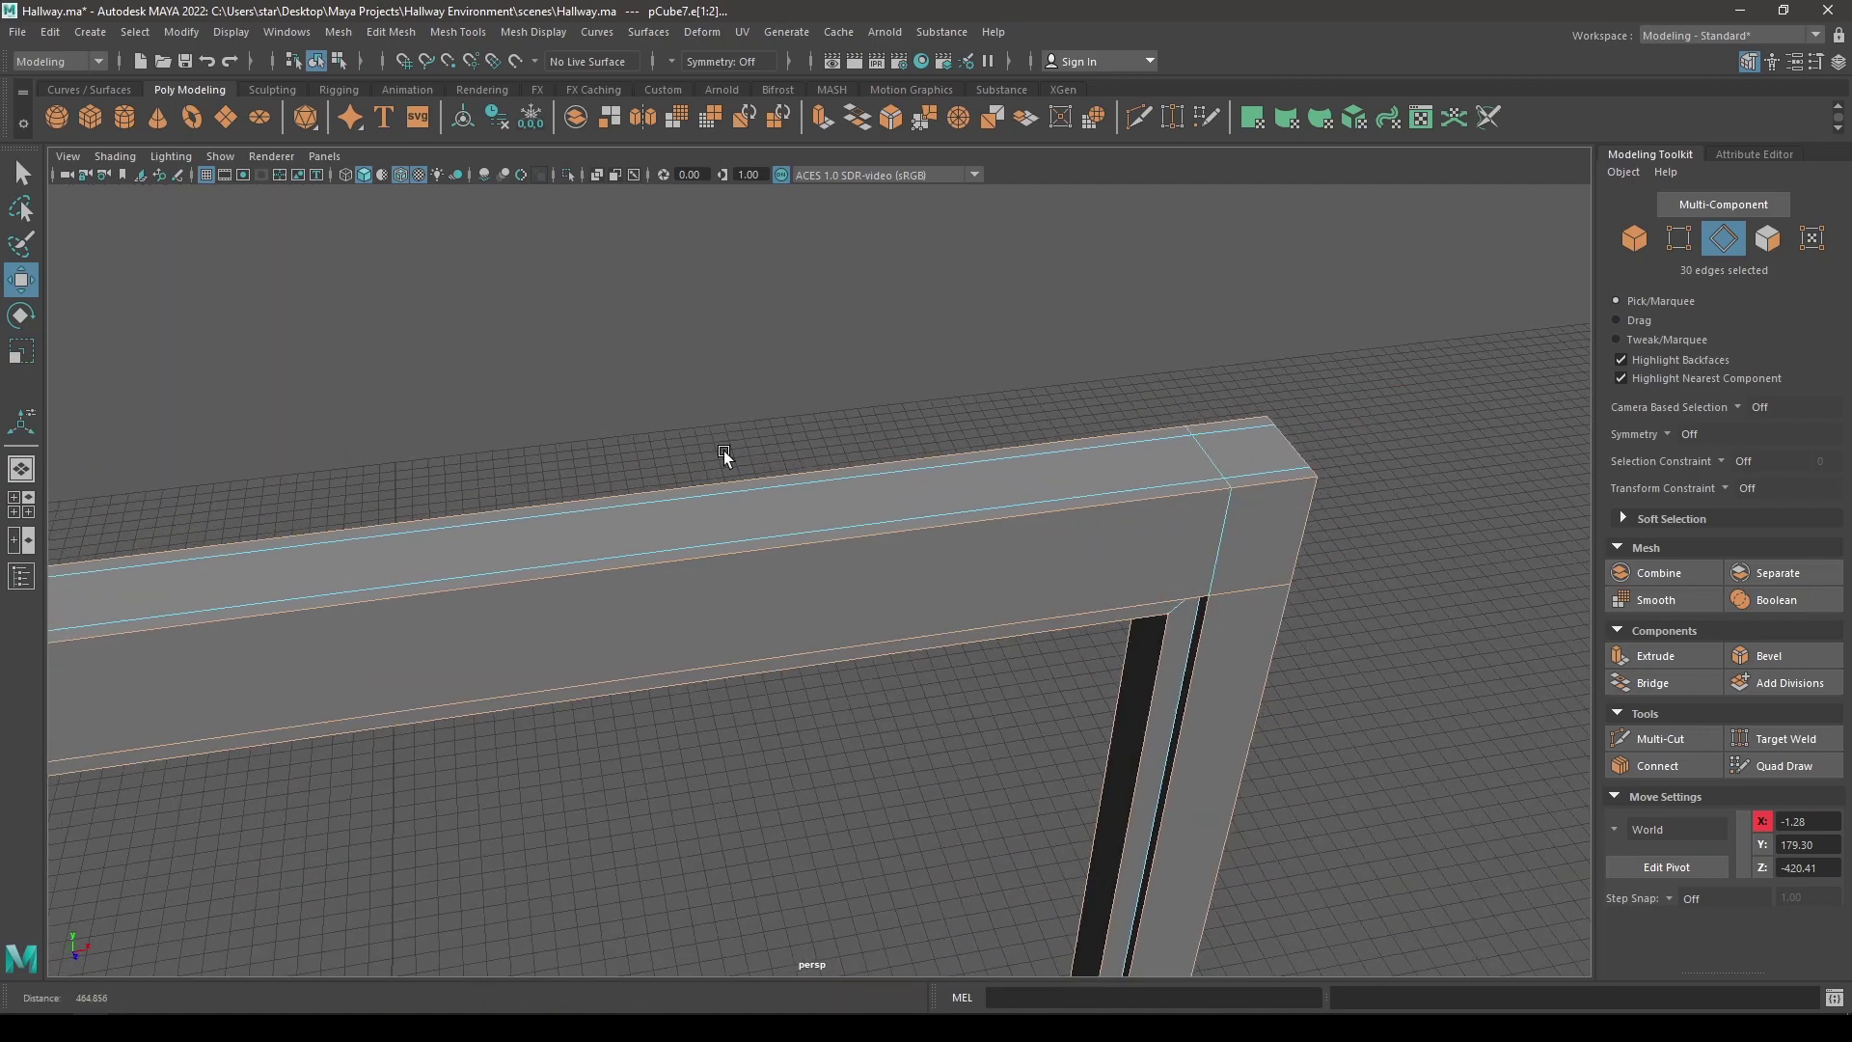
alt+middle_drag(723, 458, 930, 688)
alt+drag(781, 680, 879, 548)
- Bevel the selected frame edges with a fraction of 0.3 and 2 segments
shift+right_drag(880, 548, 943, 544)
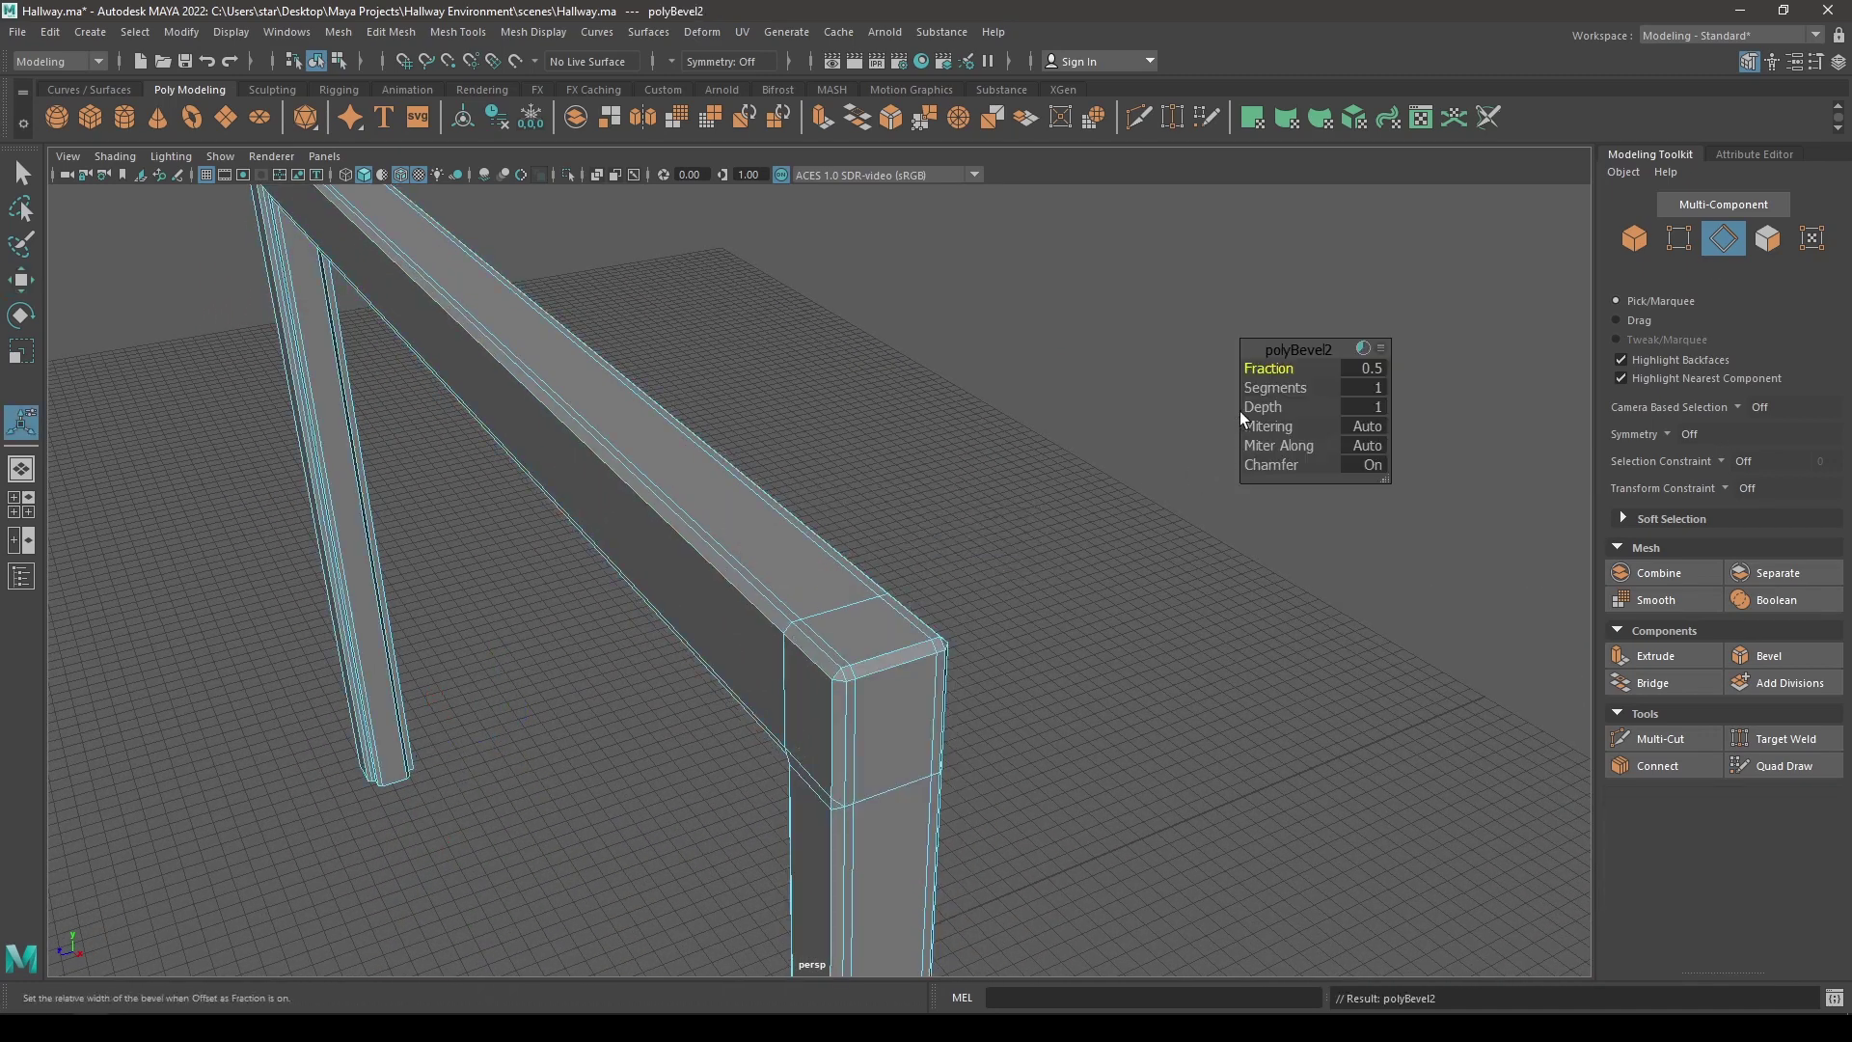
drag(1321, 388, 1265, 374)
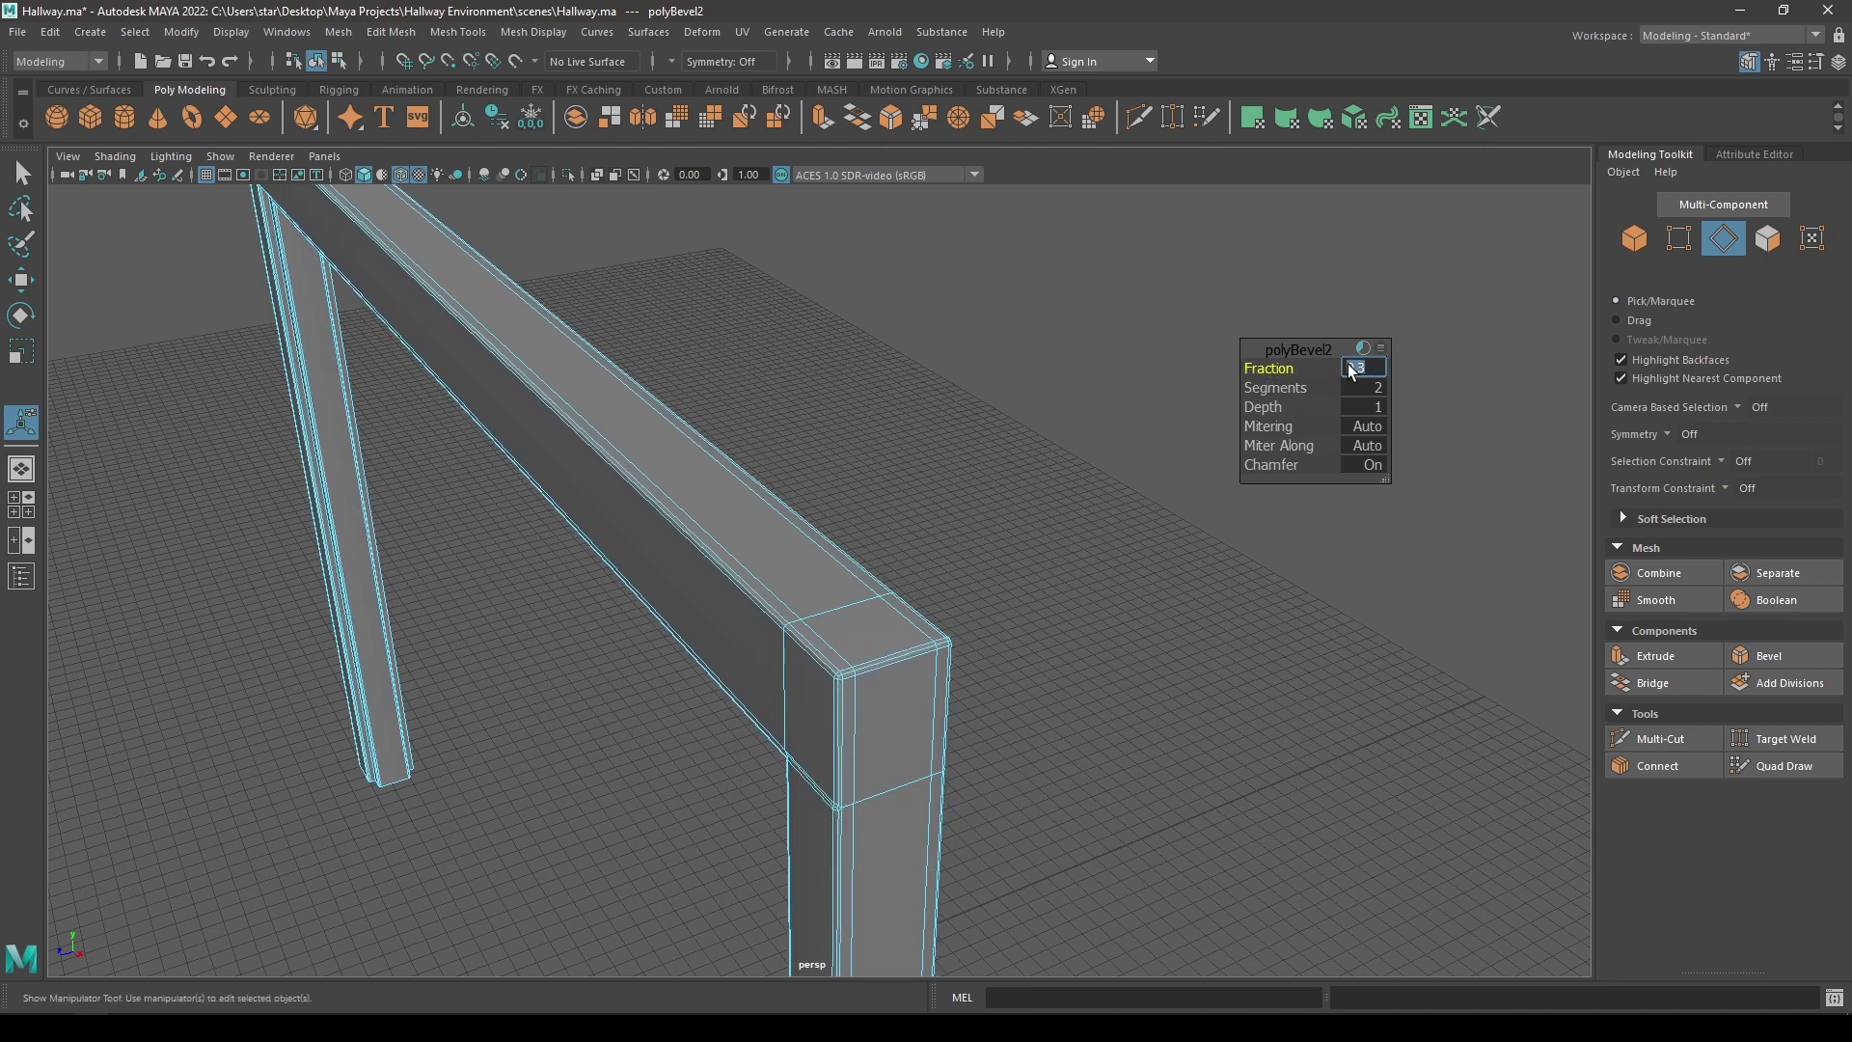
key(Return)
- Select the edge loop along the beam's top and down the post, and return to object mode with nothing selected
key(w)
right_drag(1154, 418, 1136, 327)
double_click(836, 634)
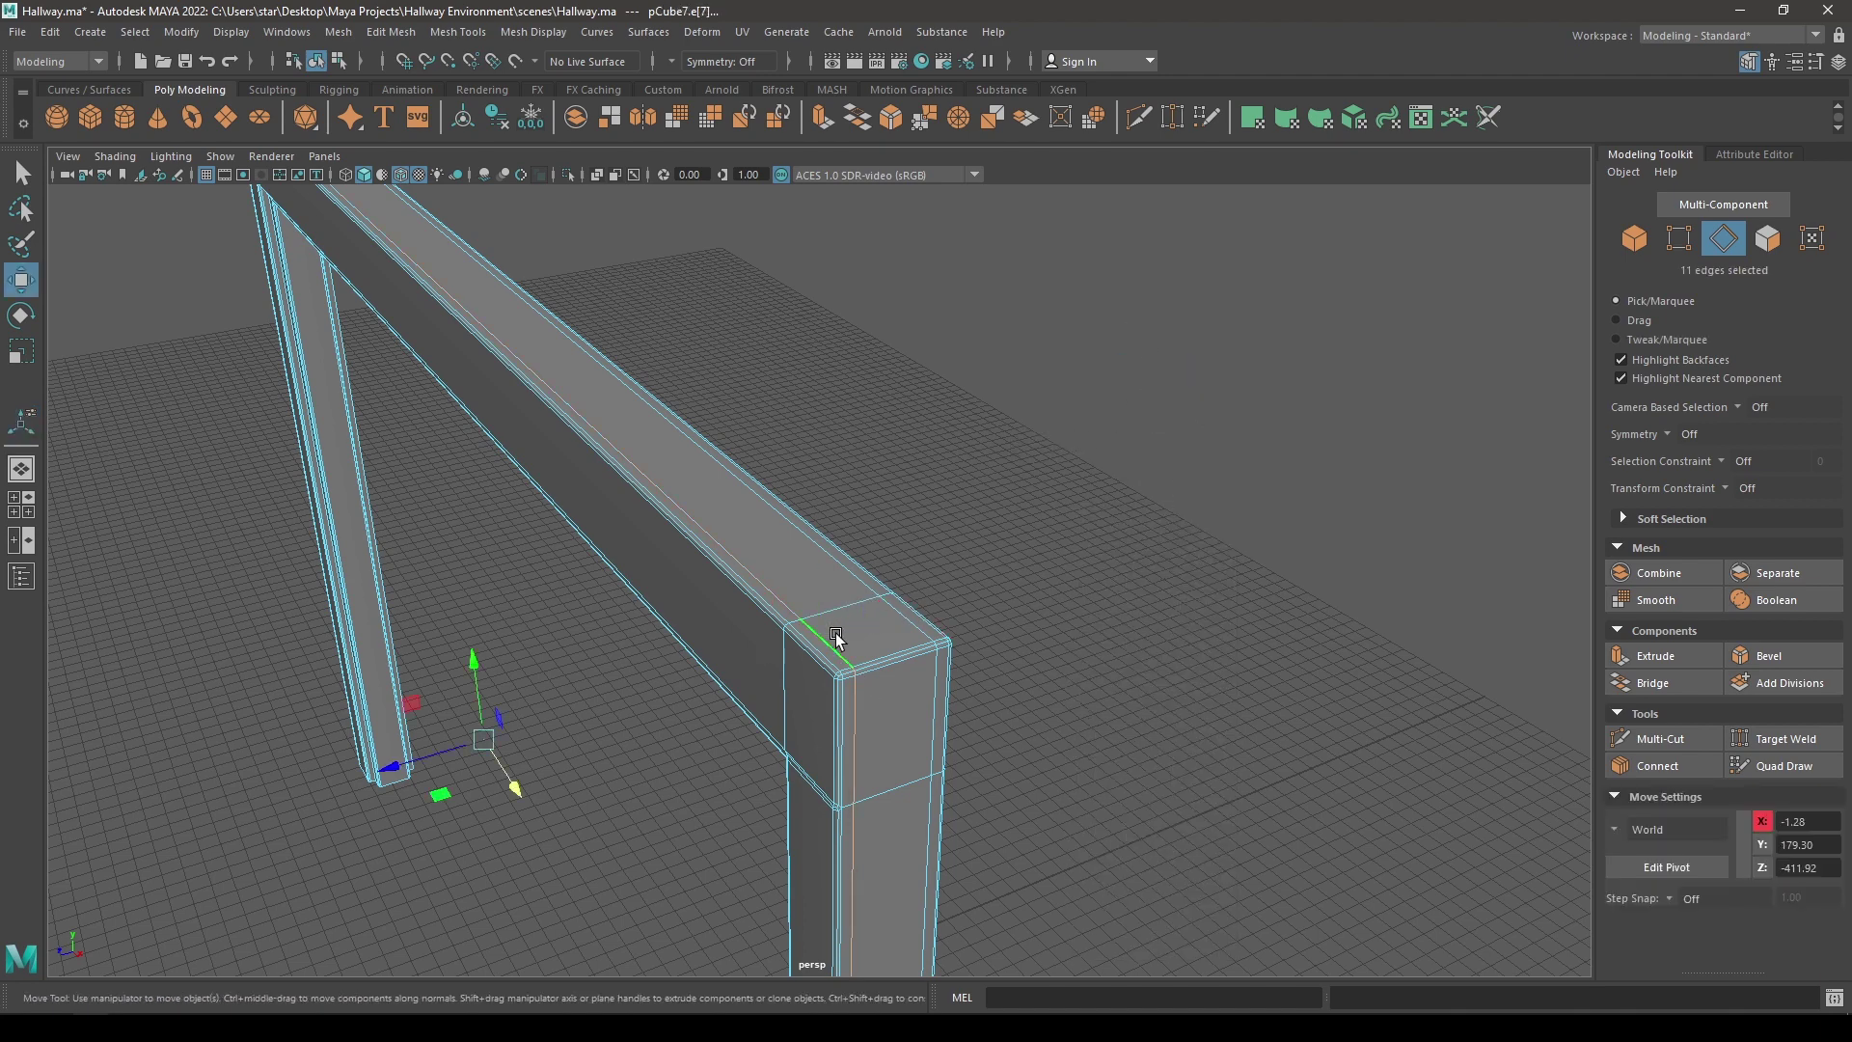
shift+right_drag(825, 441, 596, 519)
right_drag(824, 426, 941, 390)
click(1045, 604)
- Turn off the wireframe overlay and examine the bevelled edges and inner corners of the frame
alt+drag(928, 530, 1197, 473)
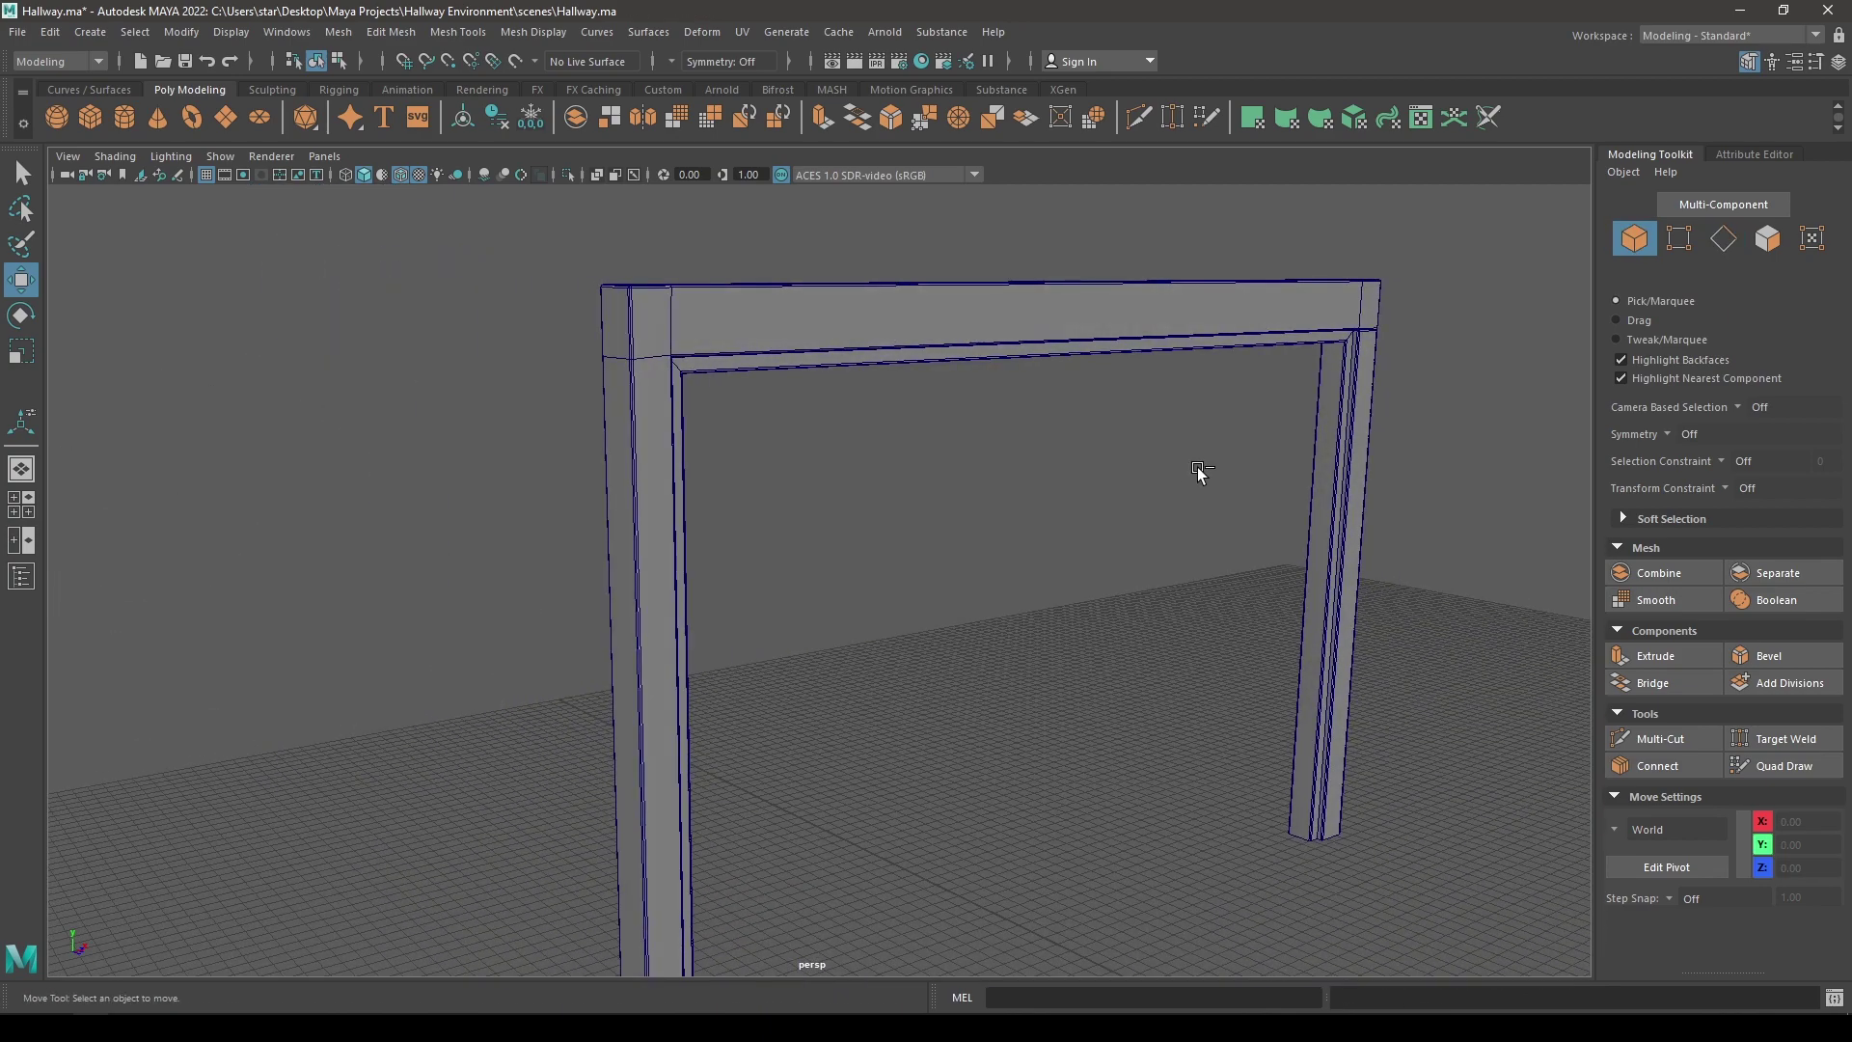
alt+drag(1154, 571, 911, 596)
click(399, 179)
mouse_move(636, 357)
alt+mouse_down()
mouse_move(681, 395)
mouse_move(824, 652)
mouse_move(740, 637)
alt+mouse_up()
scroll(825, 666, up, 2)
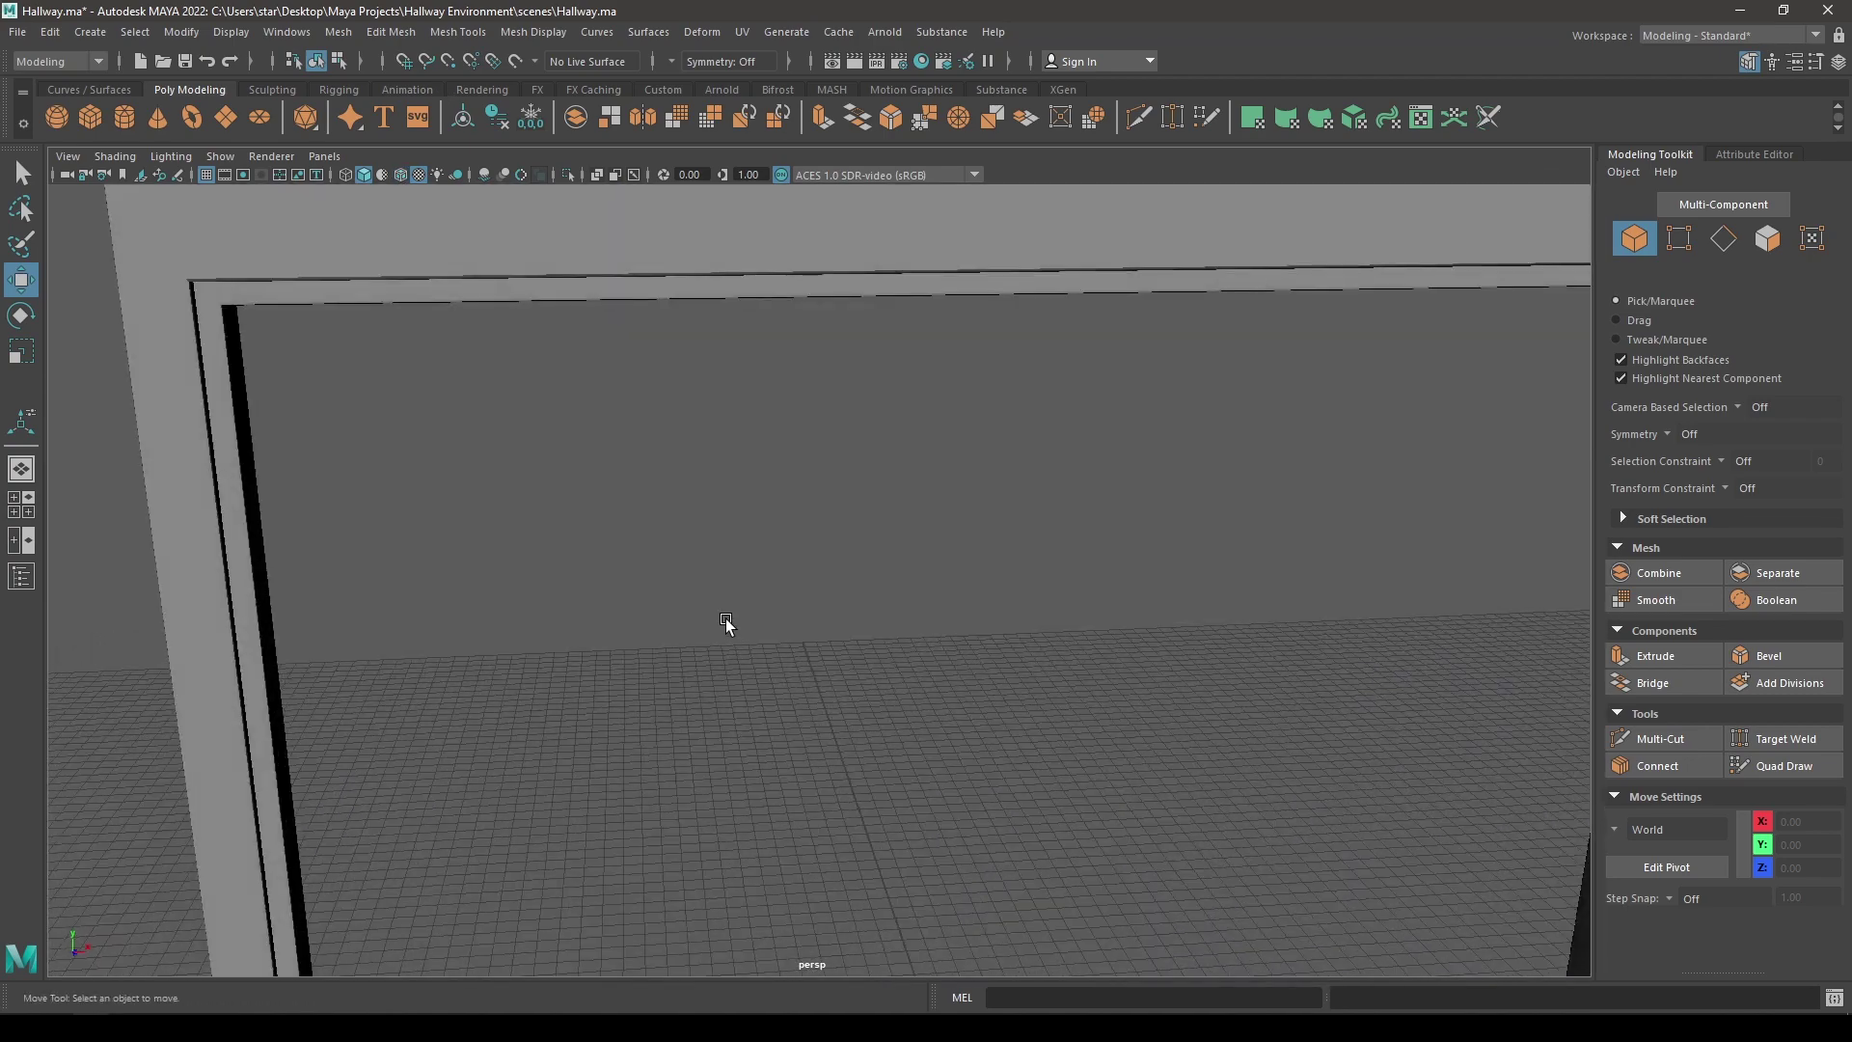
- Unhide the rest of the hallway scene, check the frame from inside, and turn the wireframe overlay back on
key(ctrl+shift+h)
scroll(723, 540, down, 8)
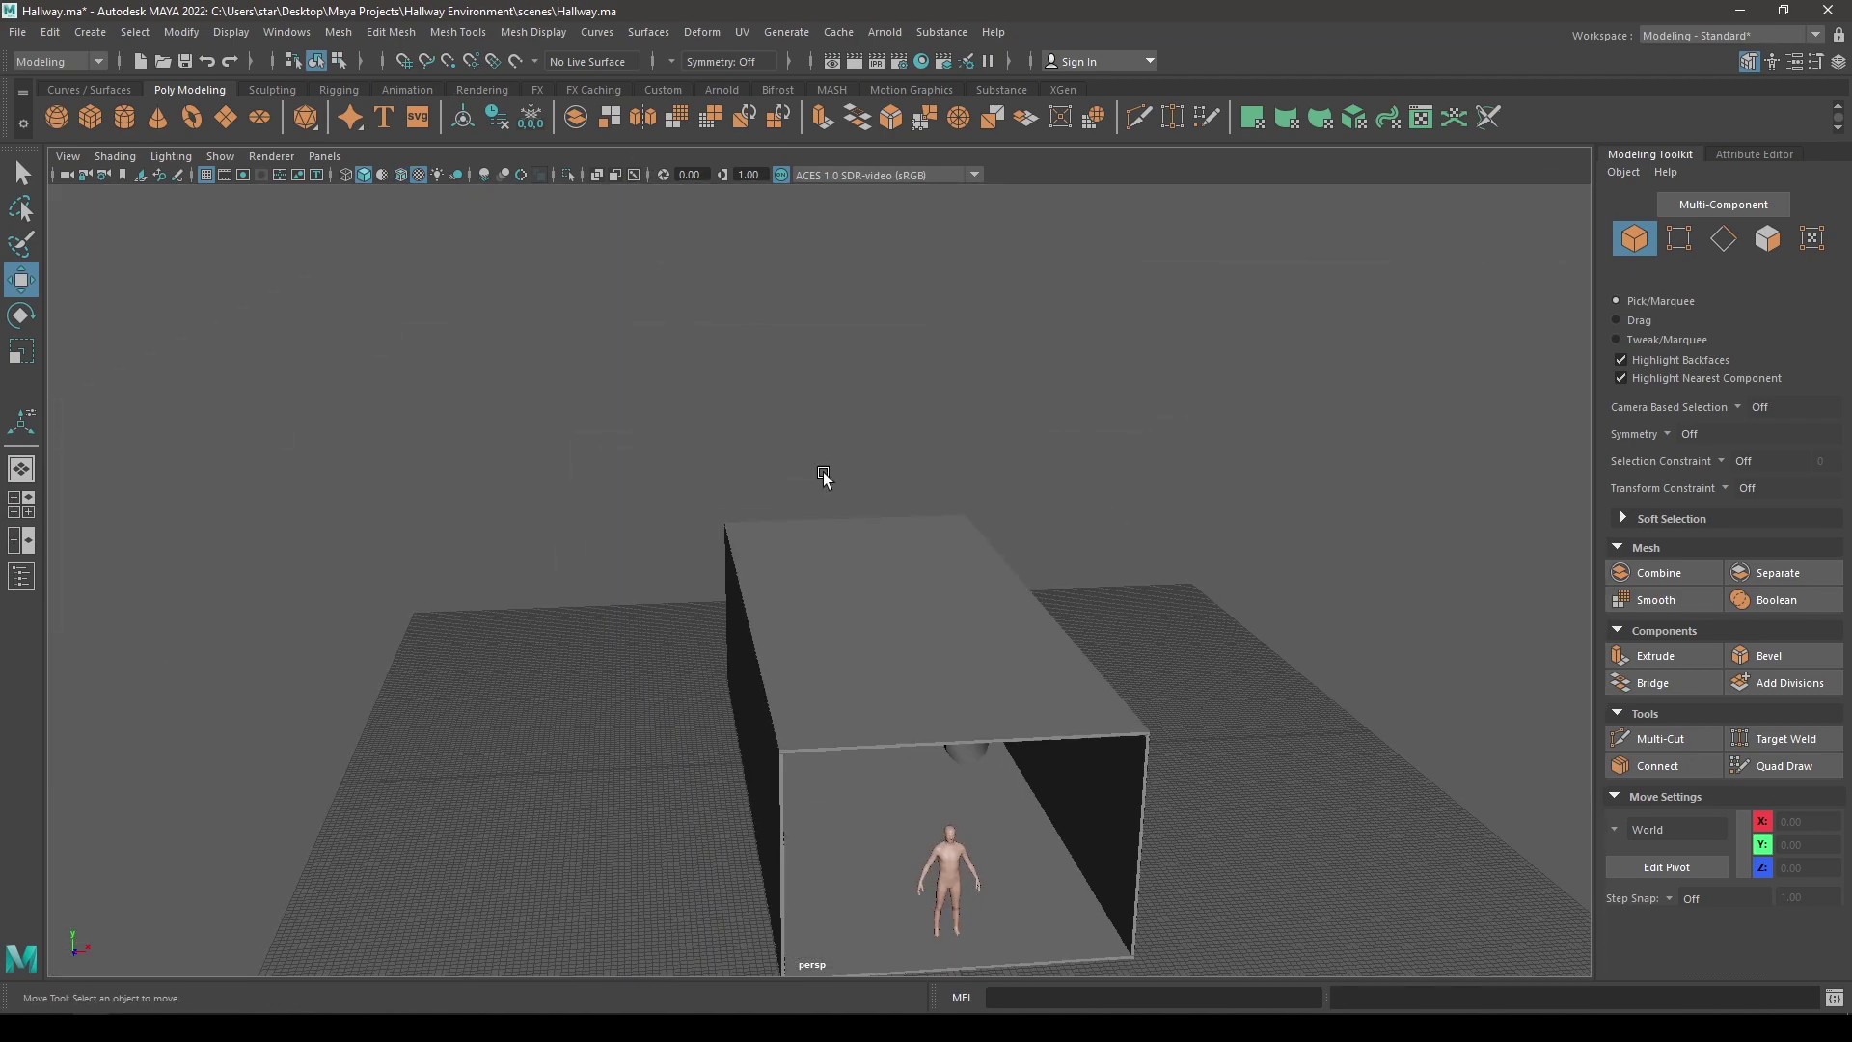
alt+drag(824, 472, 911, 744)
alt+right_drag(910, 744, 941, 858)
alt+drag(921, 723, 935, 790)
alt+right_drag(812, 504, 799, 694)
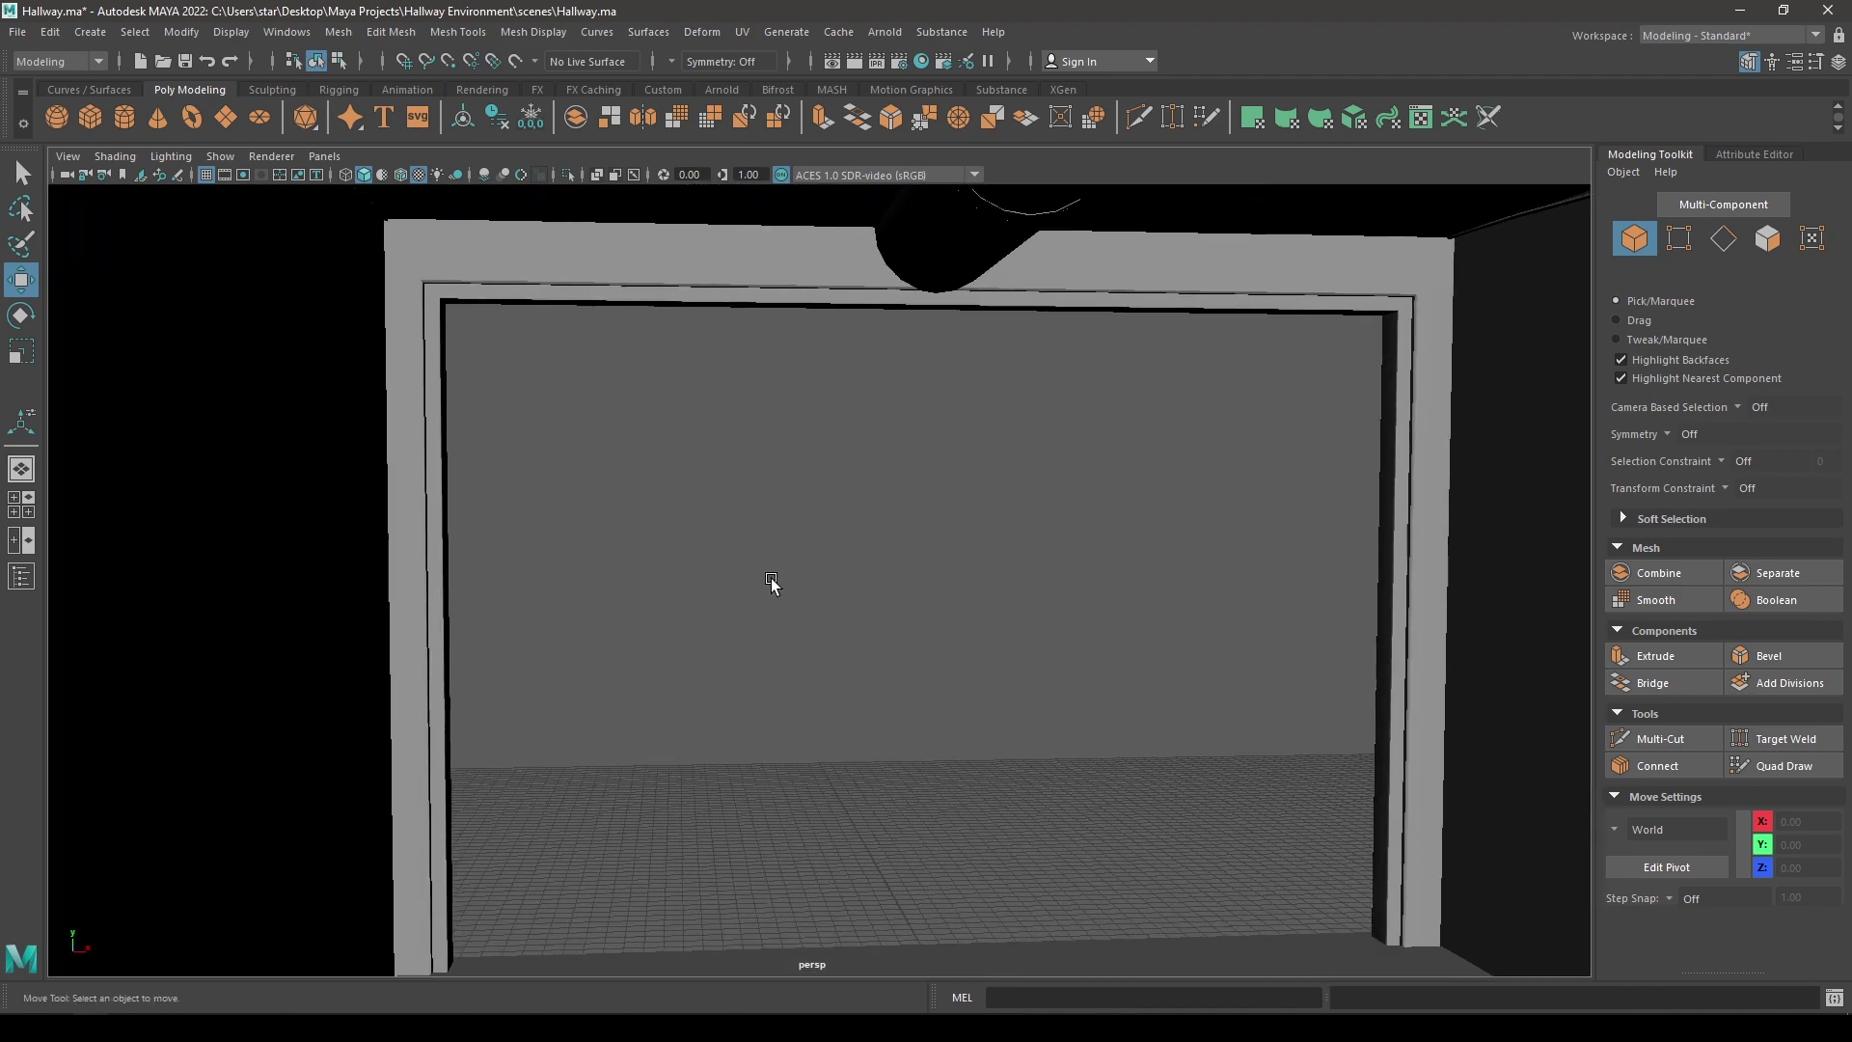
click(402, 174)
scroll(705, 526, down, 3)
alt+drag(667, 470, 866, 673)
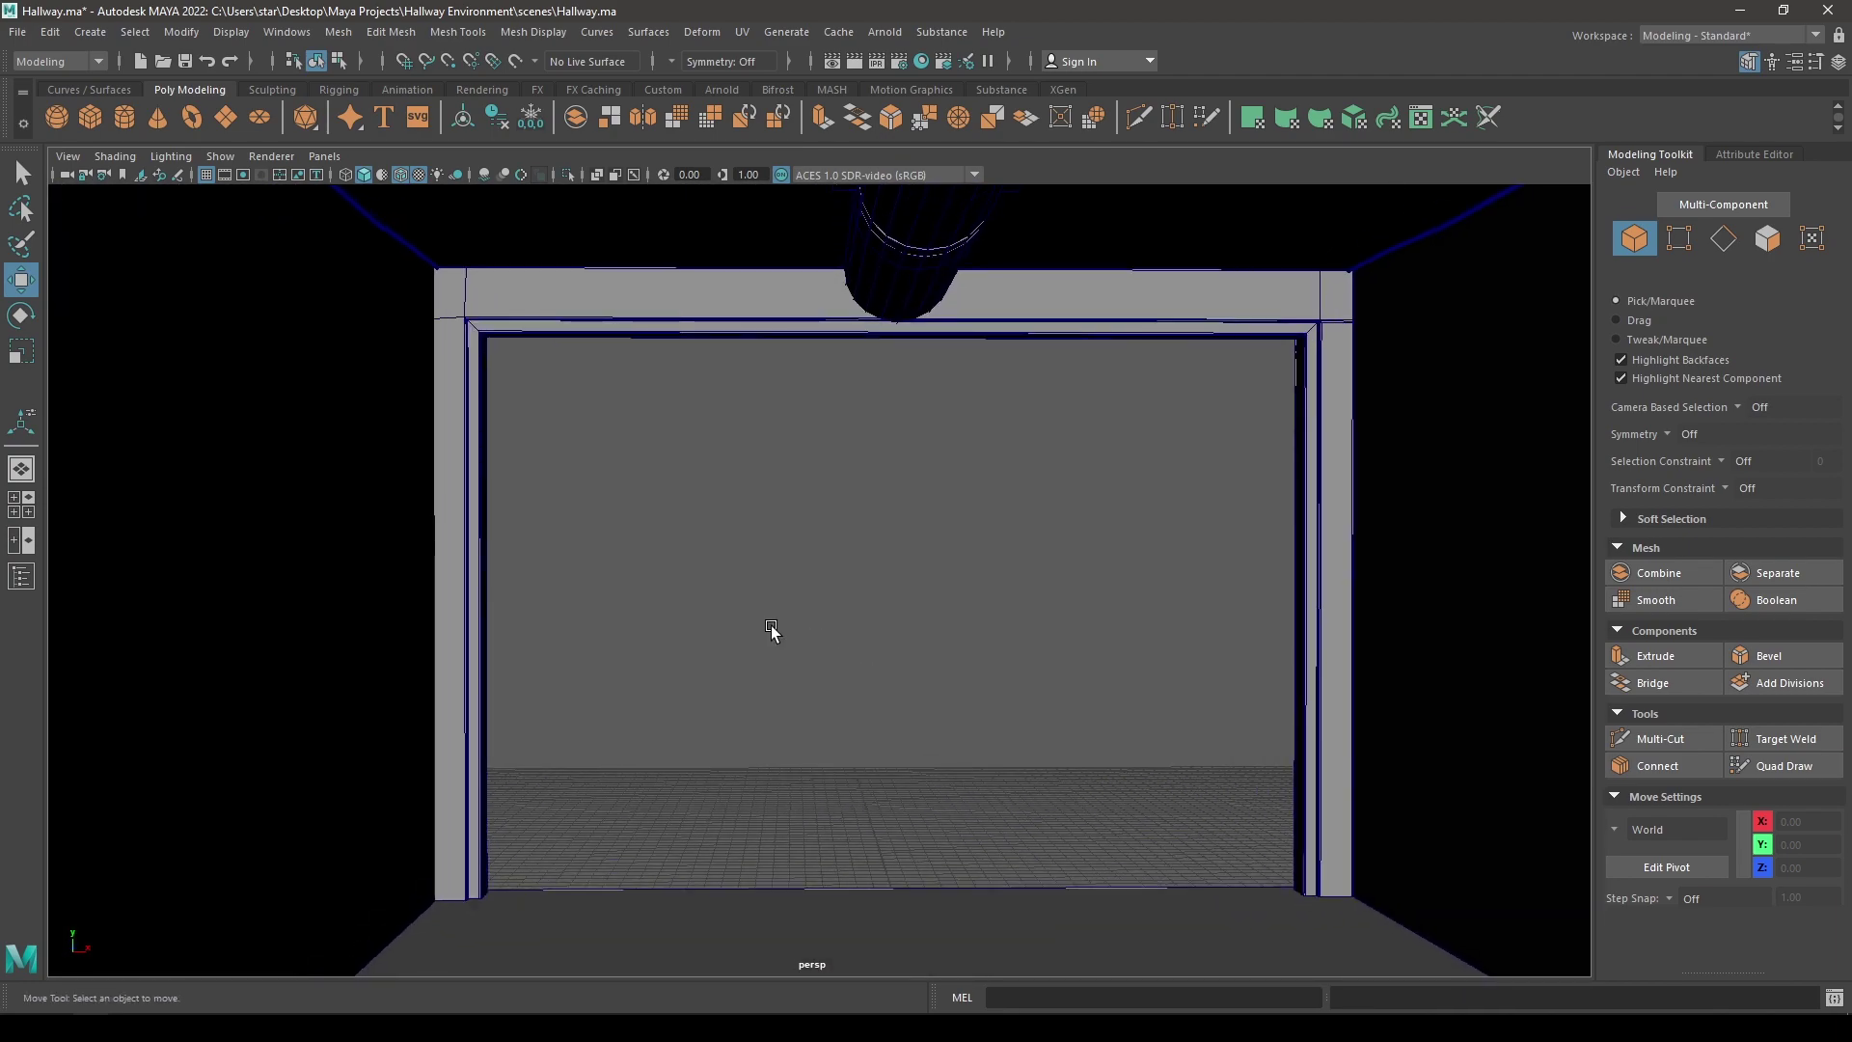
alt+drag(799, 621, 936, 569)
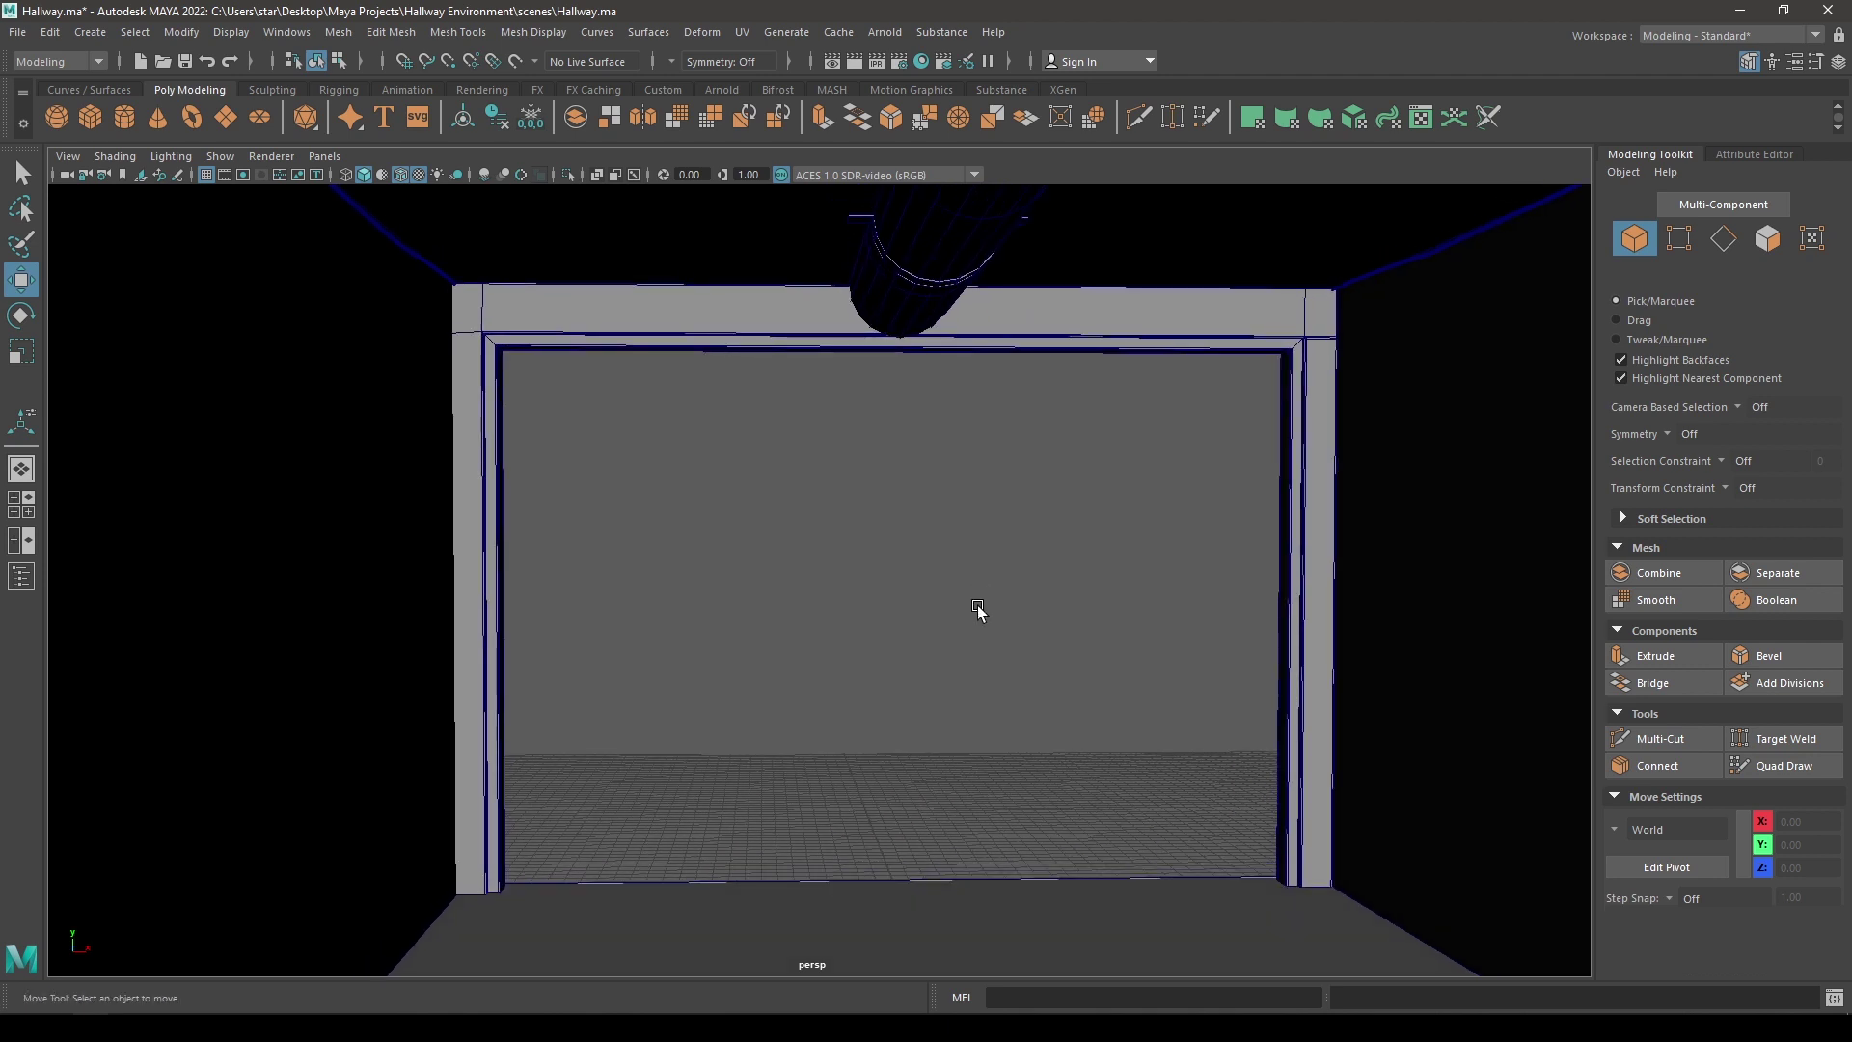
- Create a polygon cube and move it along Z to about -435.27 at the hallway's framed end
right_drag(914, 469, 897, 516)
key(f)
alt+right_drag(935, 721, 835, 413)
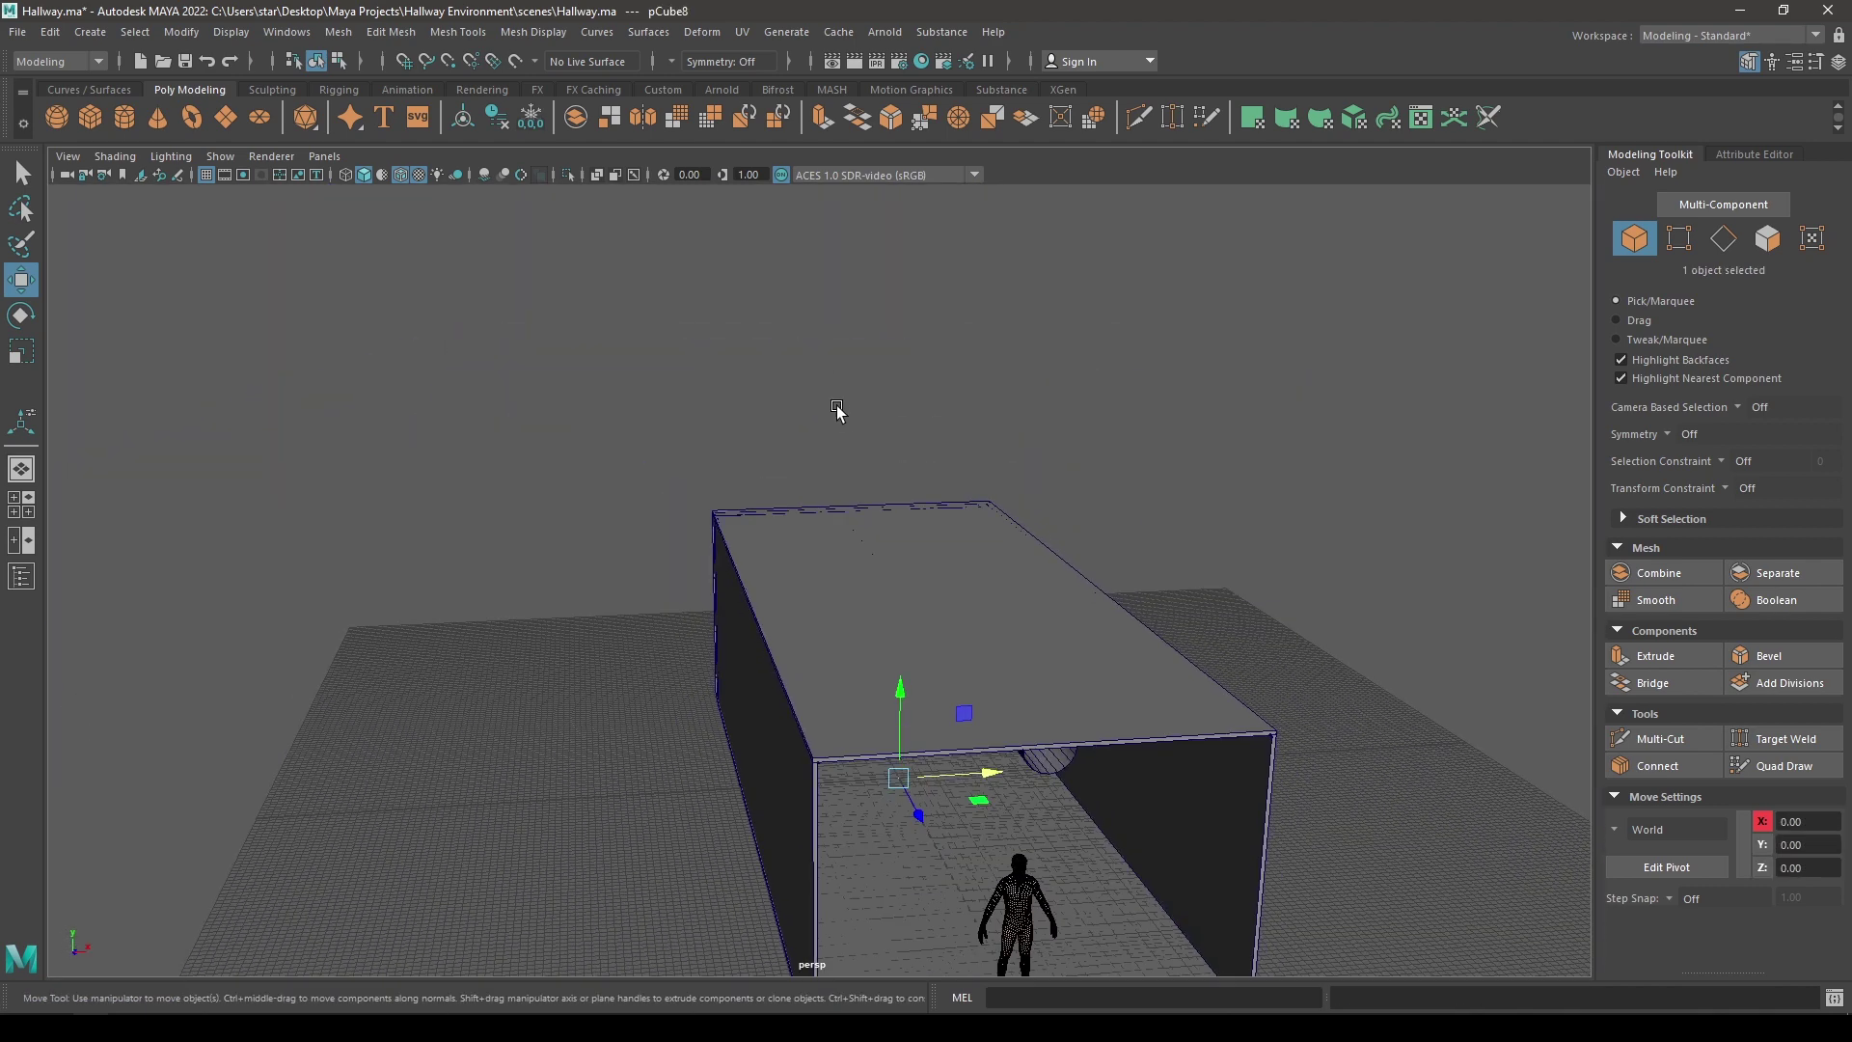
alt+drag(836, 413, 873, 419)
middle_drag(990, 812, 945, 765)
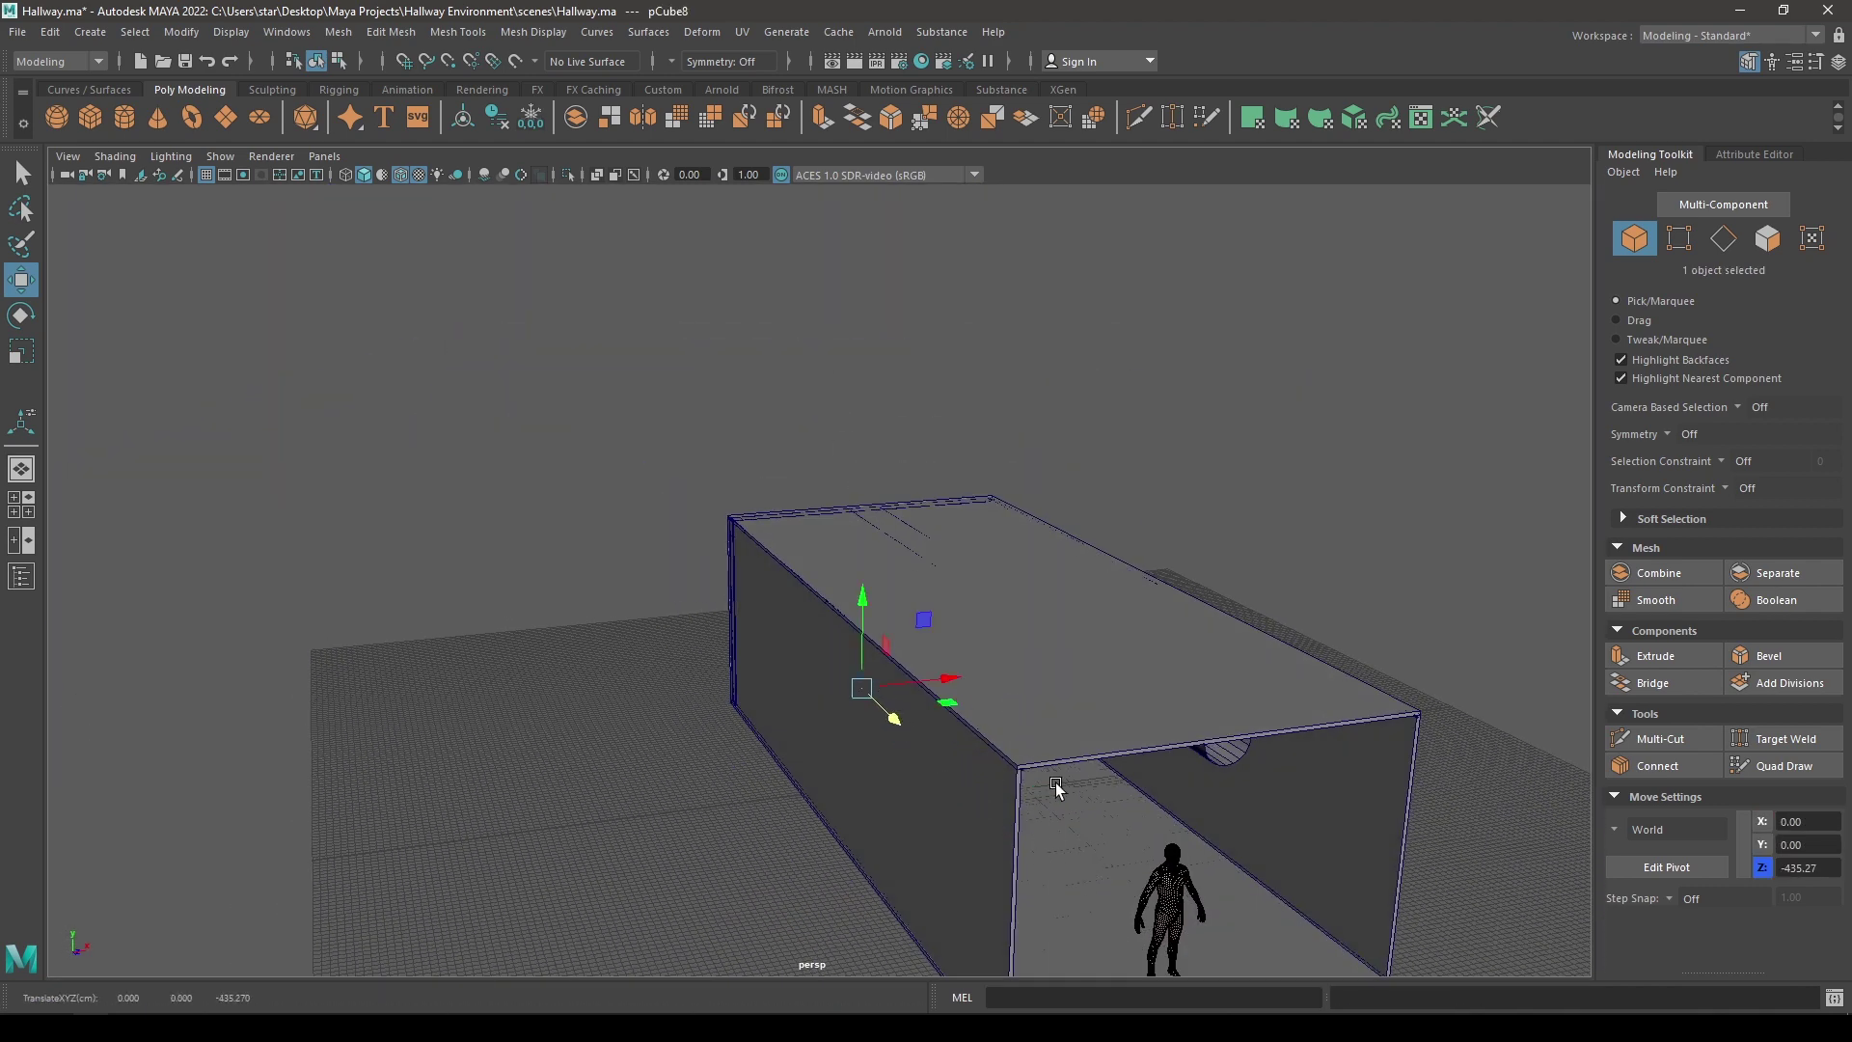
- Raise the new cube on the Y axis to about 6.45 so it sits at floor level
alt+drag(1056, 786, 975, 773)
alt+right_drag(695, 771, 773, 819)
alt+drag(733, 758, 791, 787)
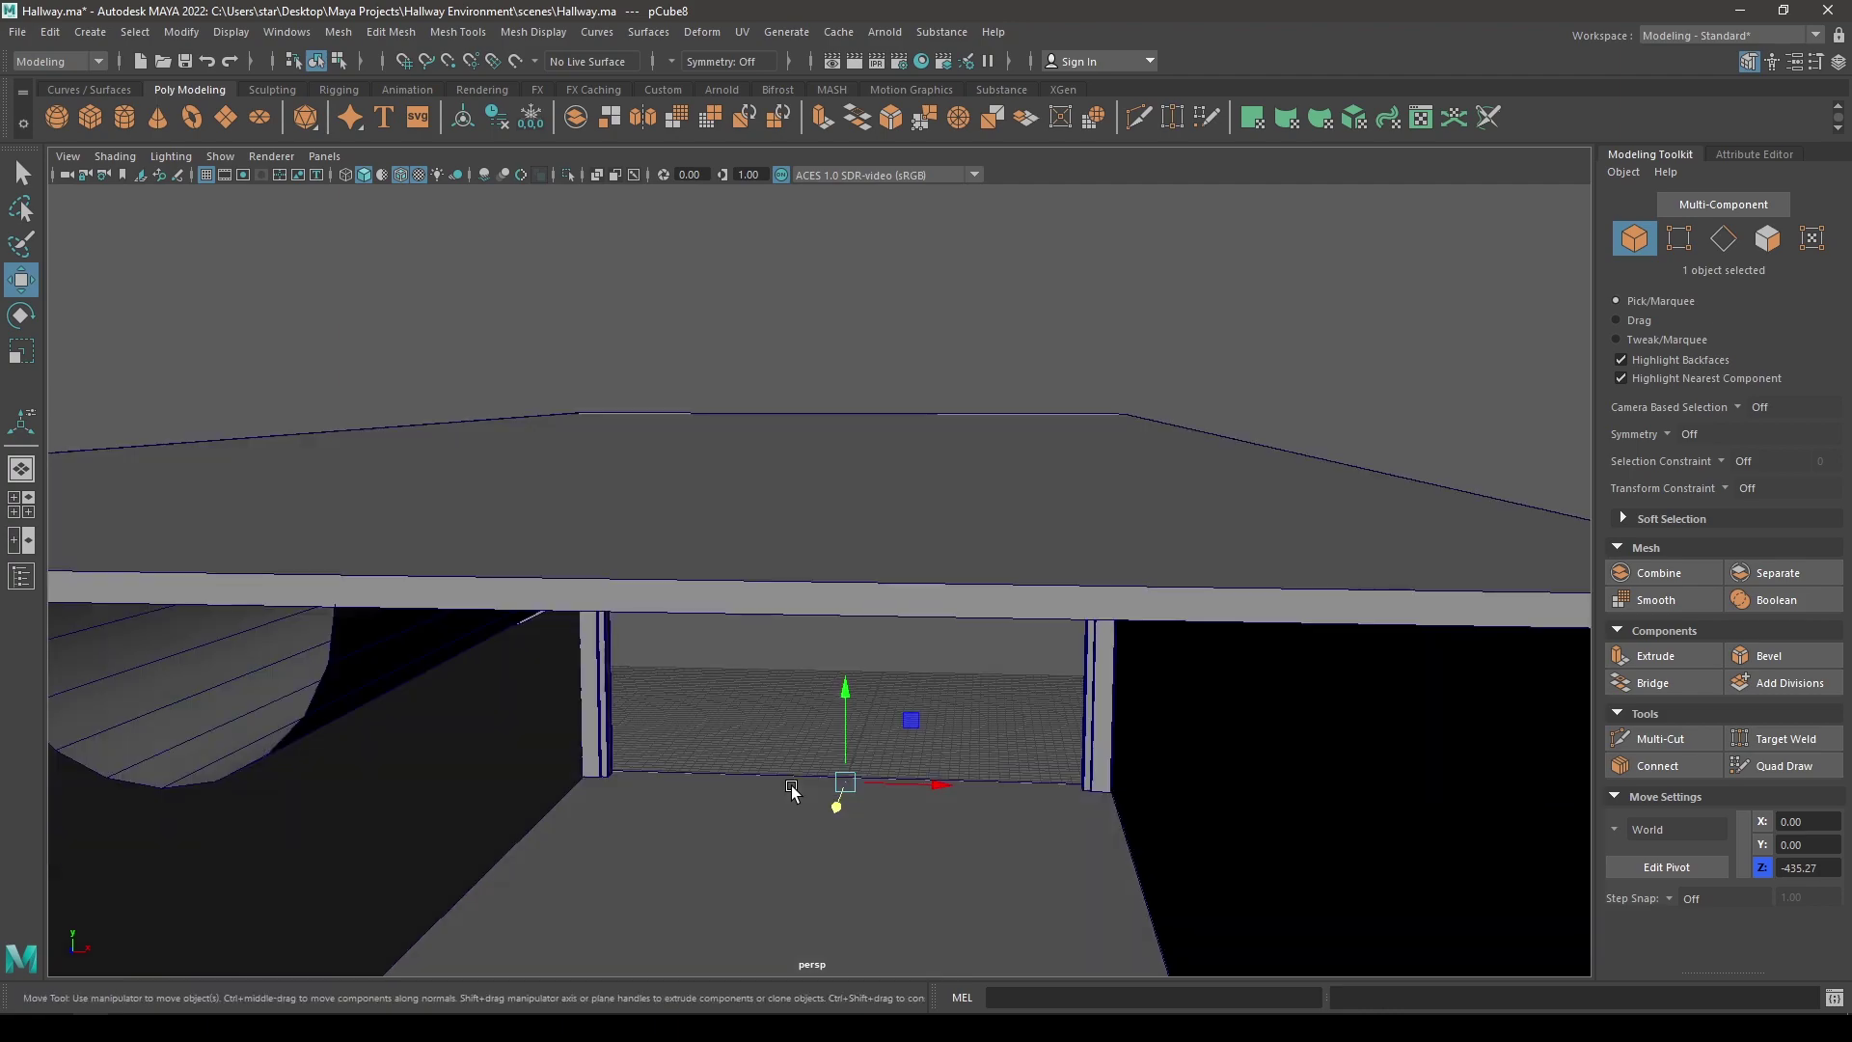
alt+right_drag(791, 787, 856, 784)
drag(856, 767, 855, 756)
alt+right_drag(820, 857, 882, 862)
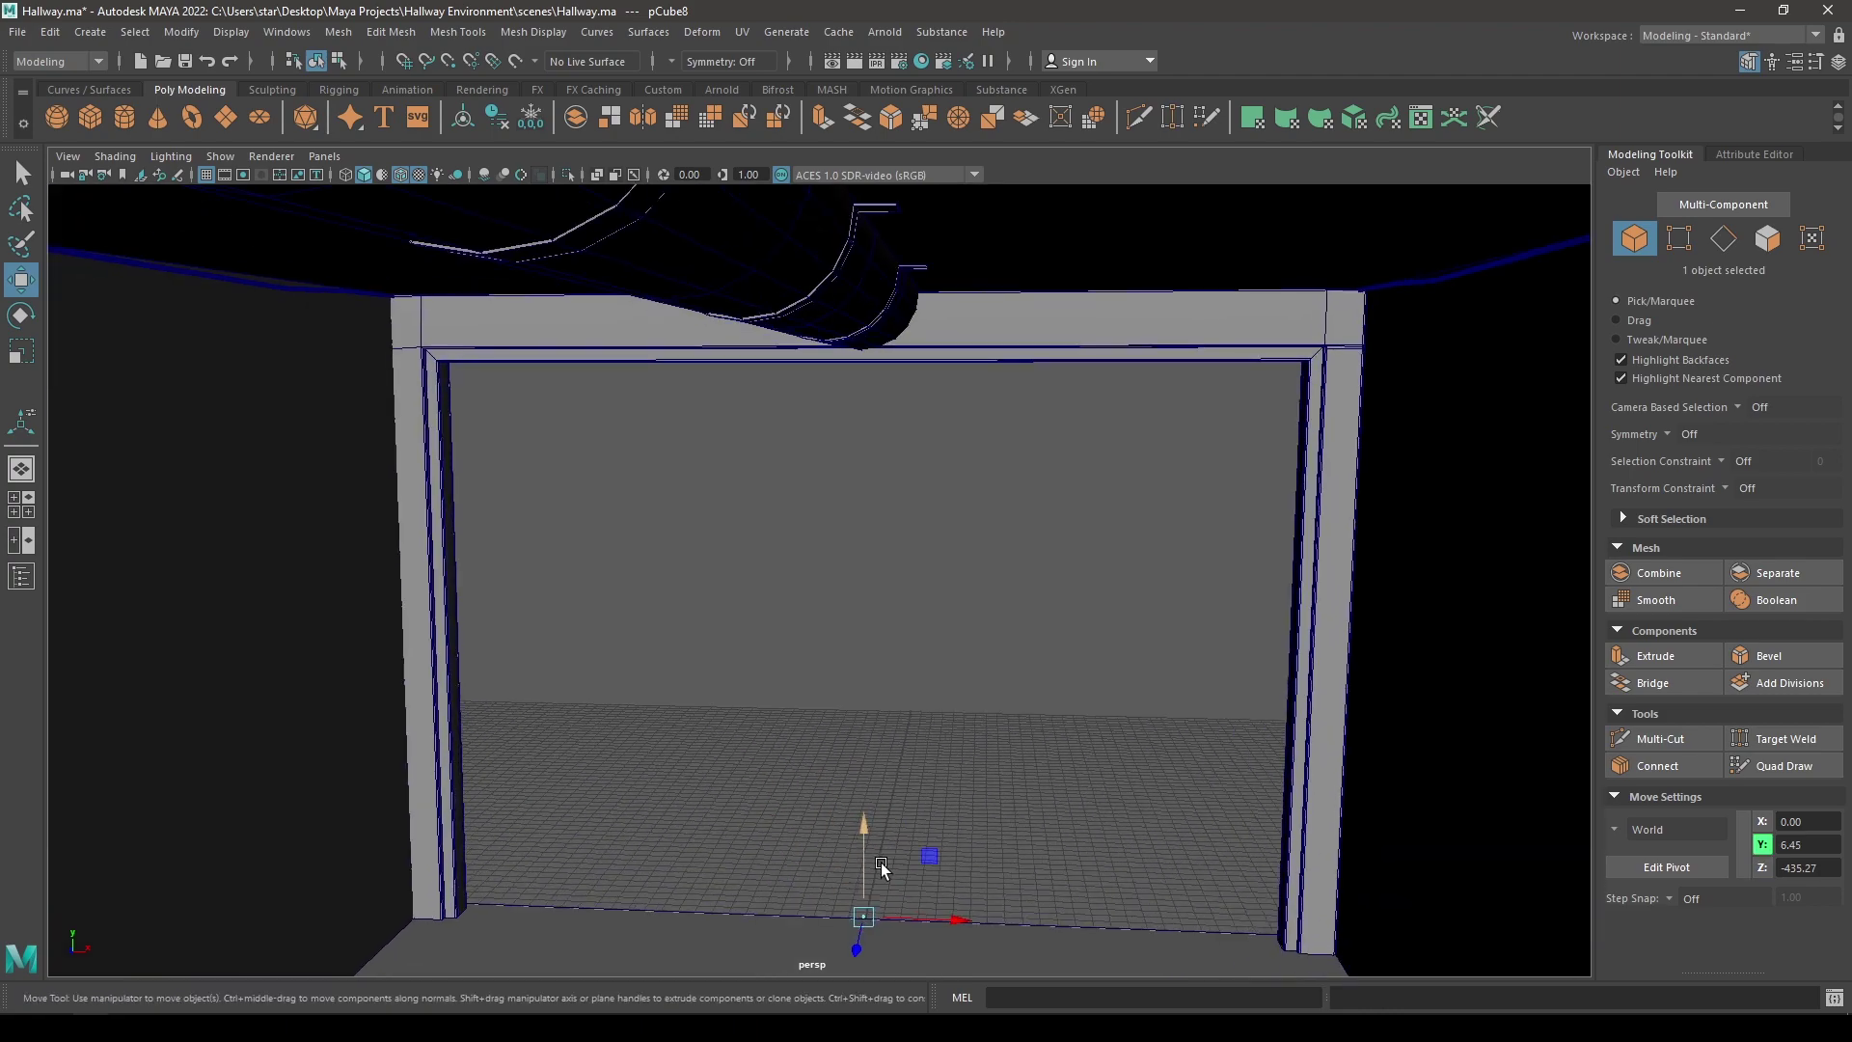
- Set the new cube's height to 250 to make it a tall, narrow post
alt+drag(882, 862, 1321, 801)
alt+right_drag(1322, 800, 1369, 810)
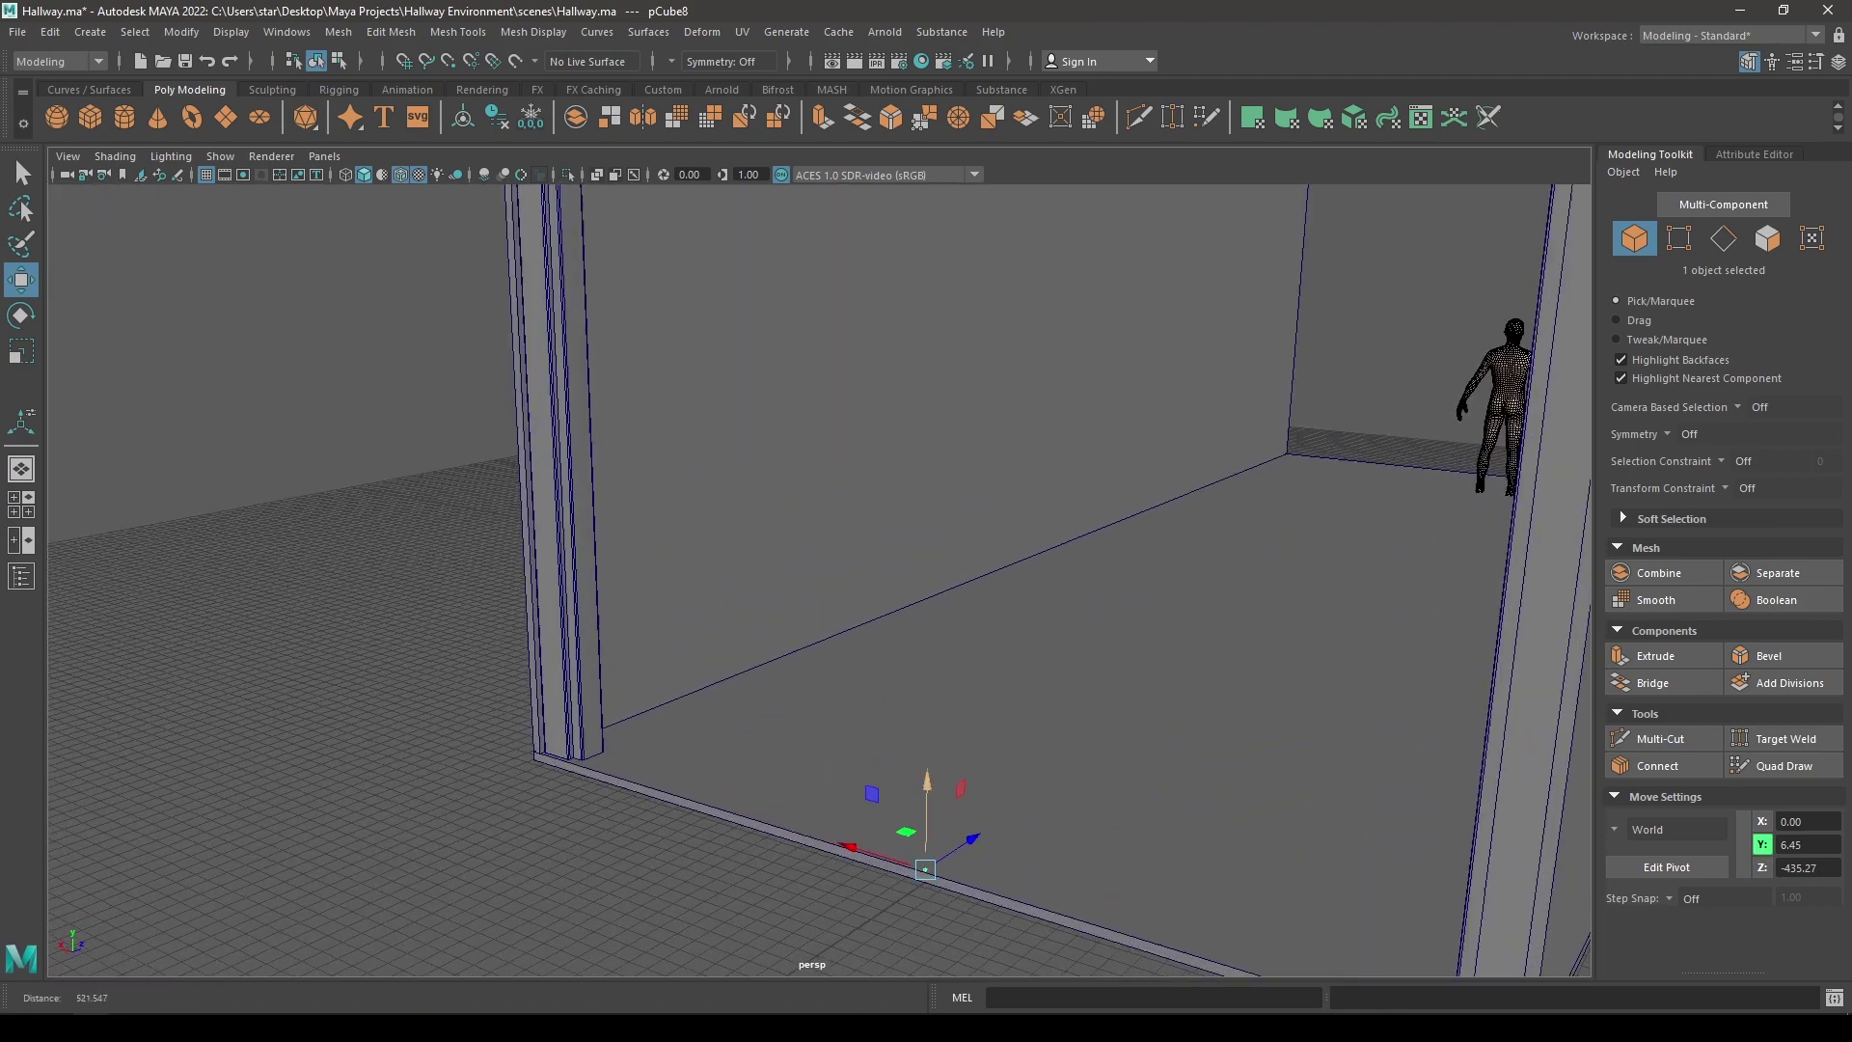
alt+drag(1003, 753, 811, 662)
key(t)
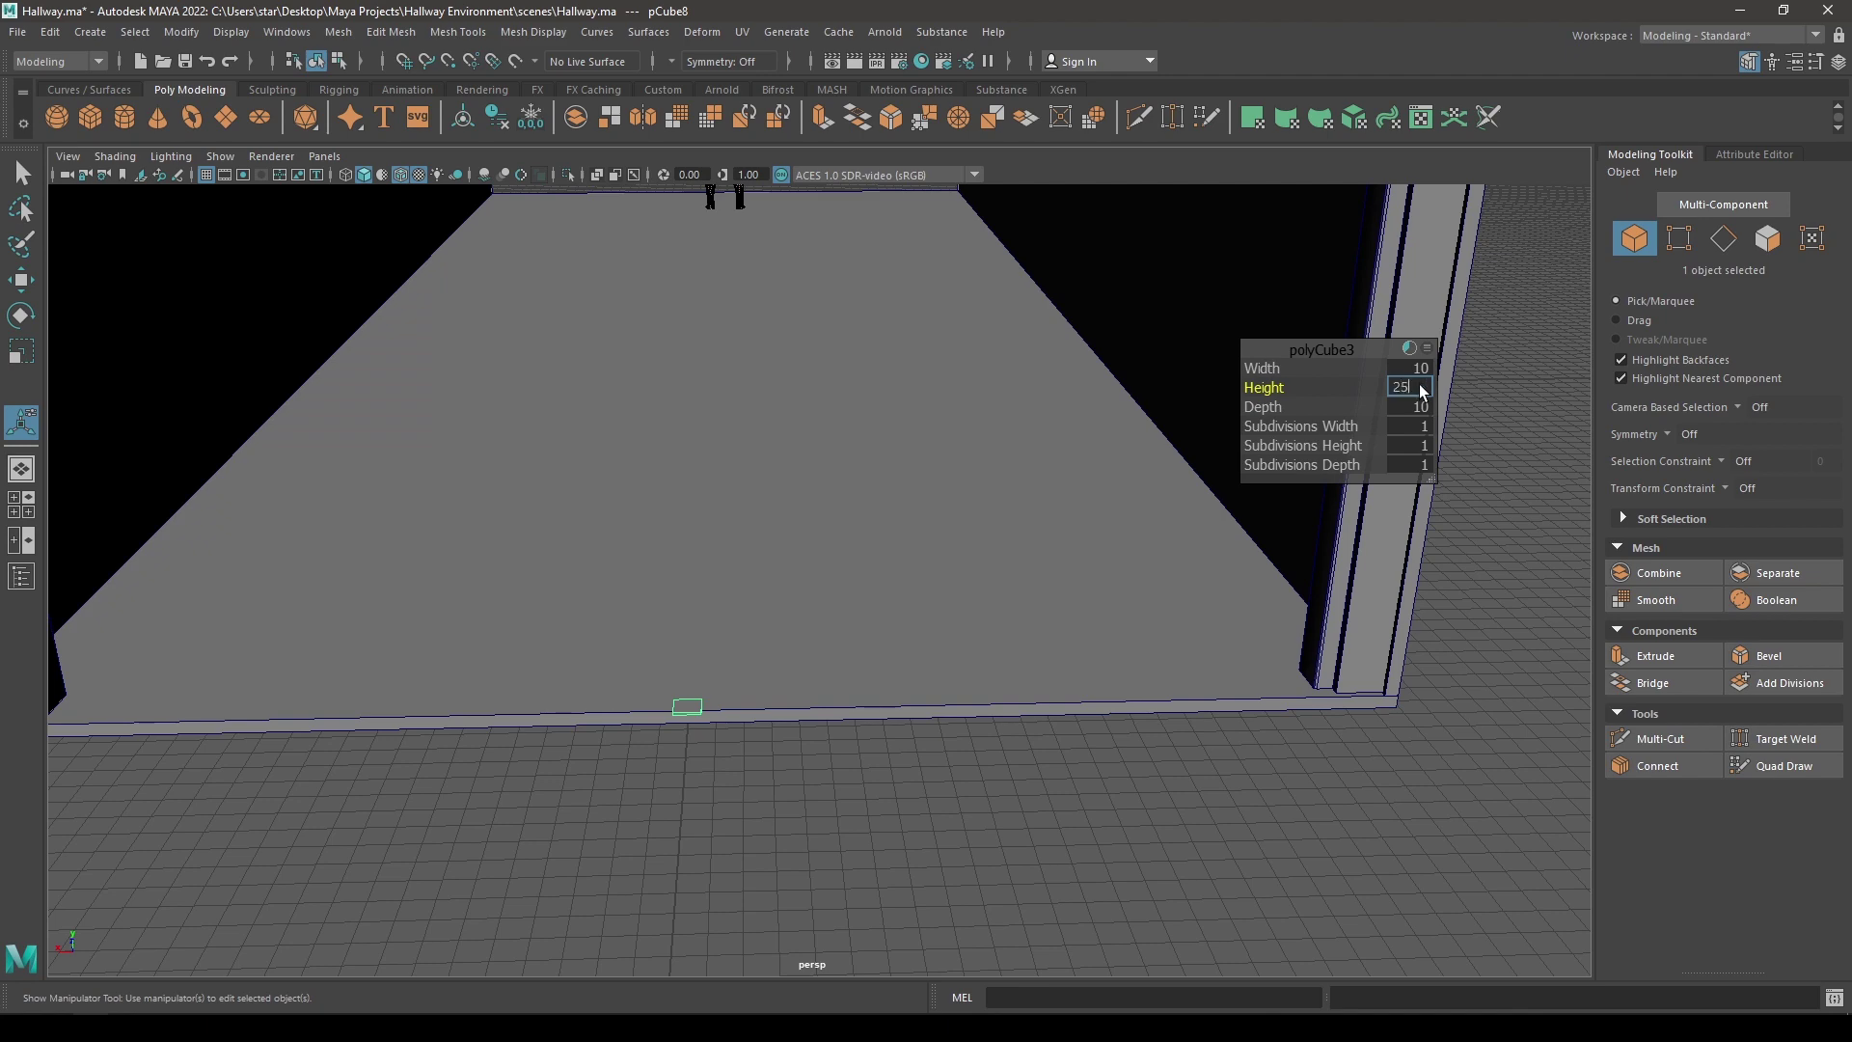
text(0)
key(Return)
key(w)
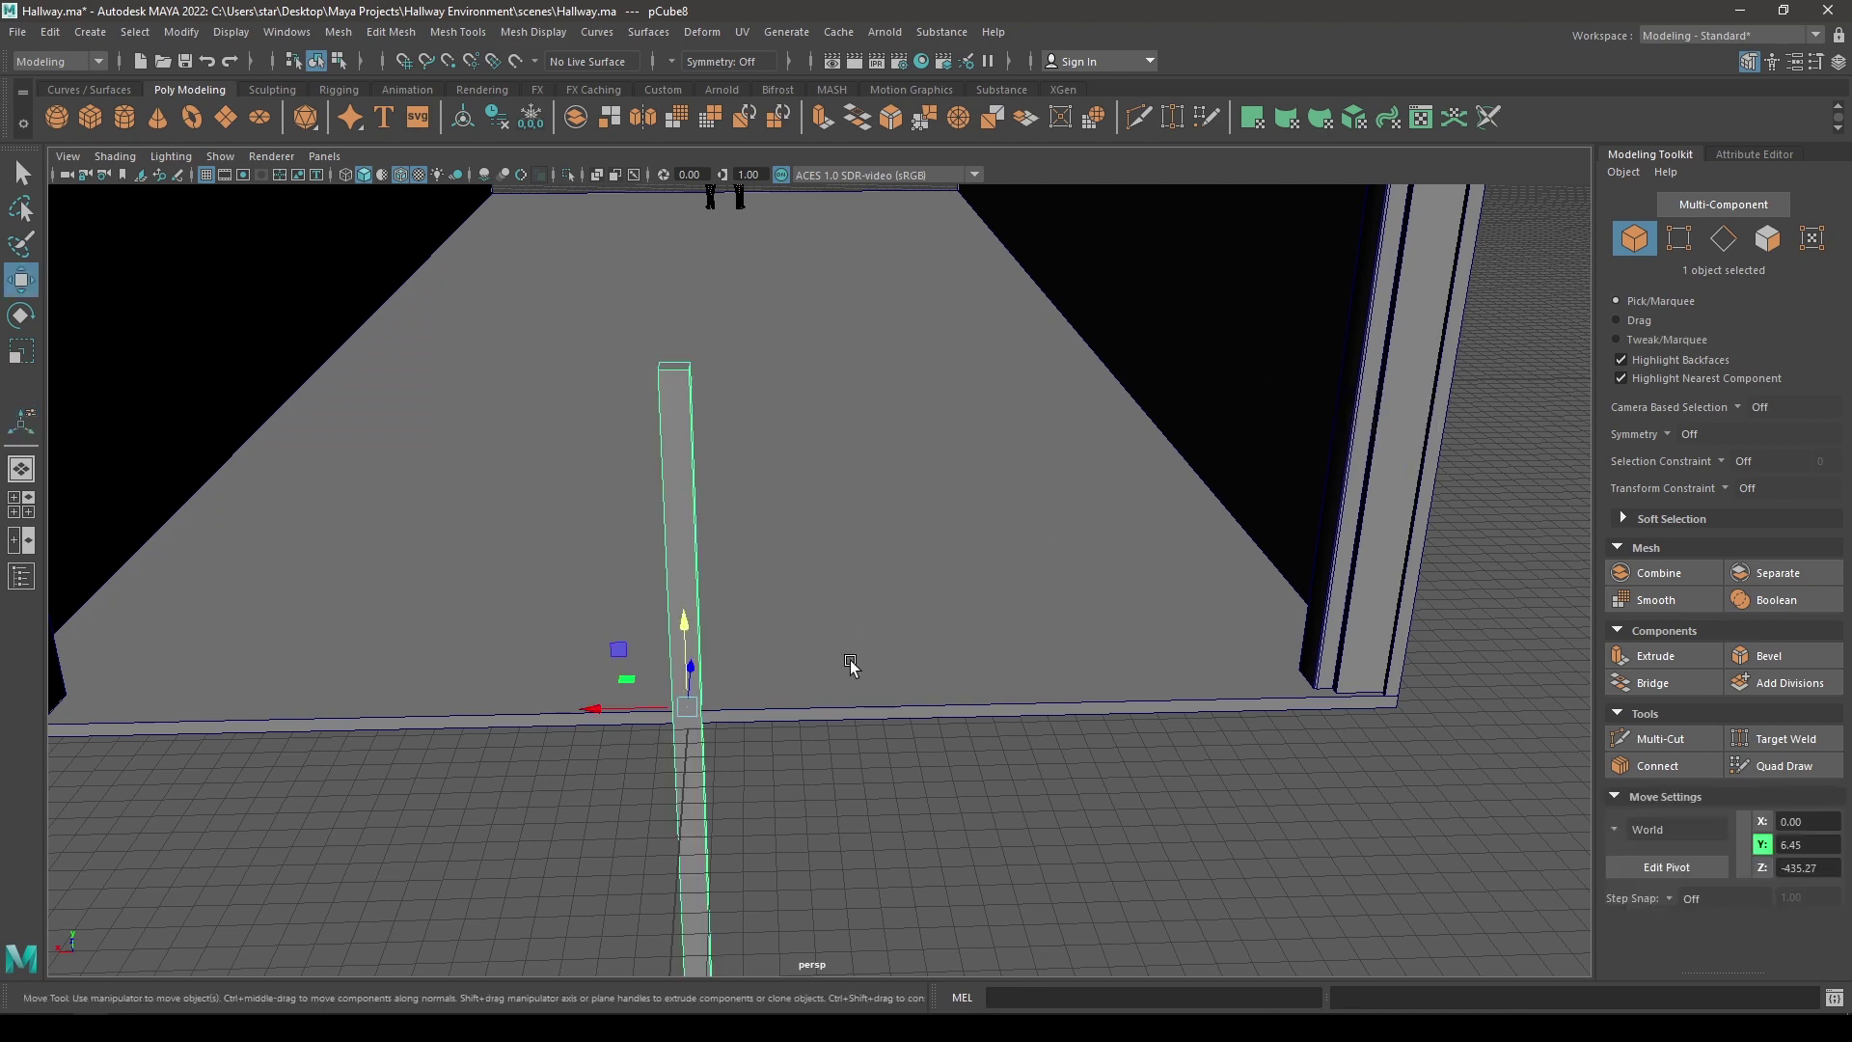
- Move the tall post up on the Y axis to about 134.35, clear of the floor
alt+drag(851, 665, 814, 471)
alt+middle_drag(814, 471, 862, 536)
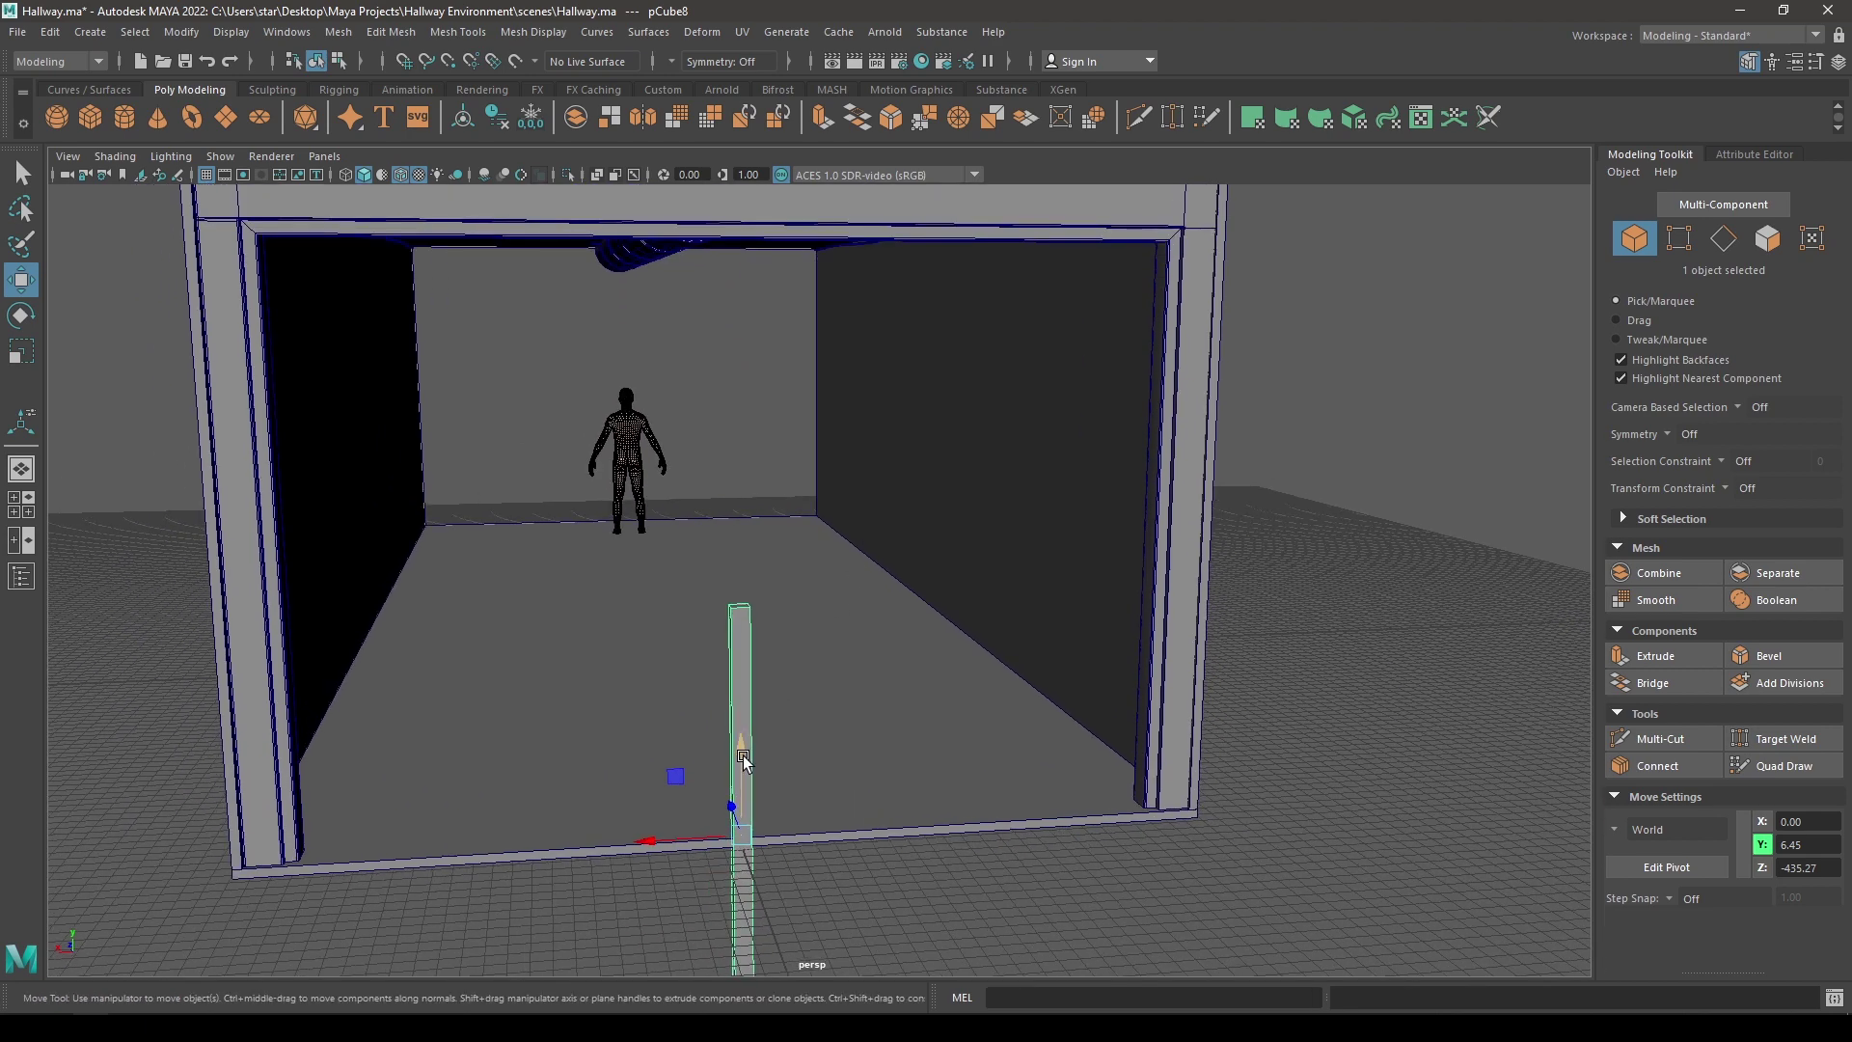
drag(739, 758, 639, 540)
- In the back view, raise the post's four top vertices along Y to about 323.20, up into the ceiling beam
key(space)
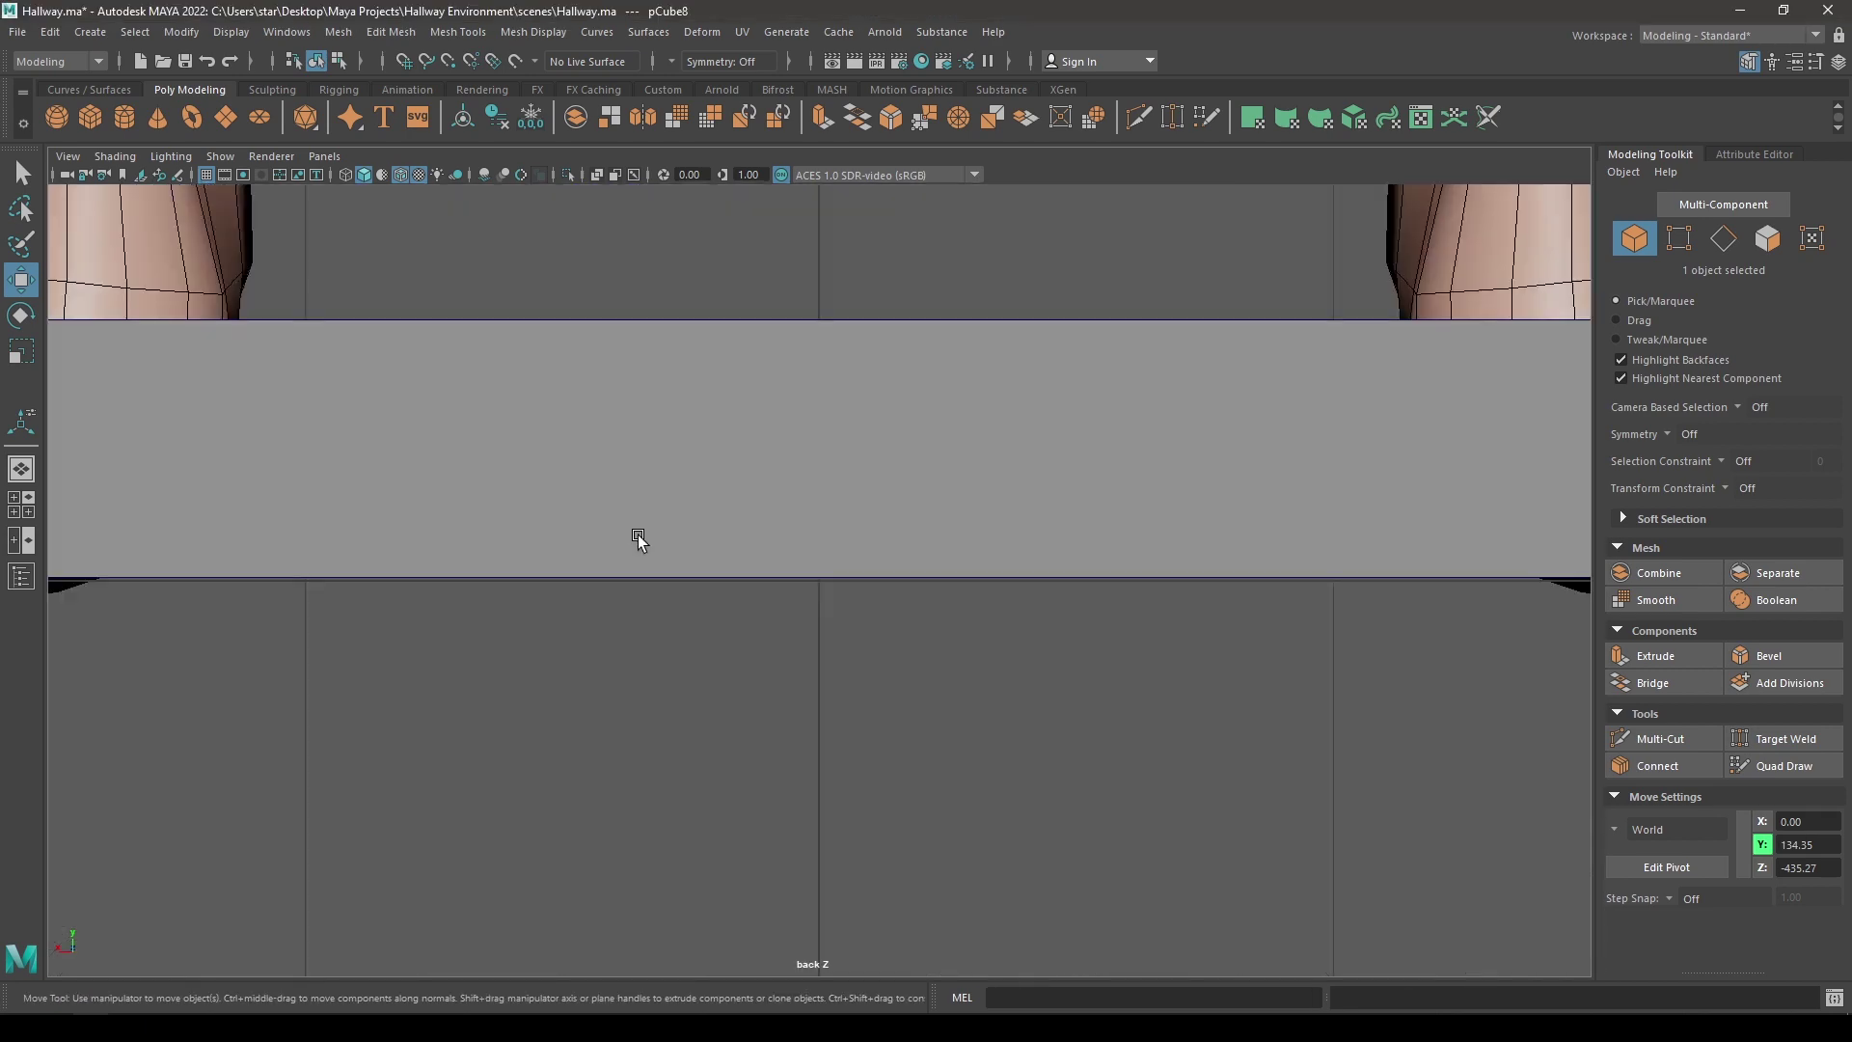
scroll(638, 536, down, 8)
alt+middle_drag(831, 285, 850, 663)
scroll(856, 241, down, 4)
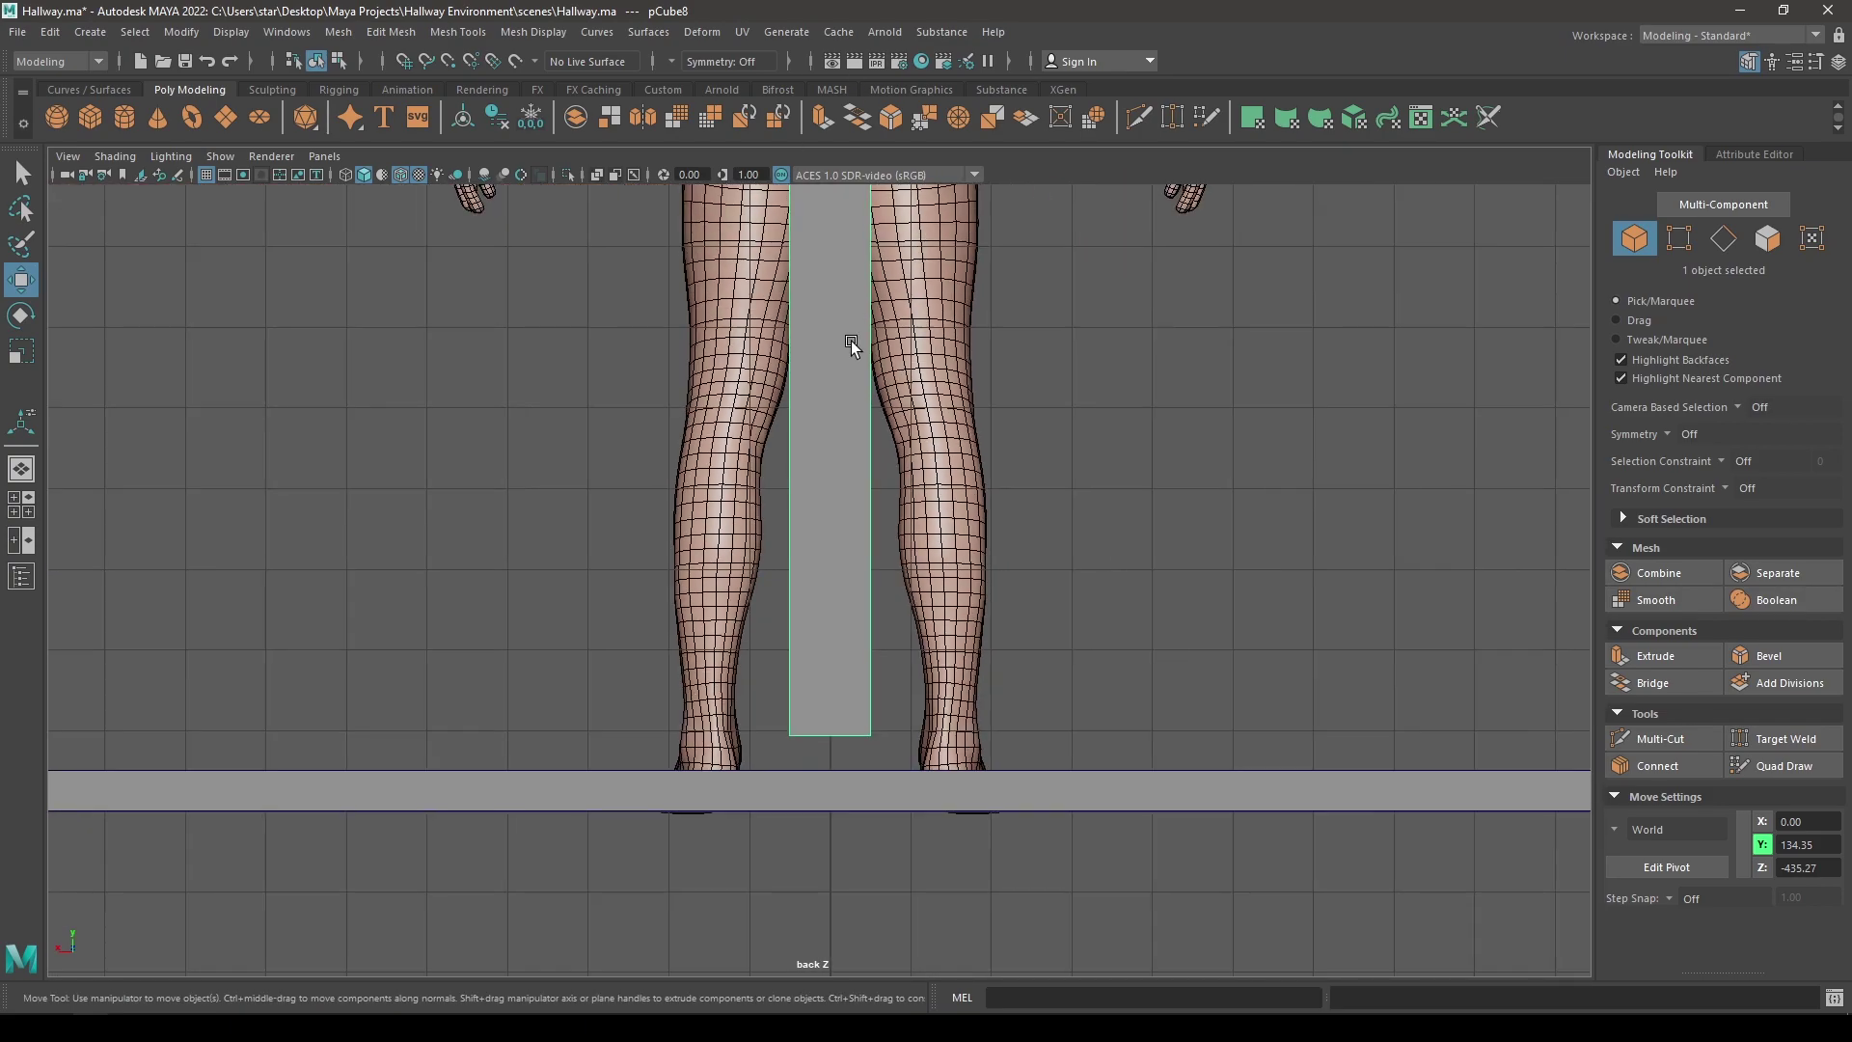
scroll(851, 339, down, 10)
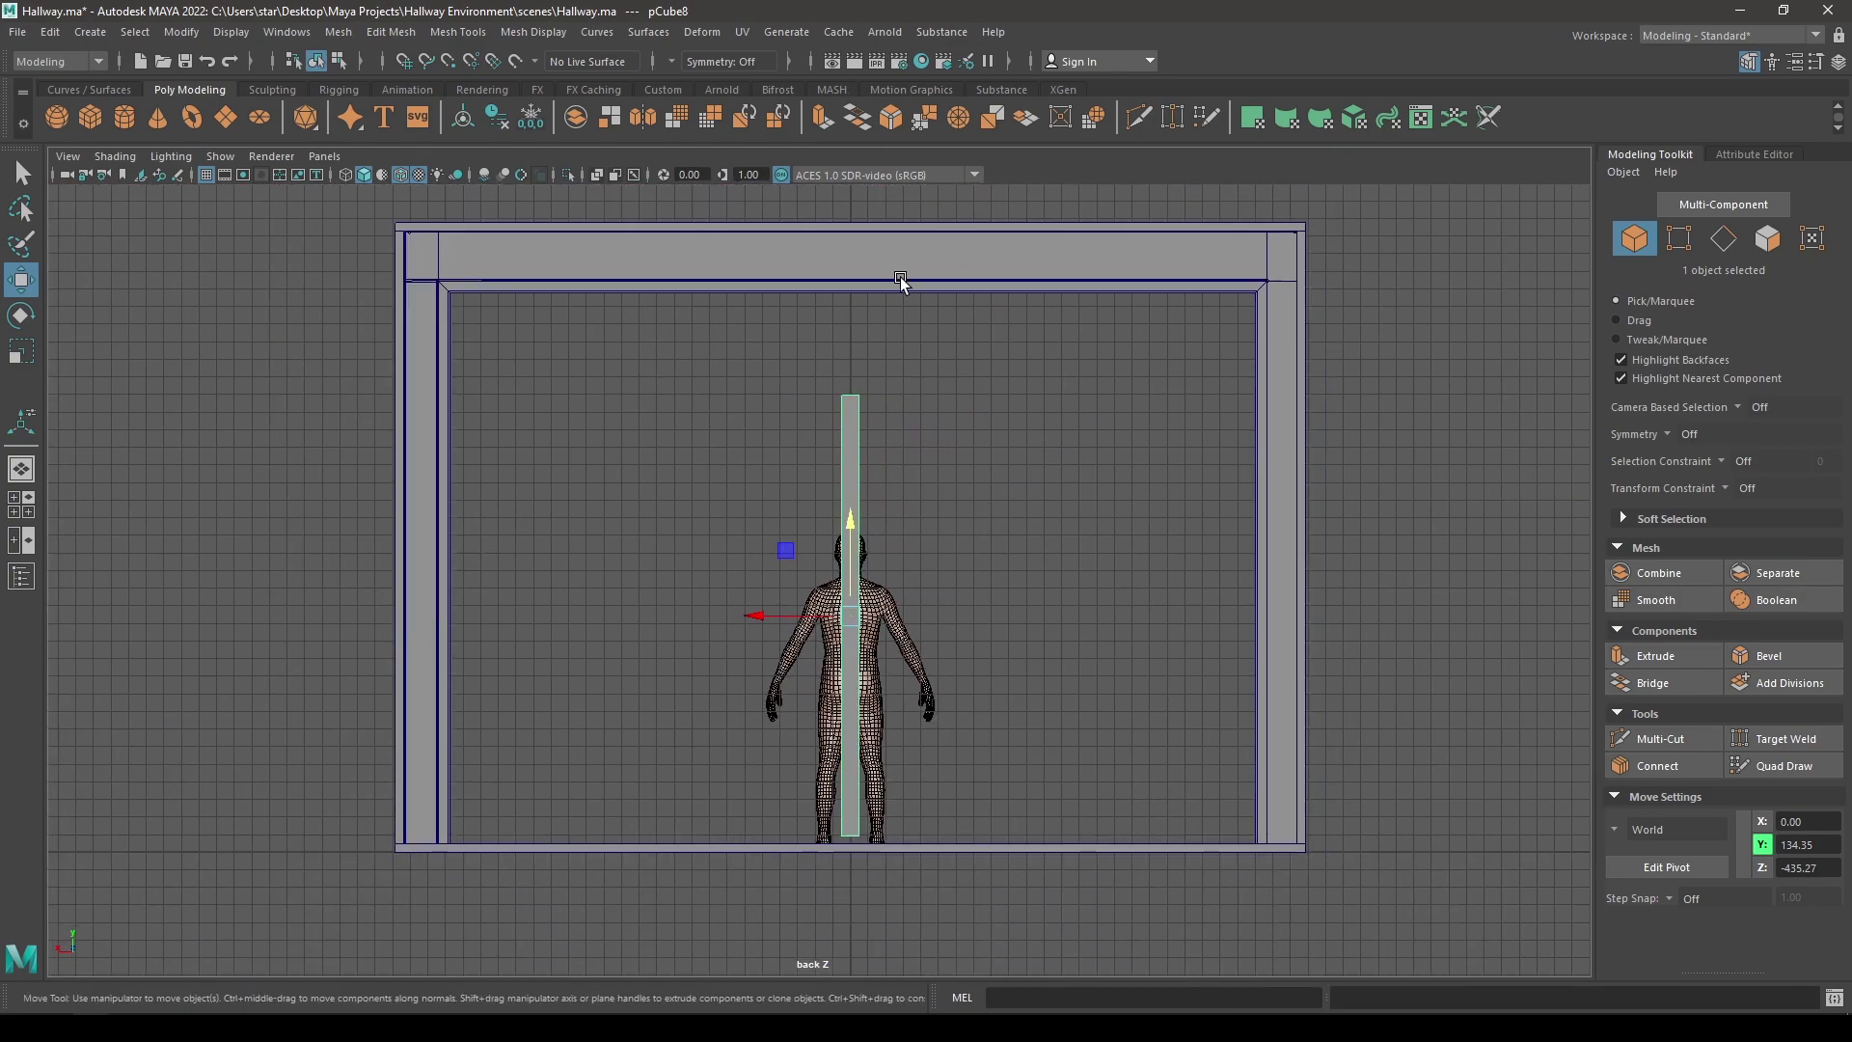
alt+middle_drag(900, 276, 913, 303)
scroll(935, 408, up, 1)
right_drag(951, 402, 862, 395)
drag(837, 388, 866, 308)
key(v)
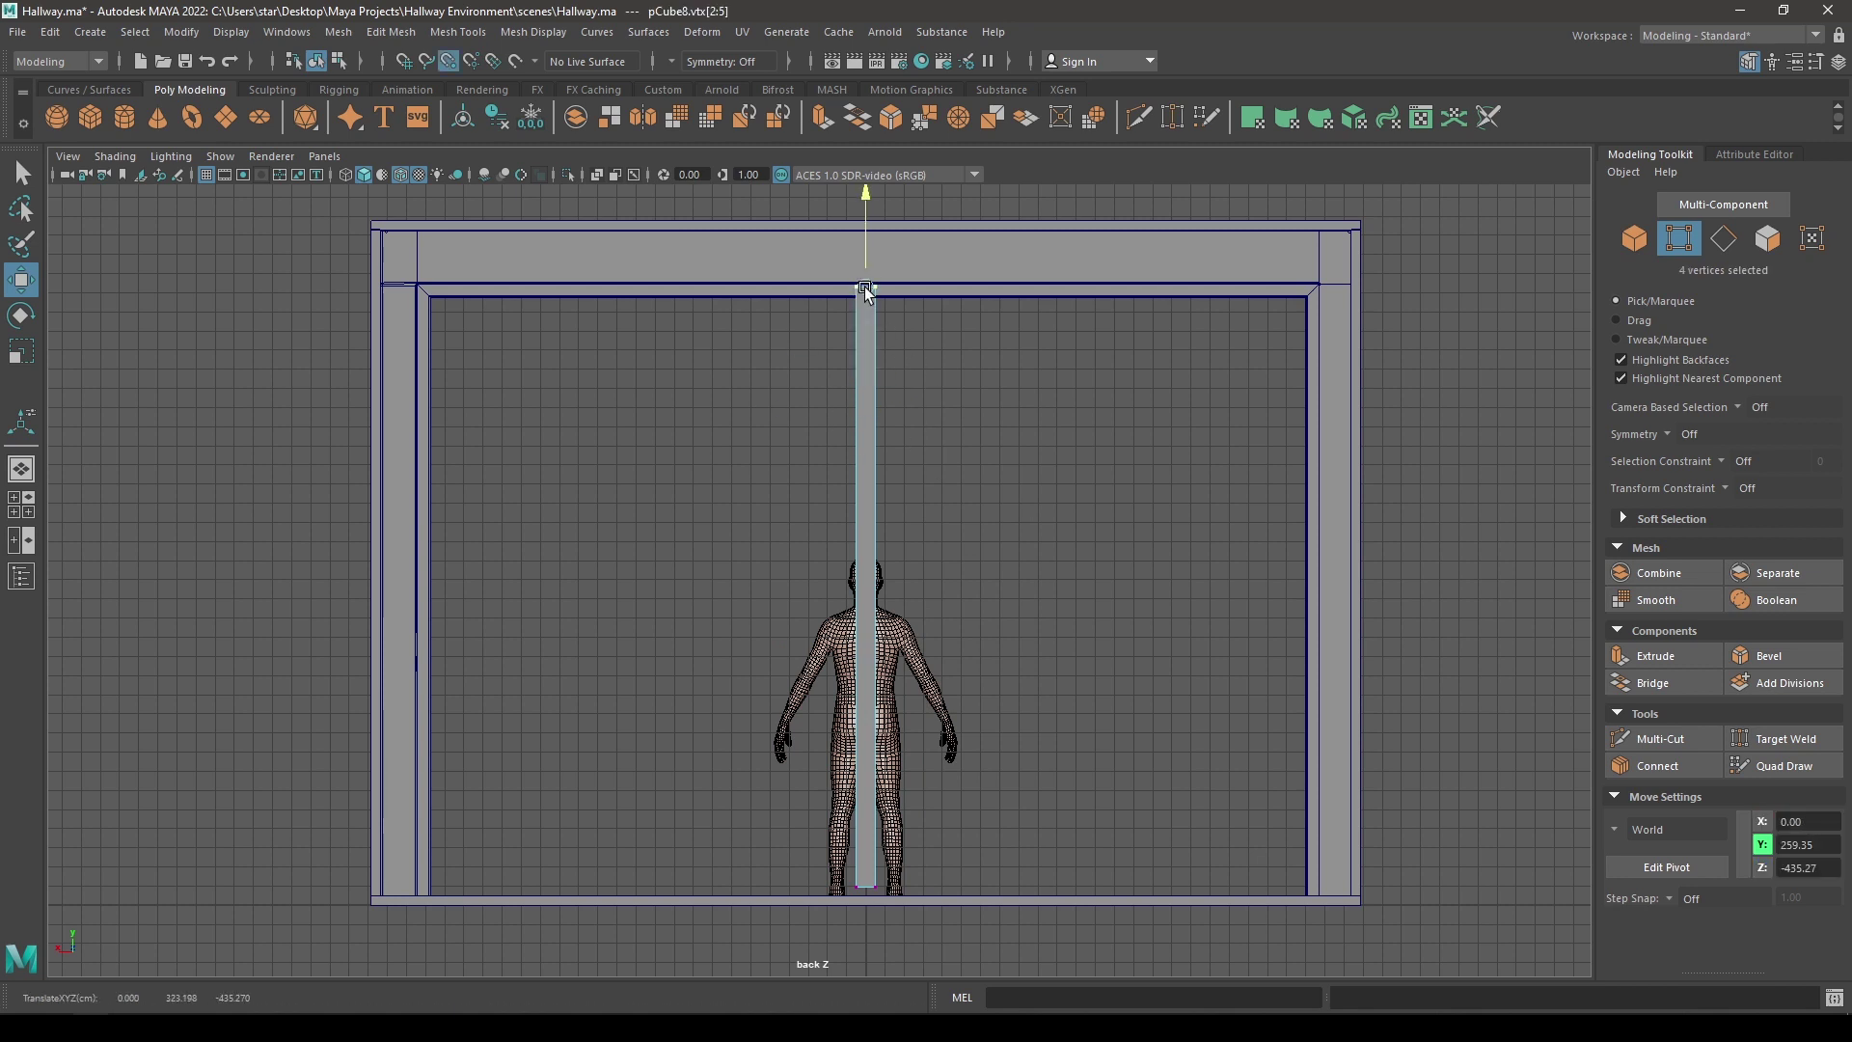
- Lower the post's top vertices to about Y 317.78, level with the ceiling beam's lower edge
scroll(863, 266, up, 8)
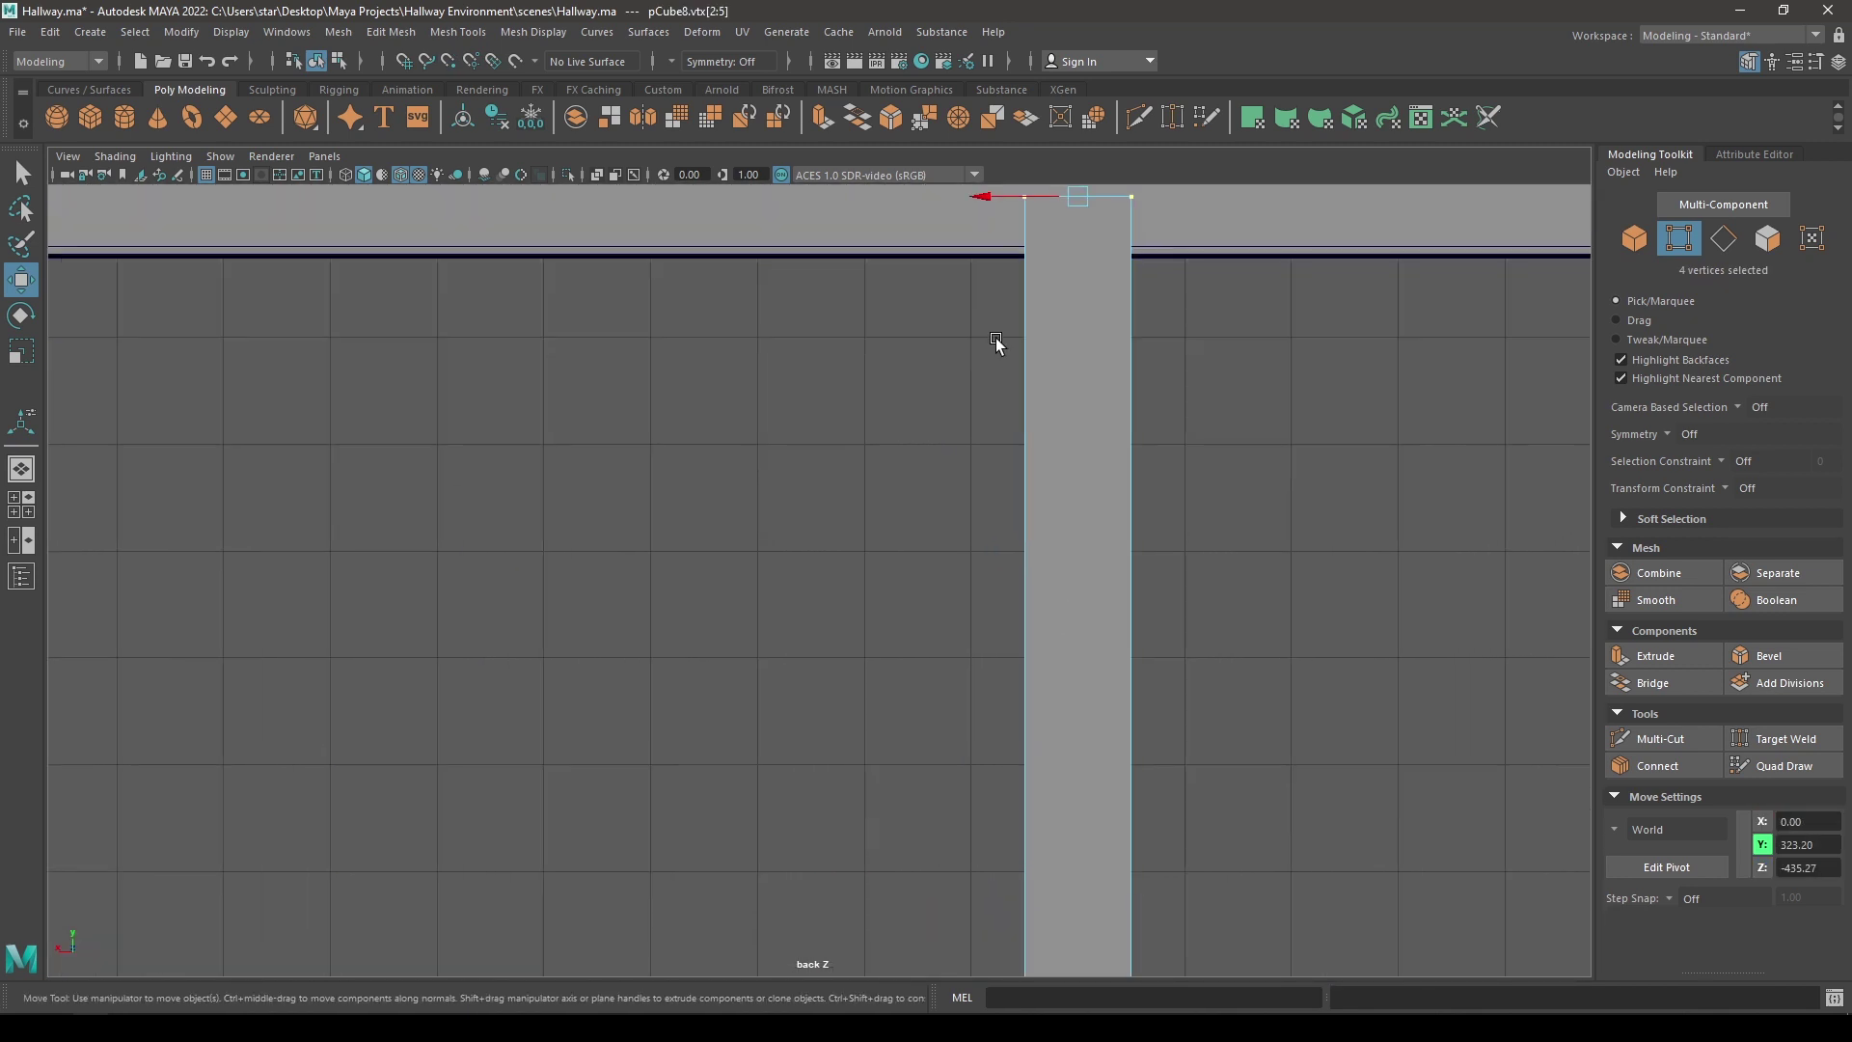
alt+middle_drag(753, 324, 753, 502)
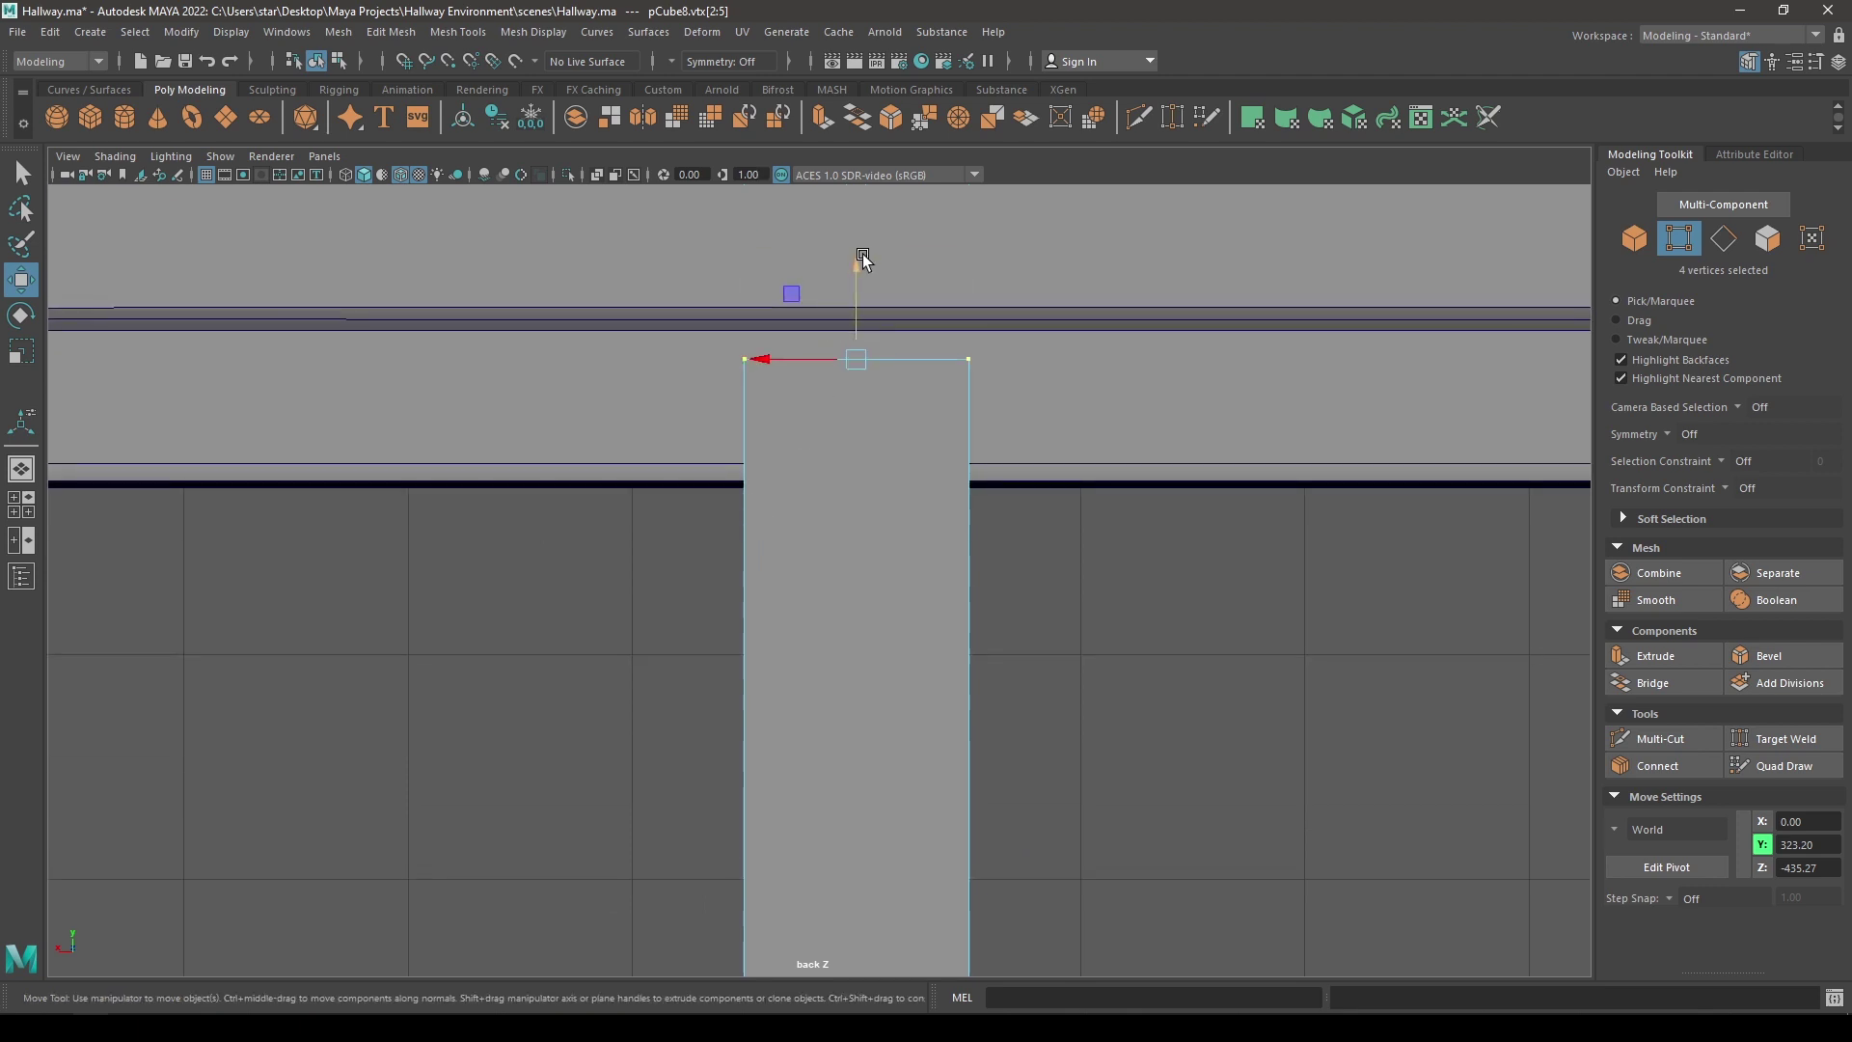
drag(863, 258, 859, 390)
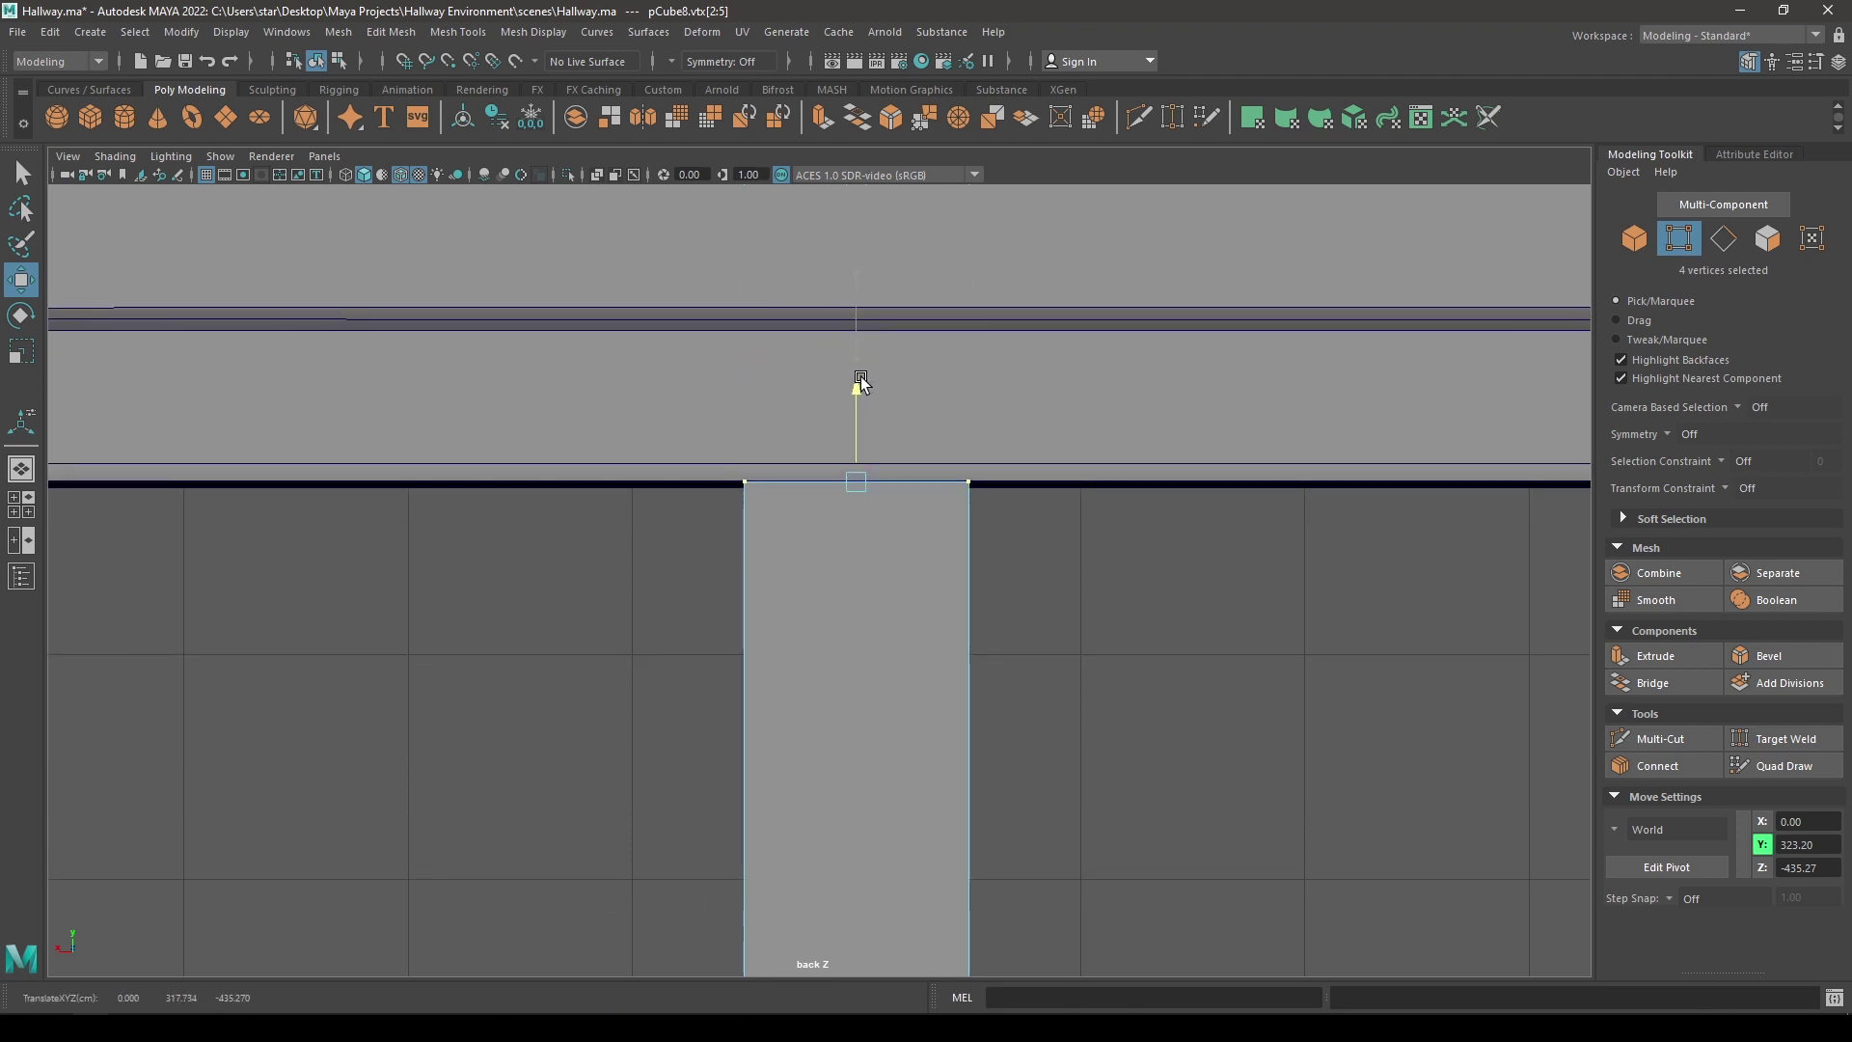
- Lower the post's four bottom vertices along Y to about 4.52 so they meet the floor
alt+right_drag(860, 378, 847, 136)
alt+middle_drag(965, 820, 965, 166)
alt+right_drag(987, 472, 1004, 9)
alt+right_drag(1003, 714, 955, 19)
alt+middle_drag(932, 965, 984, 197)
alt+middle_drag(962, 962, 956, 921)
alt+right_drag(733, 414, 746, 507)
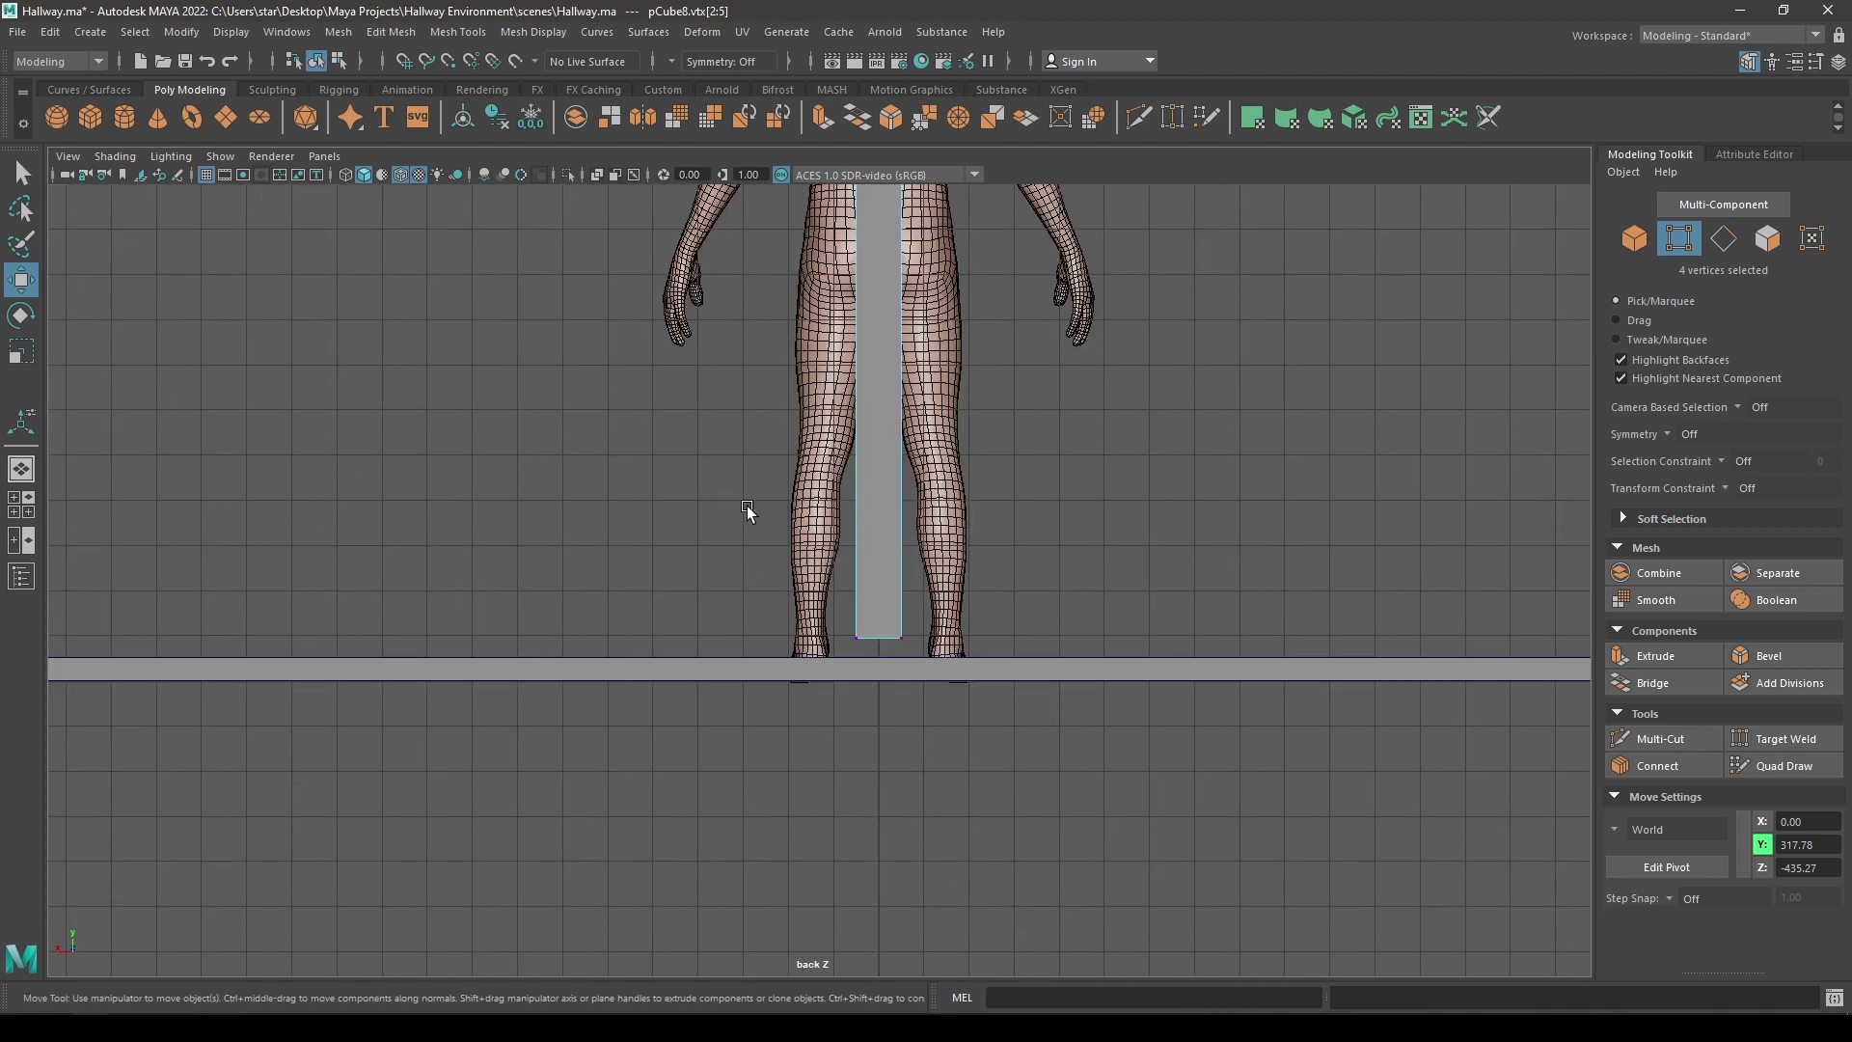
drag(747, 511, 1051, 818)
drag(873, 552, 878, 601)
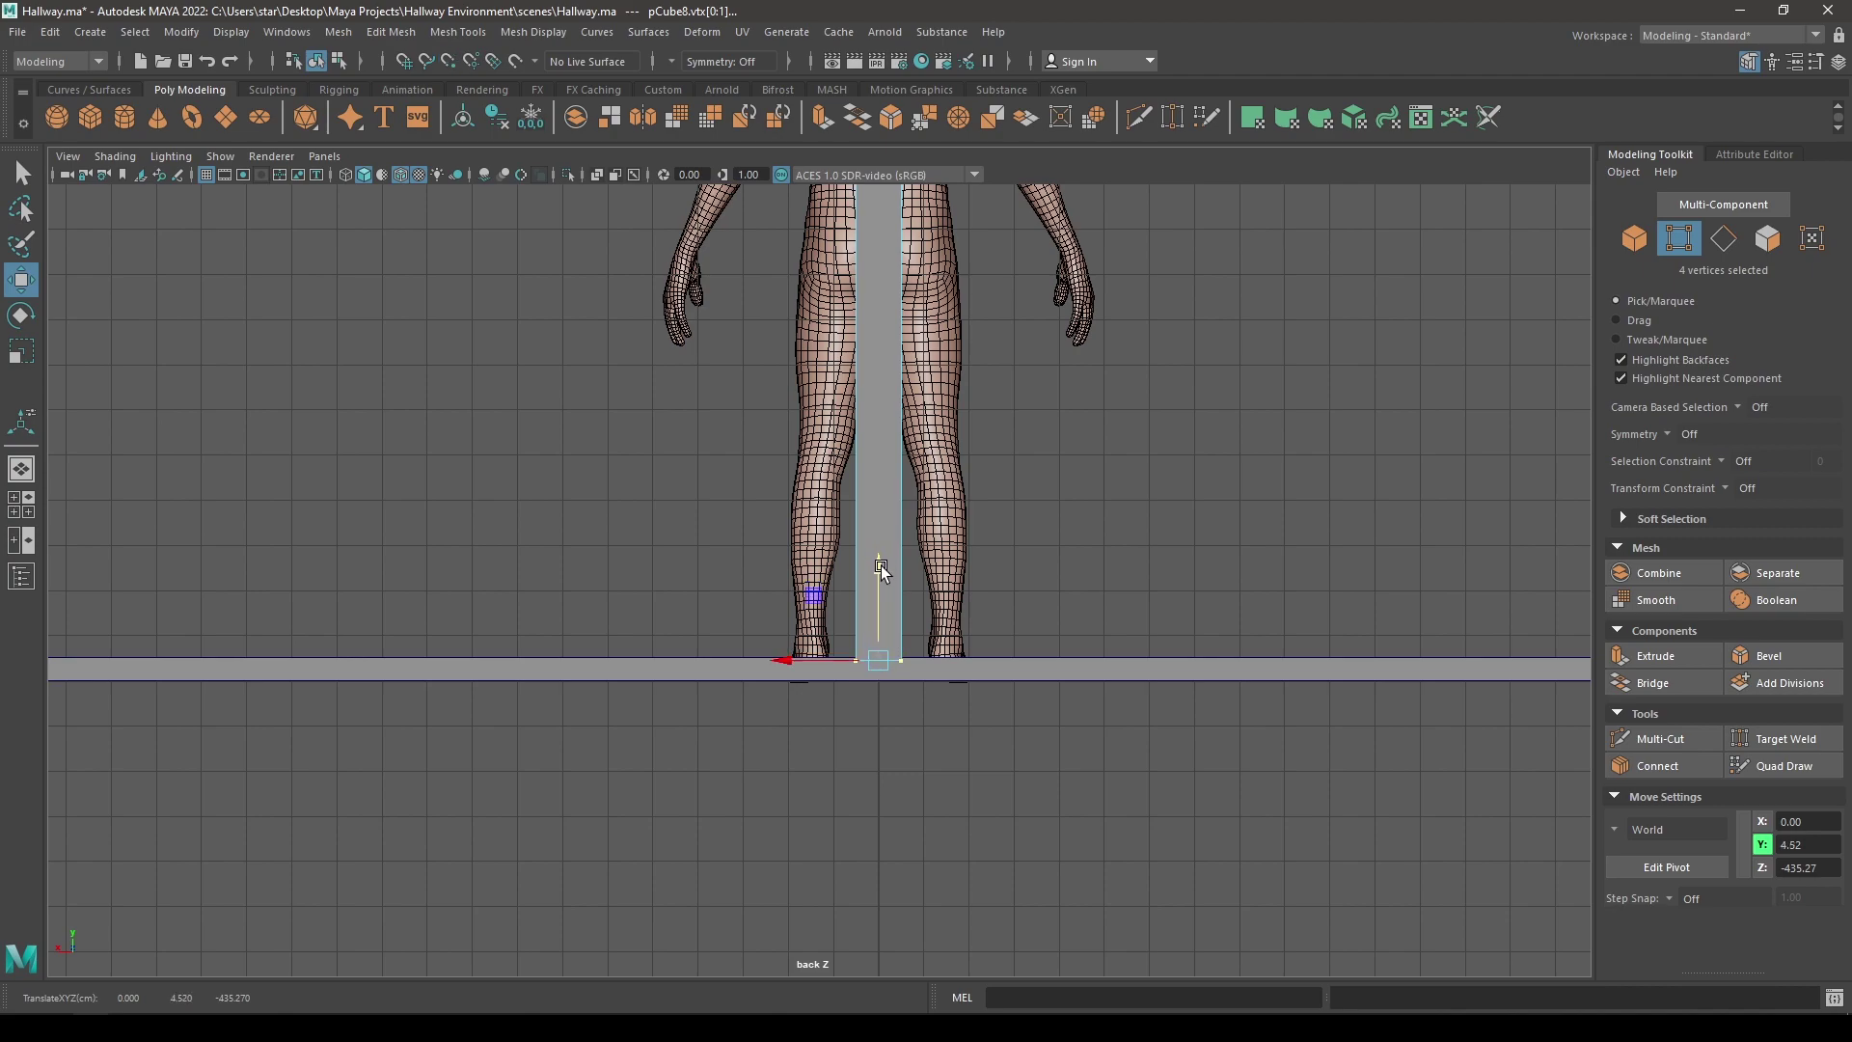
- Return to the perspective view and move the whole post along Z to about -426.02
key(space)
drag(879, 566, 746, 609)
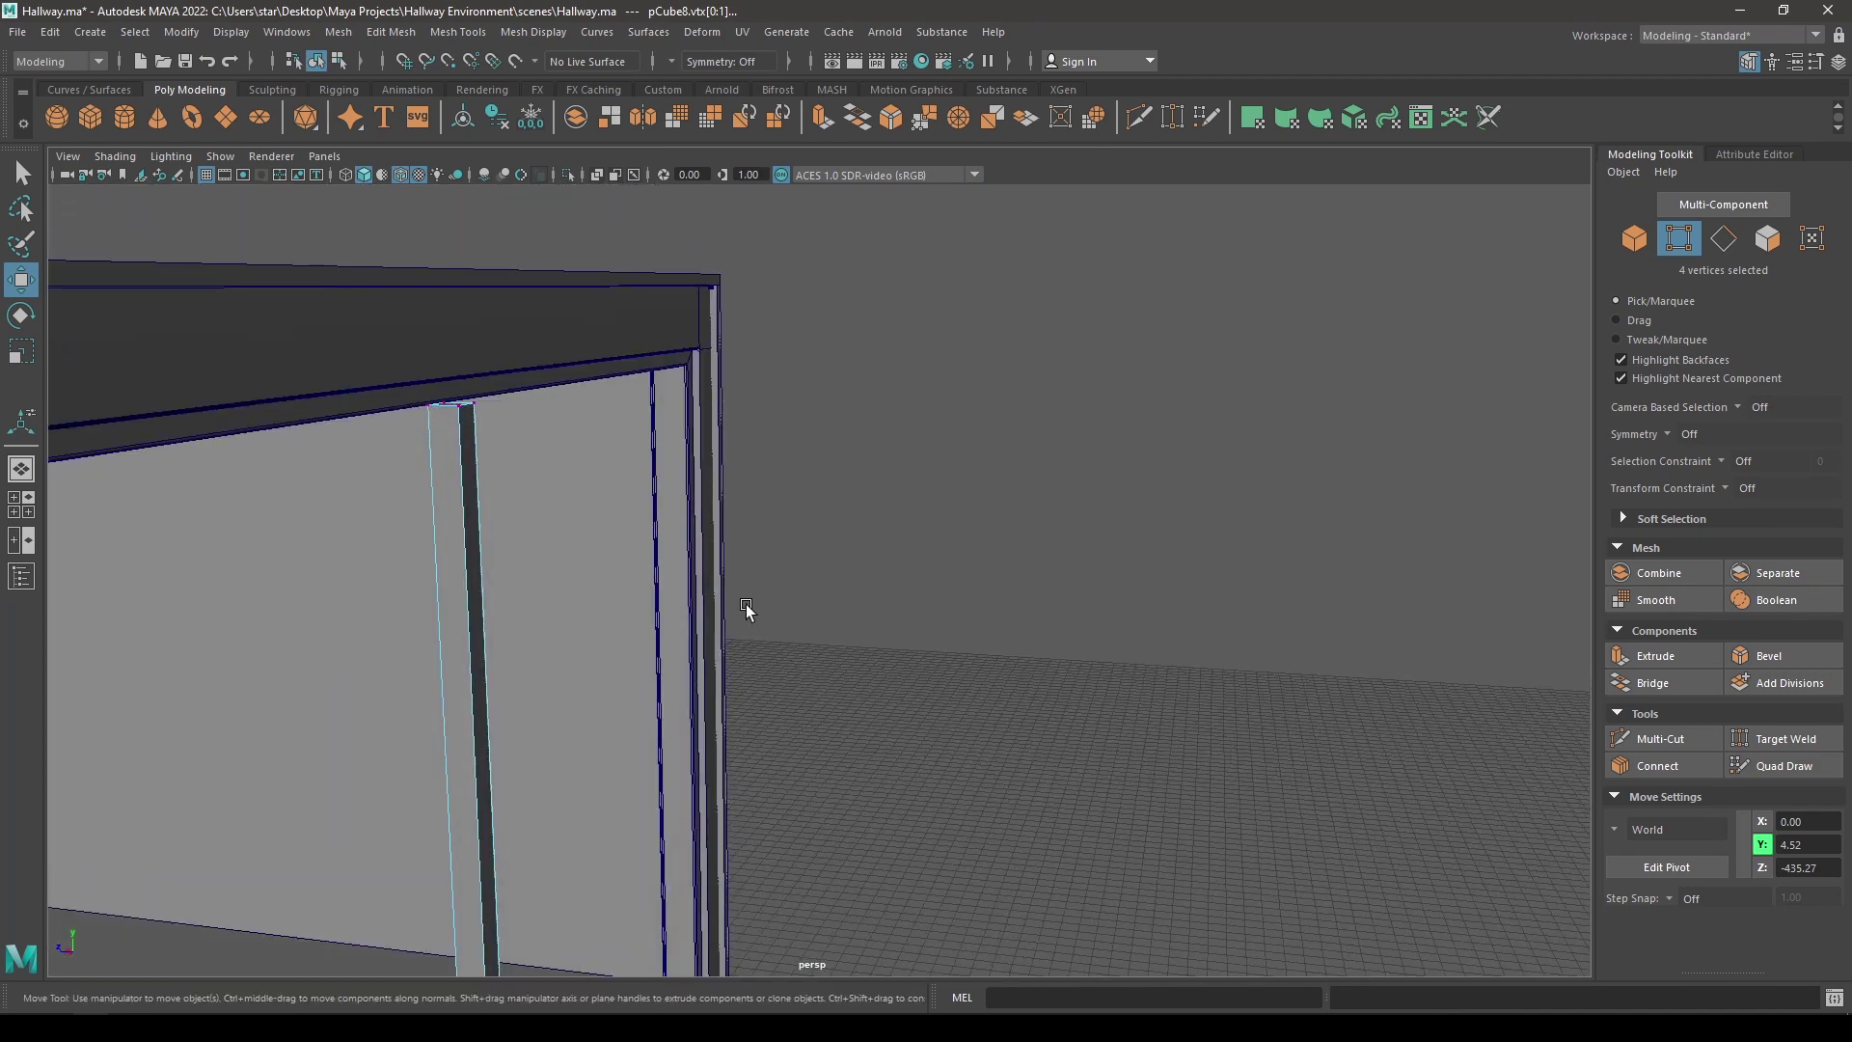
right_drag(787, 425, 863, 413)
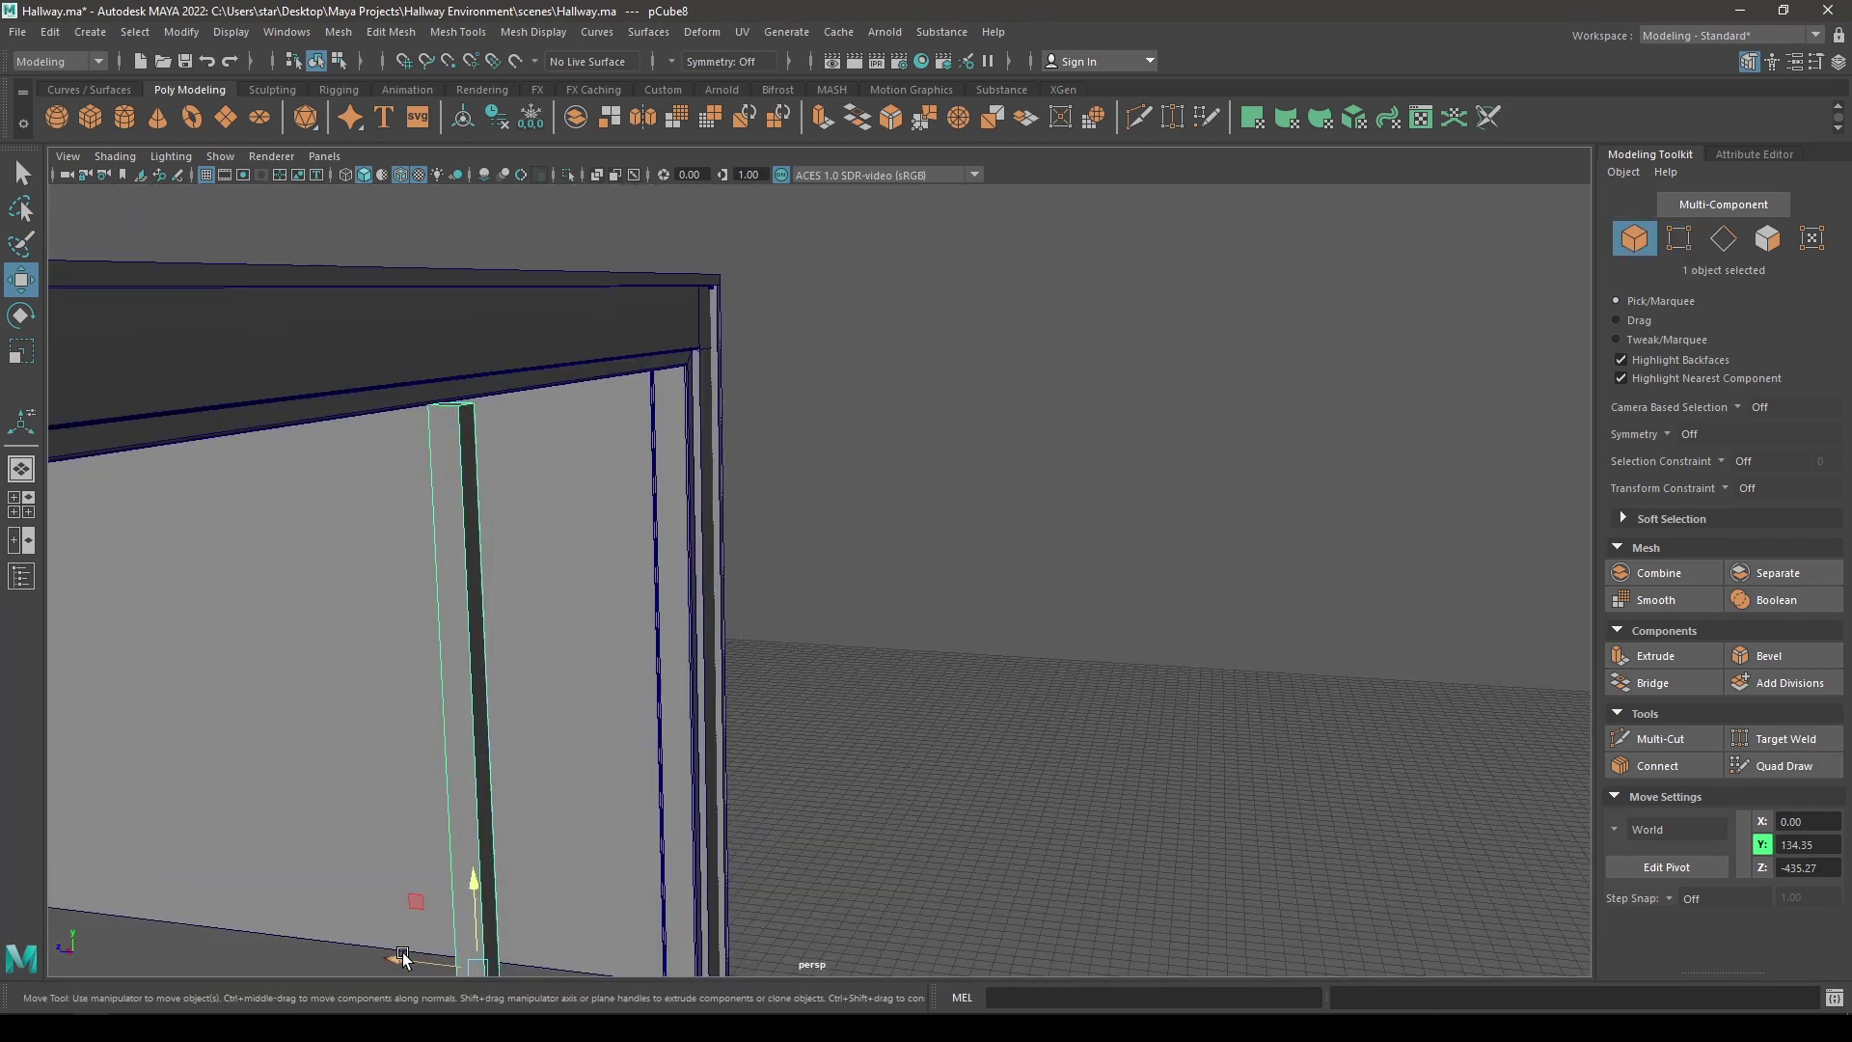
drag(403, 957, 376, 955)
alt+drag(424, 820, 607, 695)
- Scale the post along Z to make it slightly deeper
key(r)
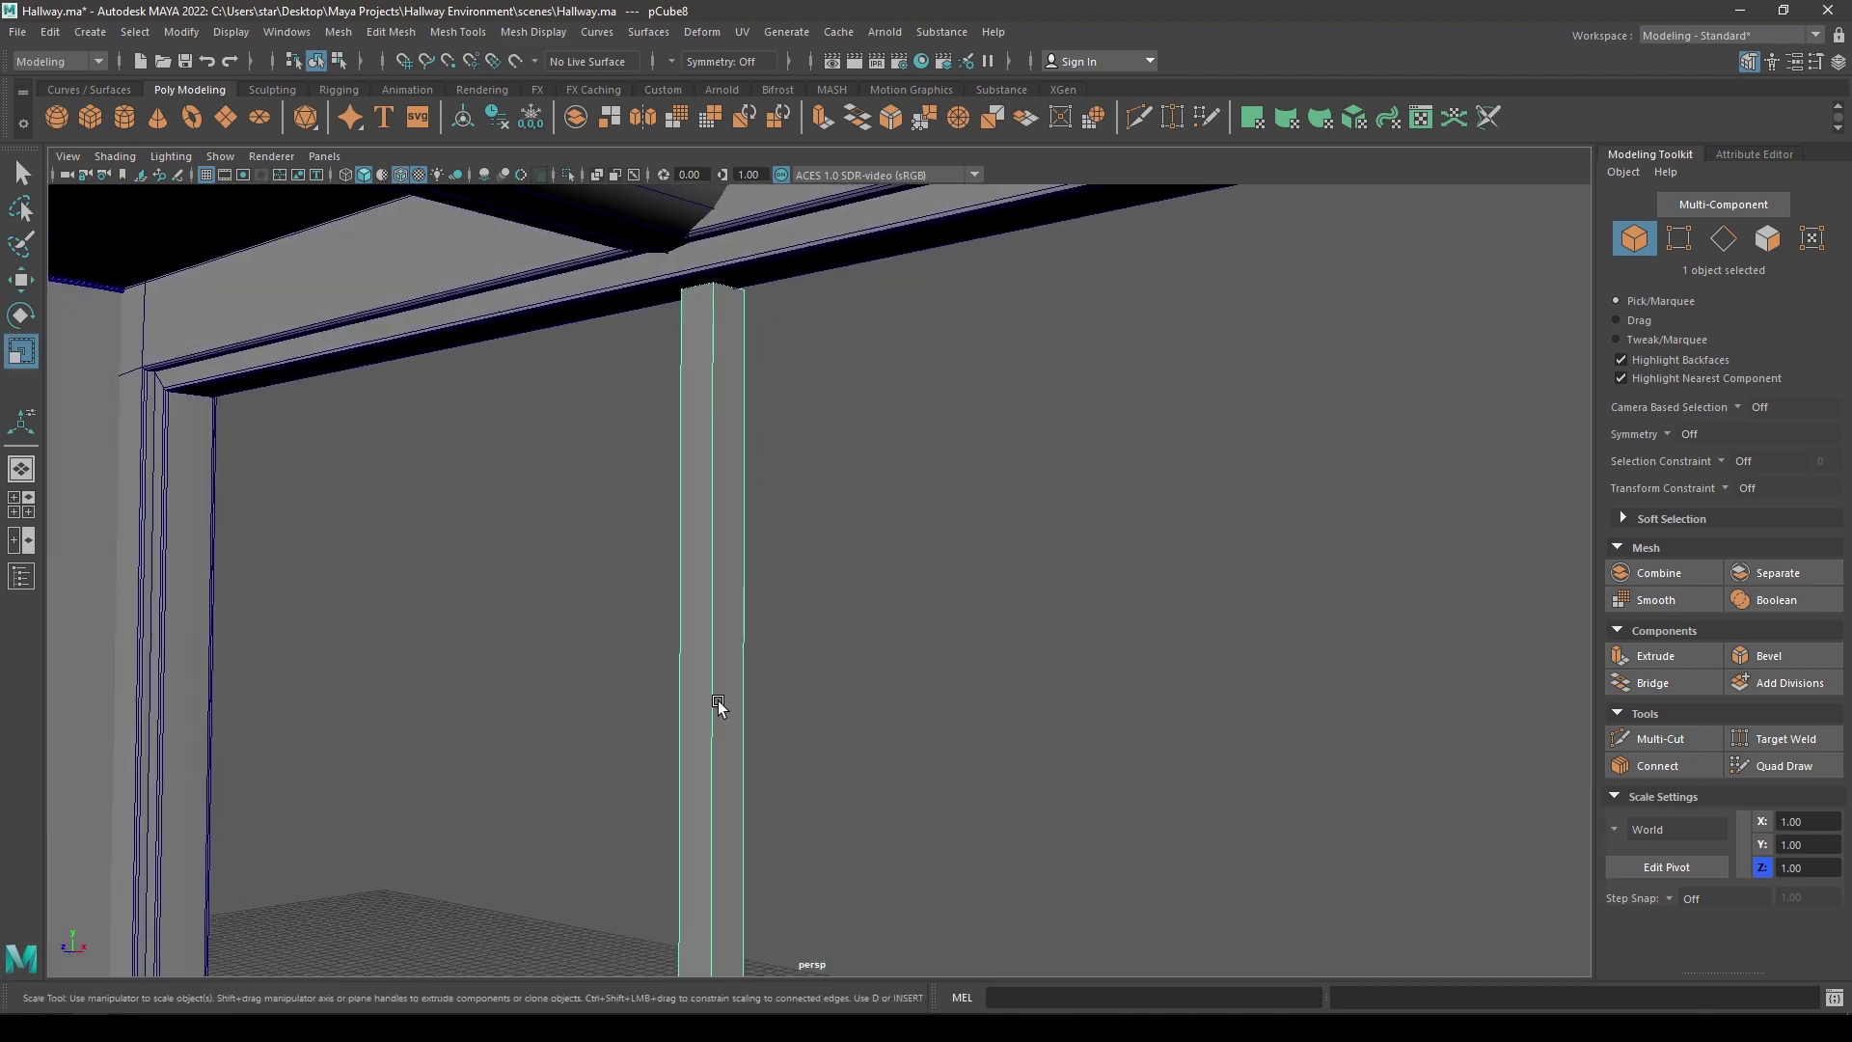
scroll(694, 427, down, 3)
alt+drag(700, 608, 822, 871)
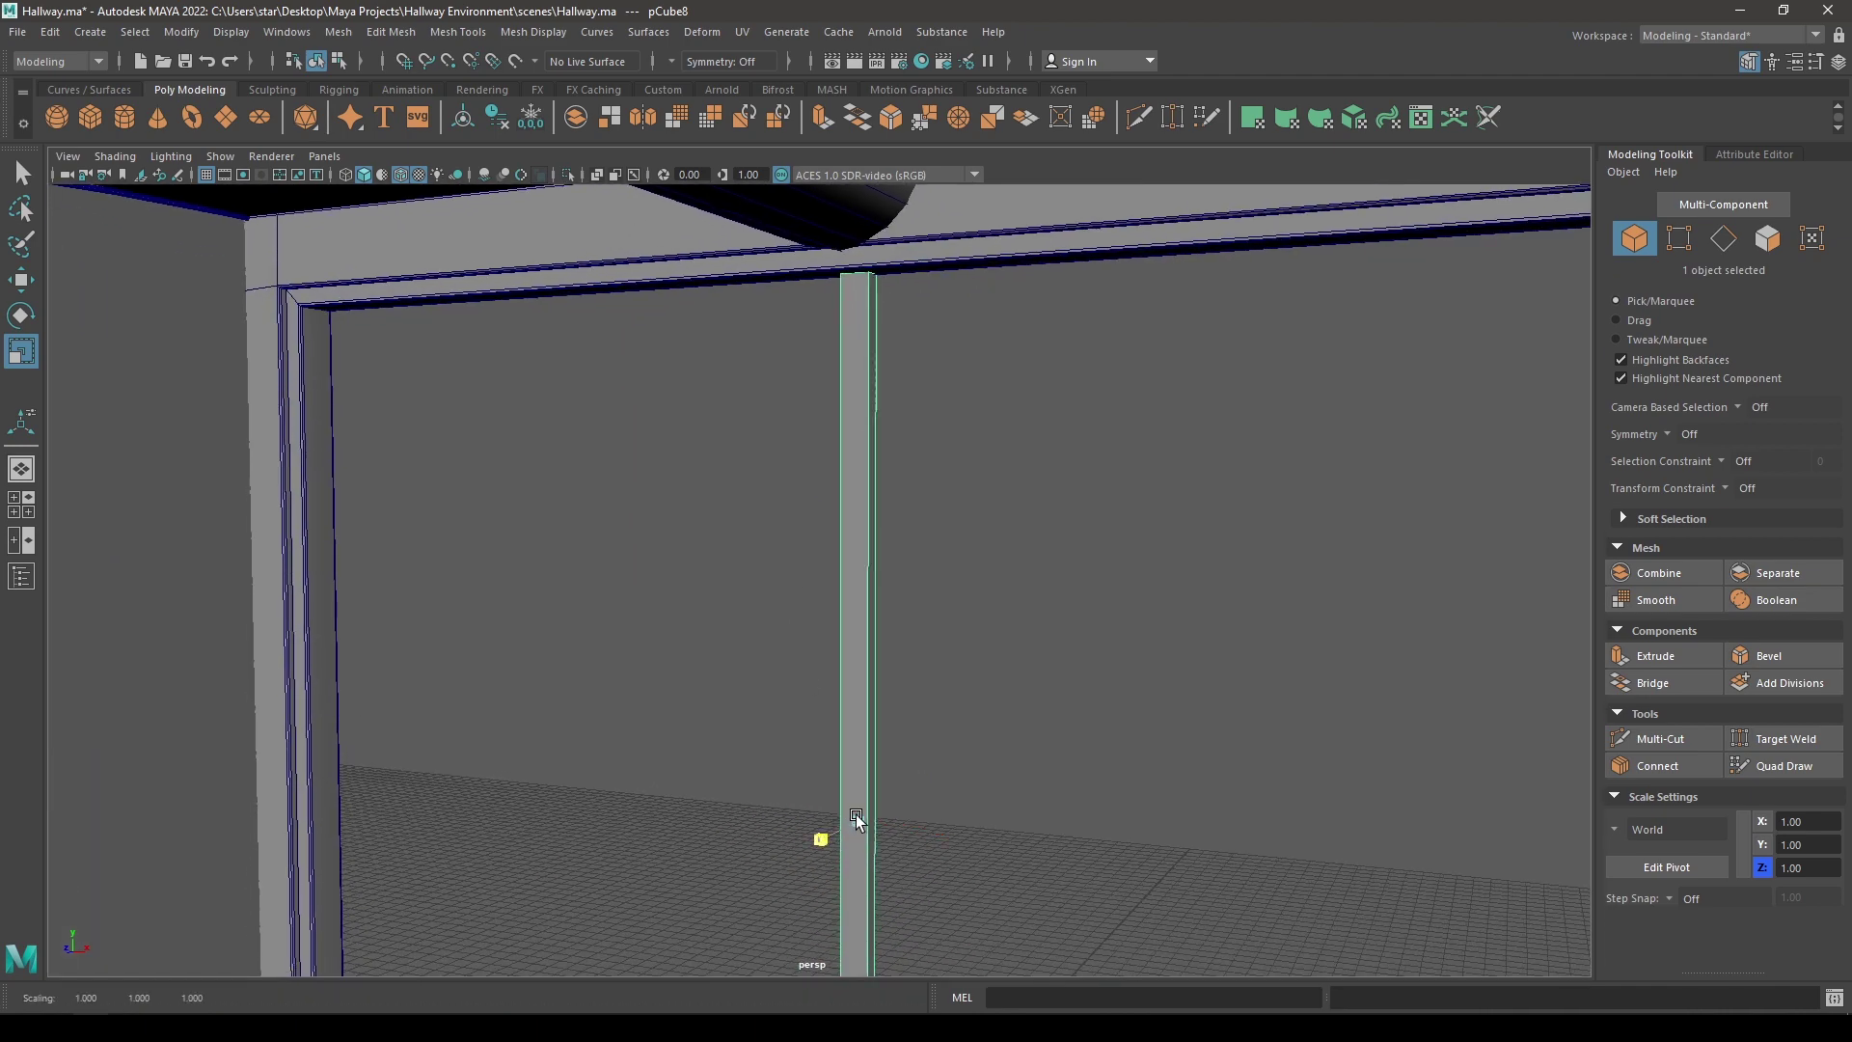
alt+drag(791, 583, 555, 680)
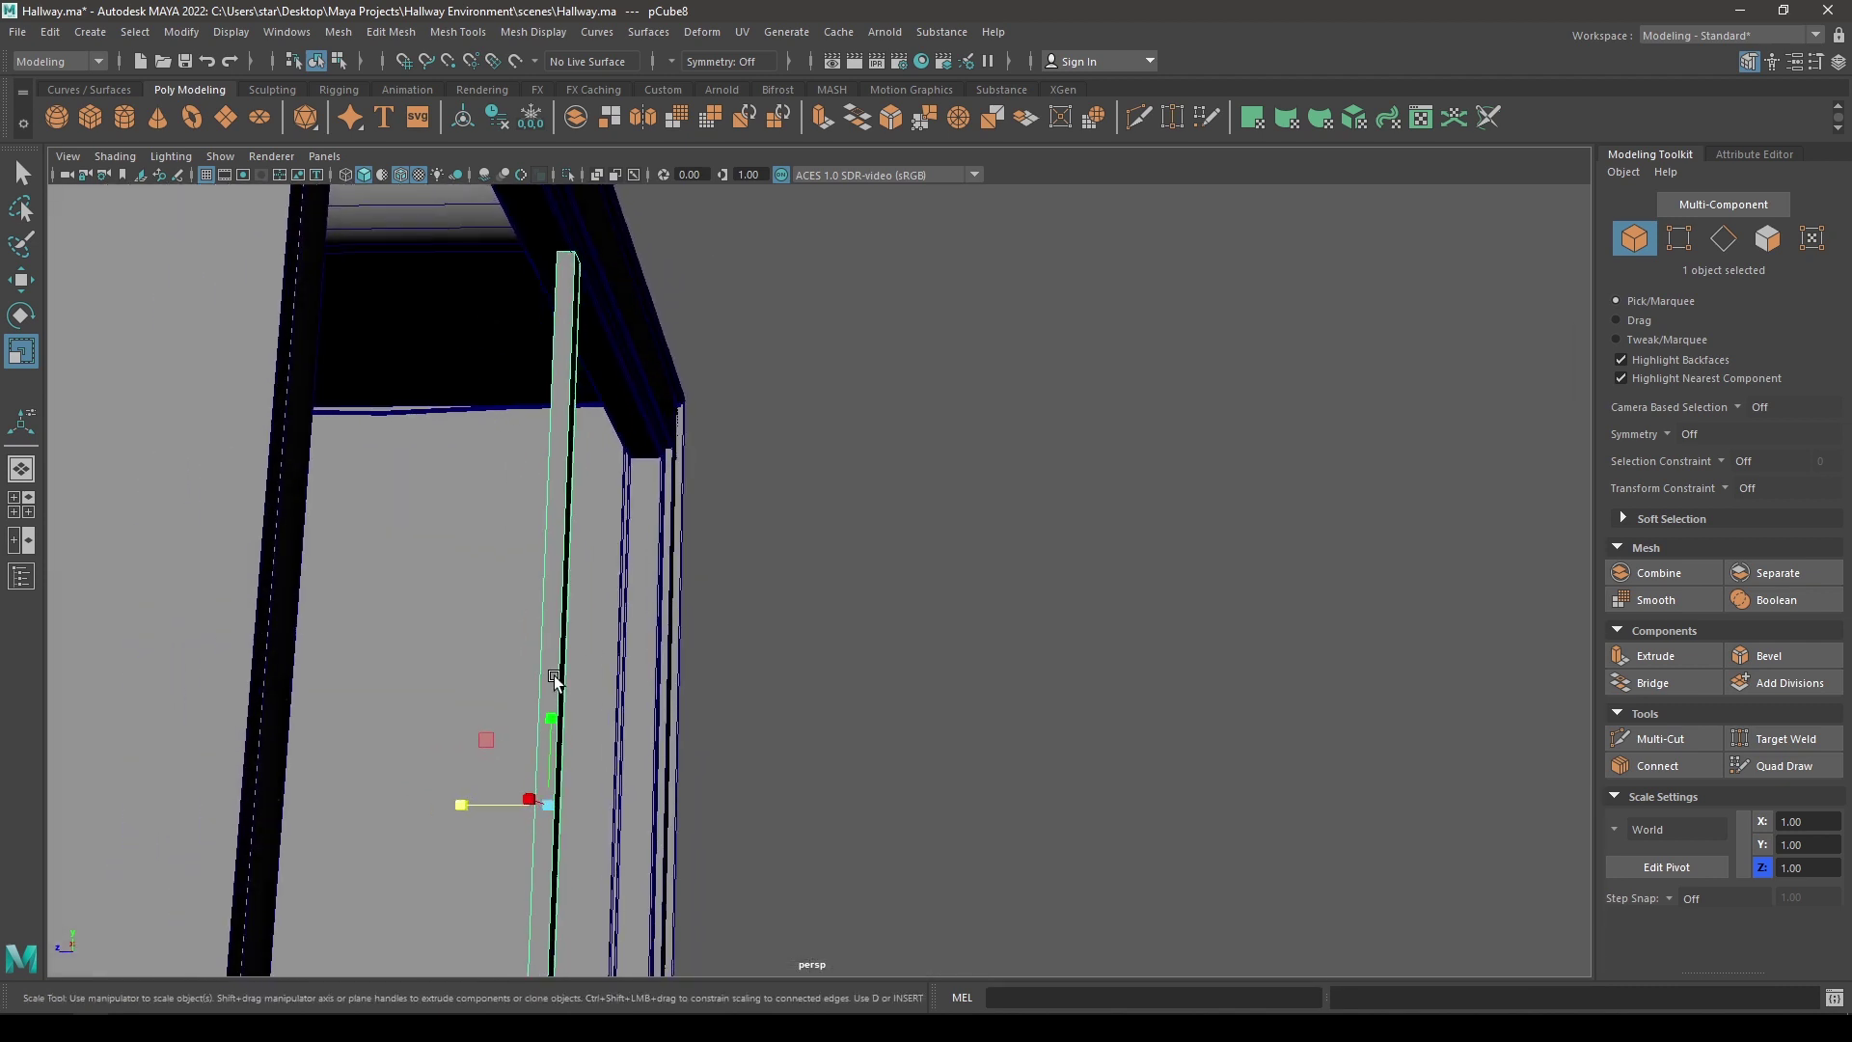
- Move the post along Z to about -420.25 and slightly increase its depth again
key(w)
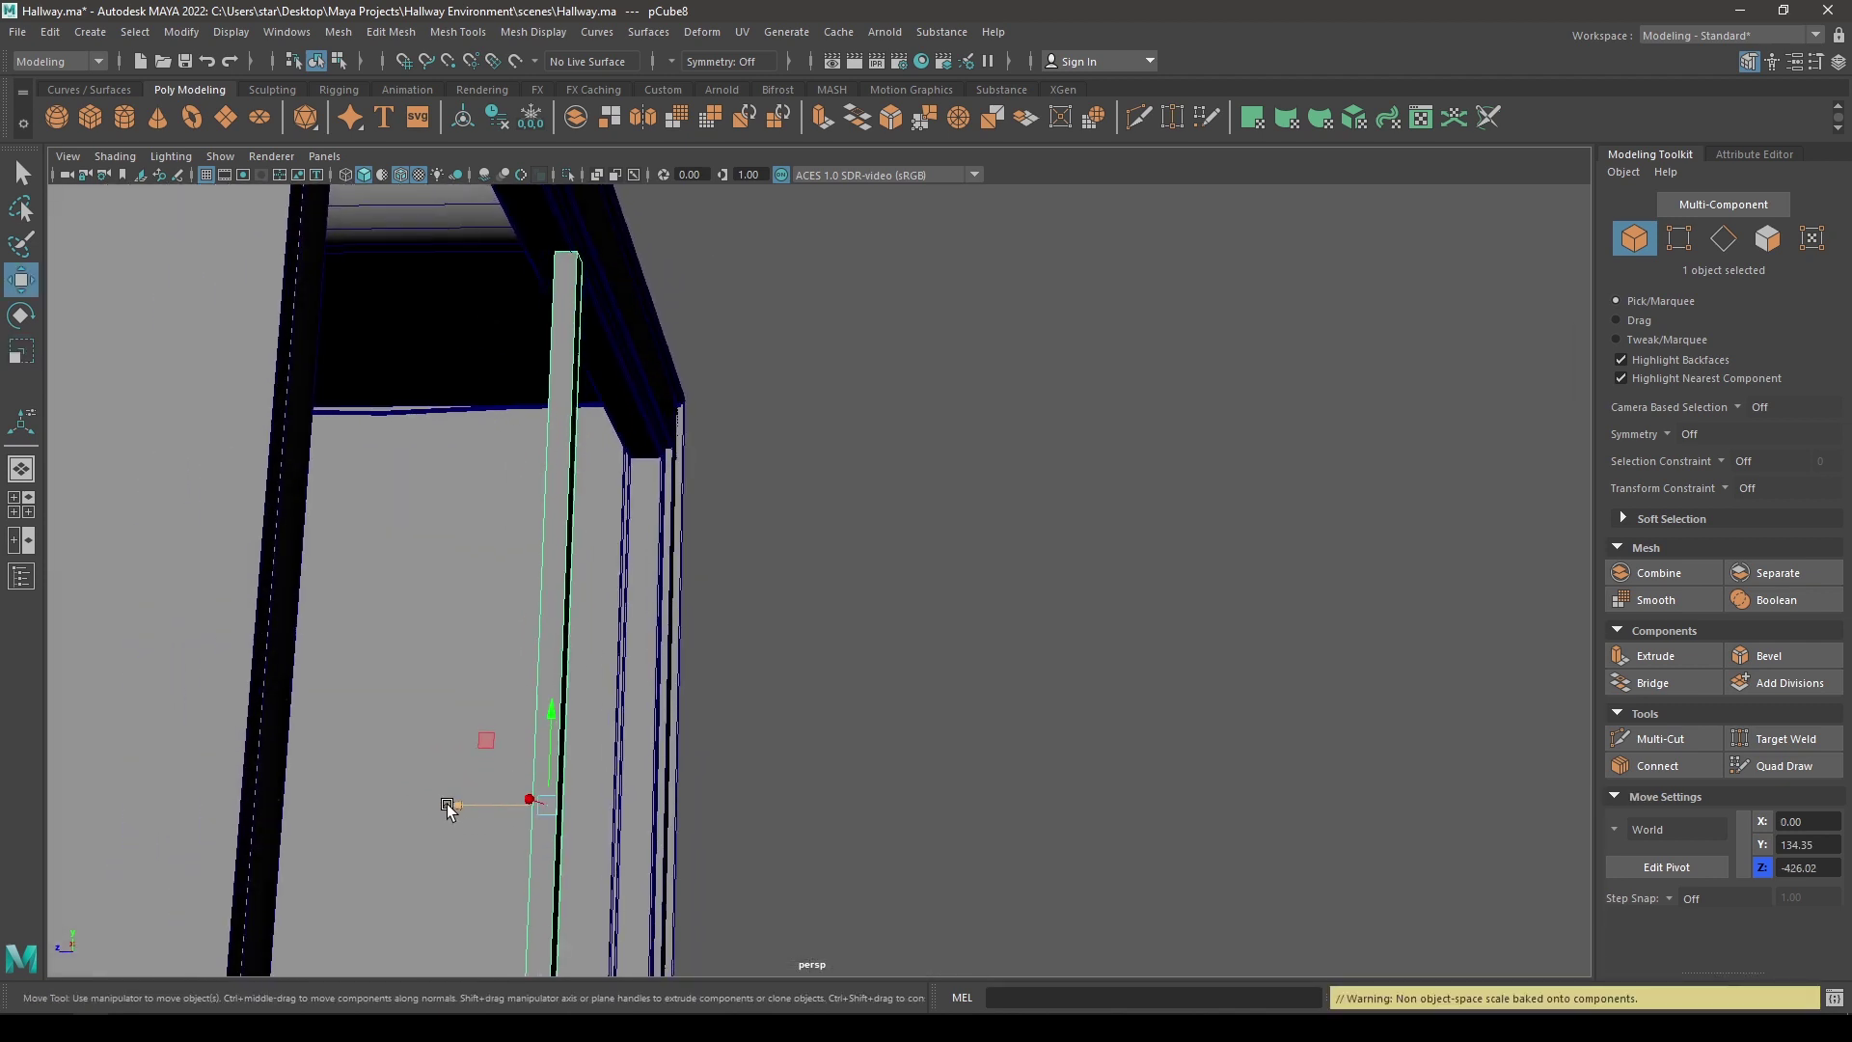
drag(443, 807, 429, 809)
key(r)
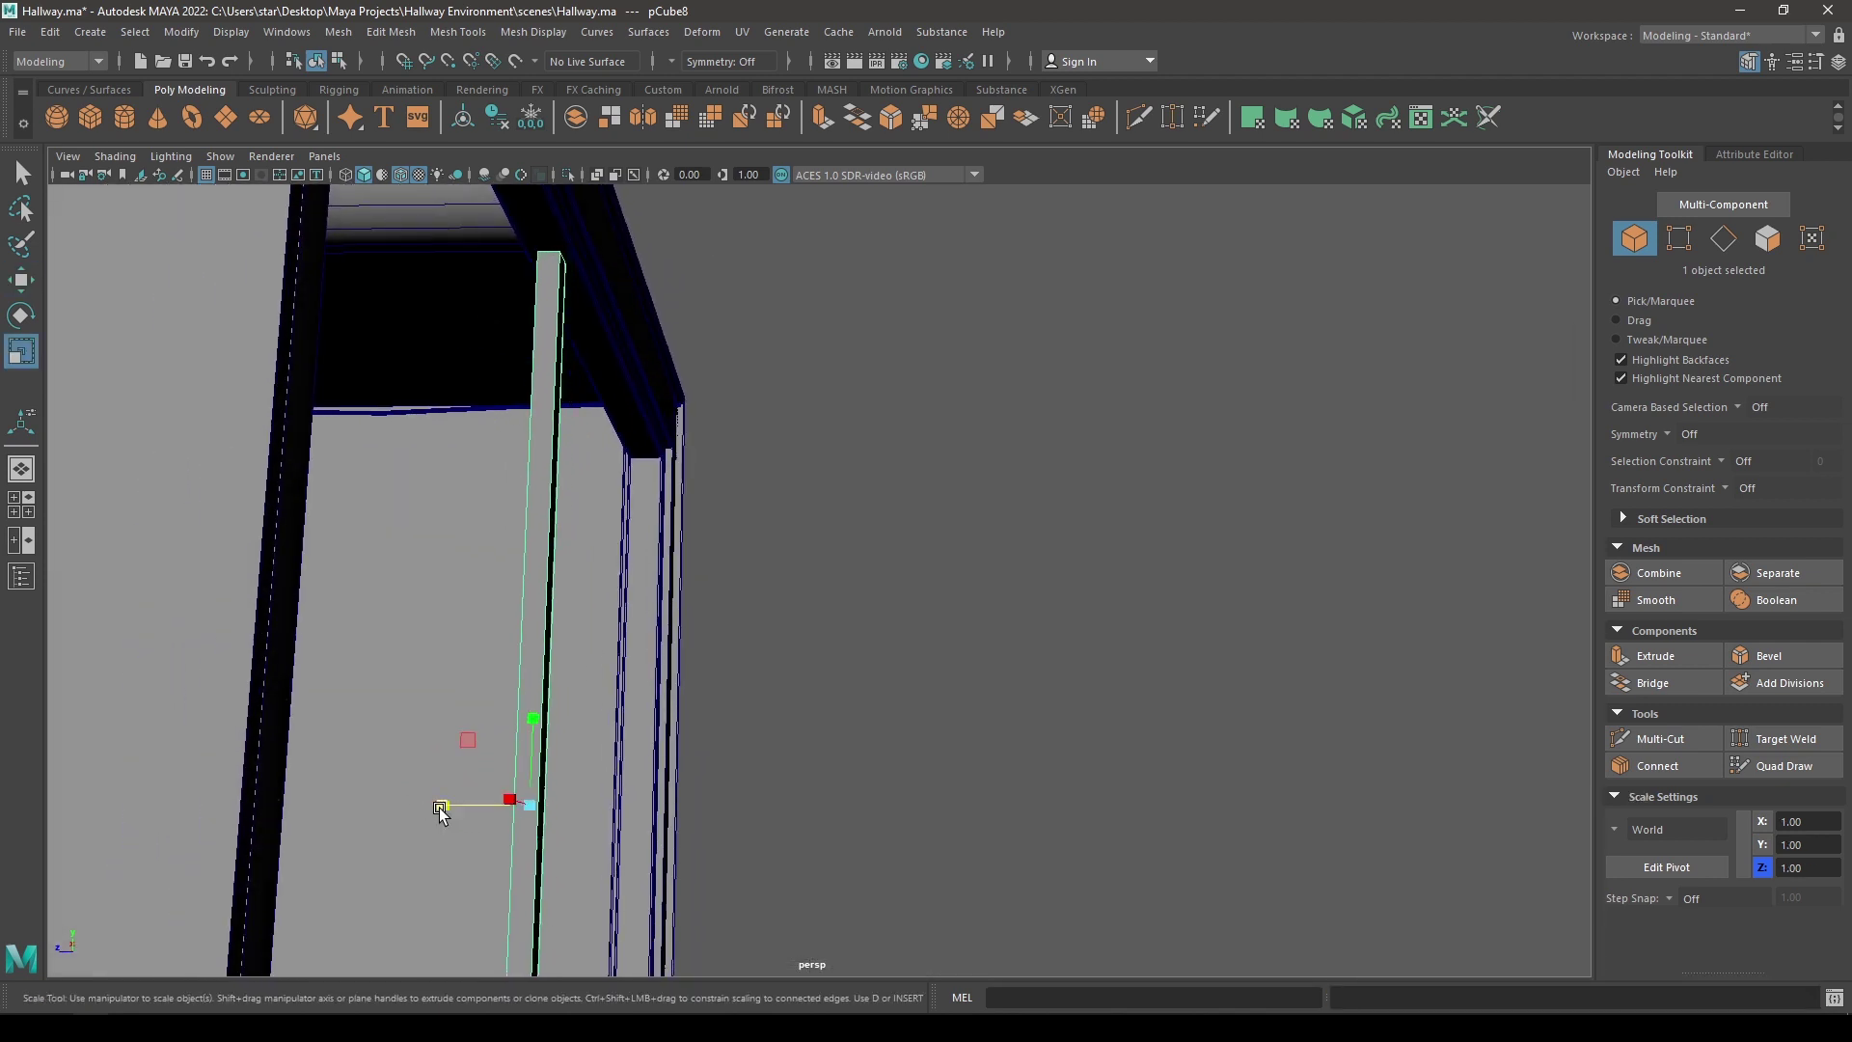
key(w)
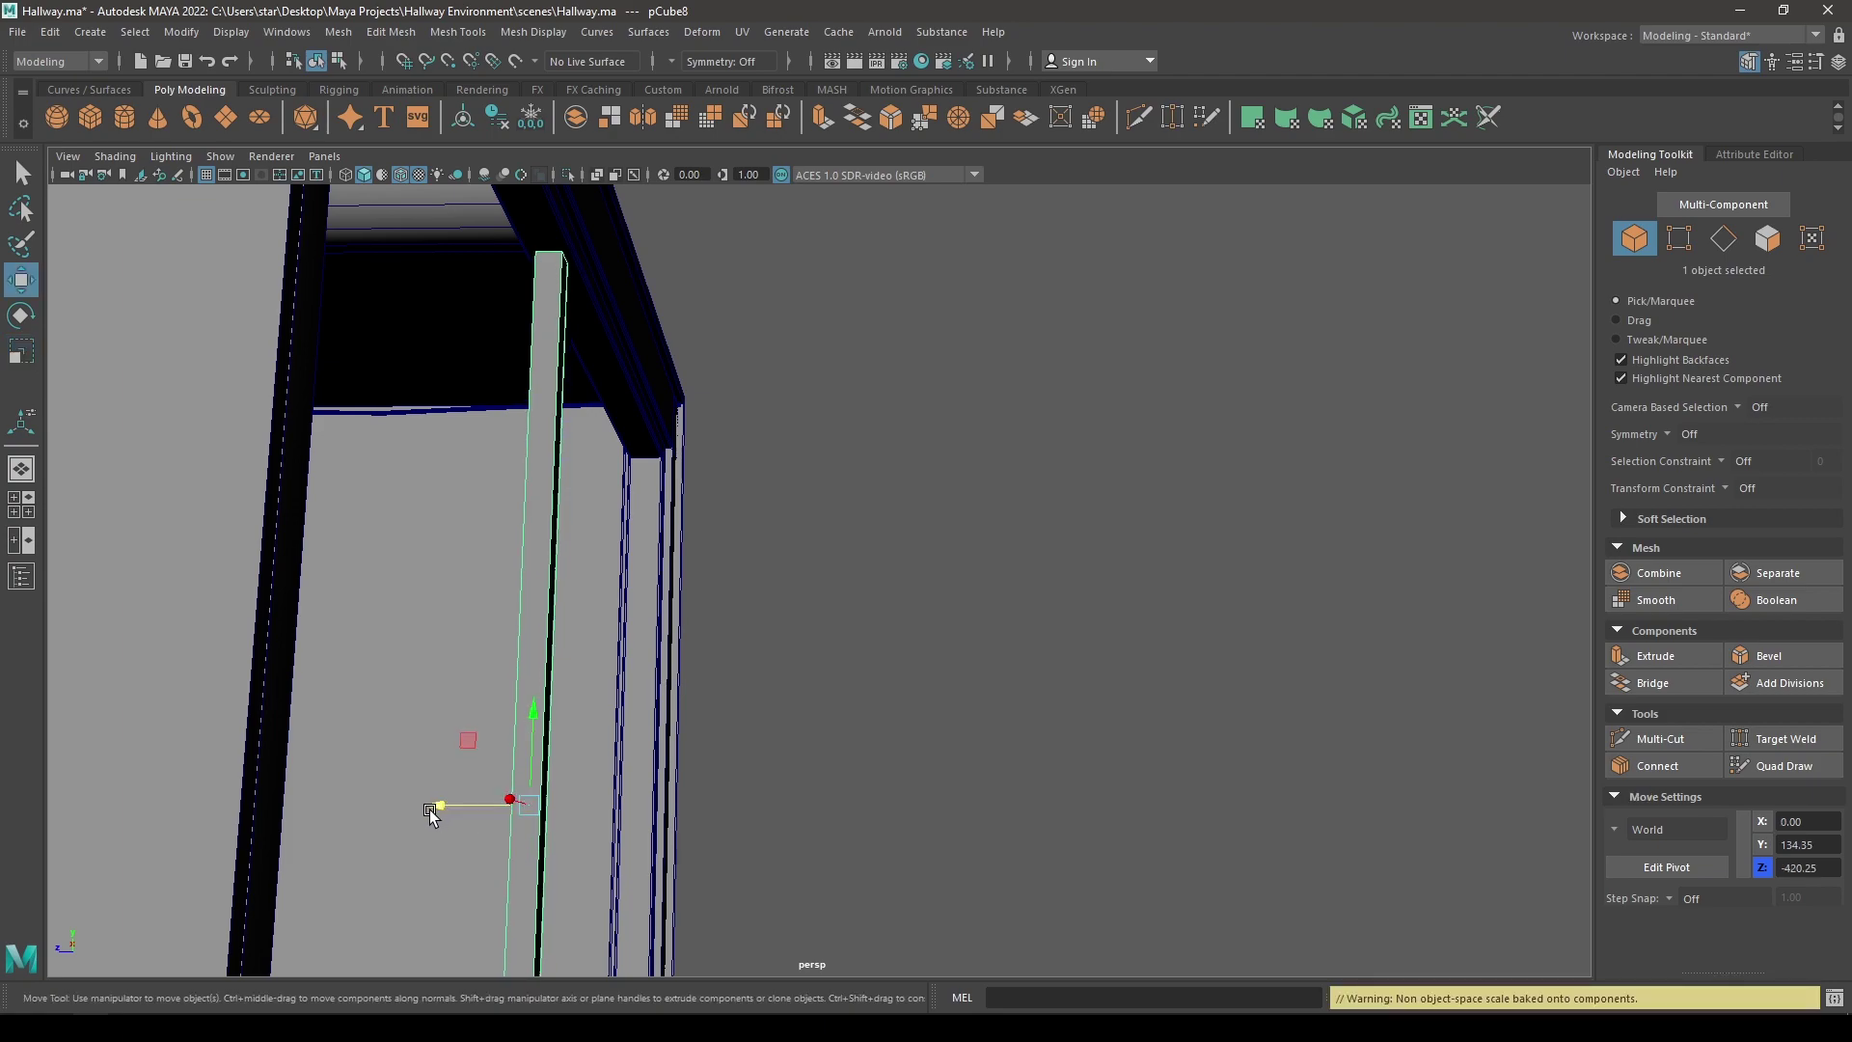
- Select the central post and hide all unselected objects to isolate it
alt+drag(695, 844, 549, 606)
alt+drag(731, 632, 1054, 620)
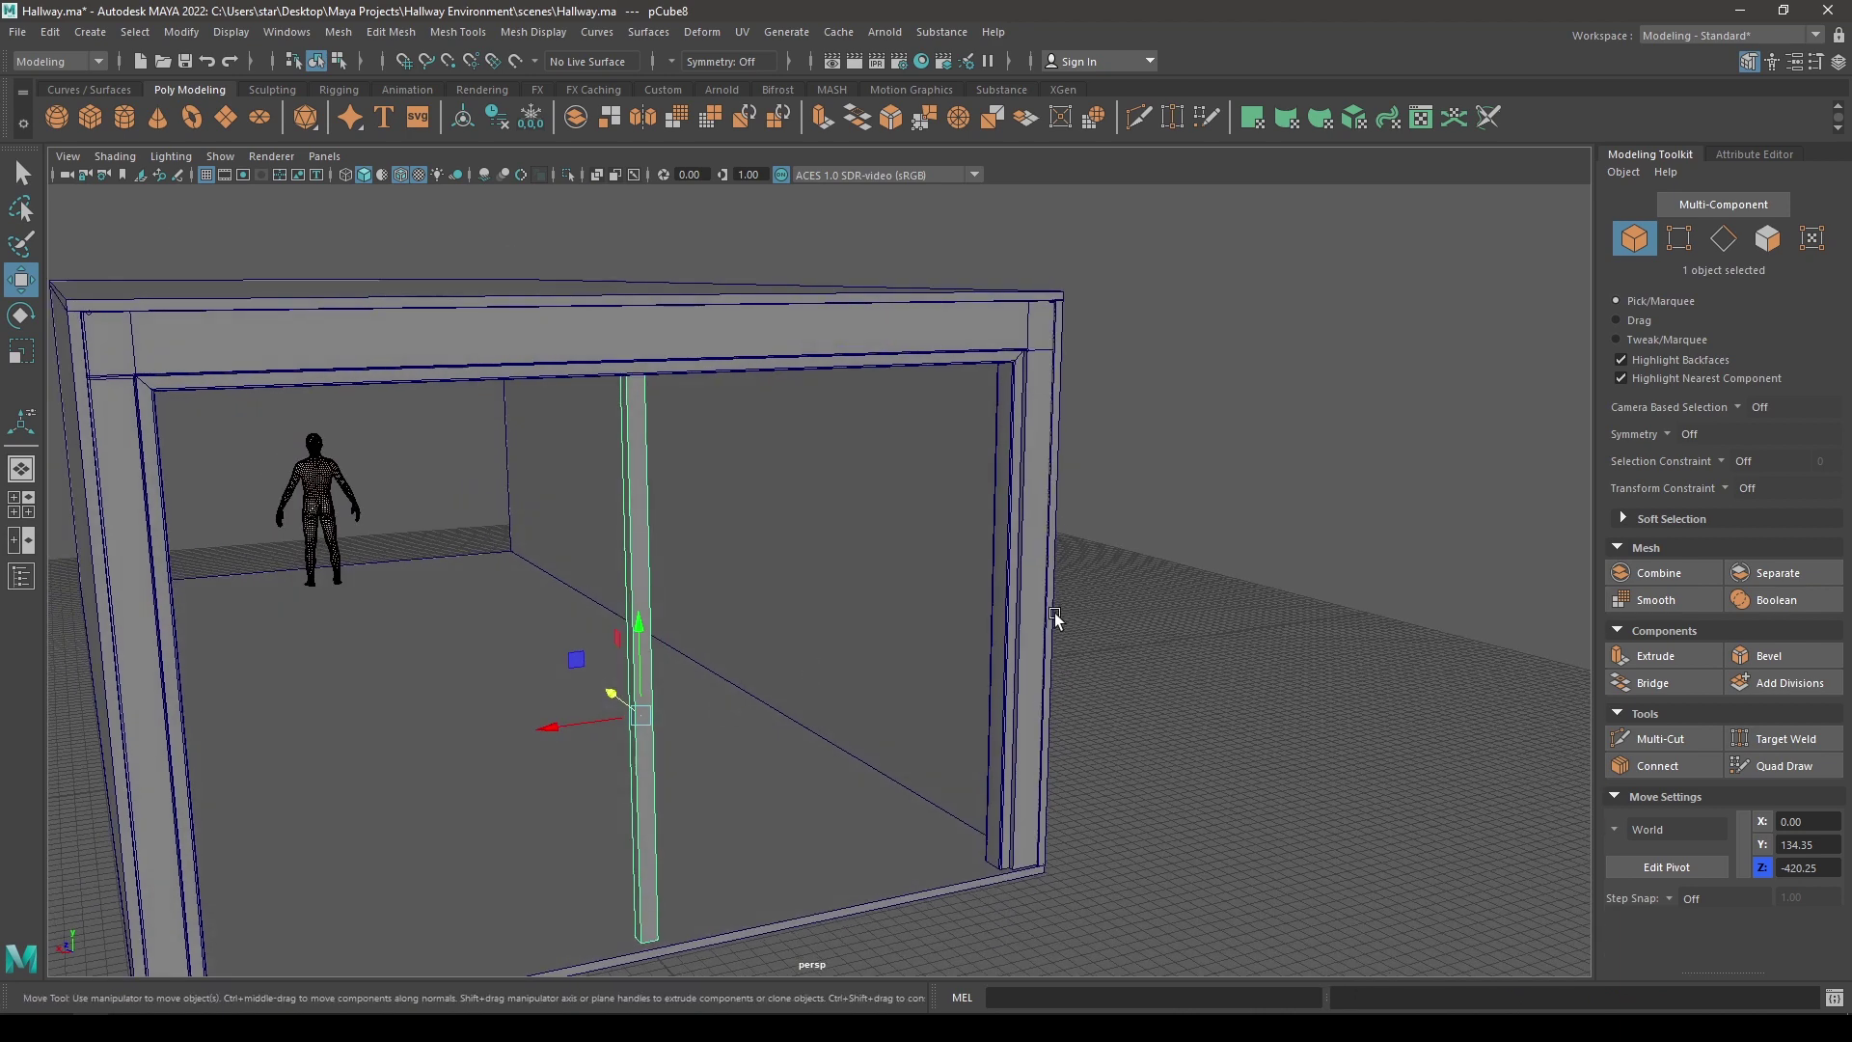
click(1241, 569)
alt+right_drag(652, 686, 574, 538)
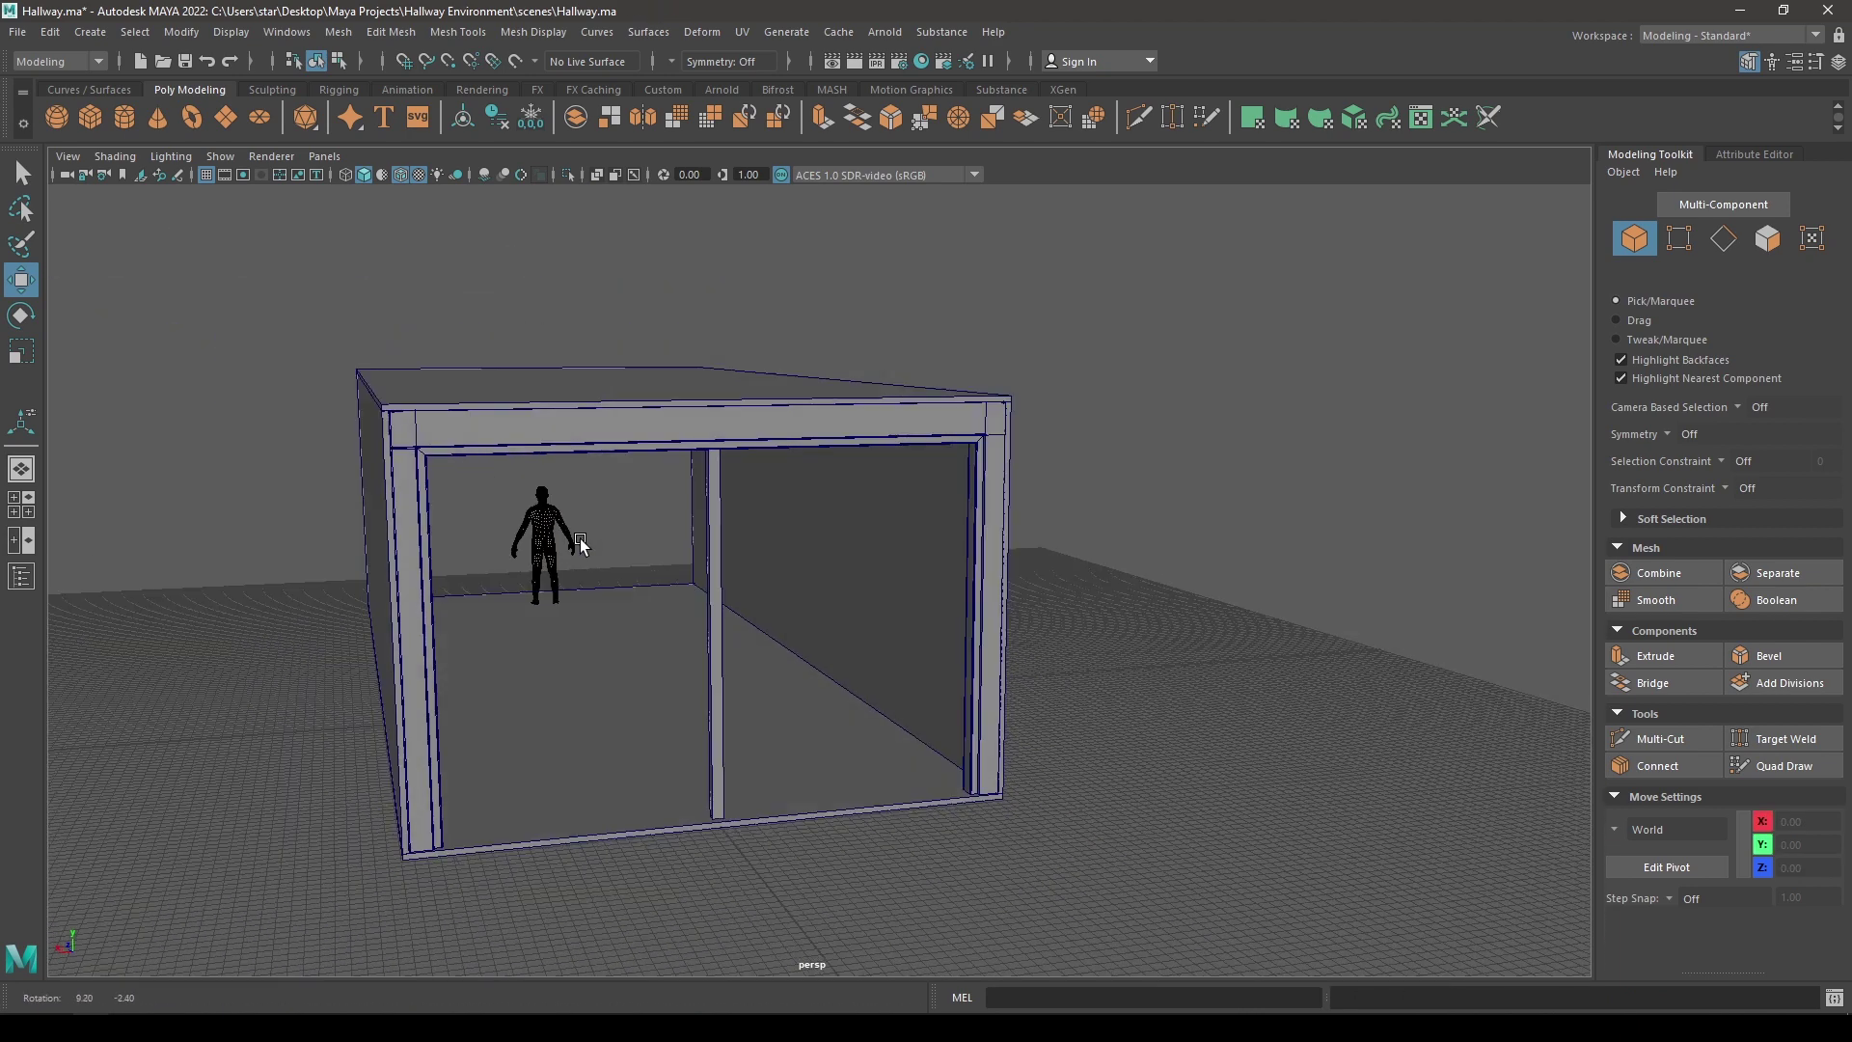
alt+drag(575, 537, 608, 547)
click(721, 640)
alt+drag(785, 736, 777, 696)
alt+right_drag(734, 675, 768, 658)
alt+drag(768, 659, 764, 820)
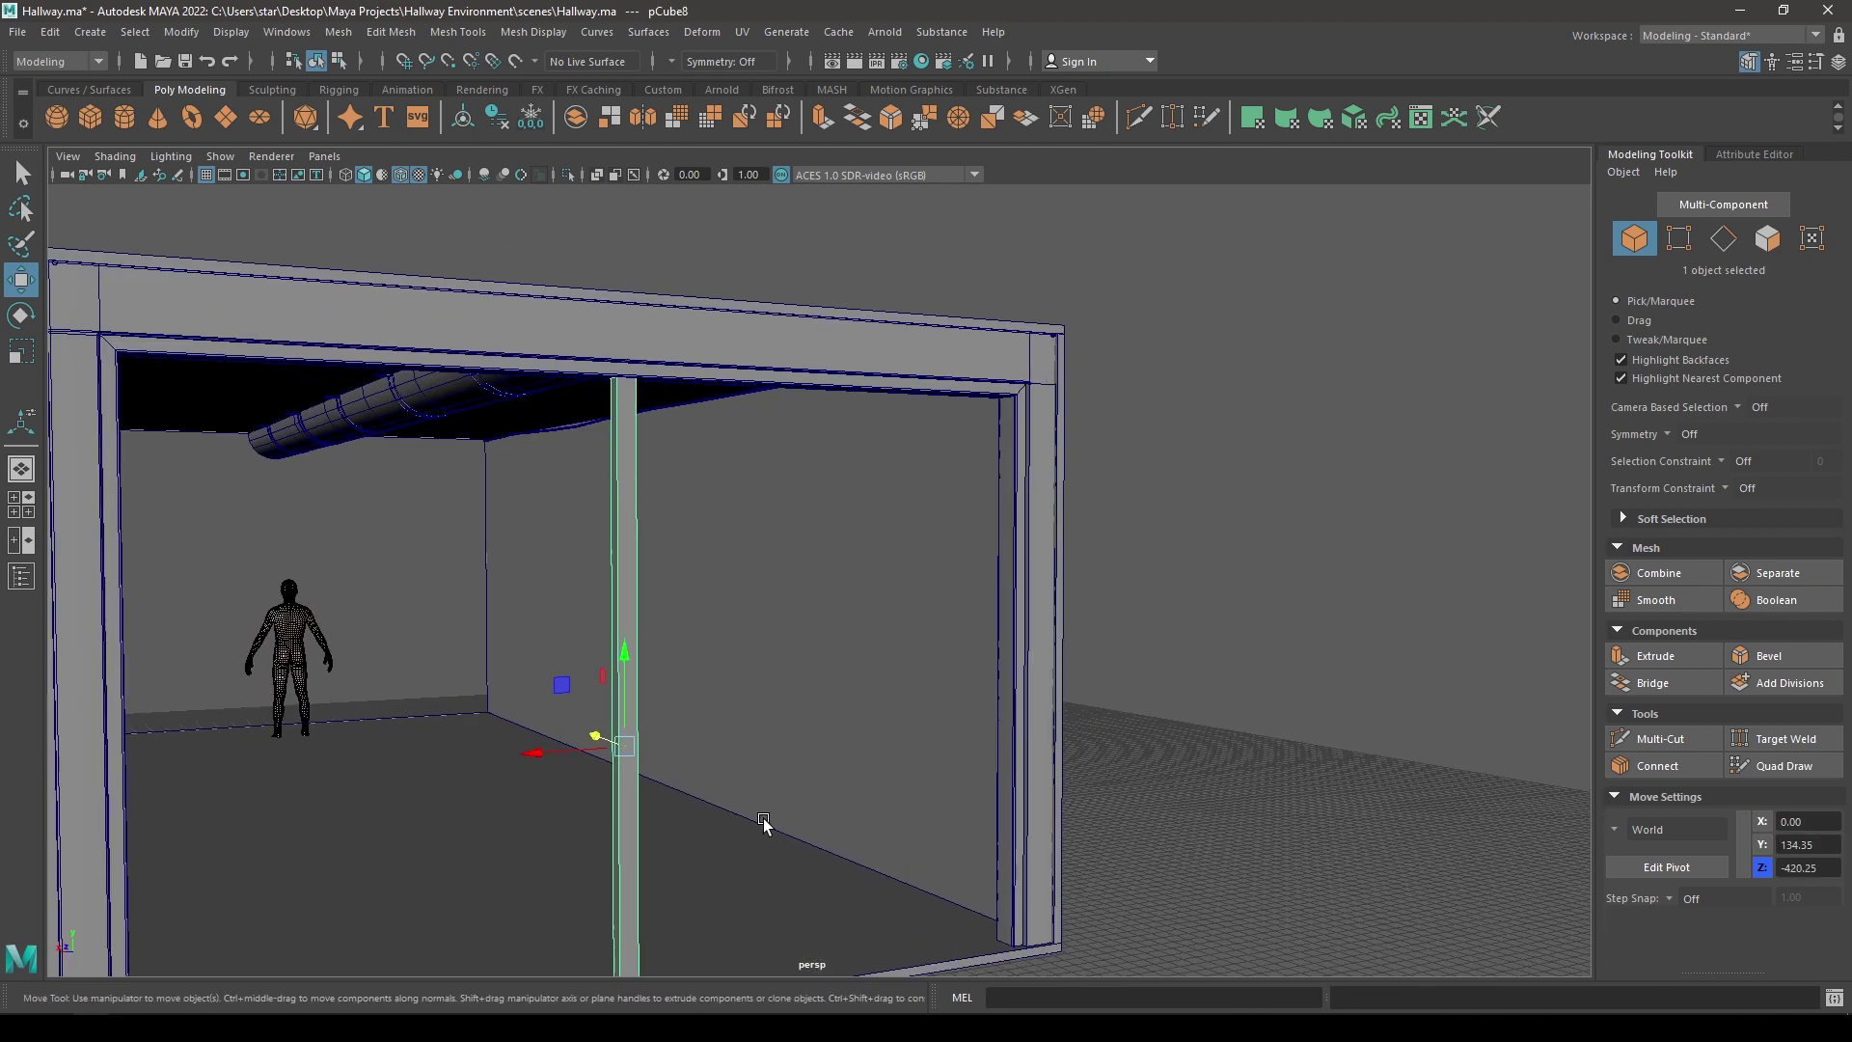
key(alt+h)
- Delete the end cap faces at the top and bottom of the post
right_click(845, 407)
right_drag(845, 407, 843, 461)
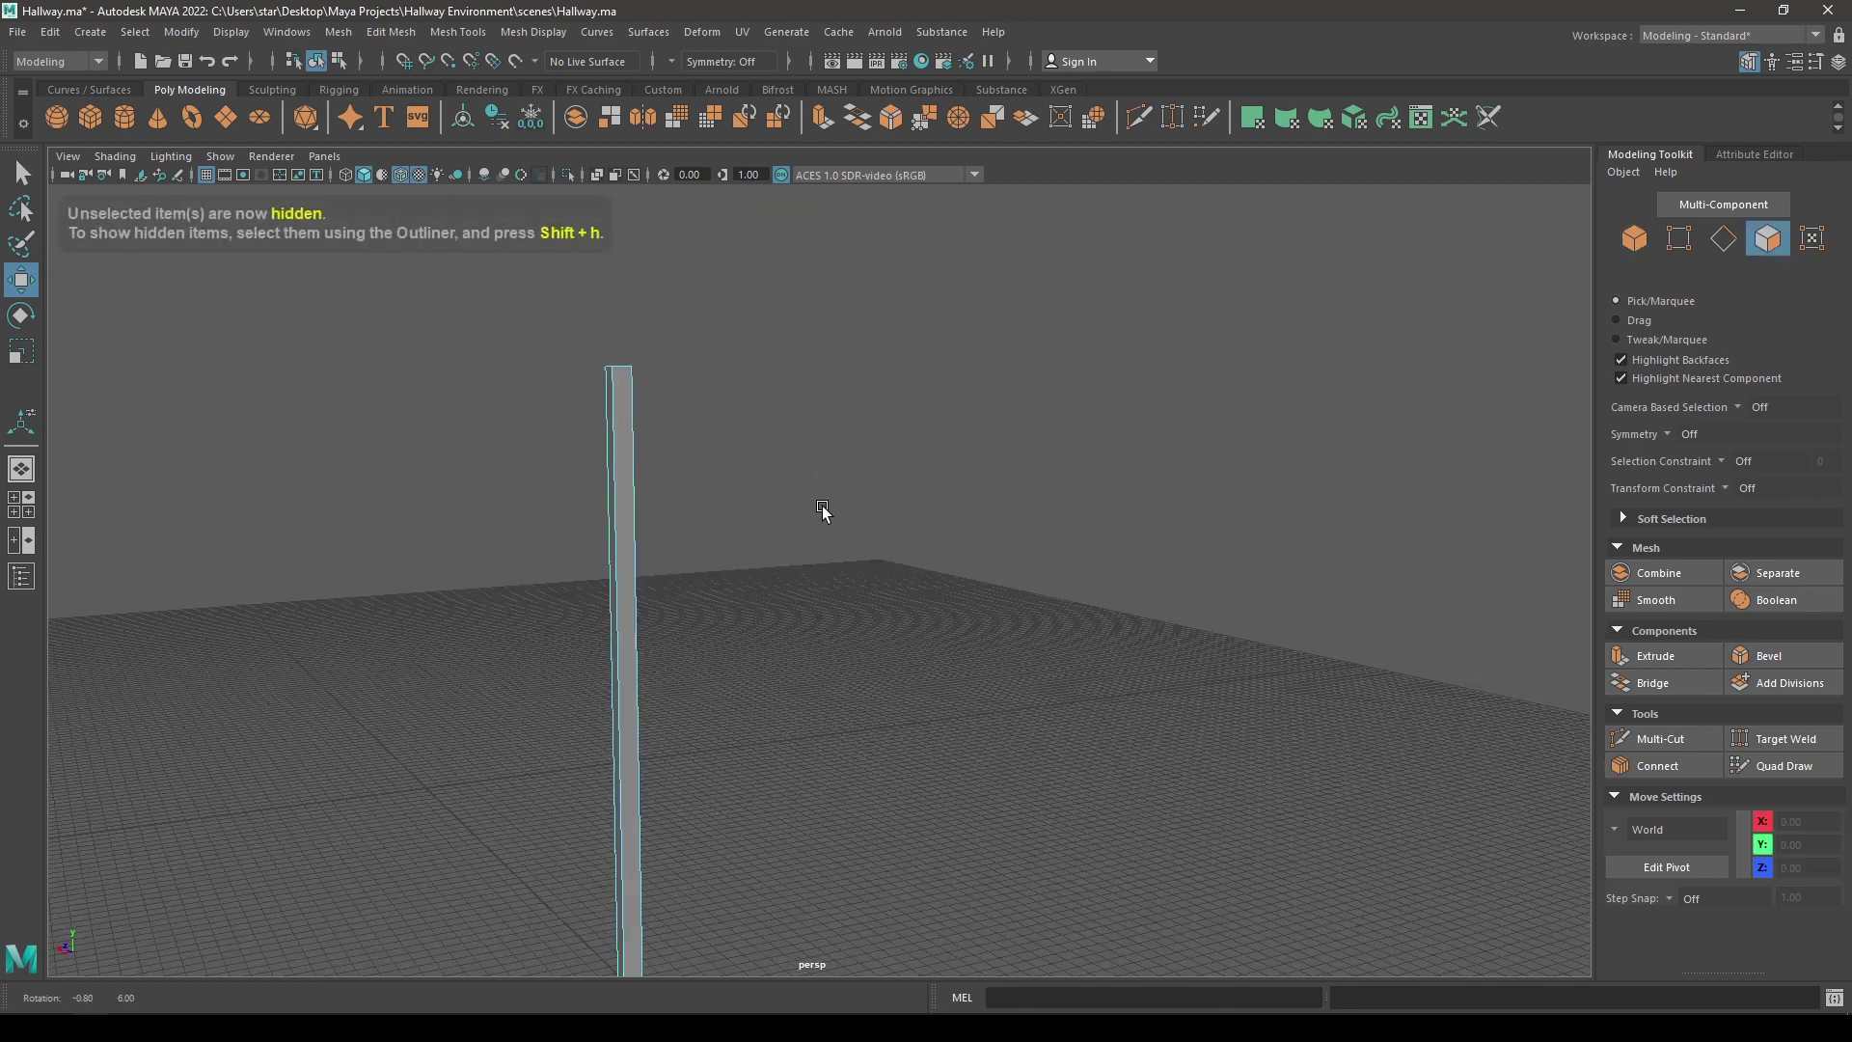
alt+drag(823, 512, 819, 627)
alt+right_drag(820, 627, 752, 376)
drag(742, 320, 449, 978)
drag(602, 600, 715, 412)
key(Delete)
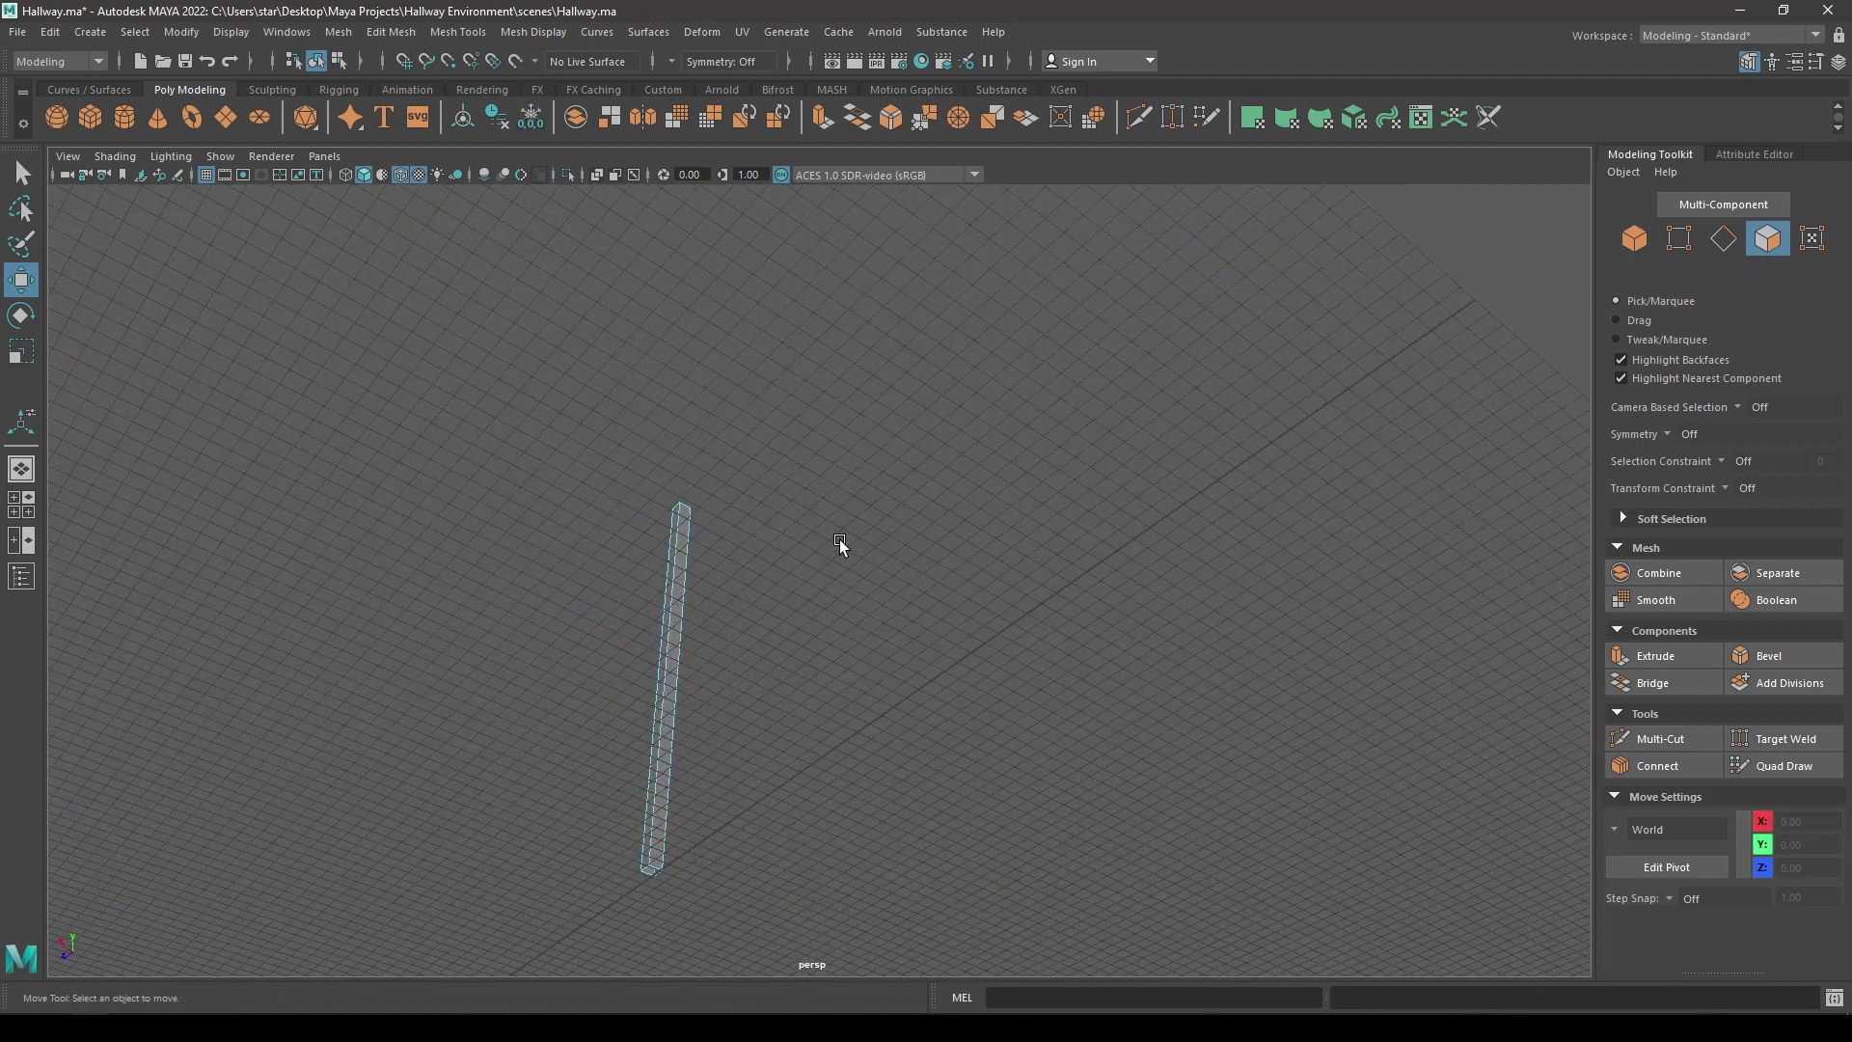
- Bevel the post's four vertical edges with a fraction of 0.2 and 2 segments
alt+drag(840, 546, 873, 689)
right_drag(895, 518, 812, 328)
scroll(814, 756, up, 3)
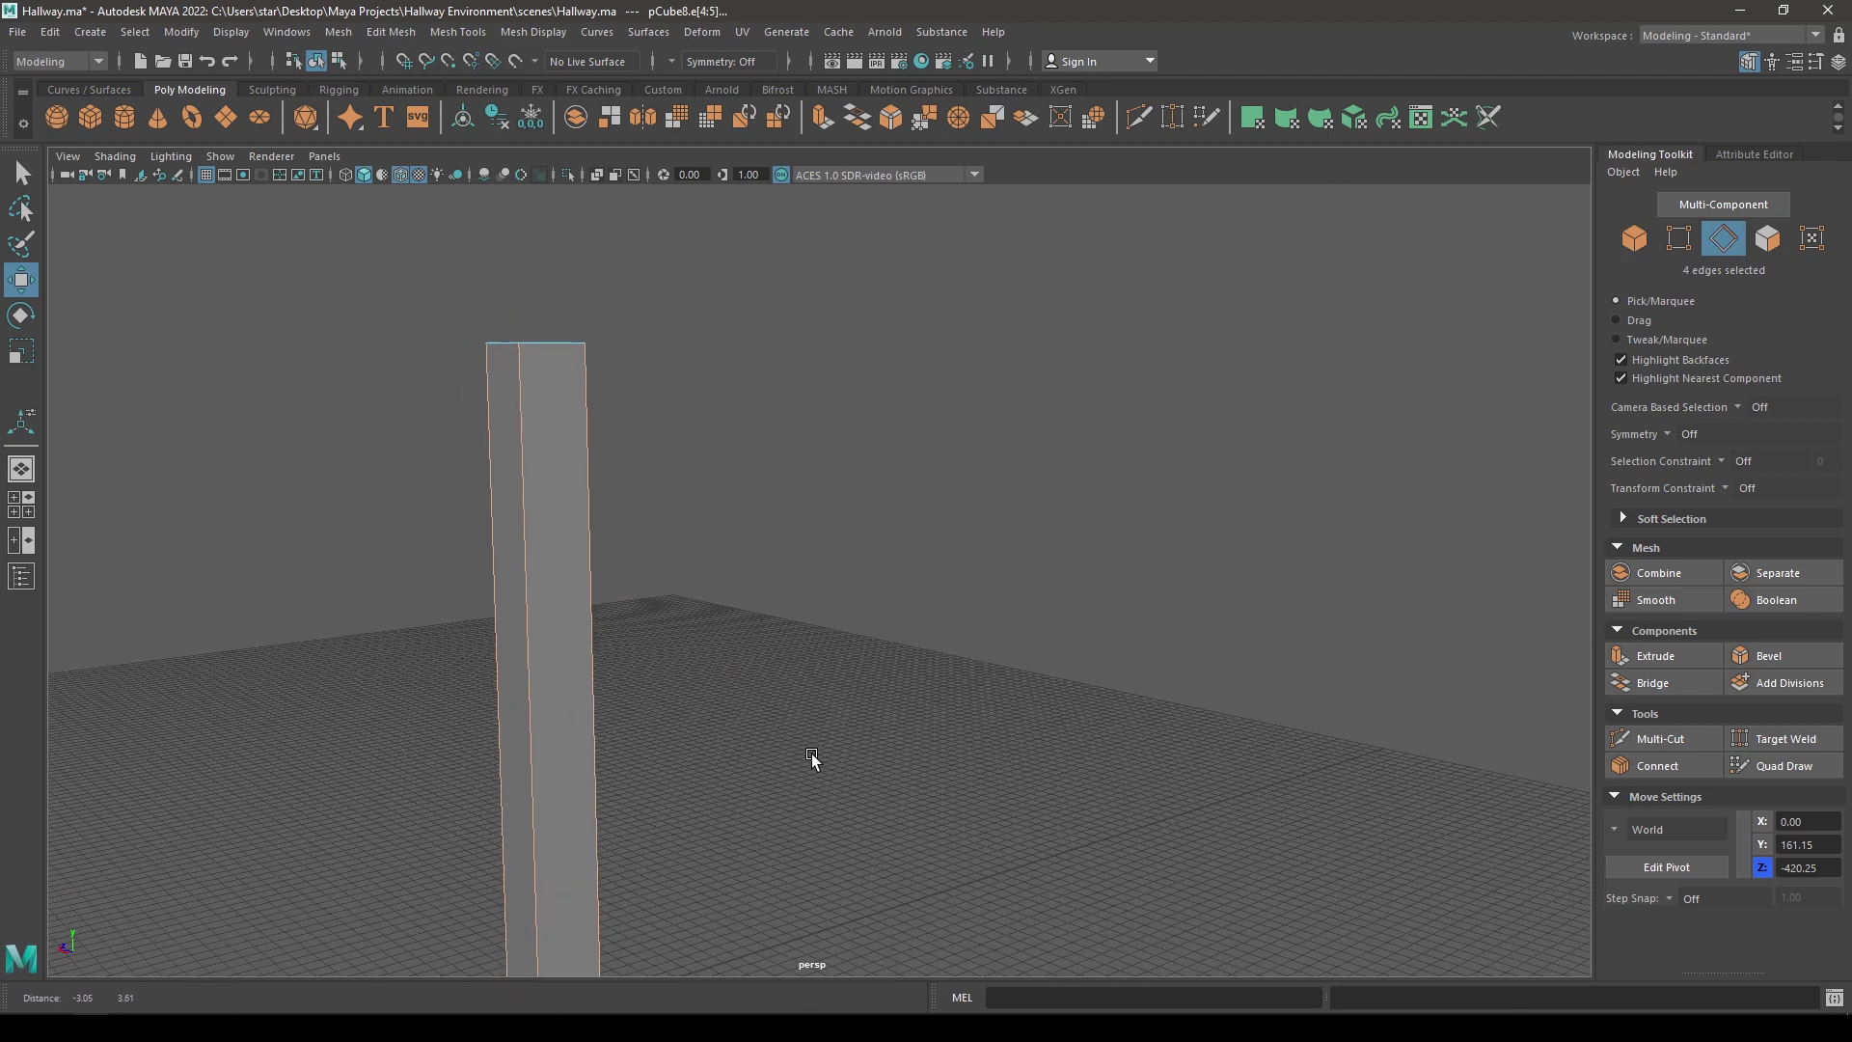
scroll(739, 704, up, 3)
shift+right_click(763, 525)
click(811, 532)
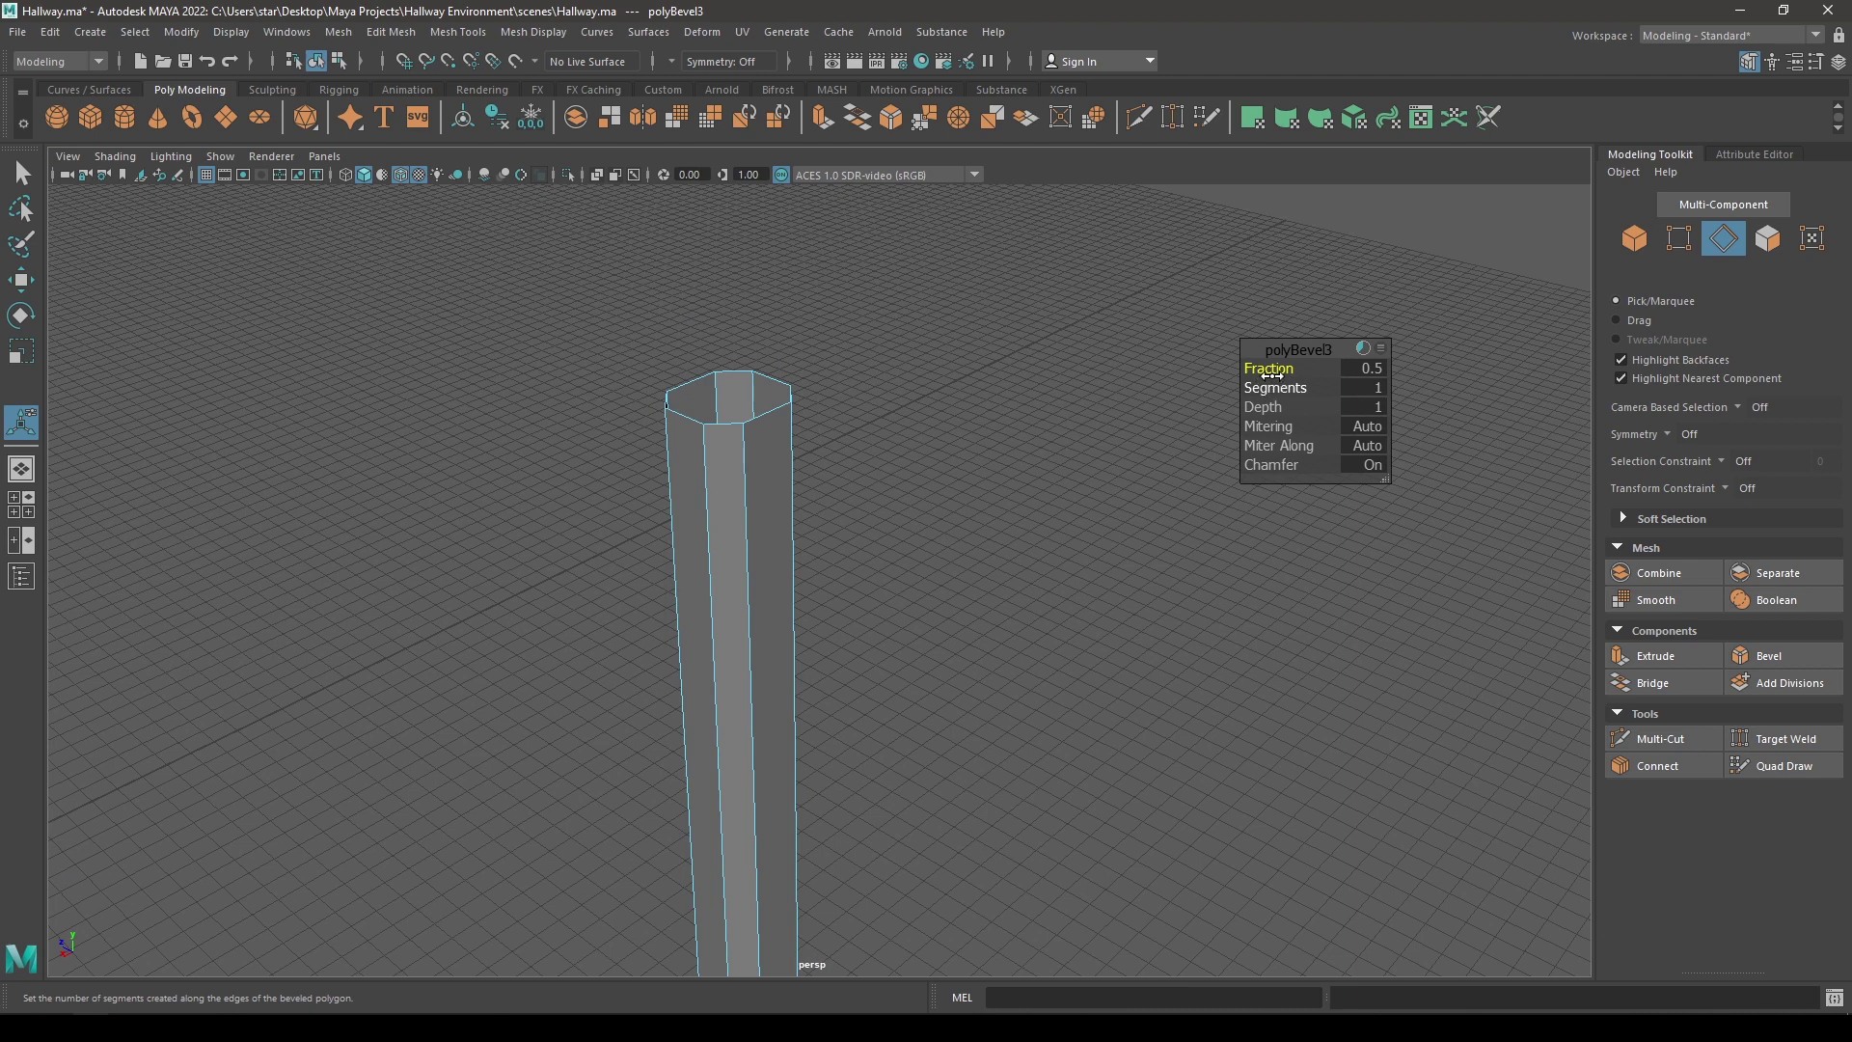
mouse_move(1270, 369)
mouse_down()
mouse_move(1237, 375)
mouse_move(1349, 393)
mouse_move(1287, 367)
mouse_up()
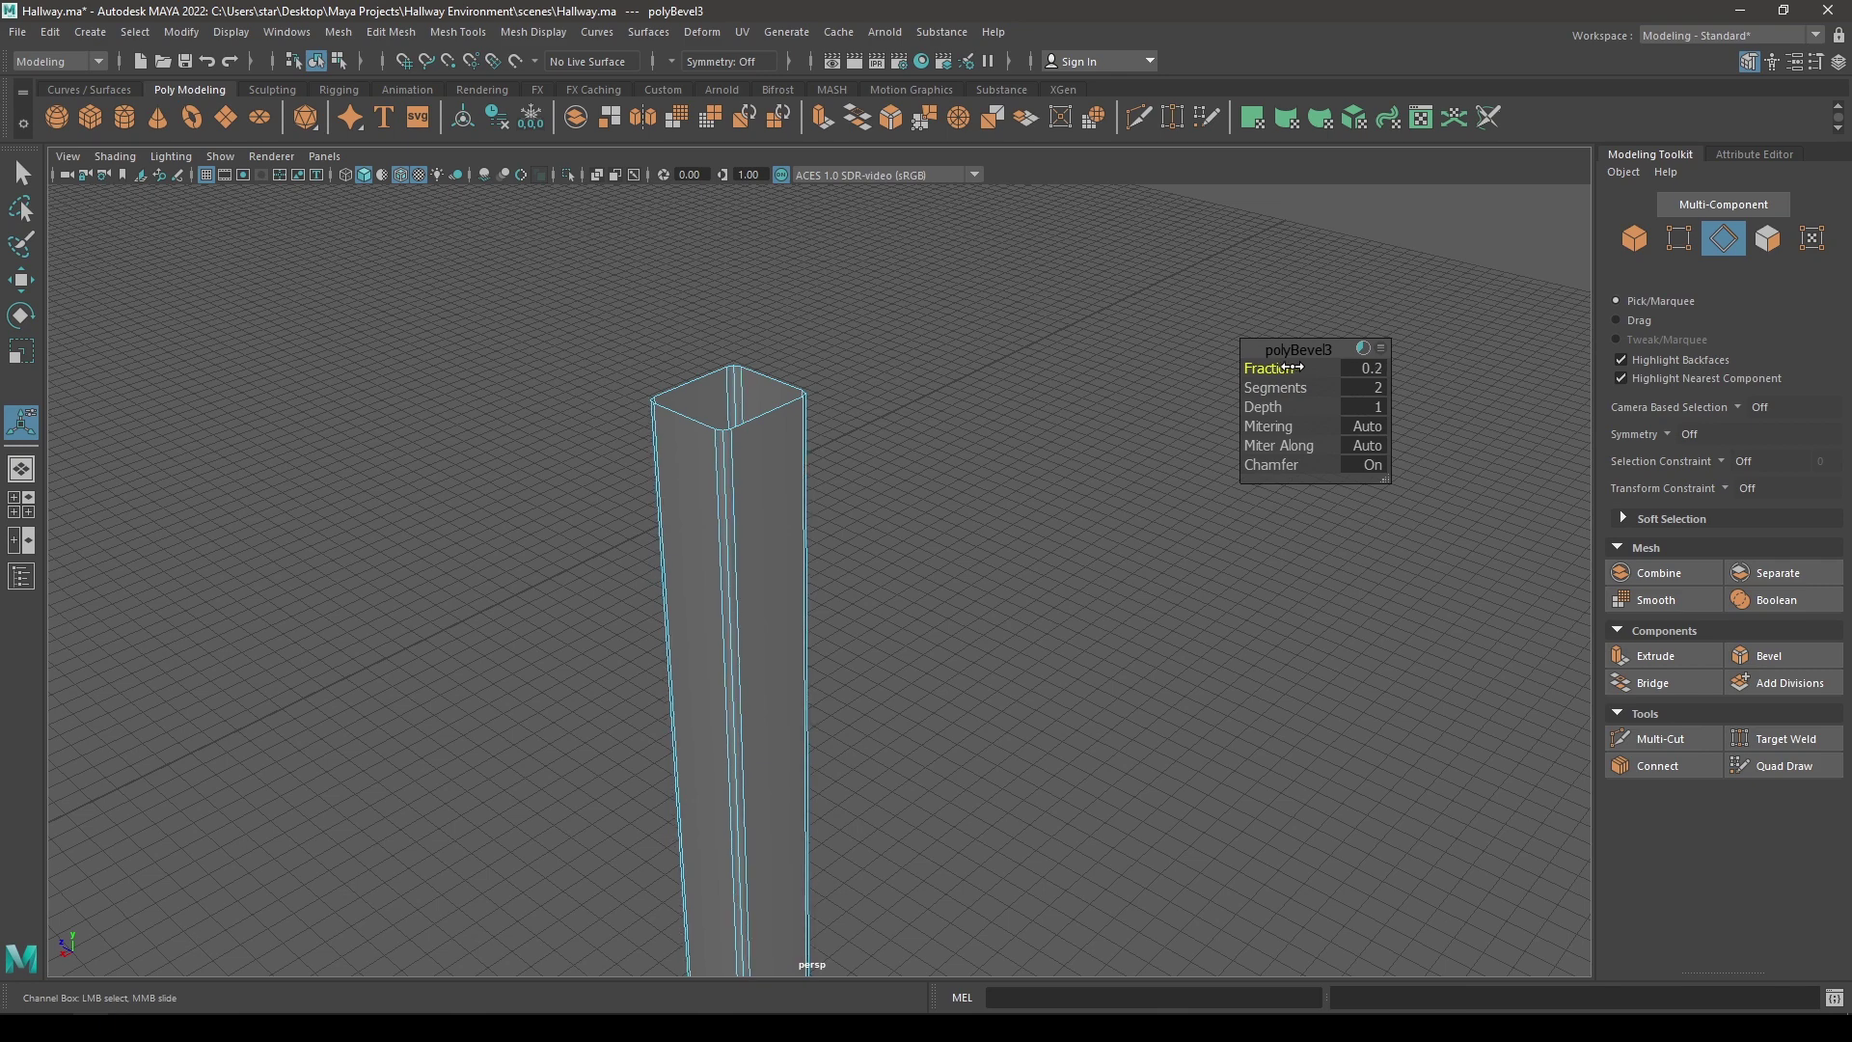
- Return the post to object mode and show the hidden hallway objects again
key(w)
right_drag(780, 428, 996, 338)
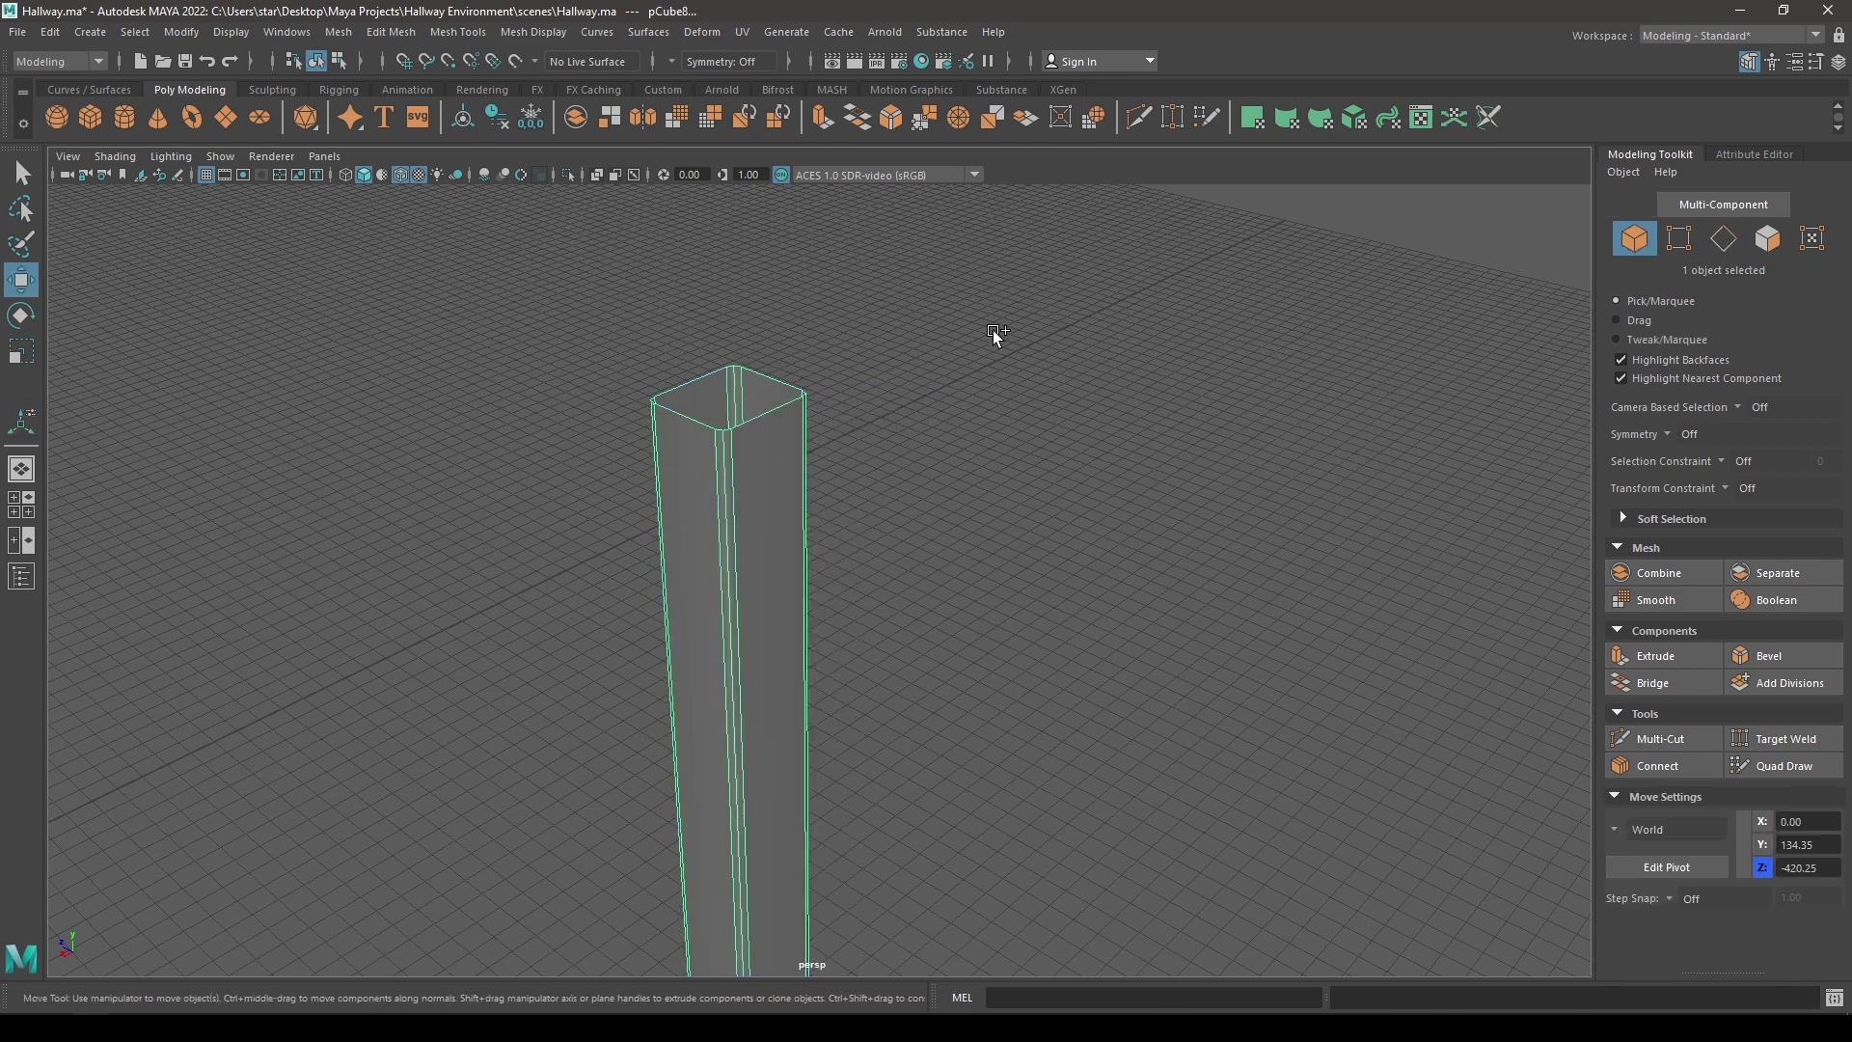
key(ctrl+shift+h)
alt+drag(764, 583, 711, 559)
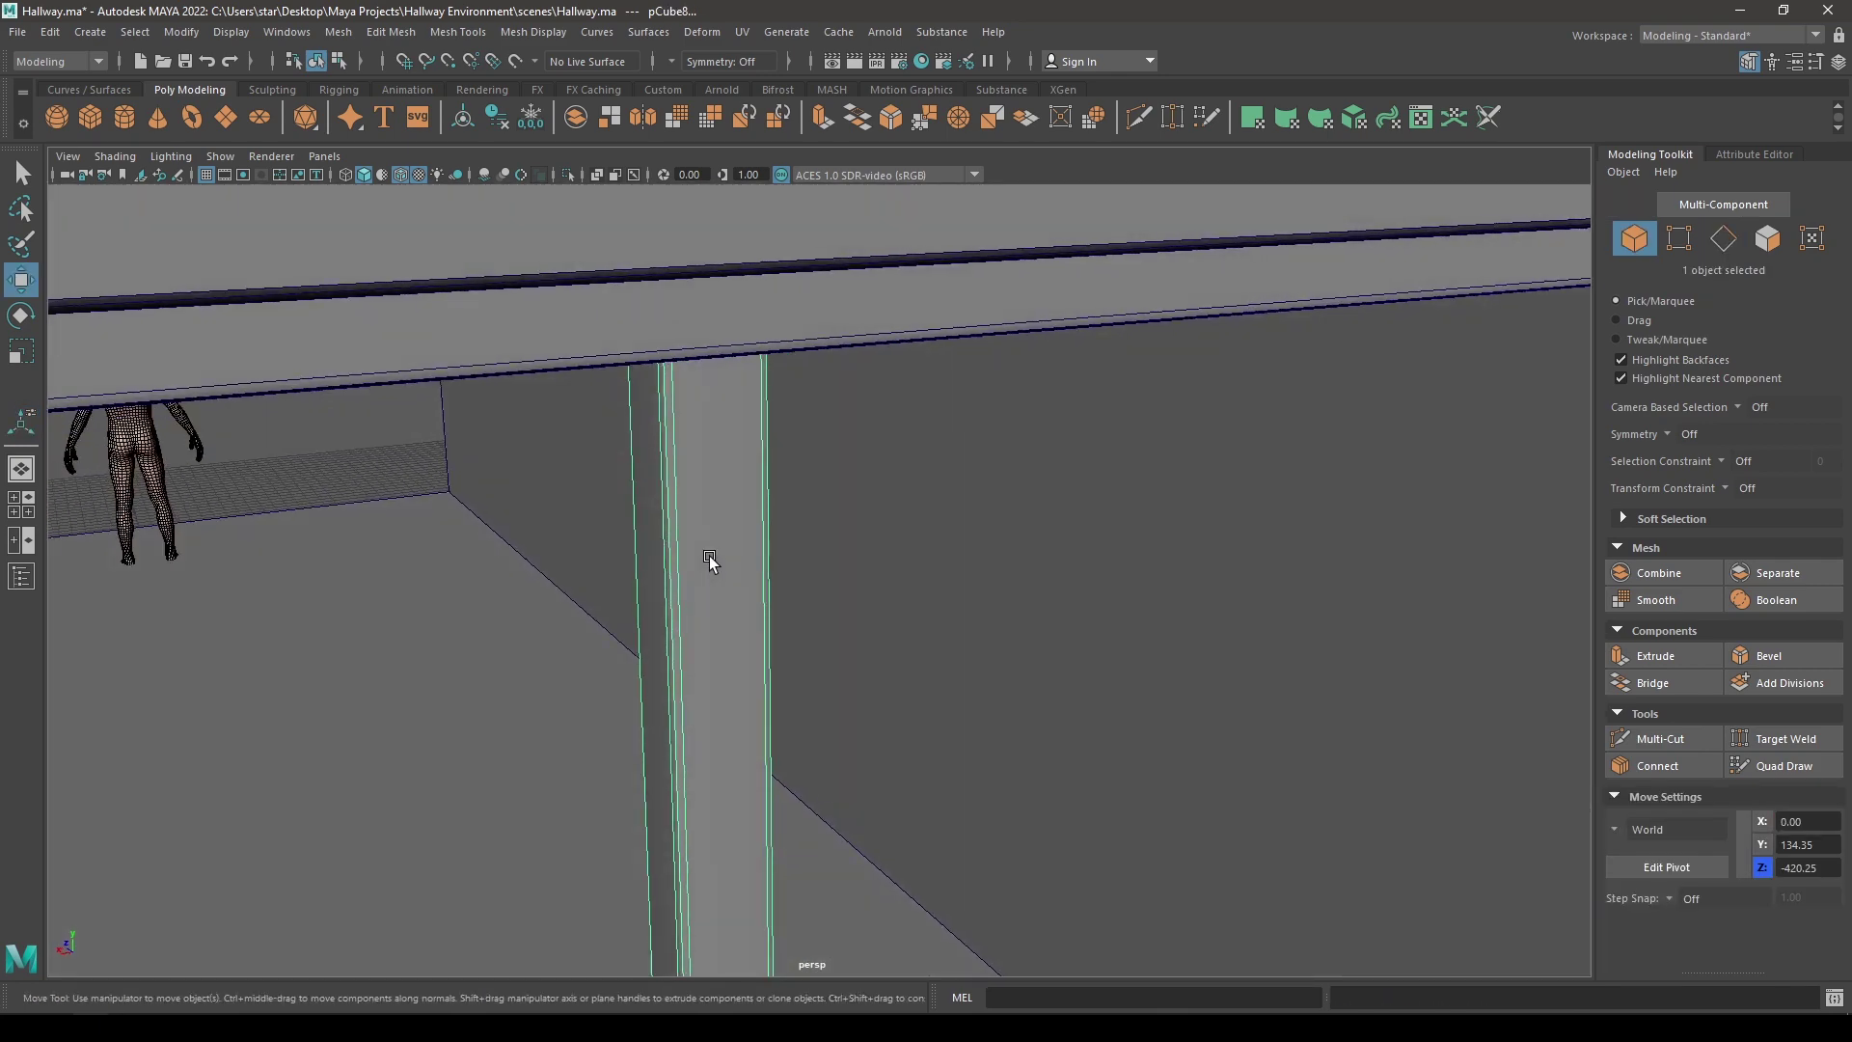
- Adjust the bevelled post's width by scaling it along the X axis
key(r)
alt+right_drag(725, 543, 709, 530)
alt+middle_drag(810, 791, 757, 492)
alt+right_drag(757, 492, 692, 311)
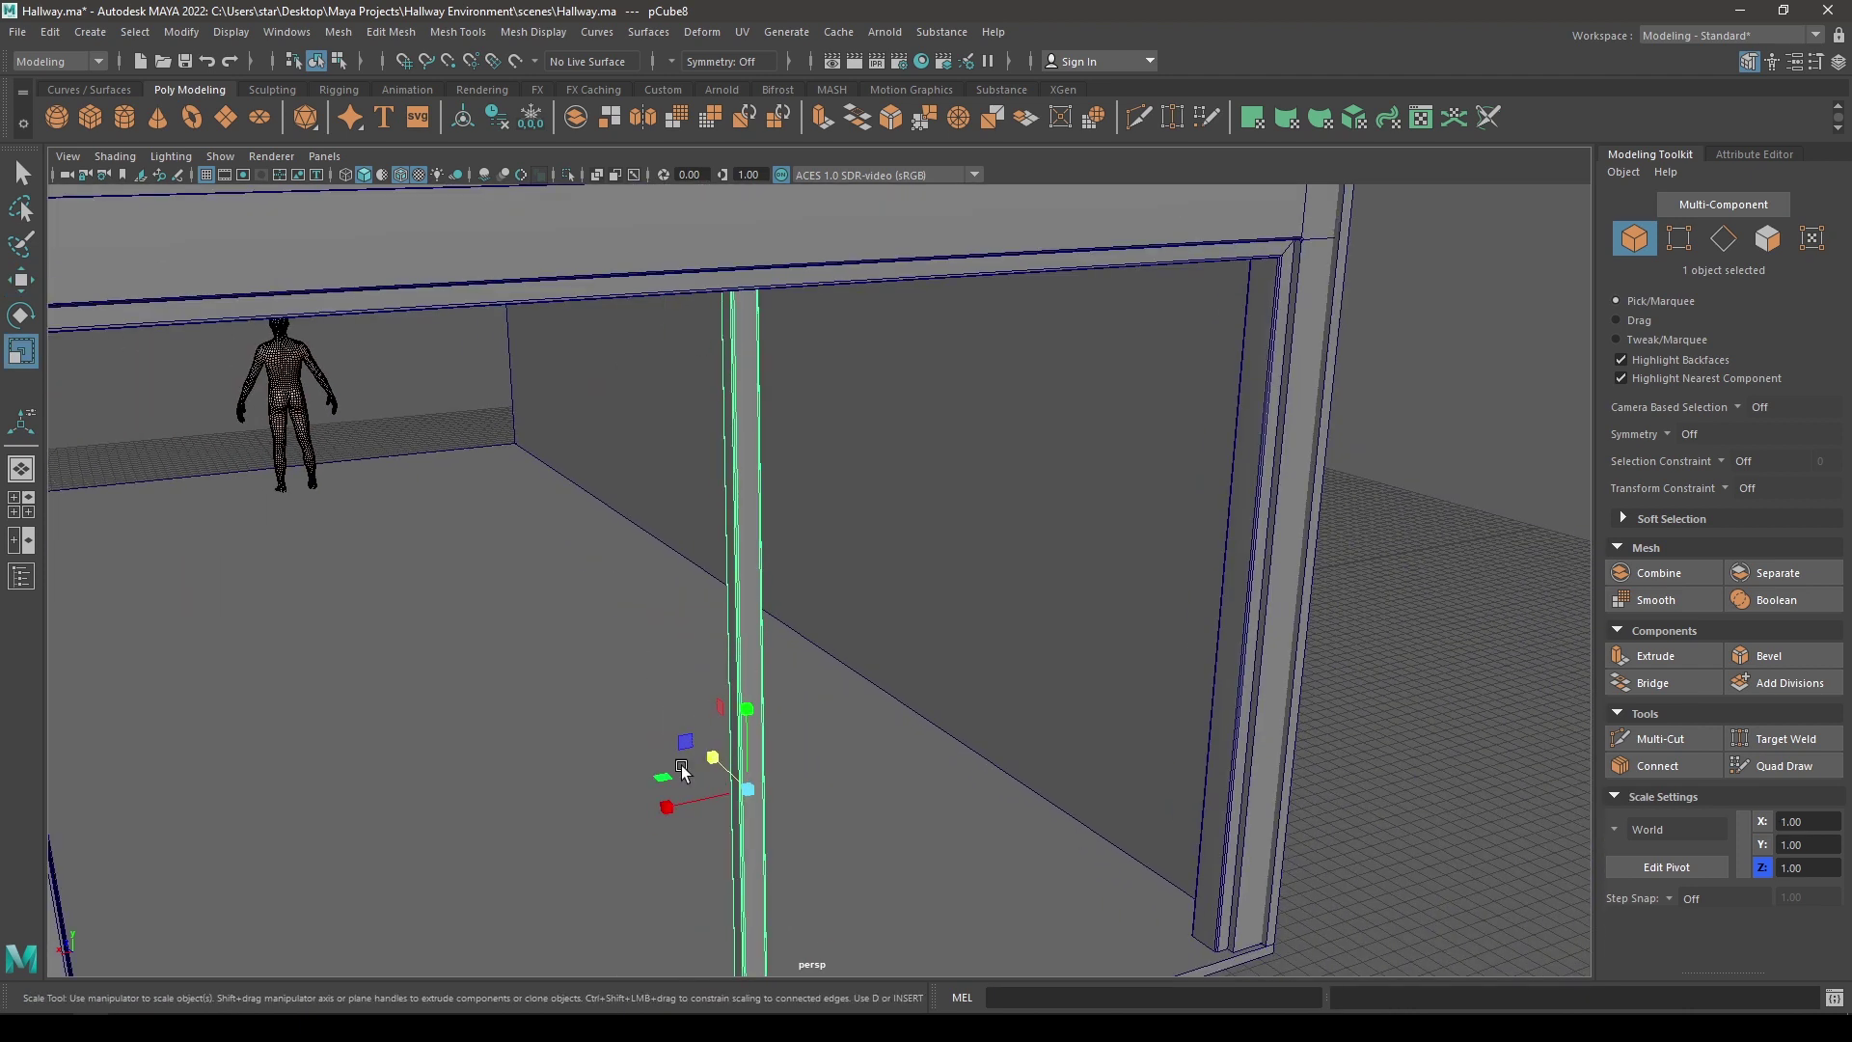
drag(664, 810, 760, 777)
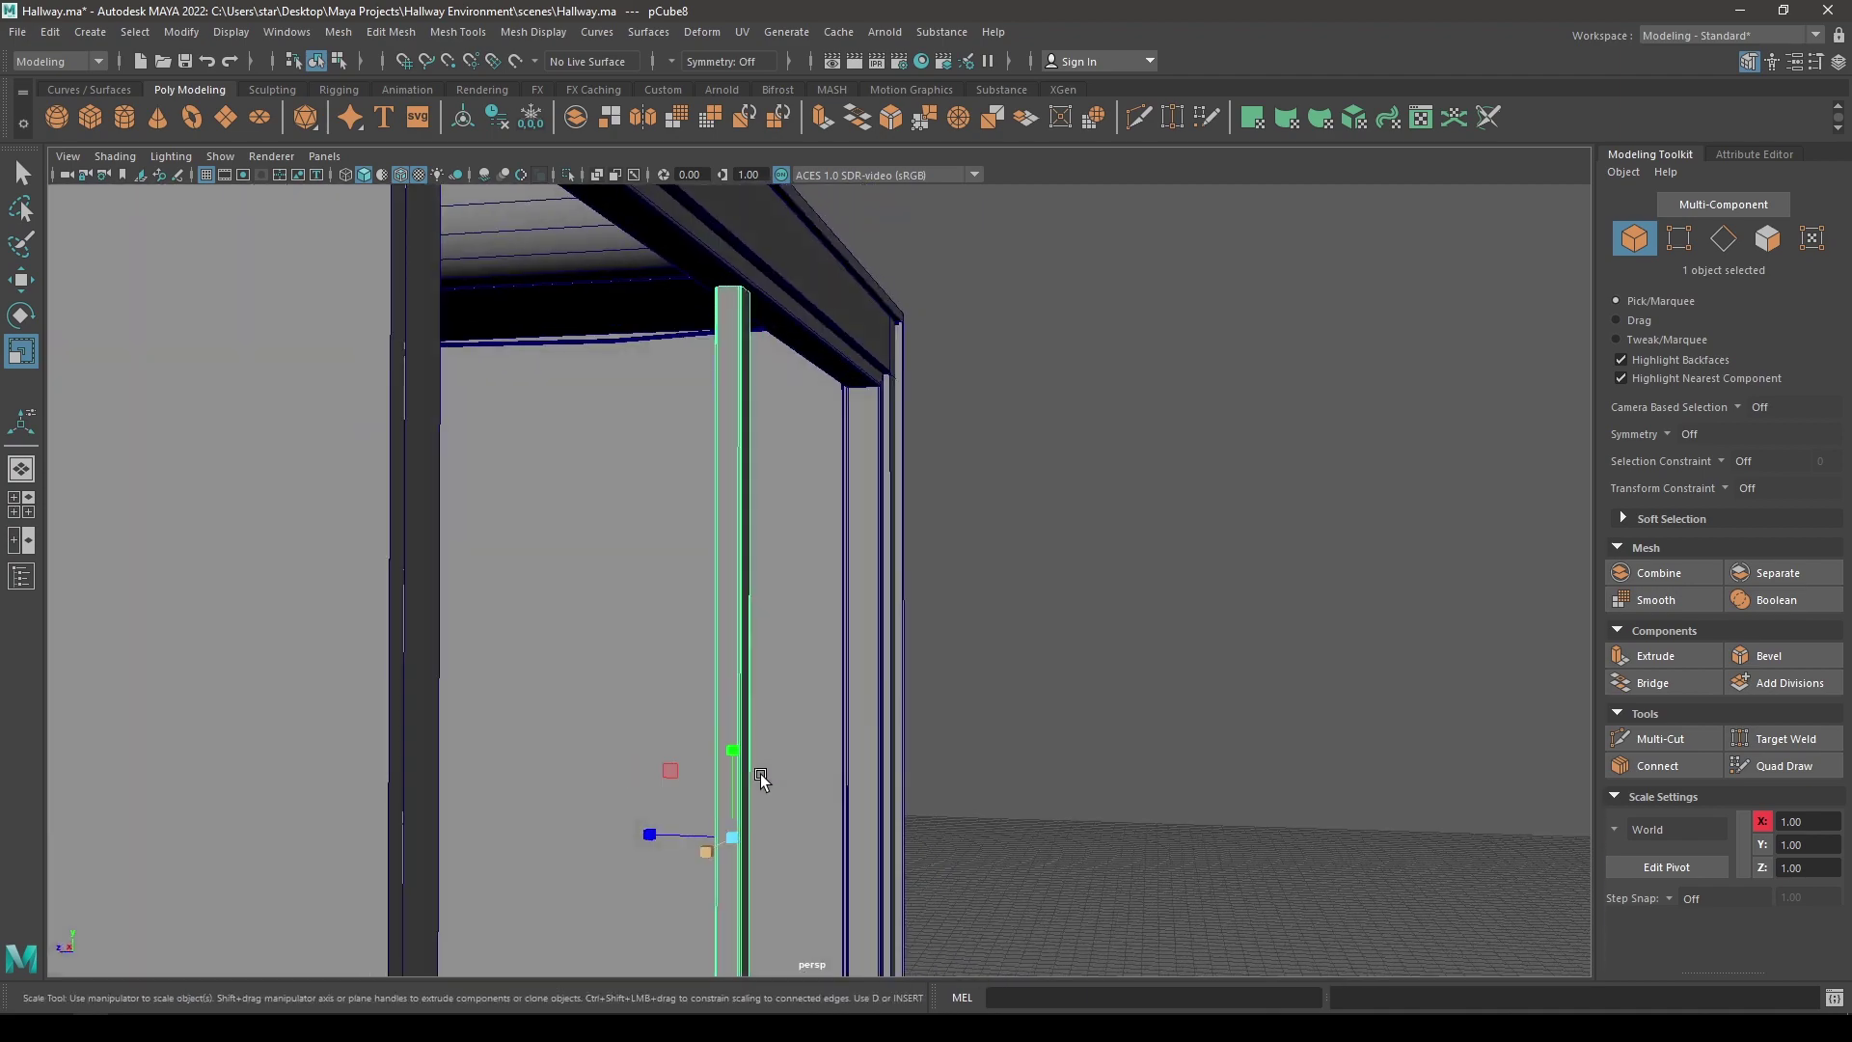
- Deselect the post and save the scene
alt+drag(807, 708, 836, 490)
click(1040, 639)
key(ctrl+s)
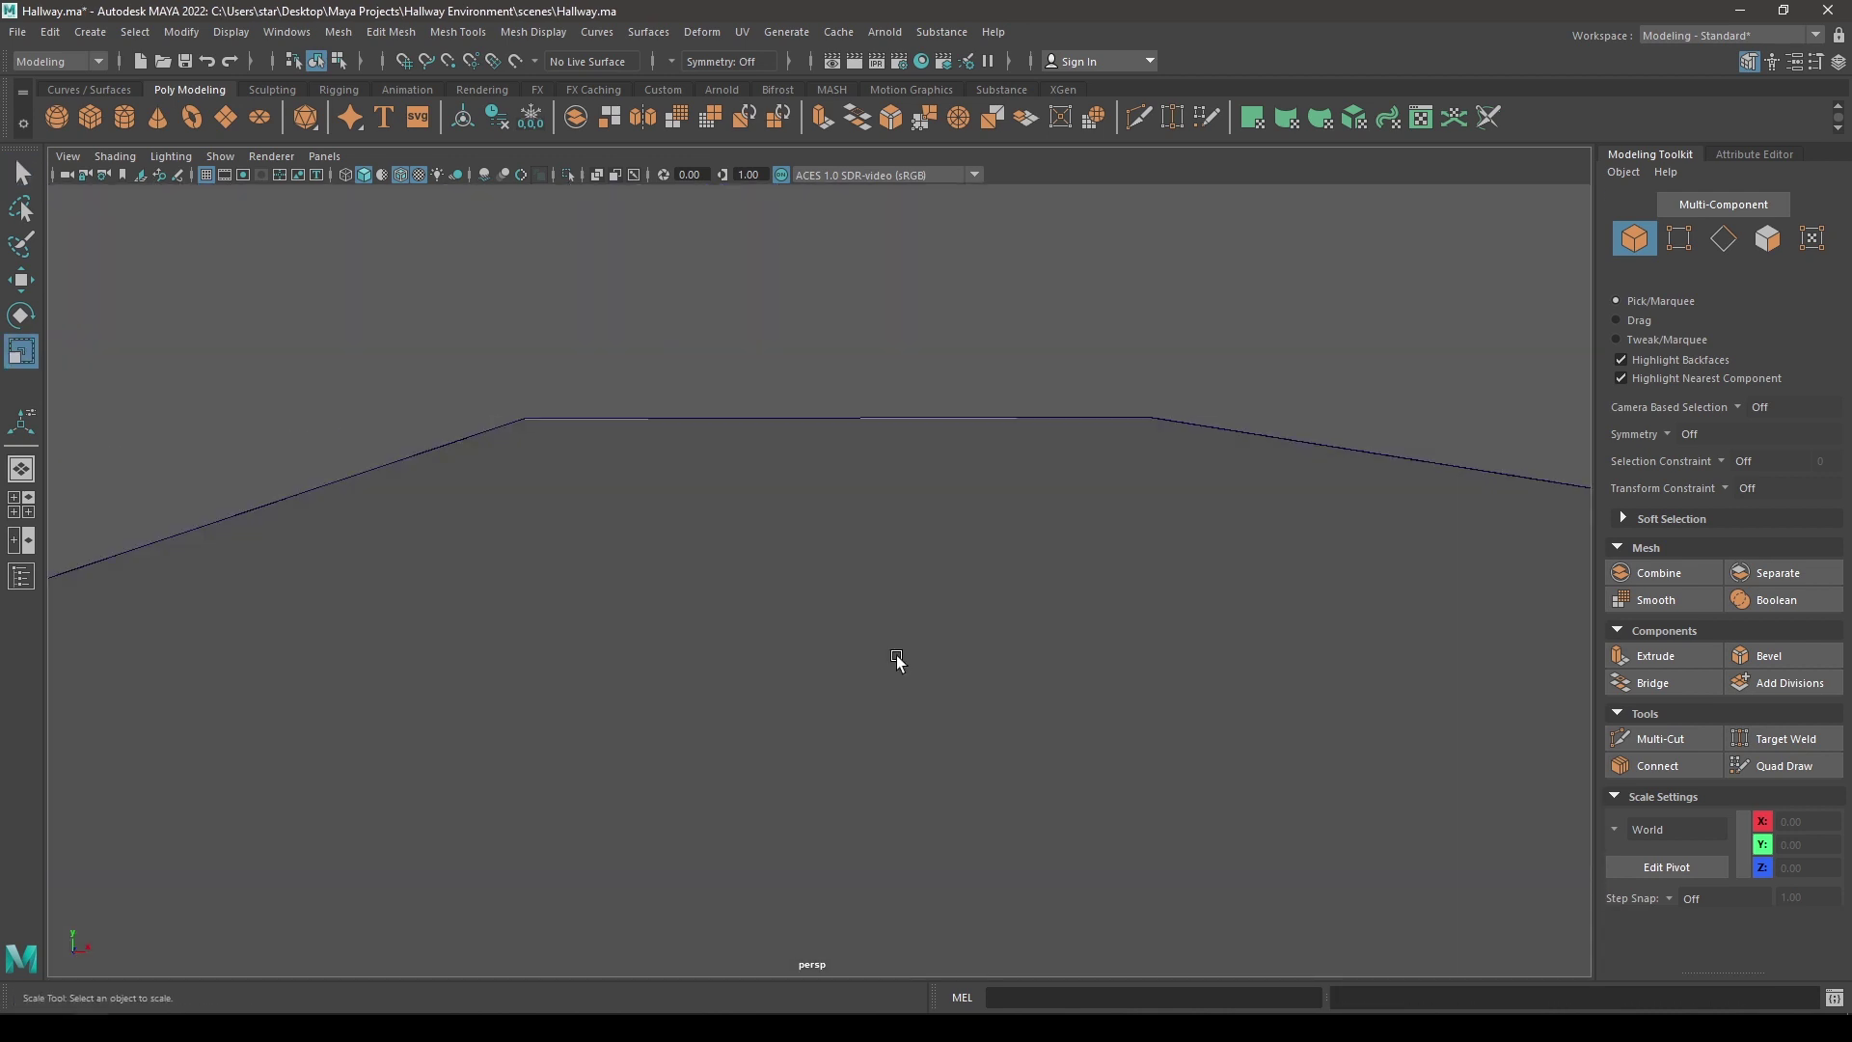
- Create a polygon cube and move it toward the left half of the framed opening, at X -113.33 and Y 9.42
mouse_move(896, 656)
alt+mouse_down()
mouse_move(901, 676)
mouse_move(898, 659)
alt+mouse_up()
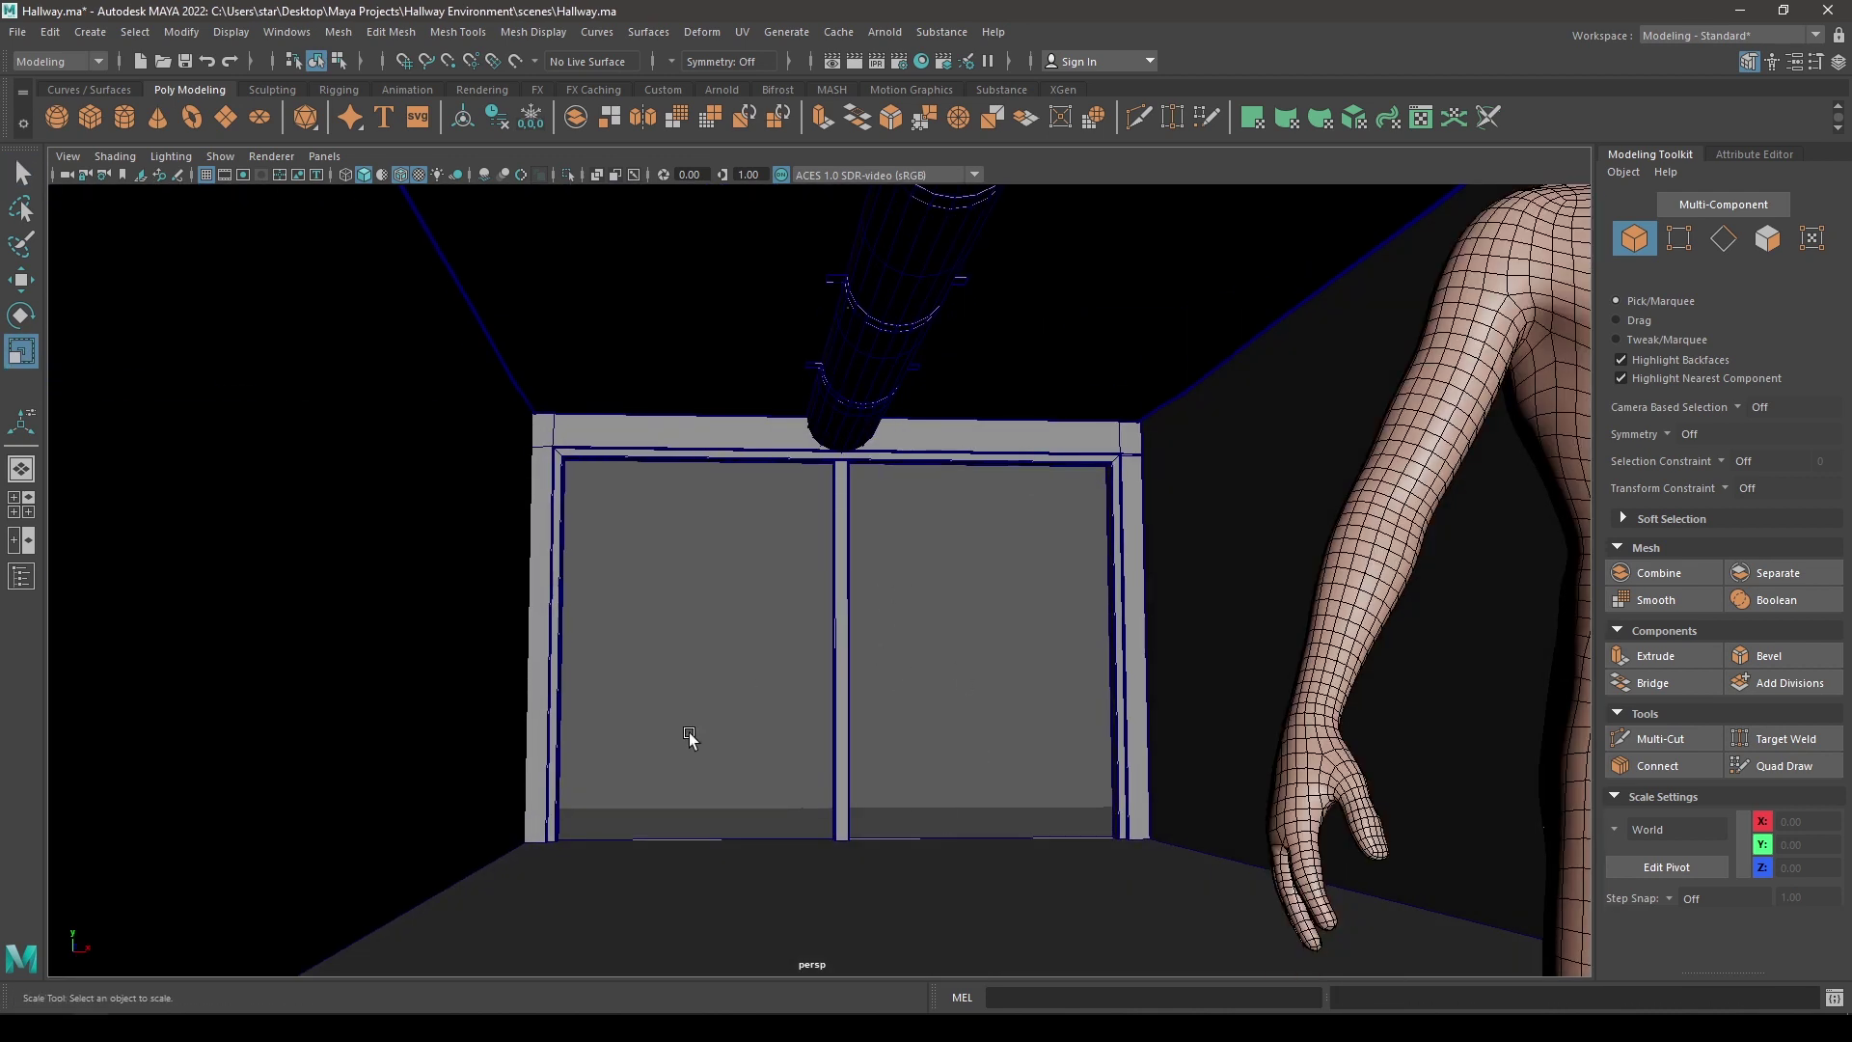
alt+drag(819, 757, 834, 764)
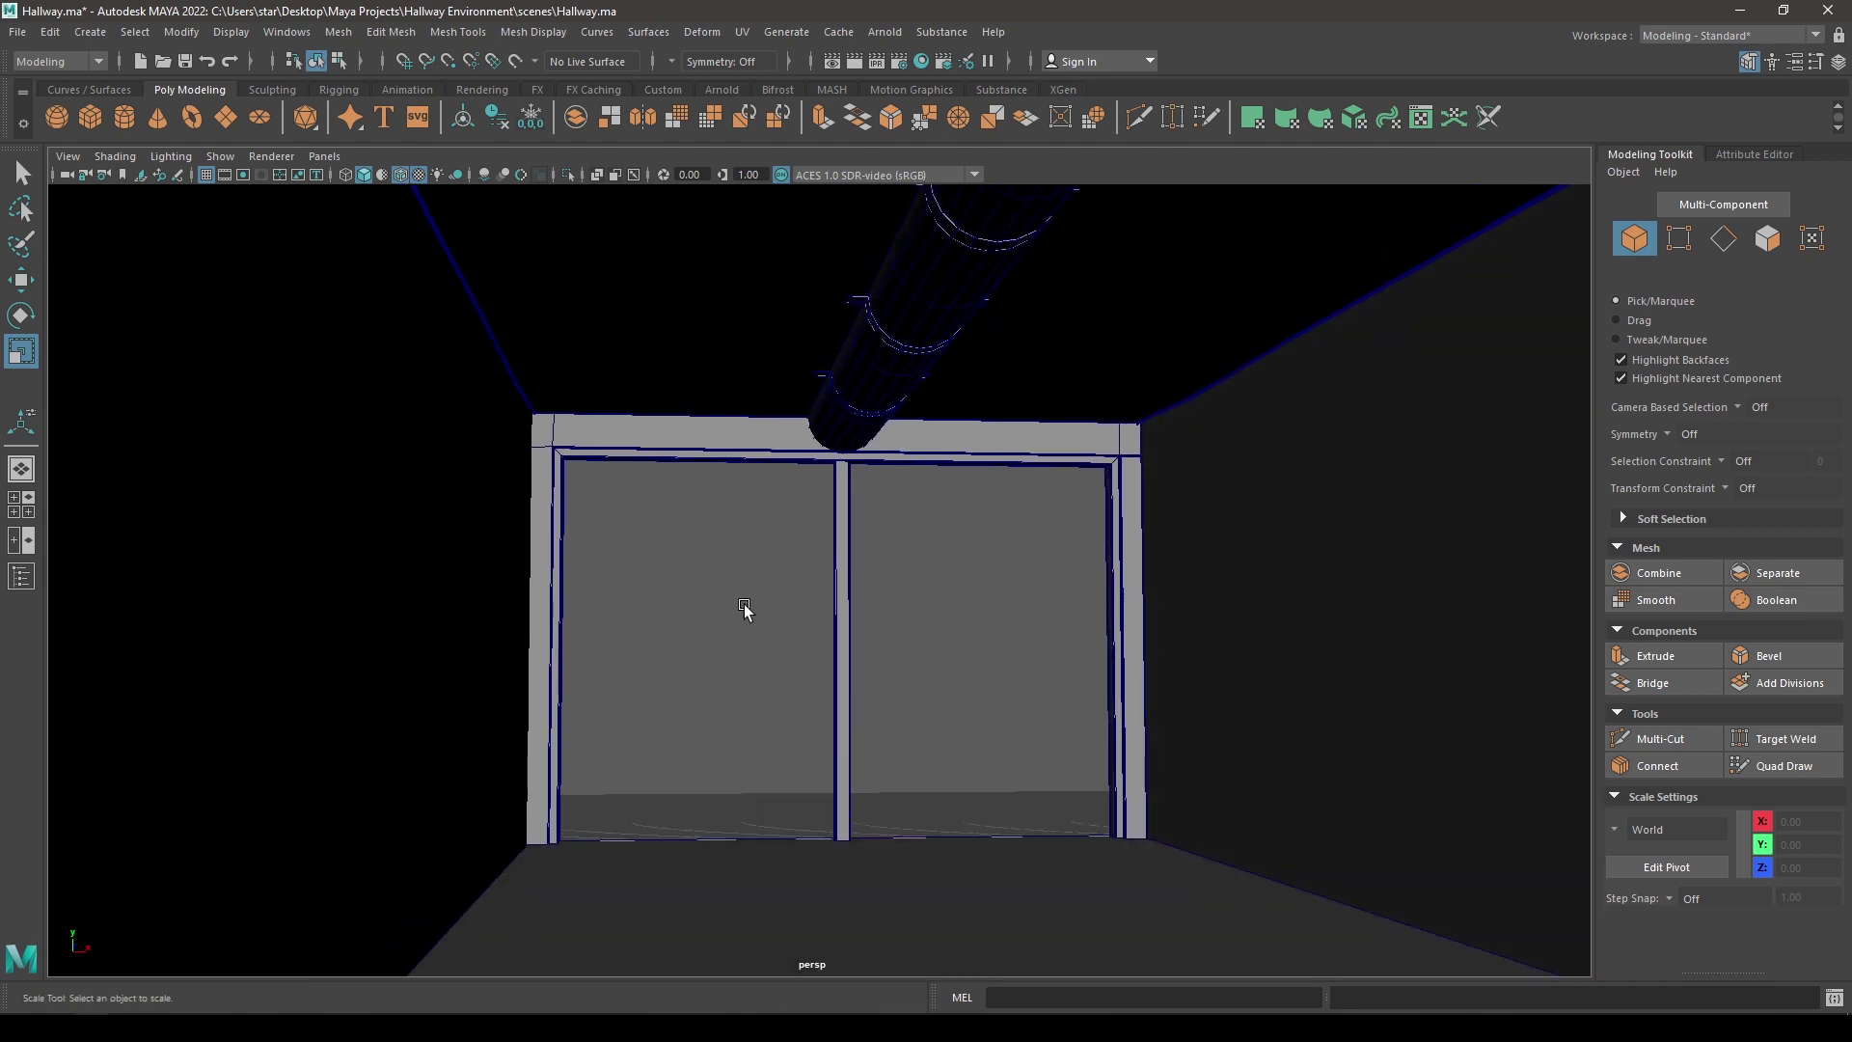
scroll(881, 649, up, 5)
scroll(877, 675, down, 4)
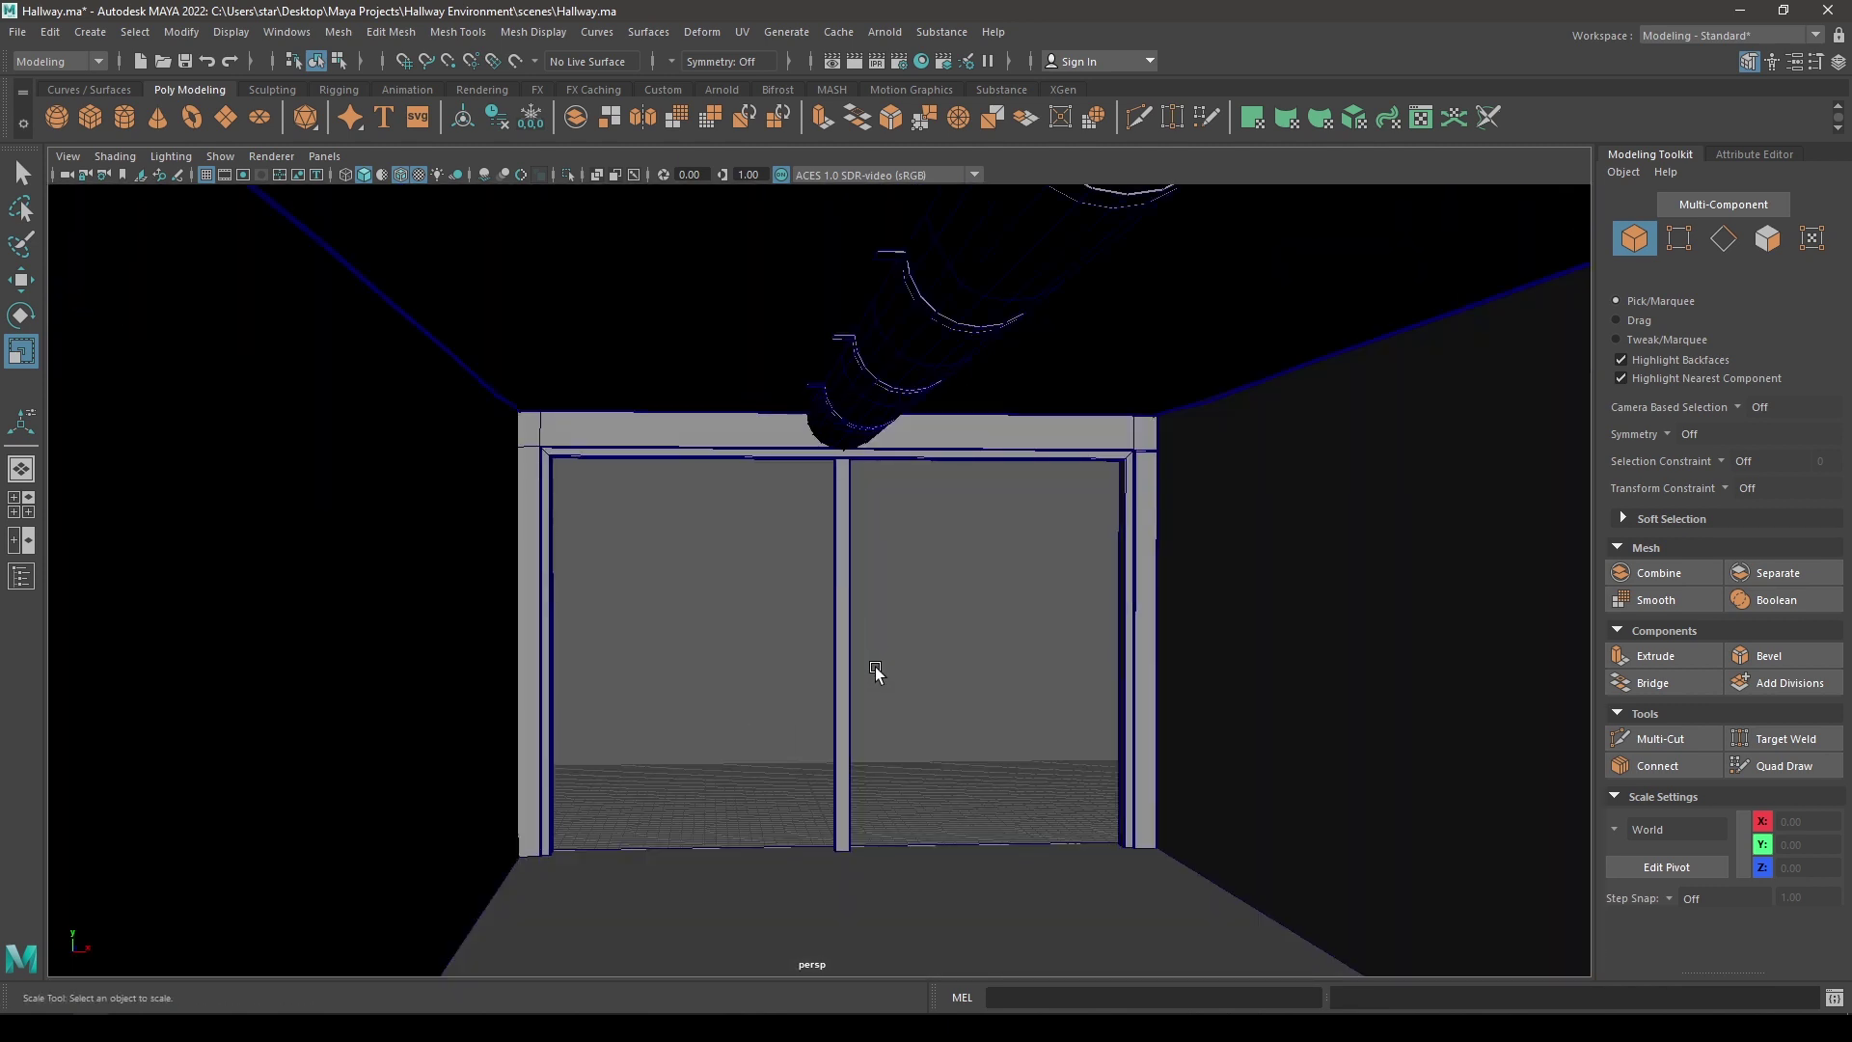
shift+right_click(931, 589)
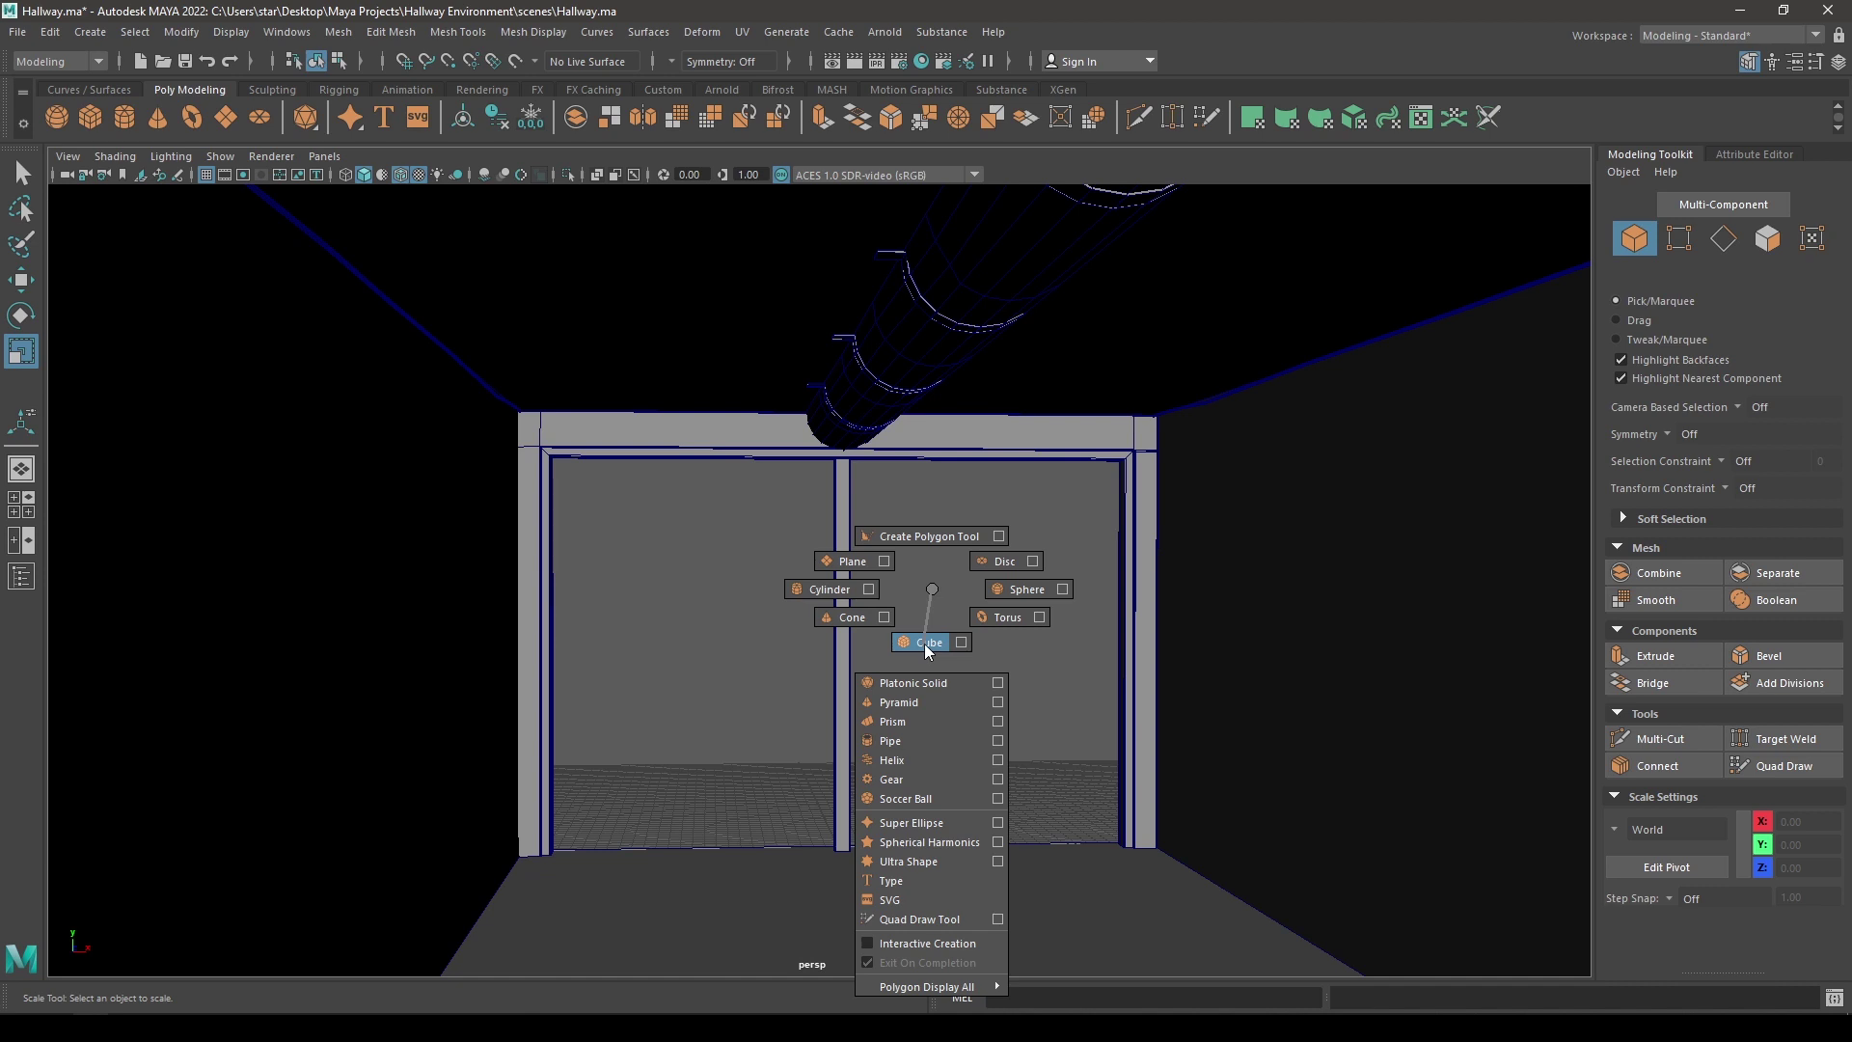
click(924, 645)
scroll(907, 772, down, 2)
key(w)
drag(896, 835, 894, 829)
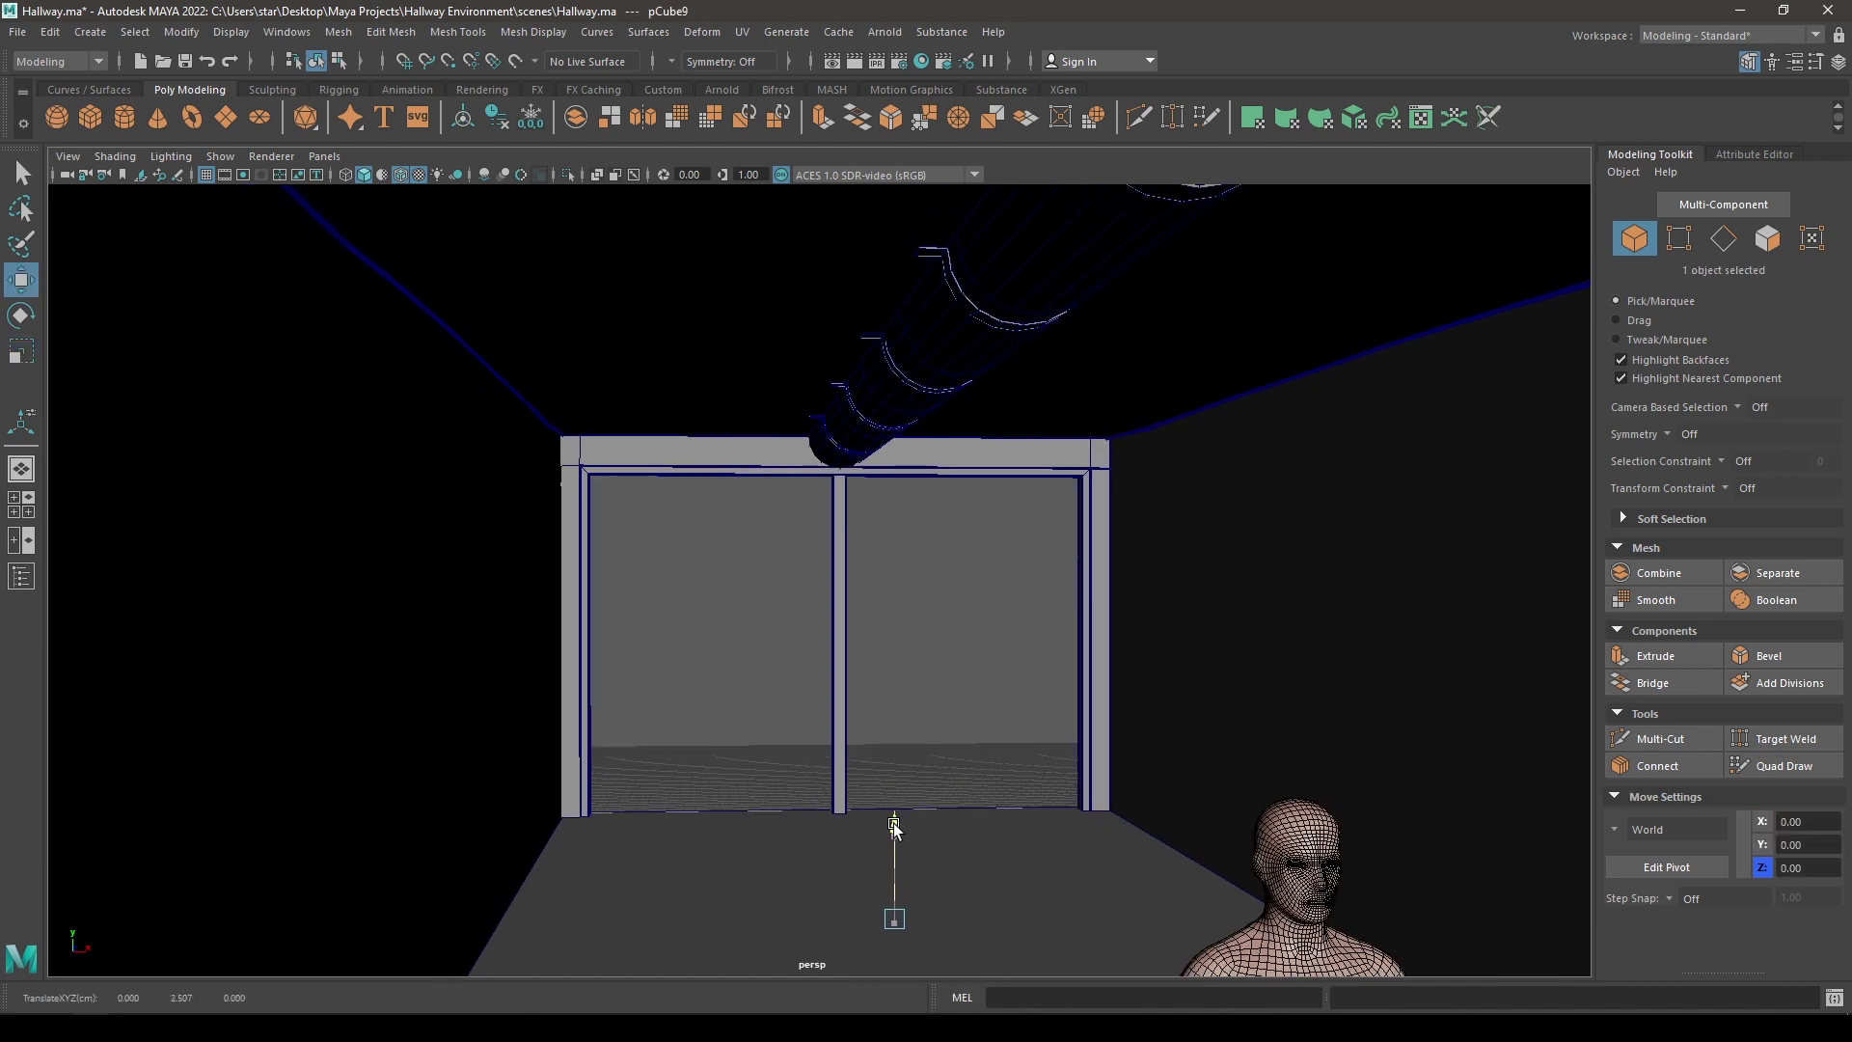
drag(797, 914, 778, 914)
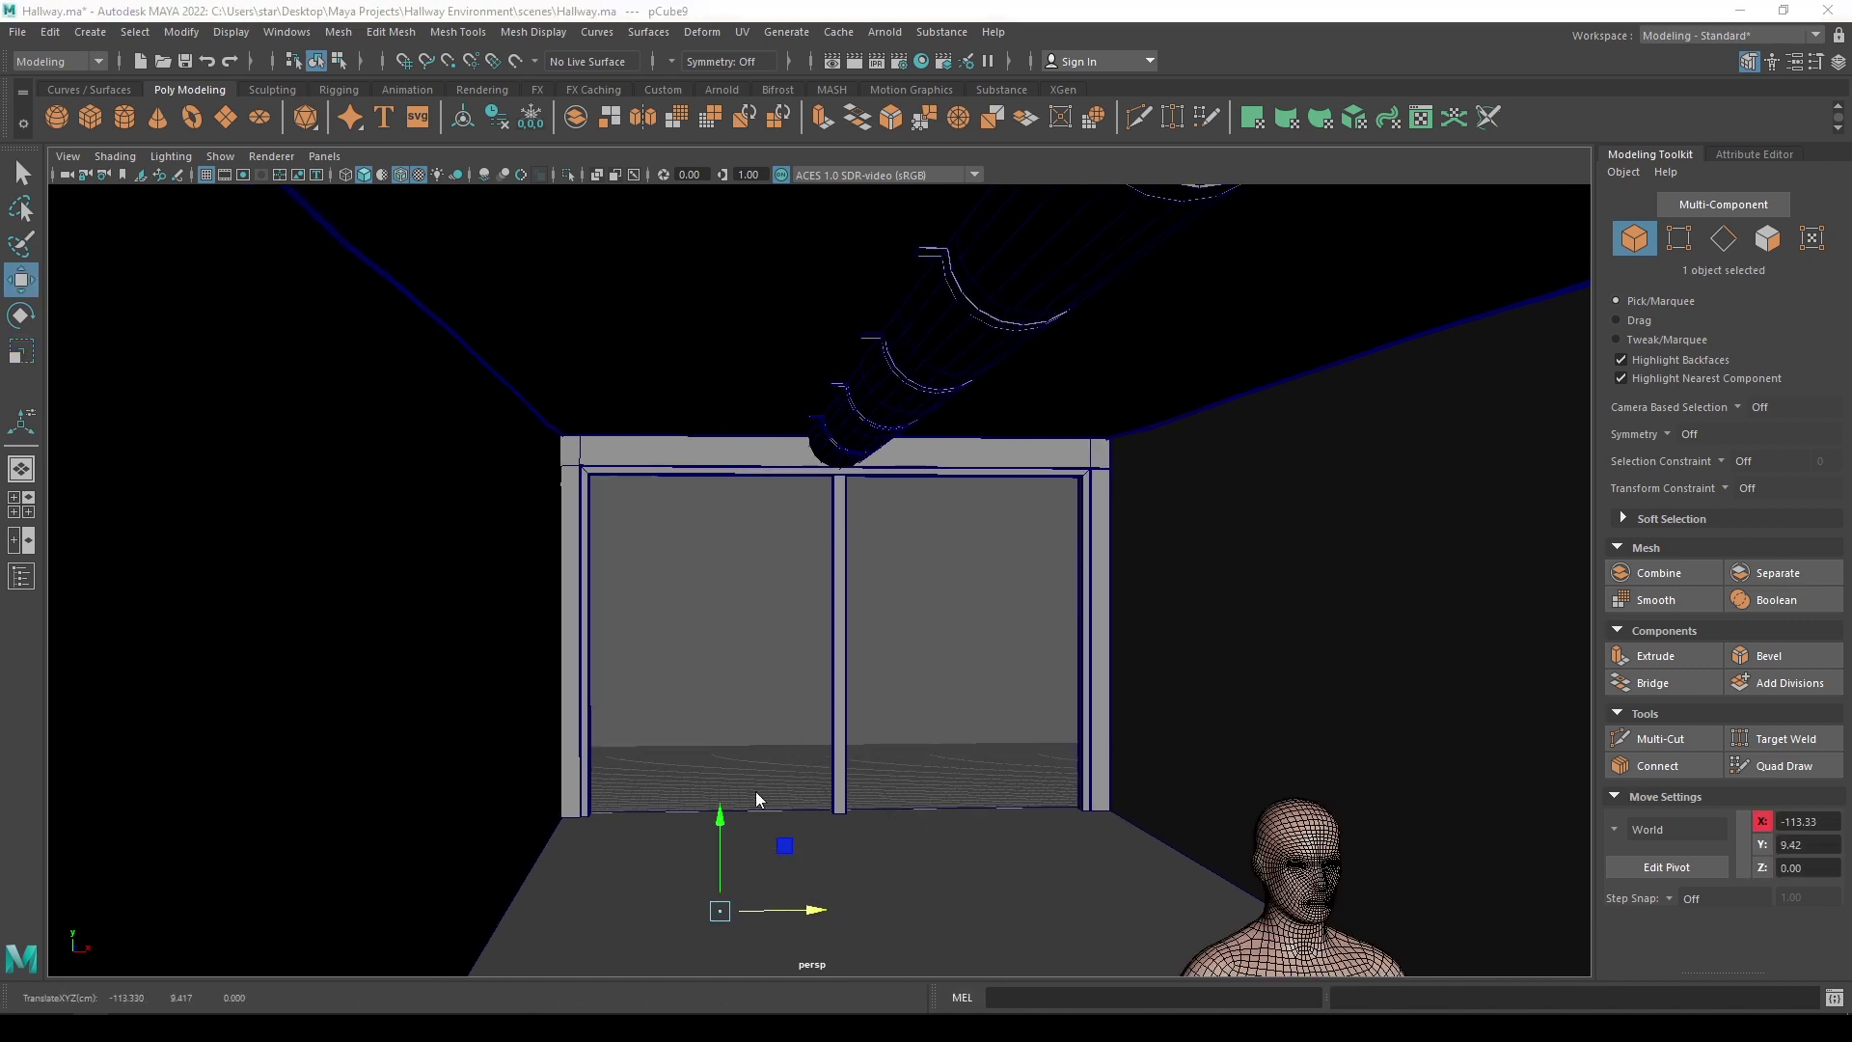
- In the front view, scale the cube up uniformly to about 100 units and raise it to Y 148.89
key(space)
key(space)
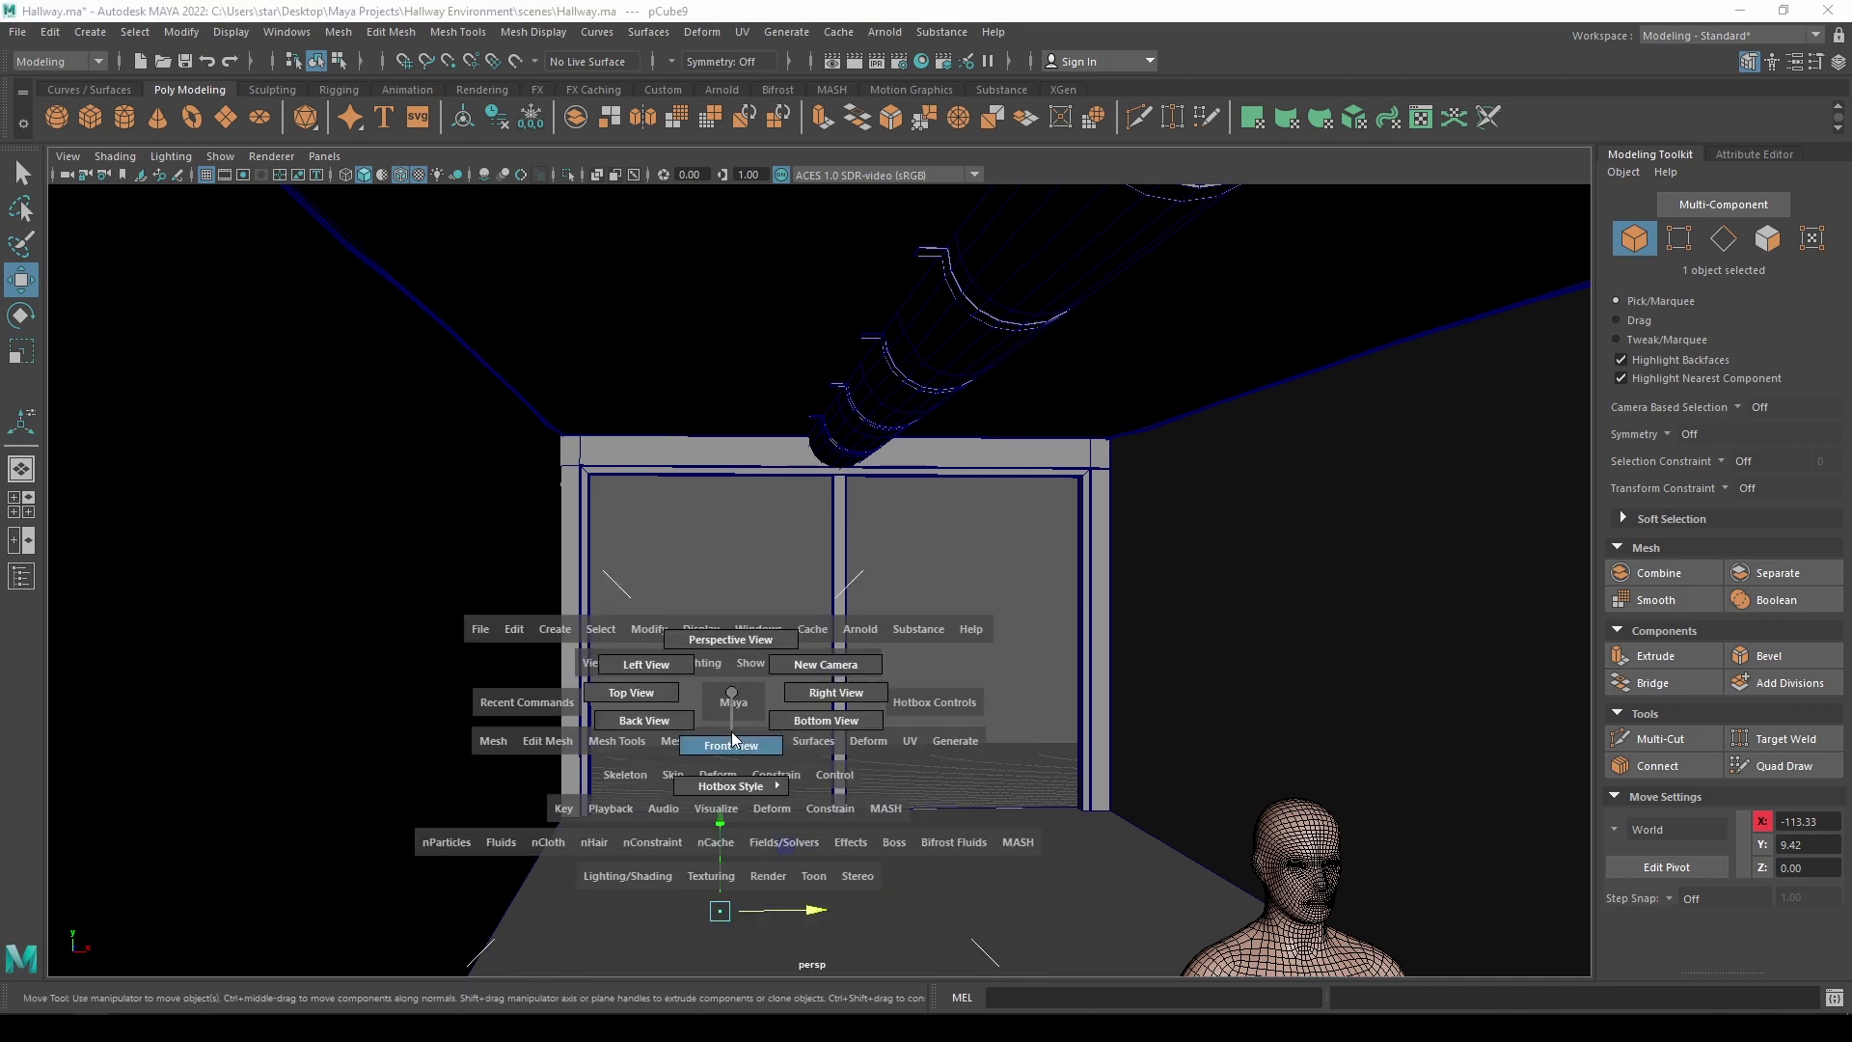
drag(733, 703, 731, 741)
key(f)
scroll(703, 438, down, 10)
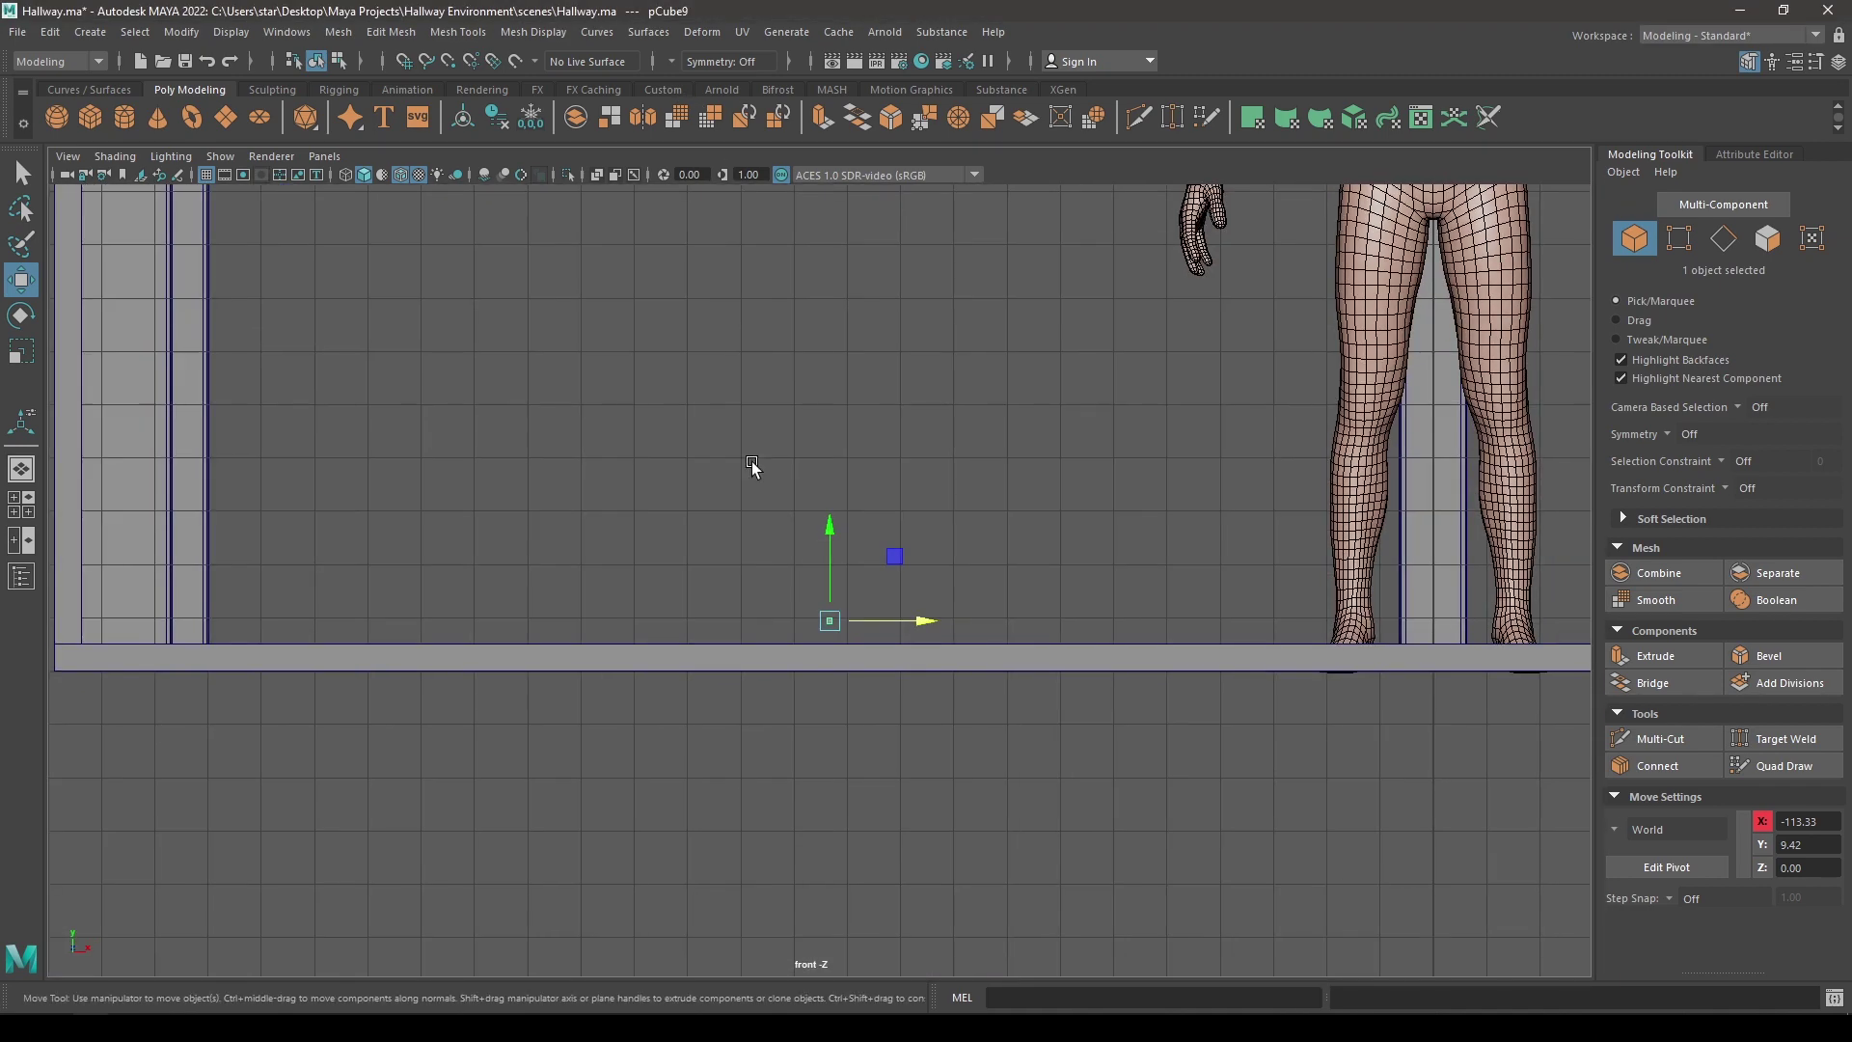
scroll(752, 466, down, 8)
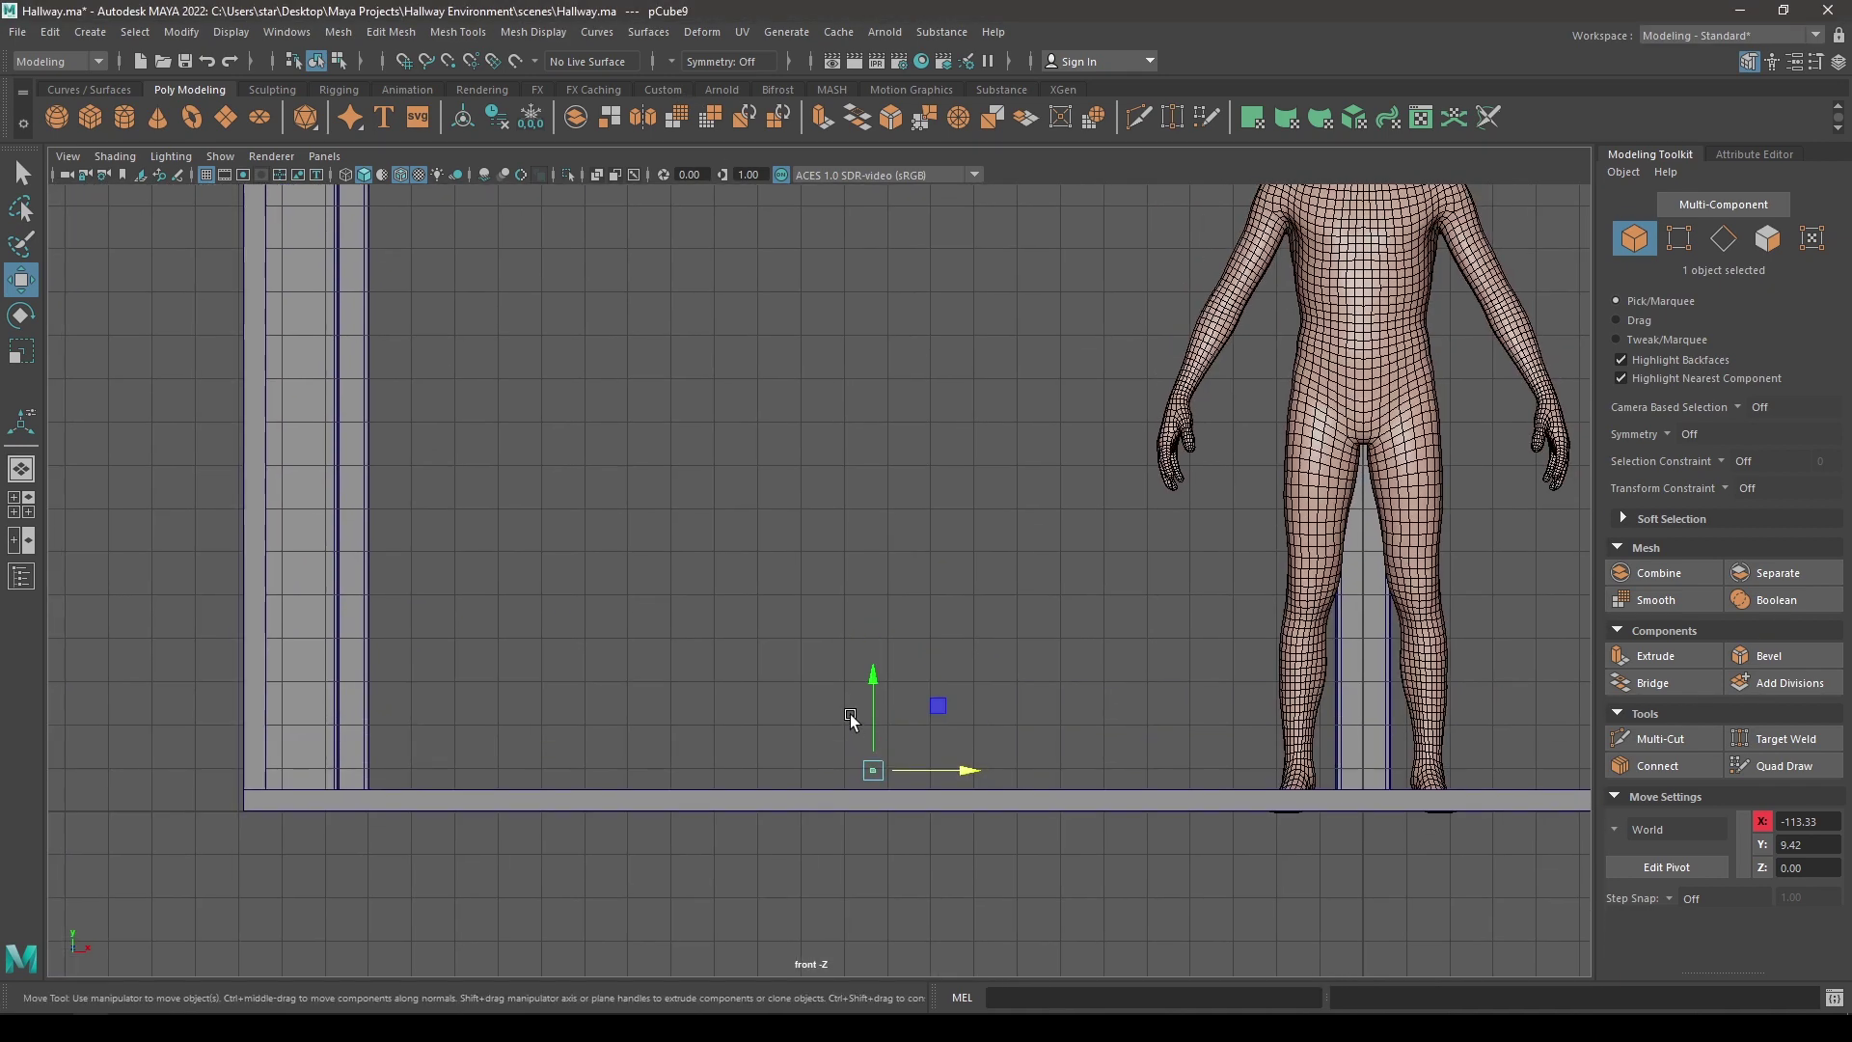
key(r)
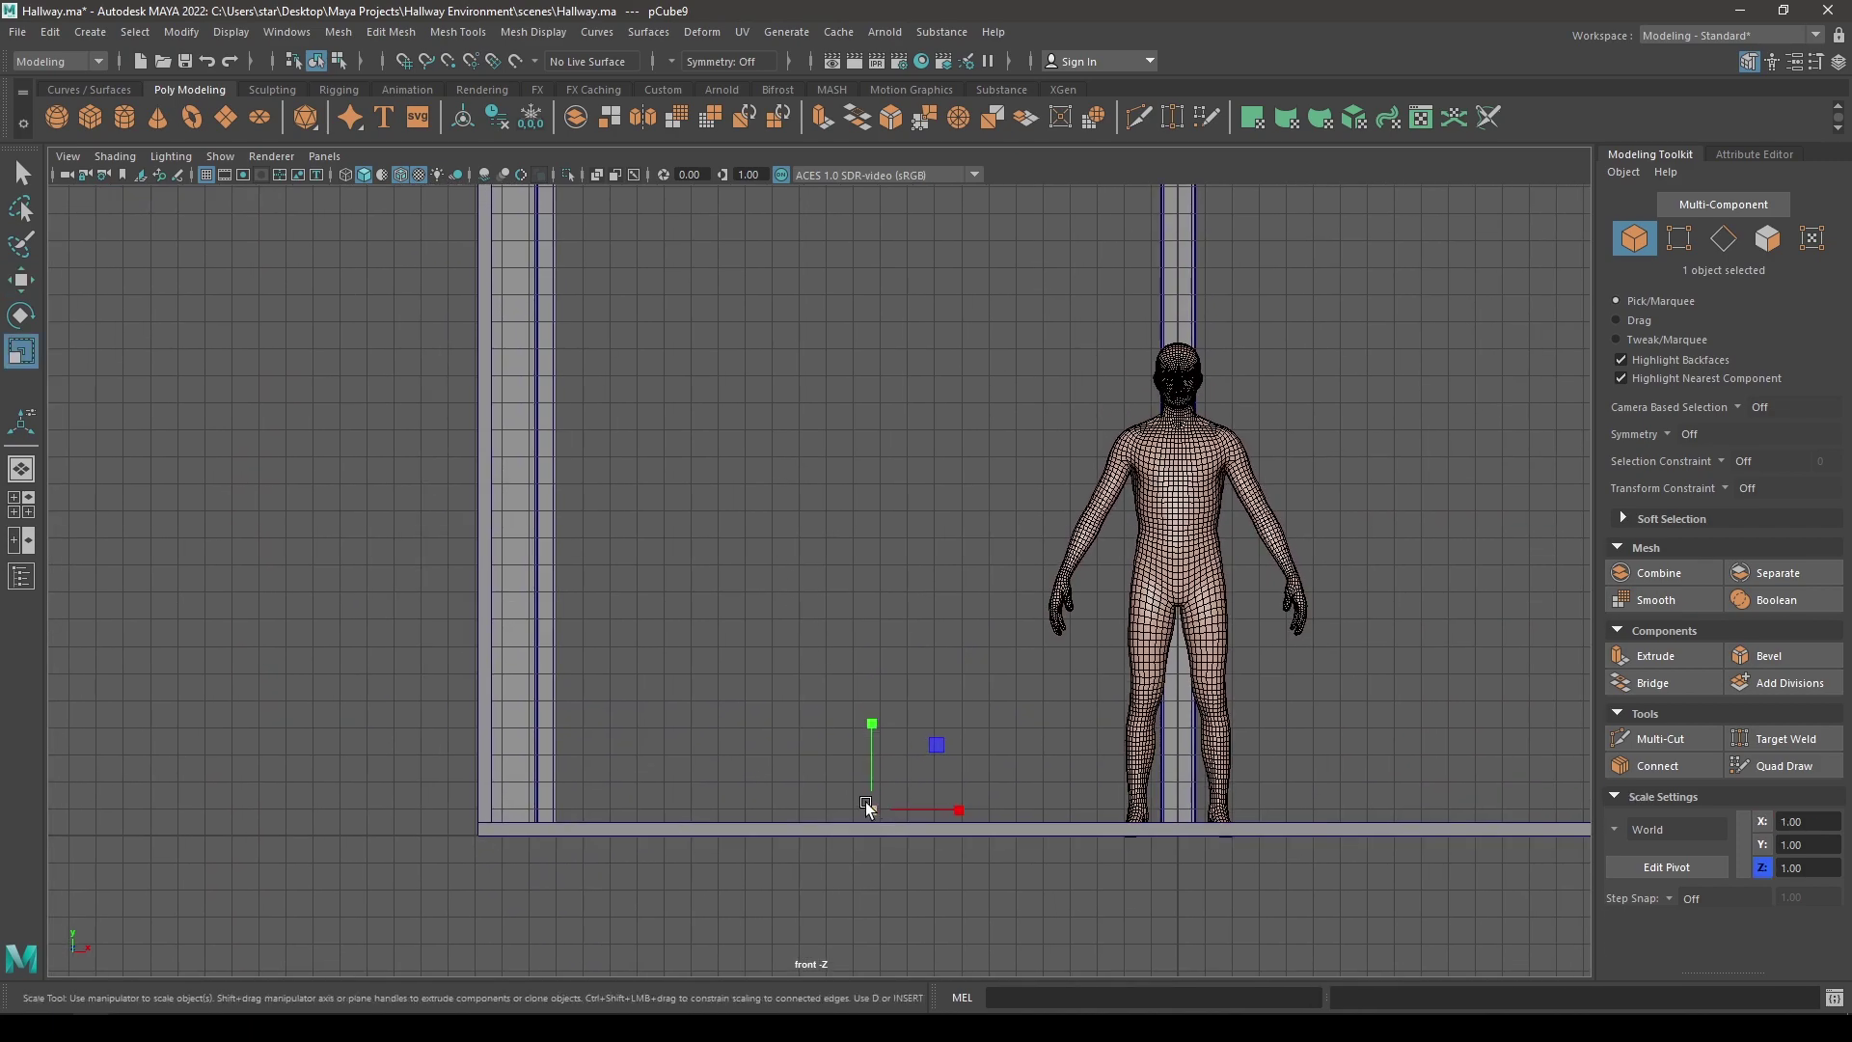
drag(865, 809, 1096, 868)
key(w)
drag(872, 715, 870, 339)
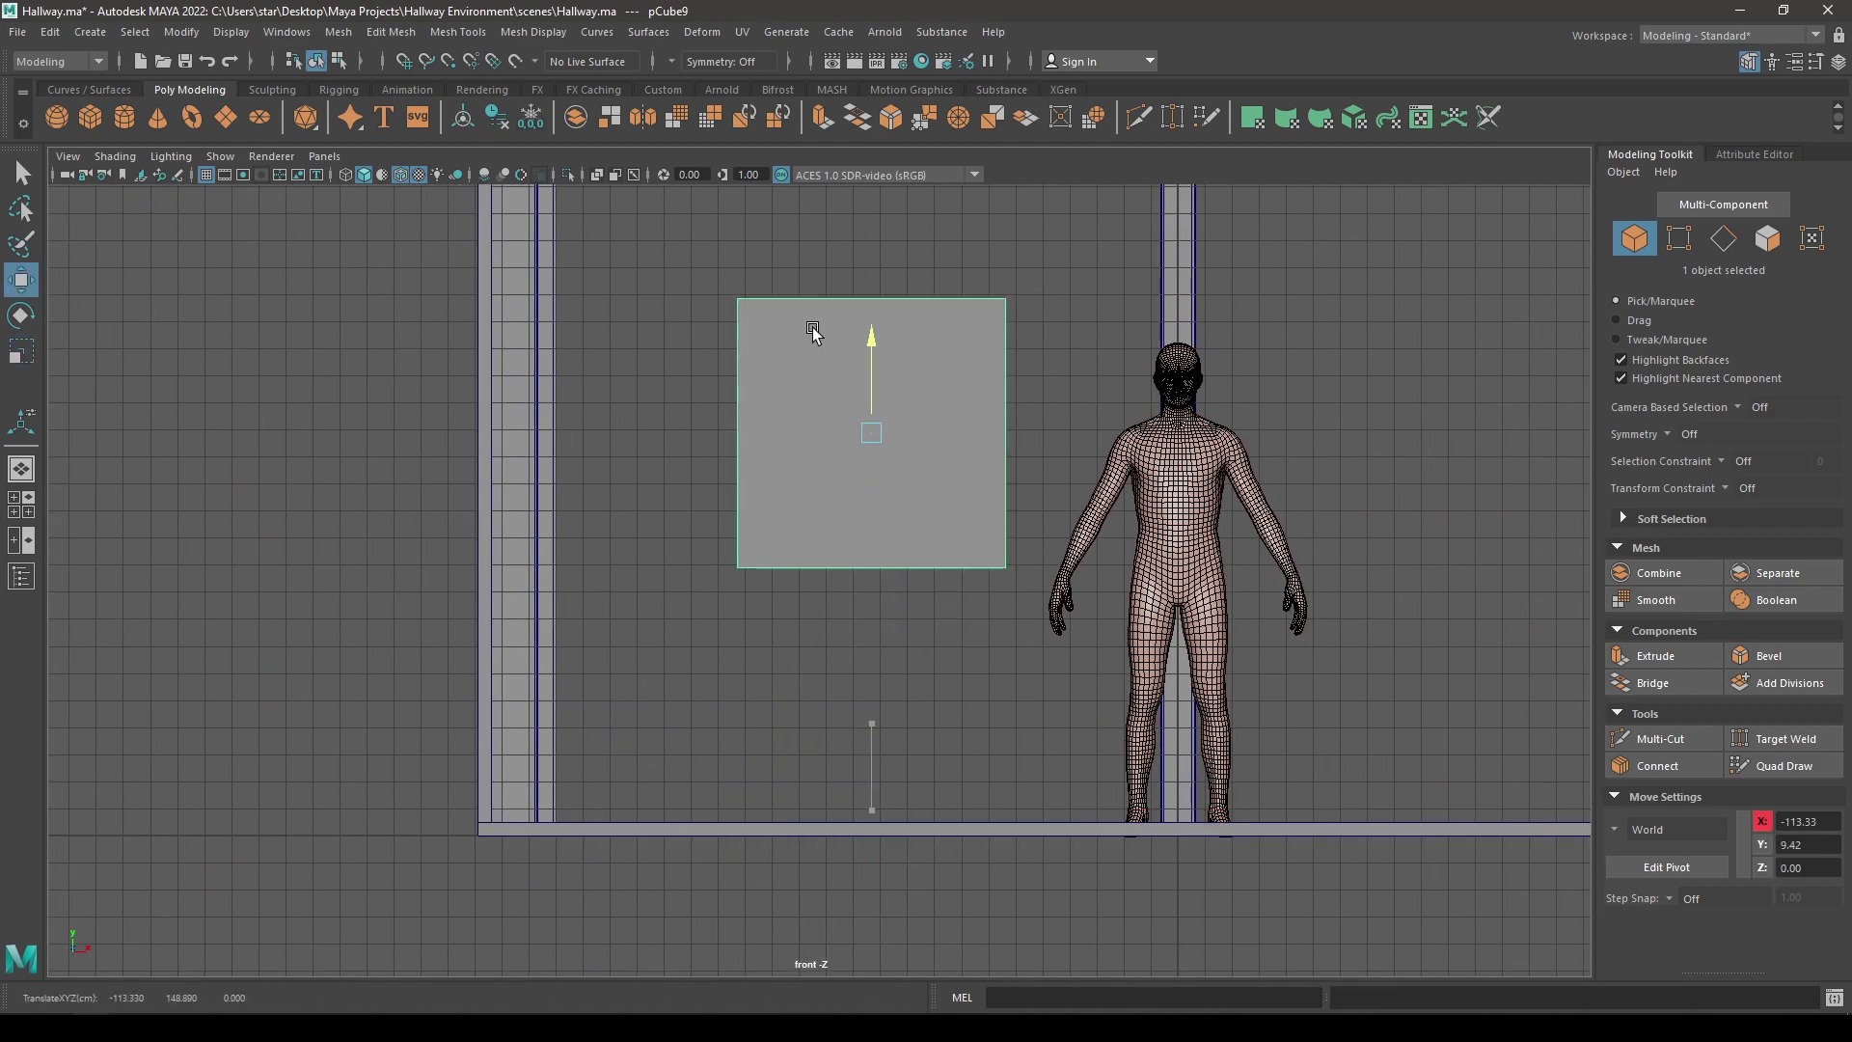
- Move the cube's side vertices so it spans from the left frame post's inner edge to the central post
scroll(812, 327, up, 3)
alt+middle_drag(902, 362, 911, 517)
scroll(911, 517, down, 6)
alt+middle_drag(841, 417, 861, 510)
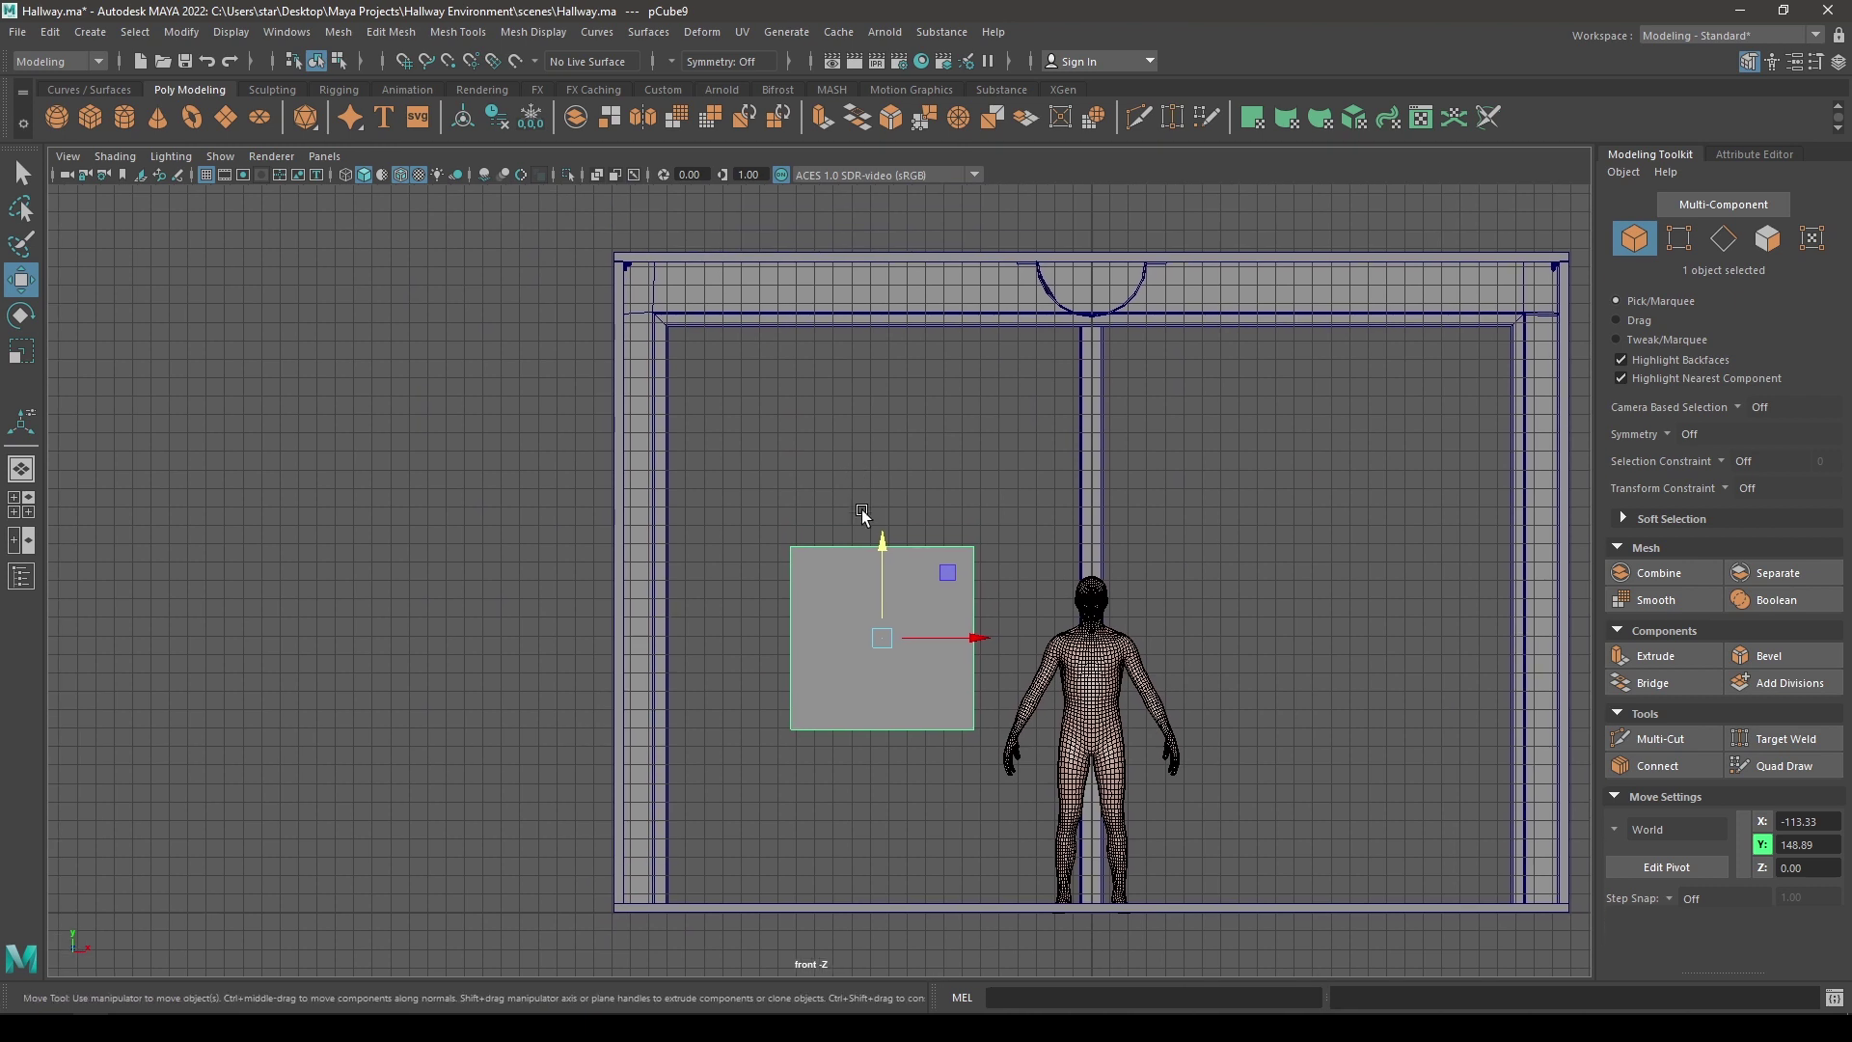
right_drag(784, 496, 714, 502)
drag(723, 455, 809, 735)
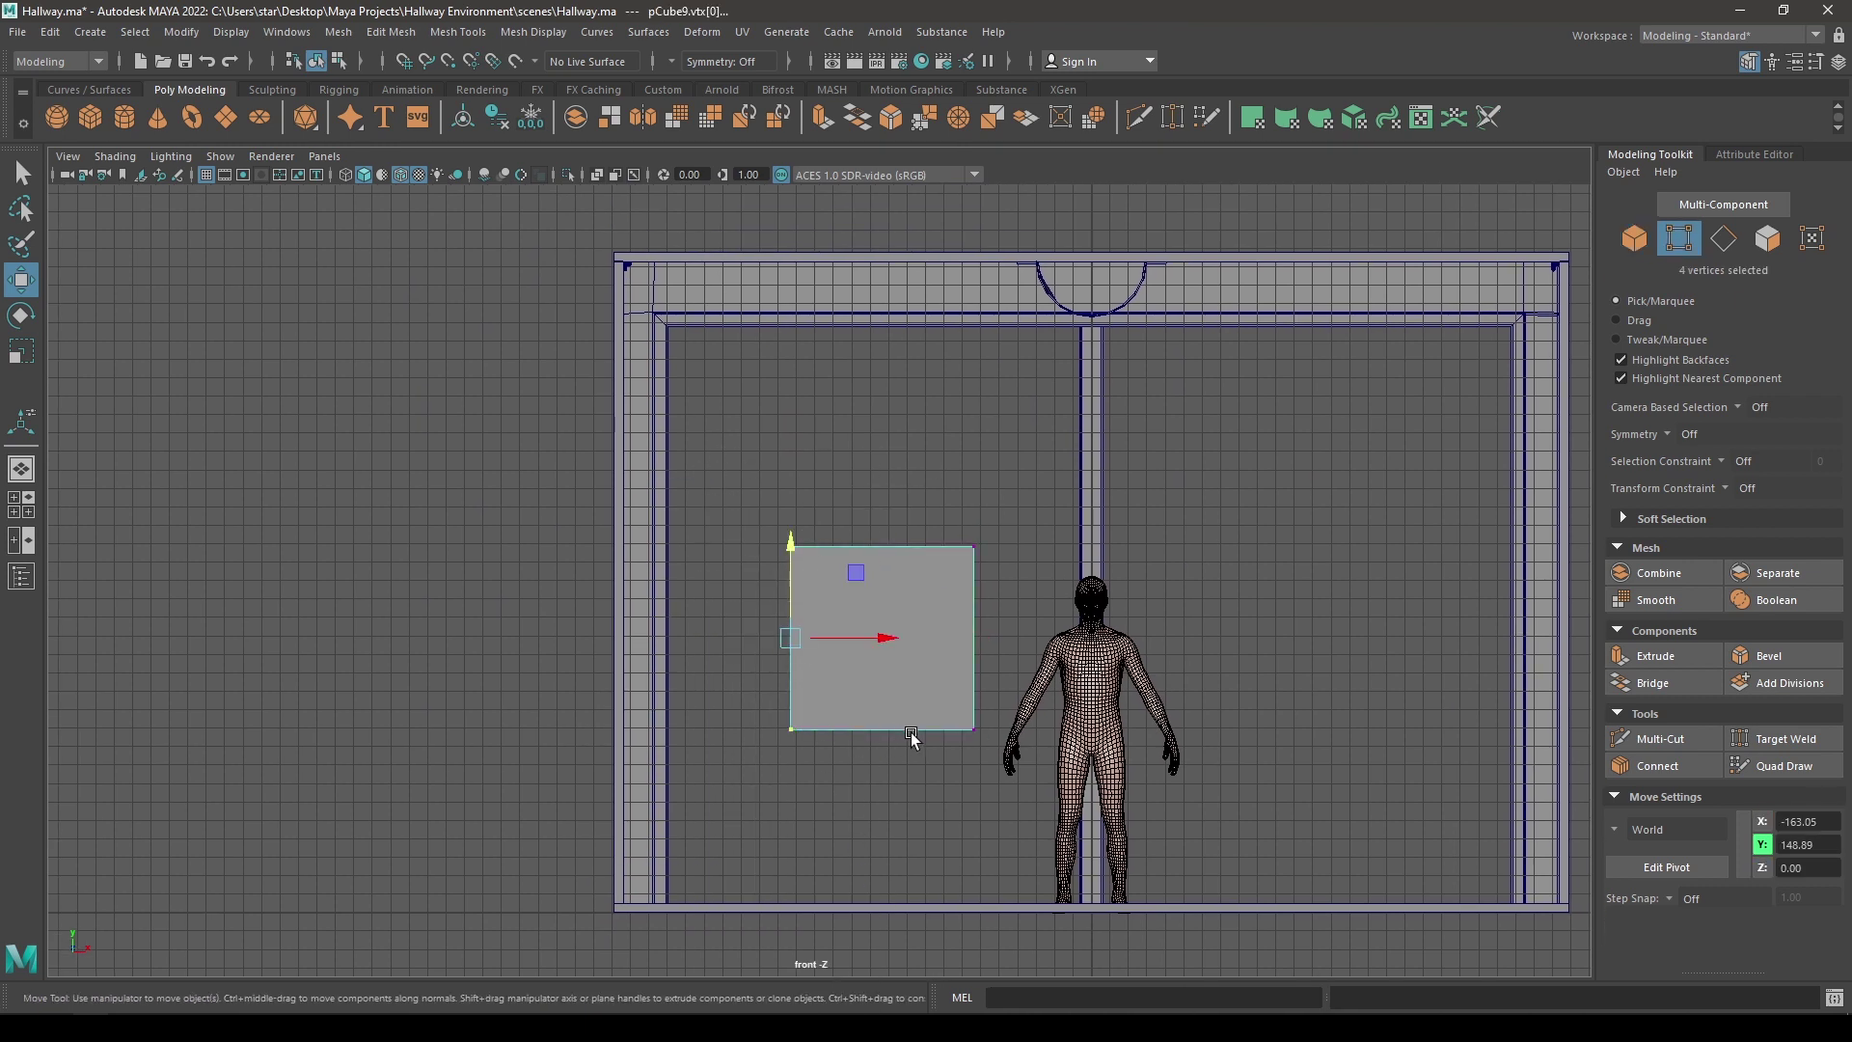
drag(888, 668, 715, 649)
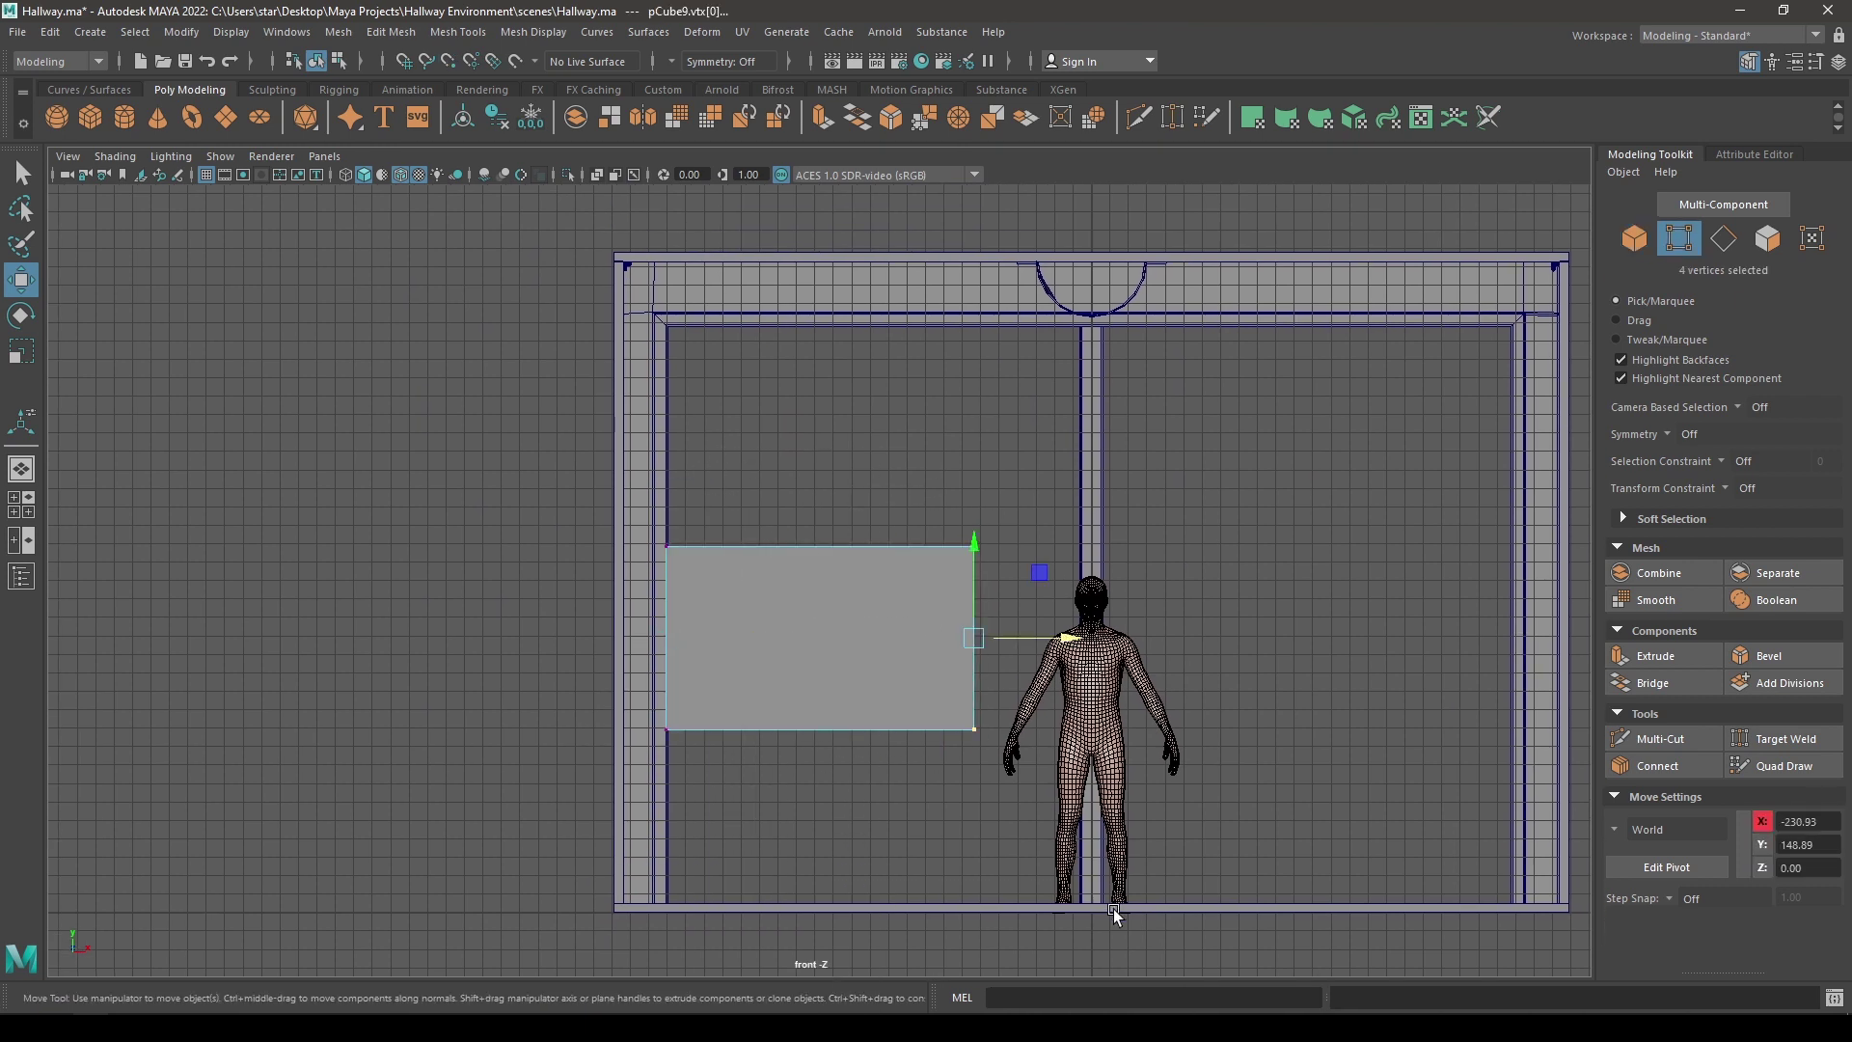
drag(975, 639, 1092, 642)
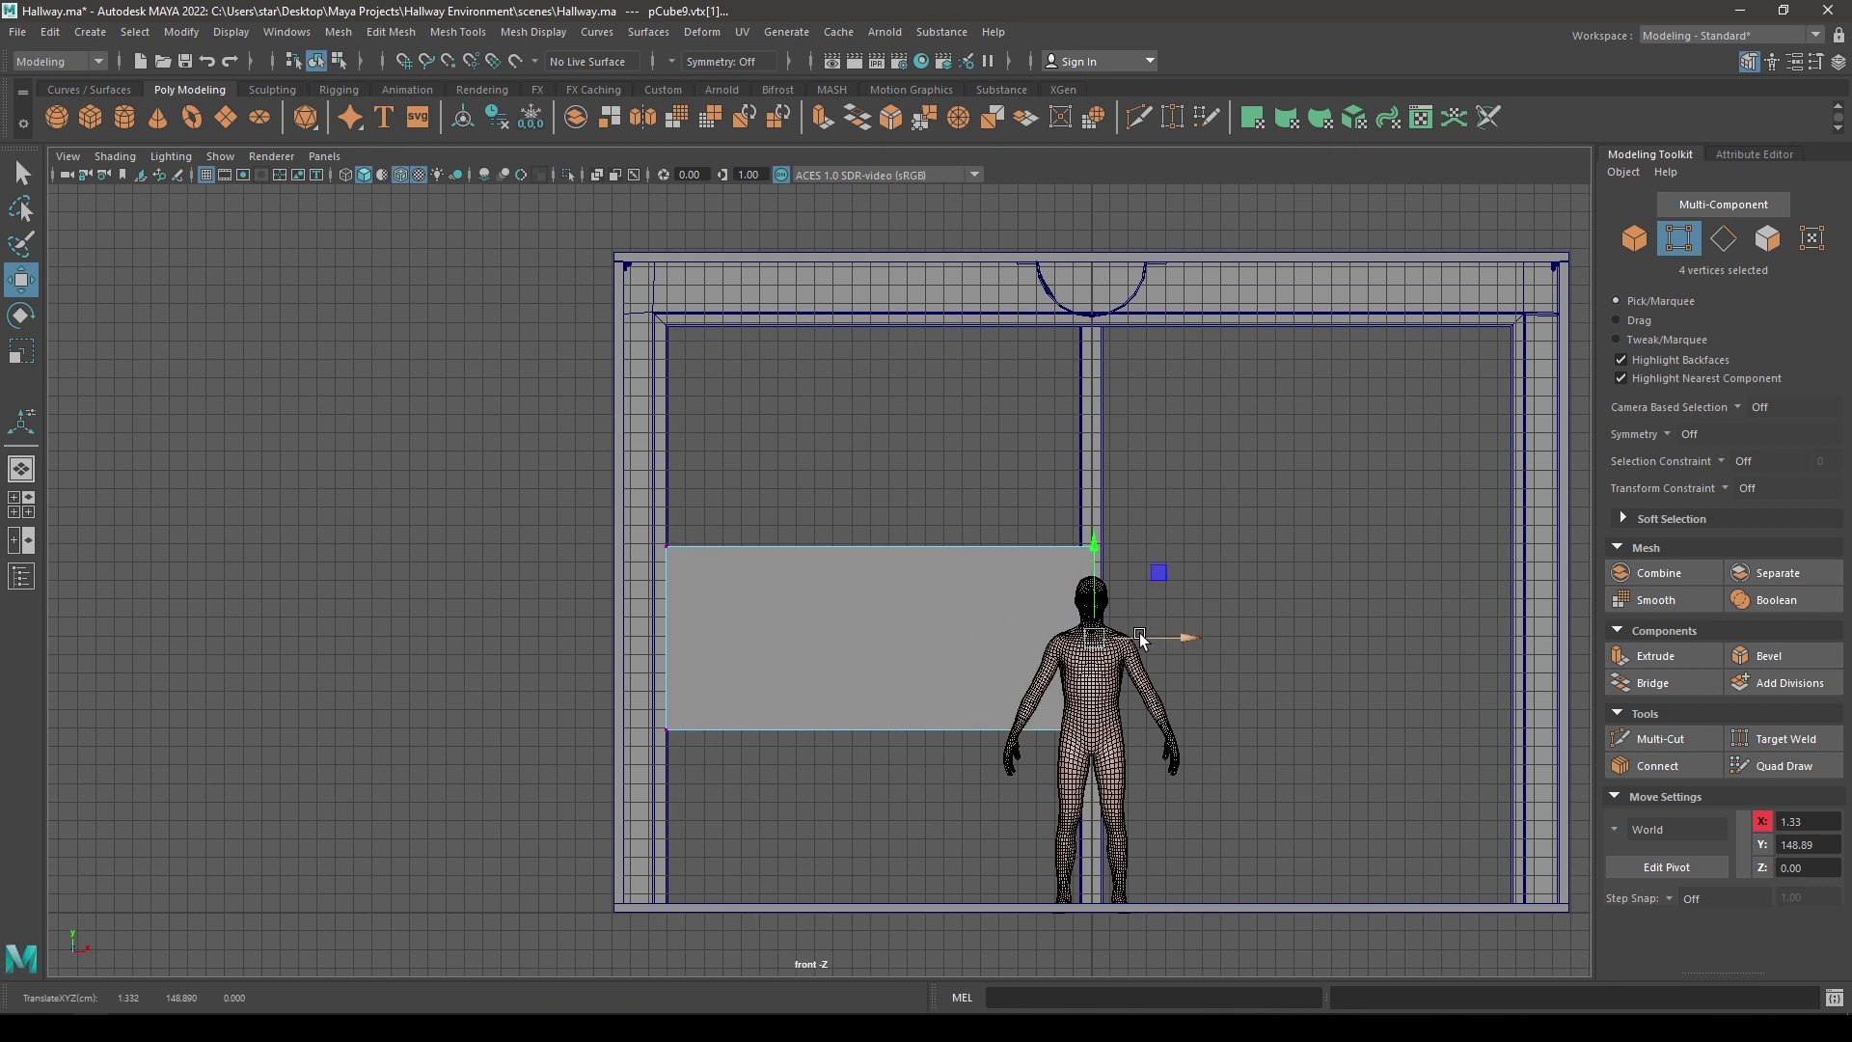
drag(1167, 644, 648, 471)
key(ctrl+z)
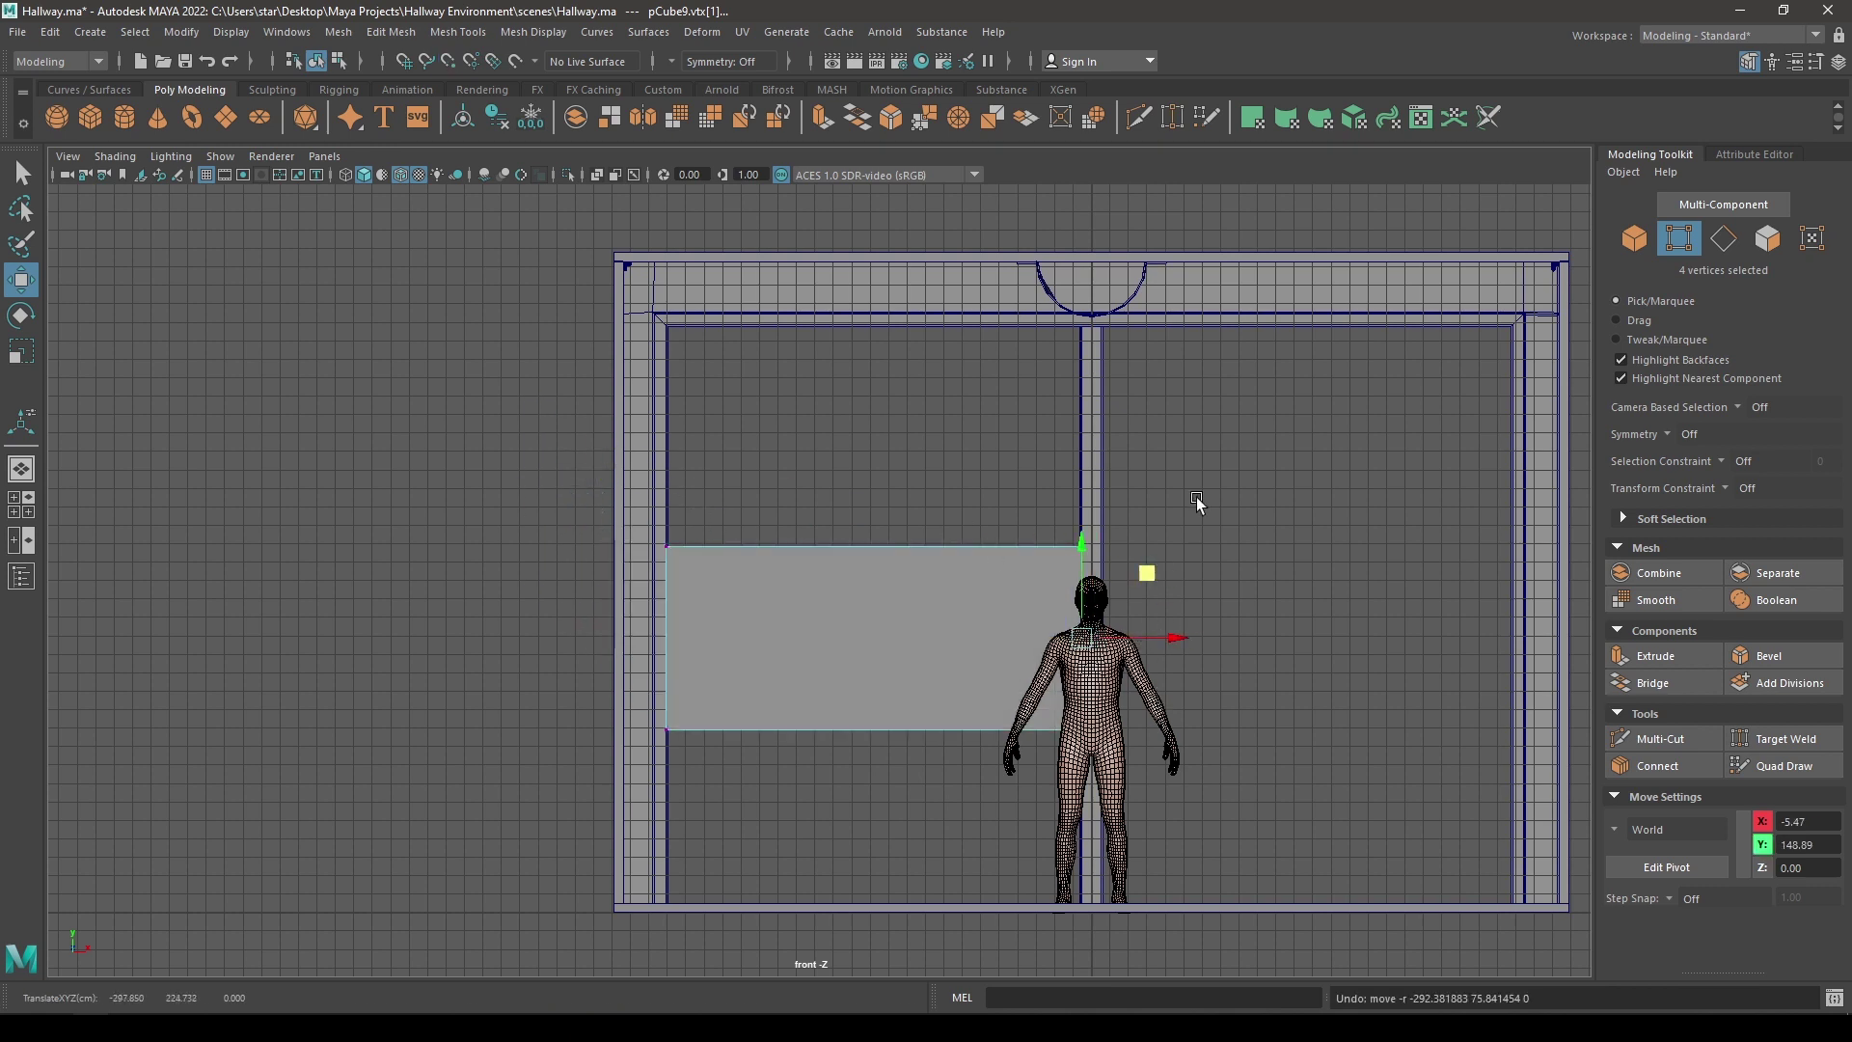
- Move the cube's upper vertices to the underside of the beam and its lower vertices down to the floor
drag(1196, 501, 439, 600)
drag(863, 470, 852, 222)
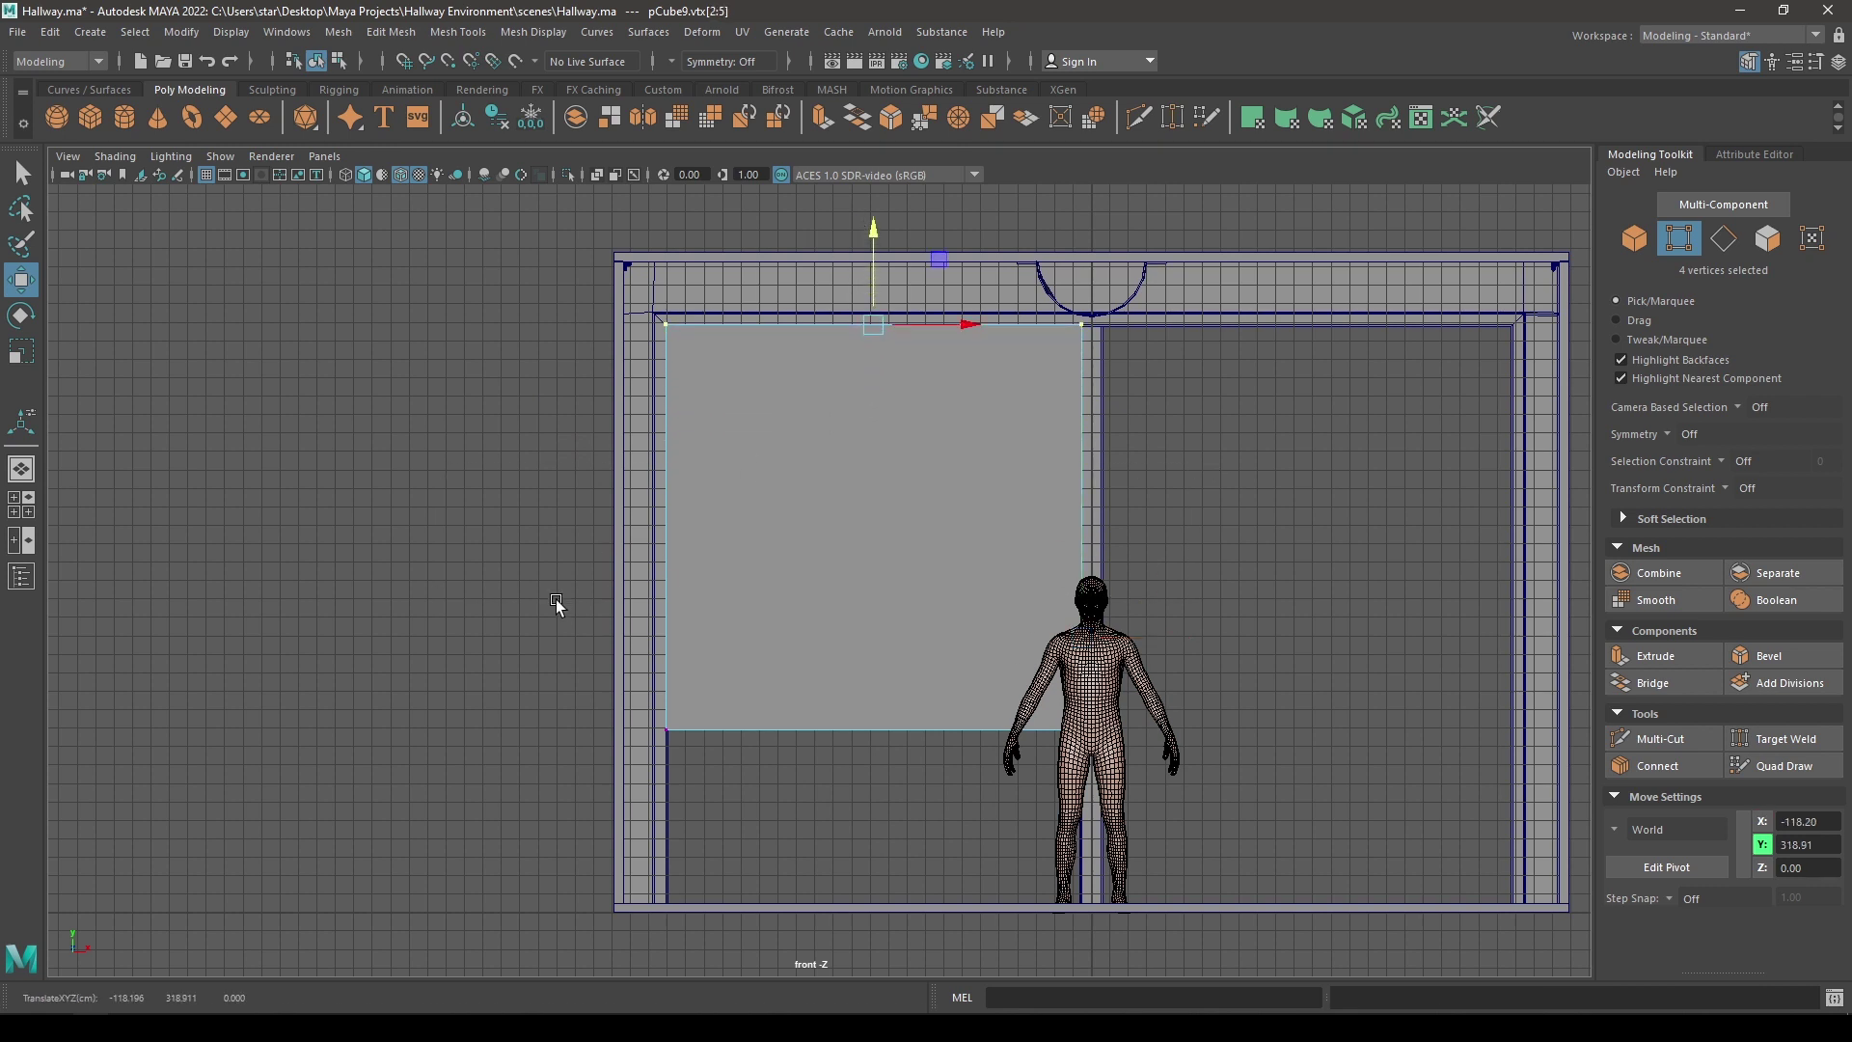
drag(567, 640, 1115, 832)
drag(875, 636, 898, 809)
- In object mode, thin the block along Z into a panel and move it into the framed opening at Z -419.22
key(space)
drag(894, 744, 1080, 710)
alt+drag(872, 611, 1279, 883)
right_drag(610, 497, 699, 508)
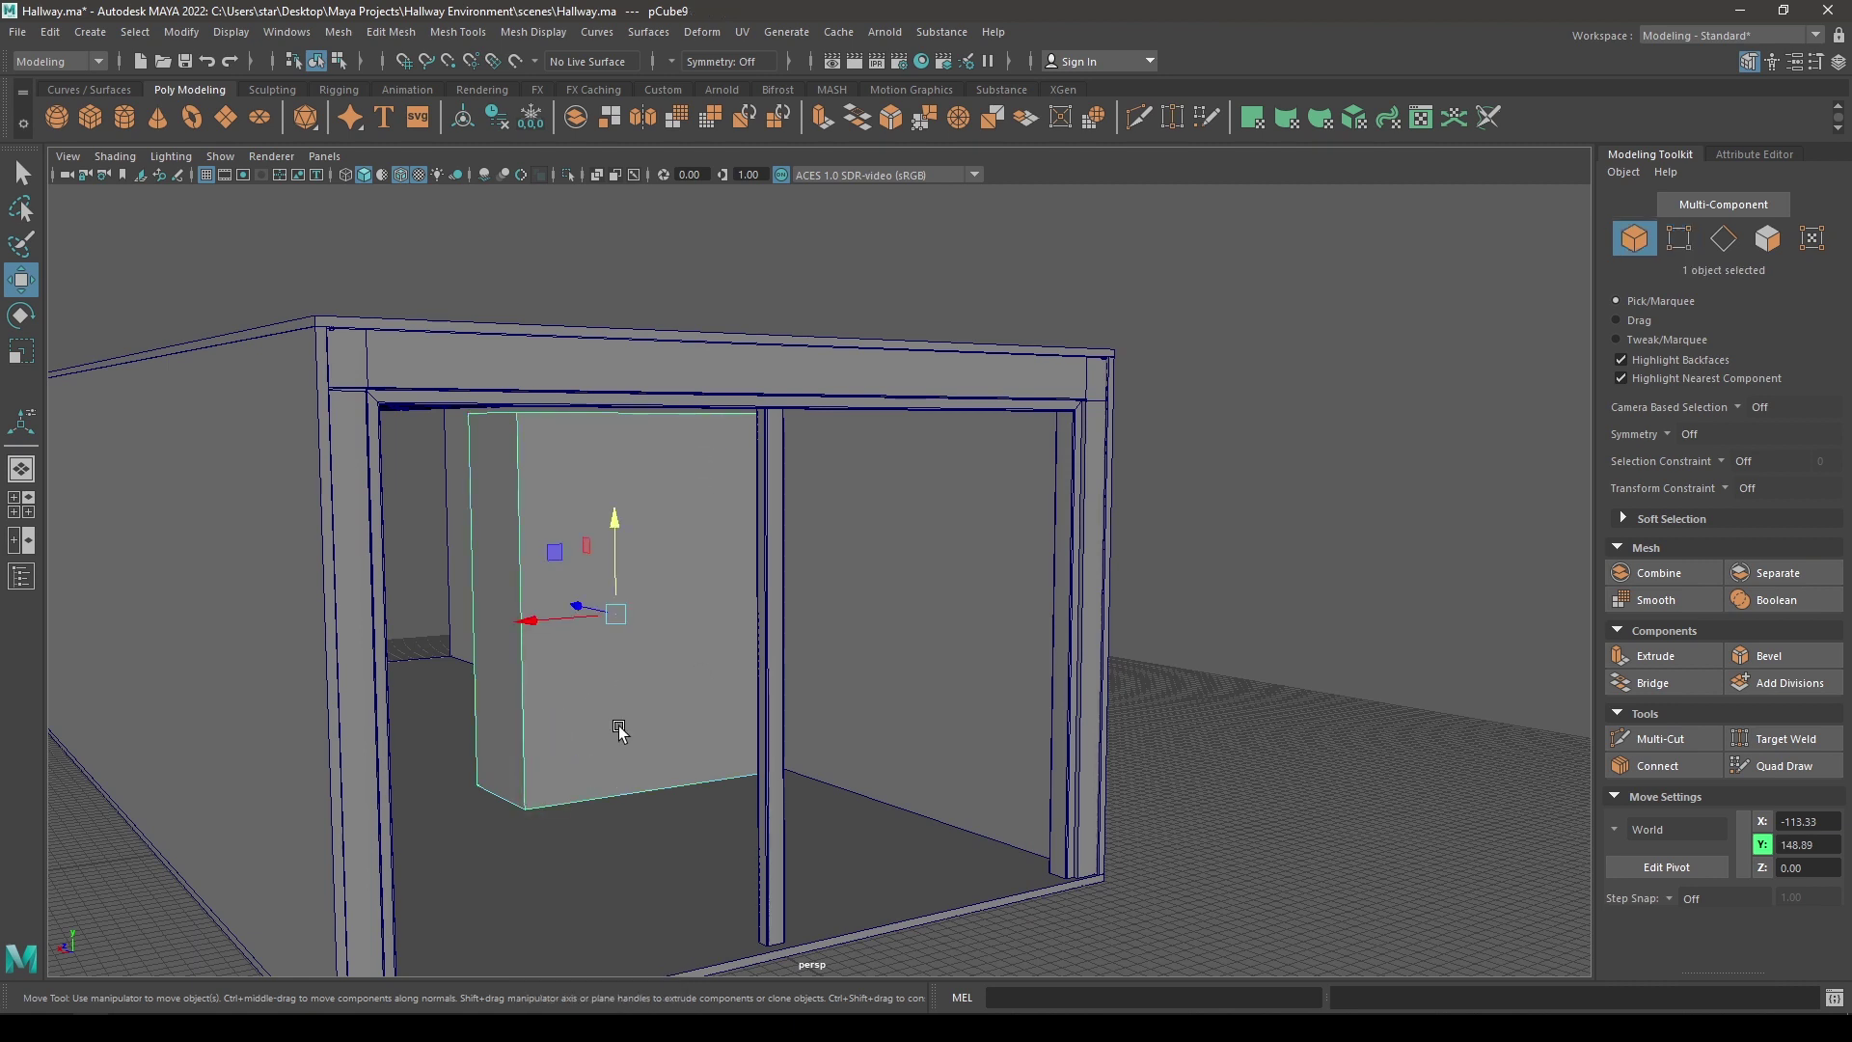
key(r)
drag(574, 605, 828, 729)
key(w)
alt+drag(710, 725, 1081, 725)
alt+drag(678, 663, 673, 696)
alt+middle_drag(673, 701, 705, 584)
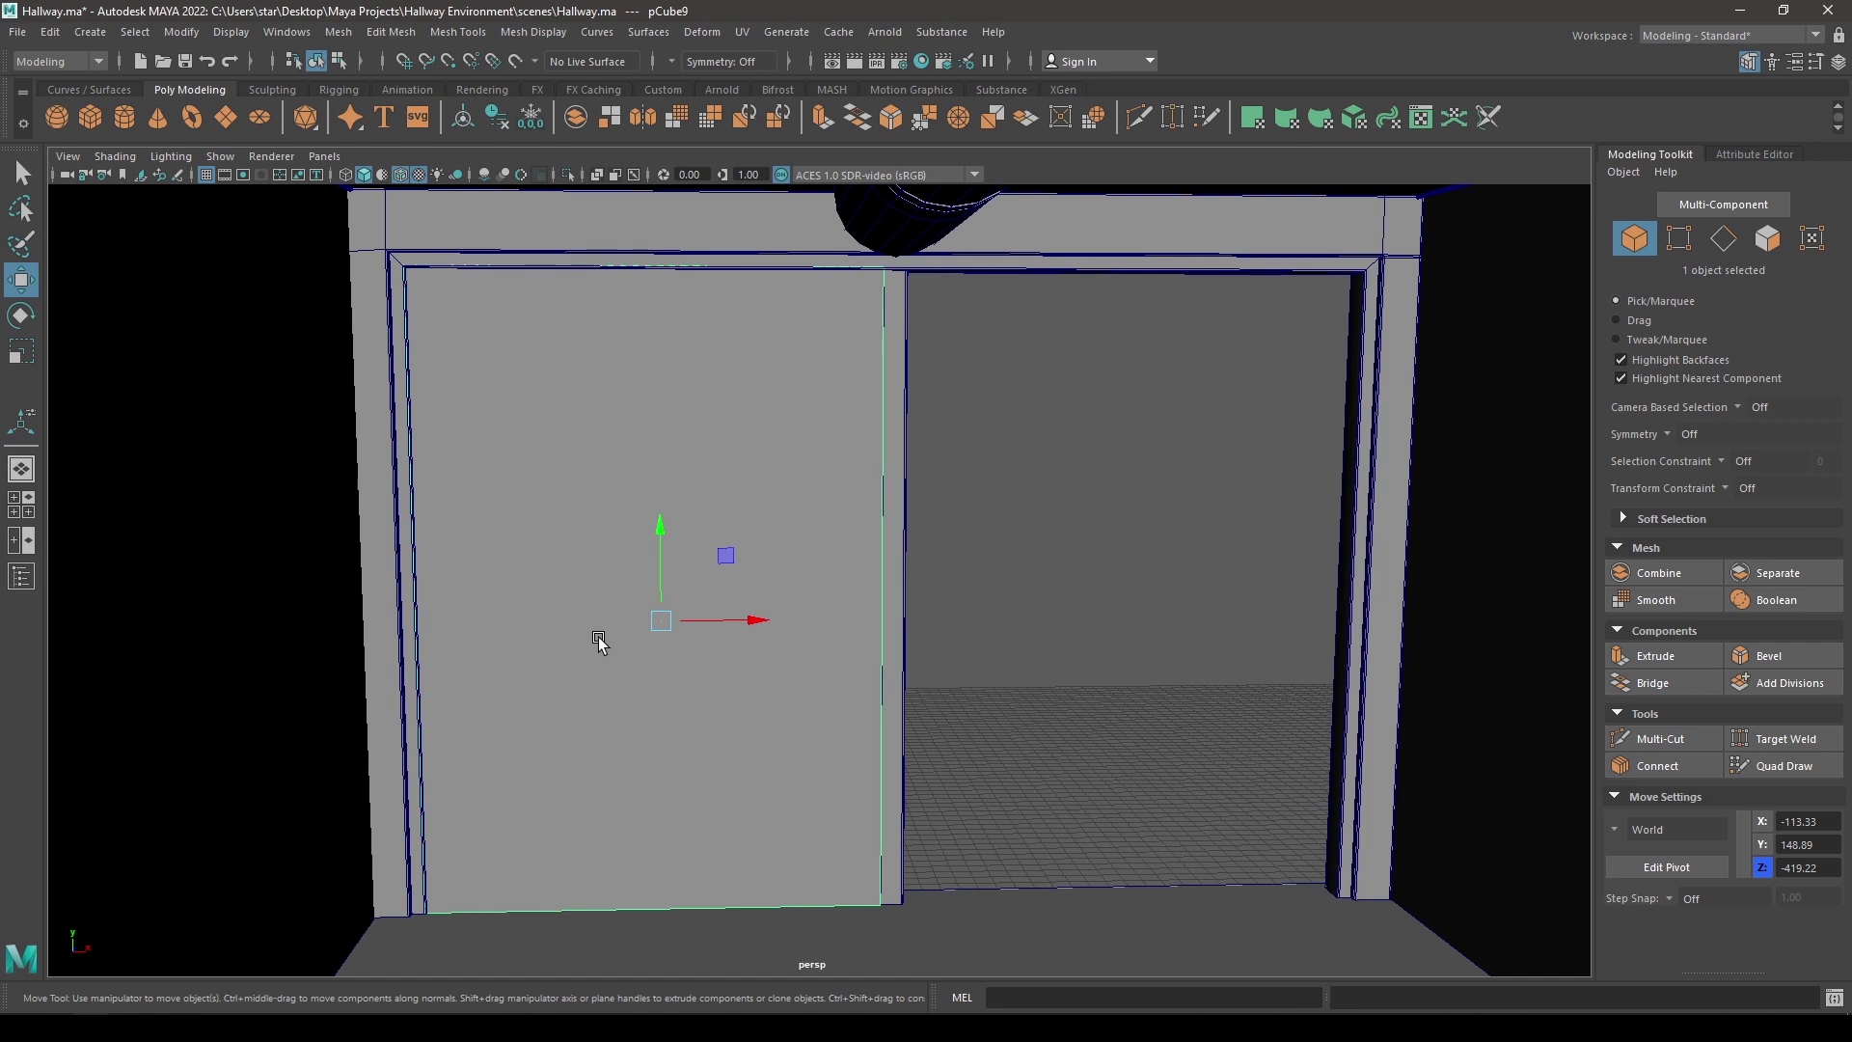
- Scale the panel down slightly so it fits within the left opening, and deselect it
key(r)
drag(667, 623, 657, 627)
key(w)
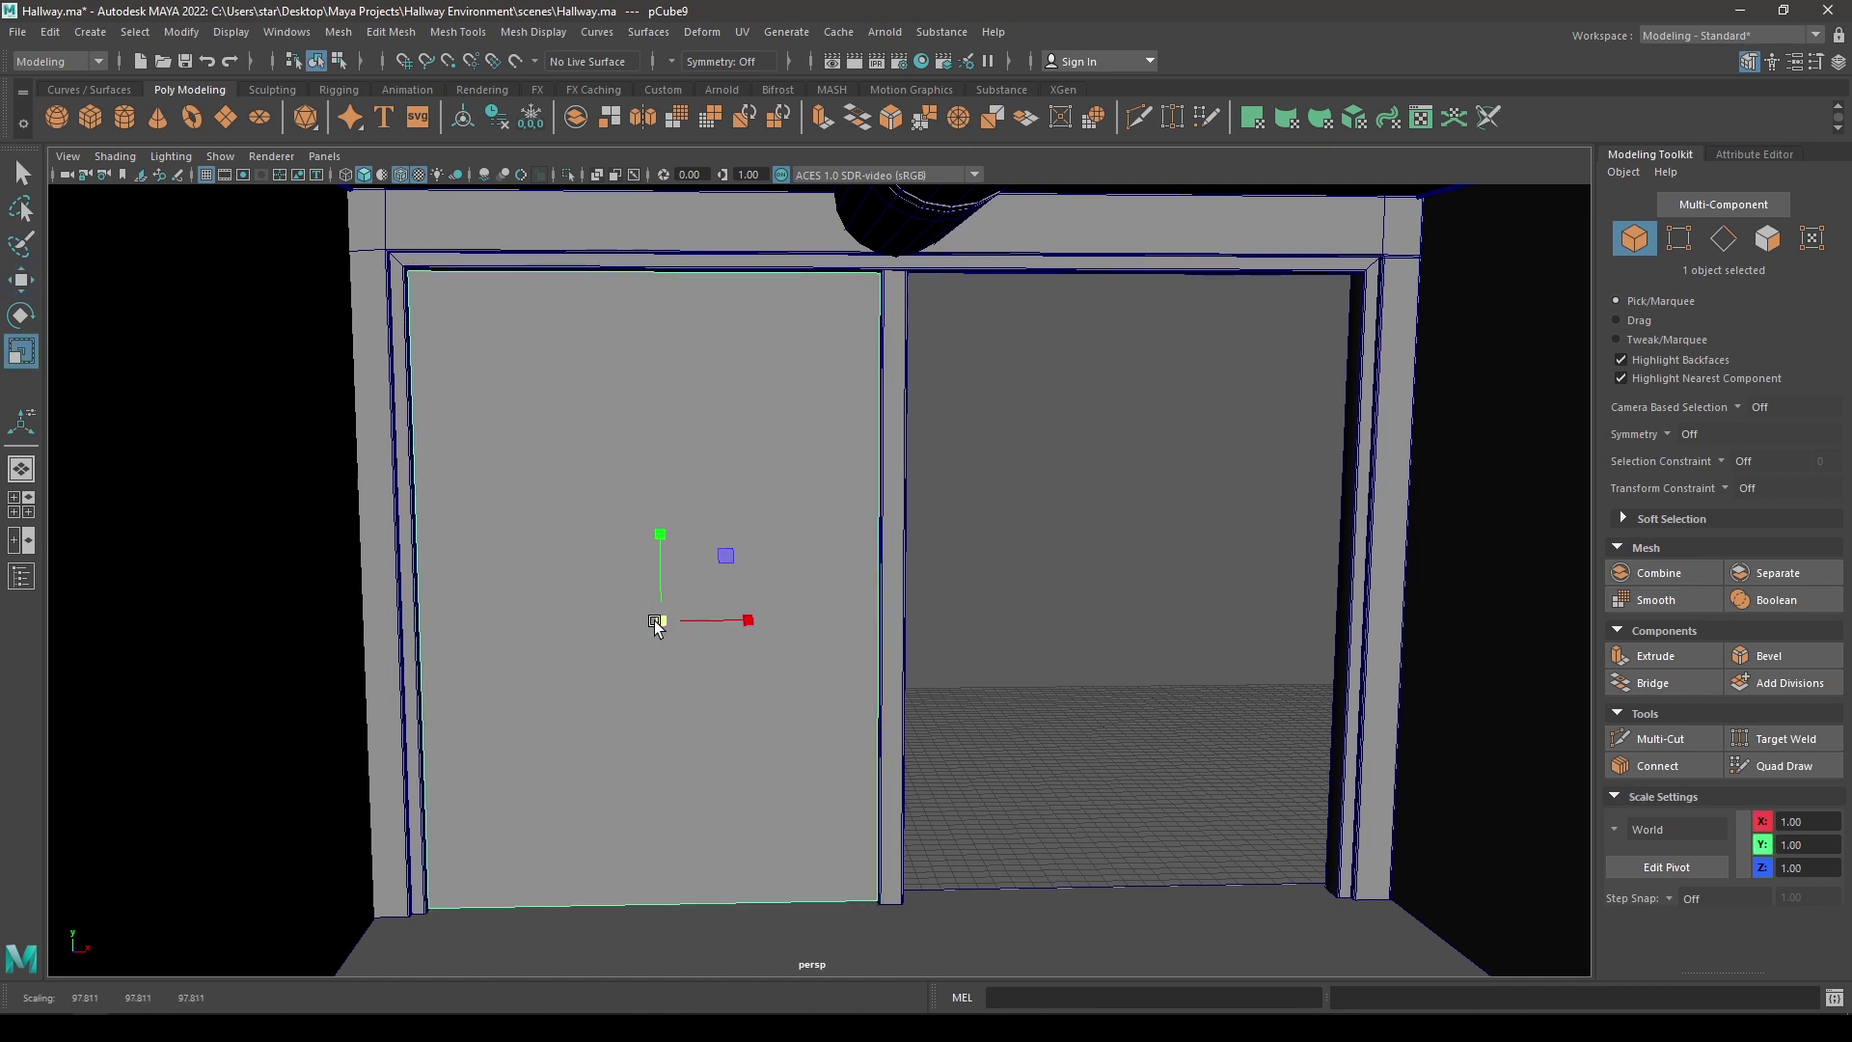
click(955, 512)
alt+drag(955, 512, 910, 483)
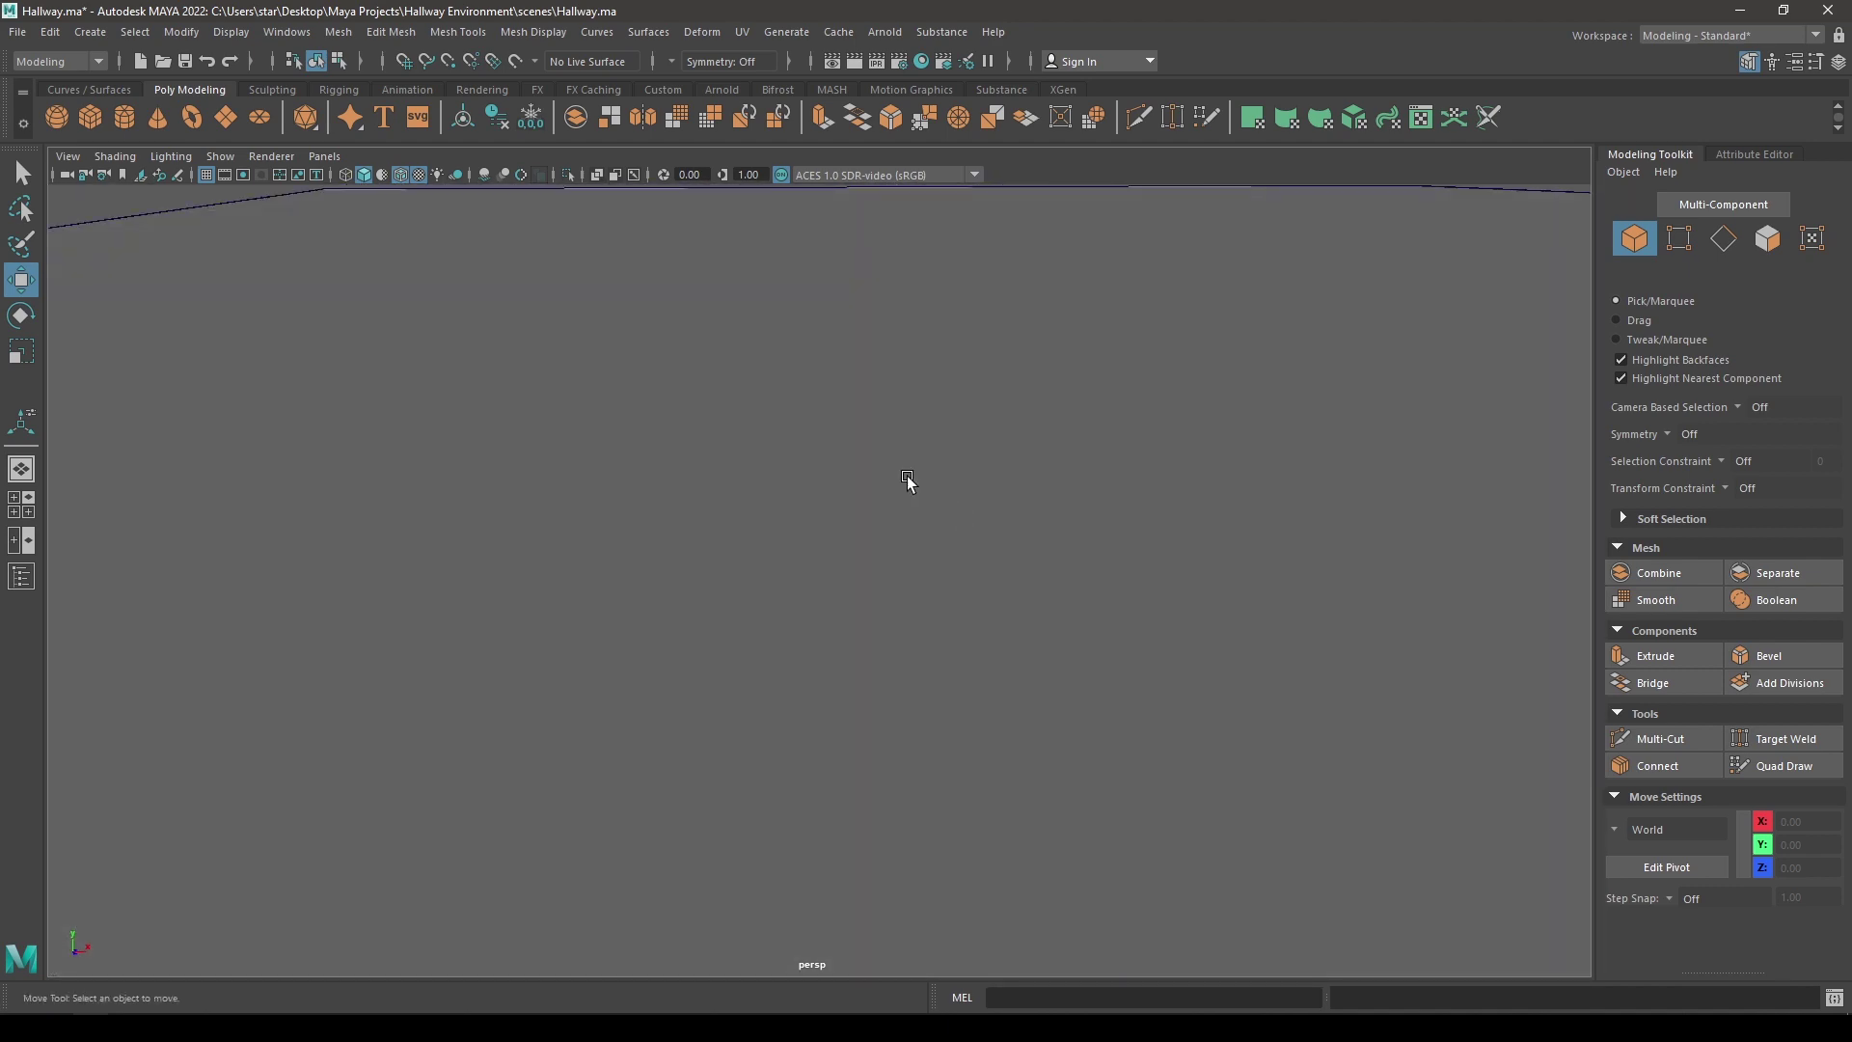
- Select the panel and hide all unselected objects
scroll(909, 483, down, 5)
alt+drag(885, 566, 806, 554)
scroll(810, 578, down, 1)
click(834, 654)
alt+drag(835, 656, 624, 450)
key(alt+h)
- Insert a horizontal edge loop across the lower part of the panel at about Y 80
right_click(627, 457)
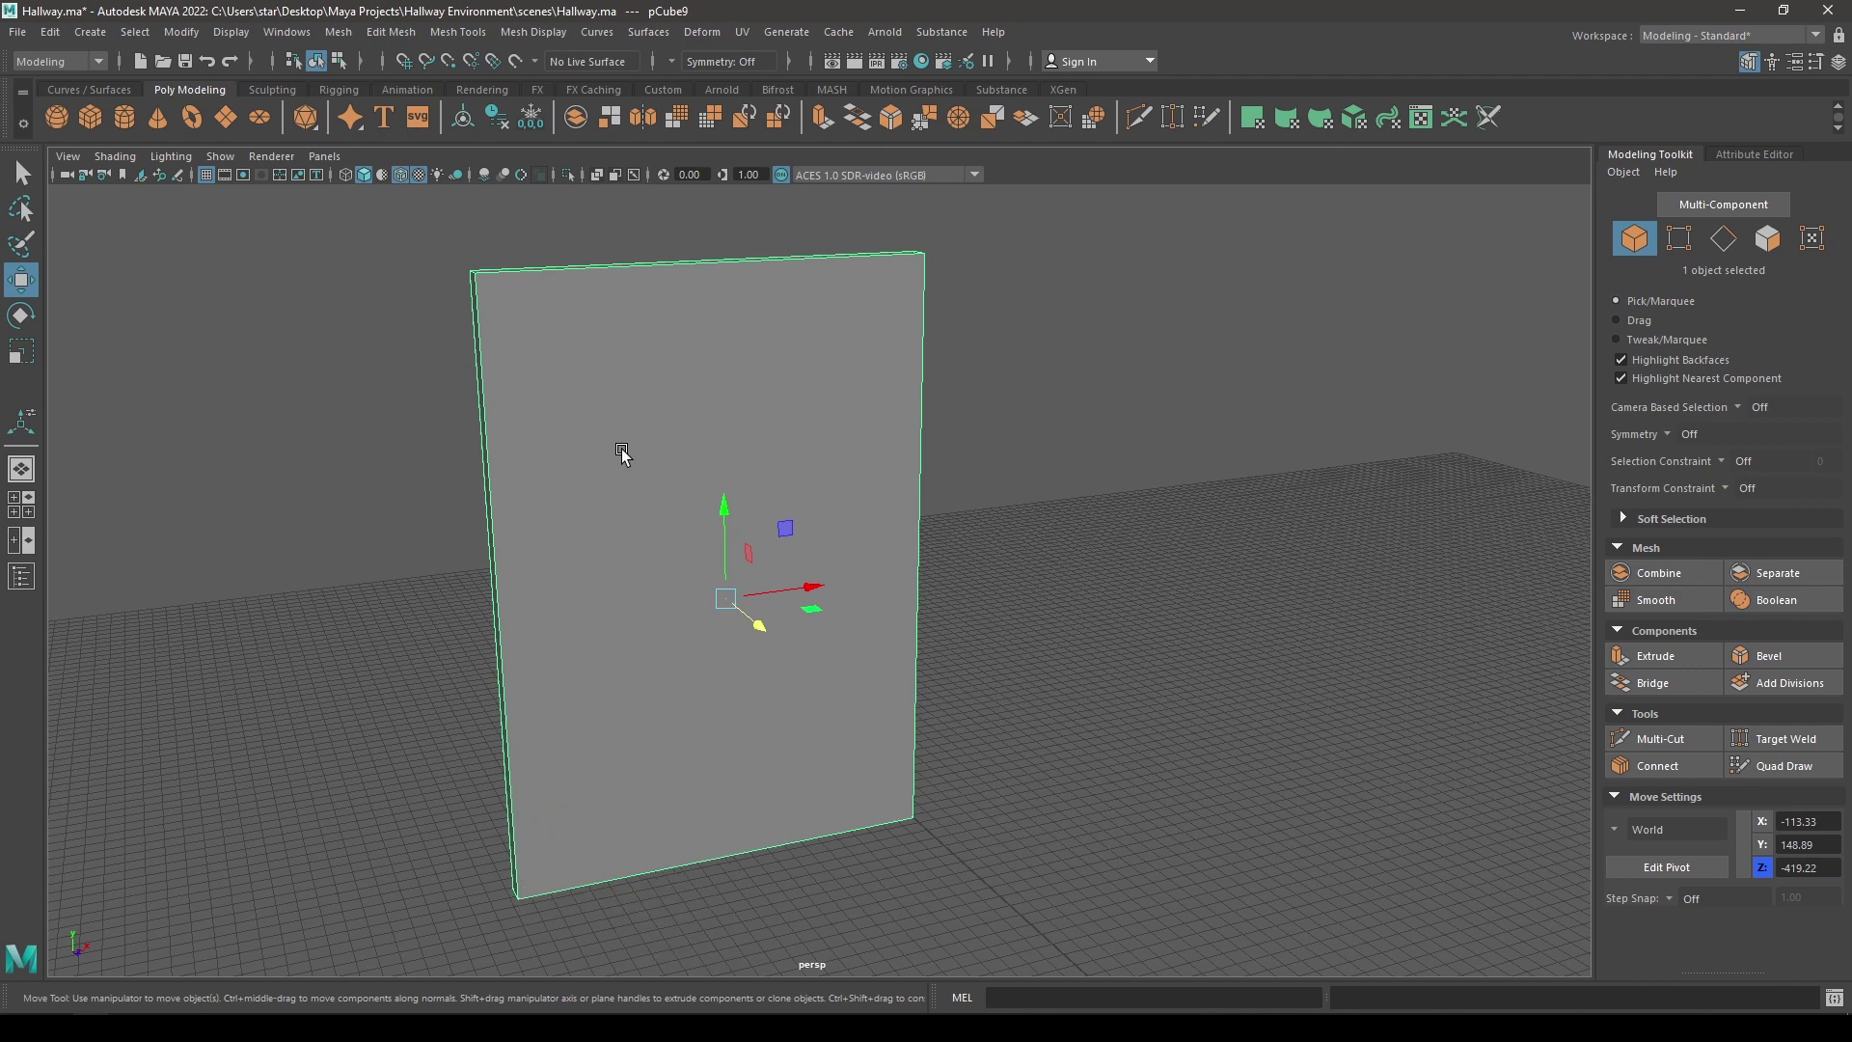
shift+right_click(622, 453)
click(507, 478)
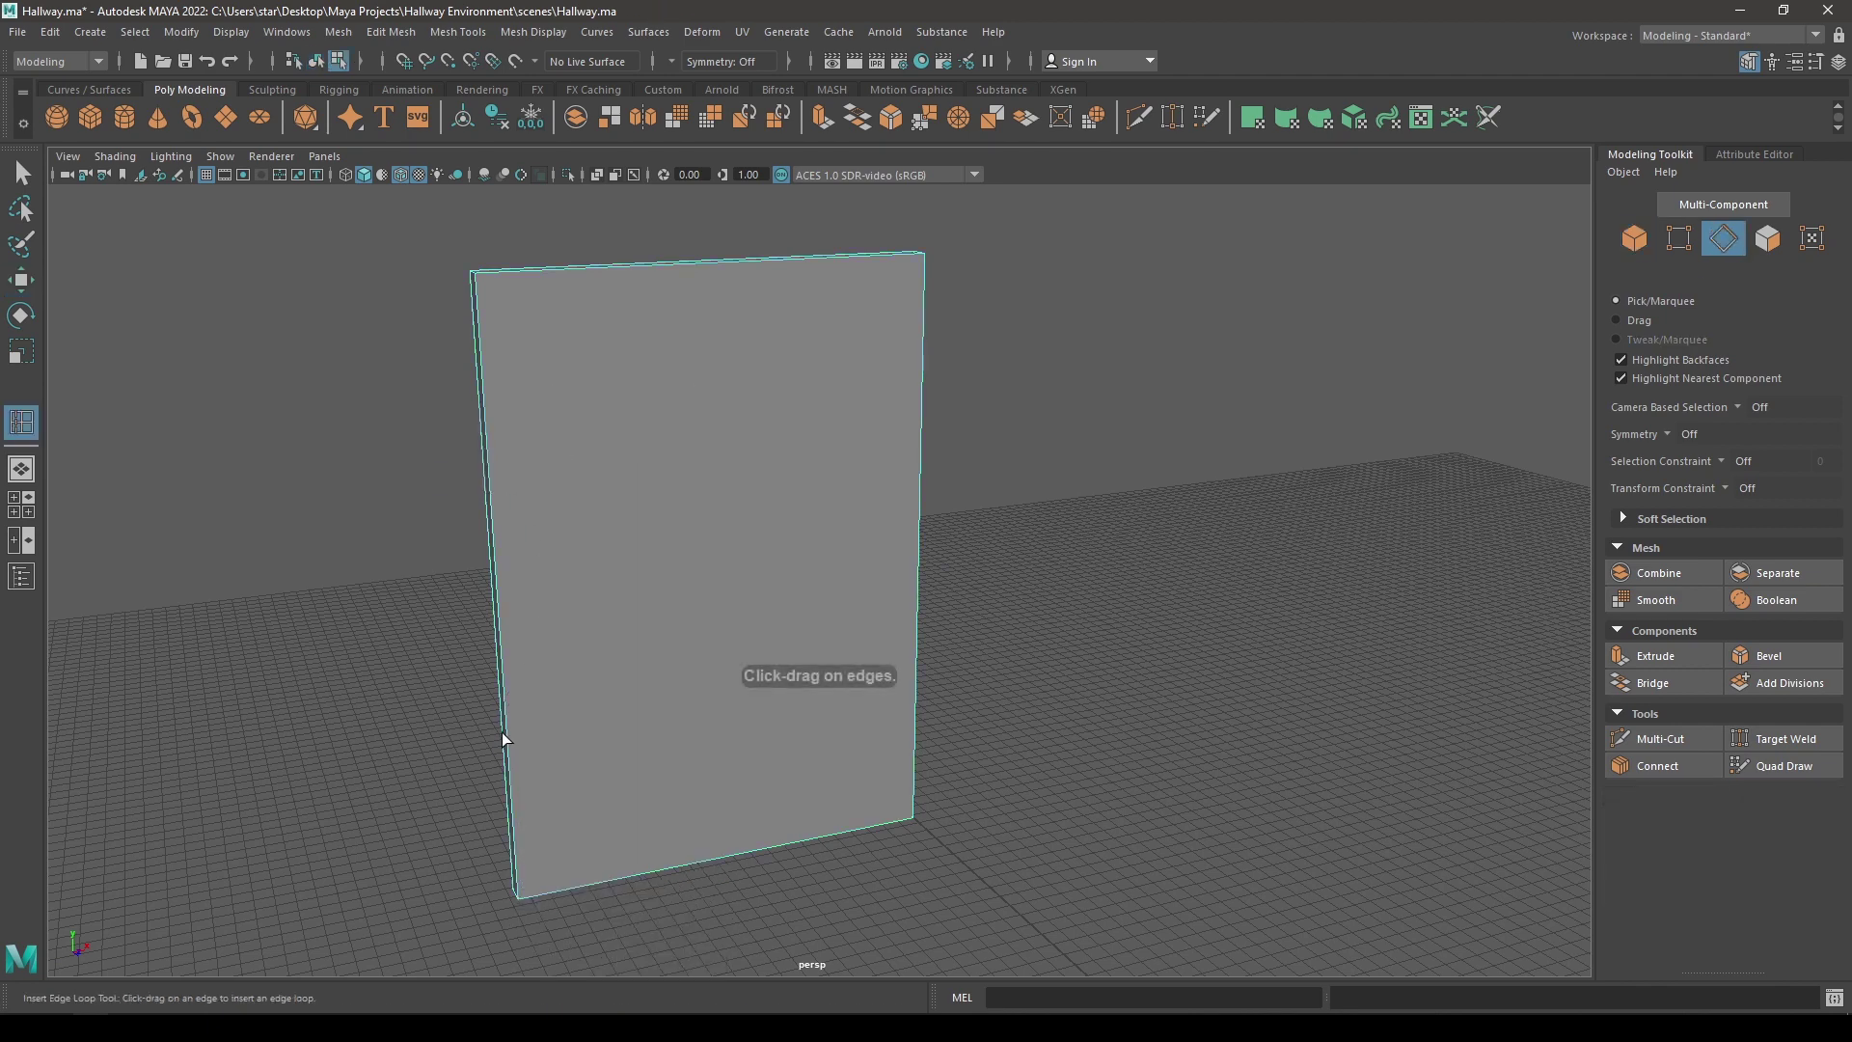
click(507, 764)
alt+drag(575, 738, 540, 731)
- Add a vertical centre edge loop to the panel and bevel it with a fraction of 0.87 into two loops near the sides
key(w)
click(707, 715)
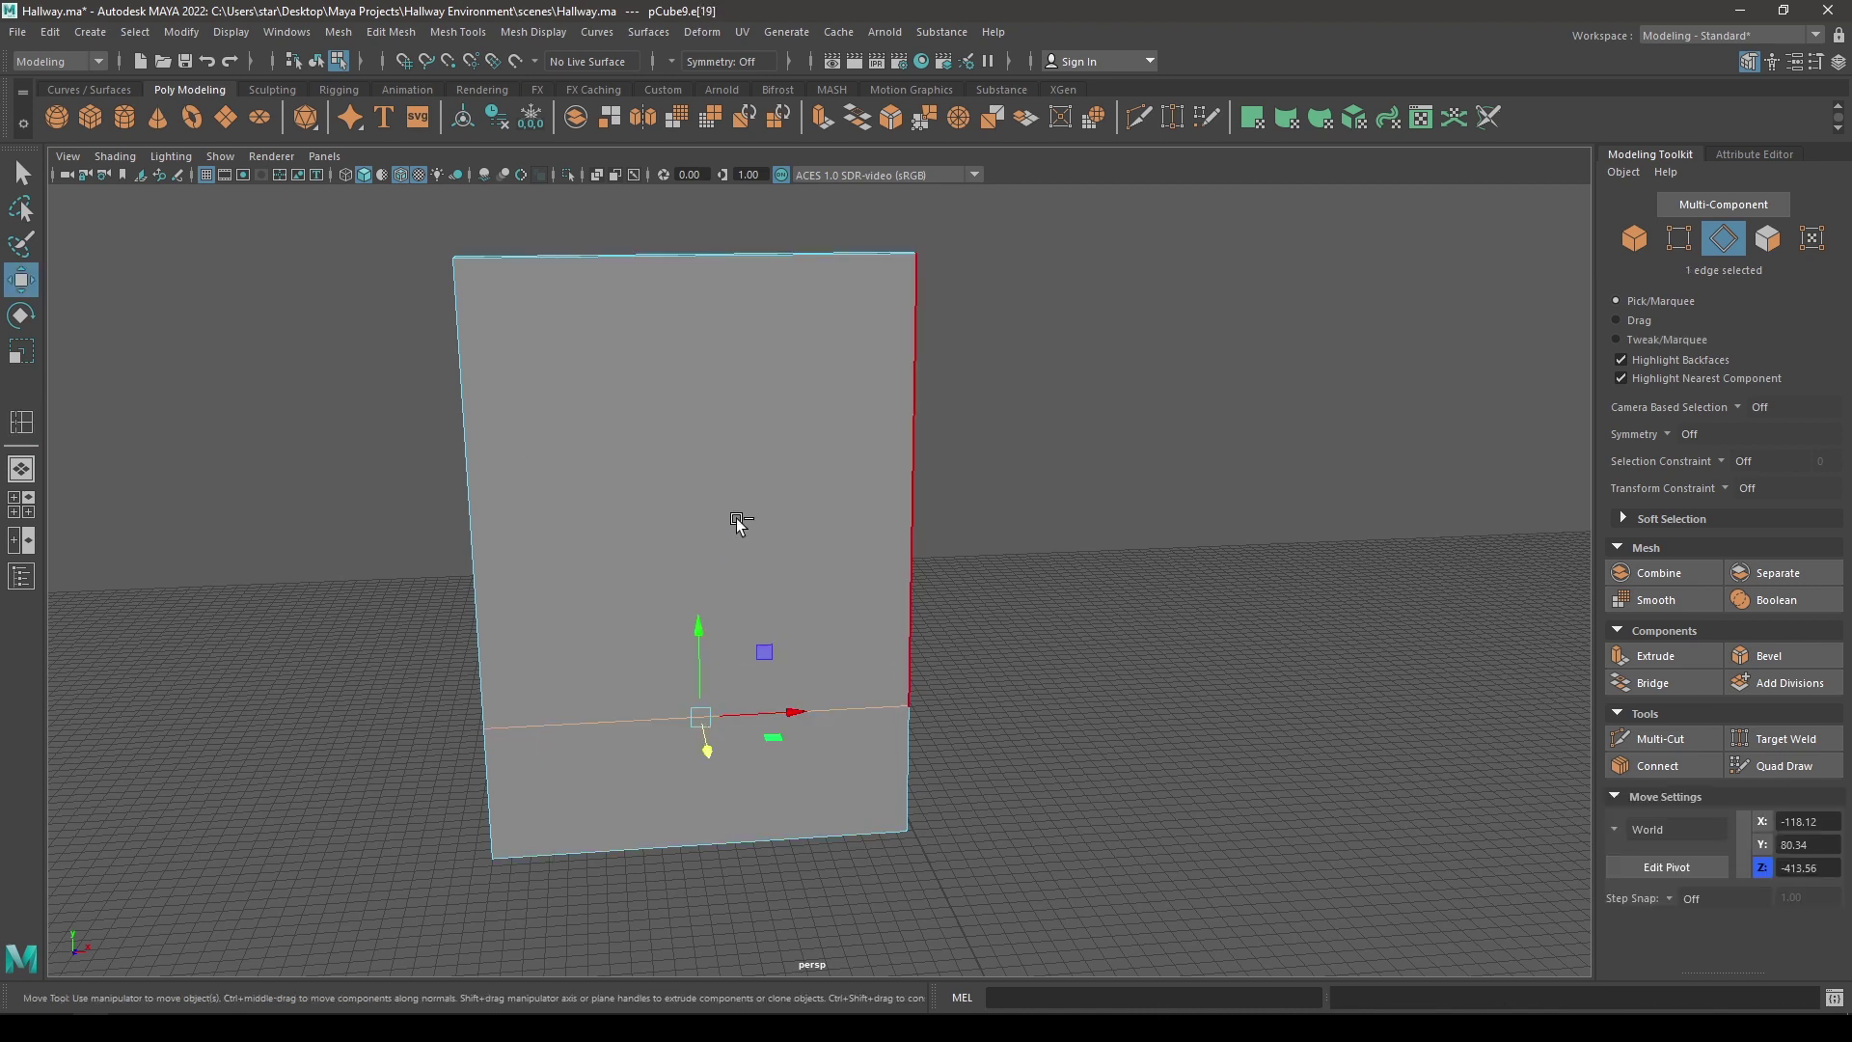
ctrl+right_drag(736, 517, 689, 607)
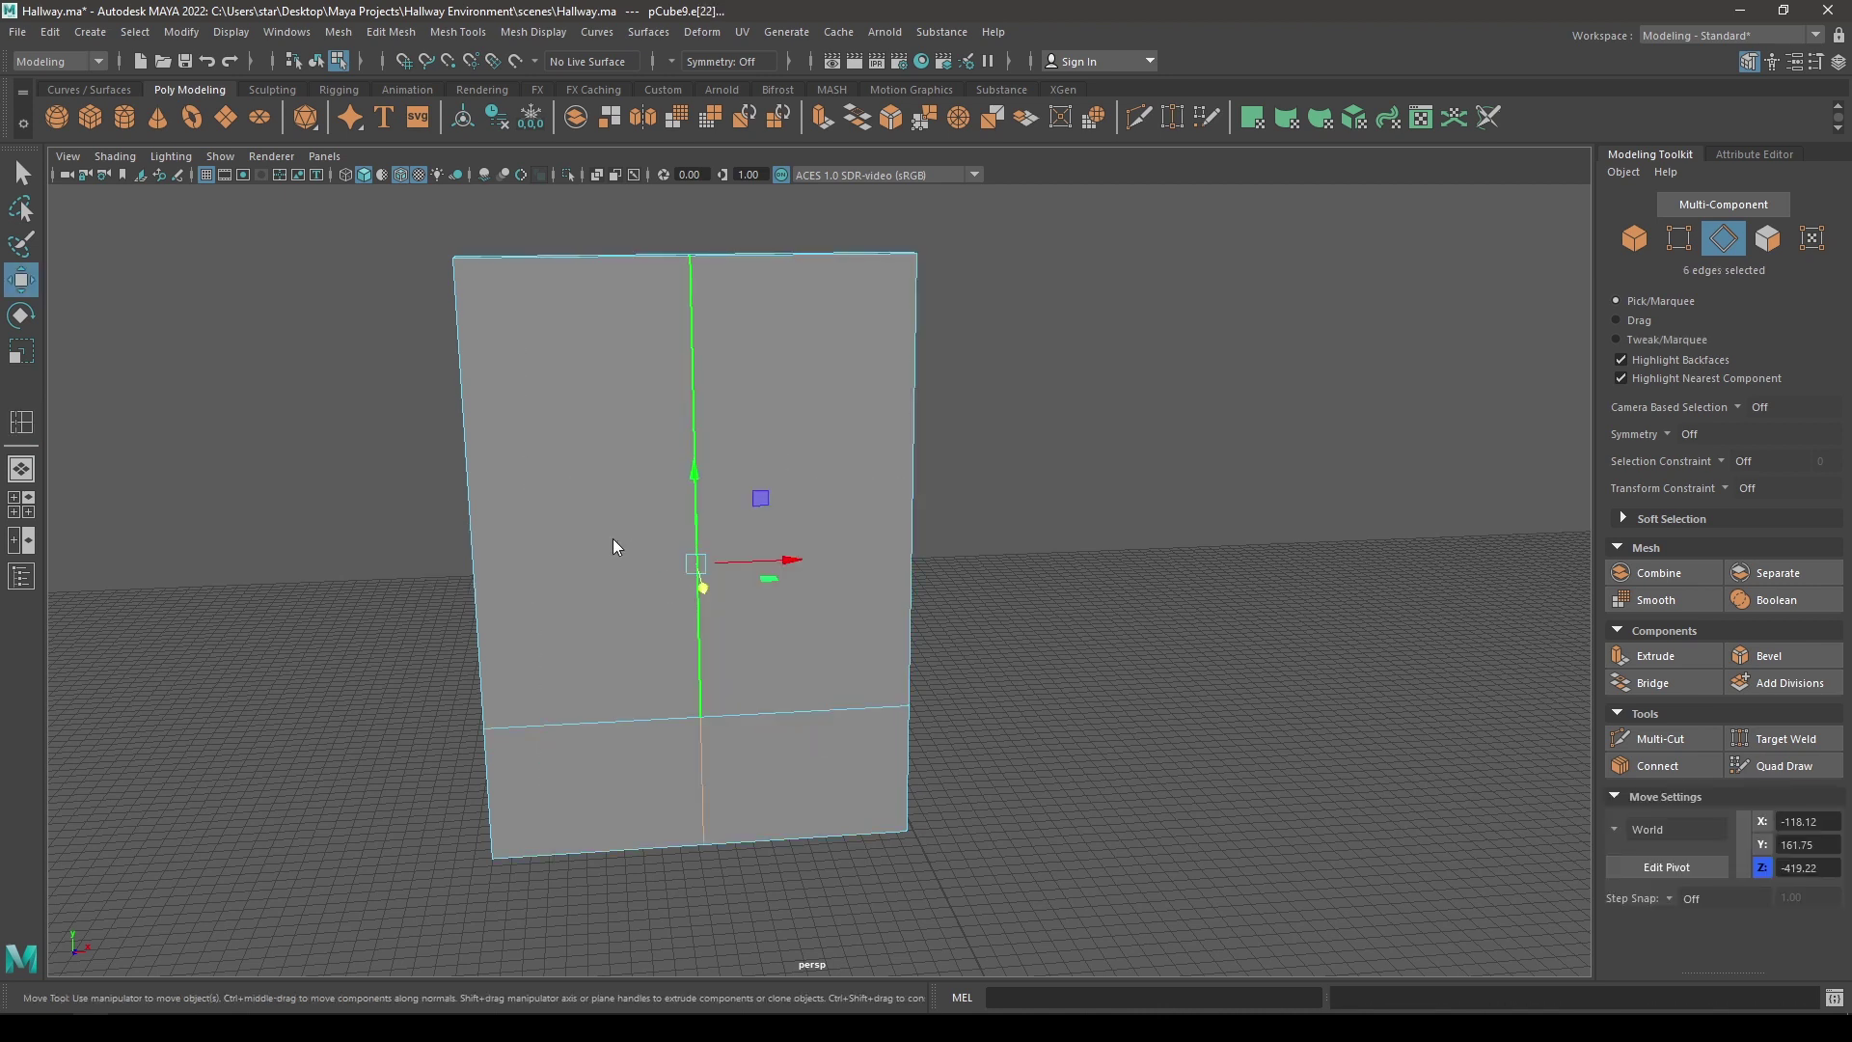
shift+right_drag(613, 546, 709, 544)
drag(1264, 368, 1291, 364)
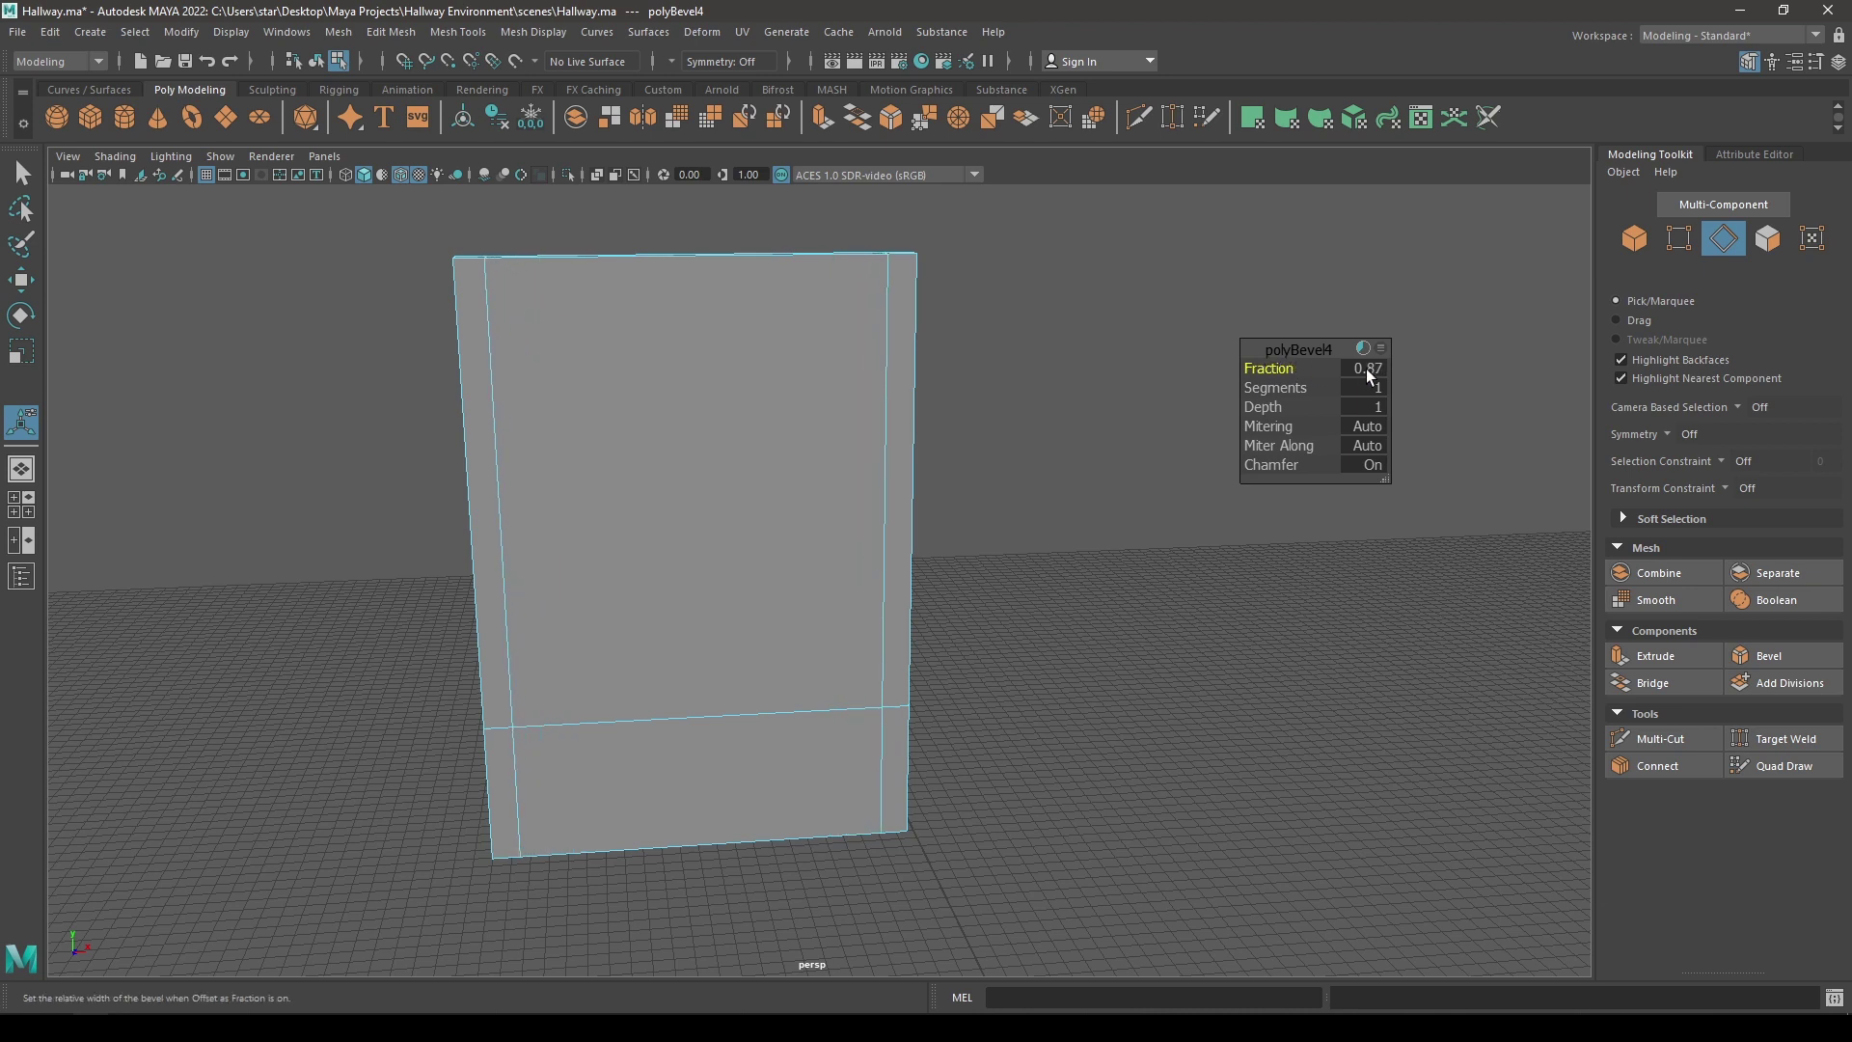
key(w)
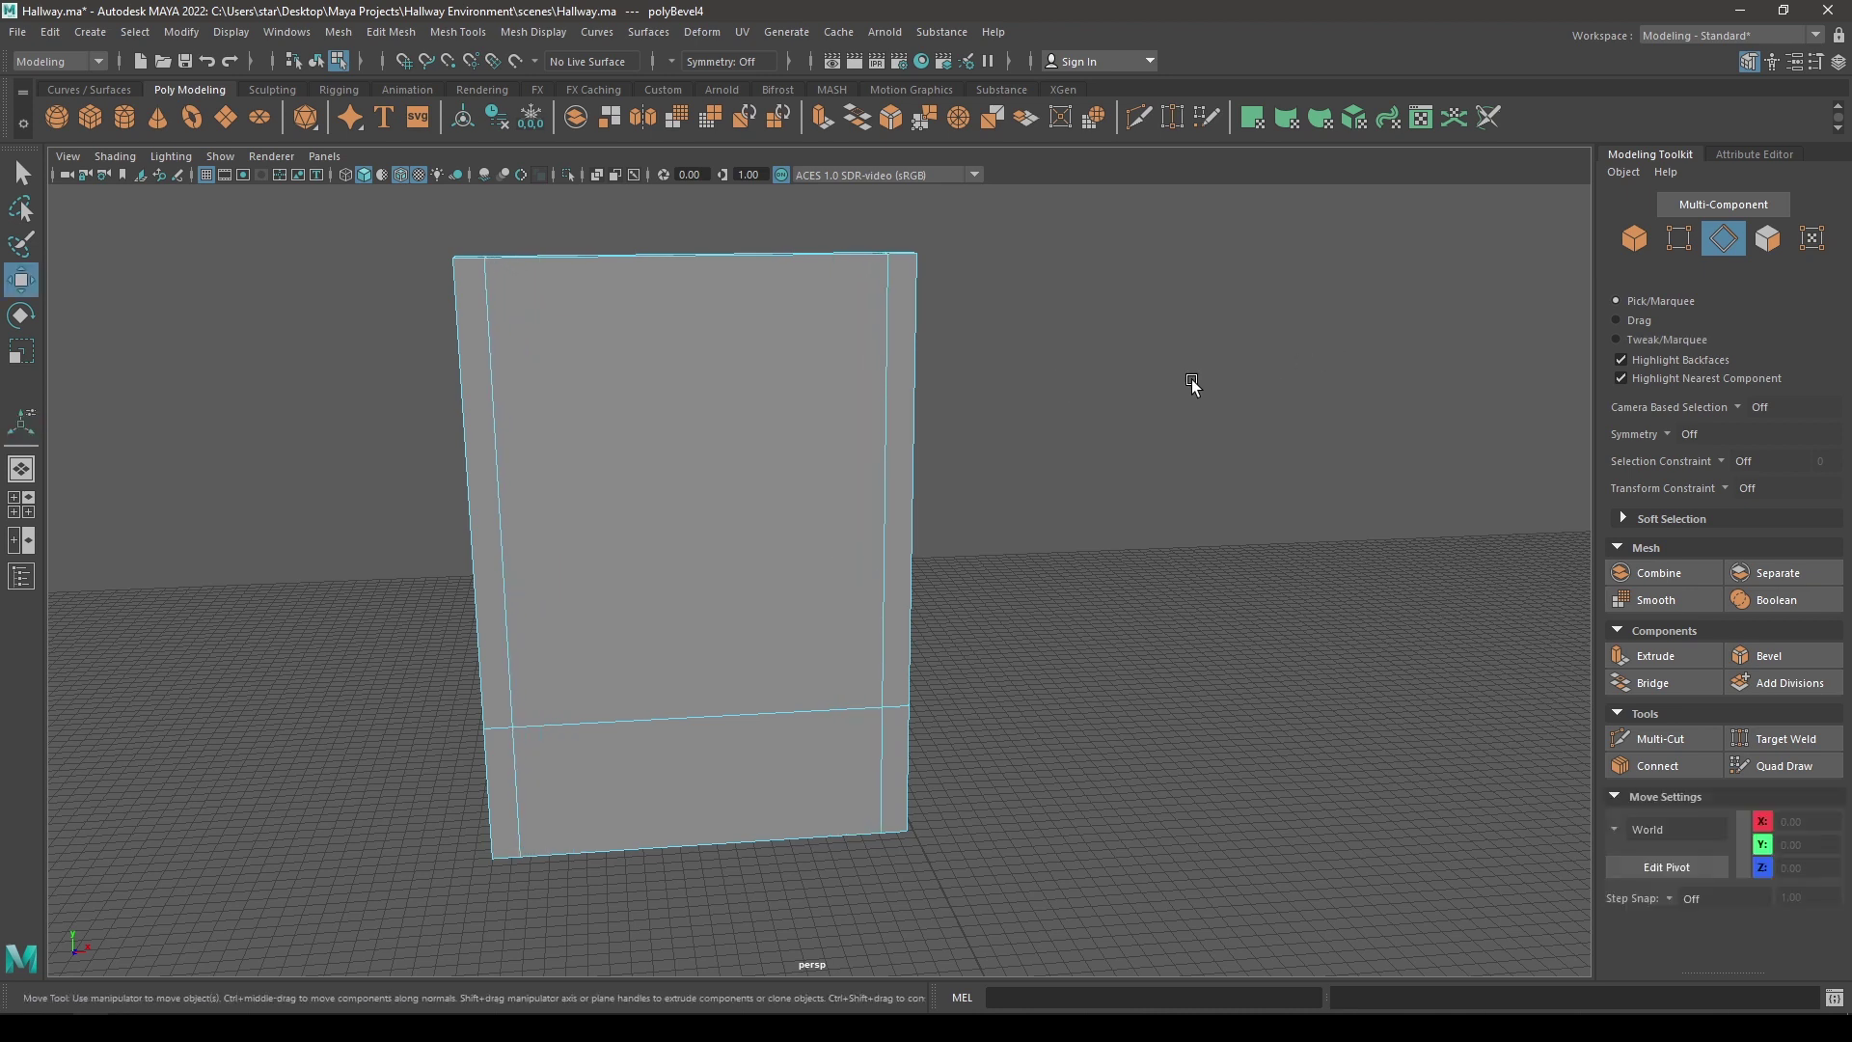
- Add a horizontal edge loop above the lower one, raise it to about Y 288, and return to object mode
click(504, 336)
ctrl+right_drag(609, 317, 246, 318)
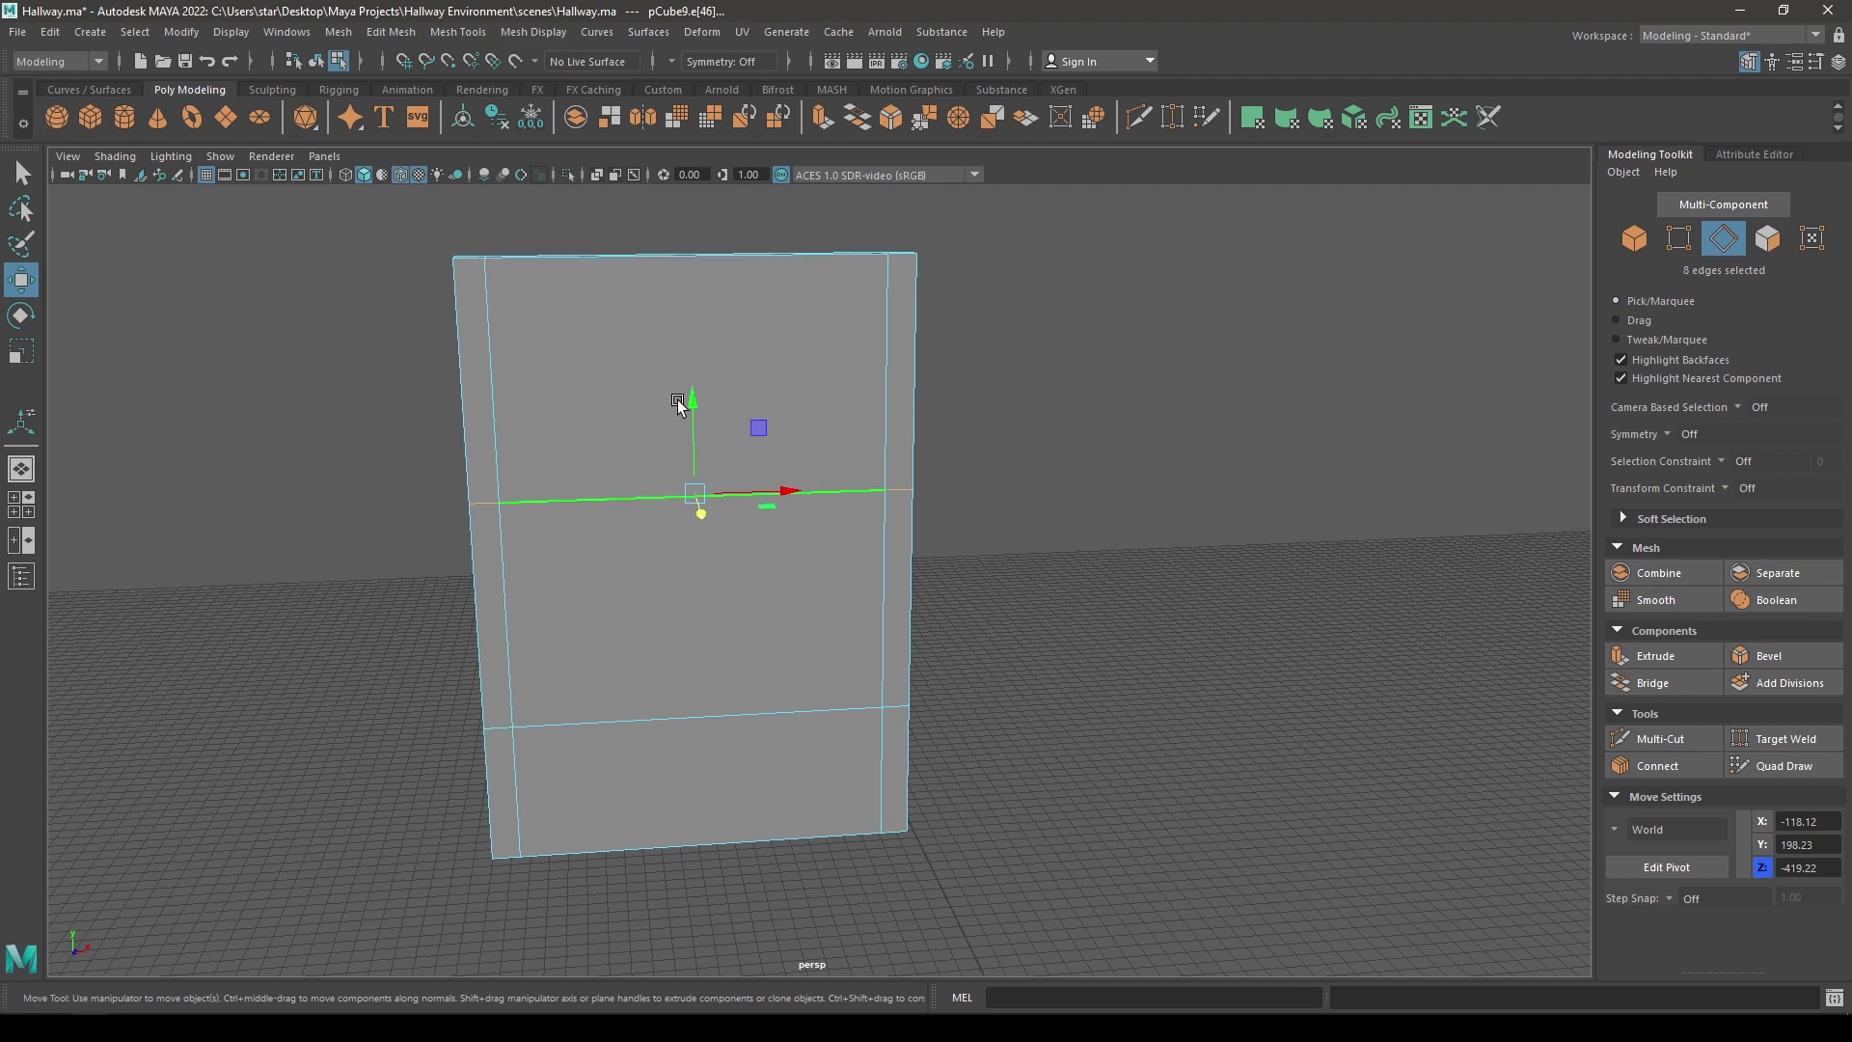
drag(678, 403, 689, 380)
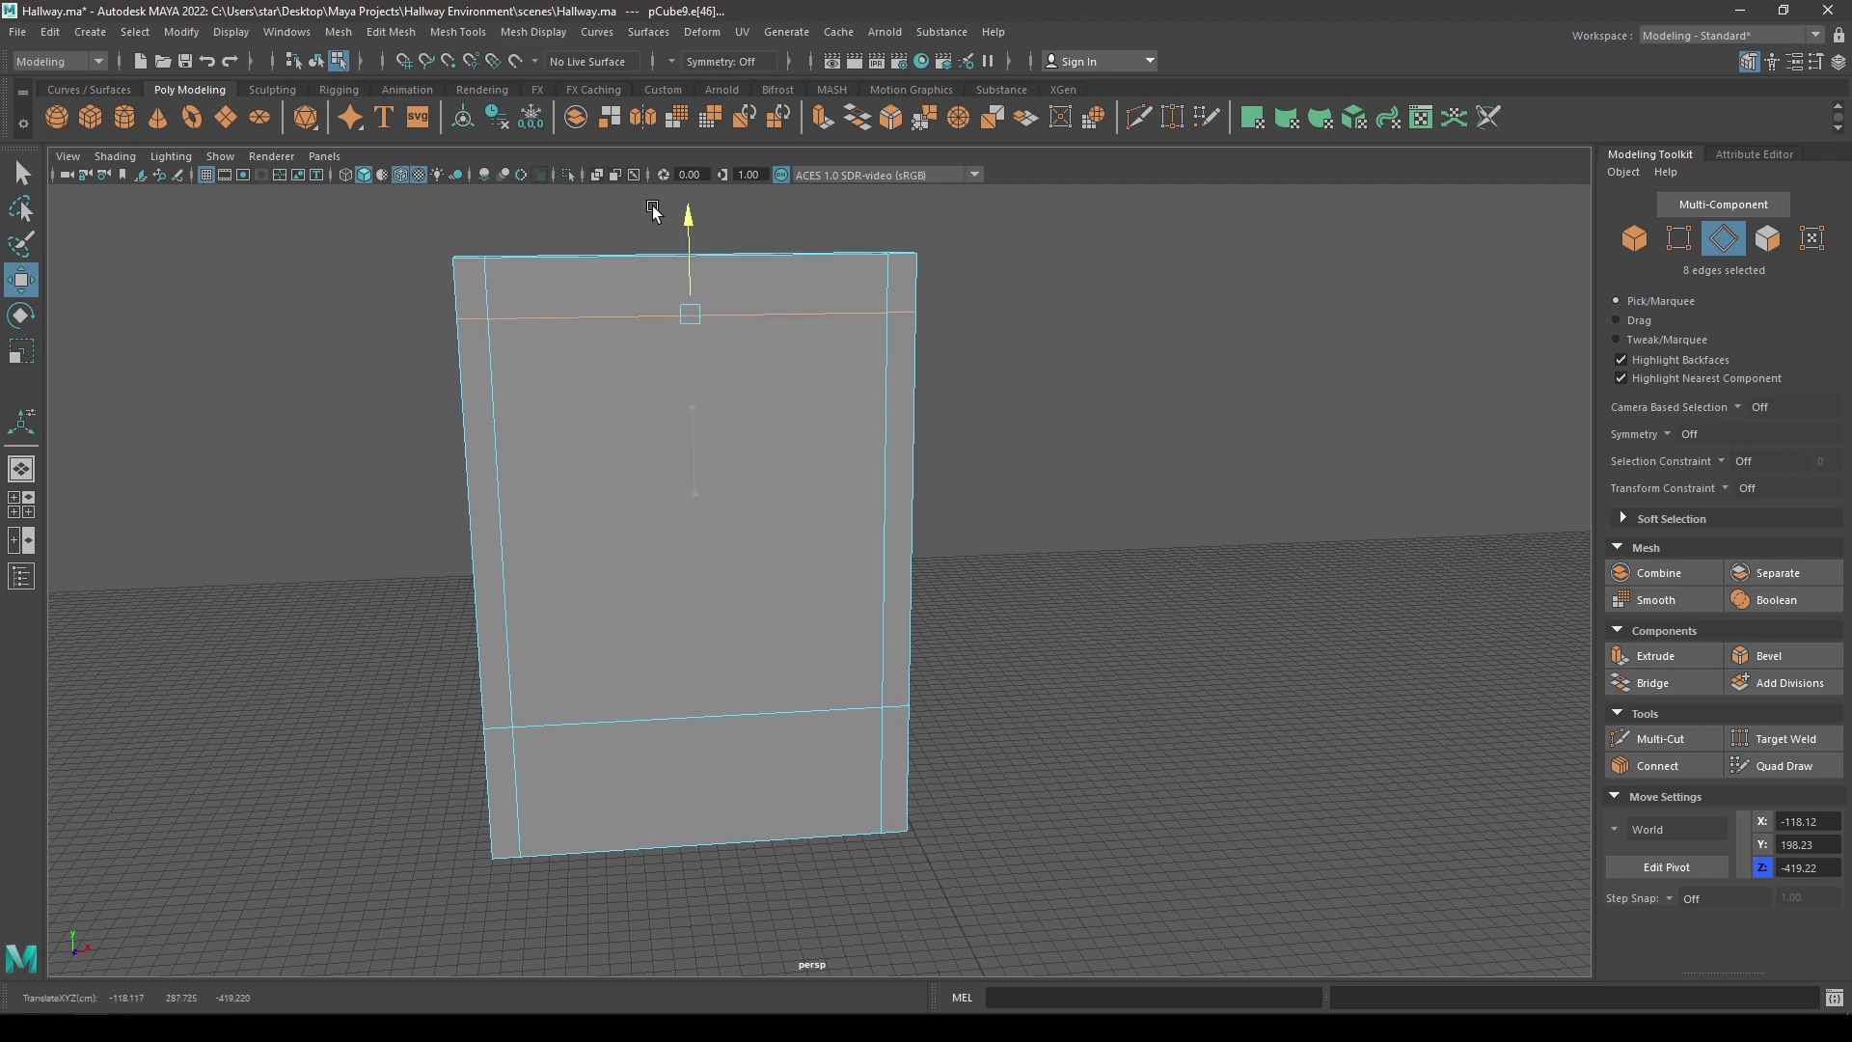
alt+drag(653, 229, 686, 422)
right_drag(686, 421, 811, 375)
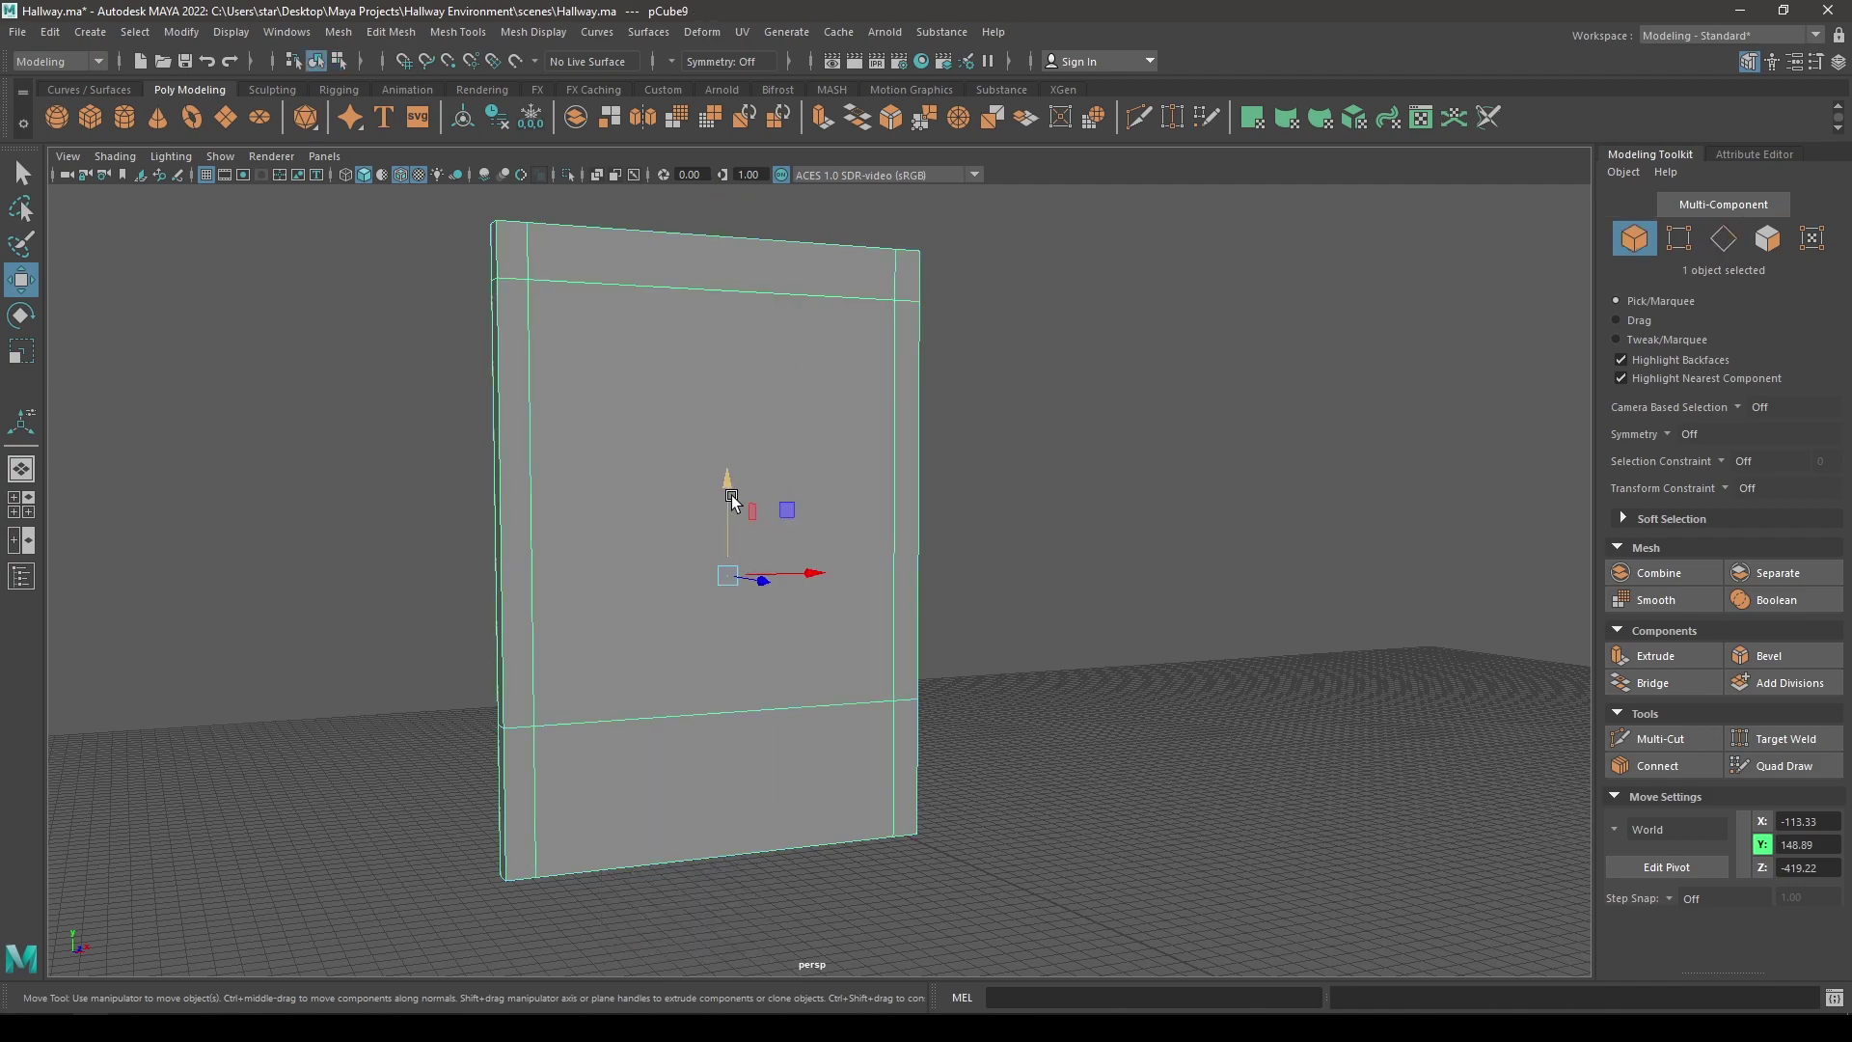
- Select the panel's back and side faces from the top view and delete them, keeping only the flat front faces
alt+drag(732, 495, 819, 488)
key(space)
scroll(826, 453, down, 1)
alt+middle_drag(826, 453, 1148, 538)
right_drag(877, 397, 934, 467)
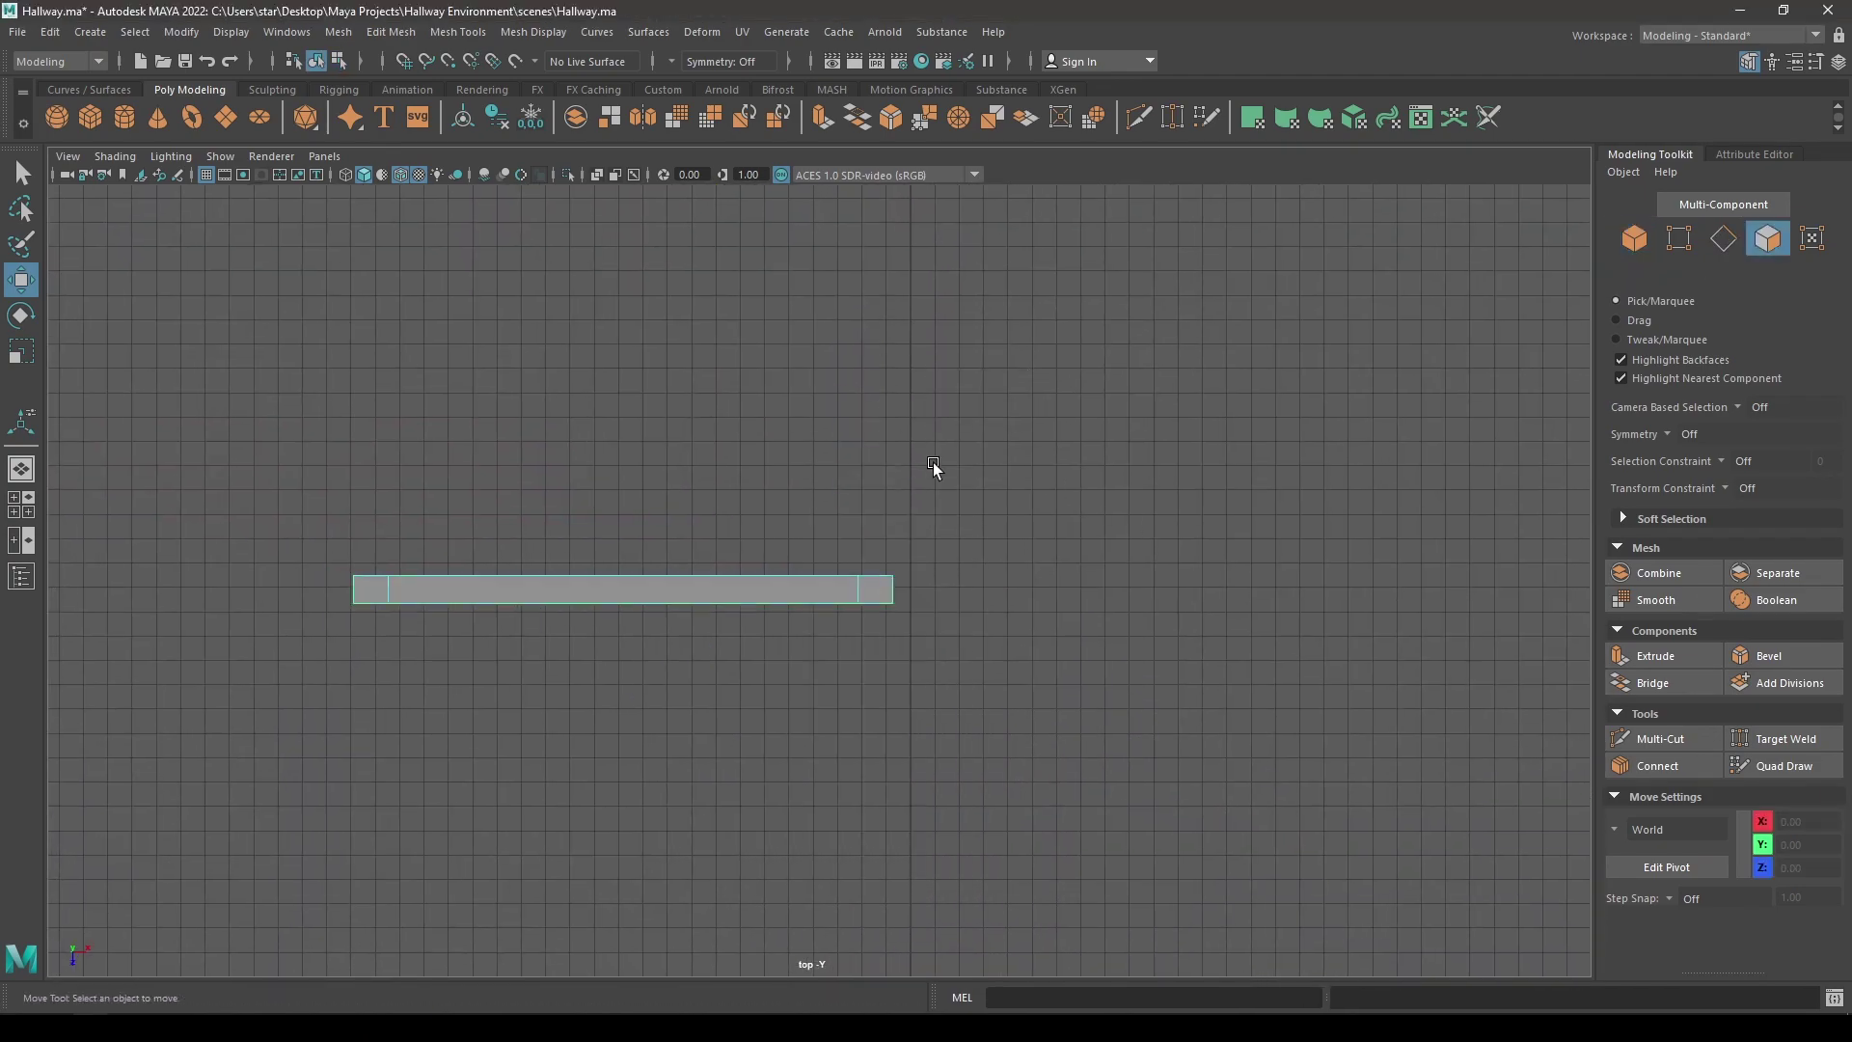
drag(1121, 457, 192, 606)
key(space)
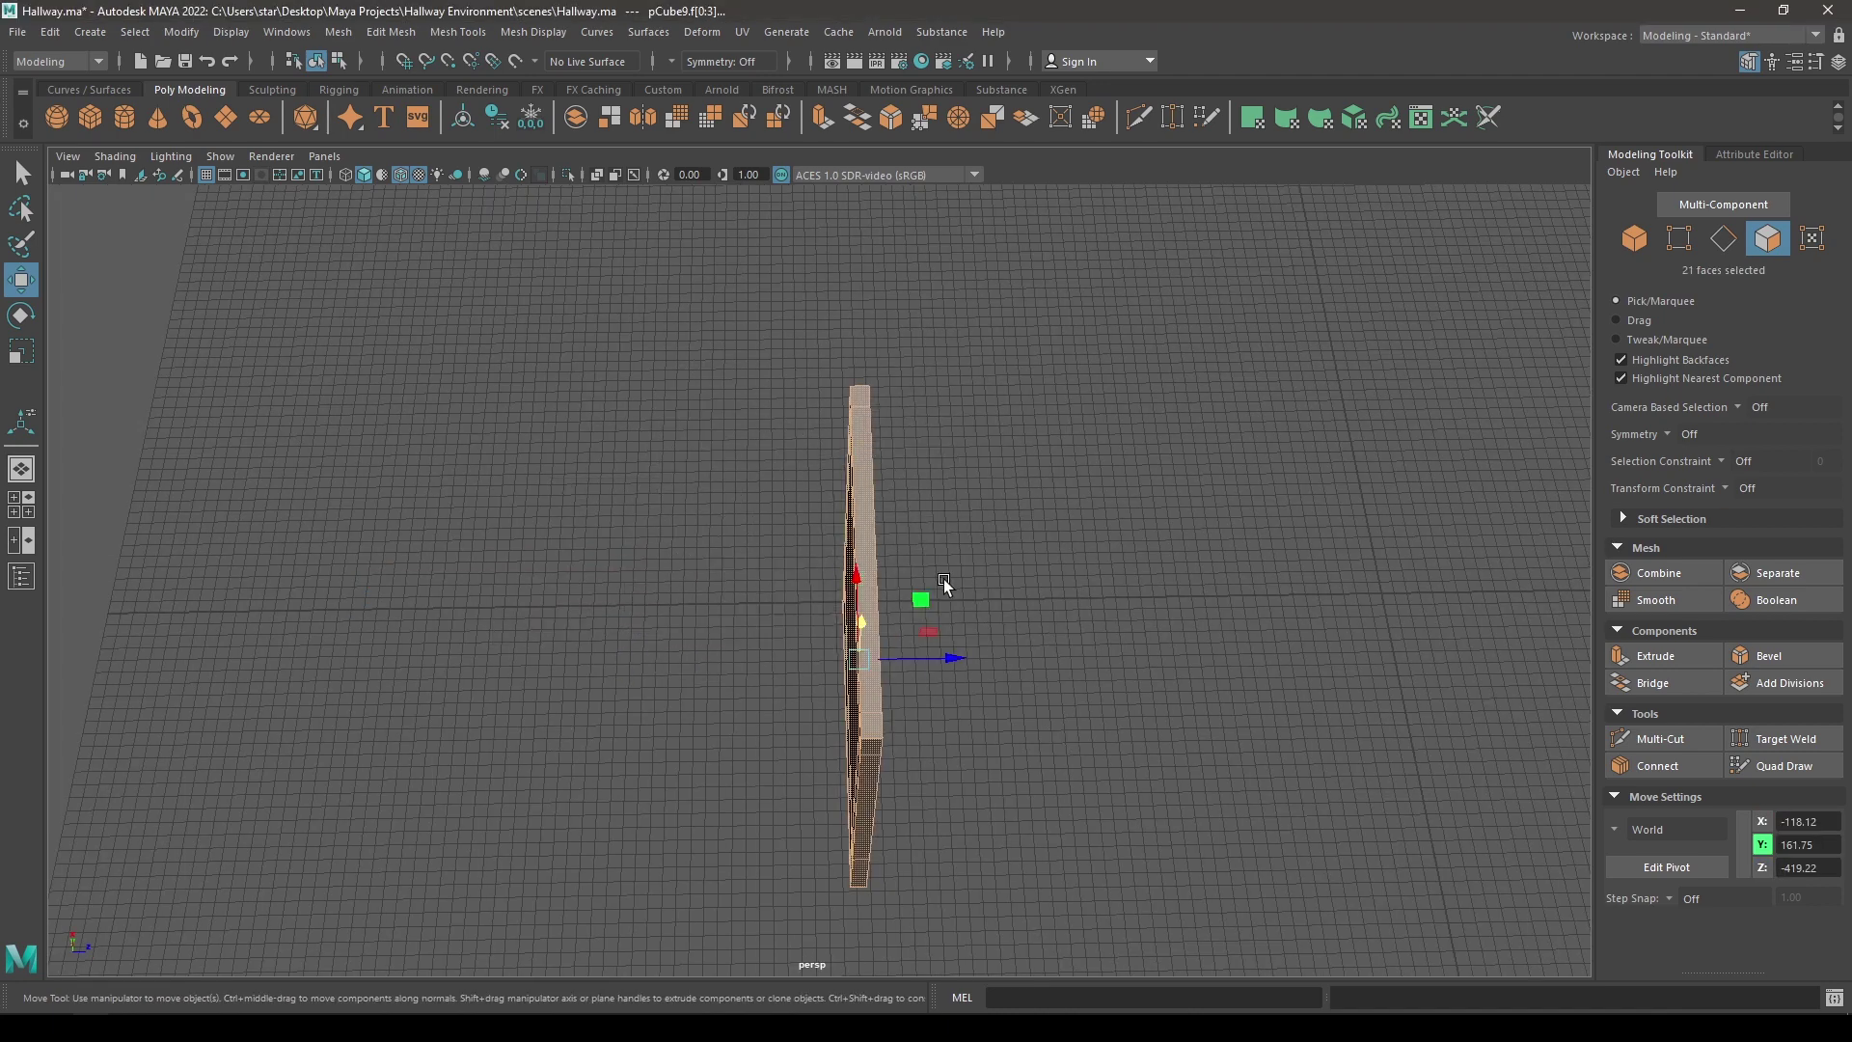
alt+drag(944, 583, 816, 555)
key(Delete)
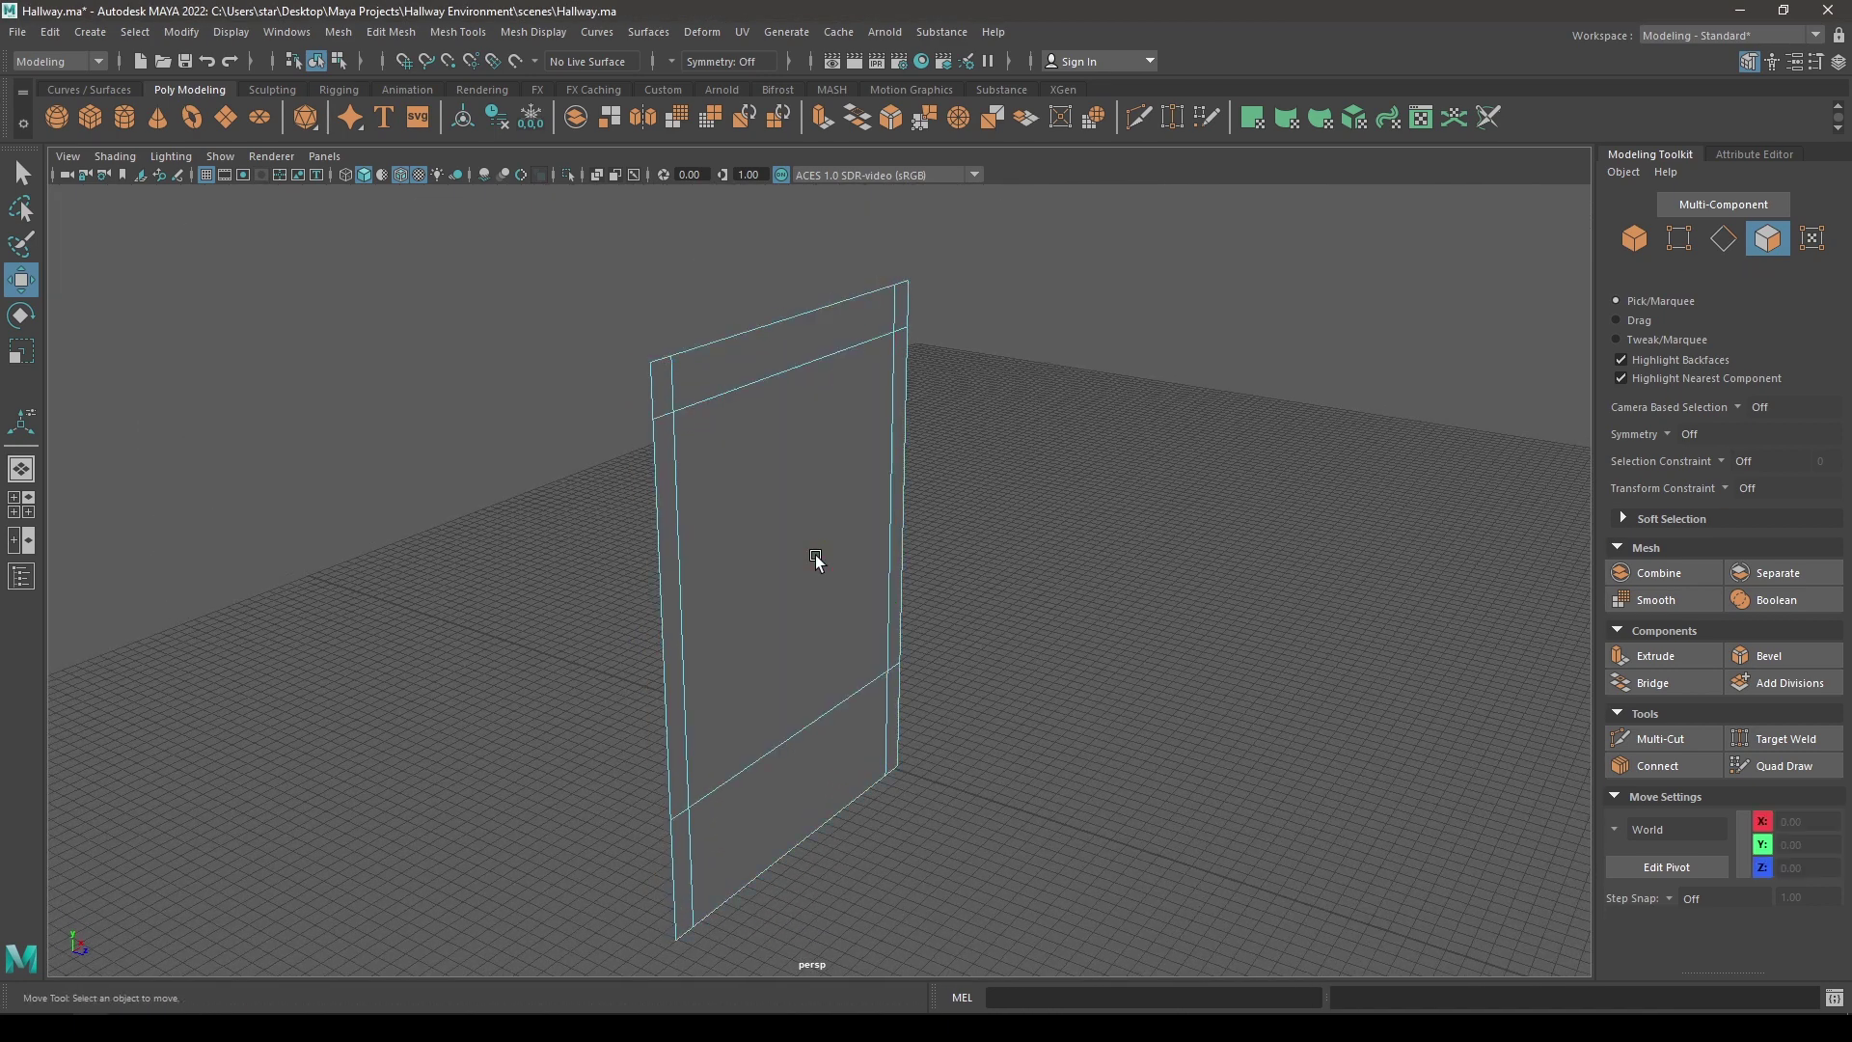
- Delete the panel's large central face to open a window, and return the panel to object mode
right_drag(730, 422, 843, 405)
alt+drag(843, 405, 762, 455)
right_drag(761, 460, 783, 521)
click(782, 524)
key(ctrl+z)
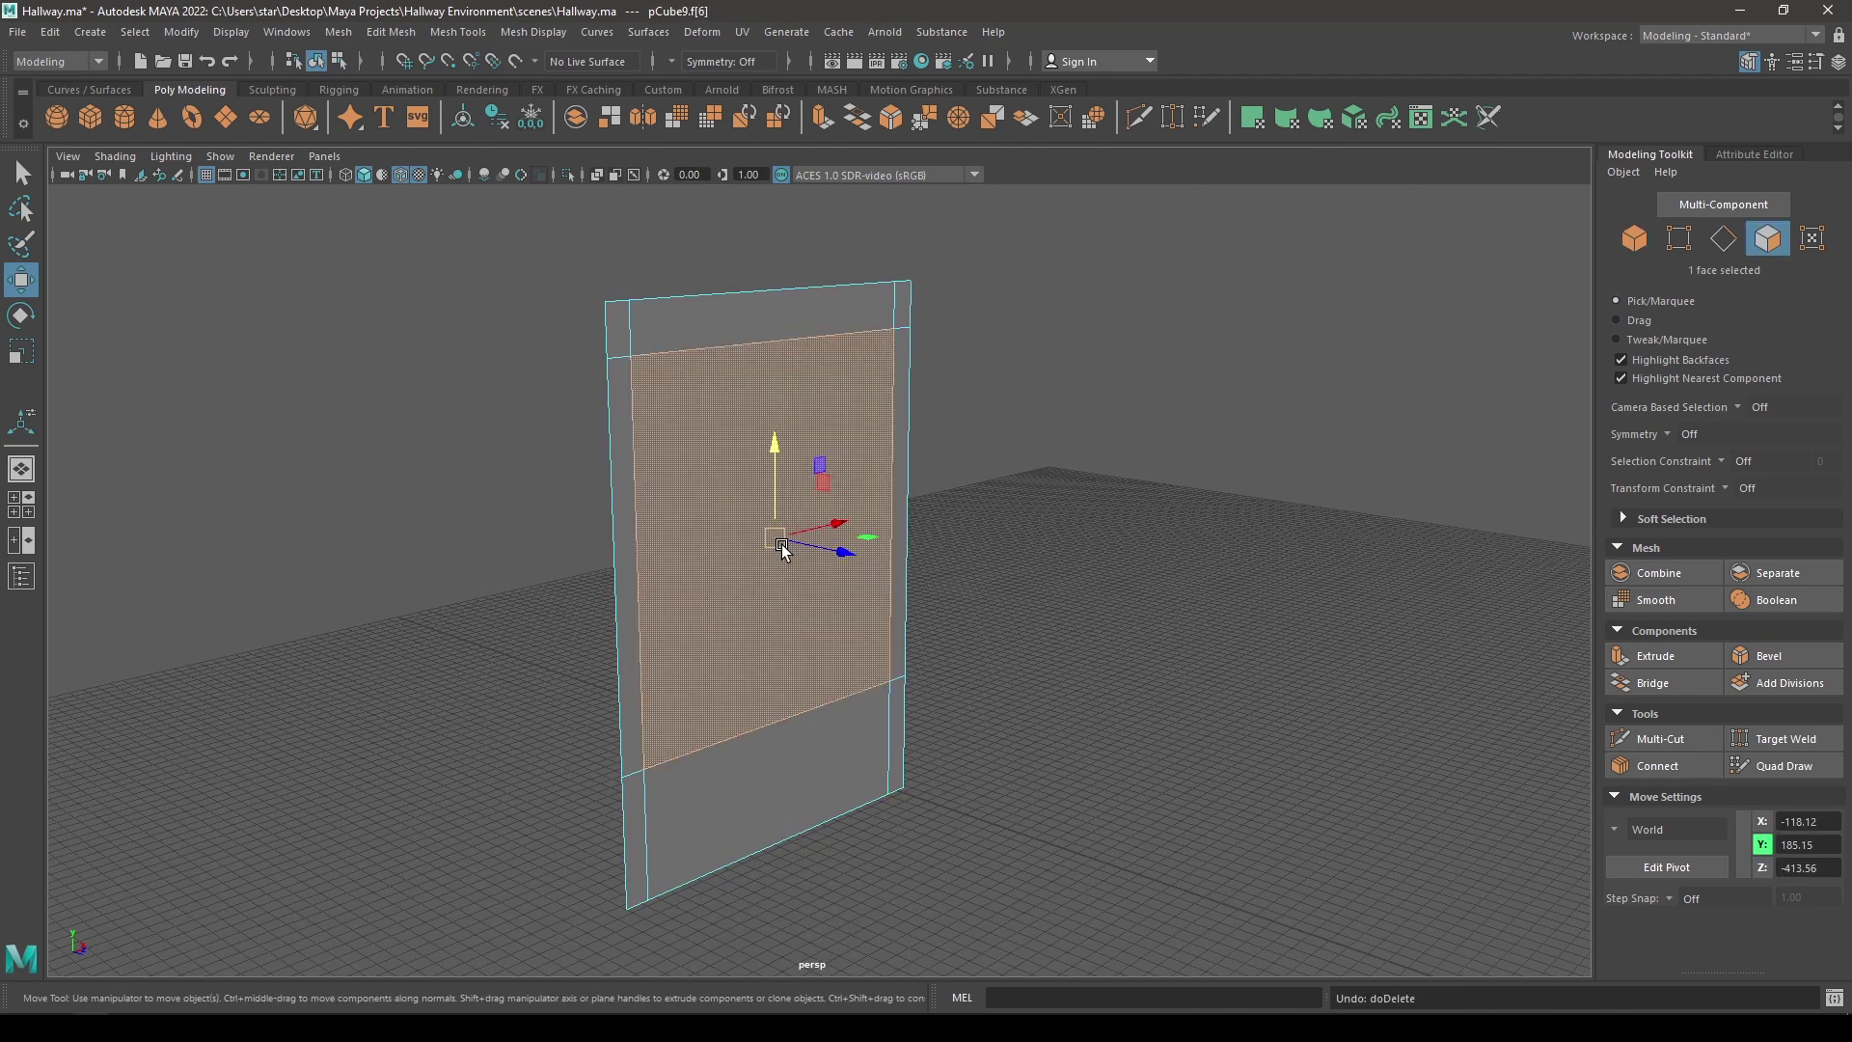
key(Delete)
right_drag(758, 448, 839, 427)
alt+drag(814, 463, 739, 531)
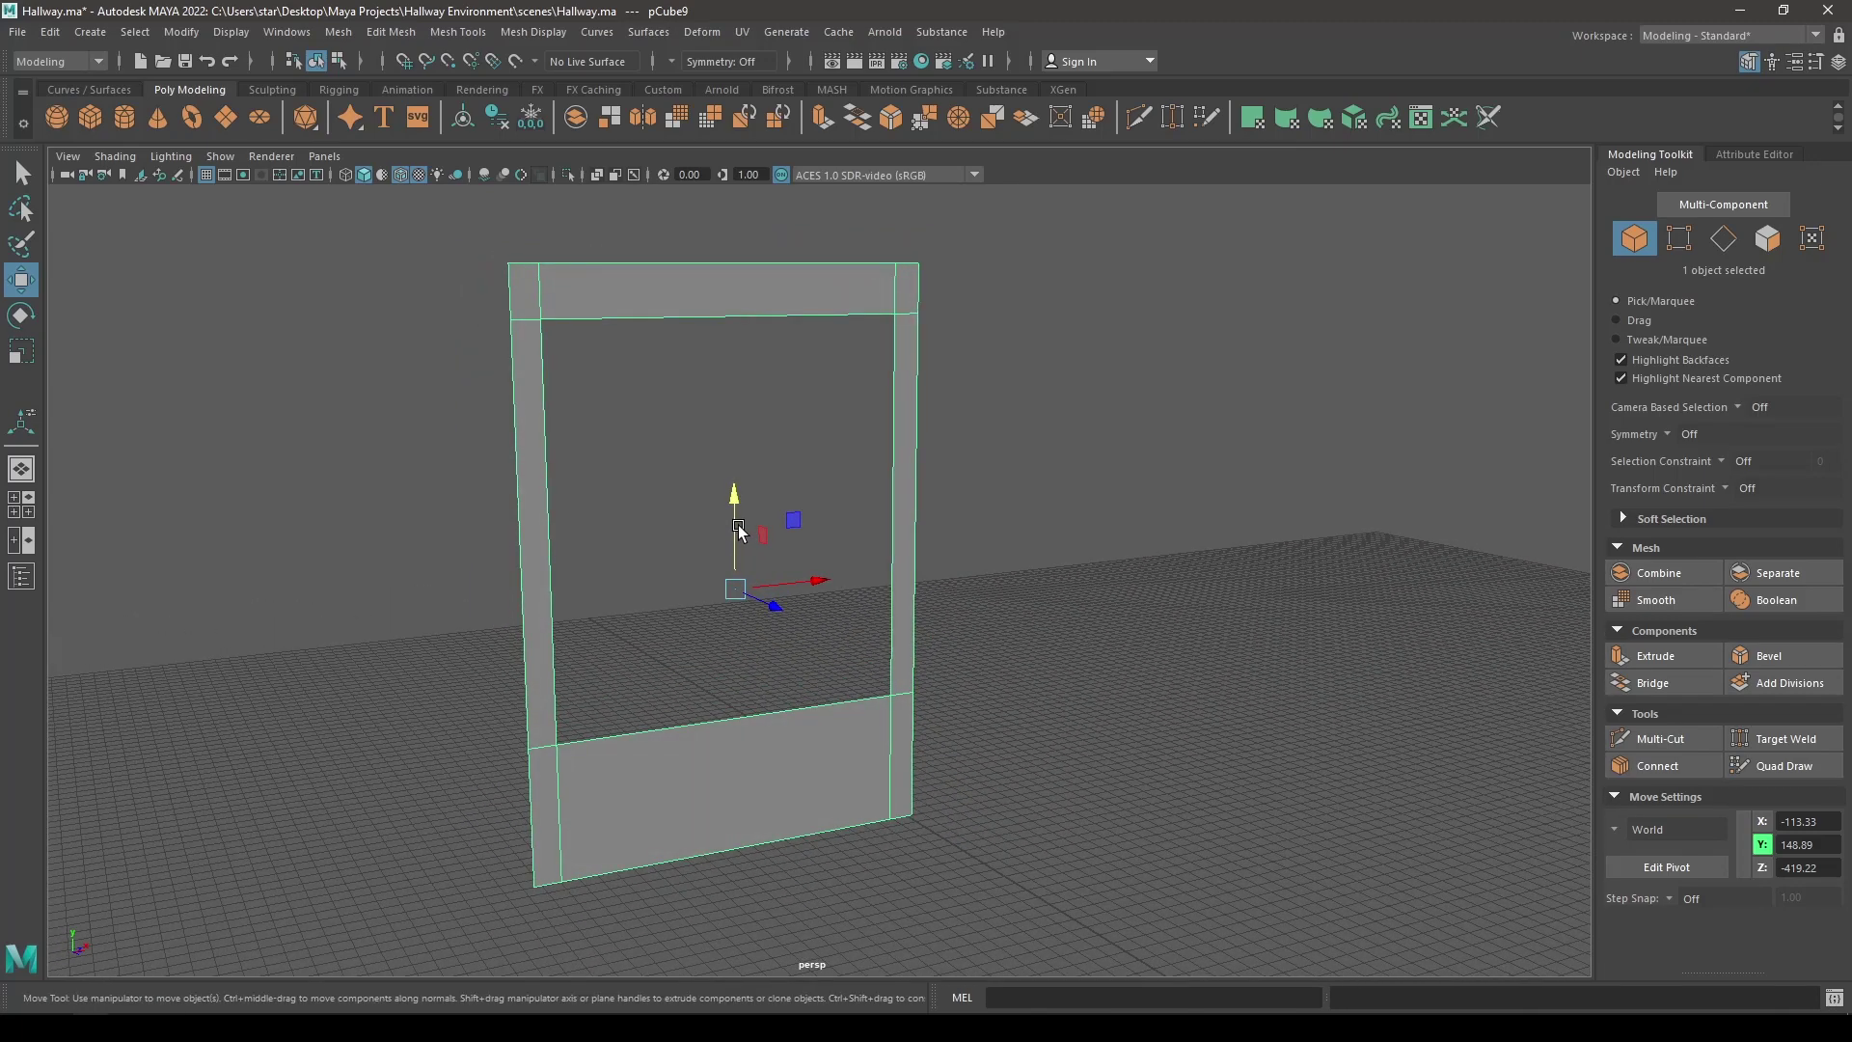
- Unhide the rest of the hallway and check from the front and perspective views how the panel fits the support frame
key(space)
drag(738, 526, 772, 682)
scroll(773, 682, down, 1)
key(ctrl+shift+h)
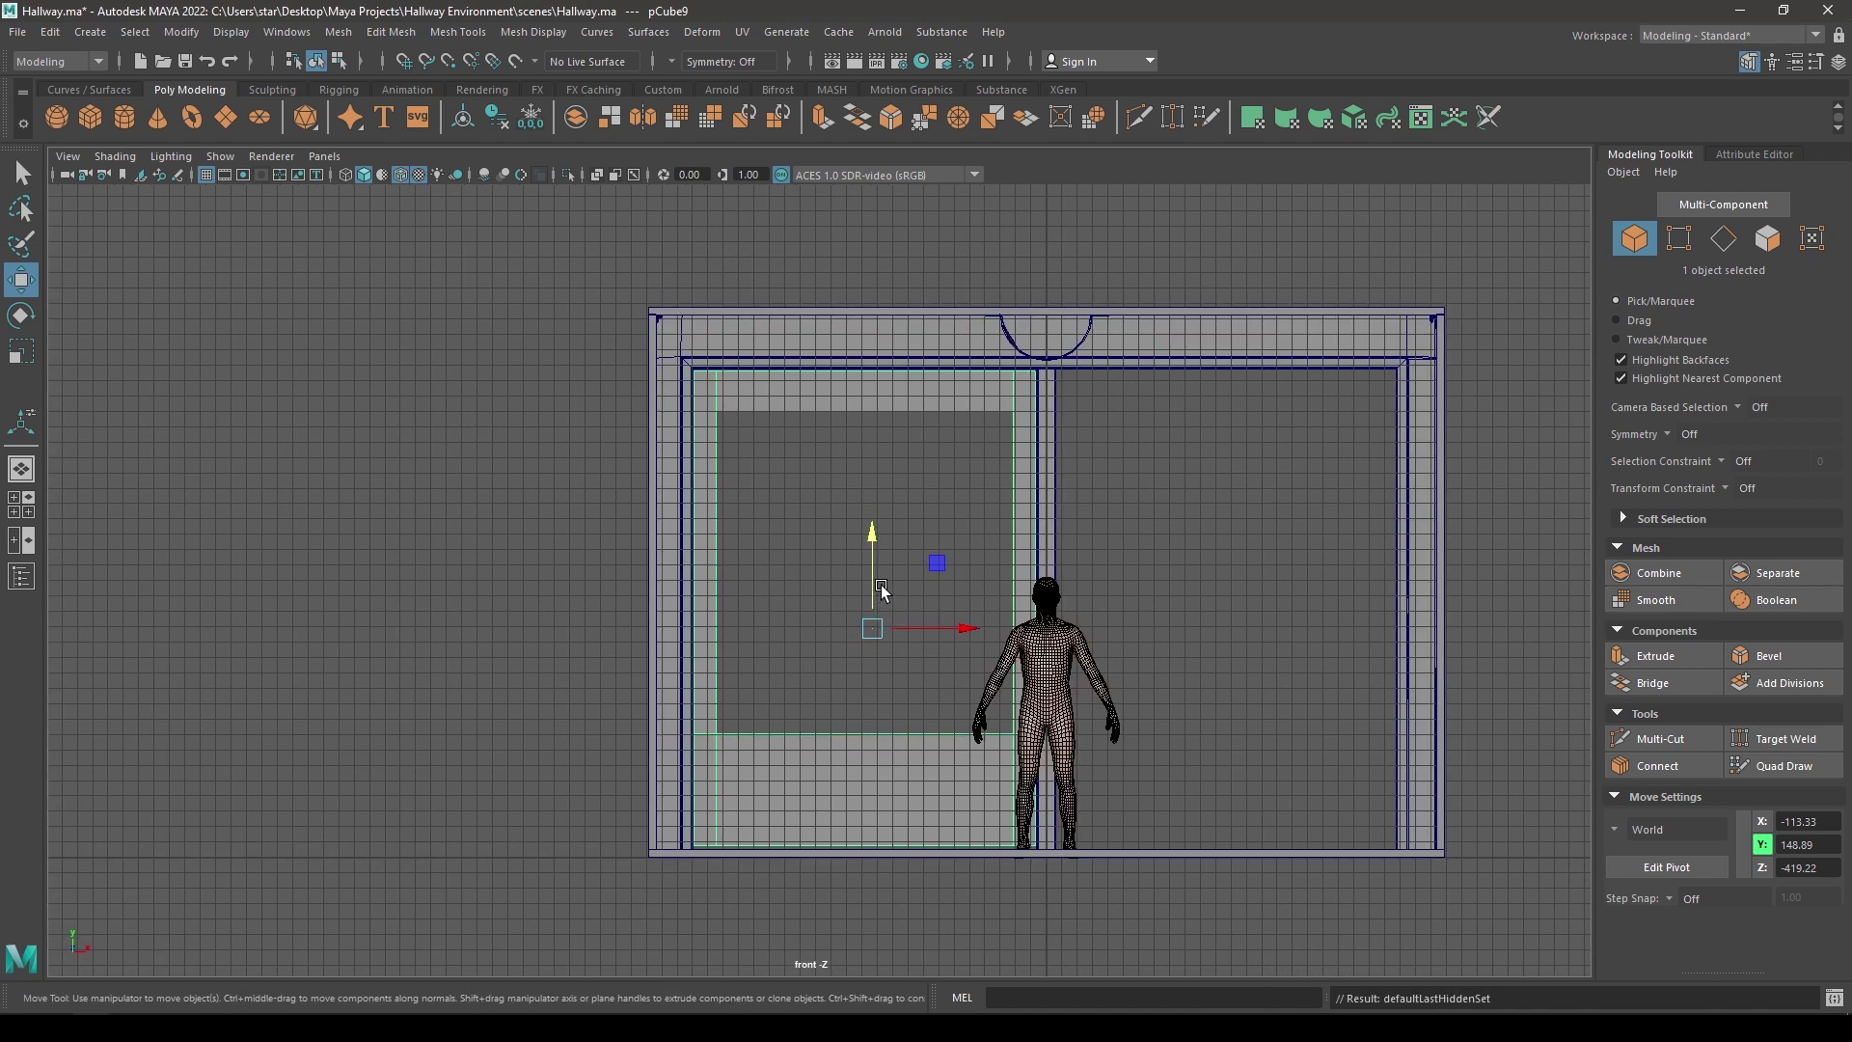
key(space)
drag(881, 585, 880, 564)
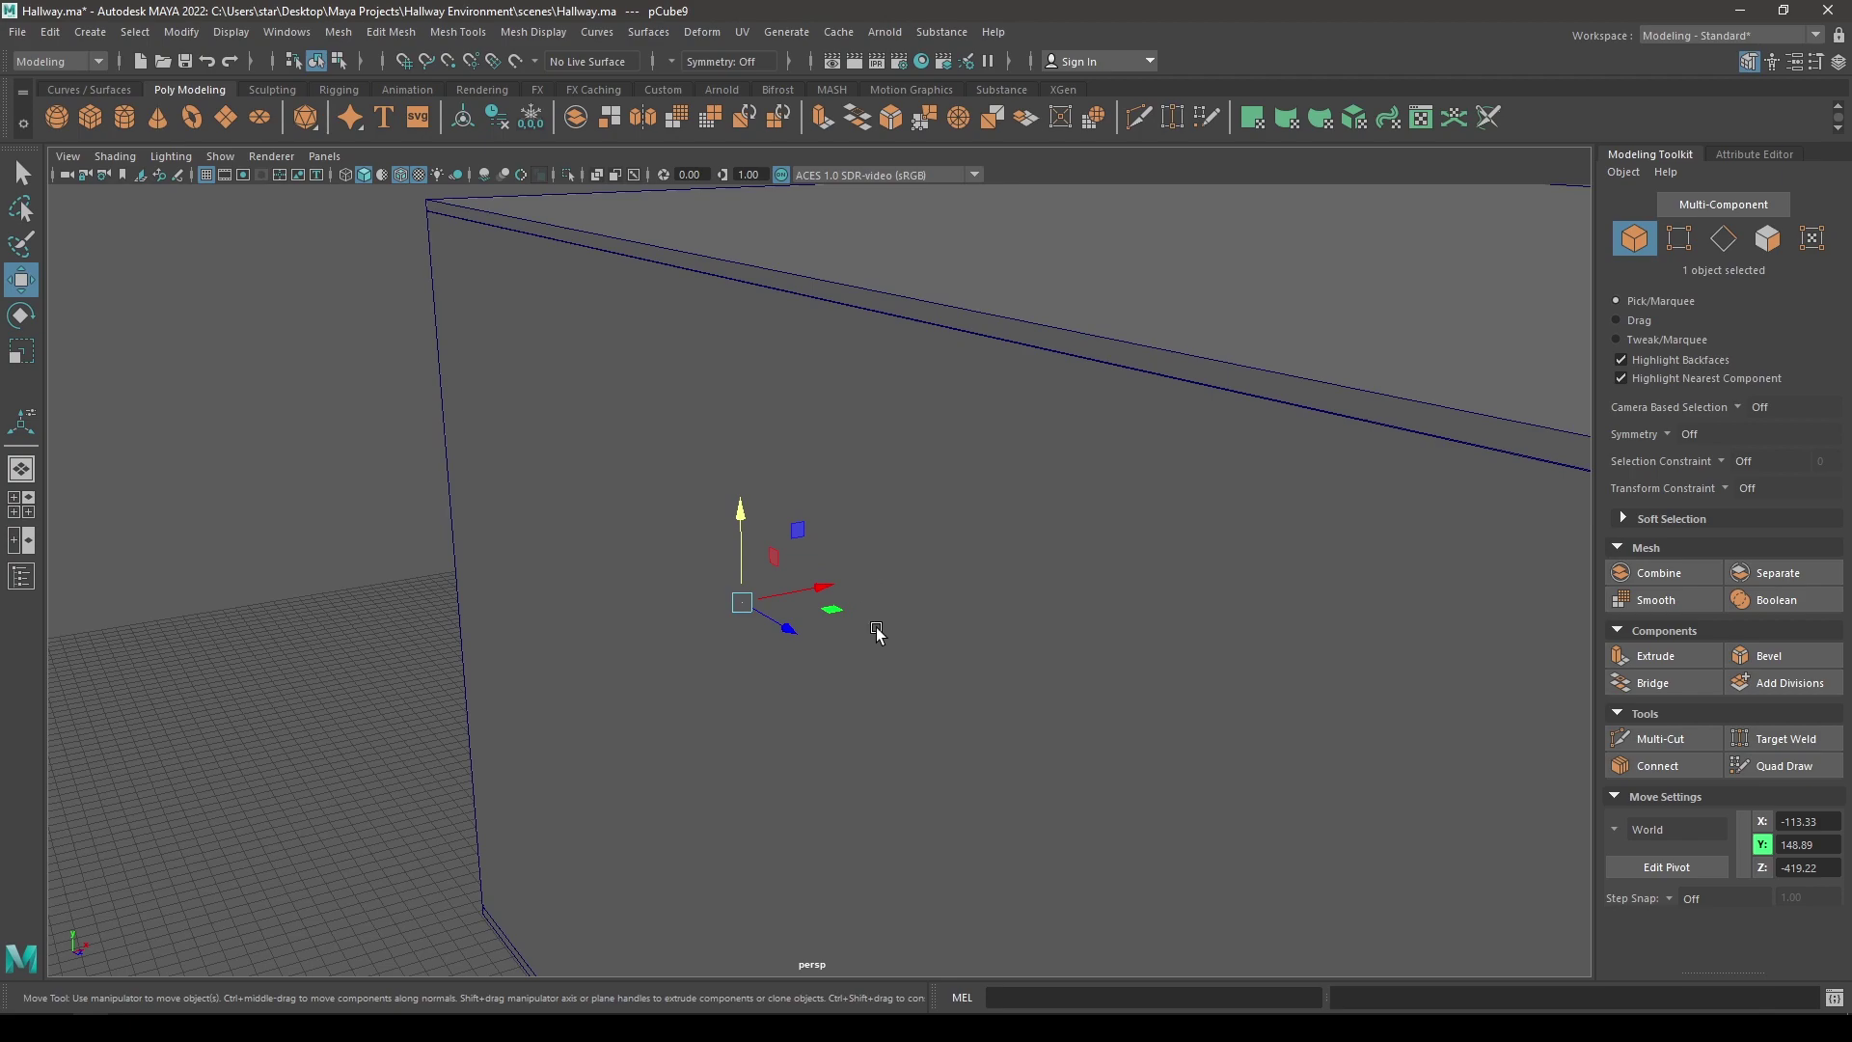
alt+drag(875, 629, 773, 815)
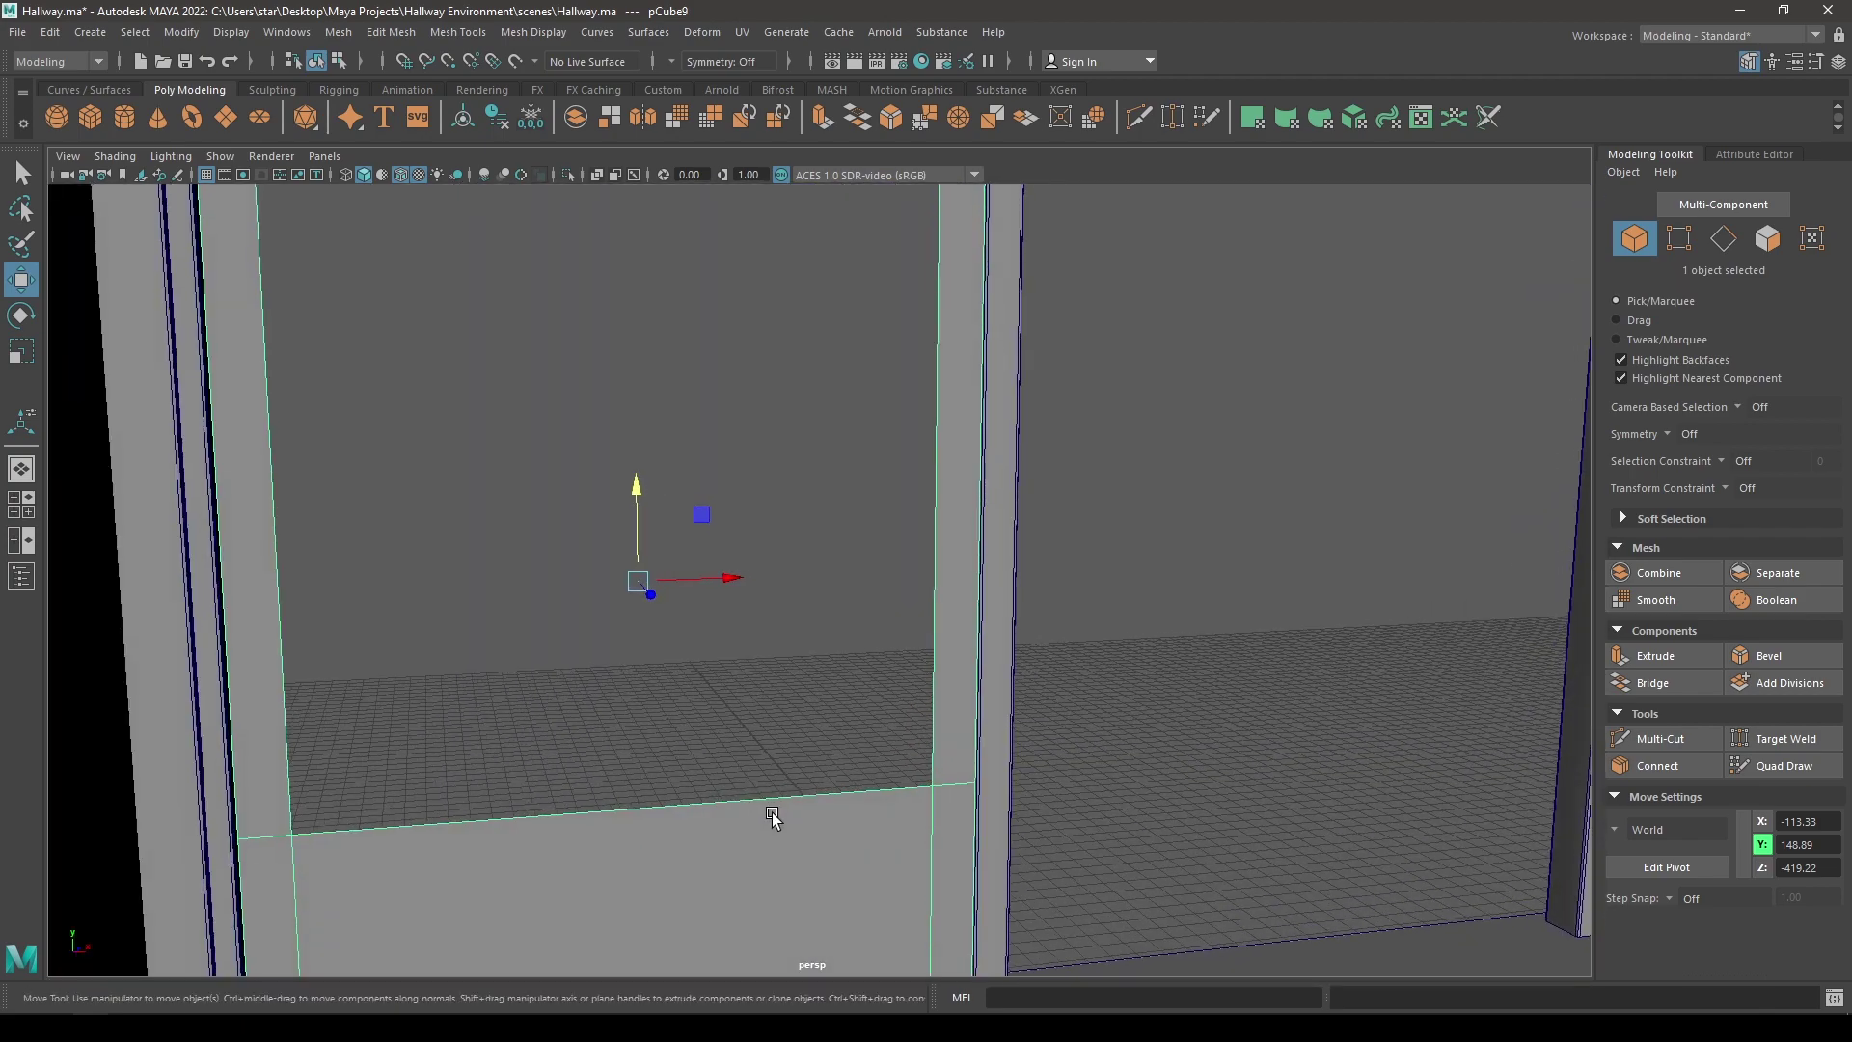
alt+right_drag(773, 815, 823, 582)
alt+drag(823, 583, 810, 641)
alt+middle_drag(810, 641, 812, 587)
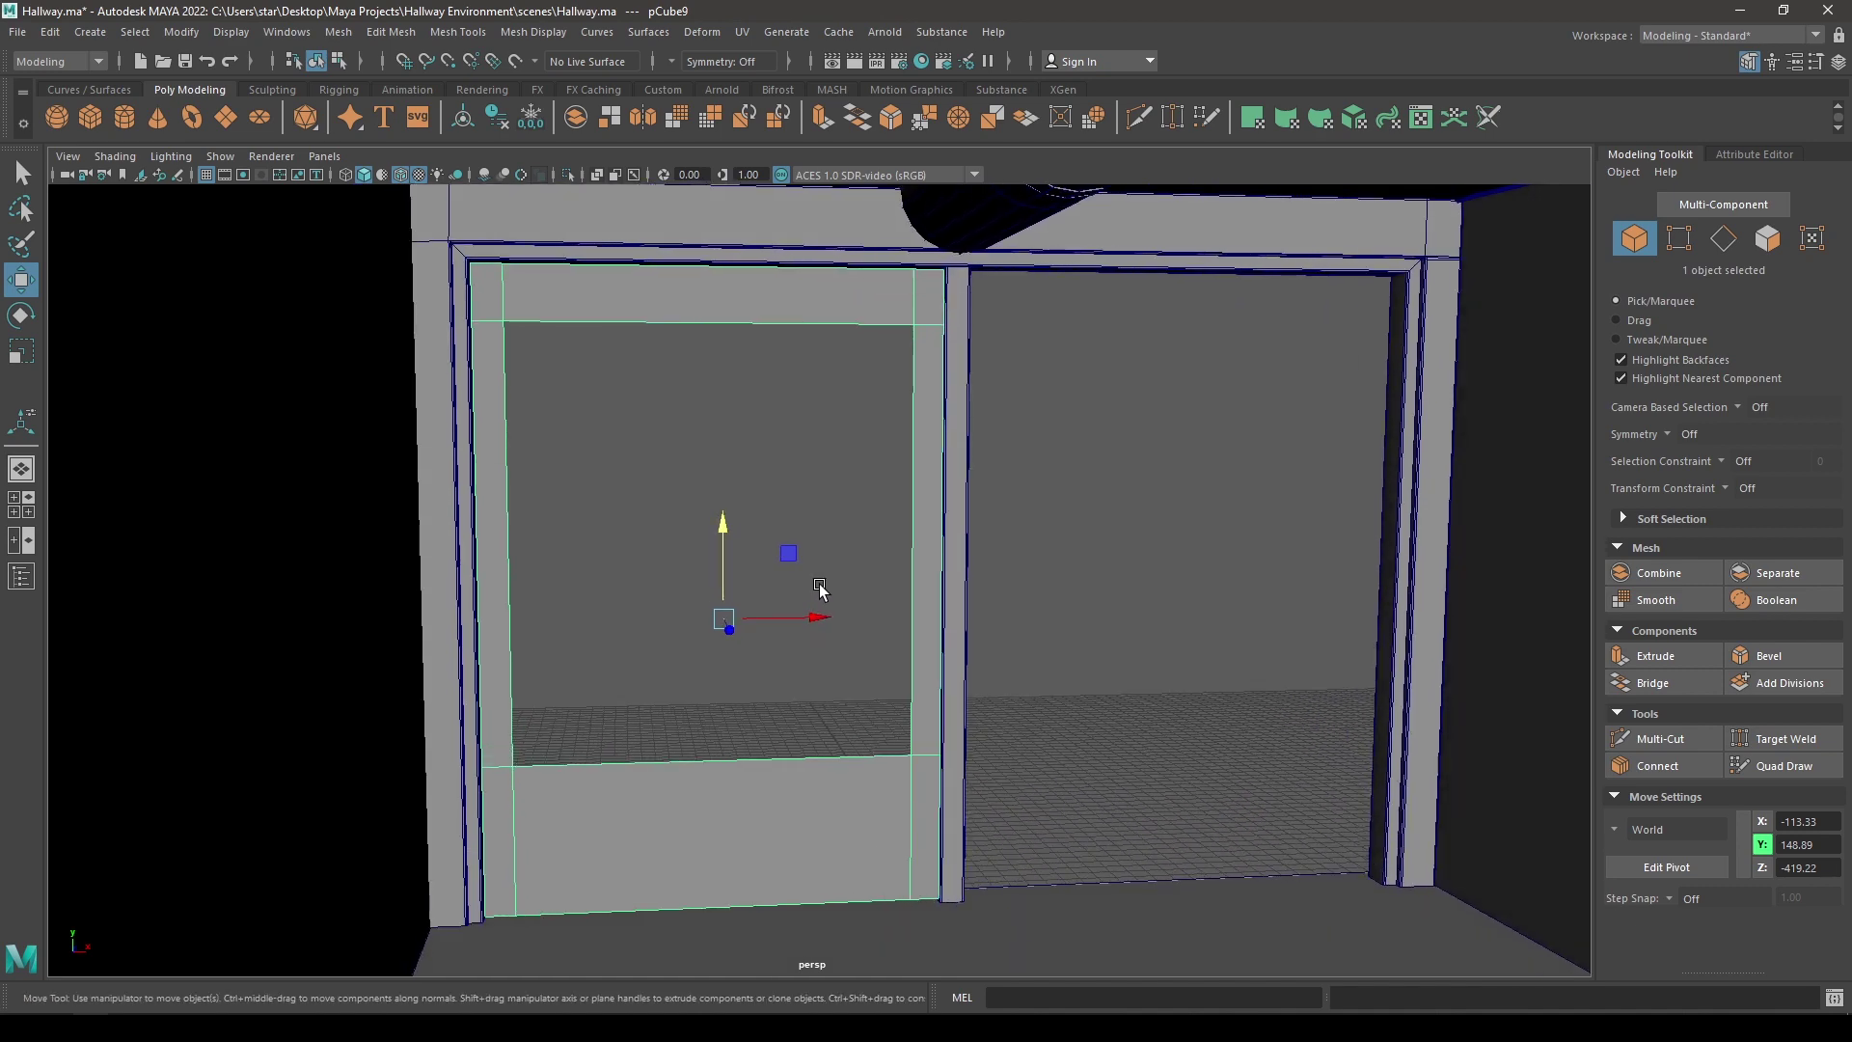
alt+drag(819, 588, 856, 582)
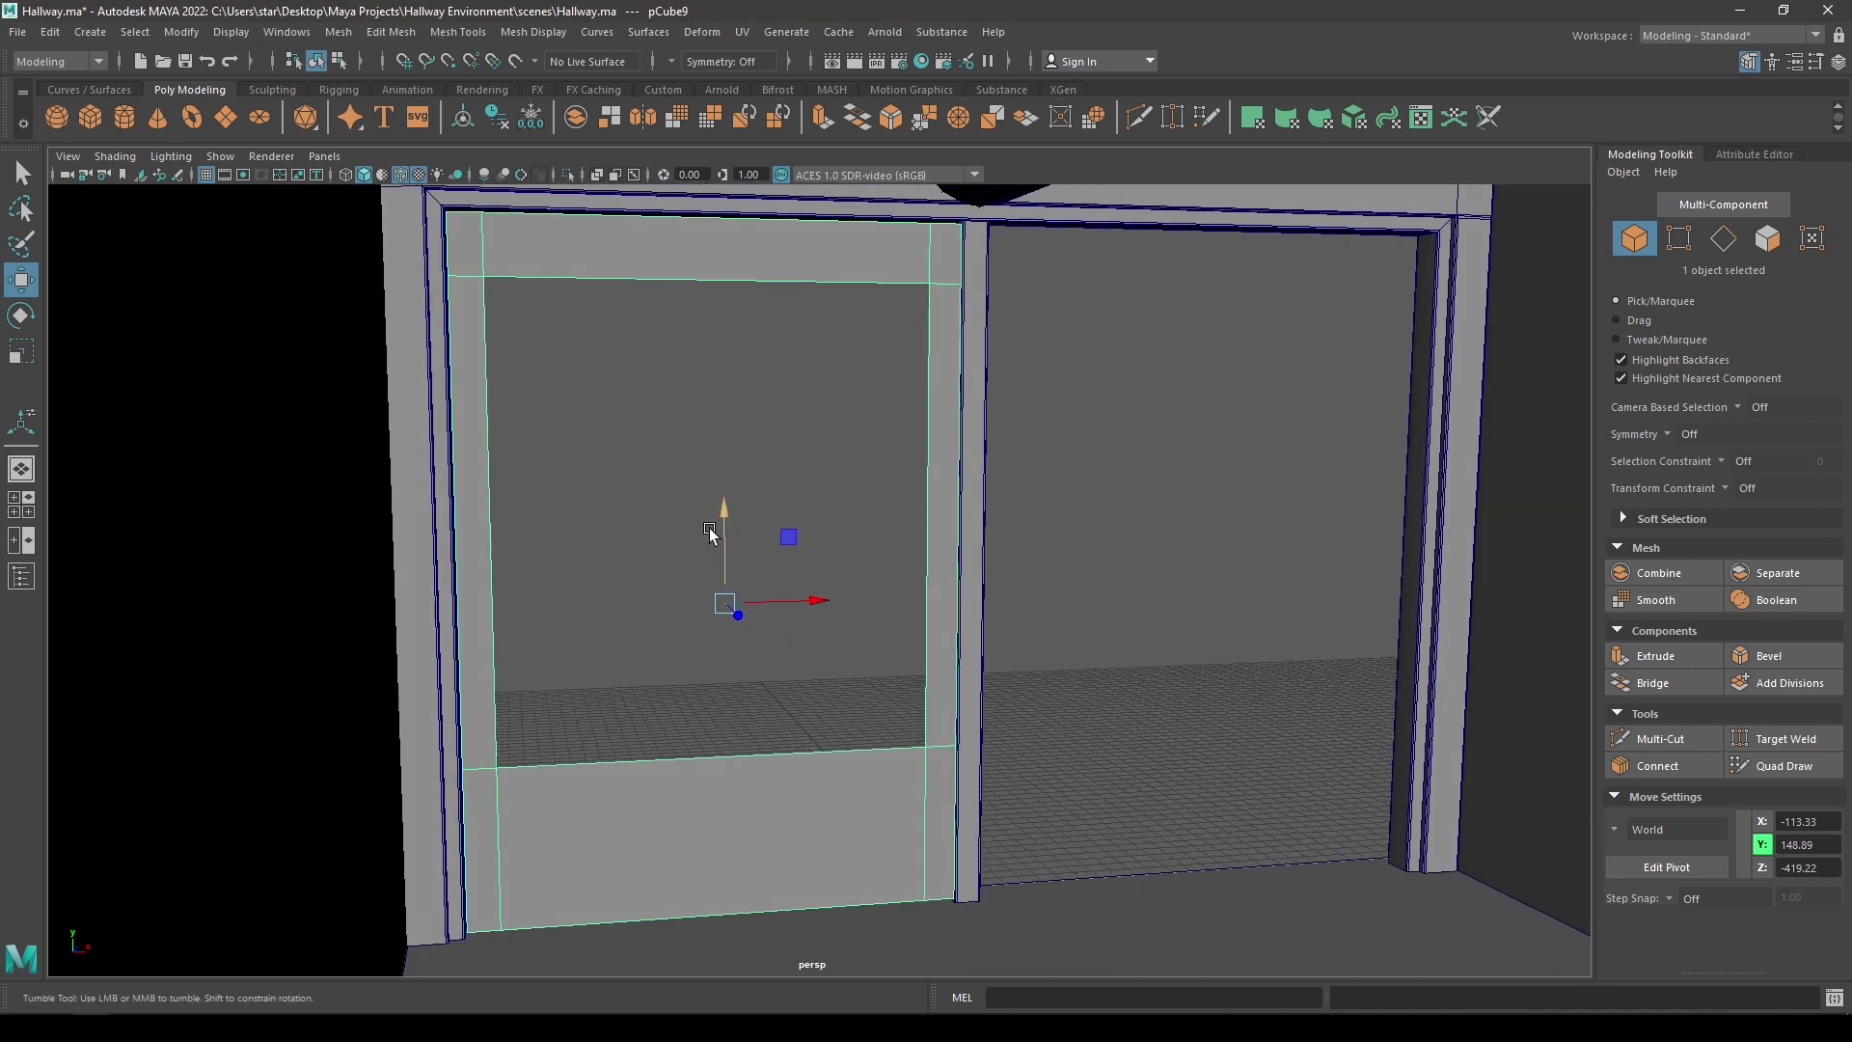
alt+drag(733, 552, 784, 548)
- Isolate the panel, extrude all its faces with a thickness of 7, and return to object mode
key(alt+h)
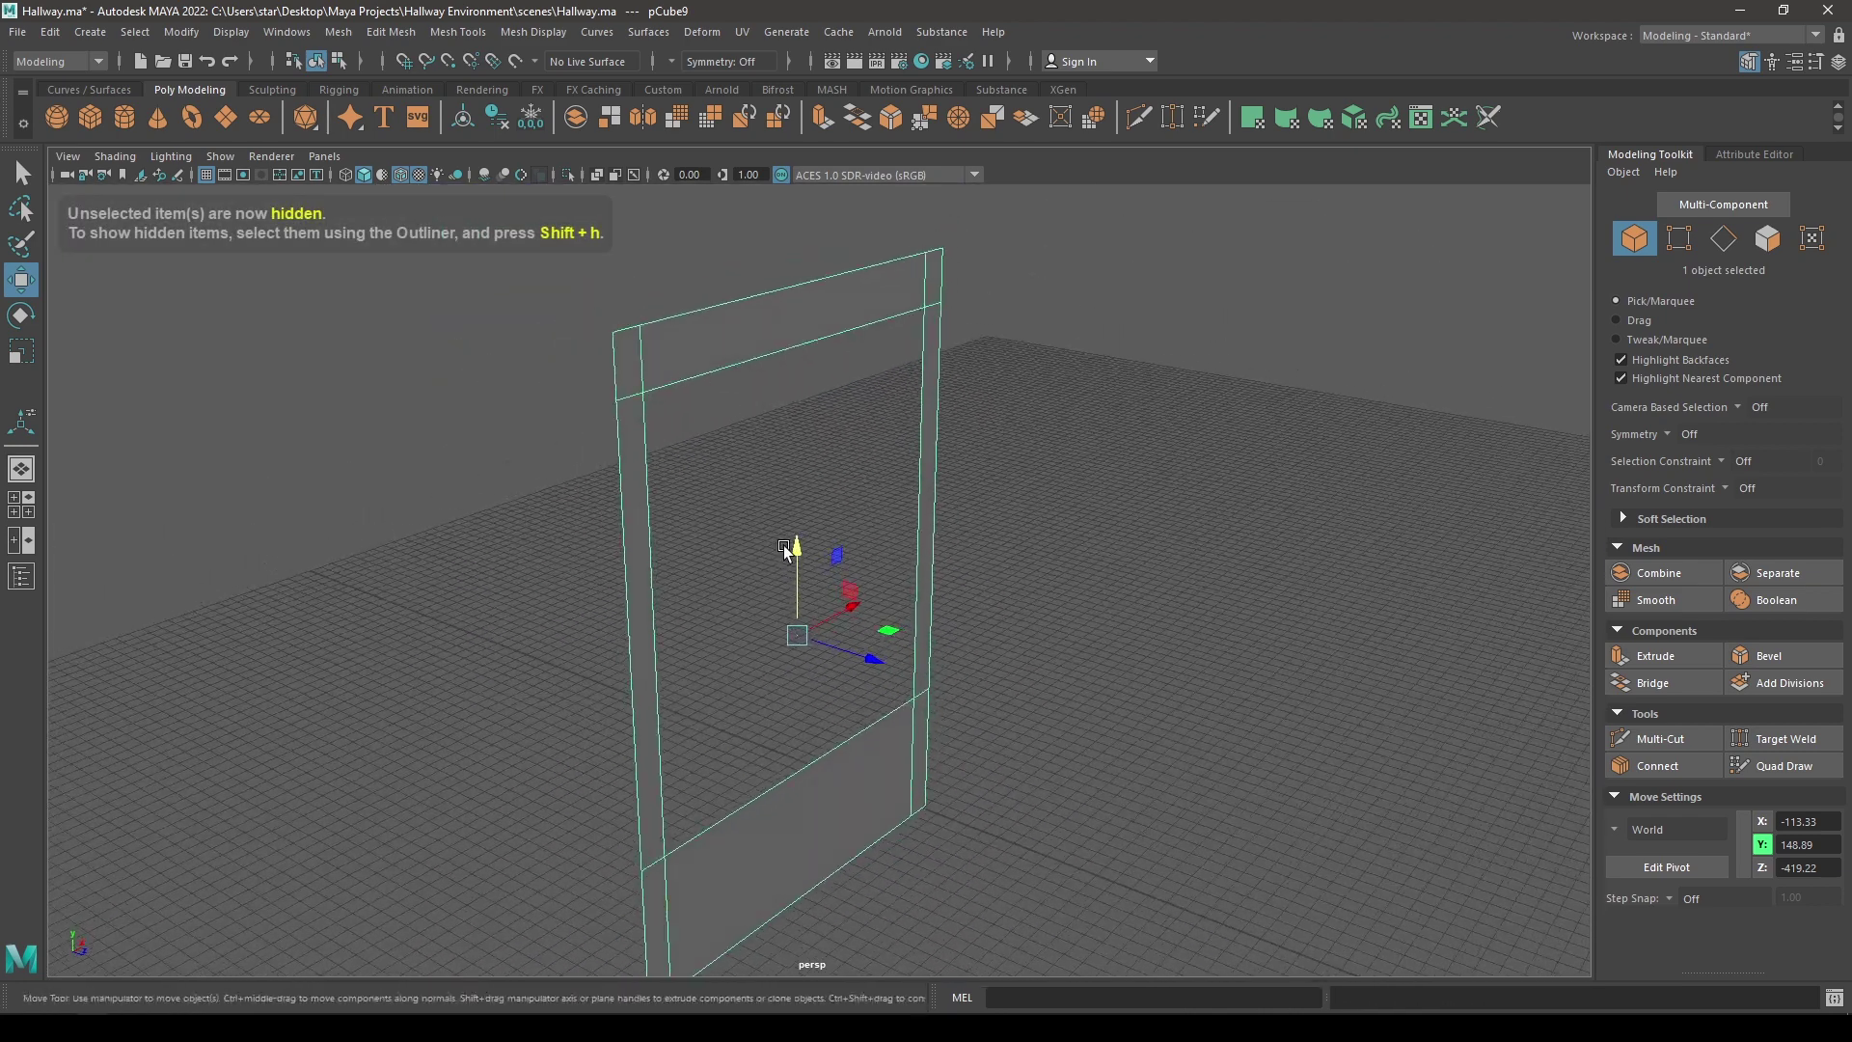
key(ctrl+e)
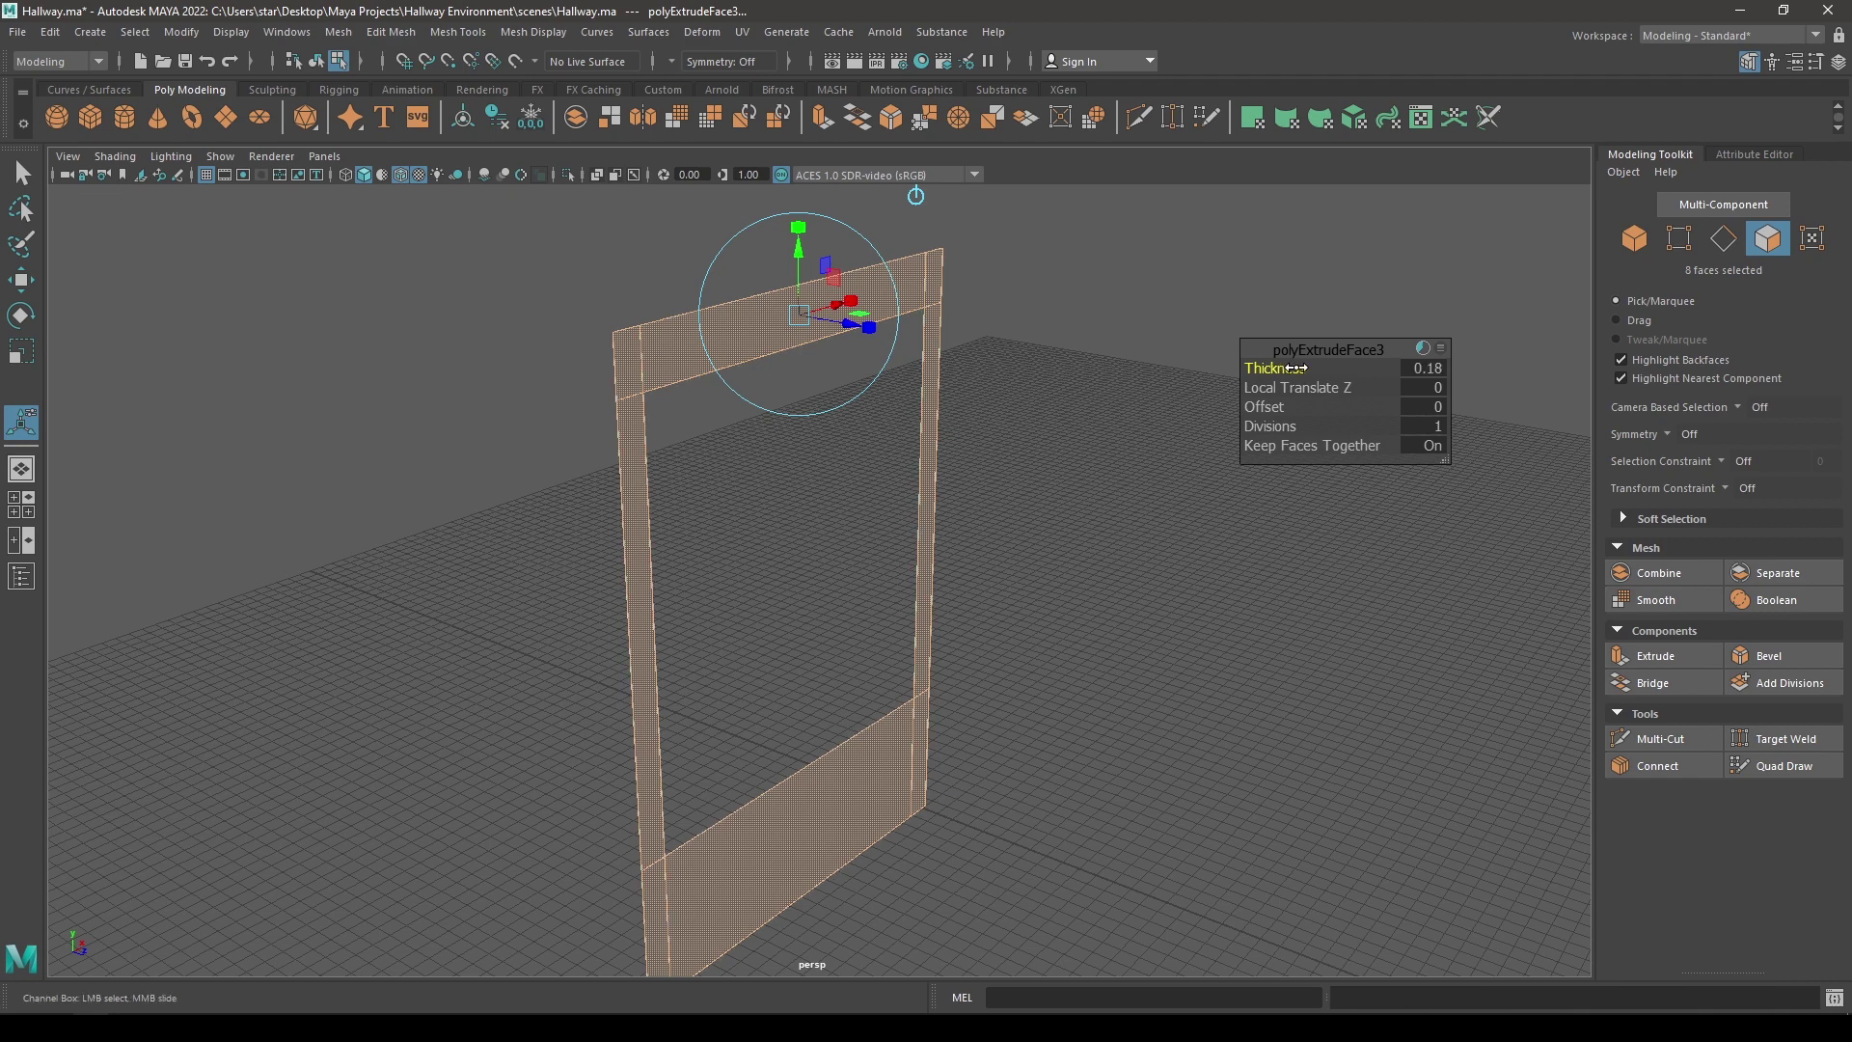
drag(1295, 368, 1355, 420)
drag(1289, 368, 1553, 386)
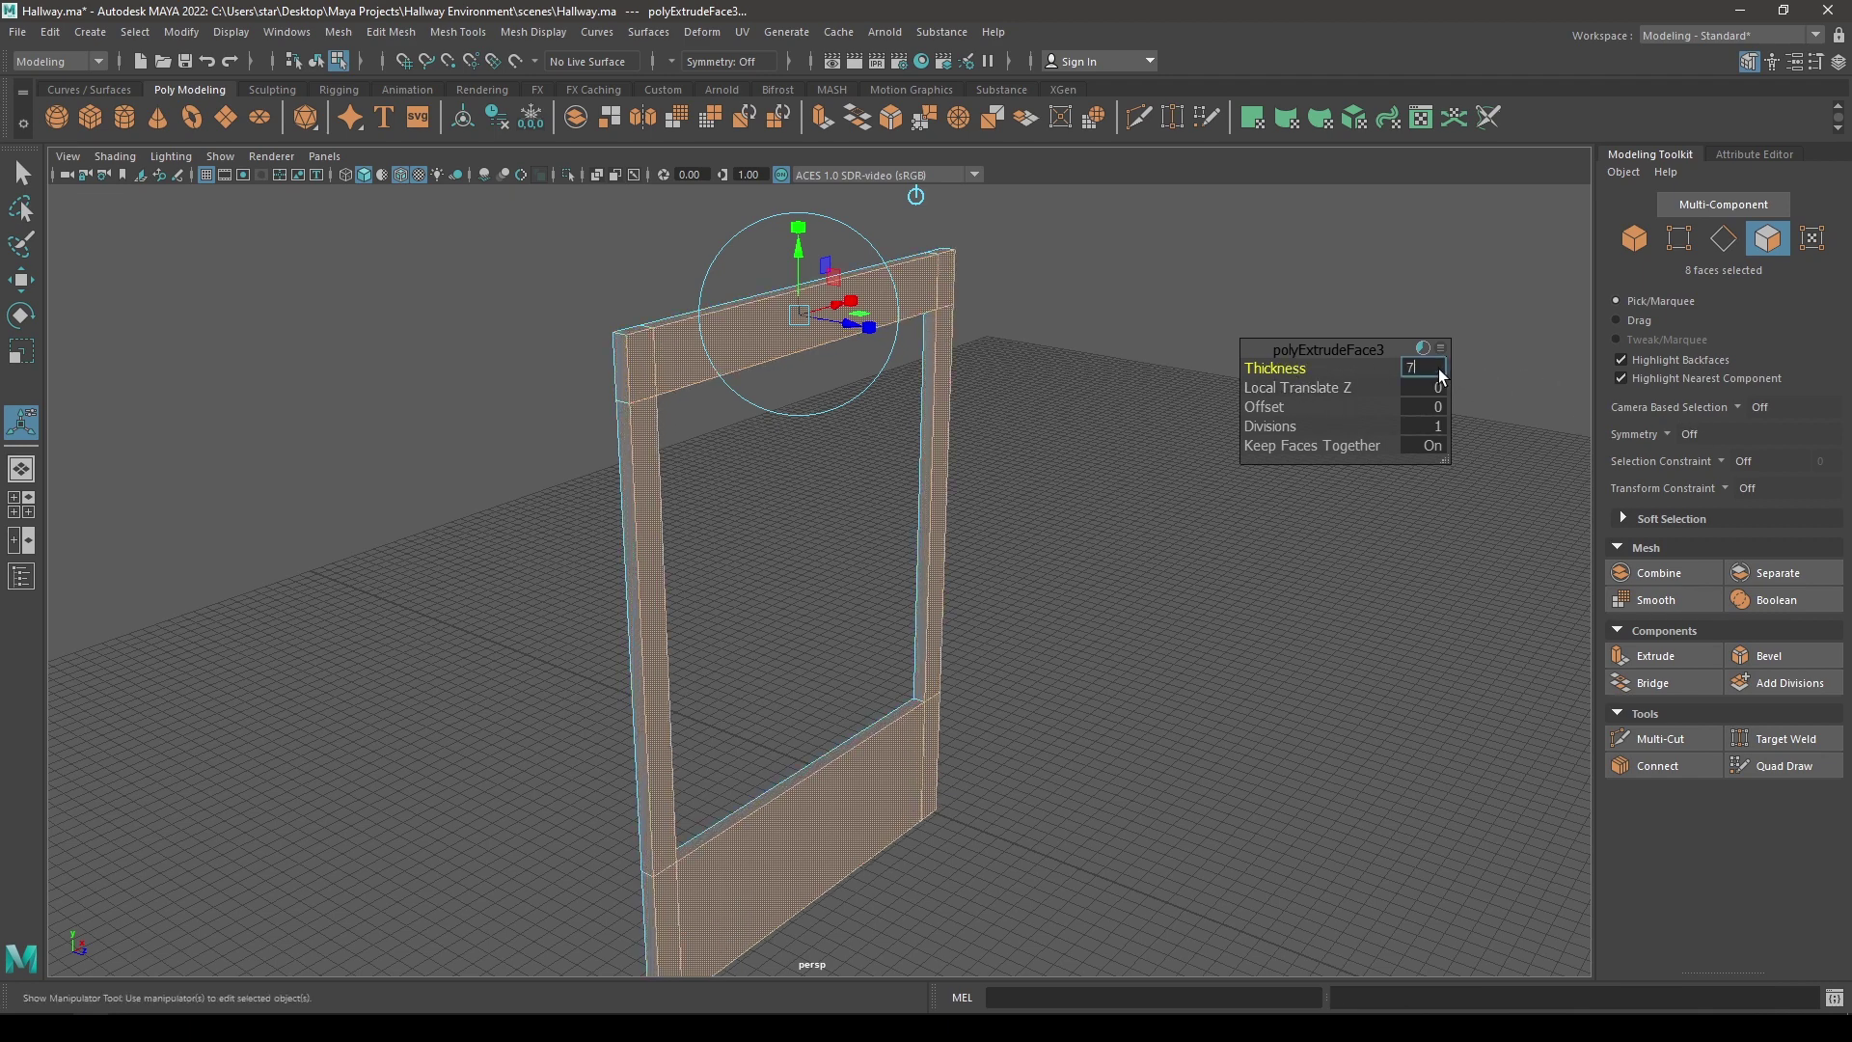
key(w)
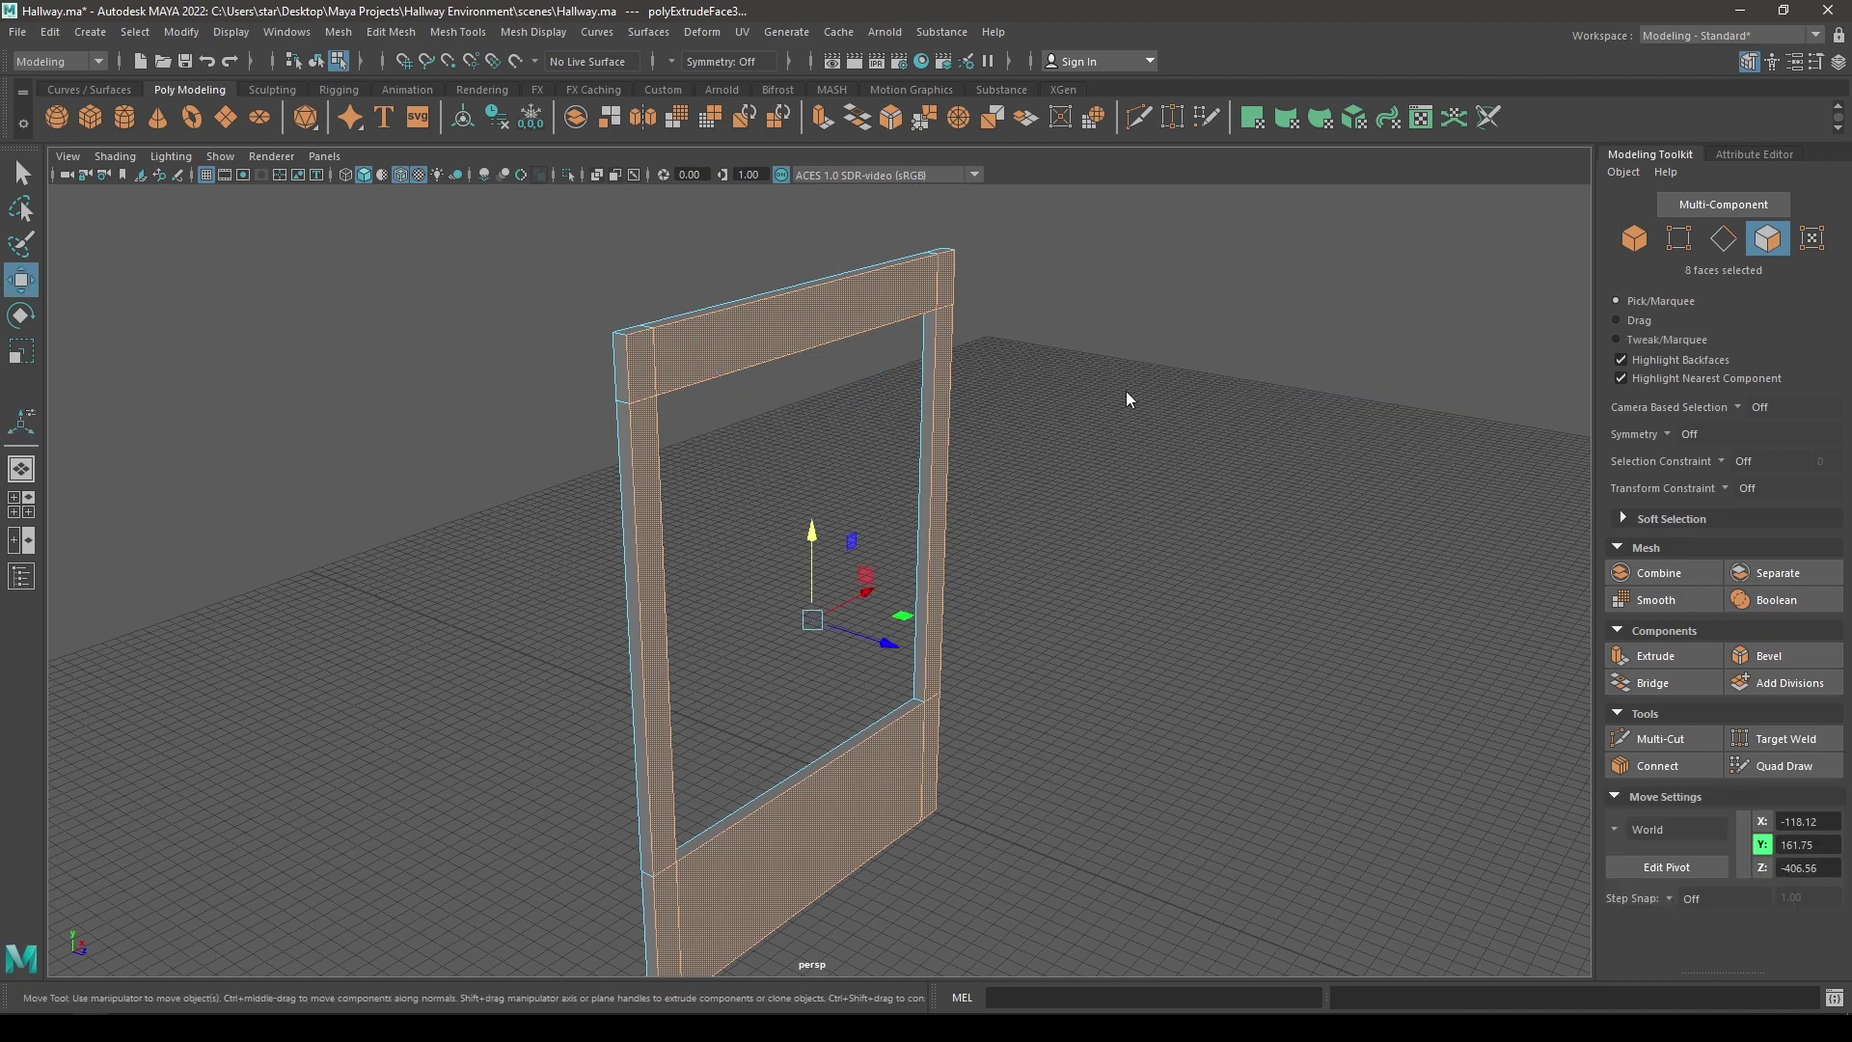
key(F8)
- Show the hallway around the panel again and move the panel along Z to about -429.47 so it sits within the support frame
key(ctrl+1)
alt+drag(1051, 446, 785, 492)
alt+right_drag(785, 492, 784, 639)
alt+drag(785, 645, 563, 675)
drag(729, 509, 1080, 756)
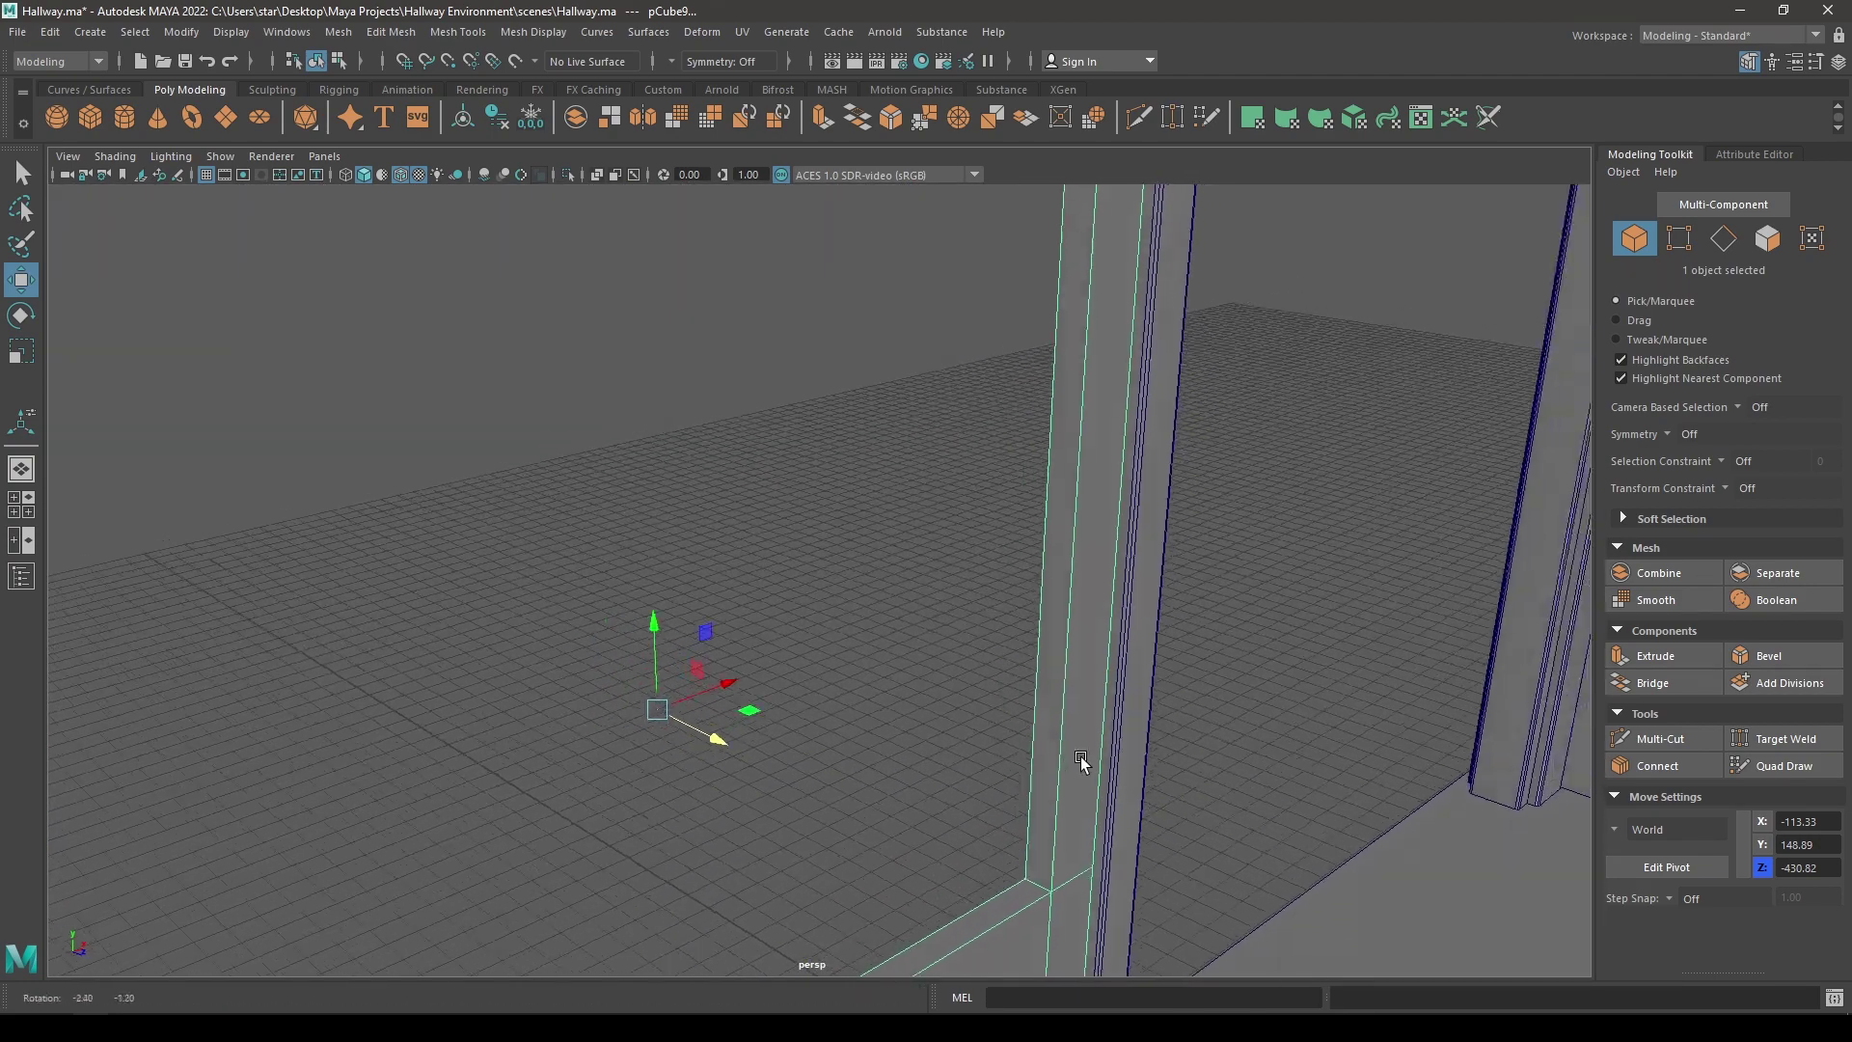
drag(750, 755, 727, 746)
alt+drag(841, 723, 621, 748)
alt+right_drag(621, 749, 603, 739)
alt+drag(603, 741, 708, 384)
- Isolate the panel, bevel all its edges with a fraction of 0.22 and 2 segments, and return to object mode
key(alt+h)
right_drag(930, 344, 918, 292)
alt+drag(918, 291, 971, 413)
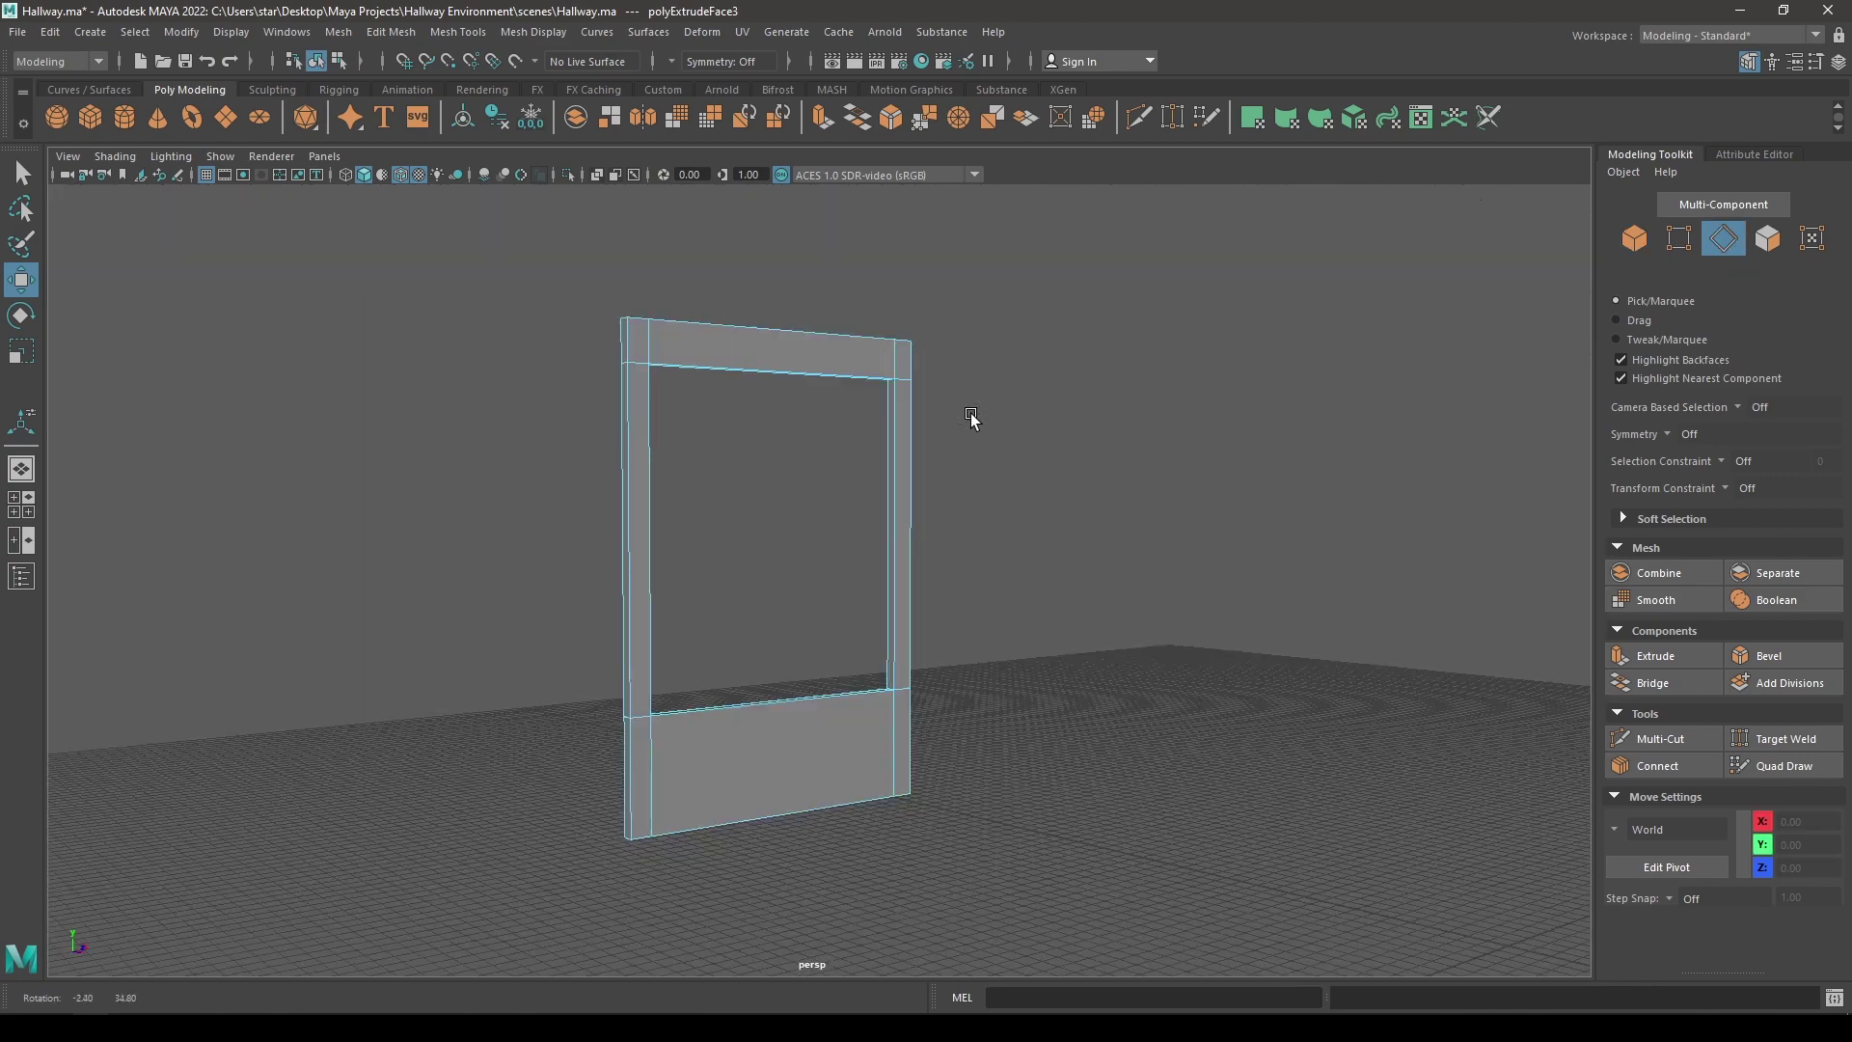
drag(1073, 875, 208, 177)
alt+right_drag(878, 675, 993, 785)
alt+drag(608, 414, 649, 530)
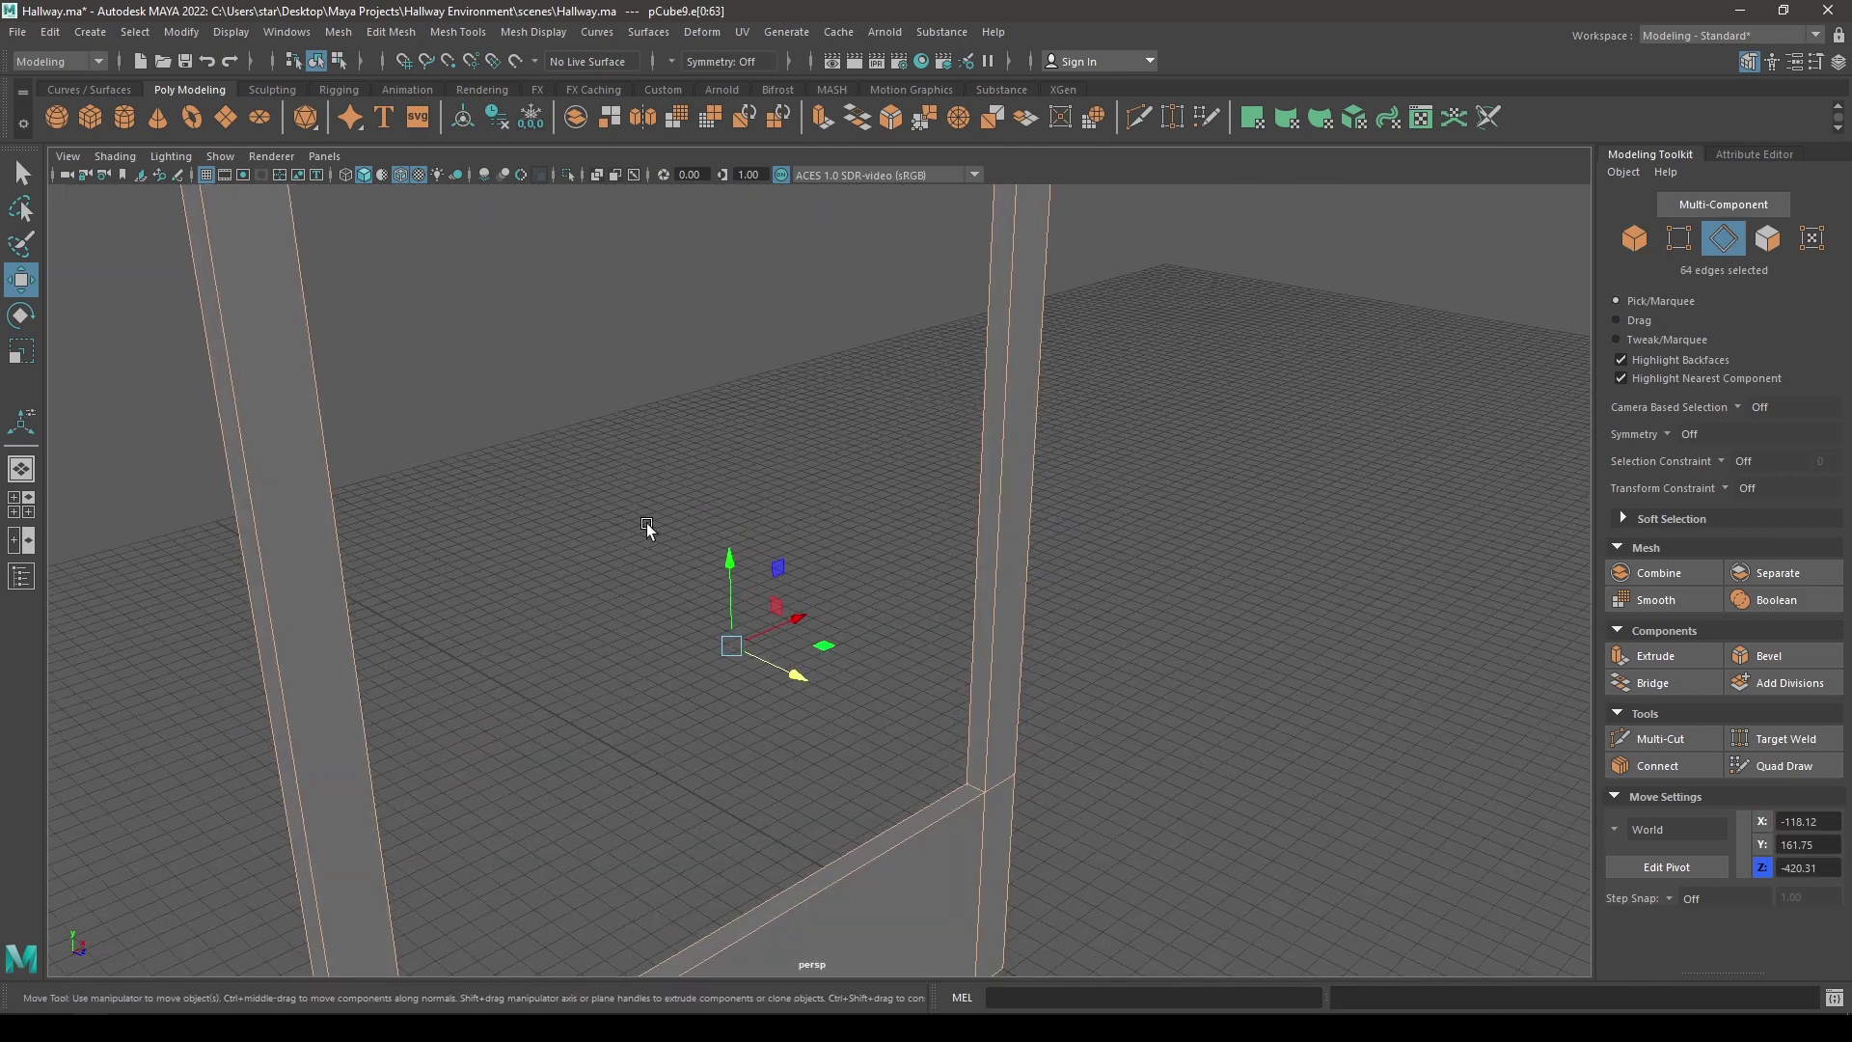
alt+middle_drag(649, 530, 733, 771)
shift+right_drag(687, 397, 779, 401)
alt+middle_drag(670, 371, 771, 423)
drag(1275, 355, 1358, 389)
alt+drag(1061, 454, 937, 494)
scroll(892, 459, down, 2)
alt+middle_drag(938, 494, 946, 362)
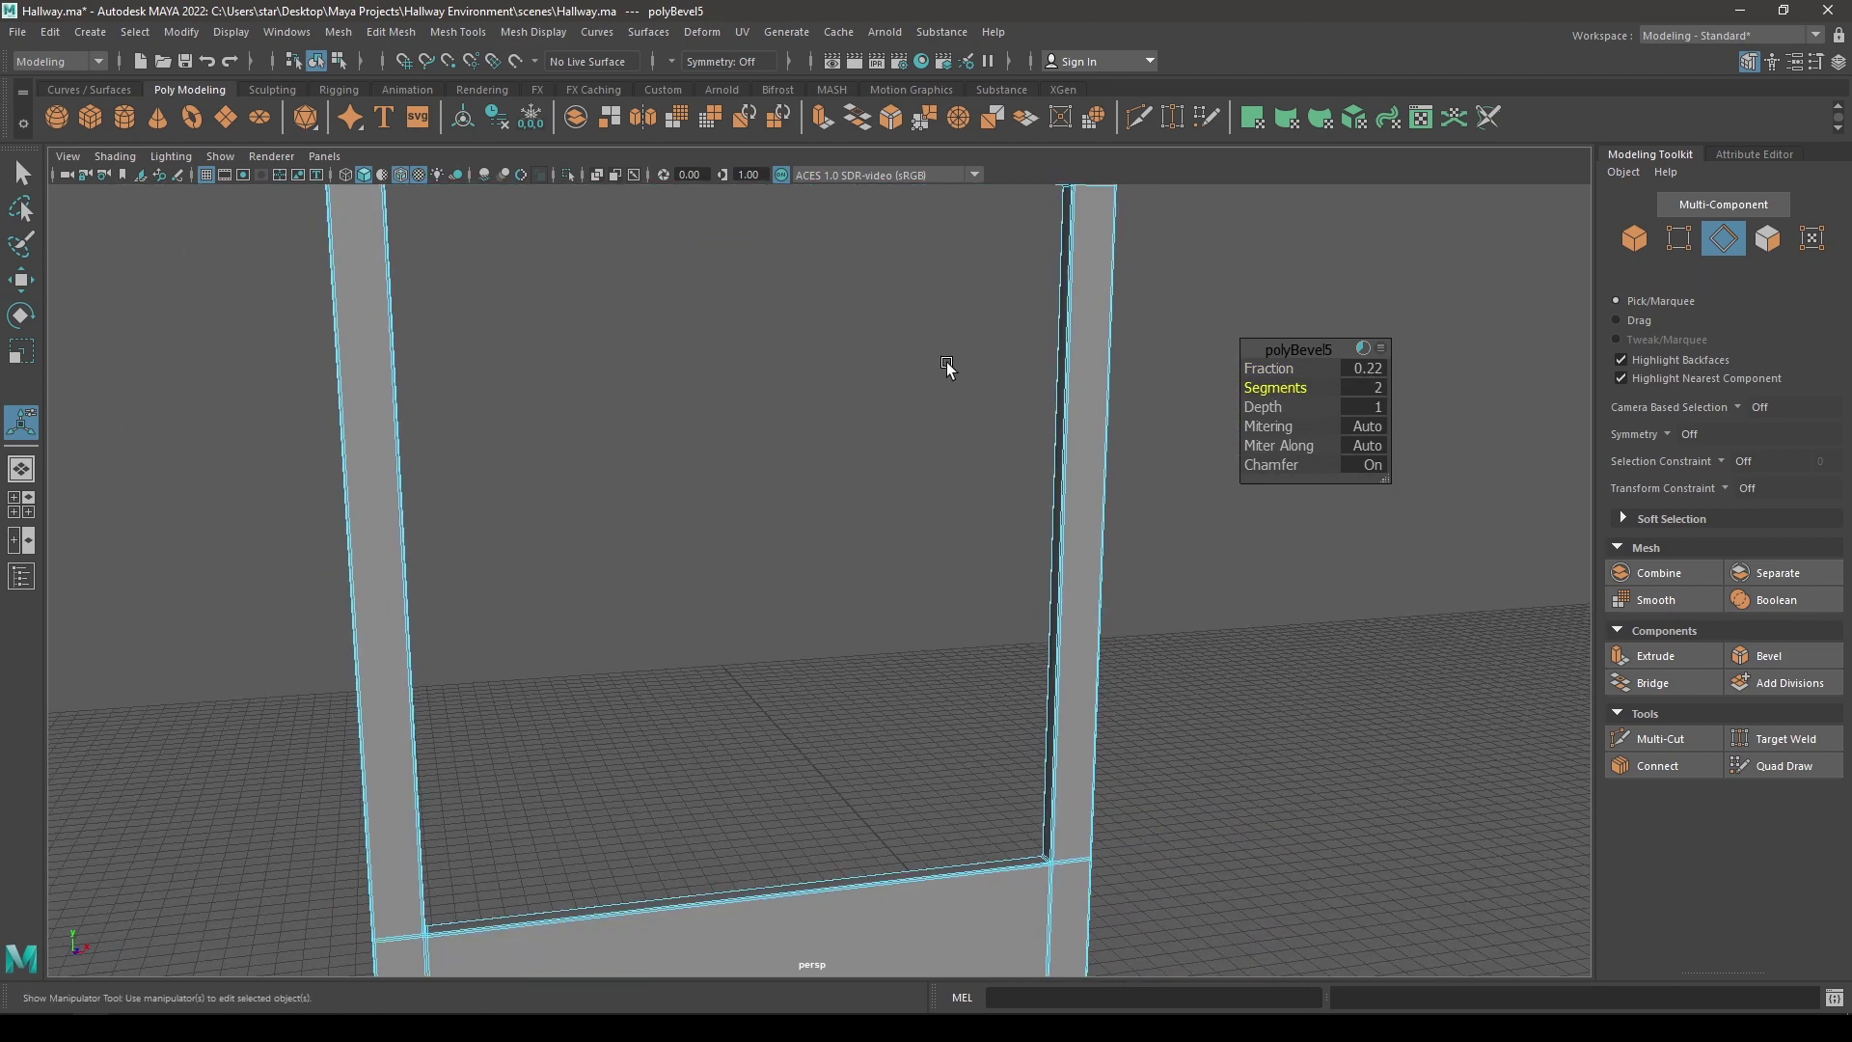
scroll(906, 414, down, 2)
alt+drag(880, 450, 912, 450)
key(w)
right_drag(809, 483, 897, 429)
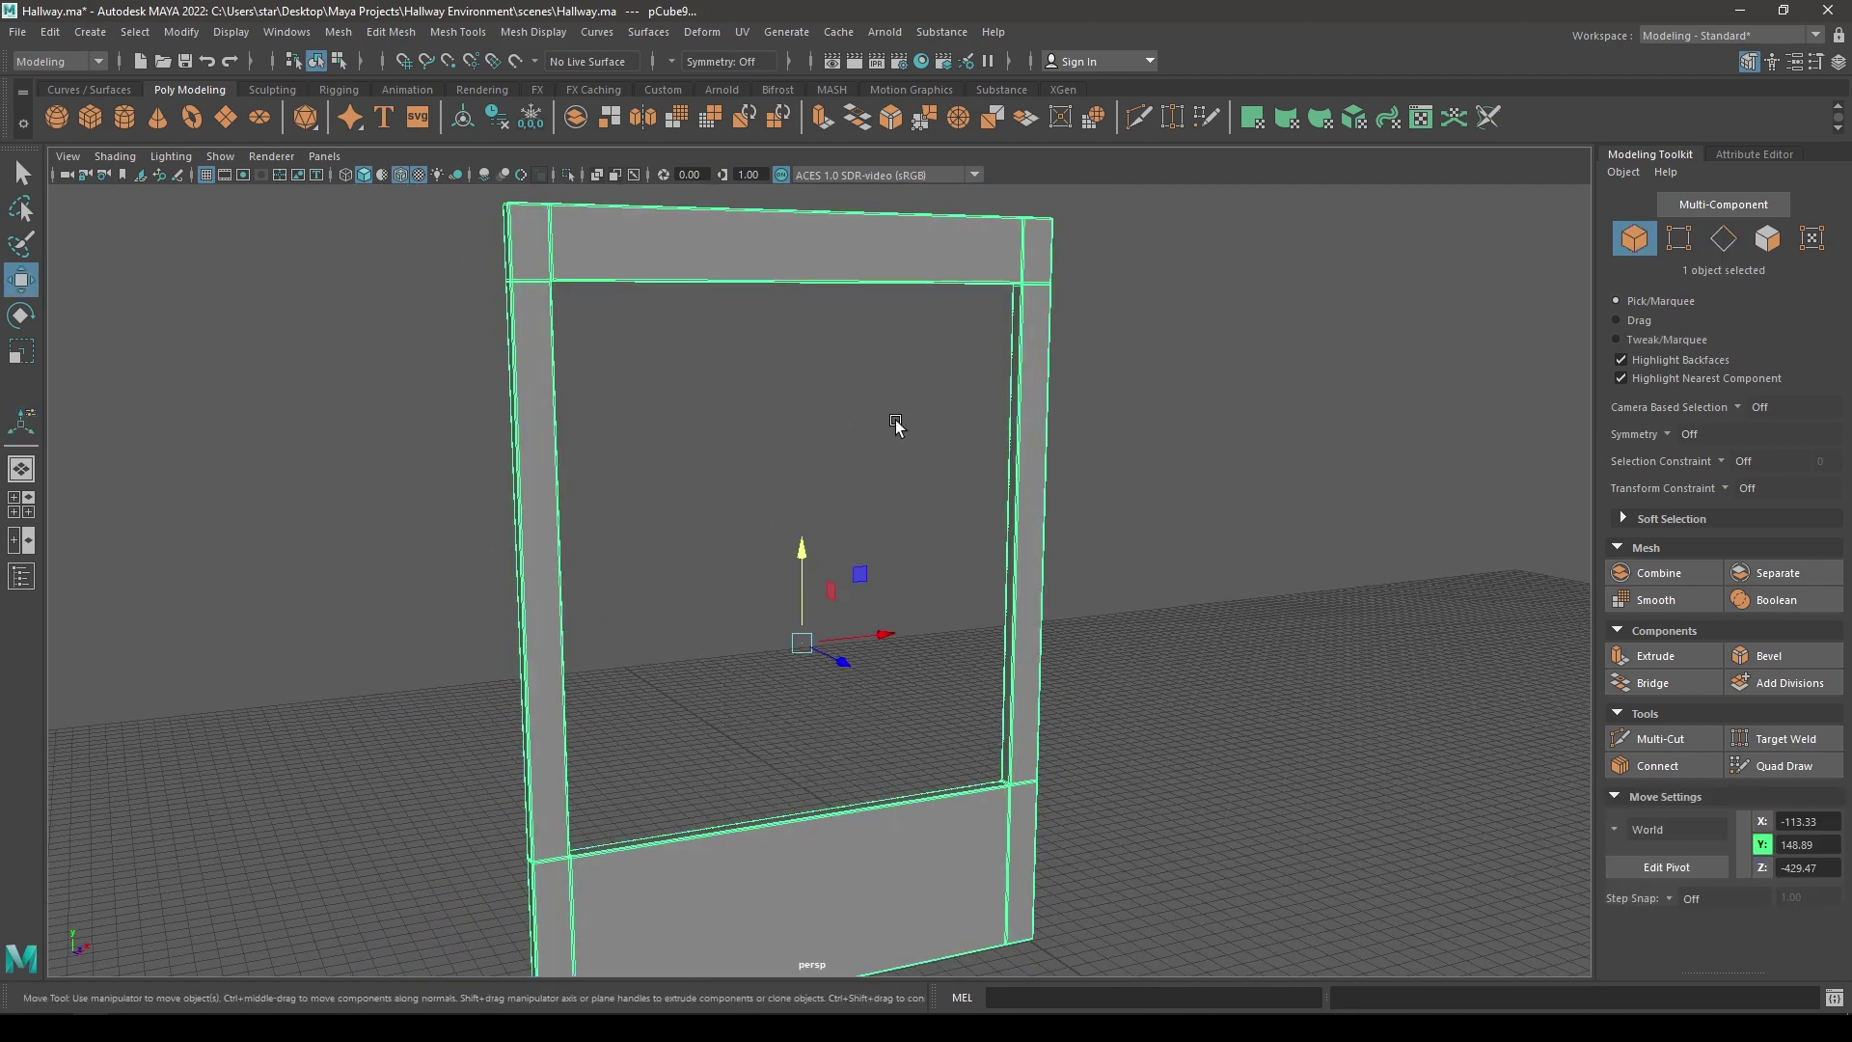
- Unhide the rest of the hallway and turn off the wireframe overlay on shaded objects
click(894, 430)
key(ctrl+shift+h)
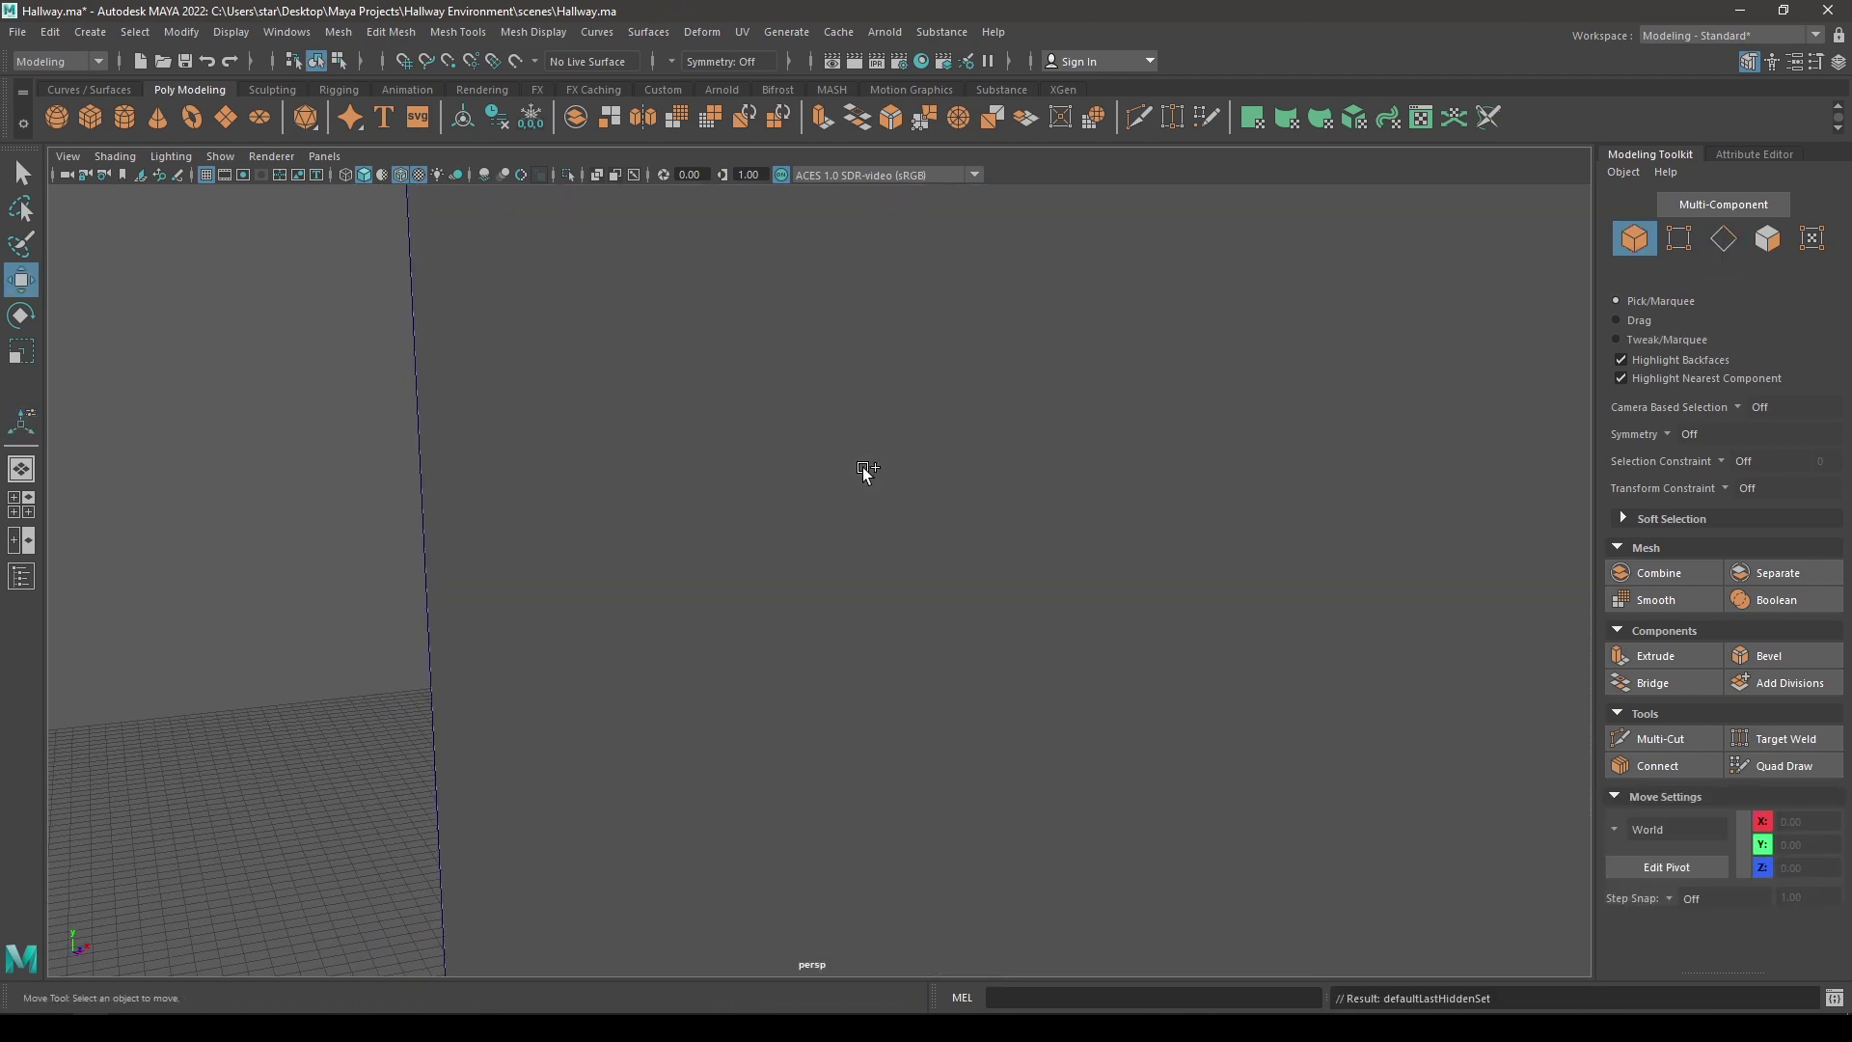
click(405, 174)
alt+drag(424, 444, 731, 416)
scroll(778, 501, up, 2)
mouse_move(777, 501)
alt+mouse_down()
mouse_move(826, 514)
mouse_move(859, 490)
mouse_move(797, 503)
mouse_move(698, 471)
mouse_move(842, 445)
mouse_move(822, 553)
mouse_move(848, 537)
mouse_move(859, 600)
alt+mouse_up()
- Save the scene and inspect the bevelled panel inside the support frame from several angles
key(ctrl+s)
scroll(849, 590, up, 1)
alt+middle_drag(858, 600, 842, 674)
scroll(808, 573, down, 3)
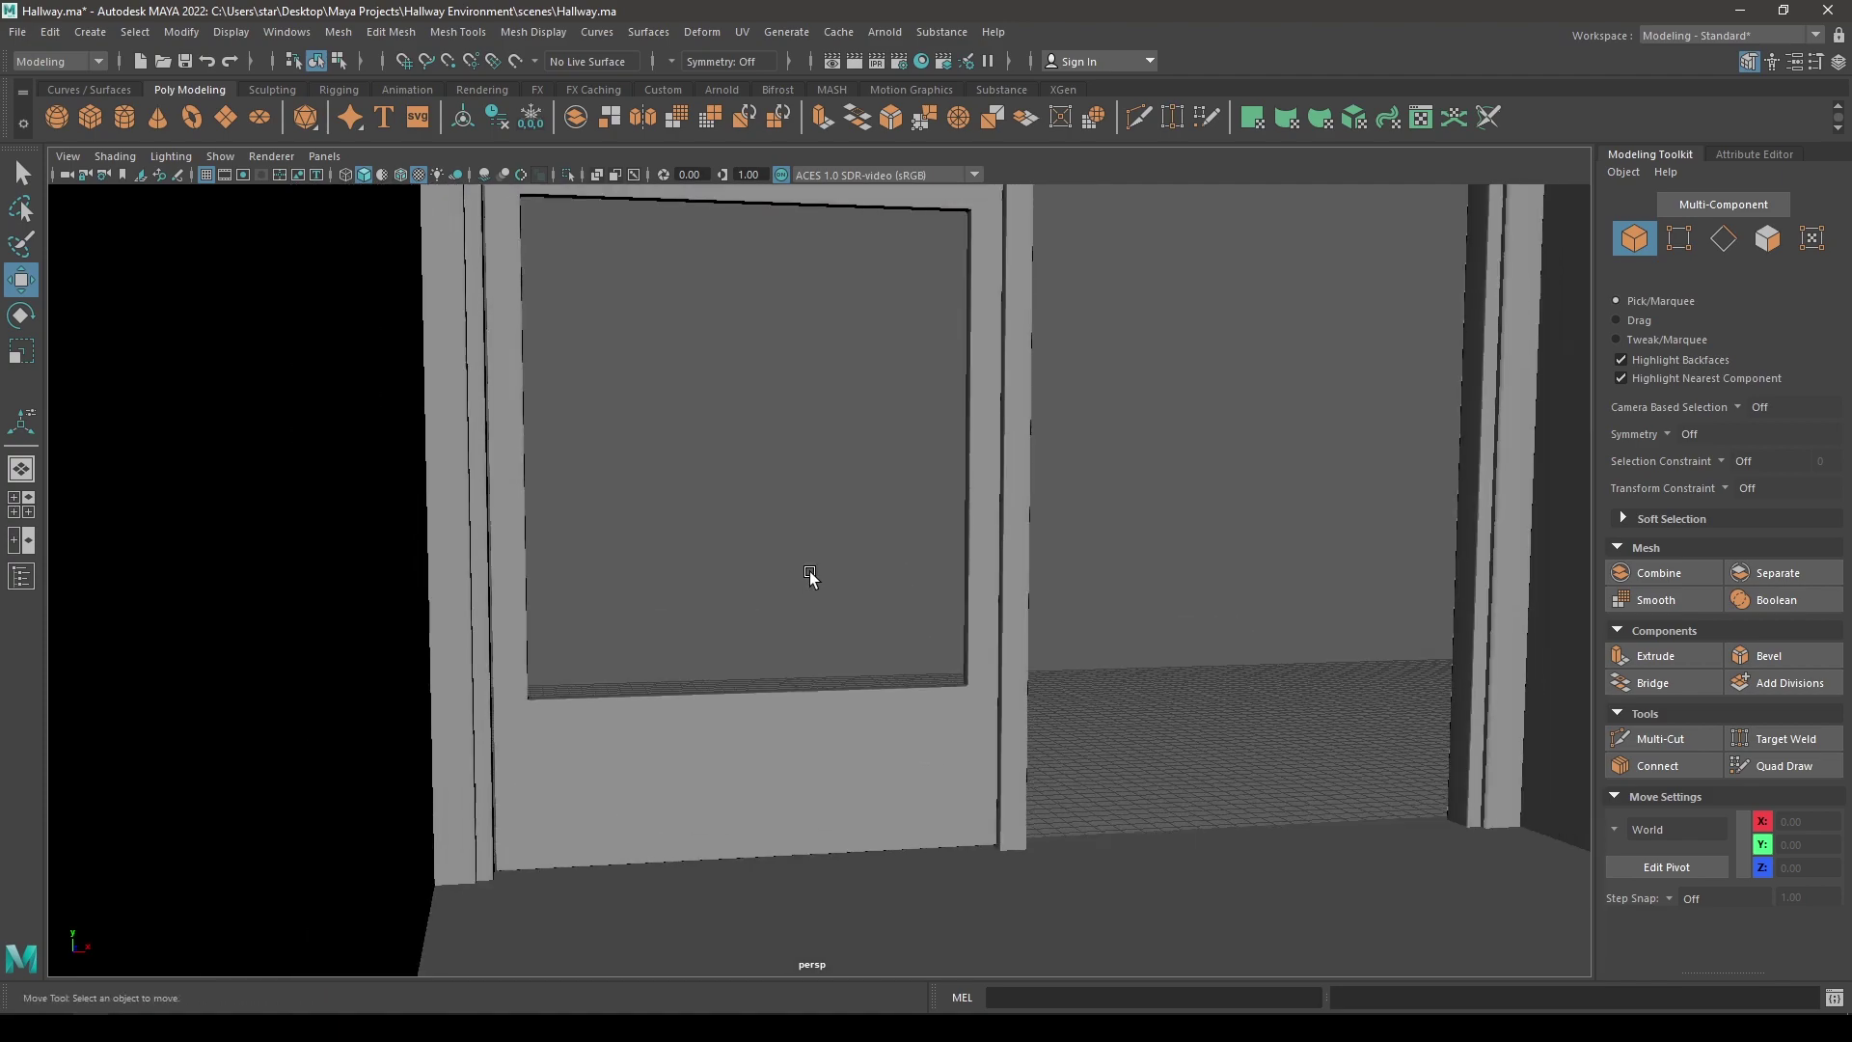
alt+middle_drag(809, 575, 810, 673)
click(508, 533)
alt+drag(534, 556, 507, 570)
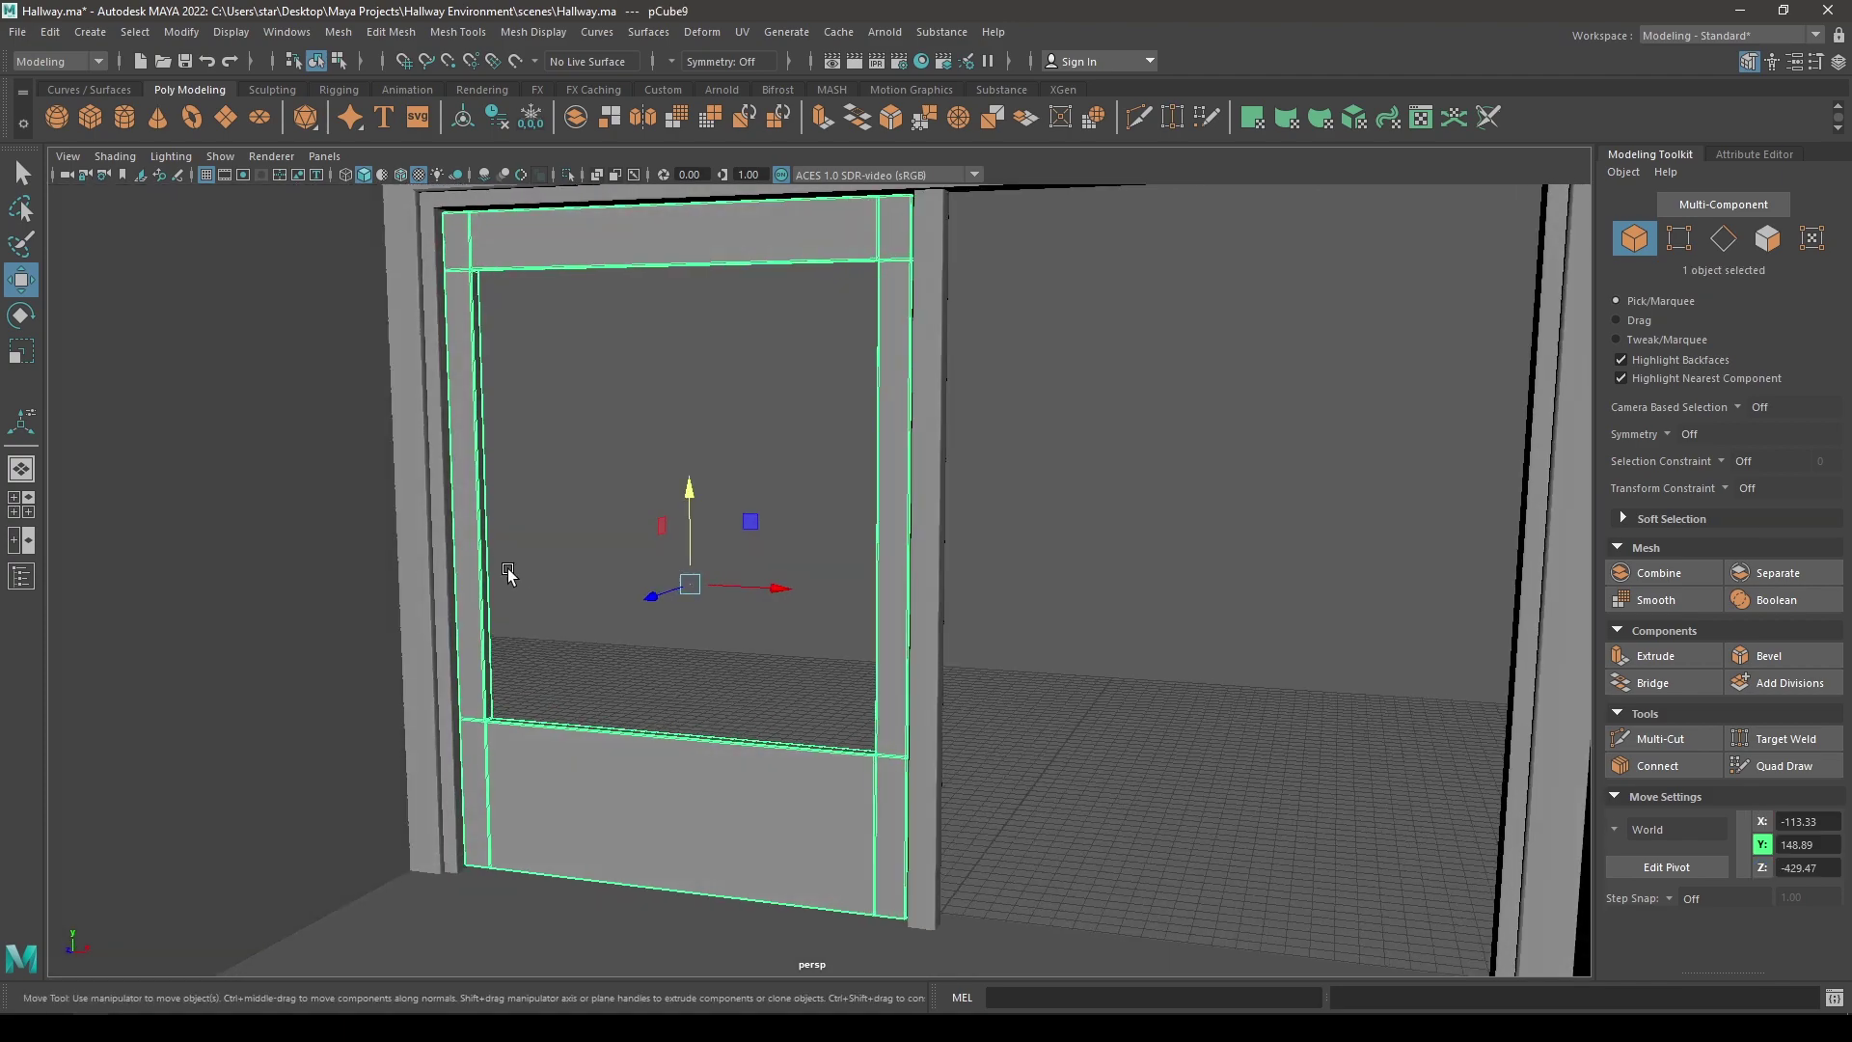
alt+right_drag(508, 570, 599, 631)
alt+middle_drag(569, 546, 618, 614)
alt+drag(618, 613, 655, 608)
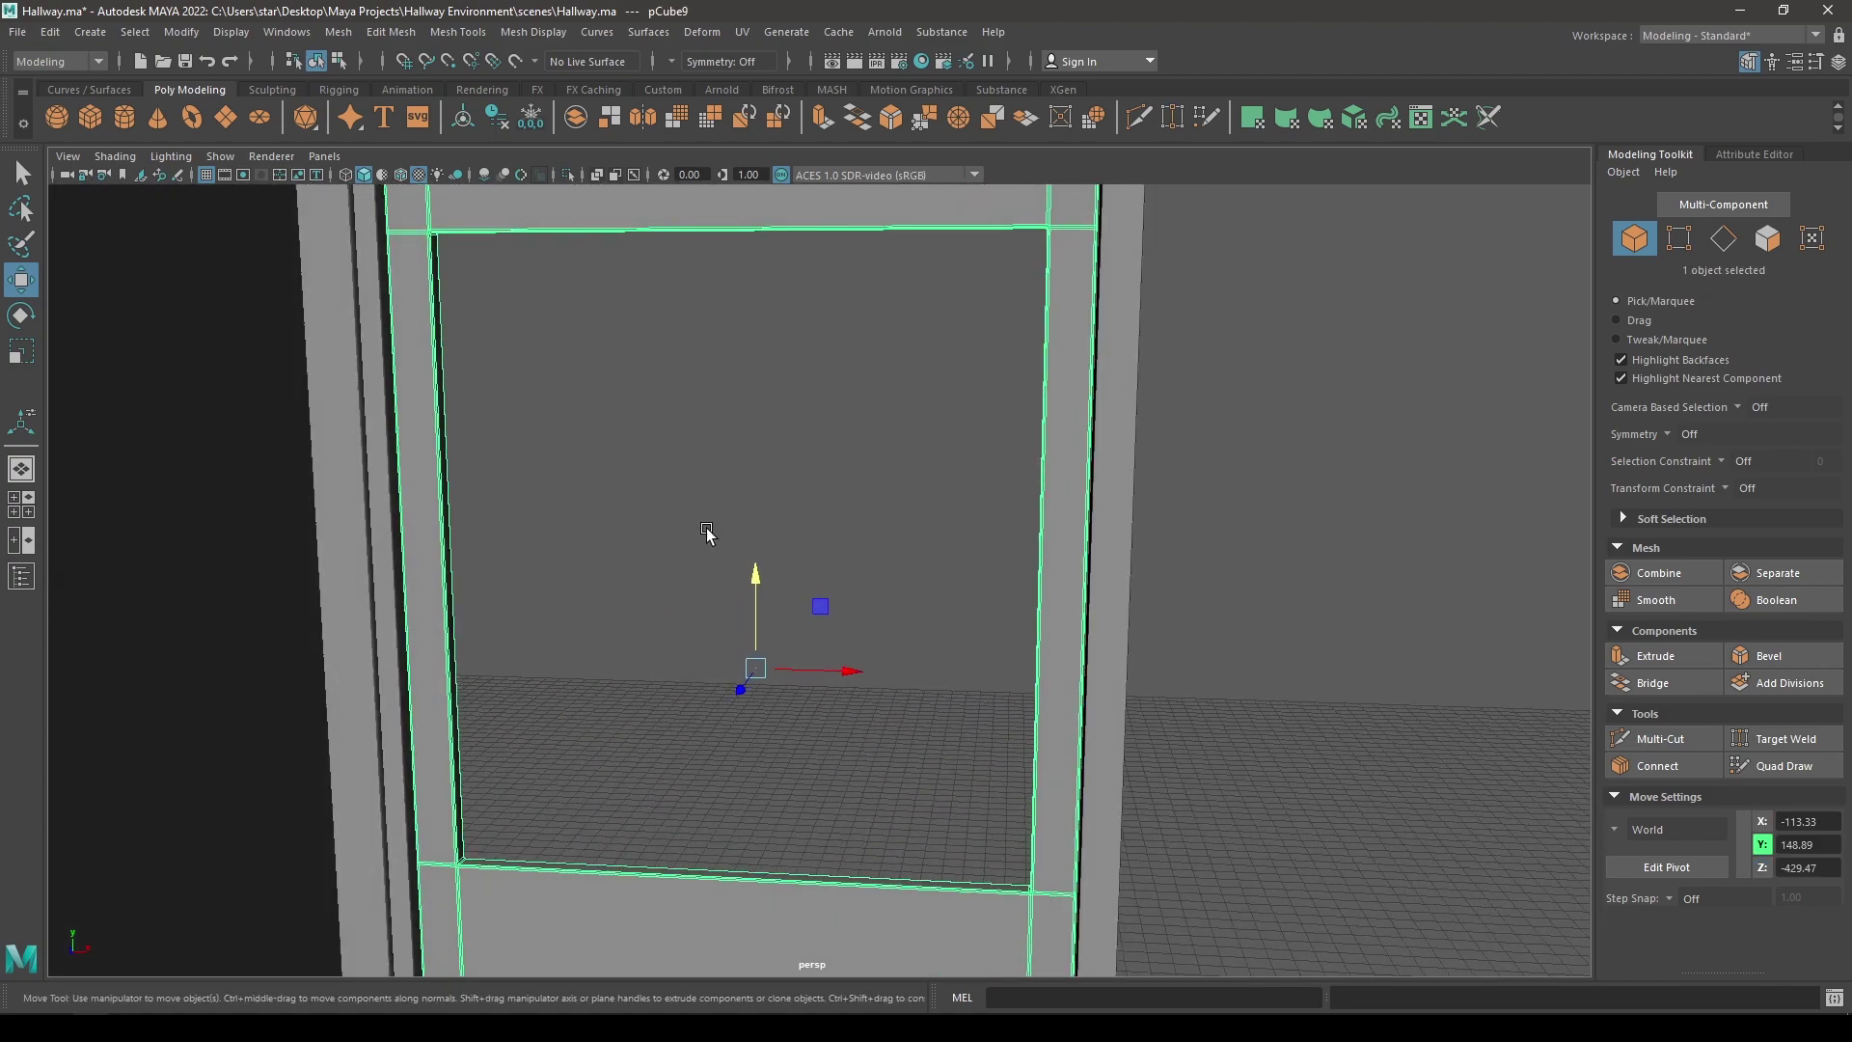
click(702, 529)
- Create a polygon cube in the front view and place it inside the panel's window opening at about X -128.63, Y 200
key(space)
drag(692, 517, 691, 569)
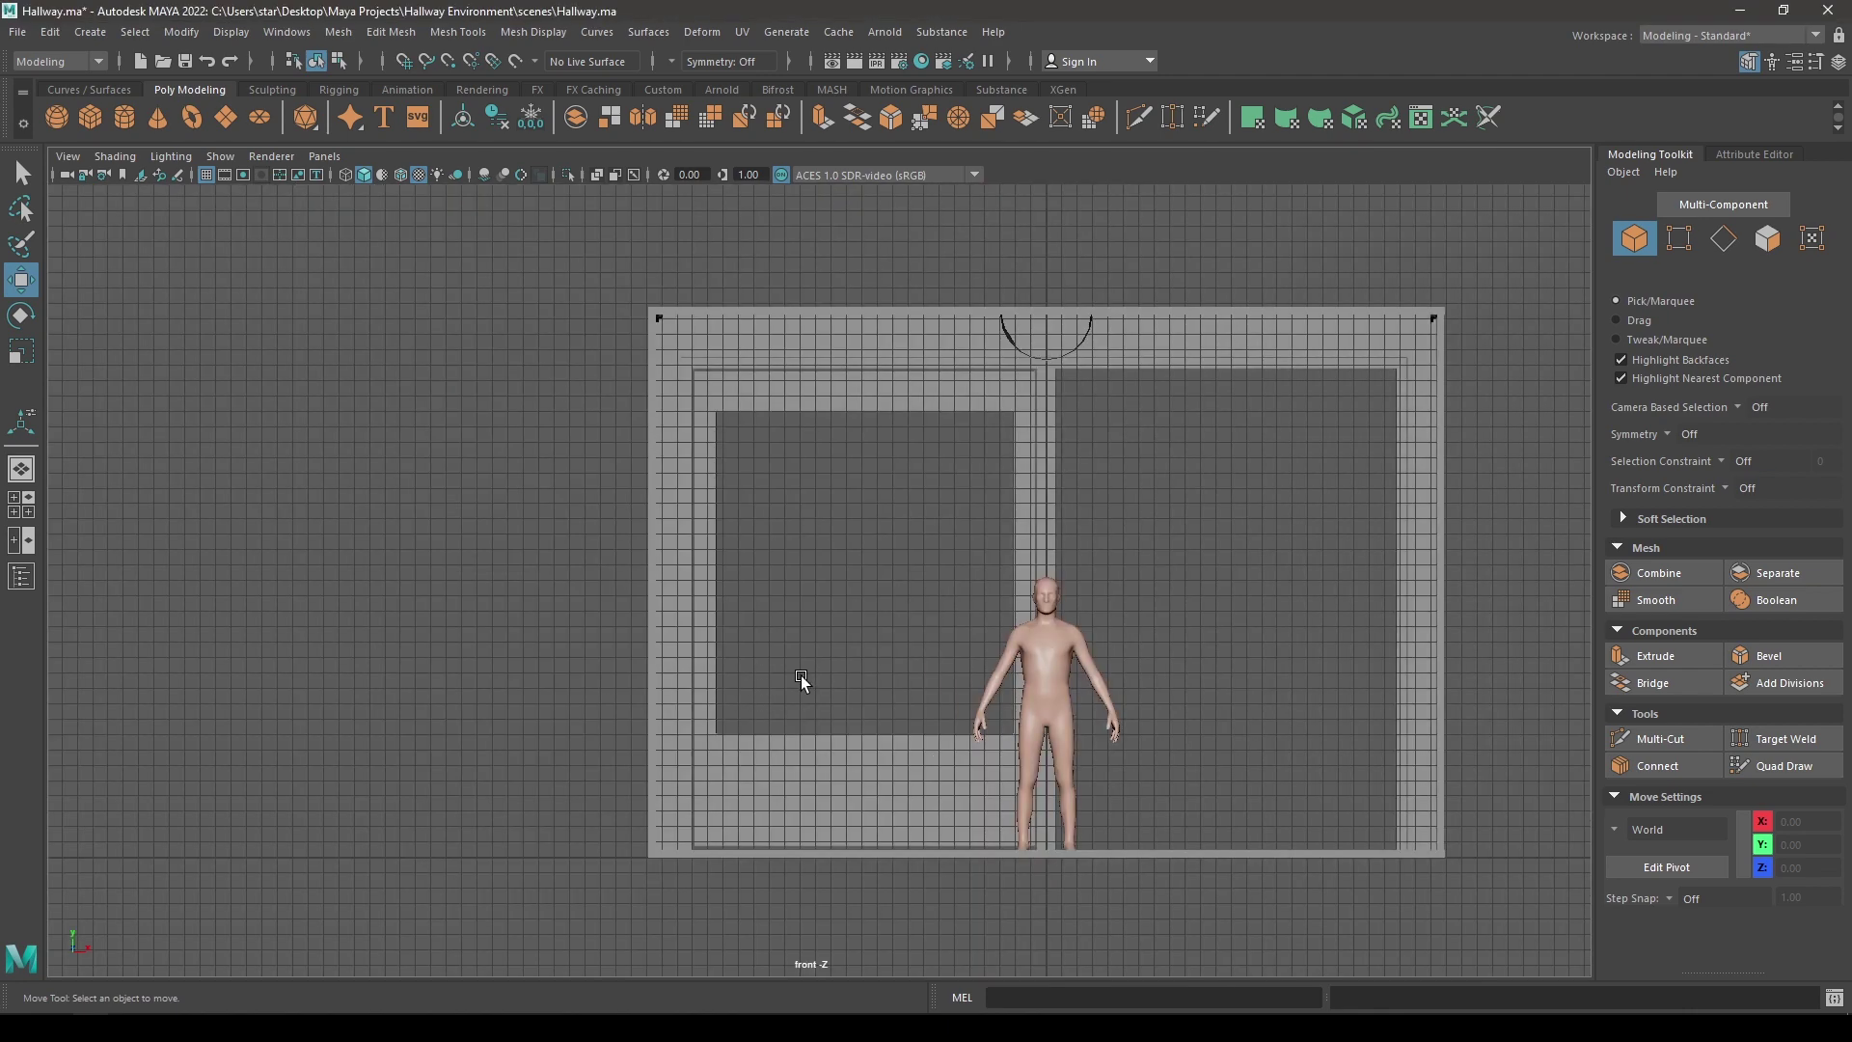
alt+right_drag(764, 665, 633, 436)
alt+middle_drag(632, 436, 558, 495)
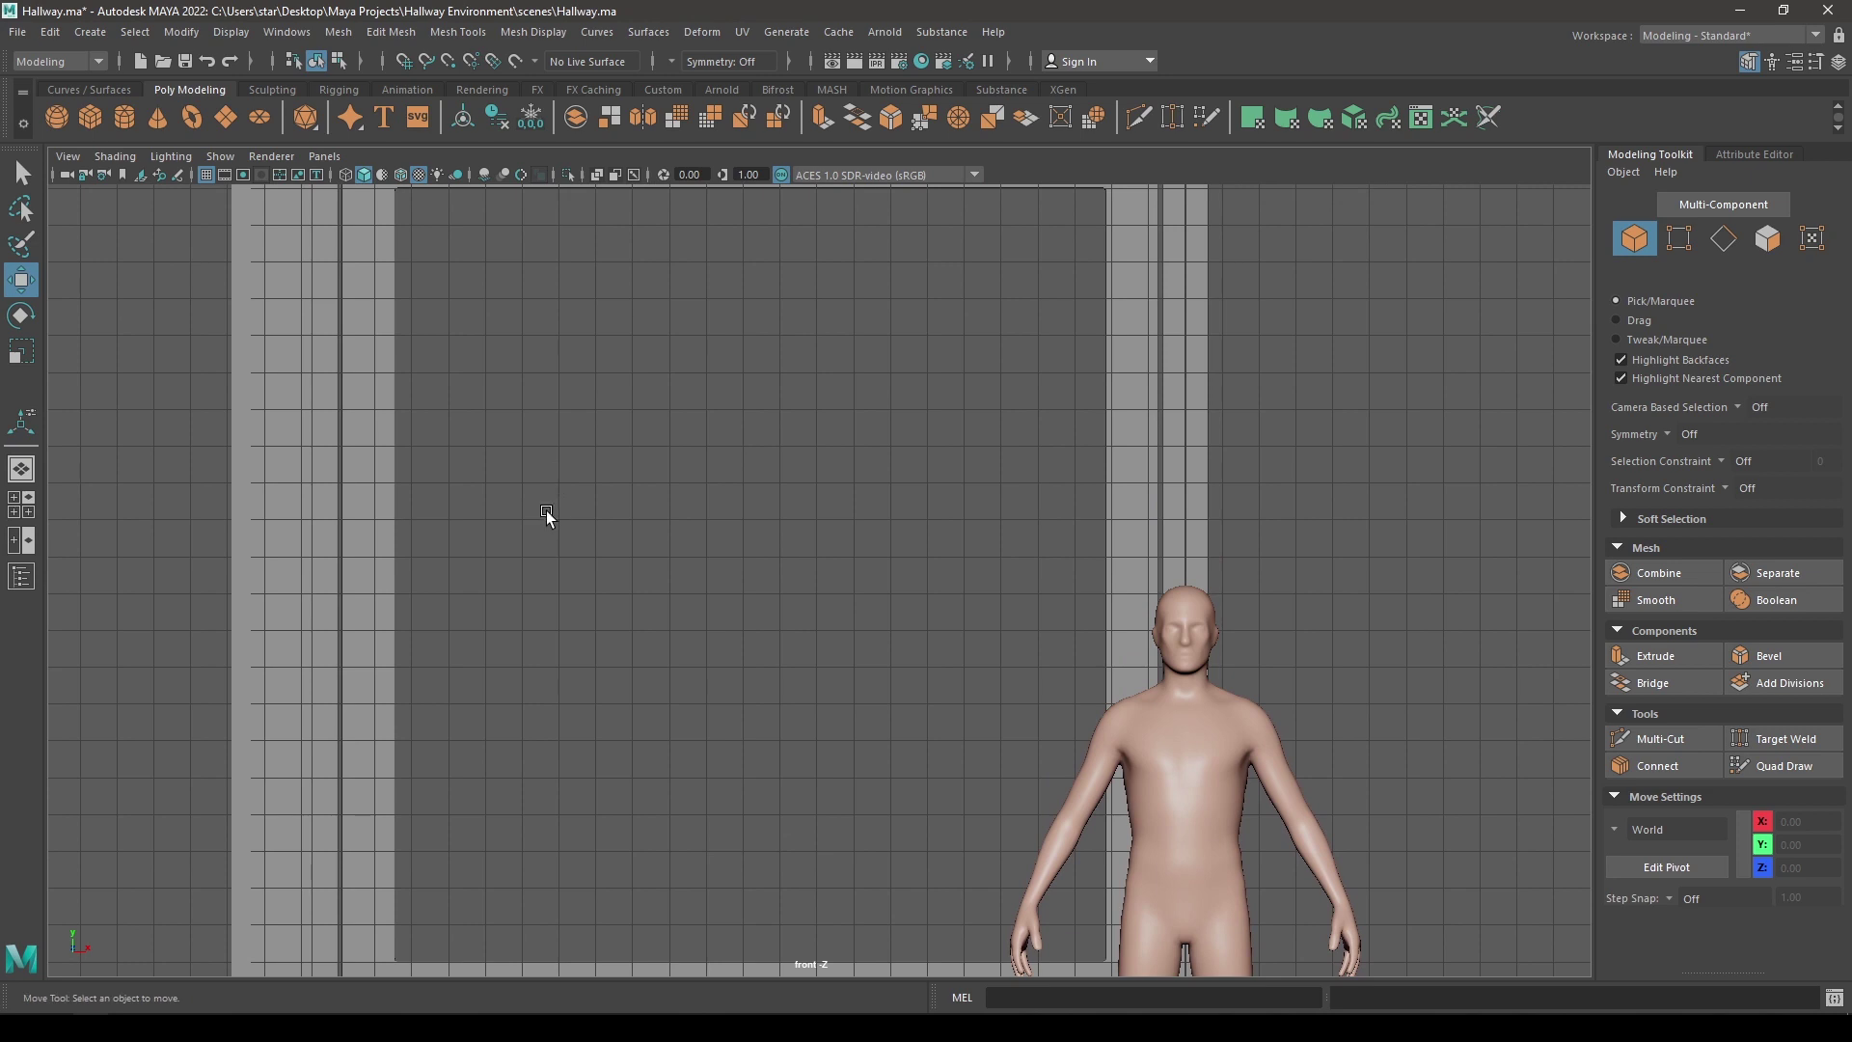
shift+right_click(594, 419)
shift+right_drag(596, 478, 598, 484)
alt+right_drag(716, 616, 866, 573)
alt+middle_drag(866, 573, 818, 339)
drag(1014, 687, 1000, 313)
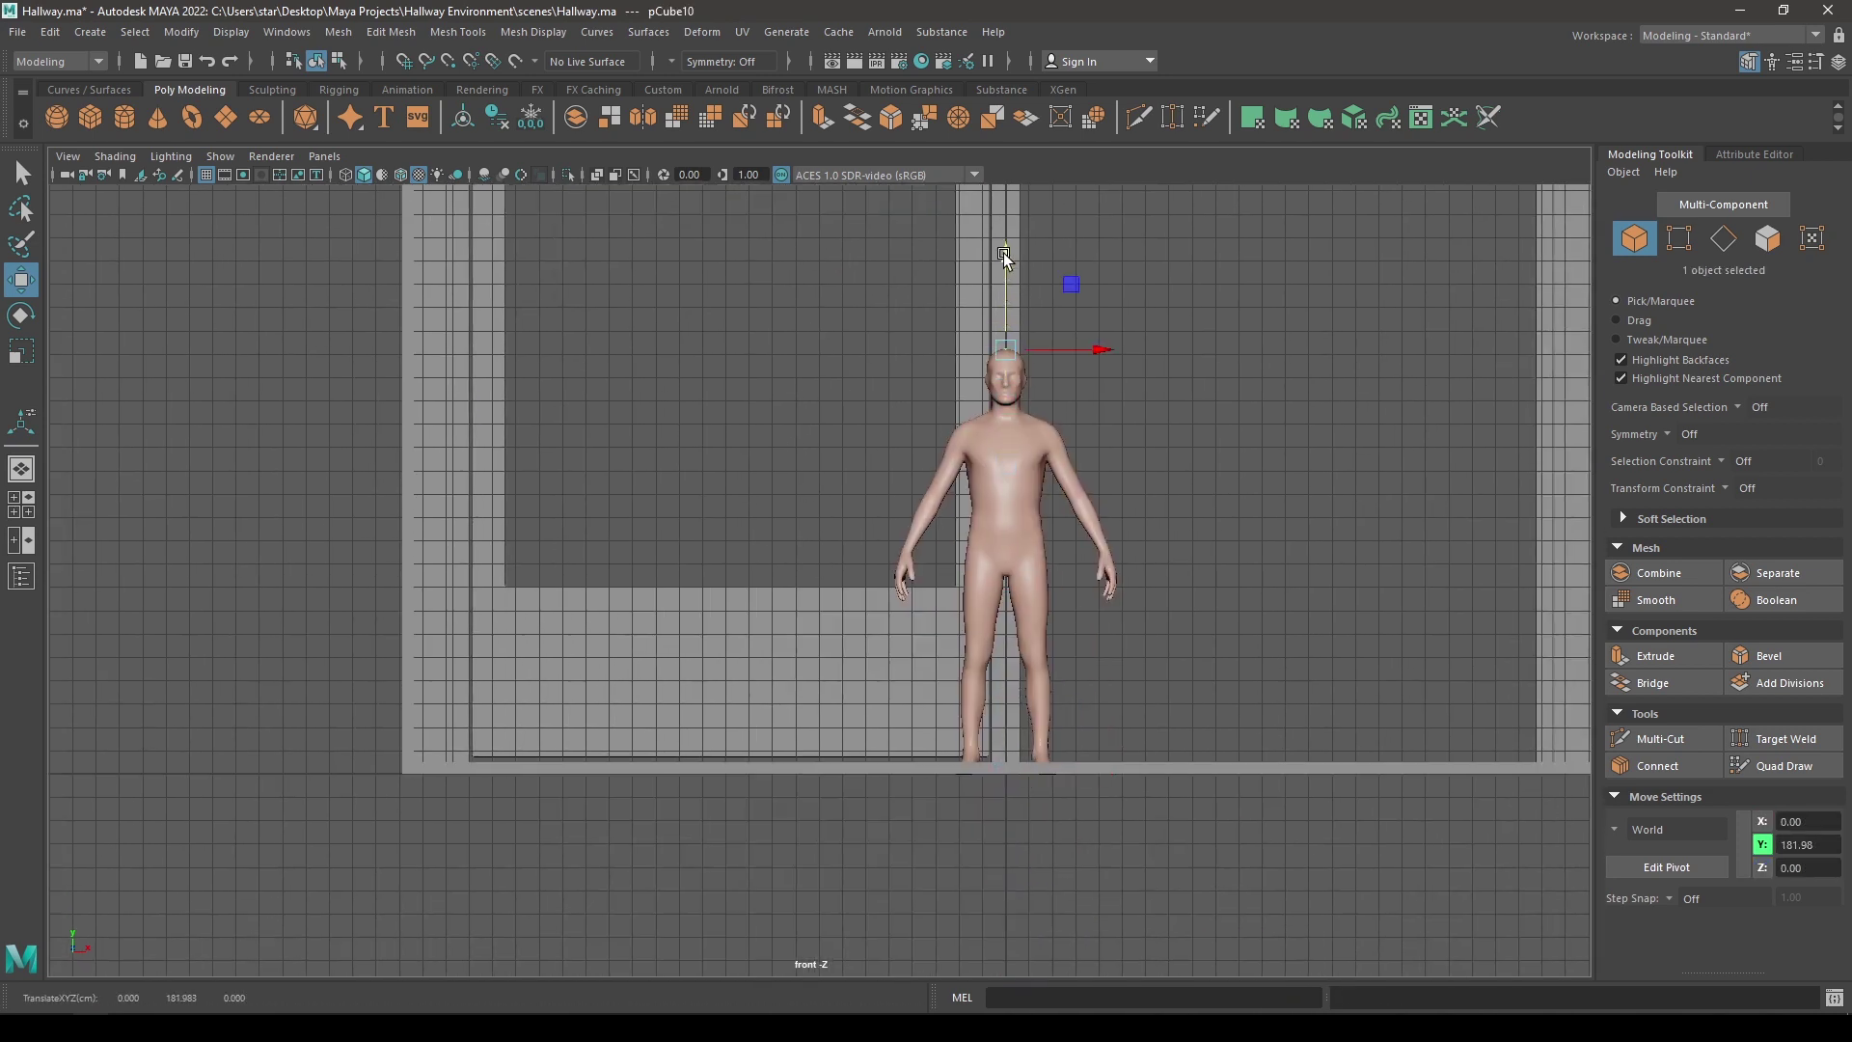
alt+right_drag(789, 483, 960, 666)
alt+middle_drag(791, 453, 948, 770)
- Scale the new cube along X and Y into a horizontal rectangle about twice as wide as it is tall
key(r)
drag(887, 517, 1073, 568)
click(880, 517)
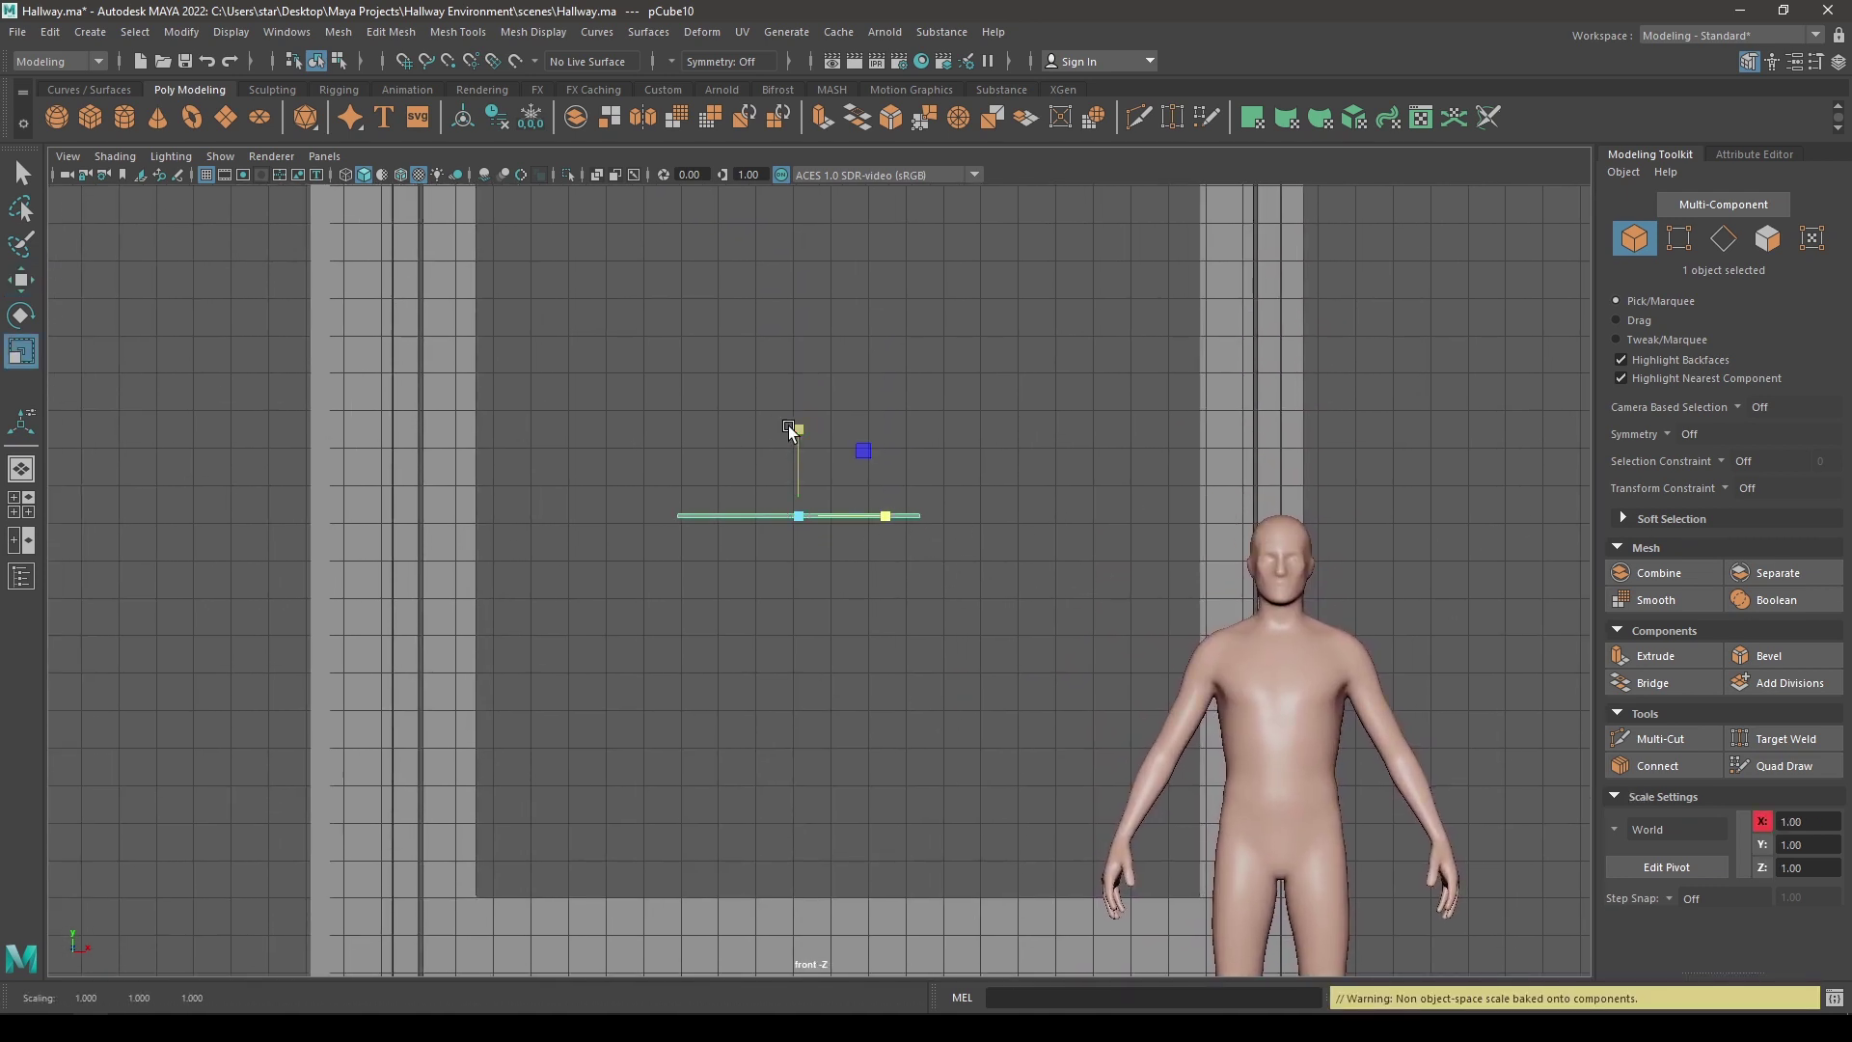
drag(789, 426, 799, 137)
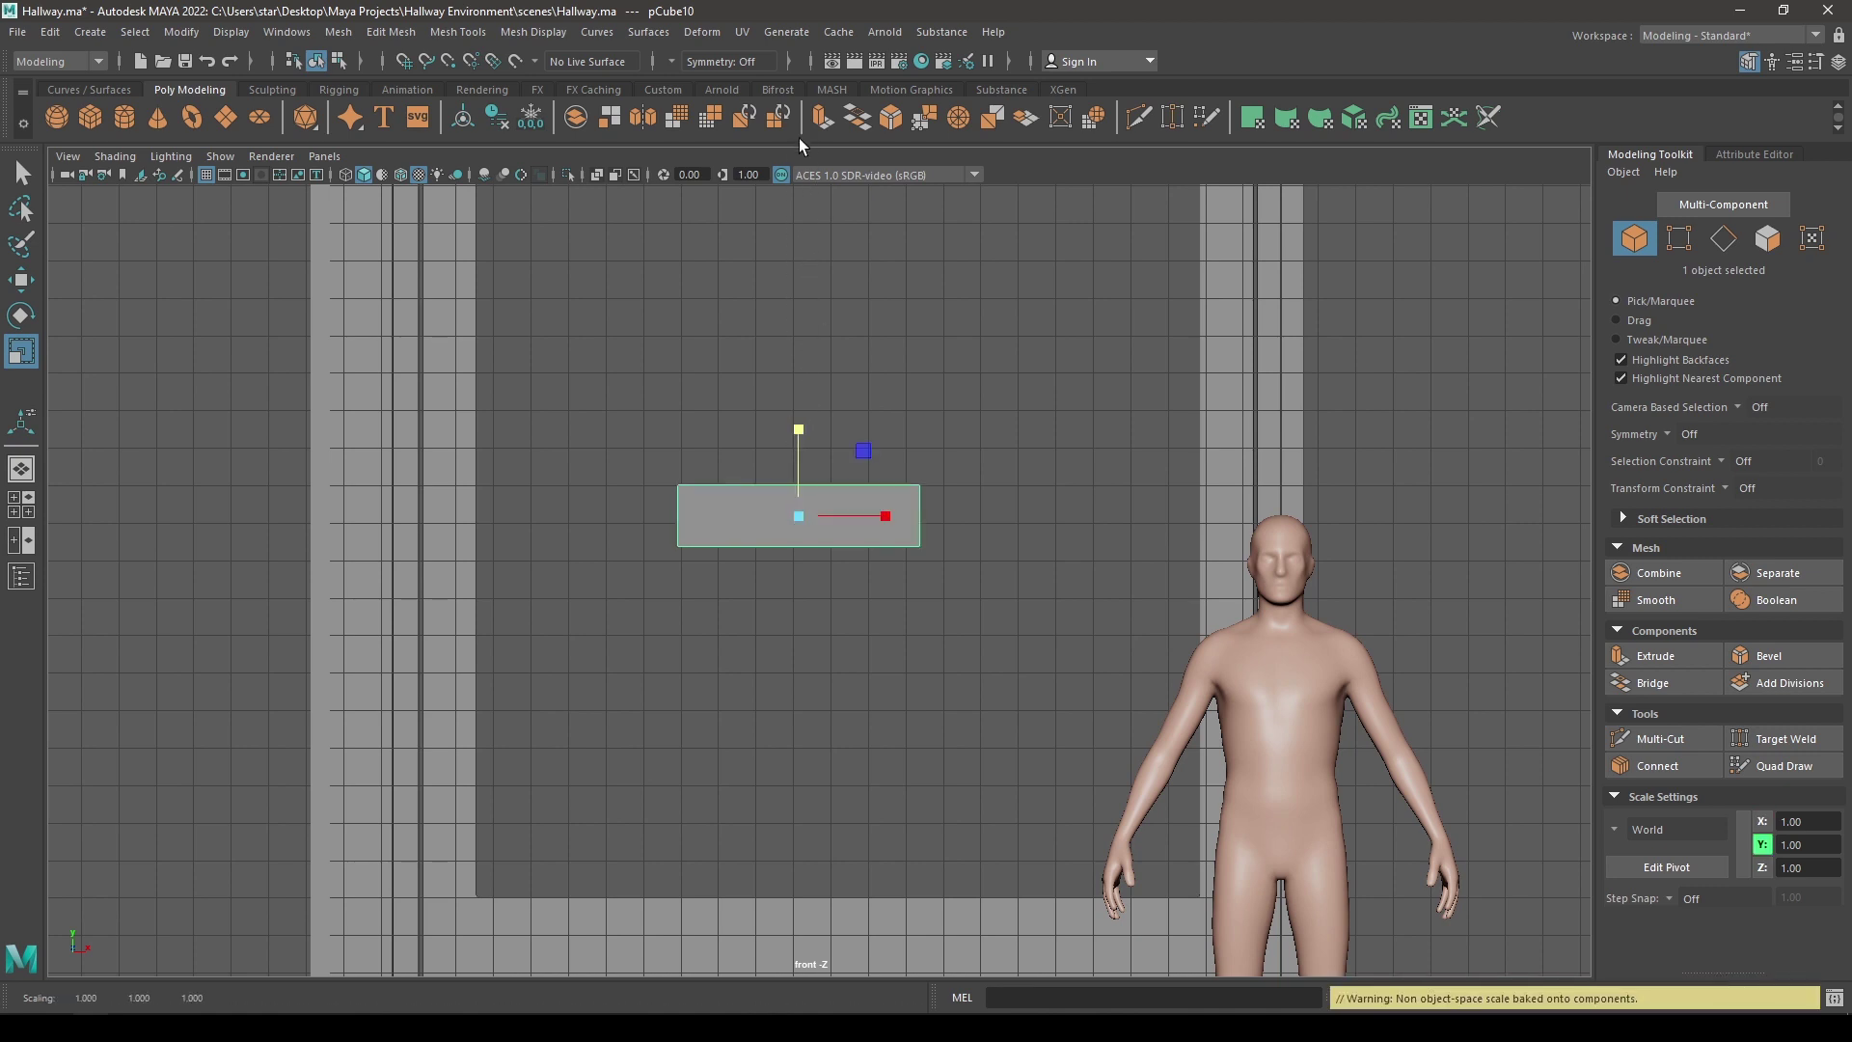
drag(797, 426, 798, 368)
key(w)
alt+middle_drag(798, 368, 812, 557)
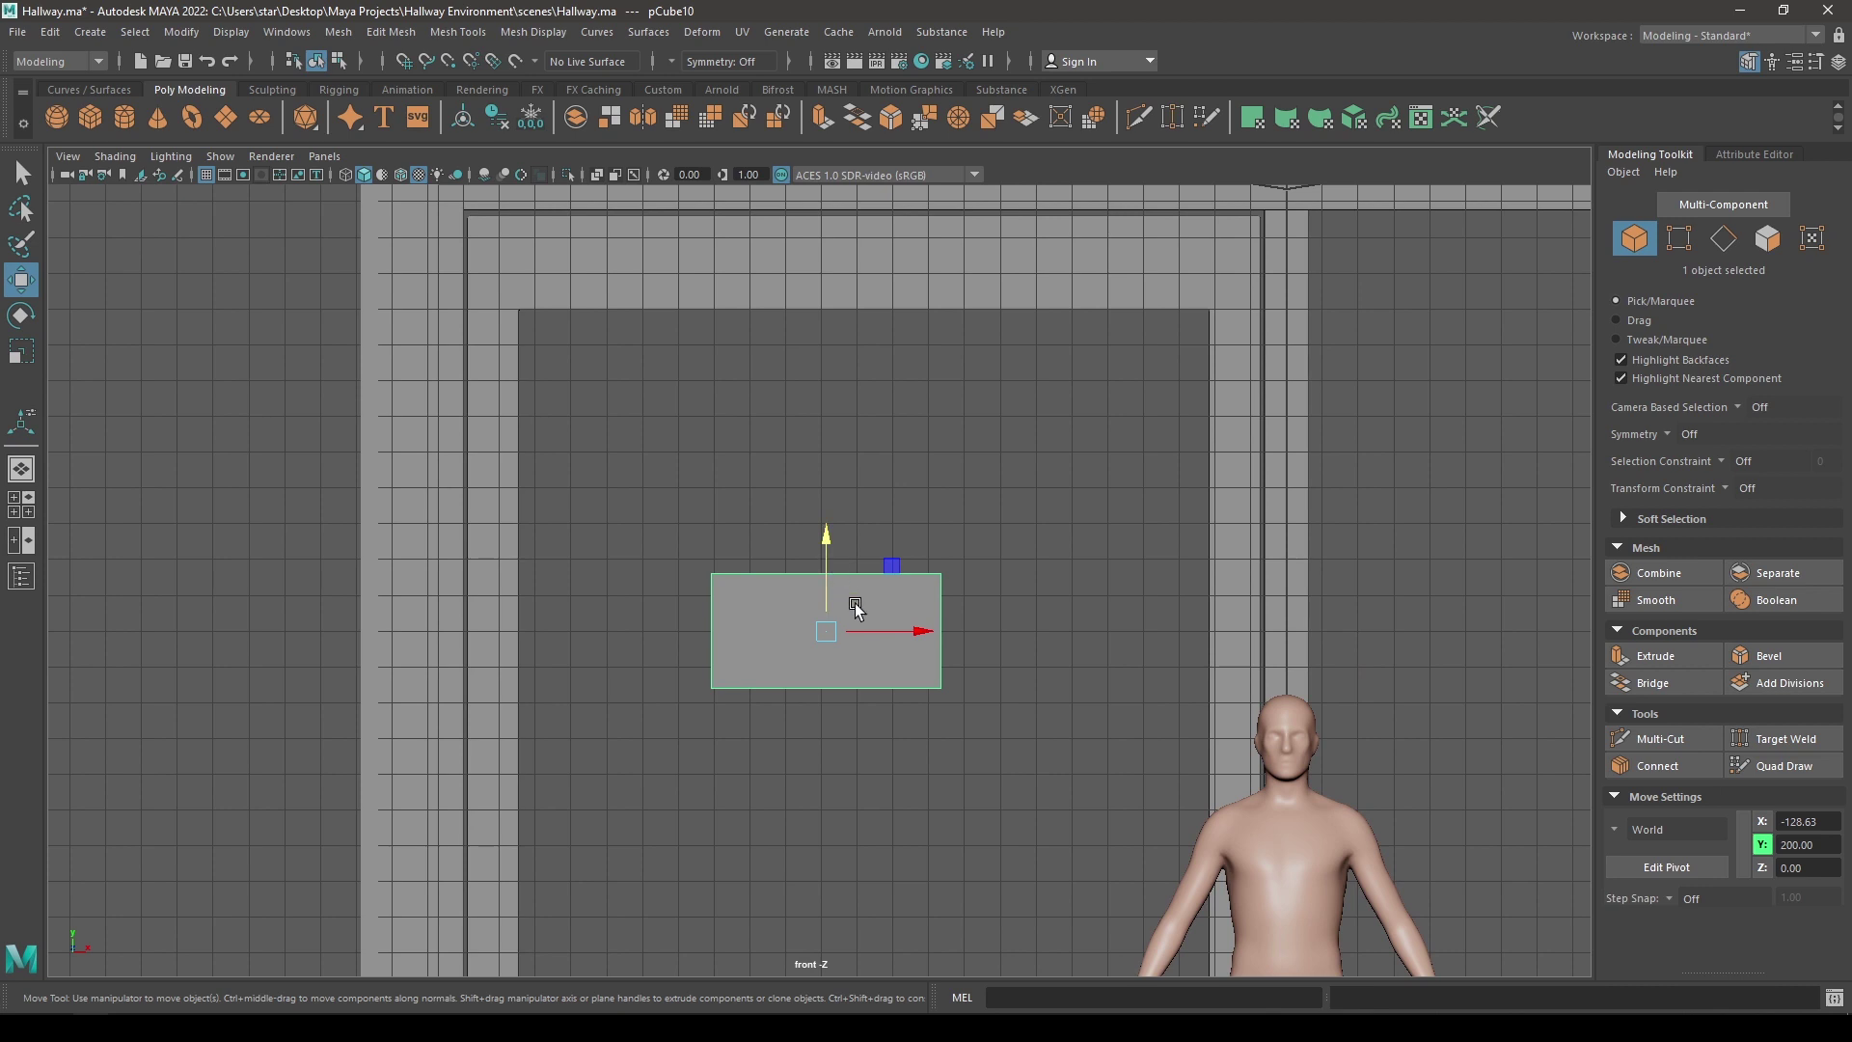
- Snap the cube's end vertices to the window opening's inner side edges, at about X -21.17 and X -214.98, to form a crossbar
right_drag(942, 576, 835, 492)
drag(869, 502, 1063, 777)
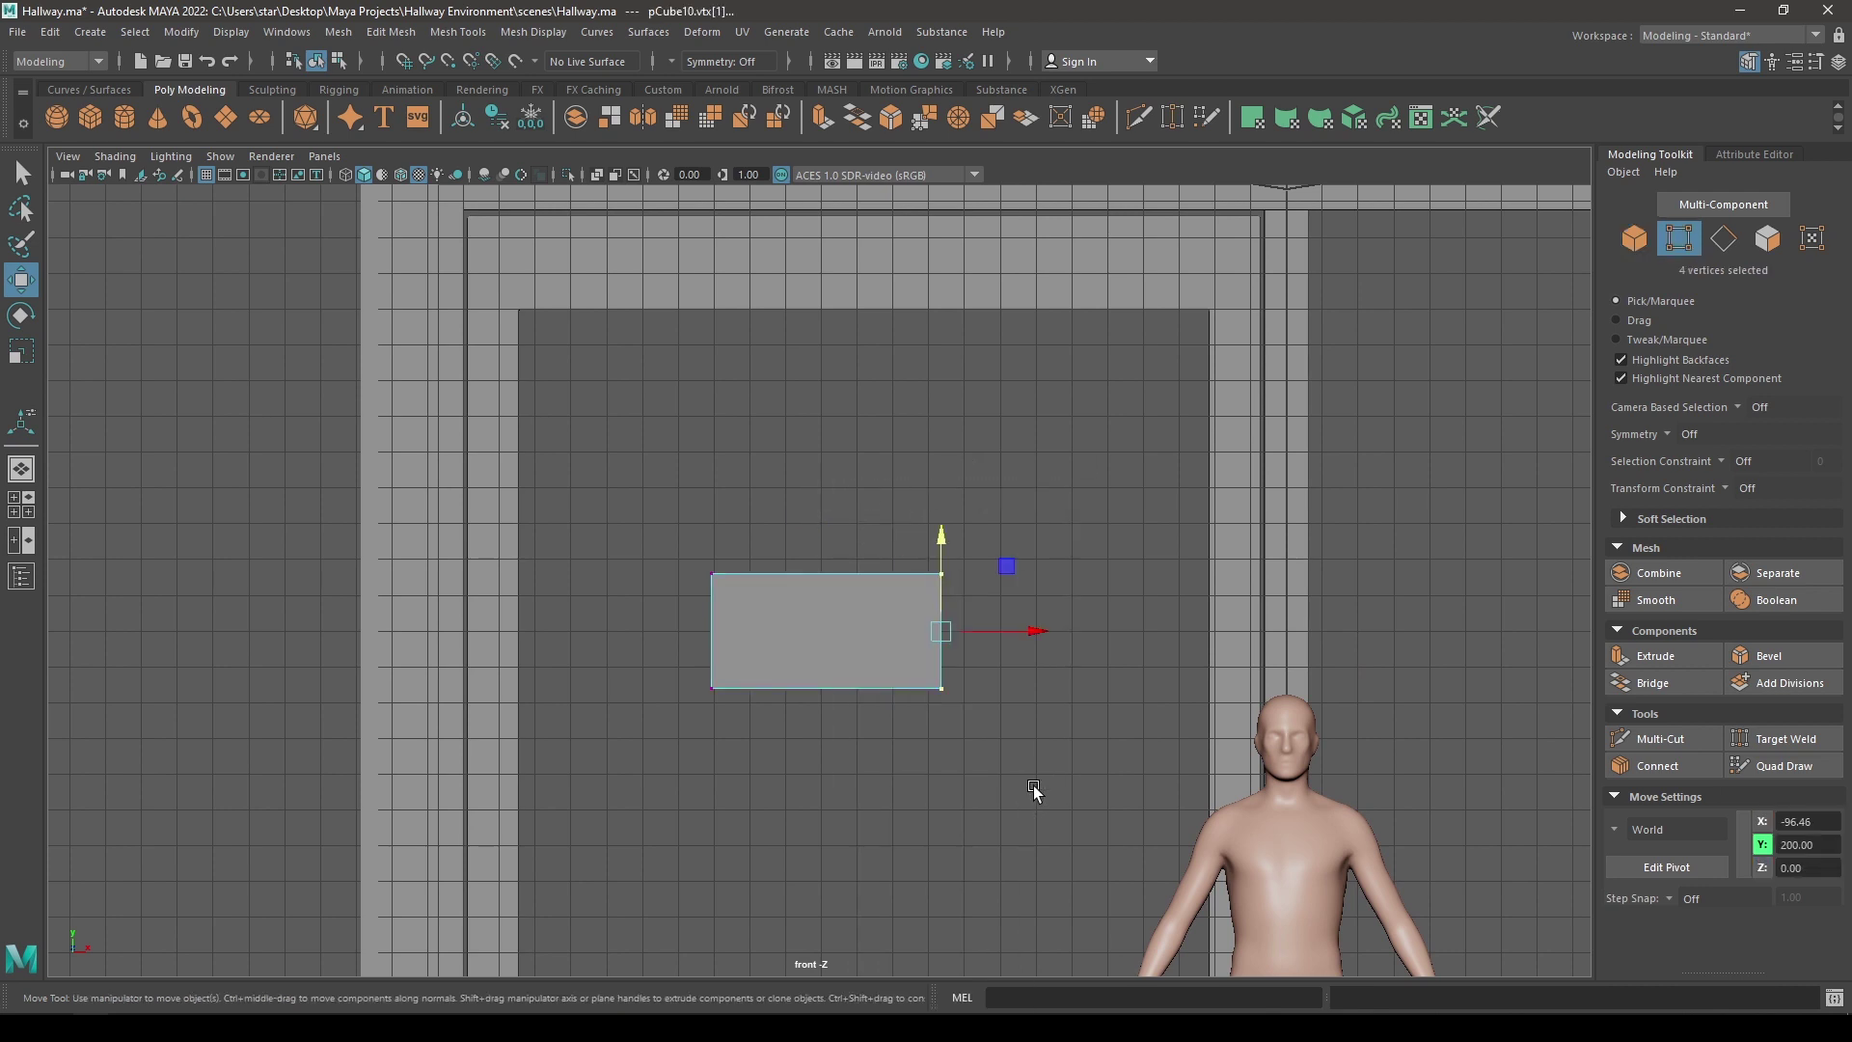
click(401, 181)
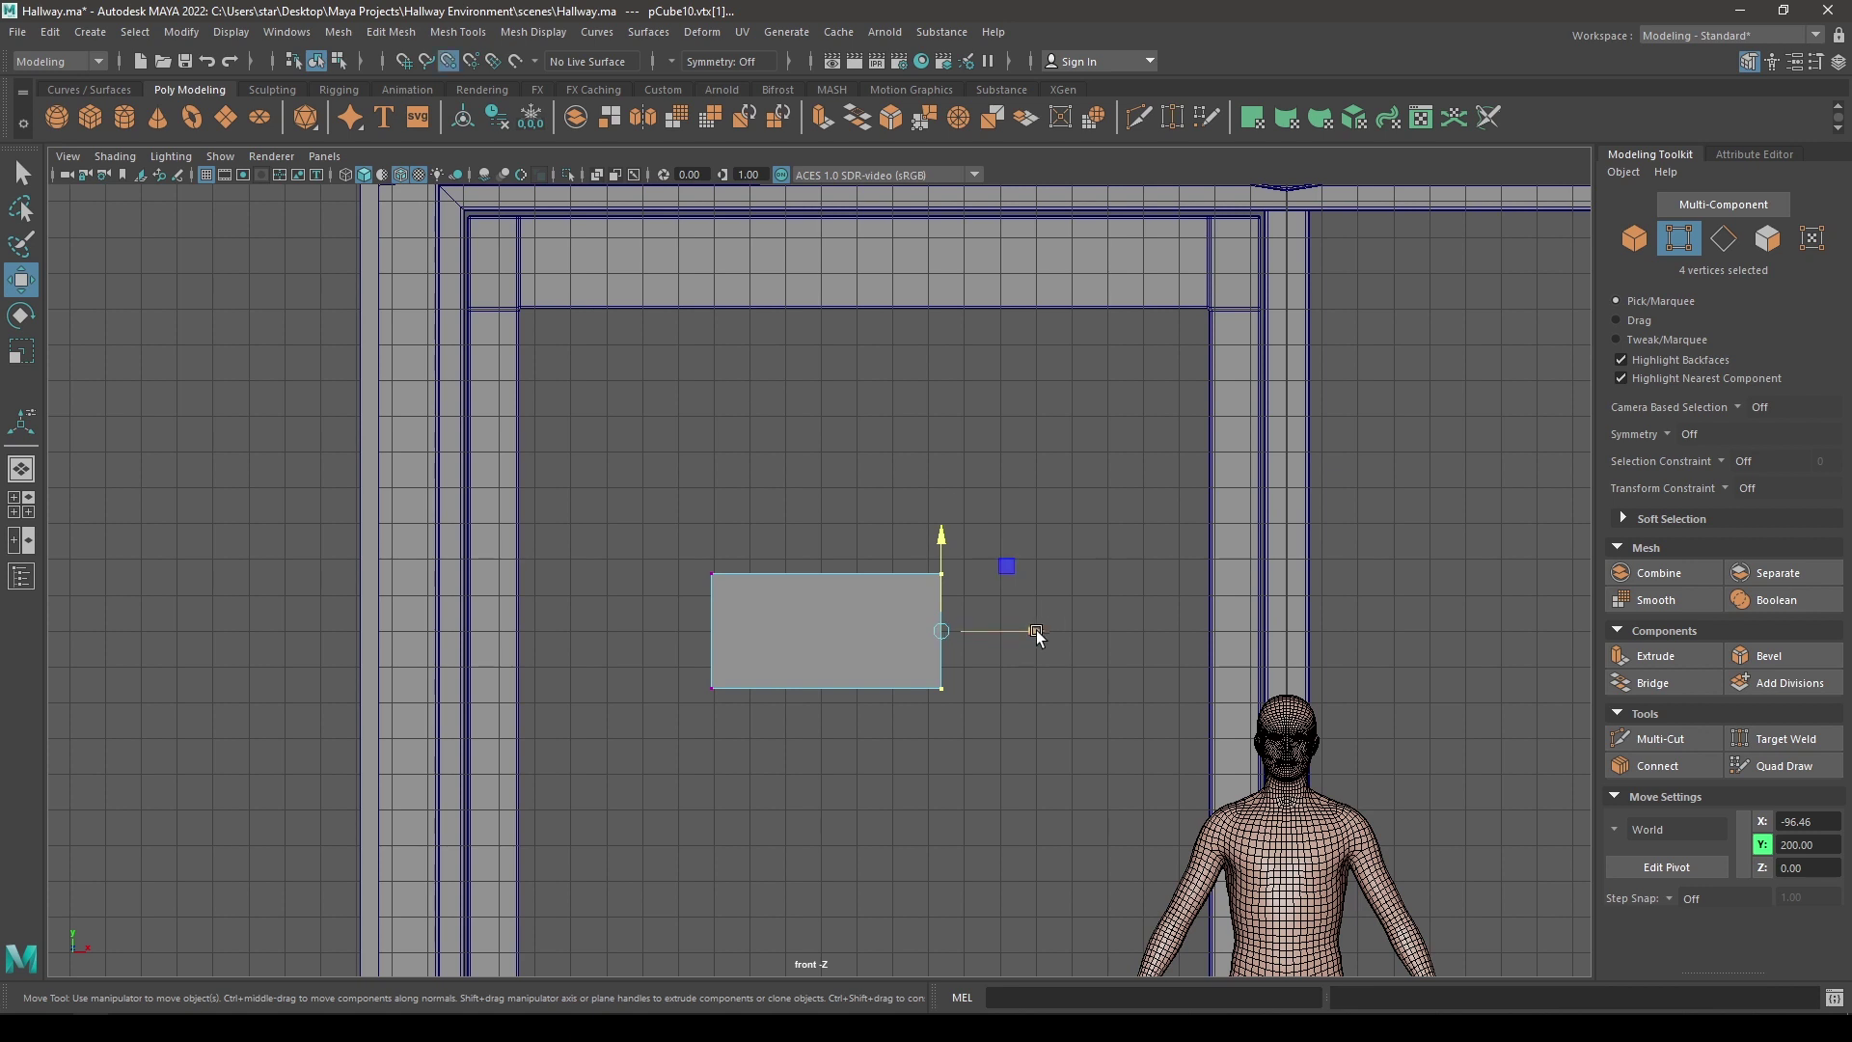
drag(1036, 631, 1211, 632)
drag(1376, 633, 1269, 633)
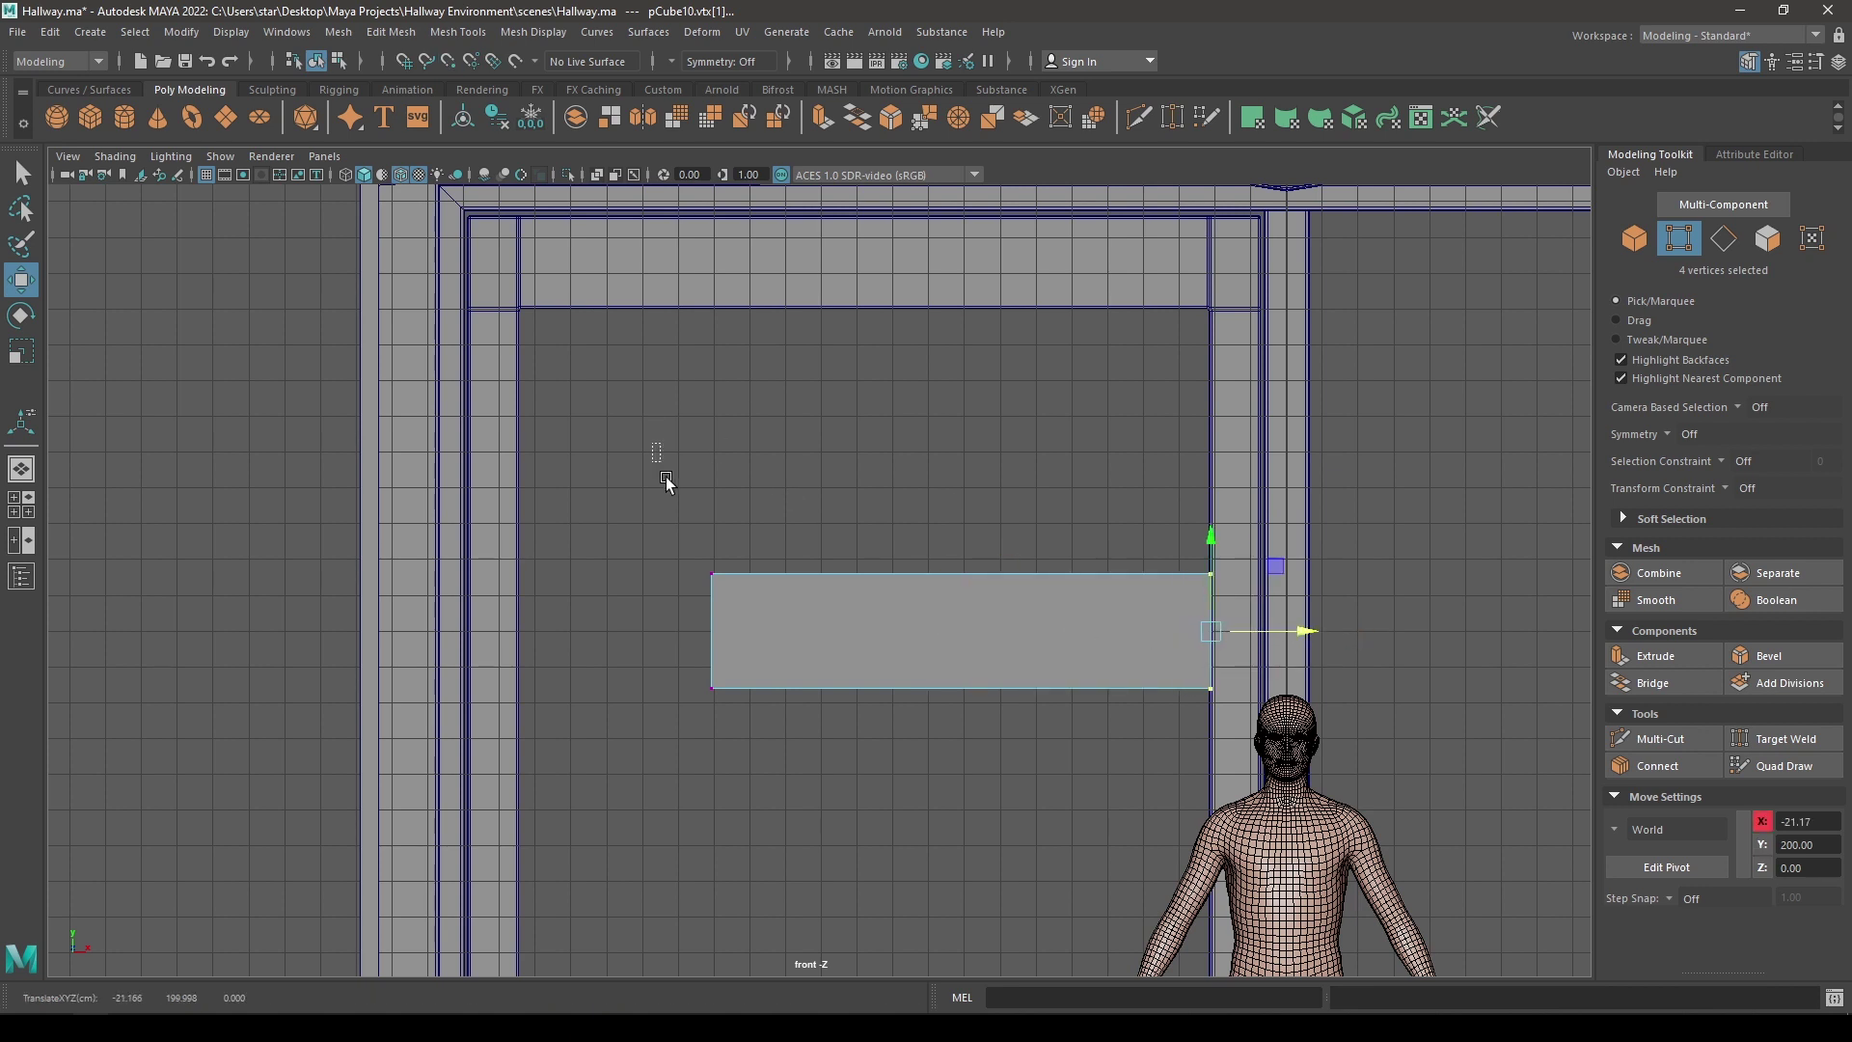
drag(665, 477, 762, 709)
drag(802, 633, 622, 634)
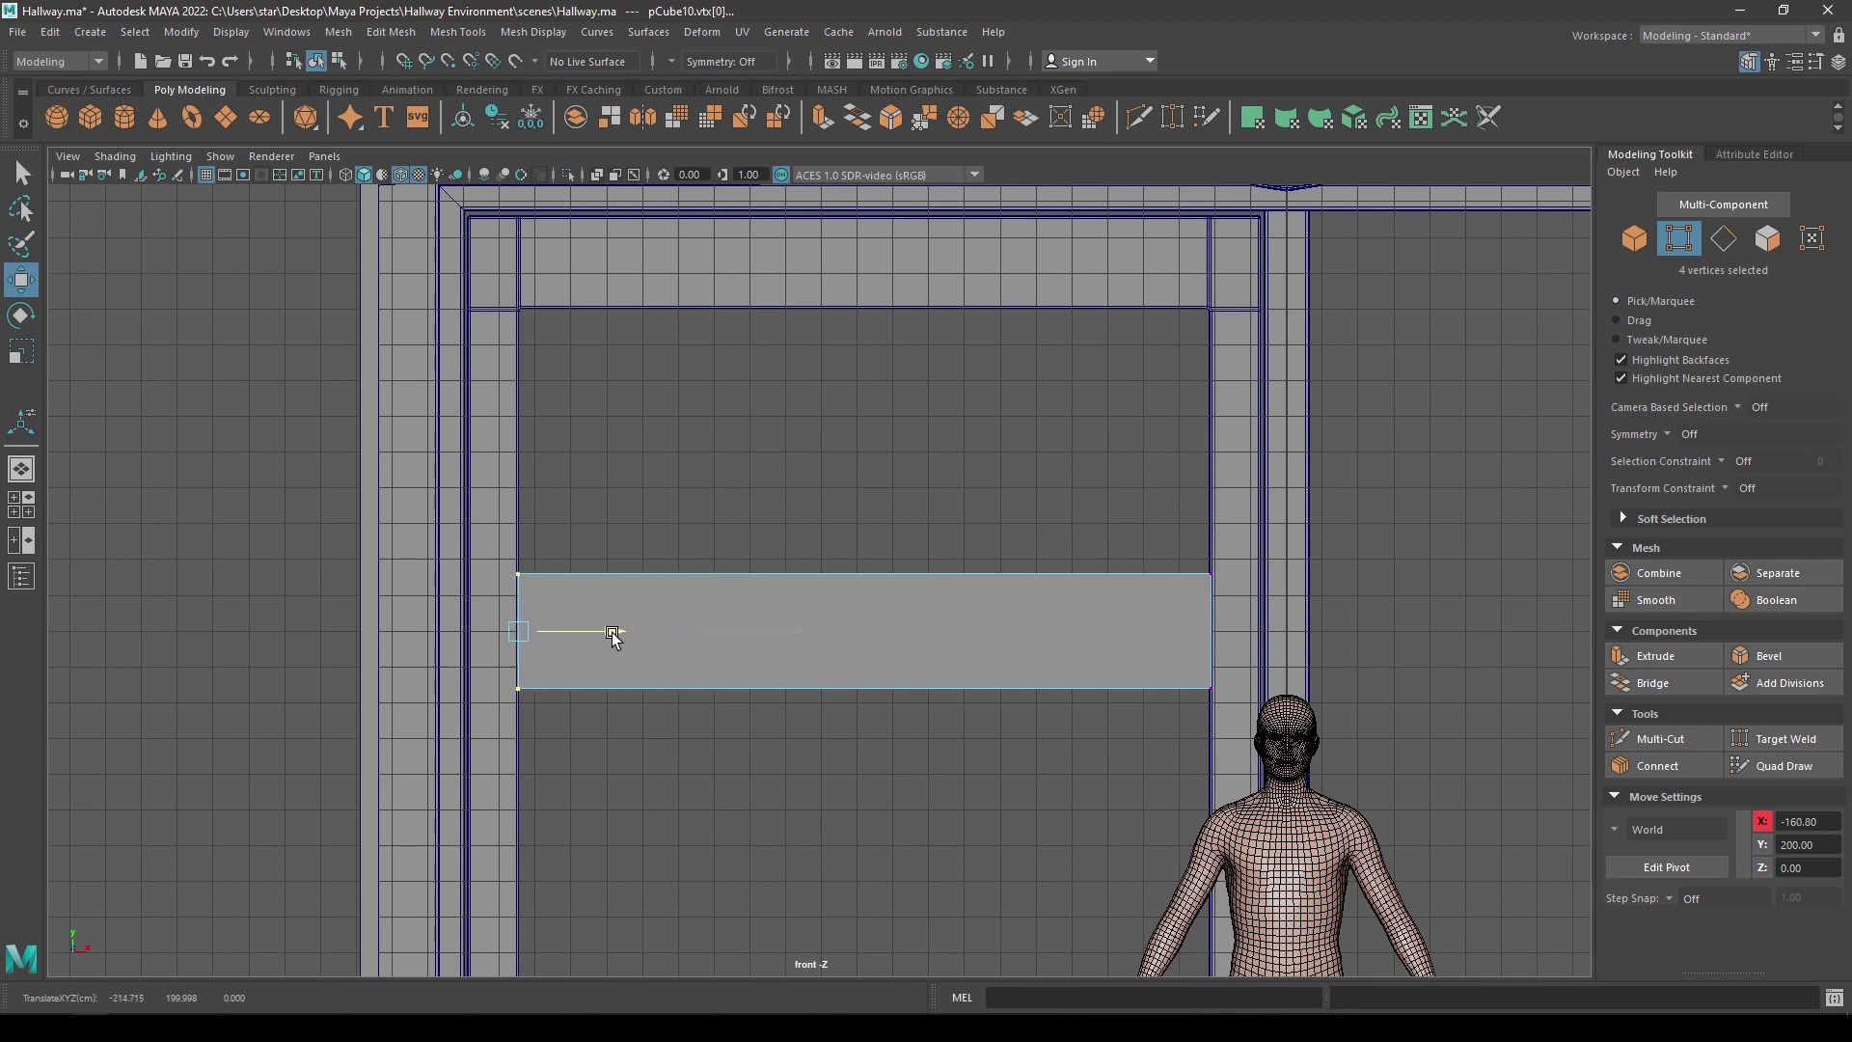
- Return the crossbar to object mode and move it along Z to about -407.40, close to the panel, in the perspective view
key(space)
drag(893, 501, 872, 372)
key(f)
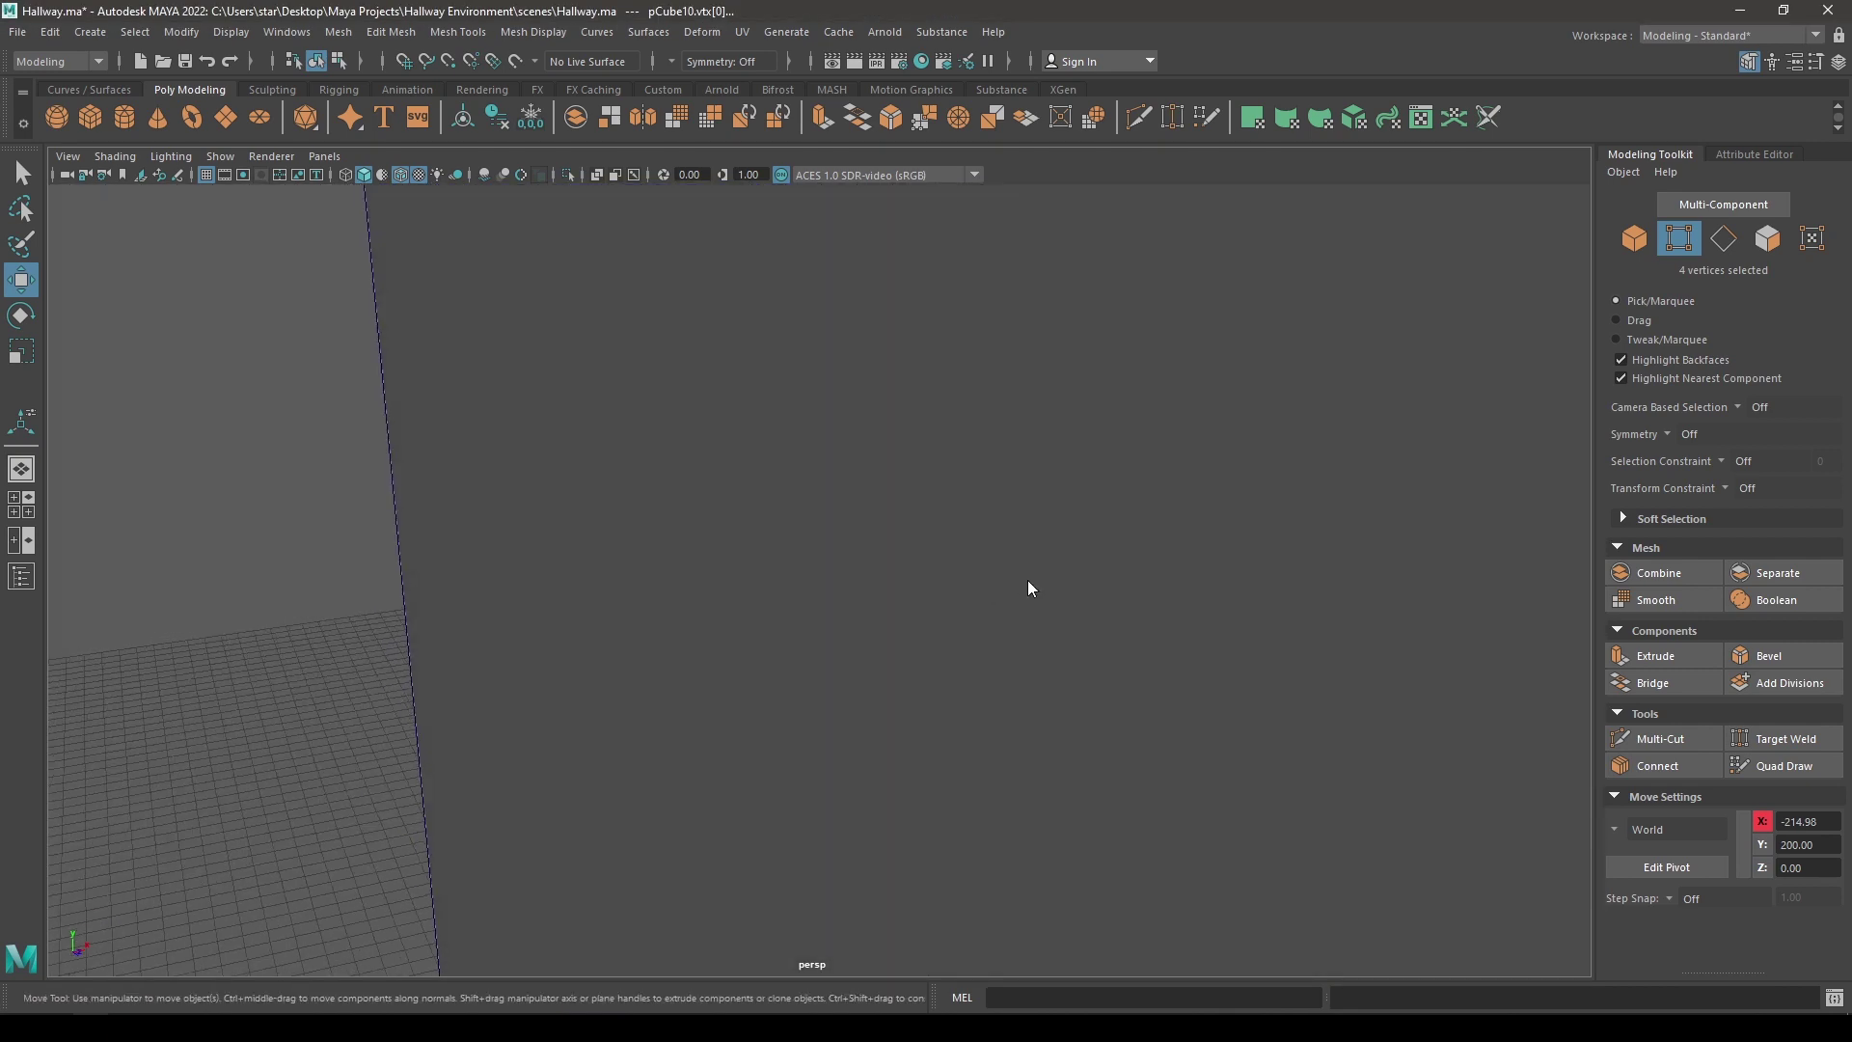
right_drag(1027, 581, 1254, 405)
alt+drag(1254, 405, 1308, 492)
scroll(1306, 414, down, 3)
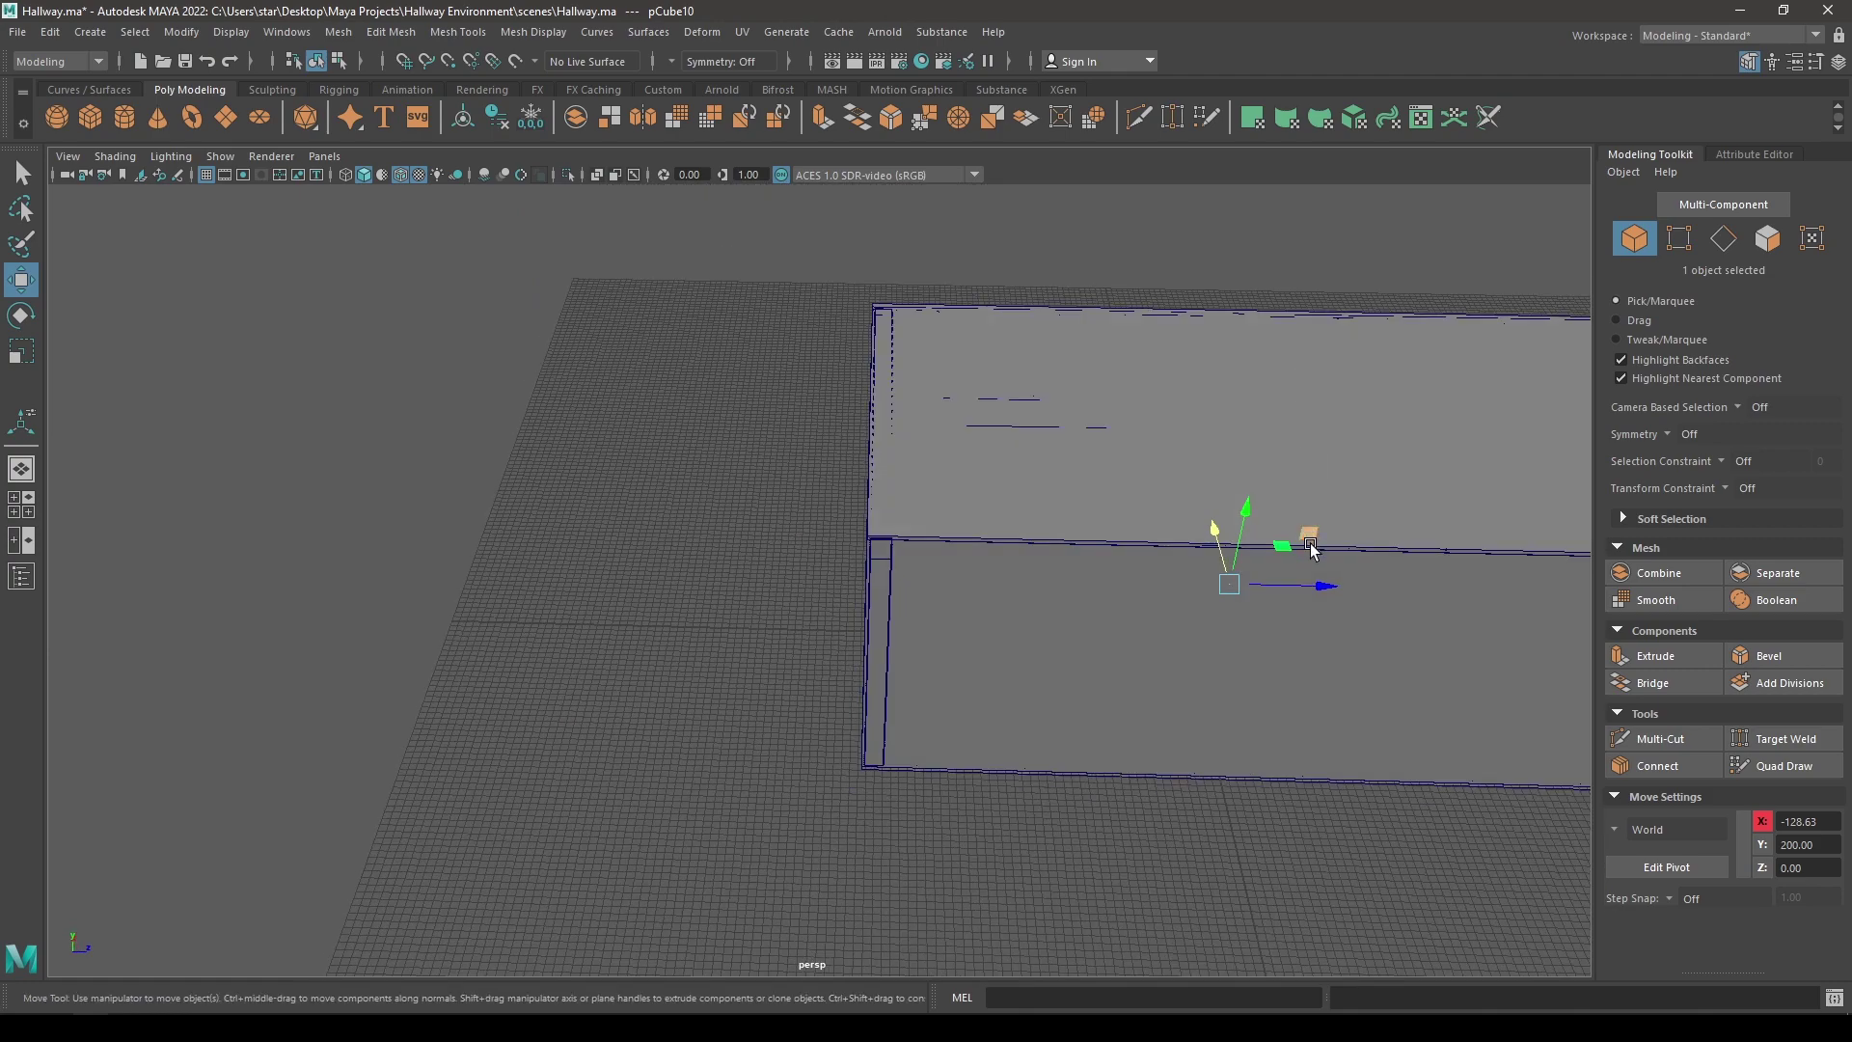
drag(1321, 585, 1316, 583)
key(f)
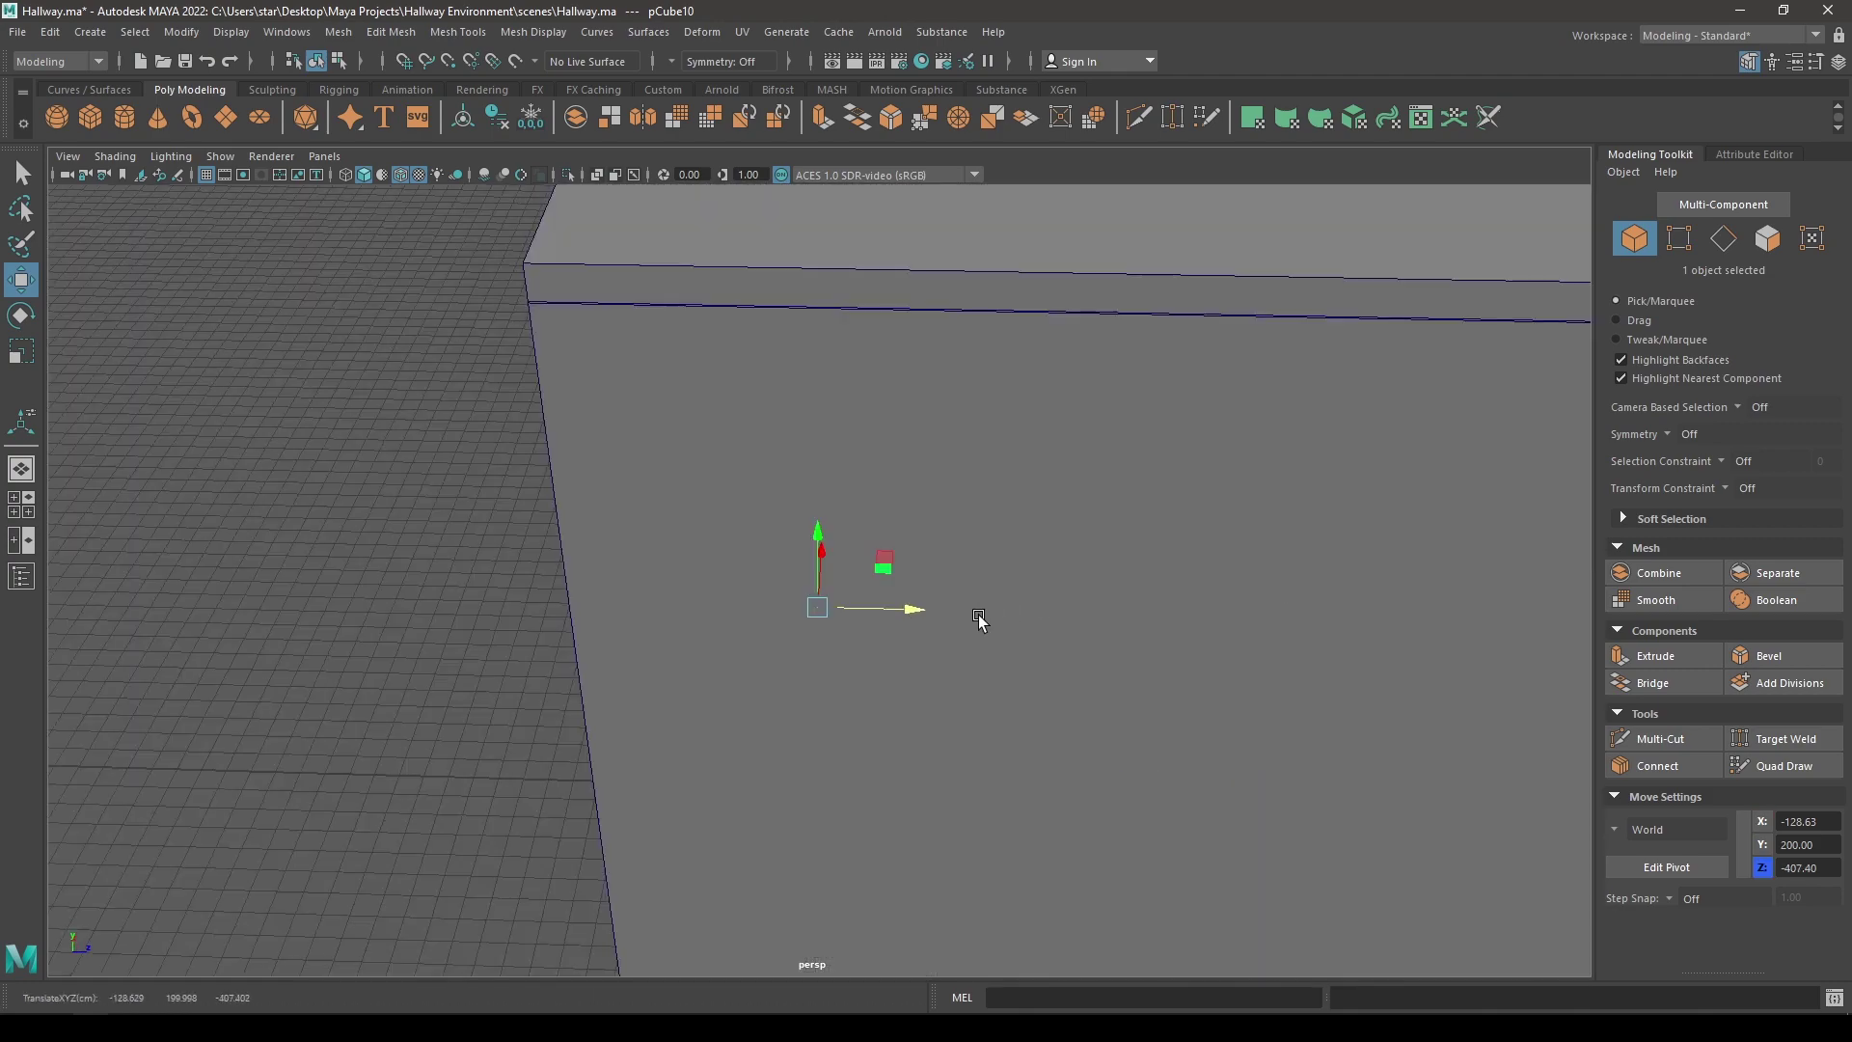
- Thicken the crossbar along Z and position it within the panel's depth at about Z -420.32
alt+drag(810, 623, 854, 662)
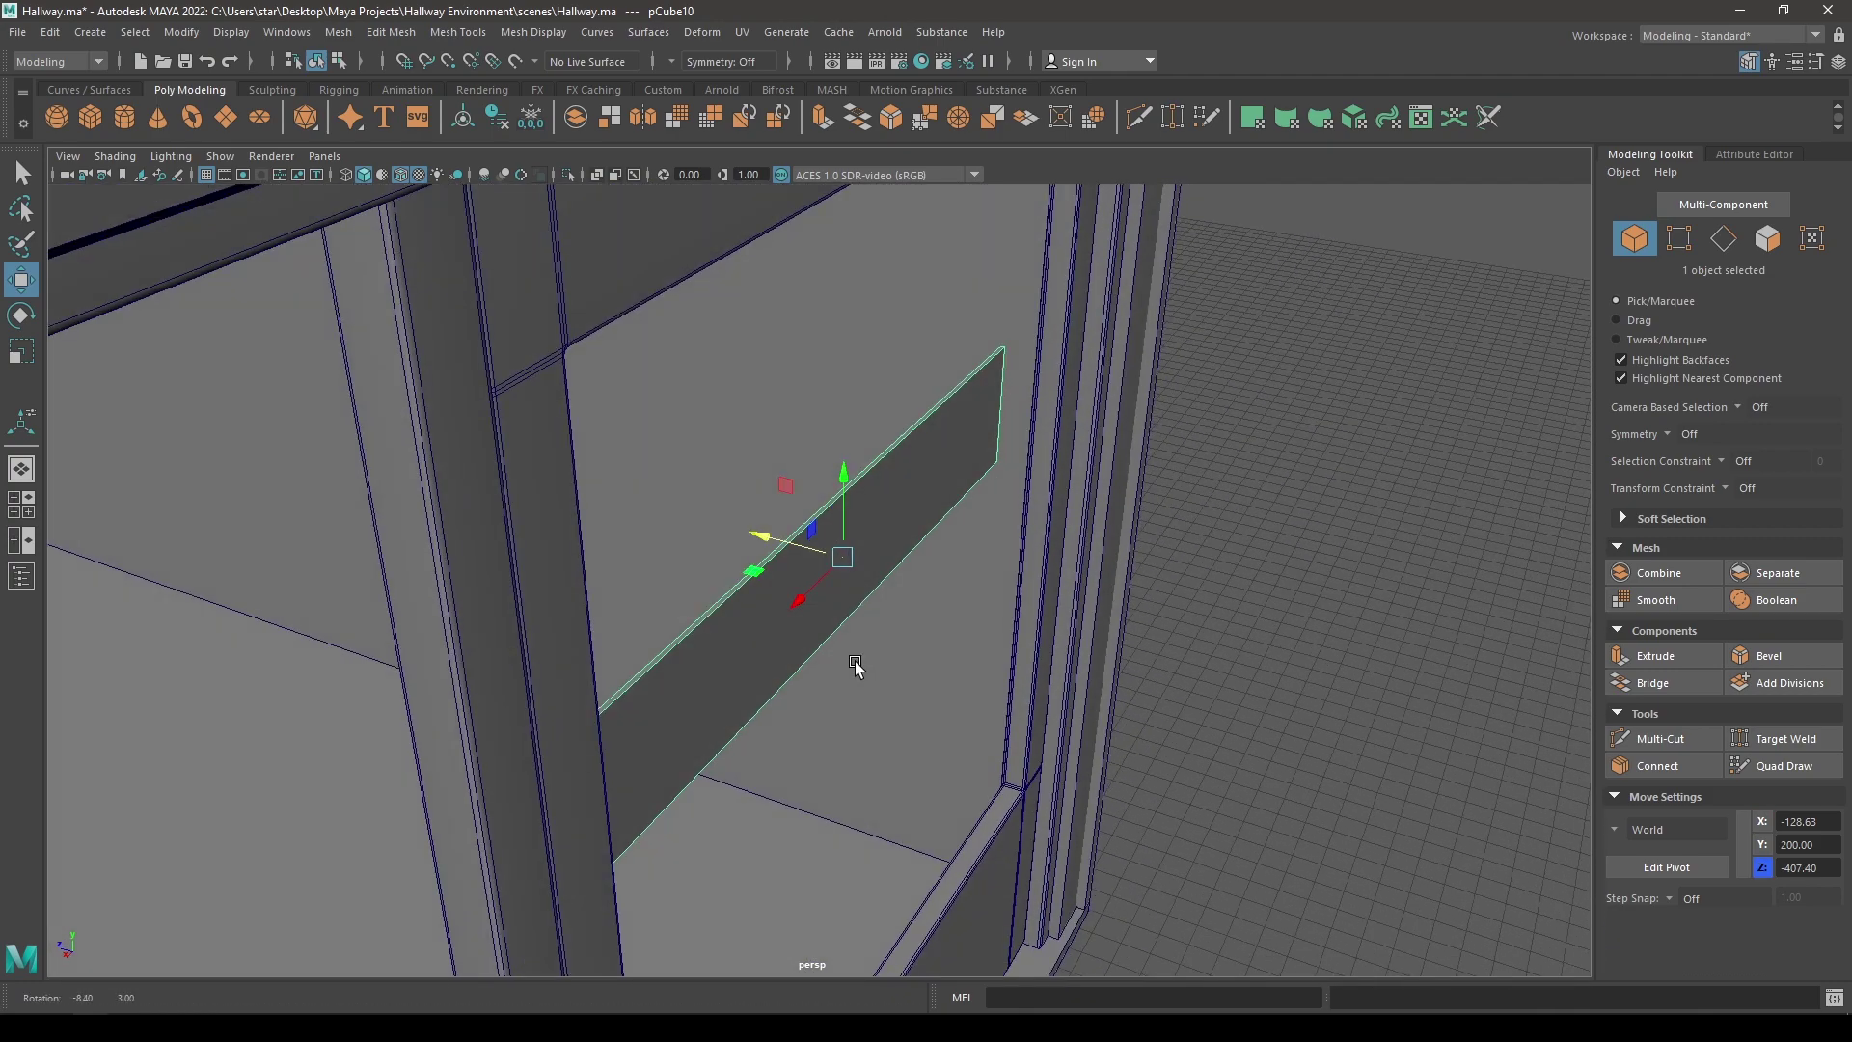
mouse_move(755, 529)
mouse_down()
mouse_move(806, 546)
mouse_move(733, 517)
mouse_up()
key(r)
key(w)
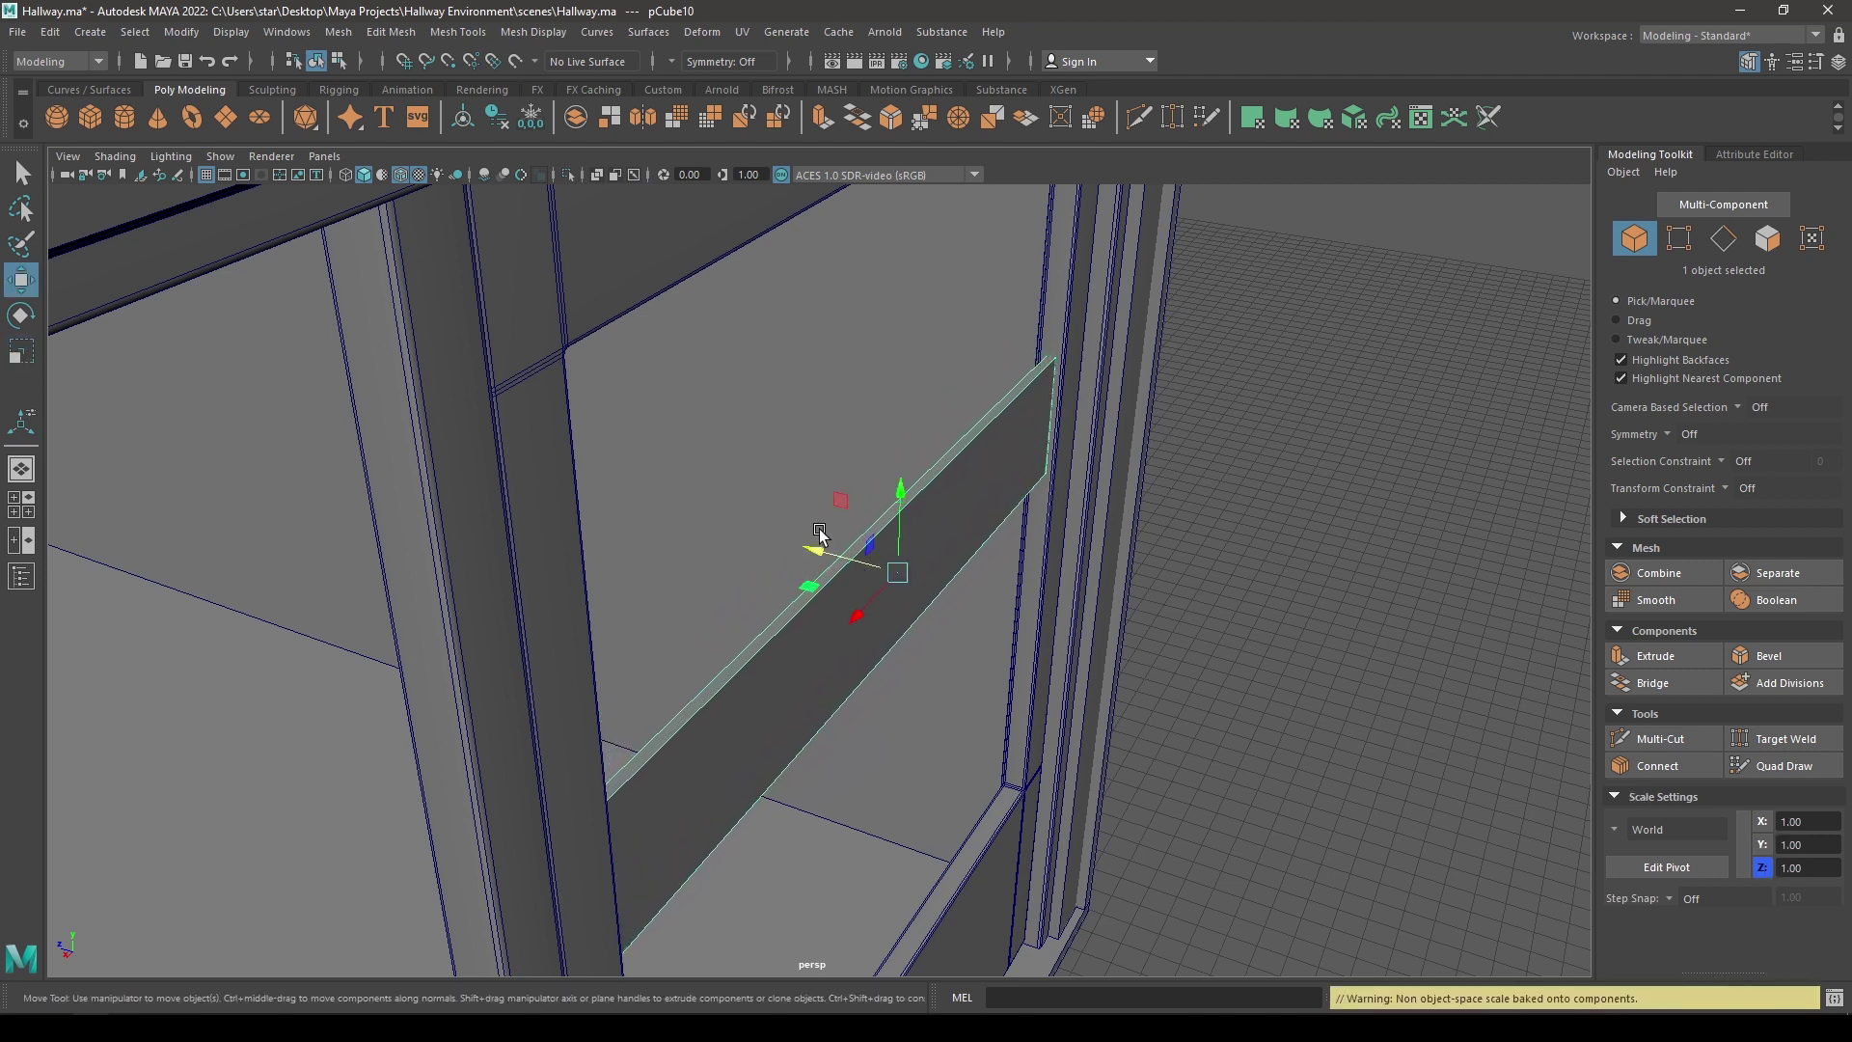
alt+drag(633, 607, 793, 518)
scroll(804, 547, up, 1)
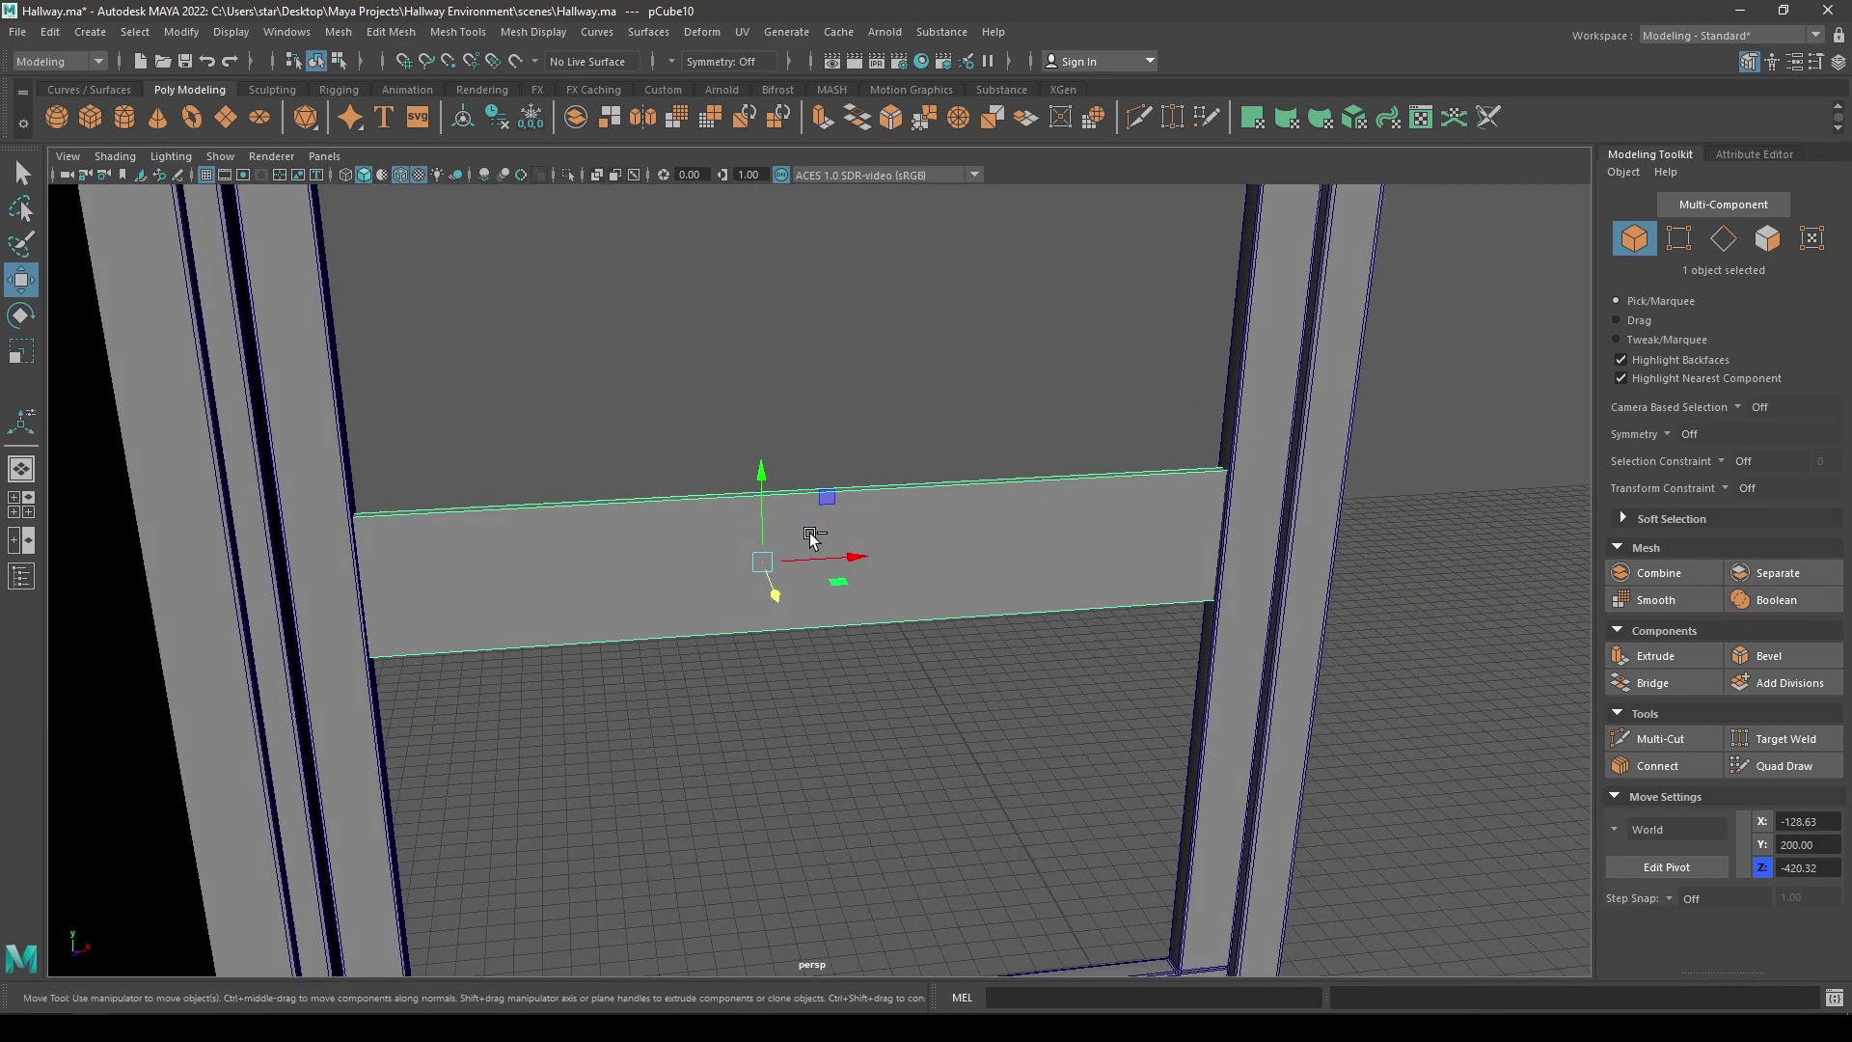
- Save the scene, then extrude the crossbar's front face with an inward offset of about 3
key(ctrl+s)
right_drag(573, 491, 573, 546)
click(586, 576)
key(ctrl+e)
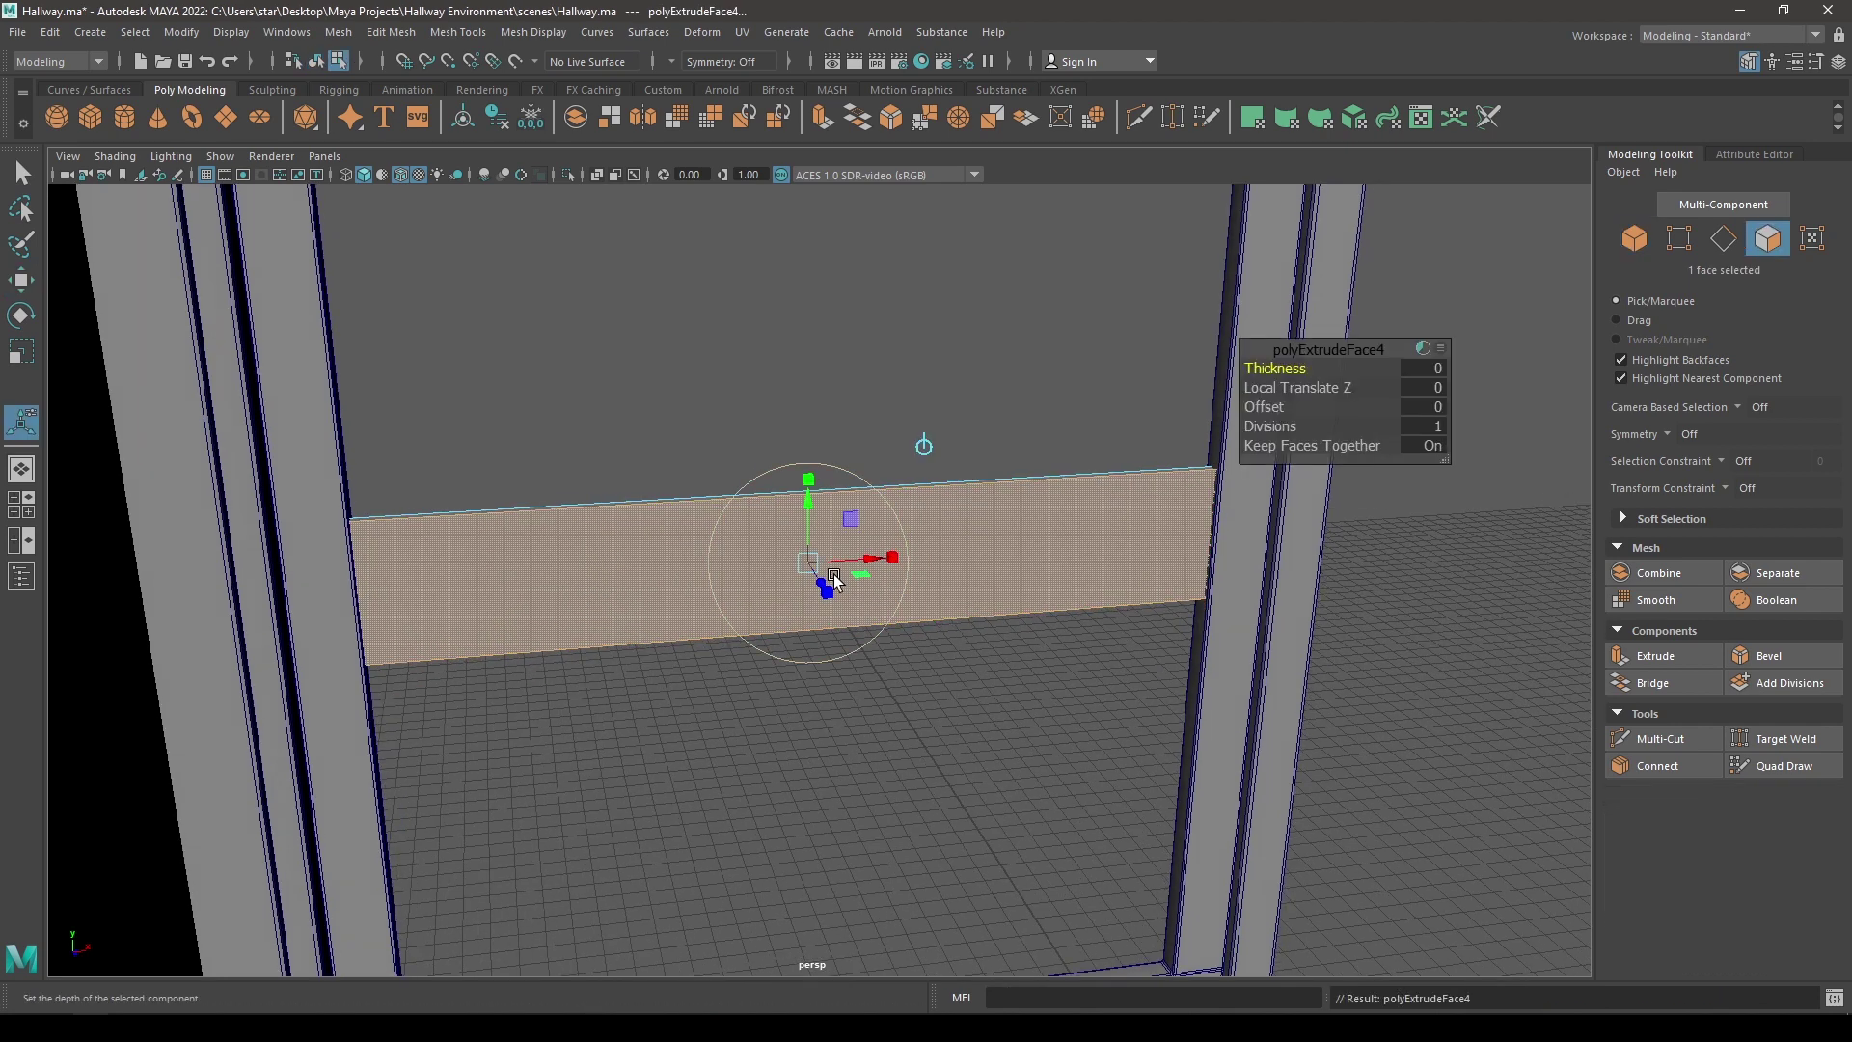
drag(1279, 406, 1494, 417)
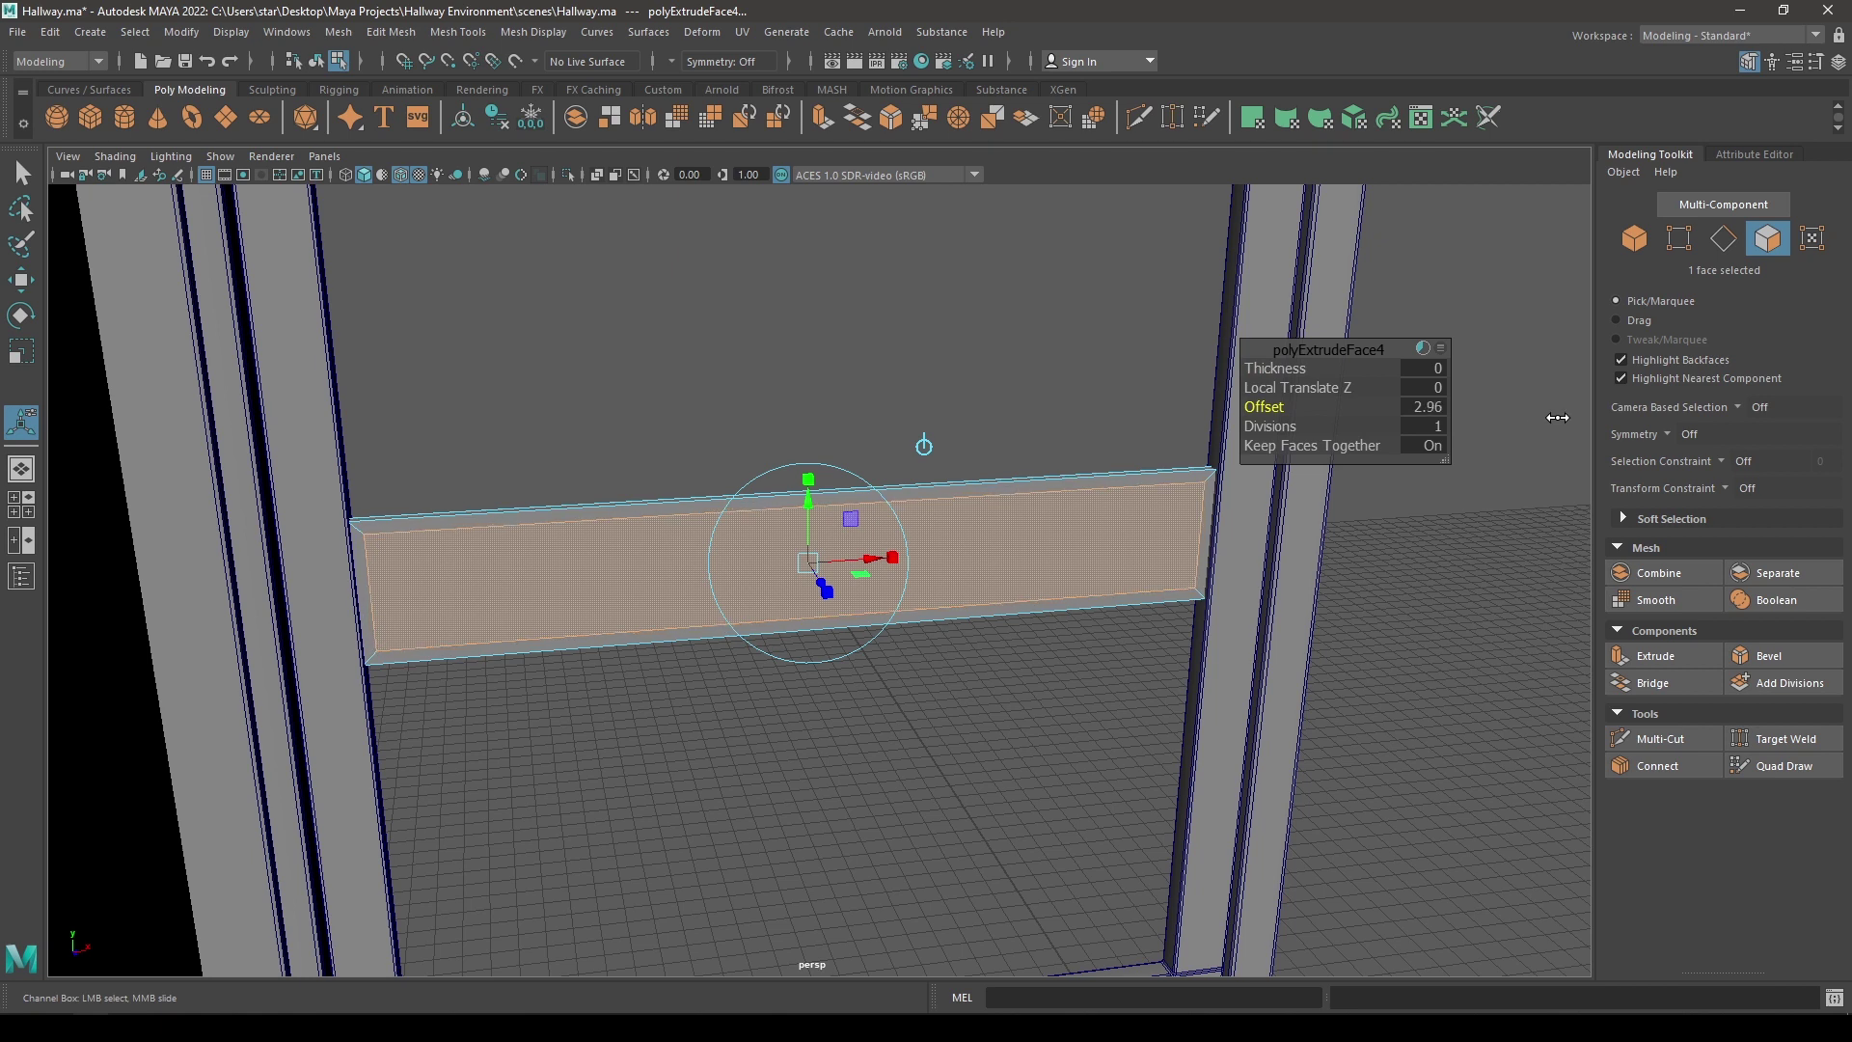
click(1431, 409)
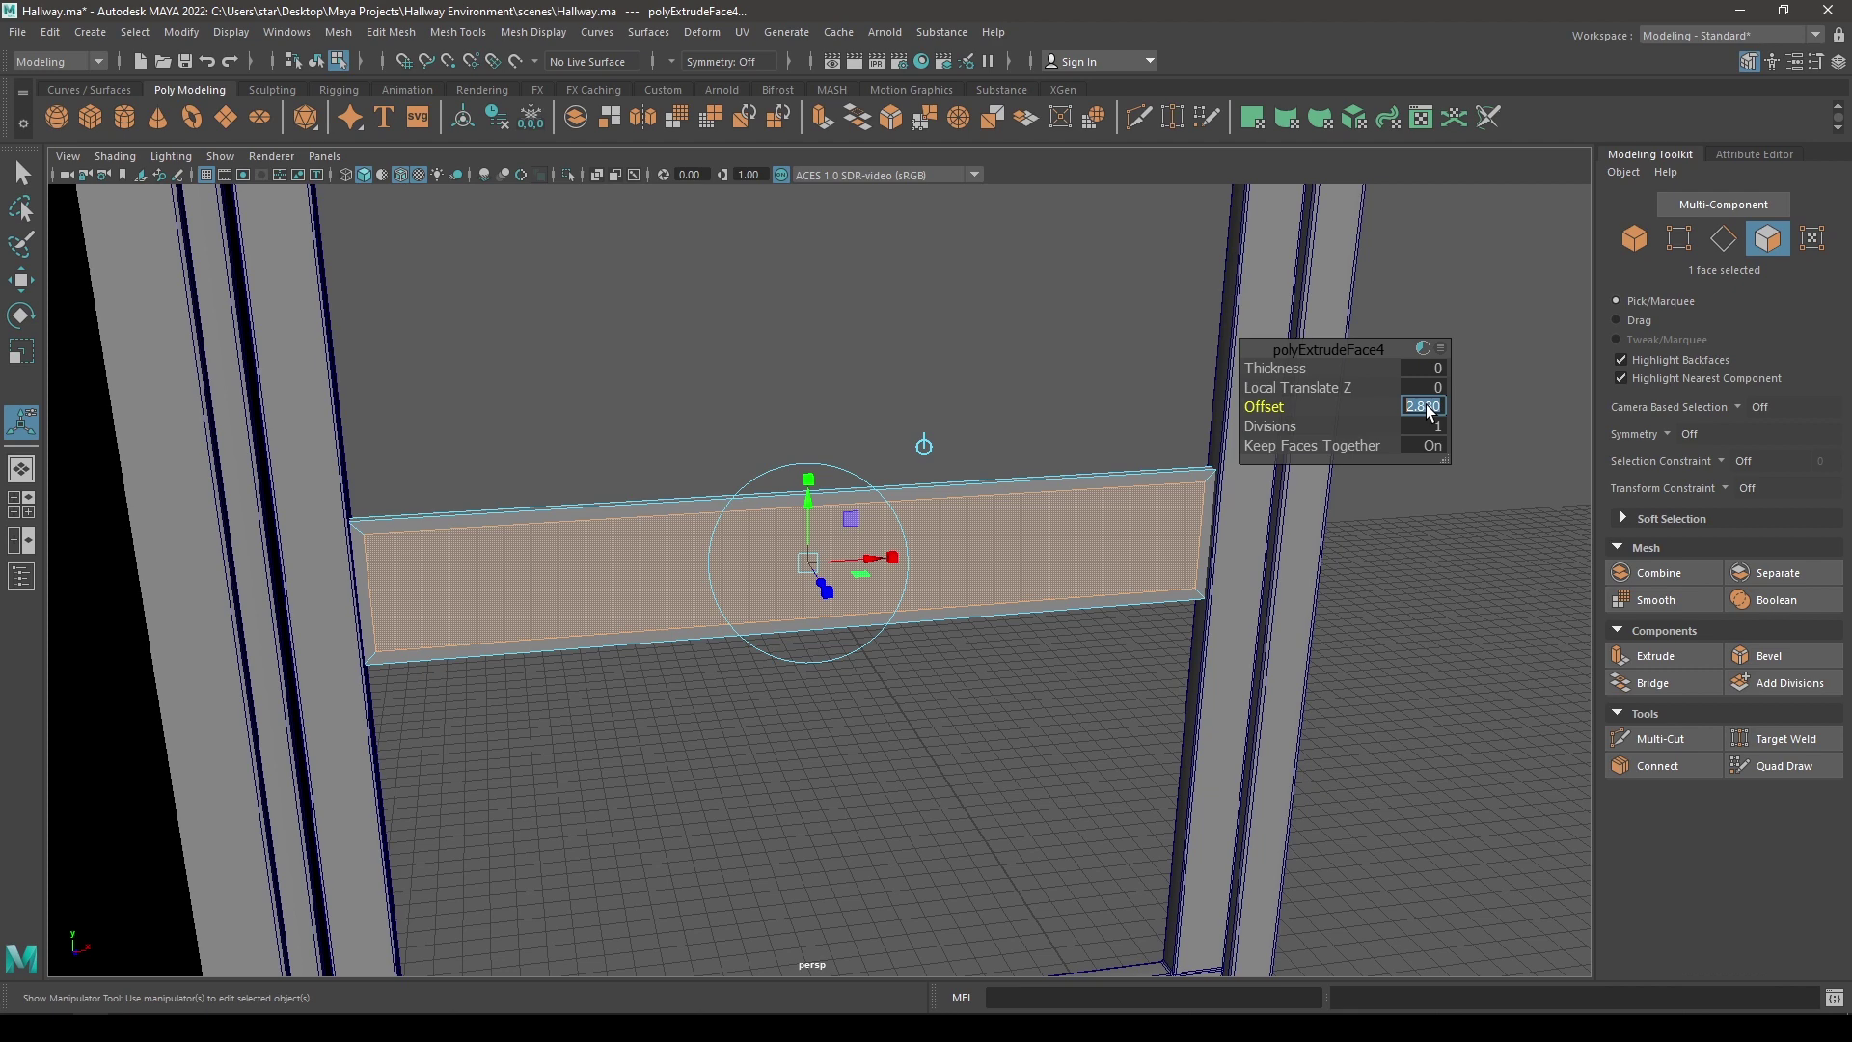
click(1320, 349)
- Extrude the crossbar's inset face again and recess it along Z to about -420.48, then return to object mode and save
key(w)
alt+drag(782, 671, 819, 585)
scroll(873, 813, down, 3)
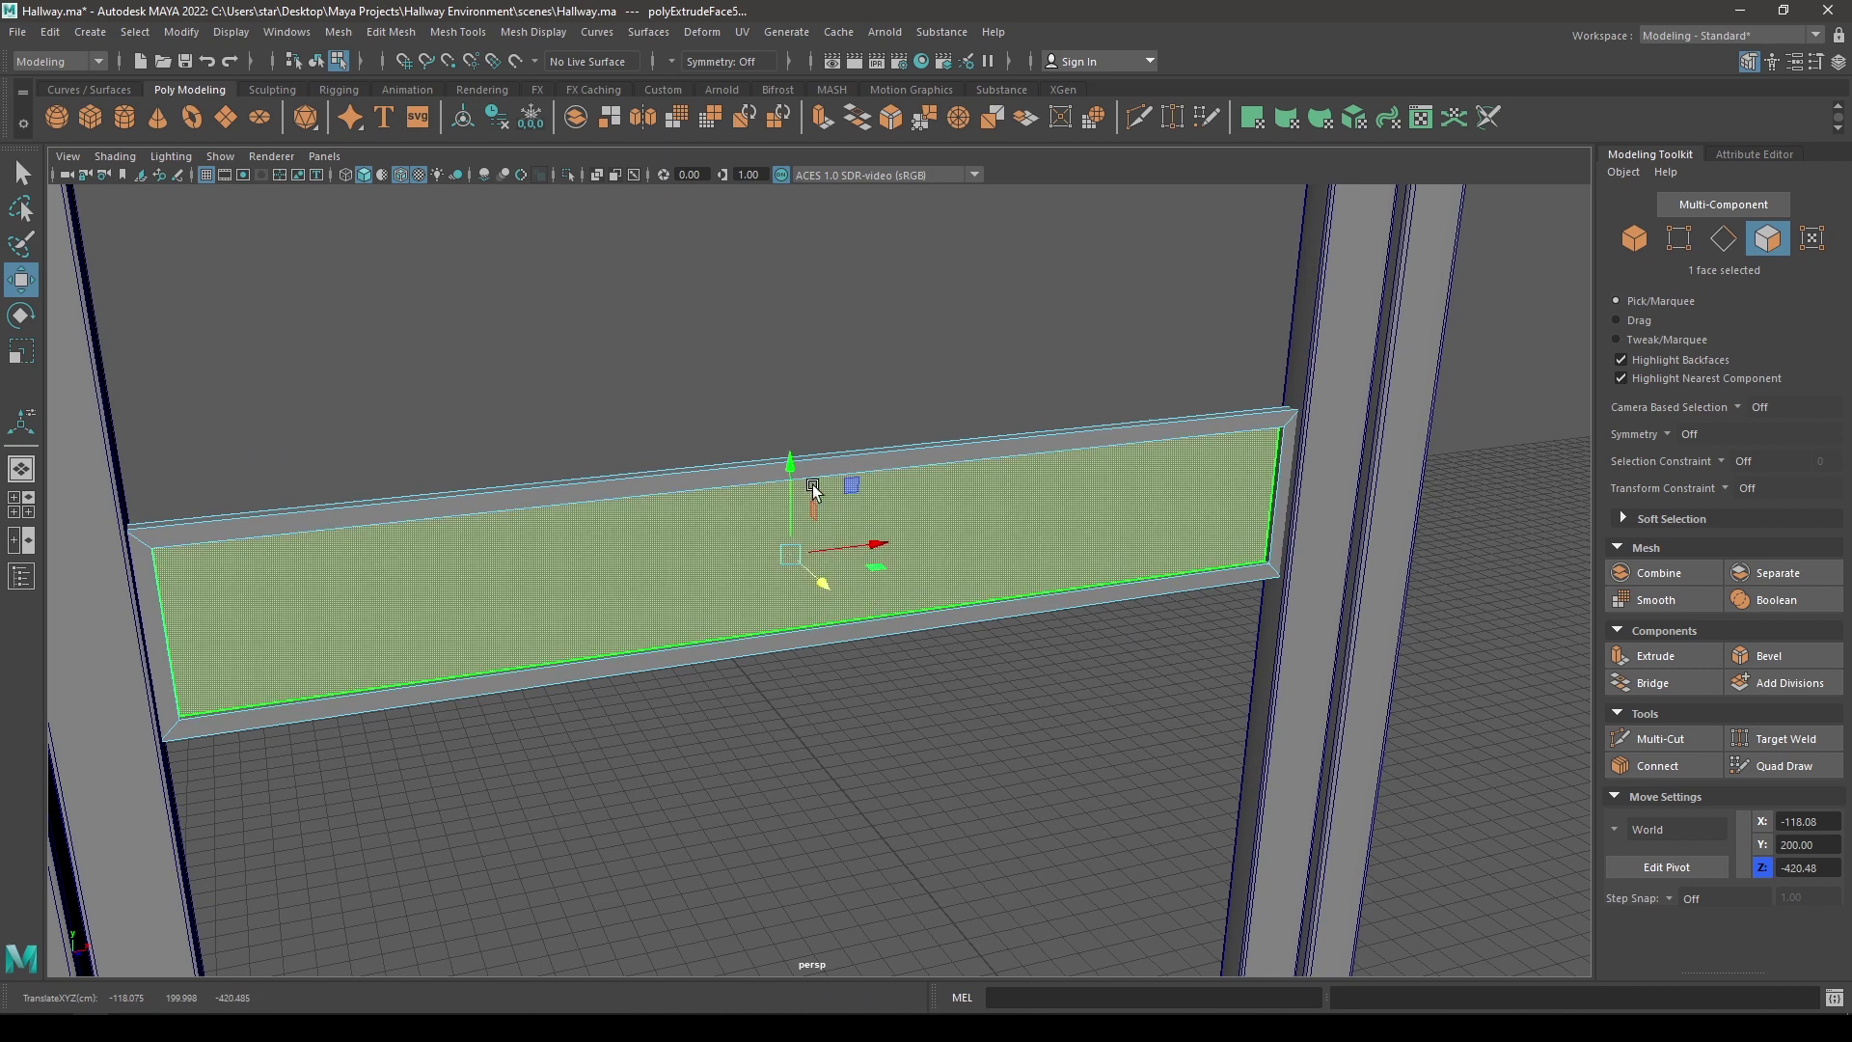
right_drag(711, 360, 797, 317)
click(838, 424)
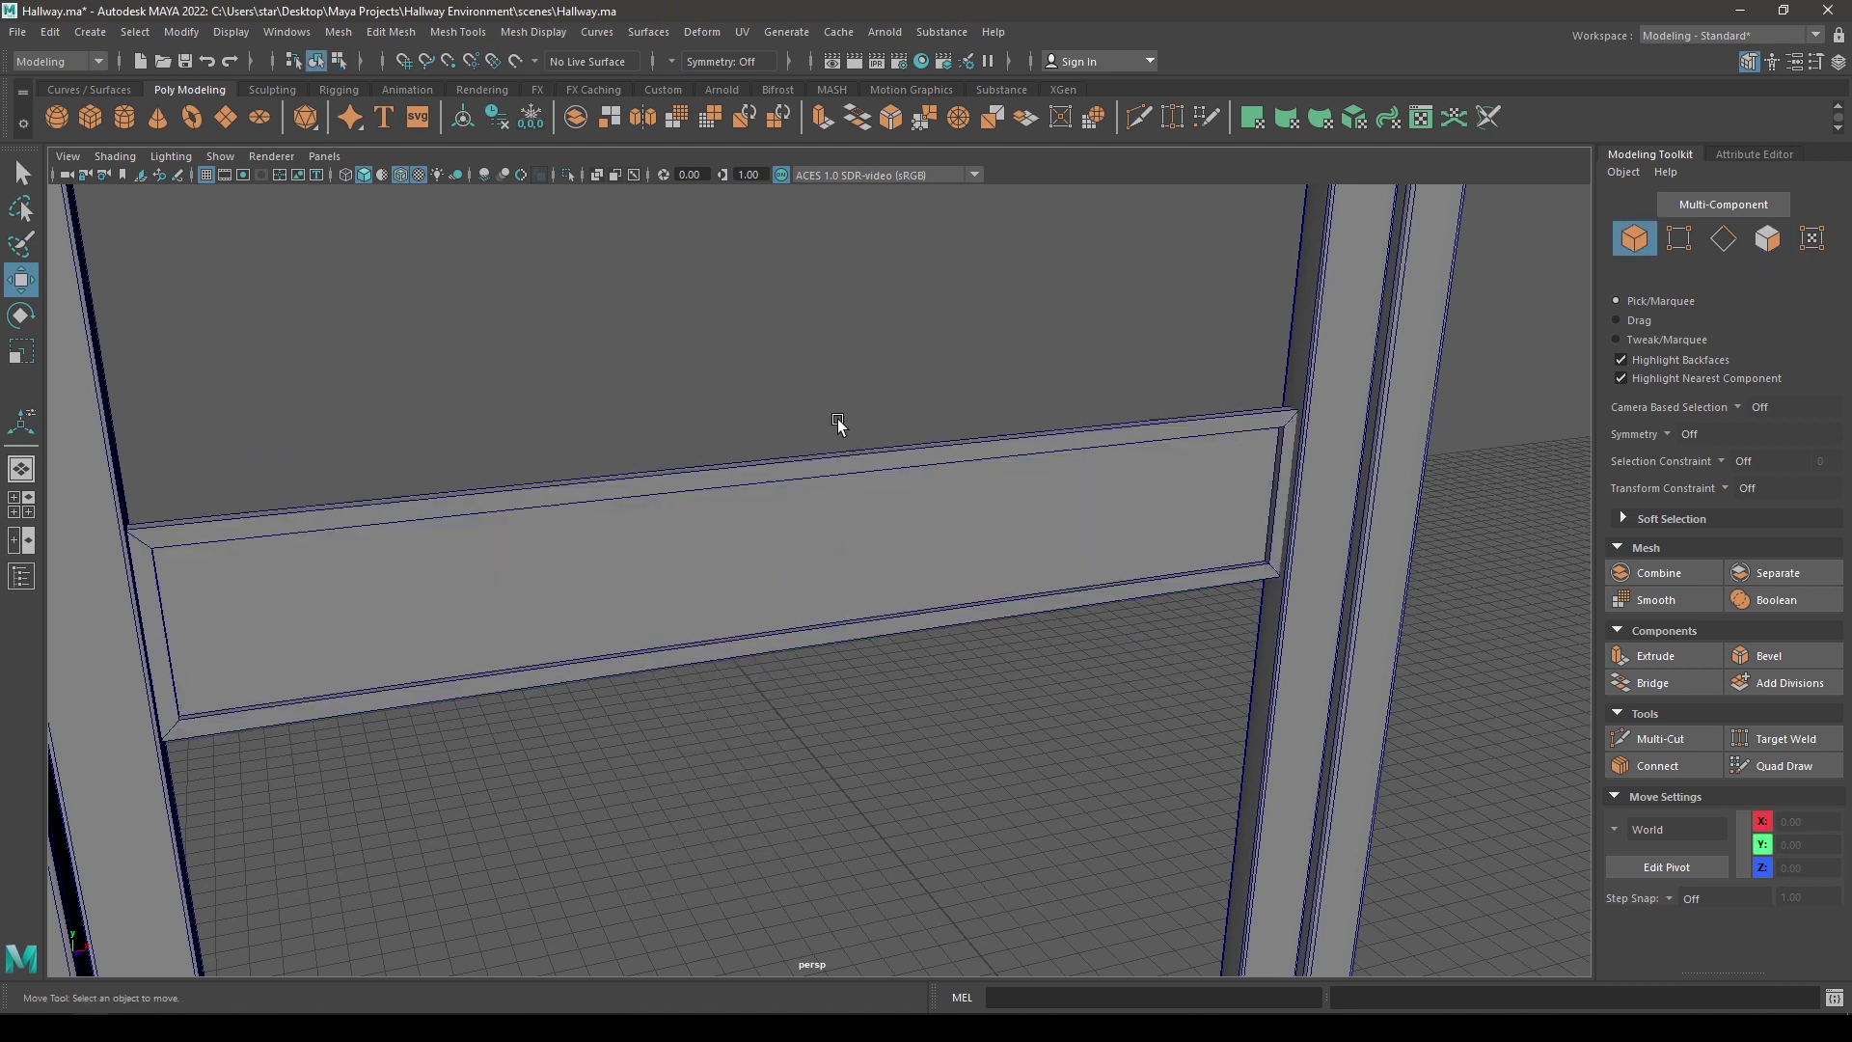
alt+drag(837, 425, 745, 429)
key(ctrl+s)
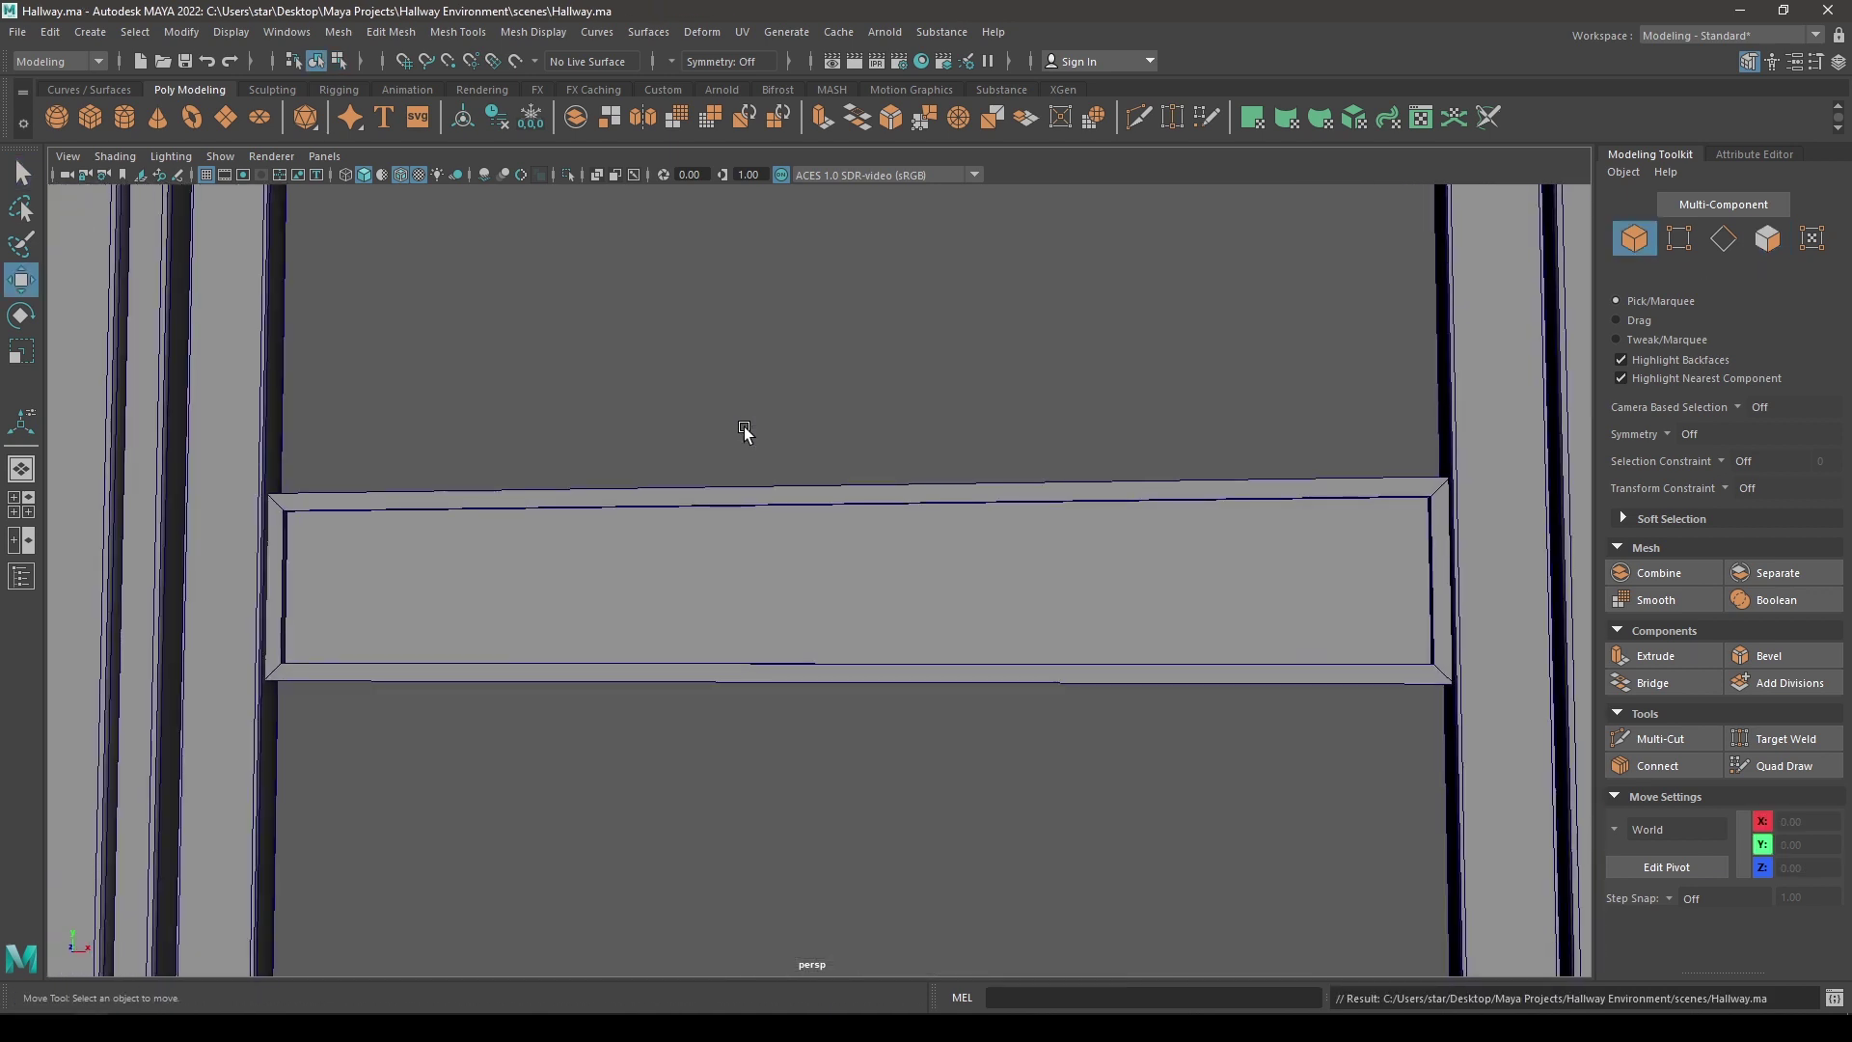
- Select the edge loop around the crossbar's recess and bevel it
click(425, 494)
alt+drag(434, 503, 476, 373)
right_drag(473, 369, 470, 323)
click(483, 330)
double_click(483, 329)
alt+drag(455, 405, 461, 371)
shift+right_drag(483, 347, 564, 350)
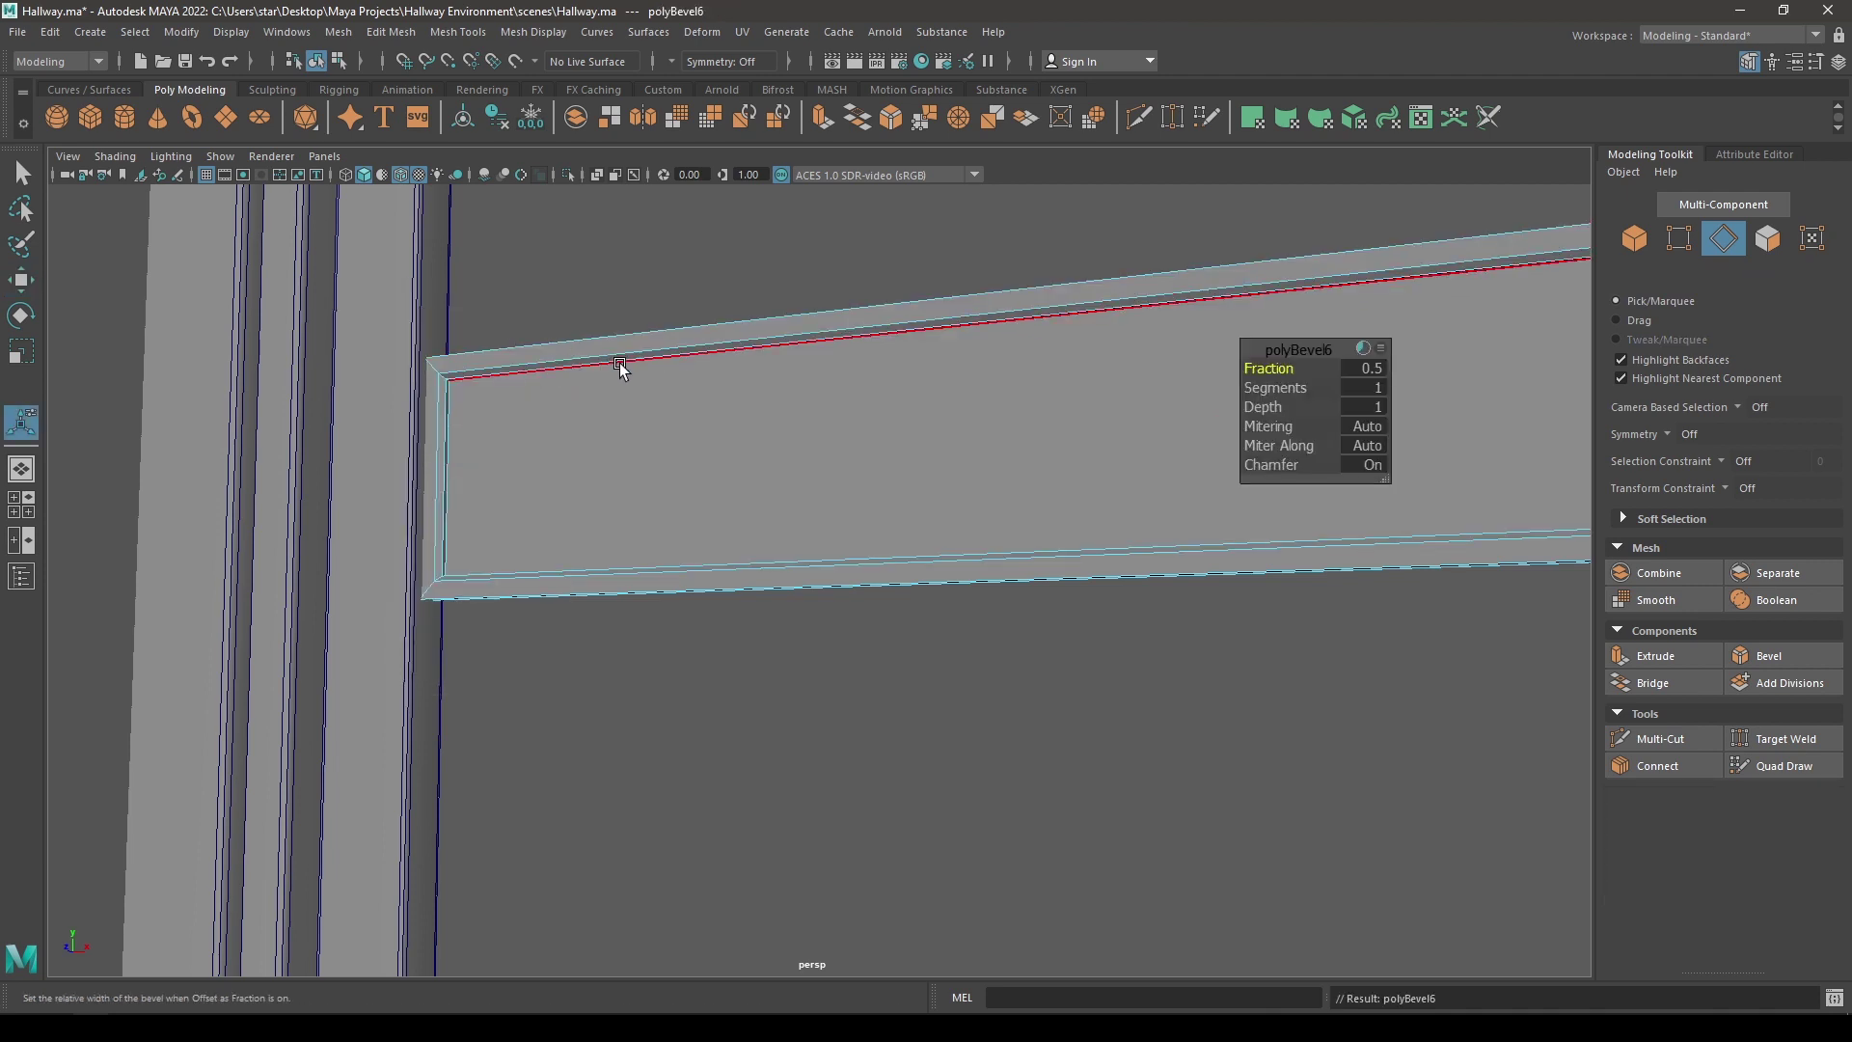
- Set the crossbar bevel's fraction to 0.33 with 2 segments, then return to object mode and save the scene
alt+drag(621, 367, 1319, 446)
drag(1272, 365, 1350, 396)
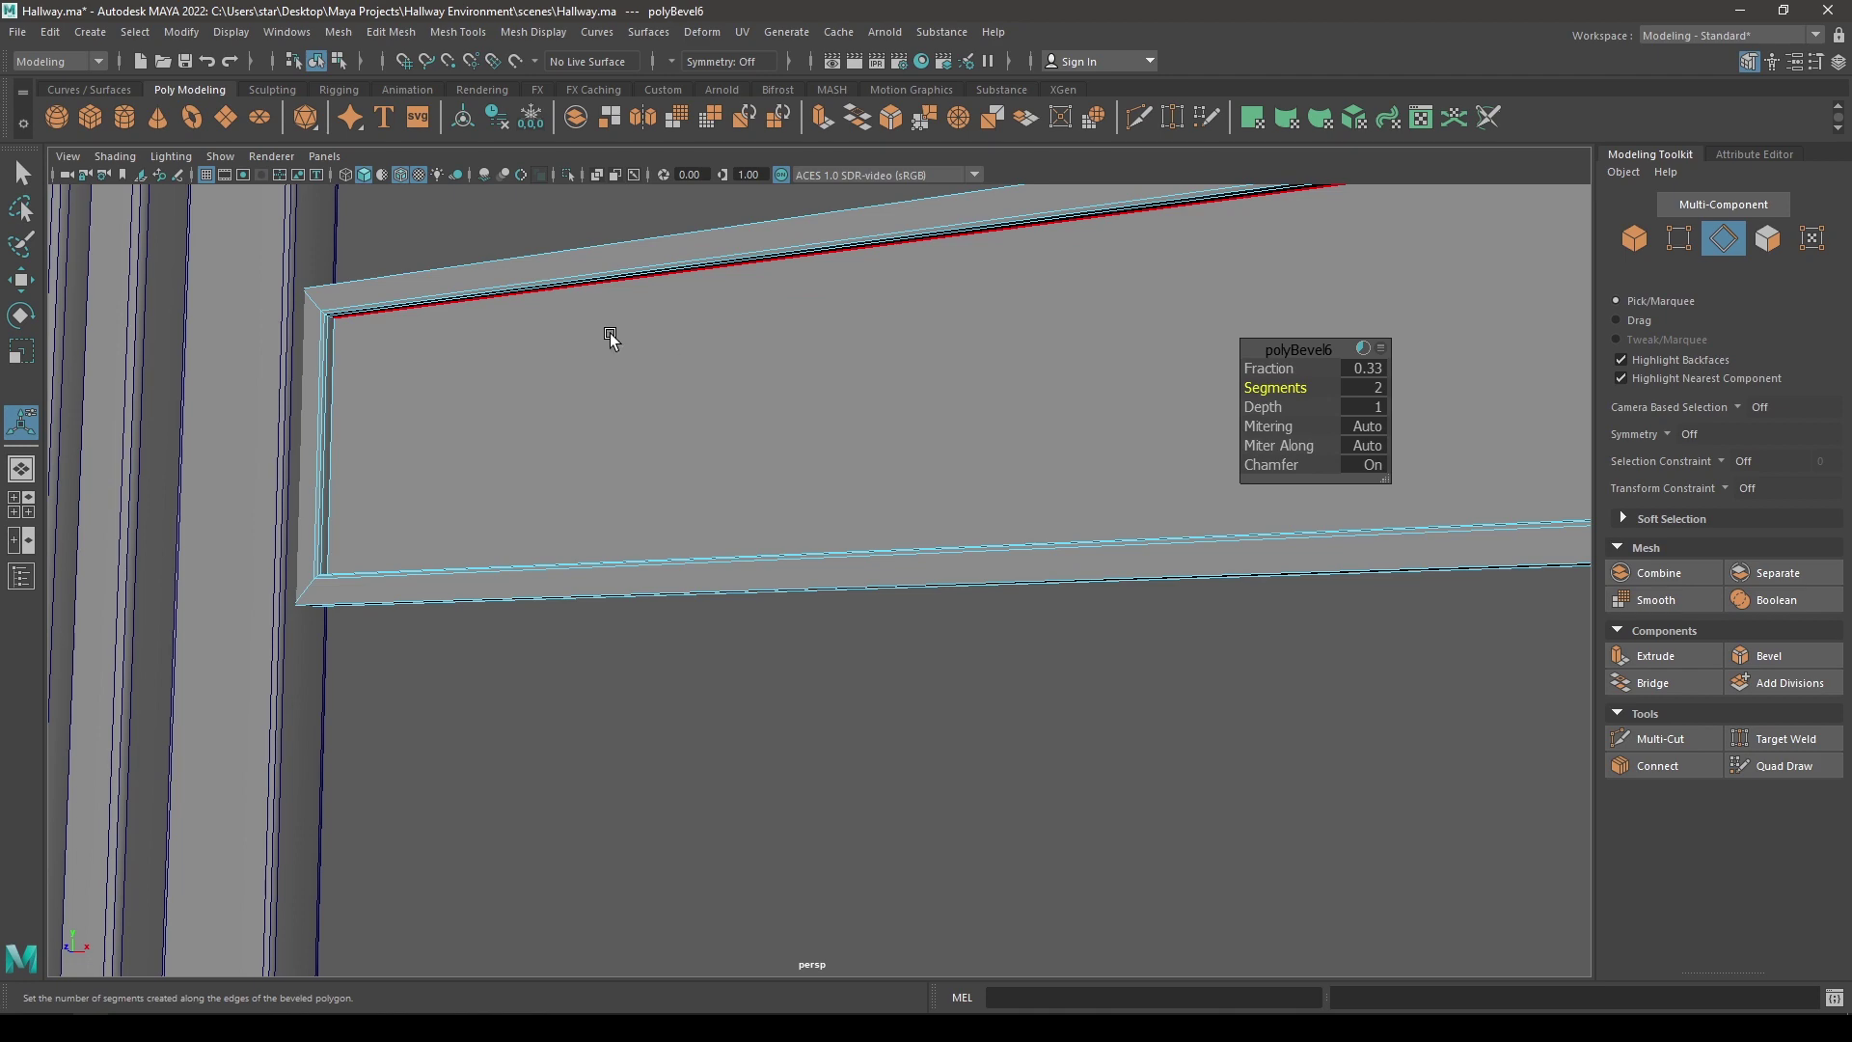
key(w)
right_drag(547, 328, 635, 286)
click(546, 229)
key(q)
key(ctrl+s)
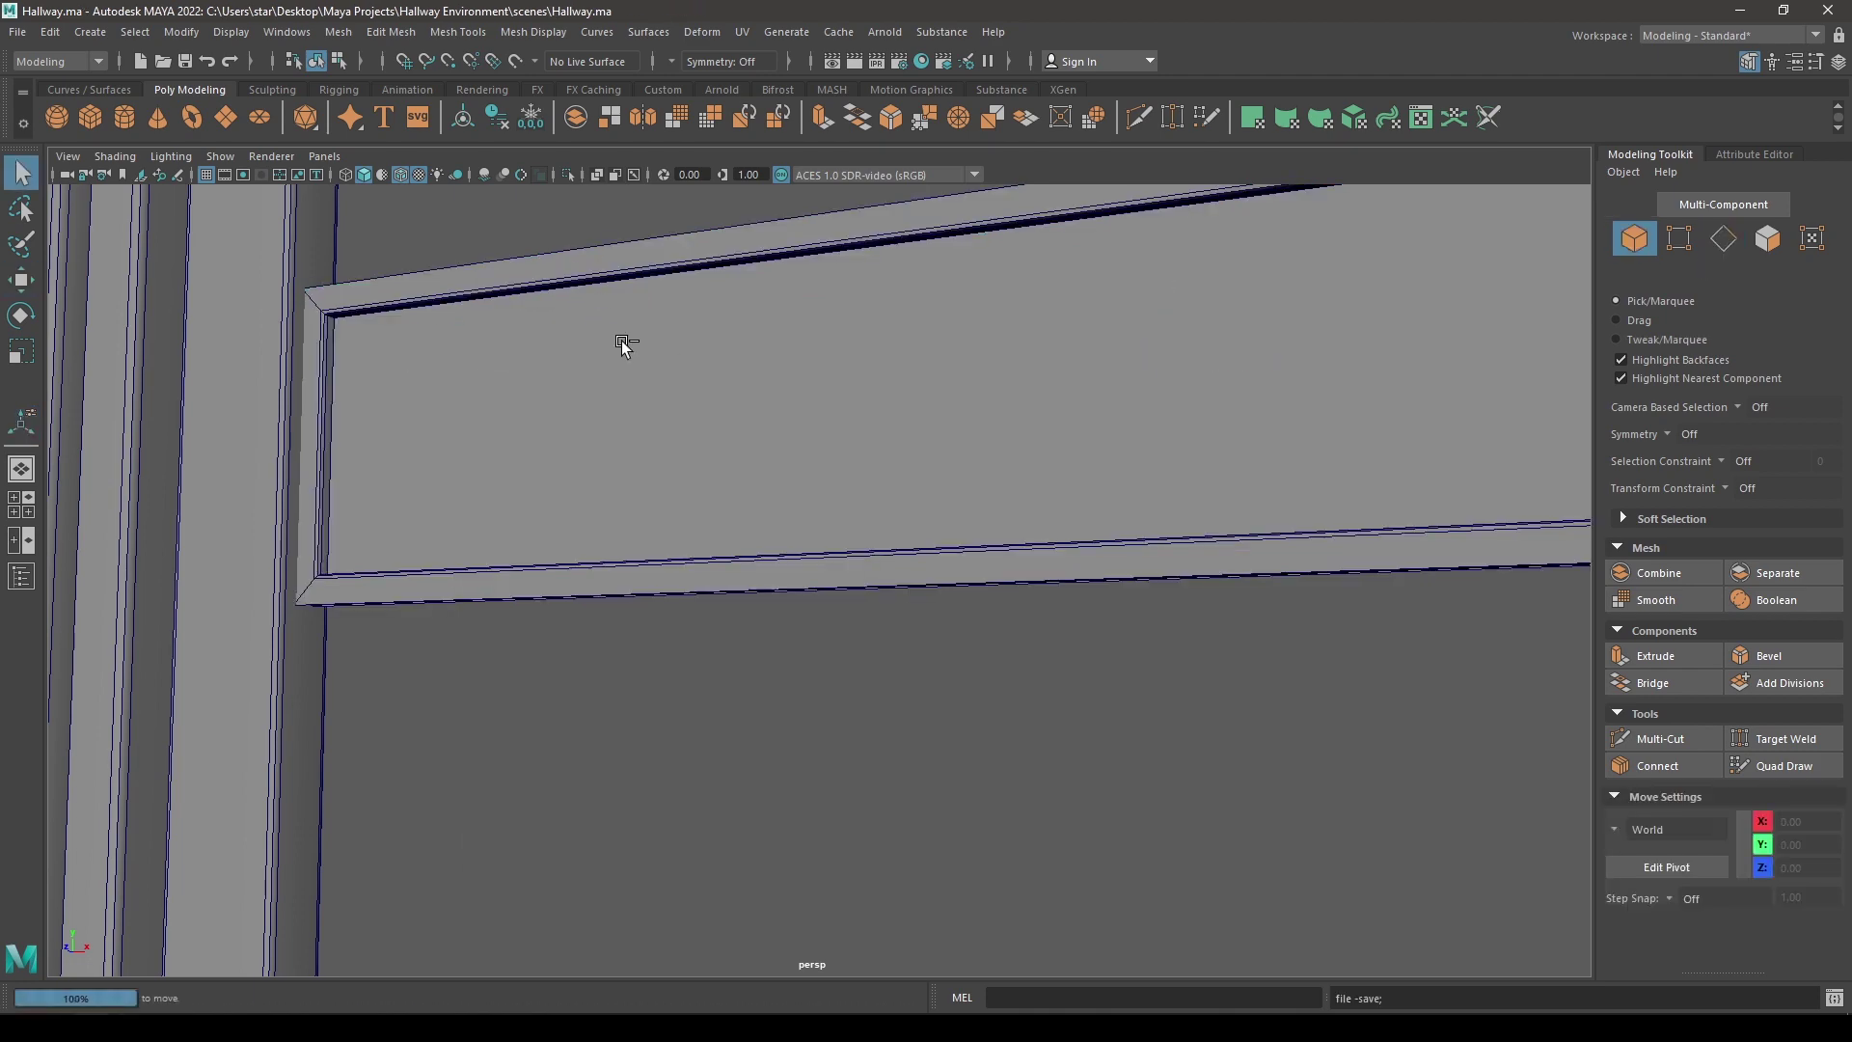
- Lower the crossbar slightly along Y within the window opening, working in the front view
key(w)
scroll(622, 341, down, 3)
scroll(796, 540, down, 5)
scroll(855, 570, down, 1)
alt+drag(796, 540, 813, 624)
alt+drag(783, 515, 777, 600)
key(space)
alt+middle_drag(864, 639, 816, 380)
click(818, 377)
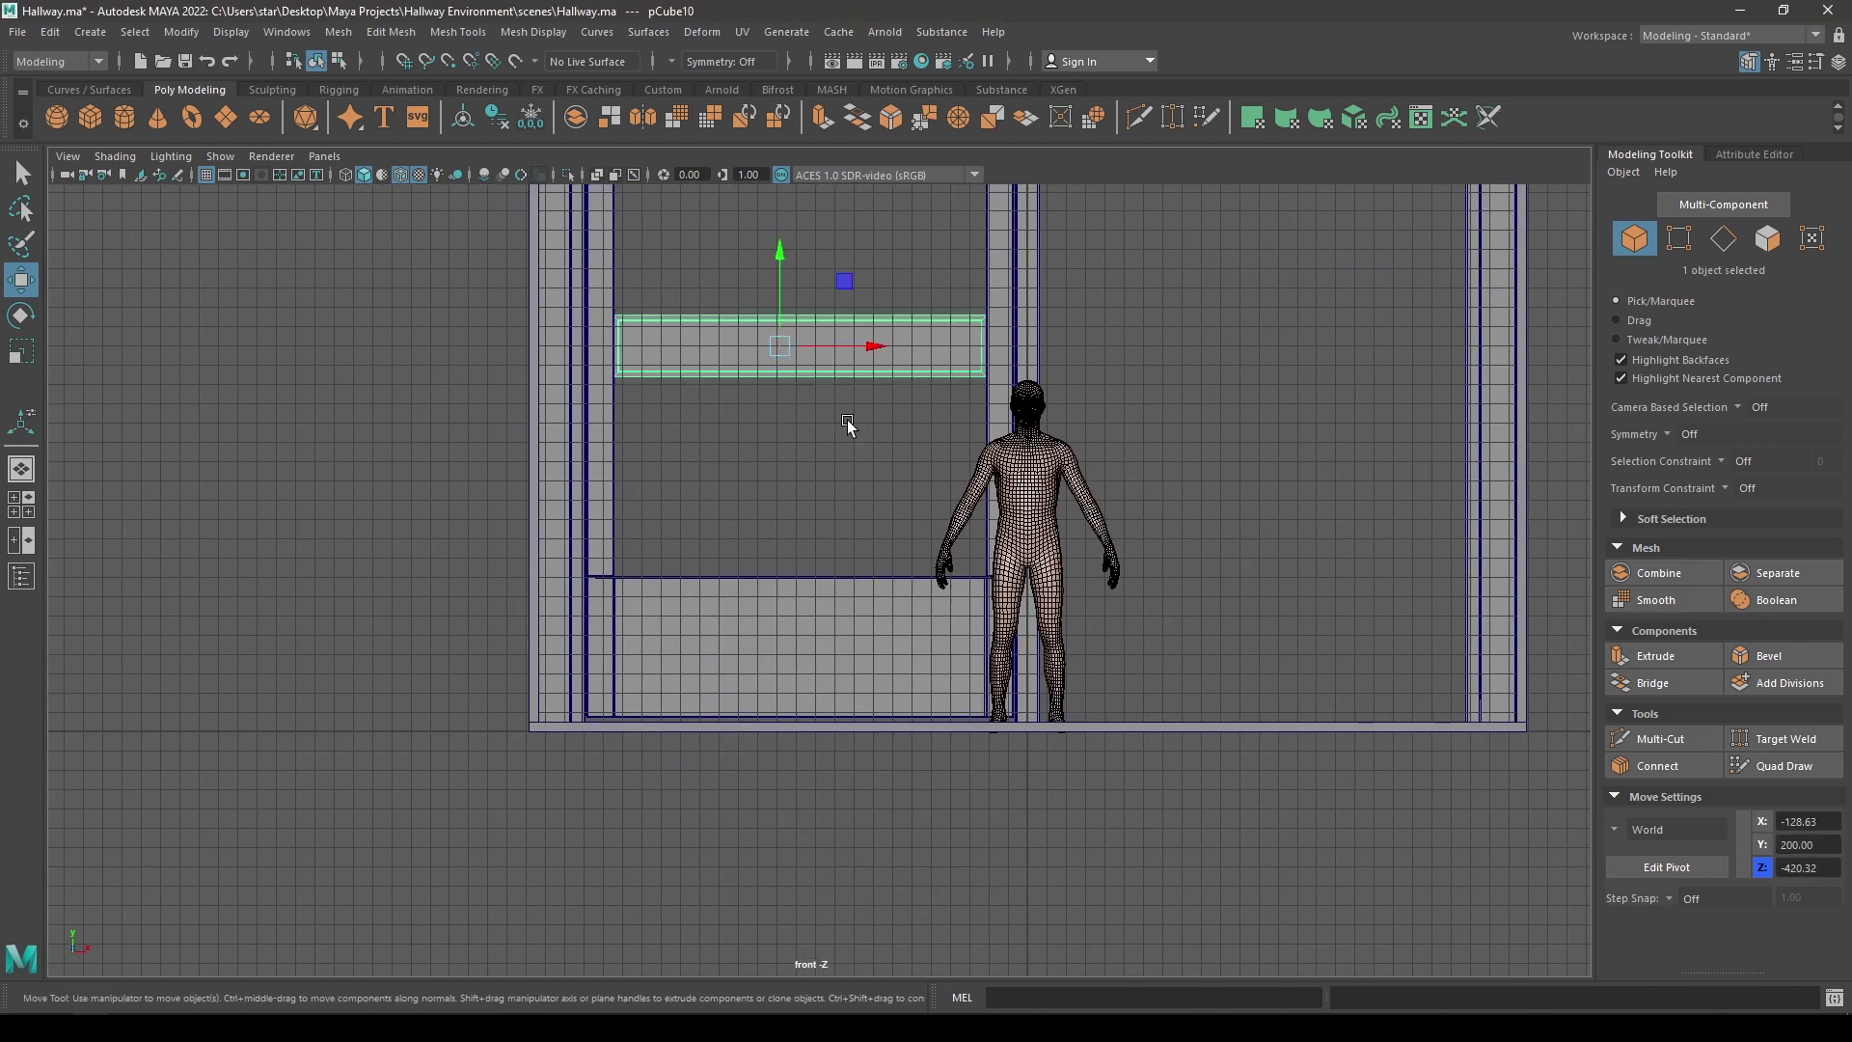
alt+middle_drag(791, 303, 811, 372)
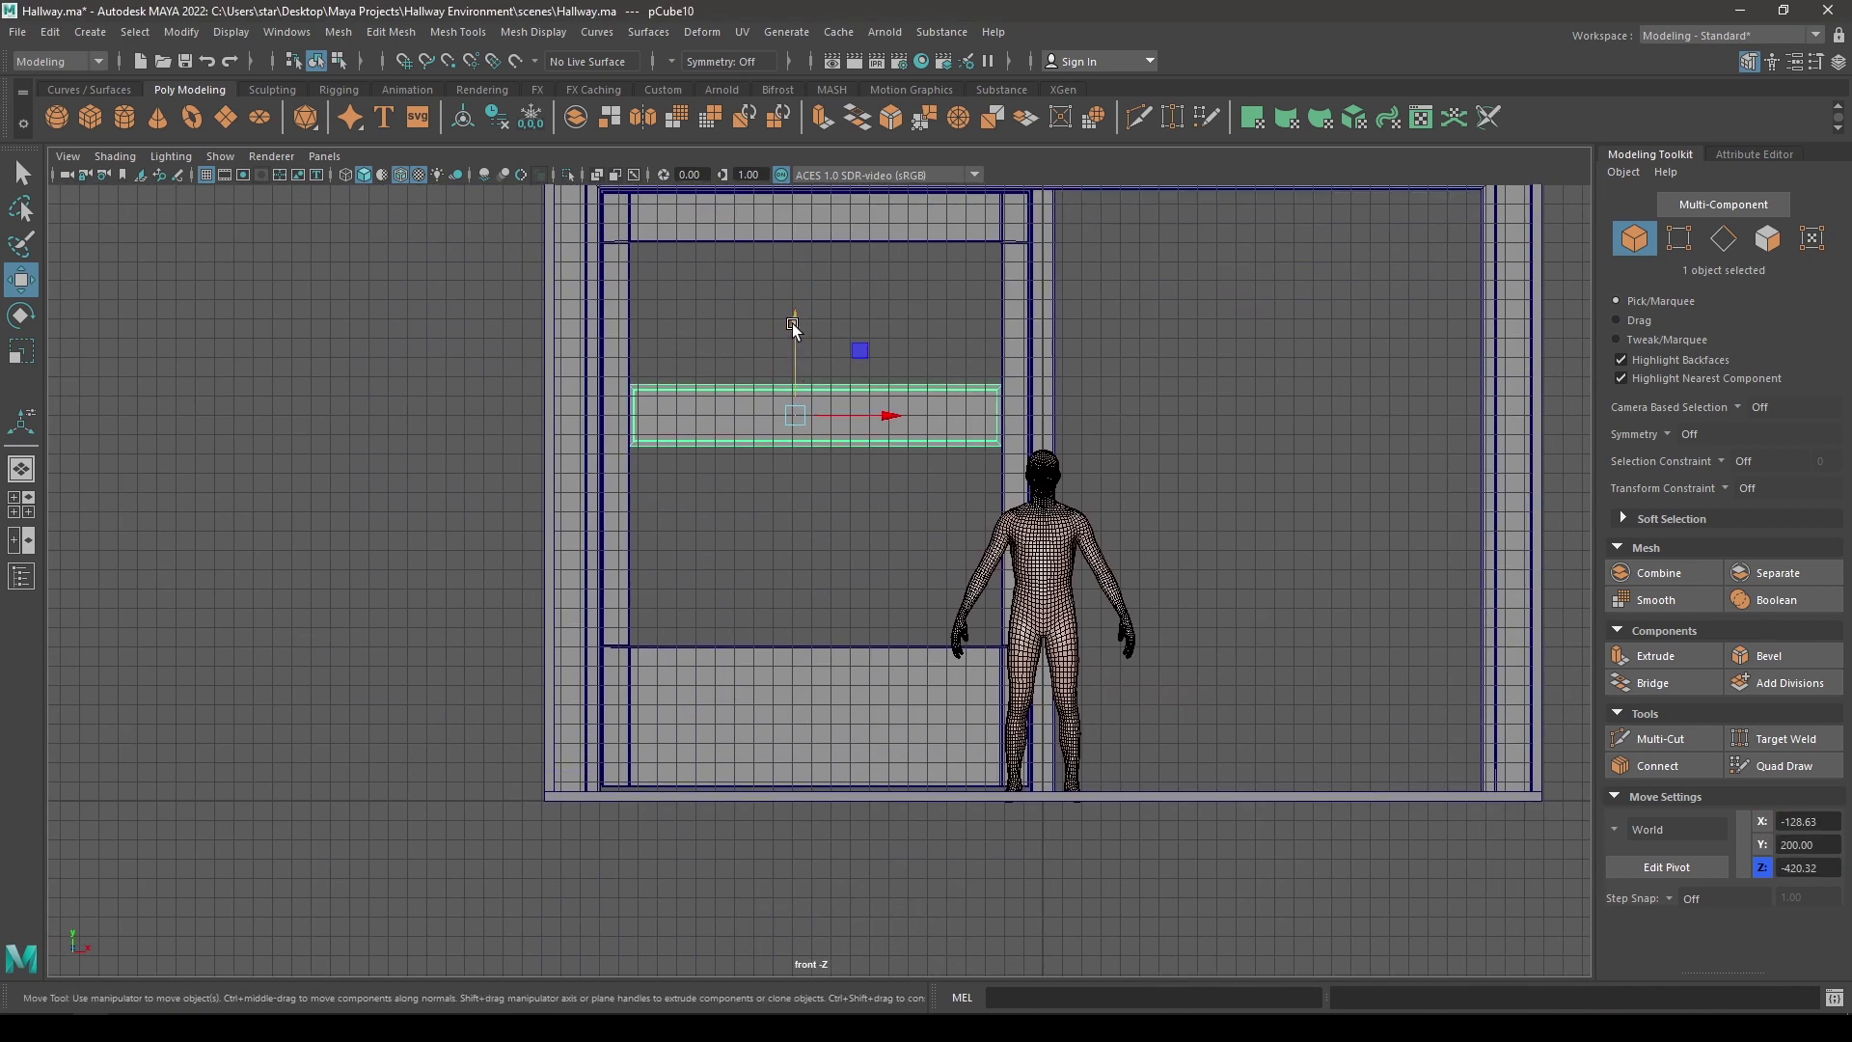
drag(793, 328, 785, 335)
click(825, 548)
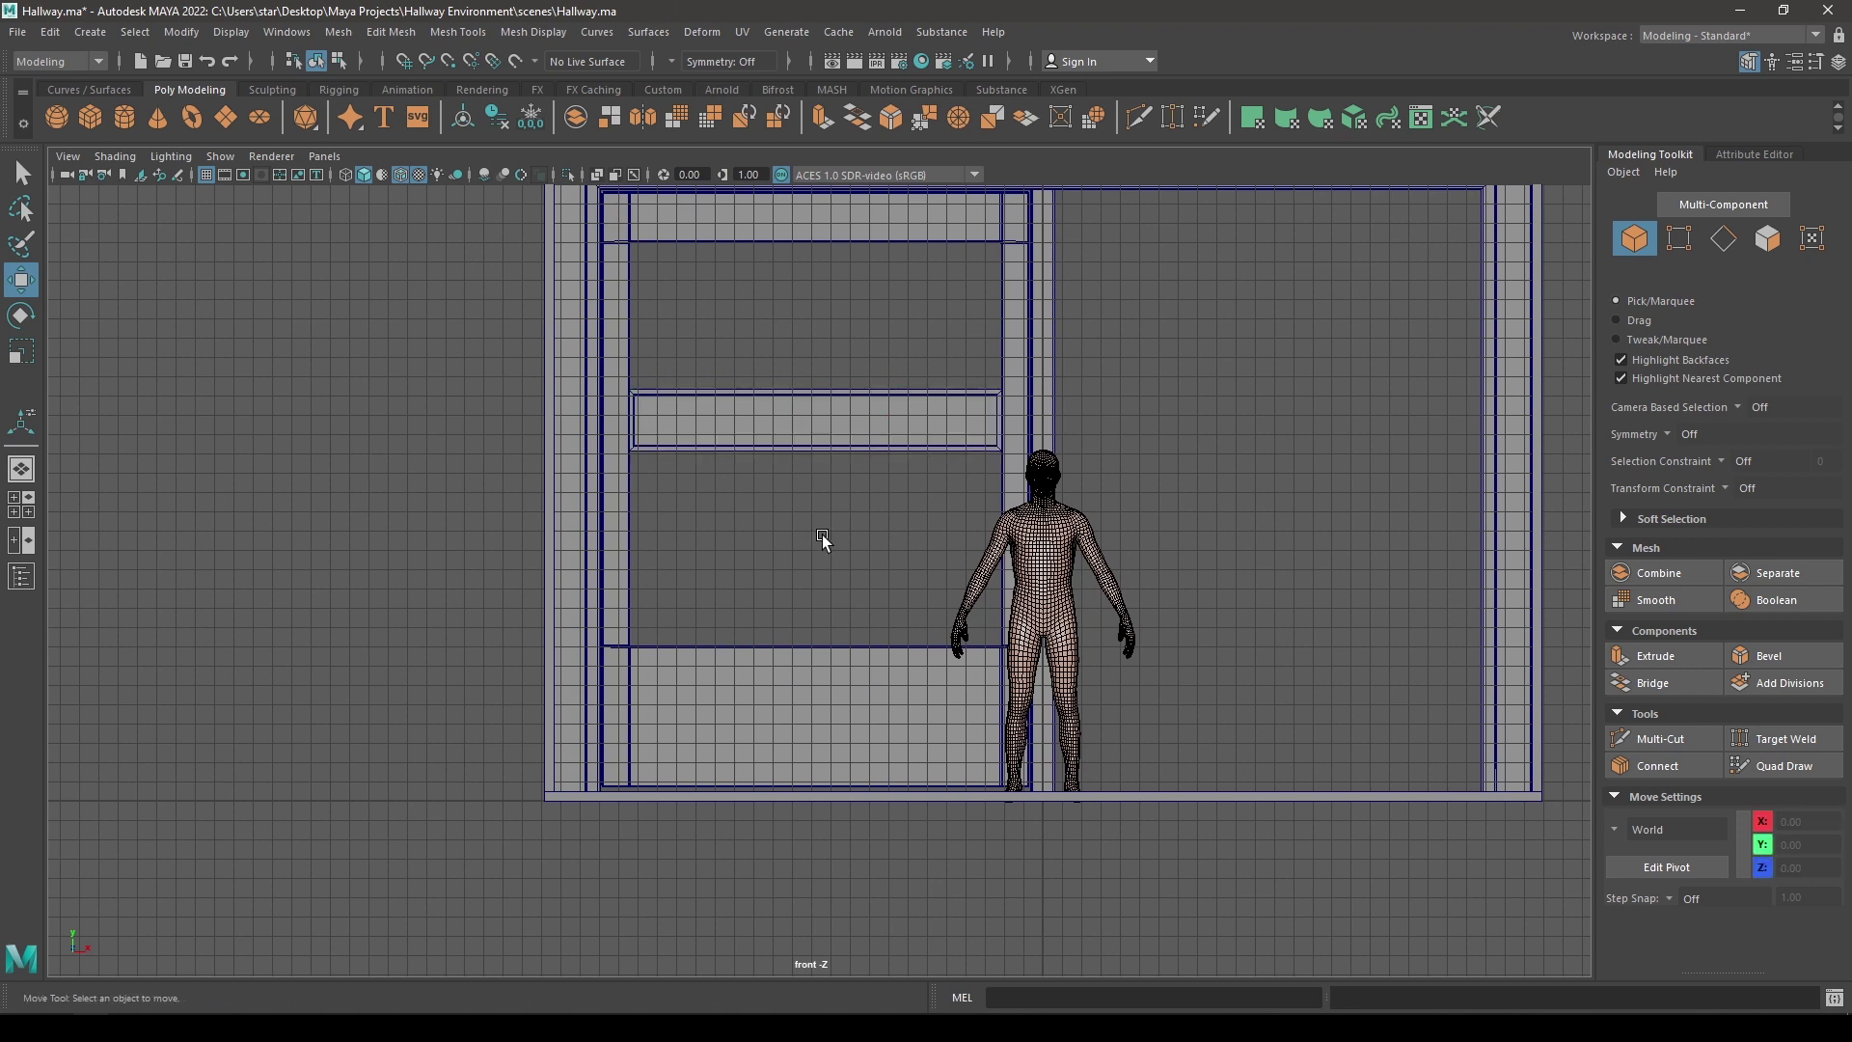
- Create a cube over the window opening, scale it up uniformly and place it at about X -121.64, Y 181.20
shift+right_drag(779, 536, 783, 602)
drag(1107, 798, 861, 803)
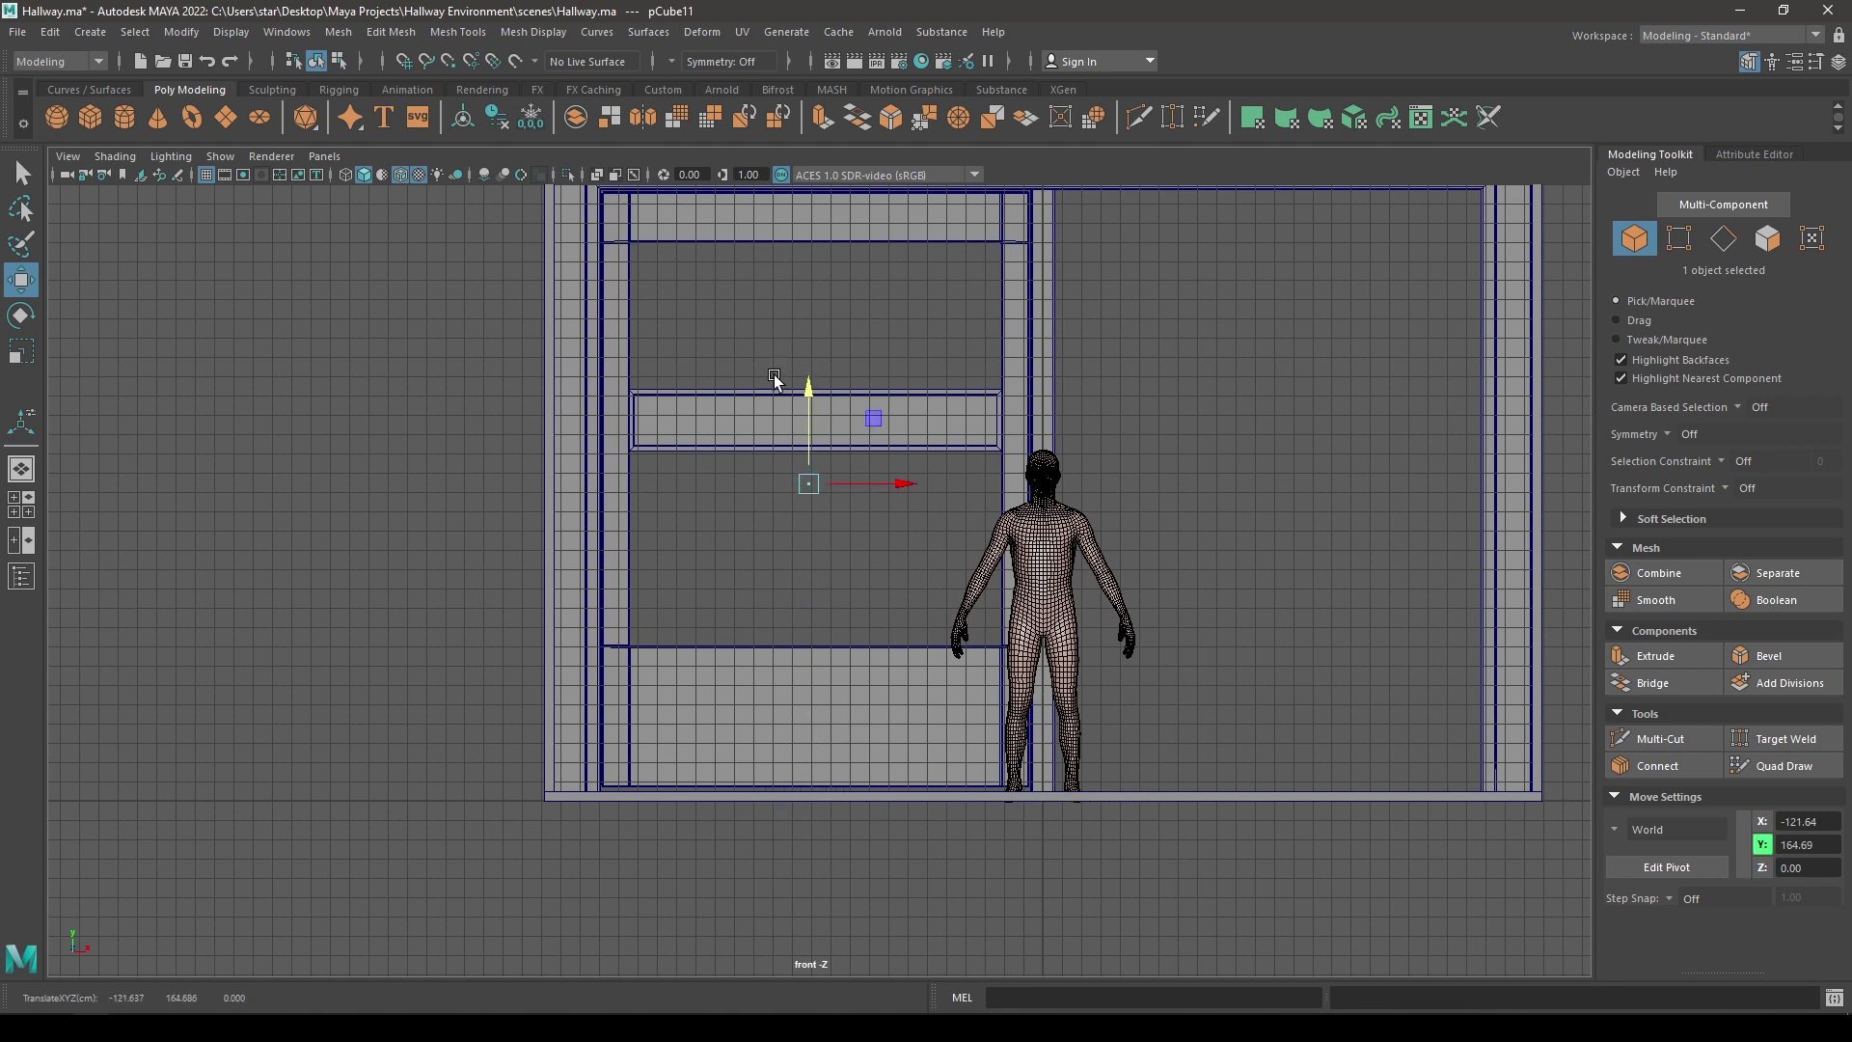
key(r)
drag(809, 483, 1044, 605)
key(w)
drag(805, 390, 806, 359)
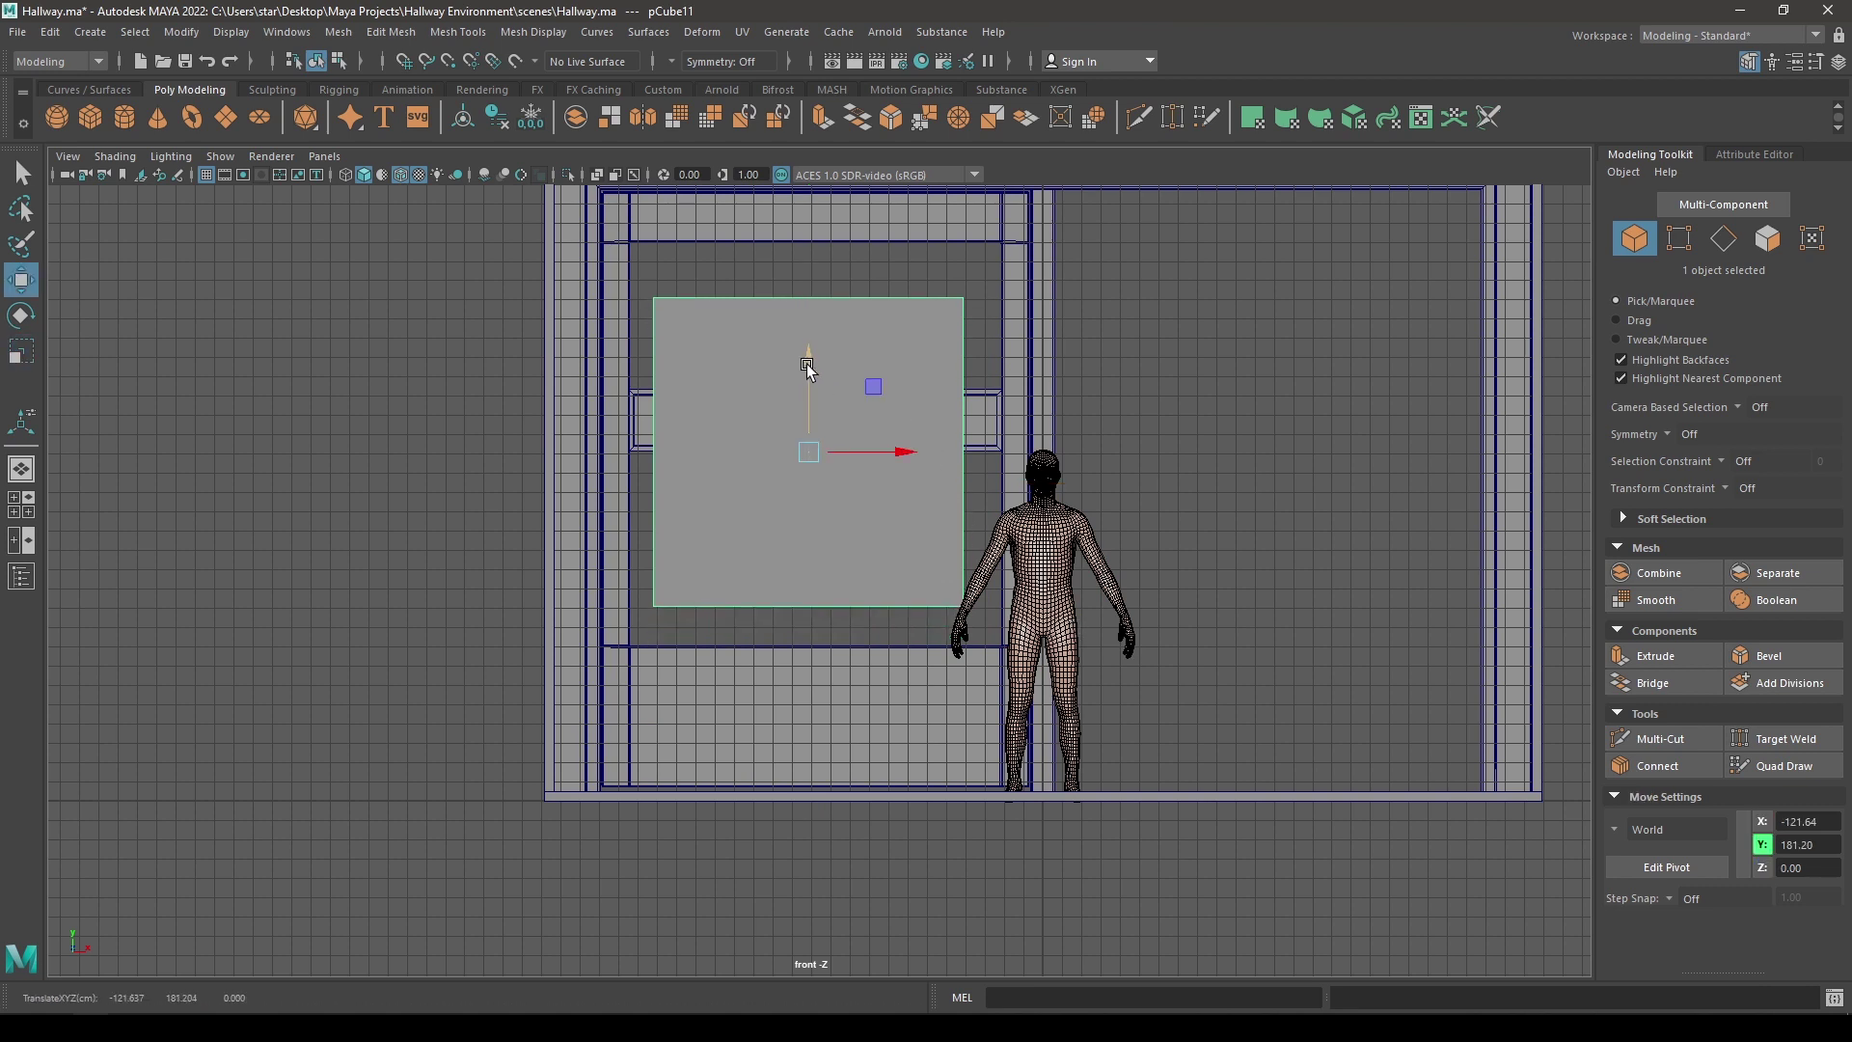
- Scale the cube along X and Y to fill the window opening, centred at about X -118.13, Y 185.21
key(r)
drag(895, 451, 907, 452)
key(w)
key(r)
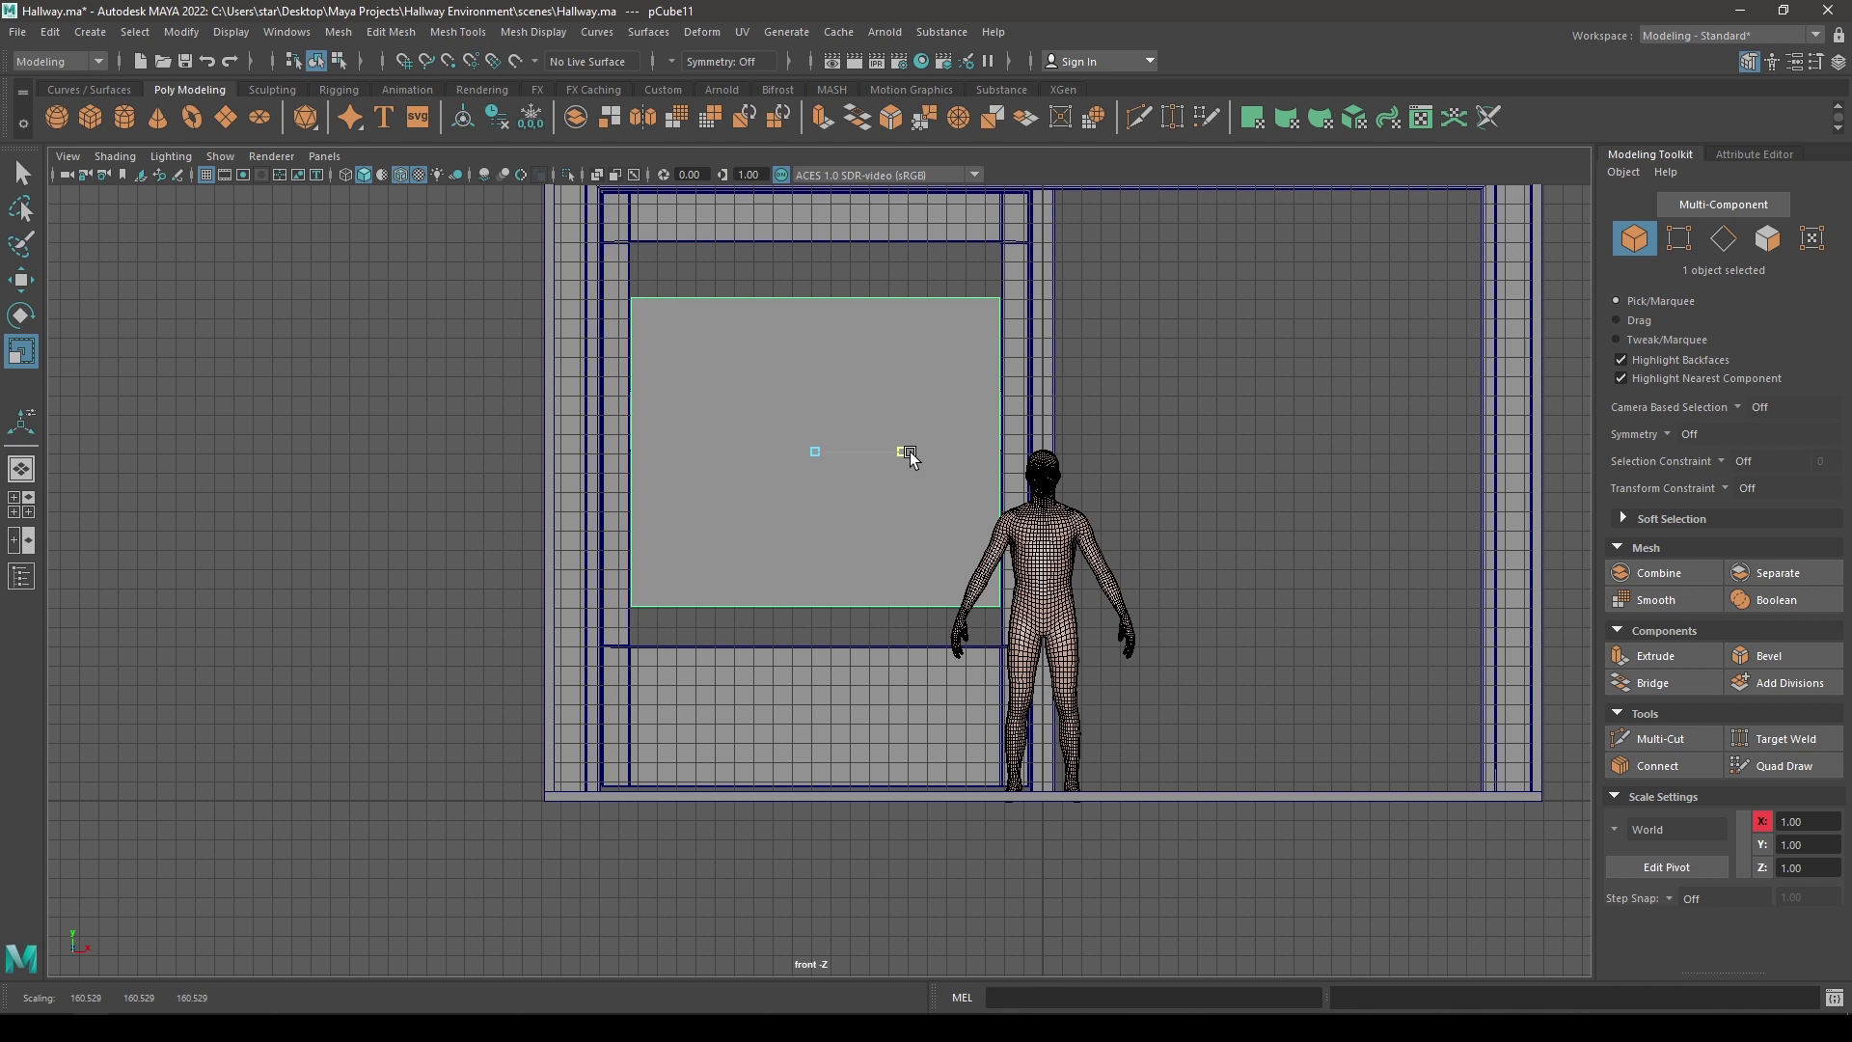
drag(912, 455, 912, 455)
drag(806, 355, 804, 290)
key(w)
- Flatten the cube along Z into a pane and position it within the window panel's depth at about Z -421.02
key(space)
alt+drag(802, 453, 1027, 499)
alt+right_drag(1027, 499, 979, 344)
alt+drag(979, 344, 1015, 345)
drag(1360, 472, 749, 608)
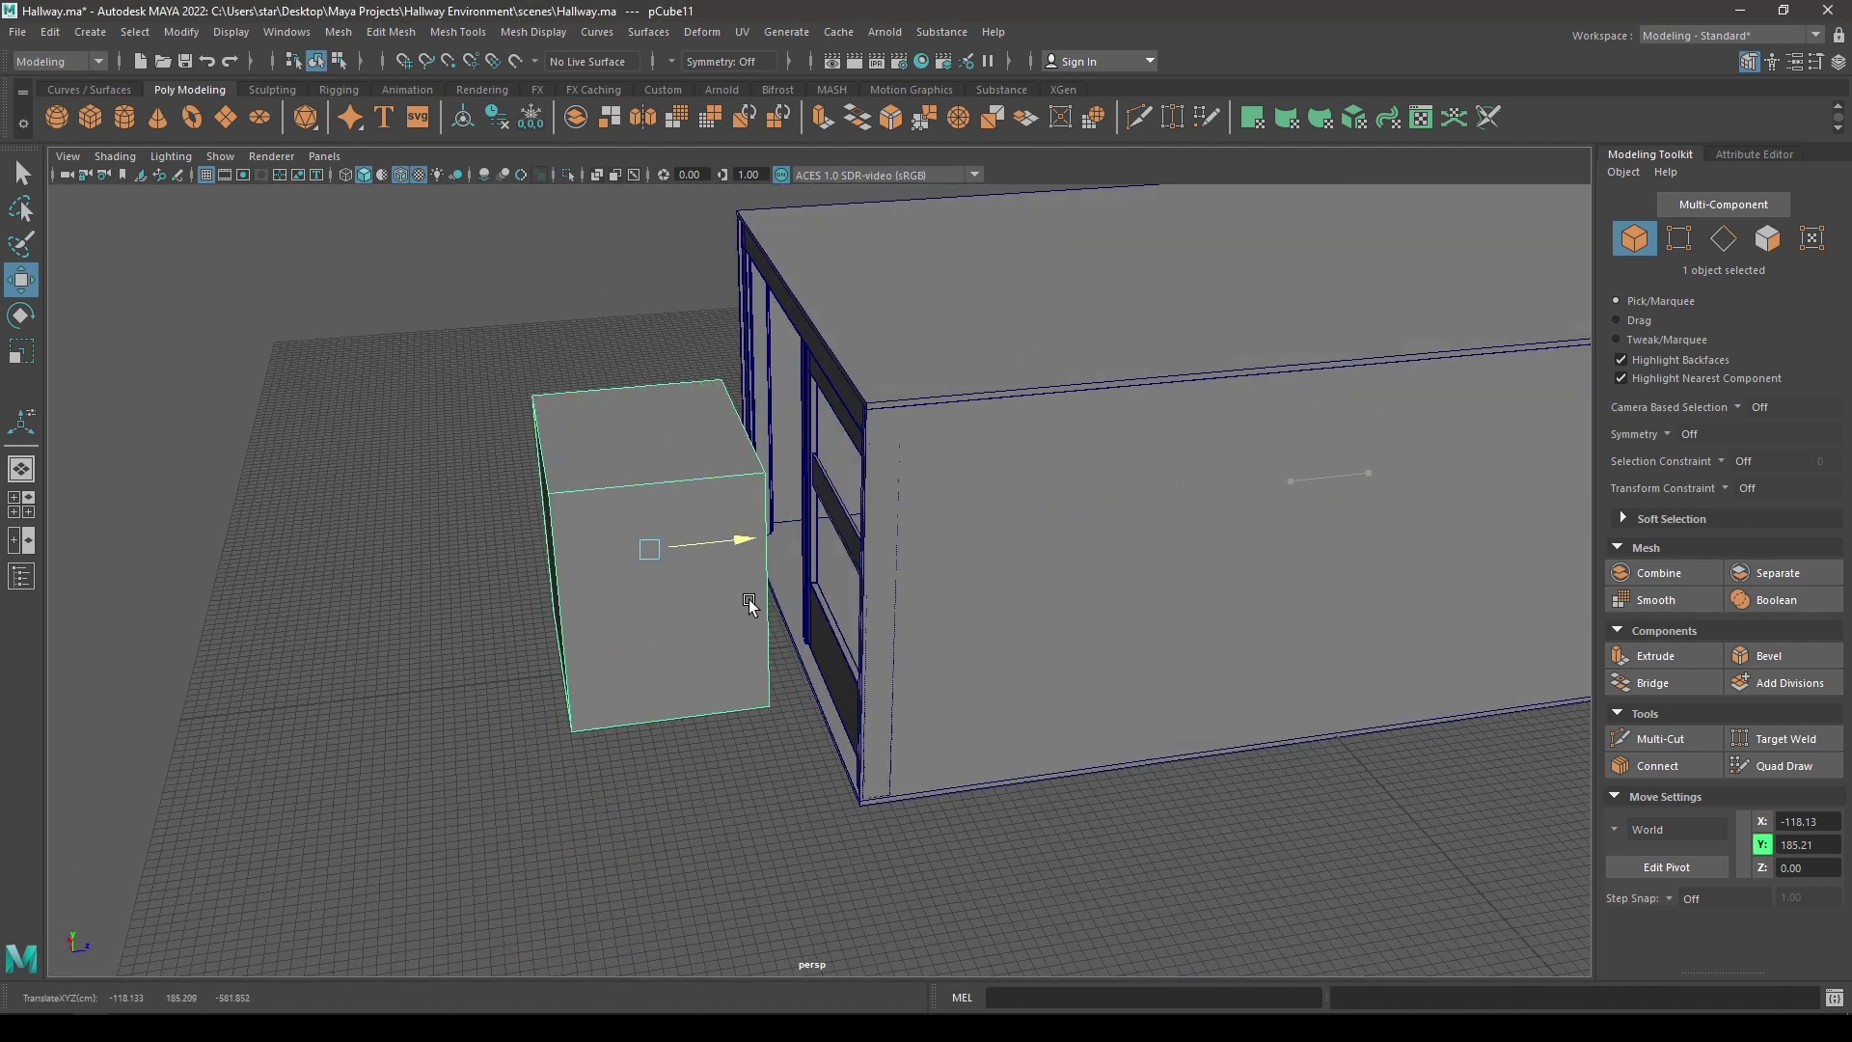
key(r)
drag(740, 543, 916, 500)
key(w)
key(f)
alt+drag(761, 560, 1211, 540)
alt+drag(931, 598, 1017, 577)
alt+drag(839, 502, 996, 553)
alt+drag(955, 718, 872, 691)
scroll(872, 691, up, 3)
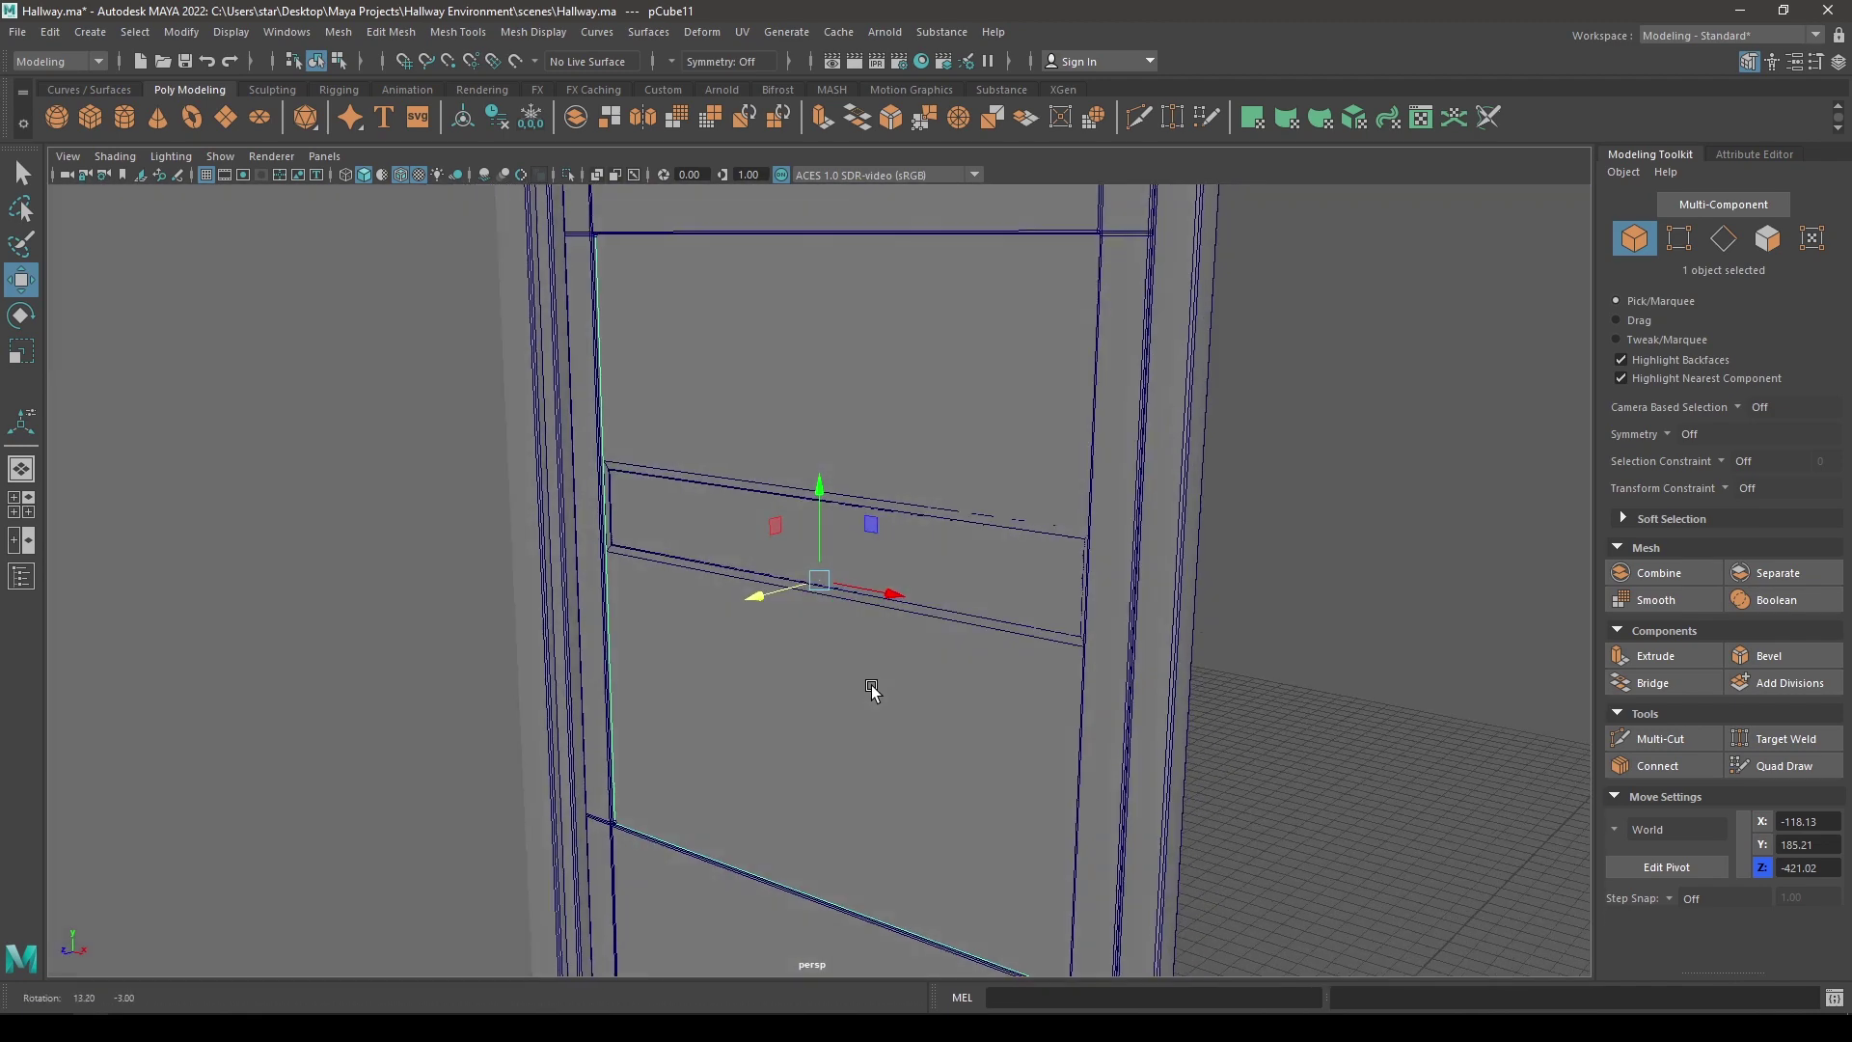
- Thin the pane further along Z and check it with the other objects temporarily hidden
key(r)
drag(758, 593, 770, 592)
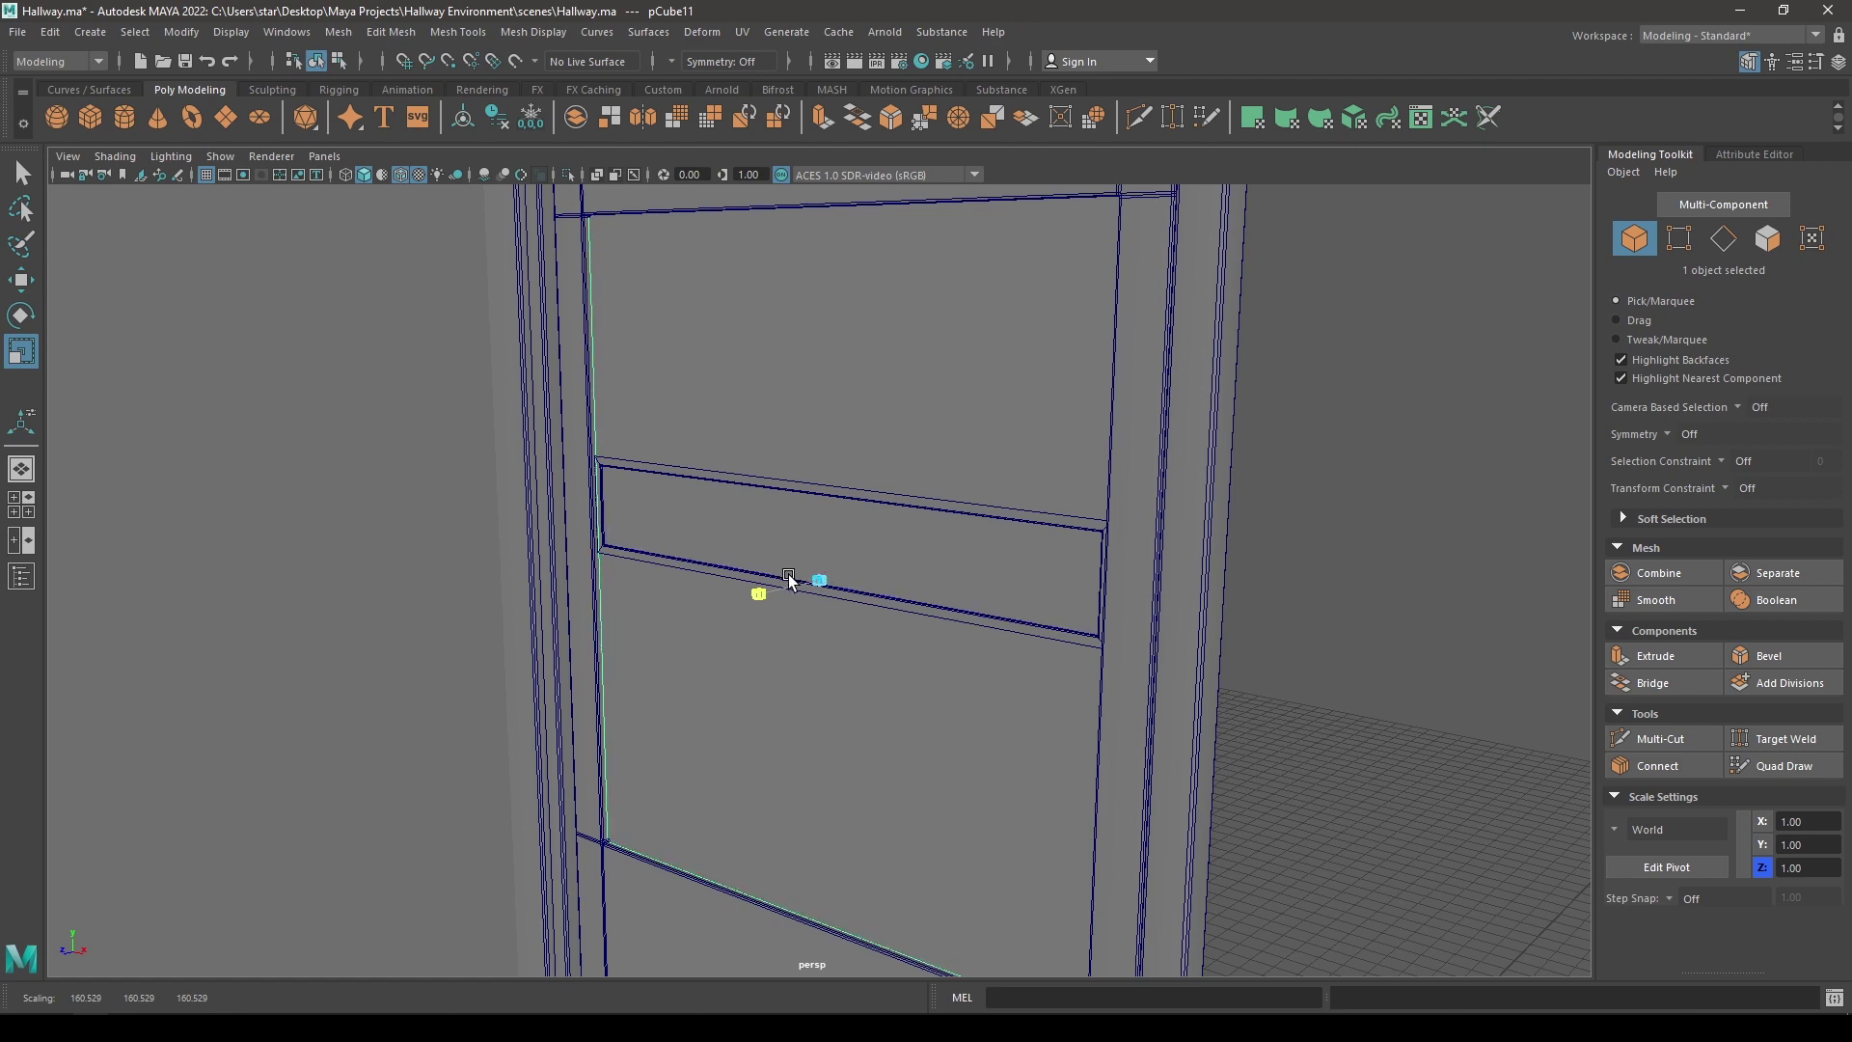
drag(788, 576, 791, 576)
key(alt+h)
alt+drag(902, 531, 1372, 529)
key(ctrl+shift+h)
key(w)
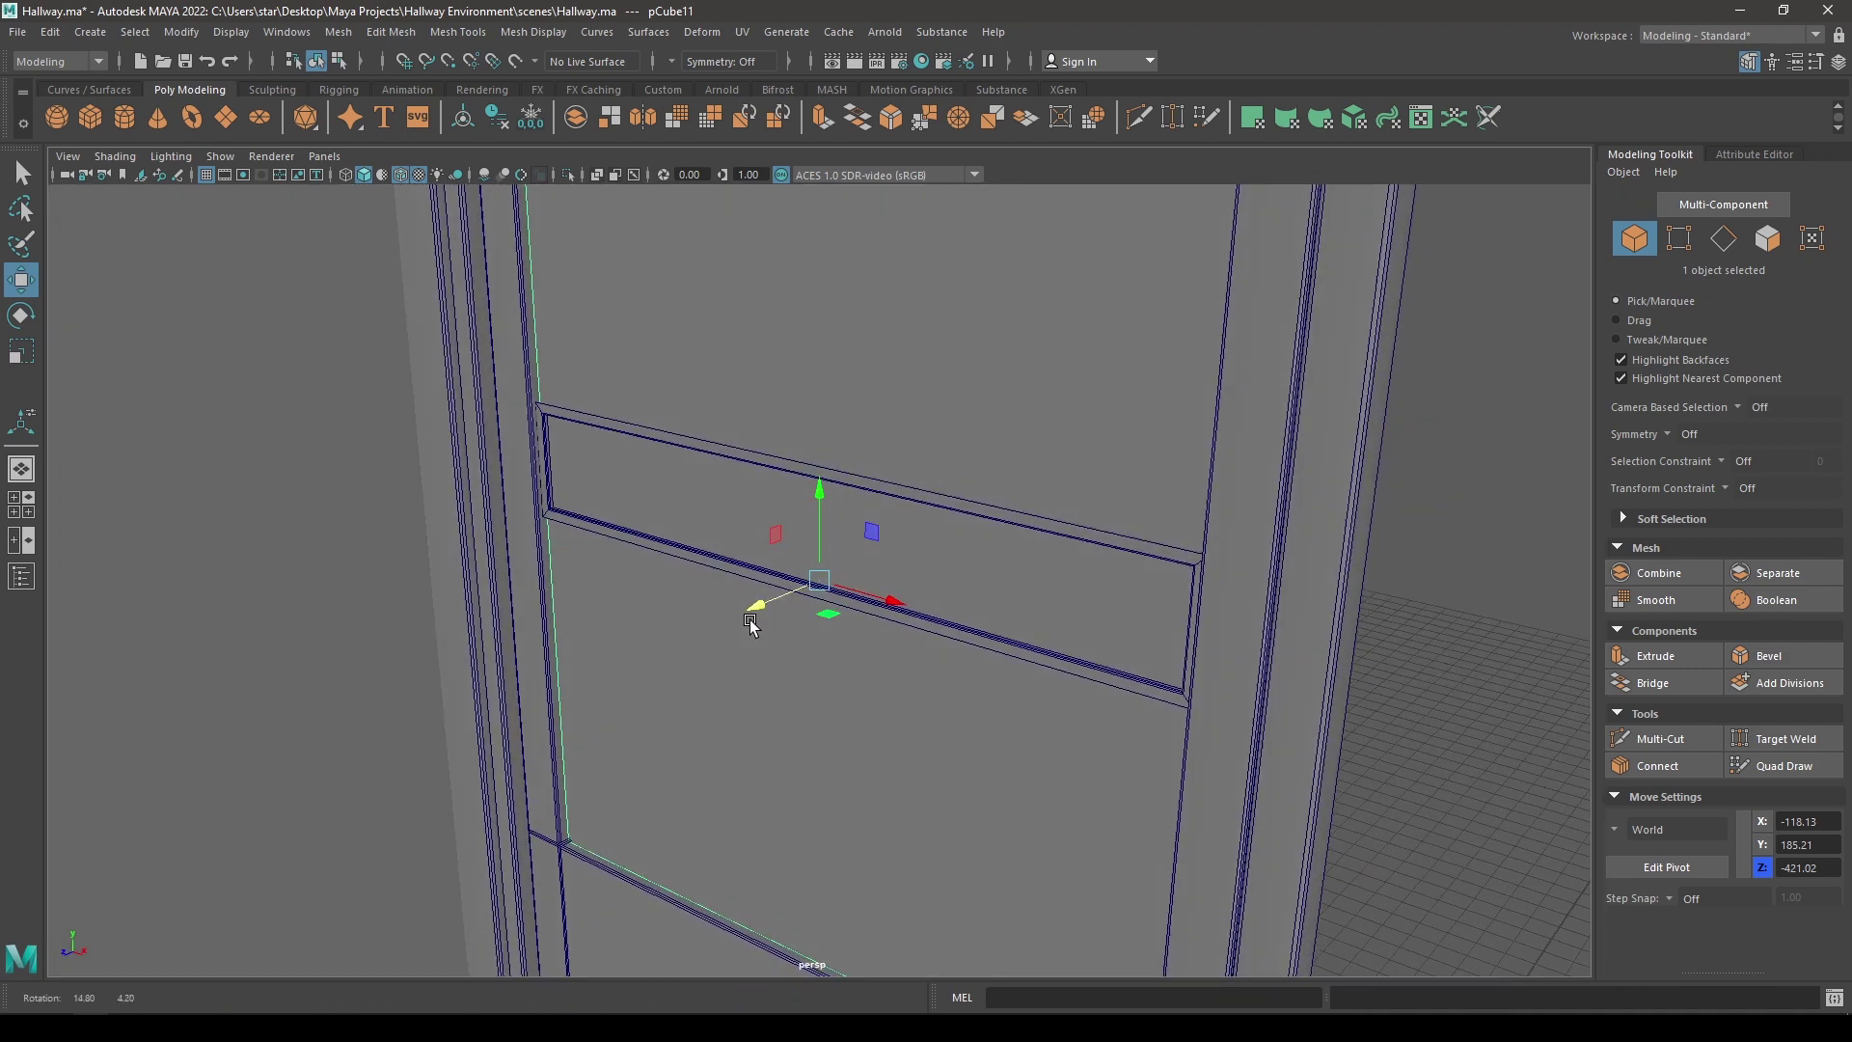
click(1398, 517)
- Assign a new Blinn material to the pane and raise its Transparency to nearly full so it looks like glass
alt+drag(1331, 694, 1116, 498)
alt+drag(871, 403, 977, 612)
click(840, 340)
right_drag(840, 340, 835, 672)
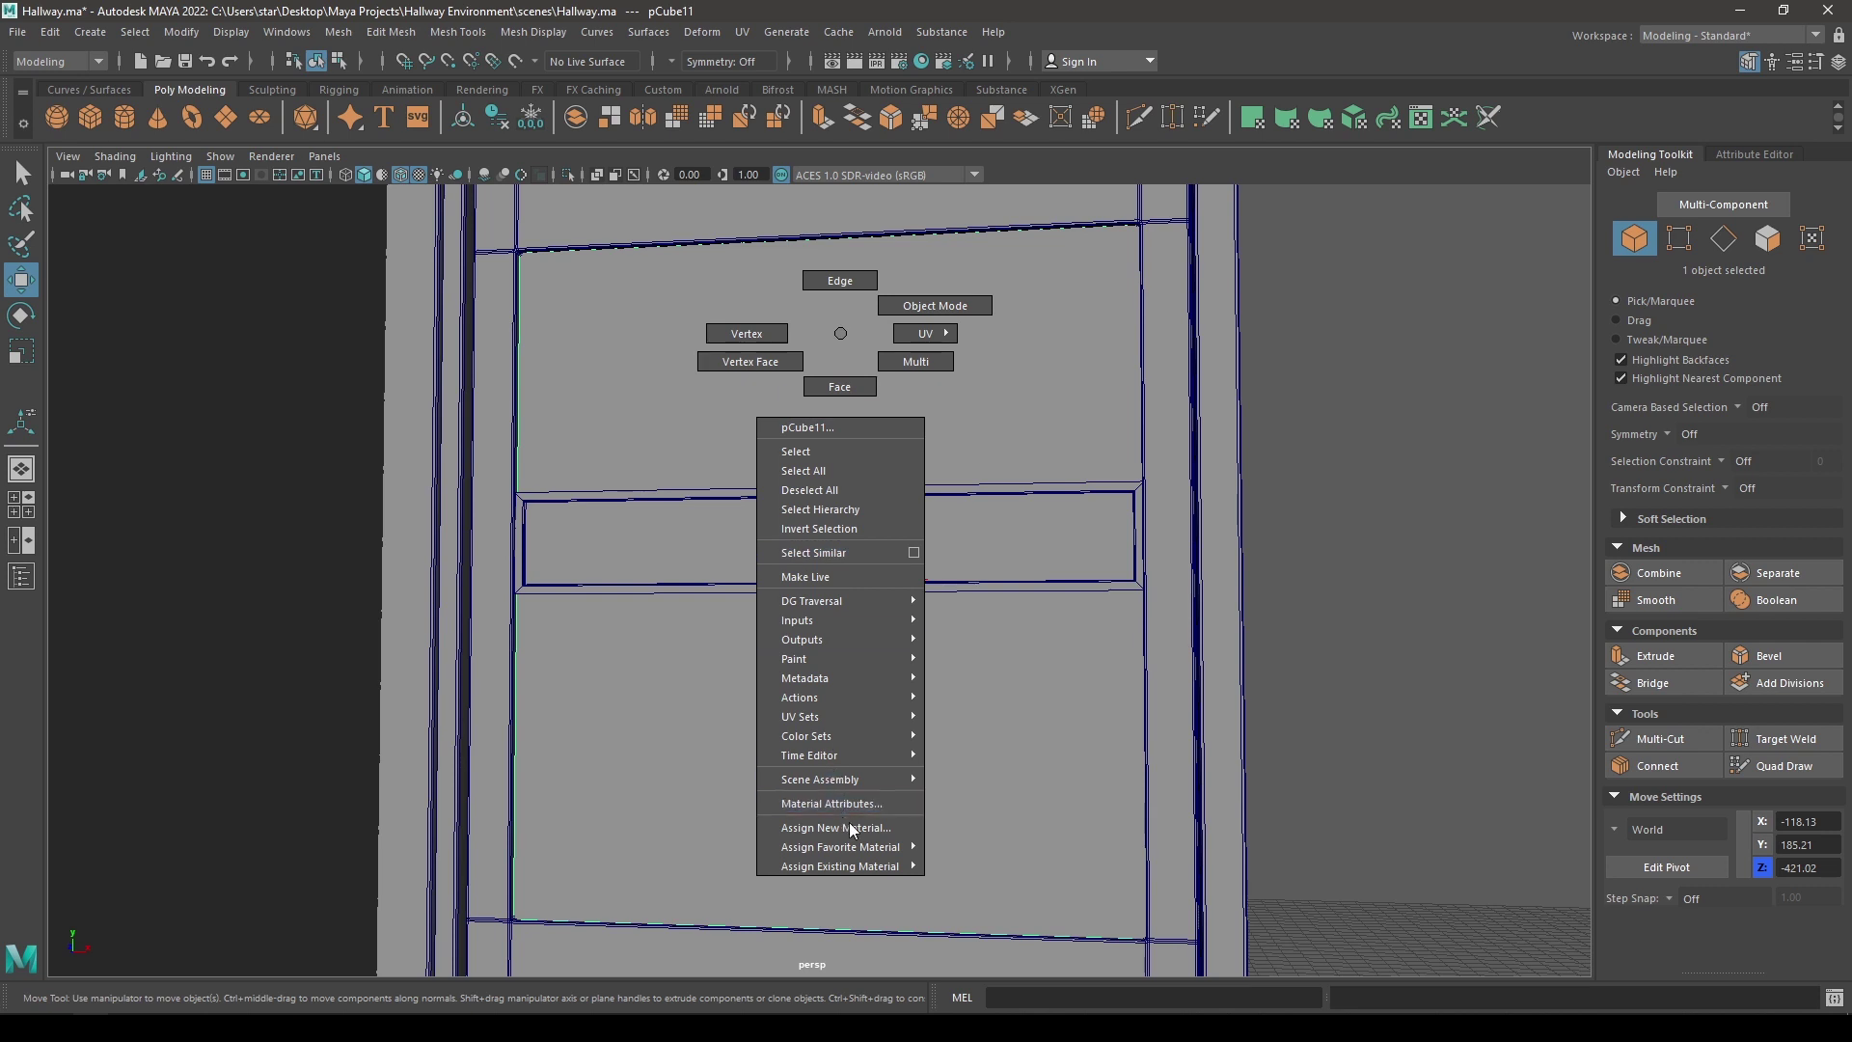
right_drag(888, 846, 993, 862)
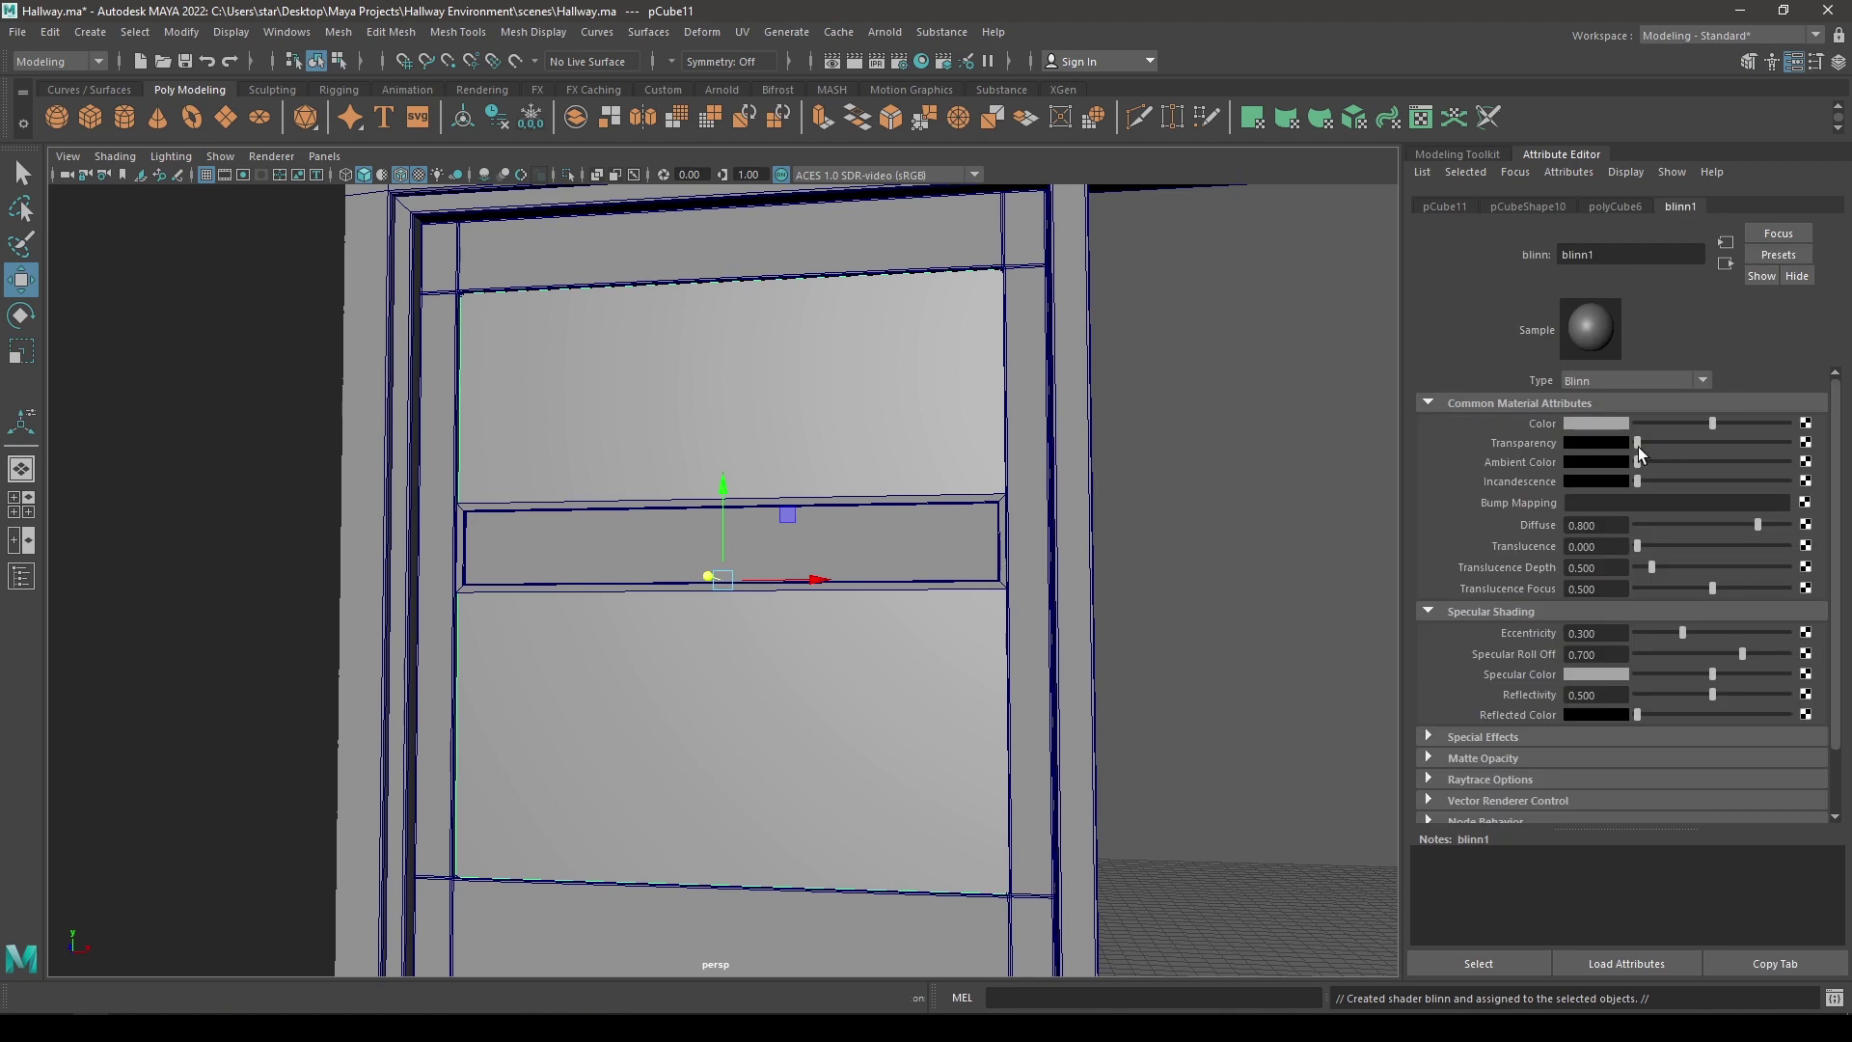
drag(1638, 443, 1758, 446)
alt+drag(918, 463, 943, 504)
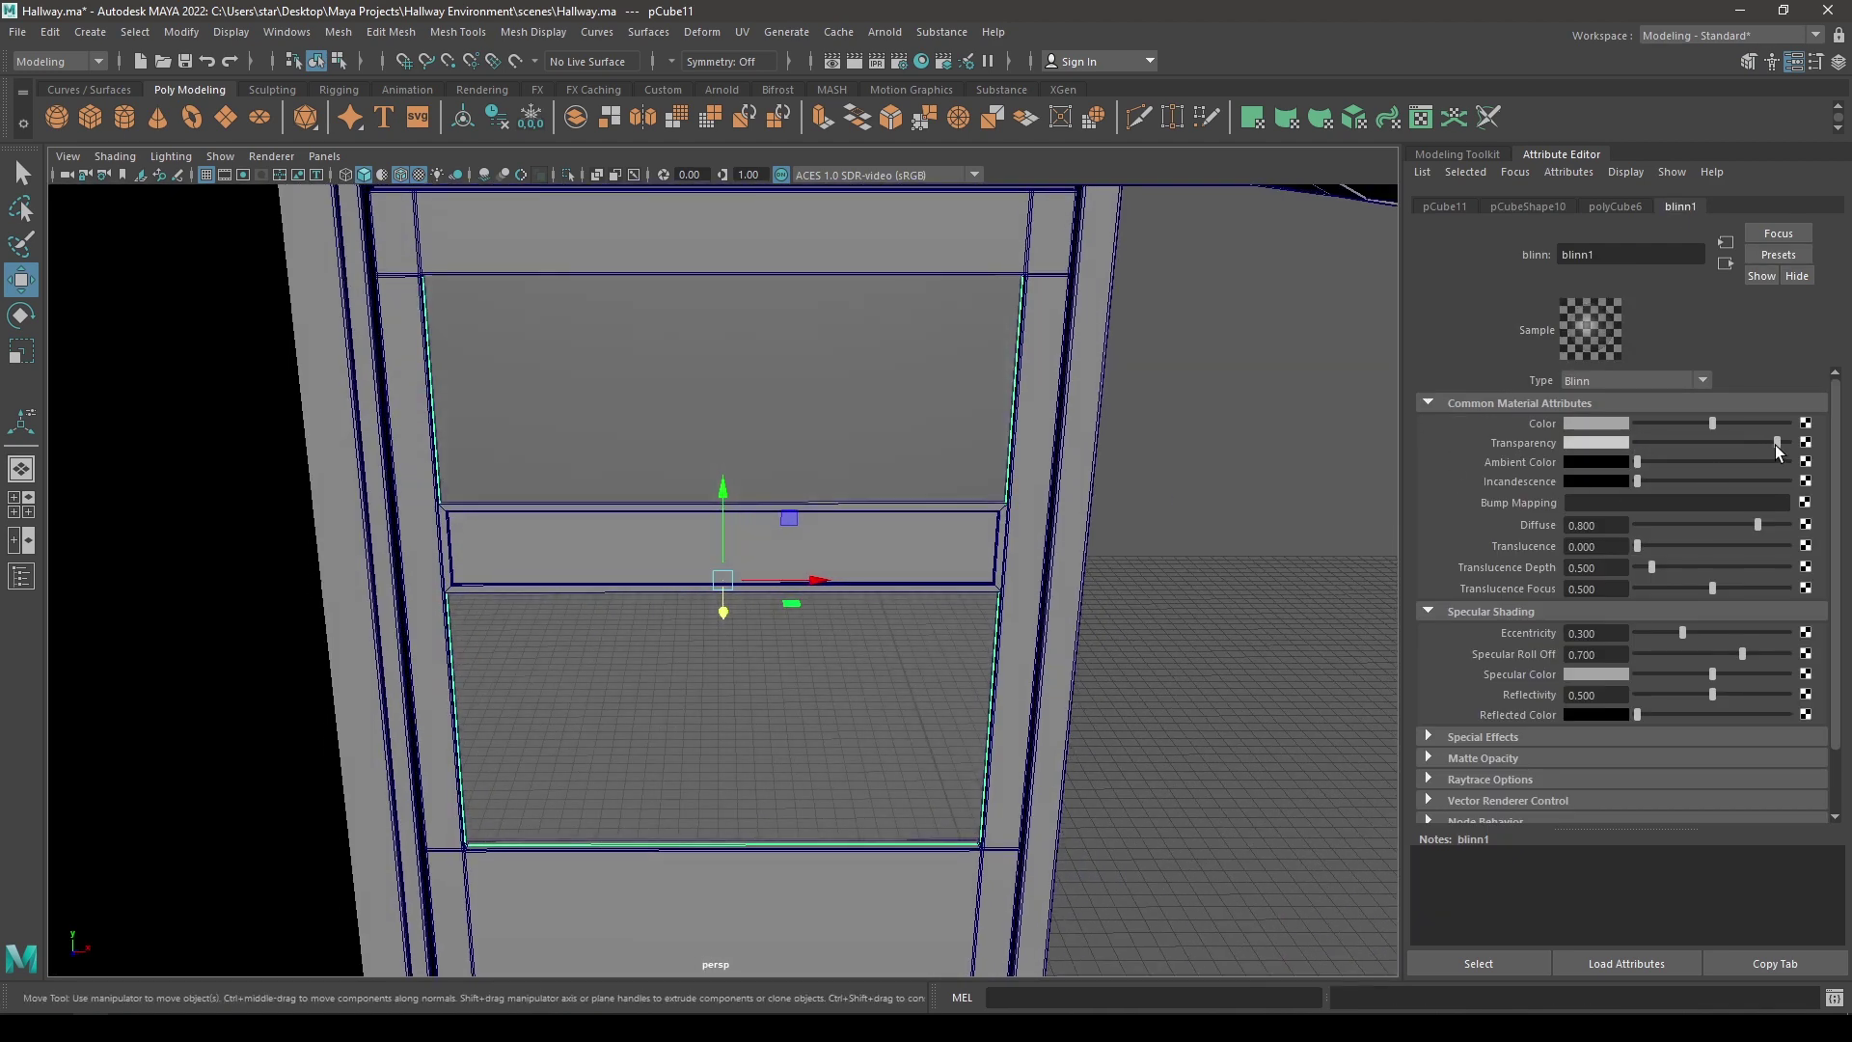
click(1123, 499)
alt+drag(1123, 499, 1034, 615)
alt+right_drag(1034, 615, 1009, 483)
alt+drag(1009, 484, 930, 488)
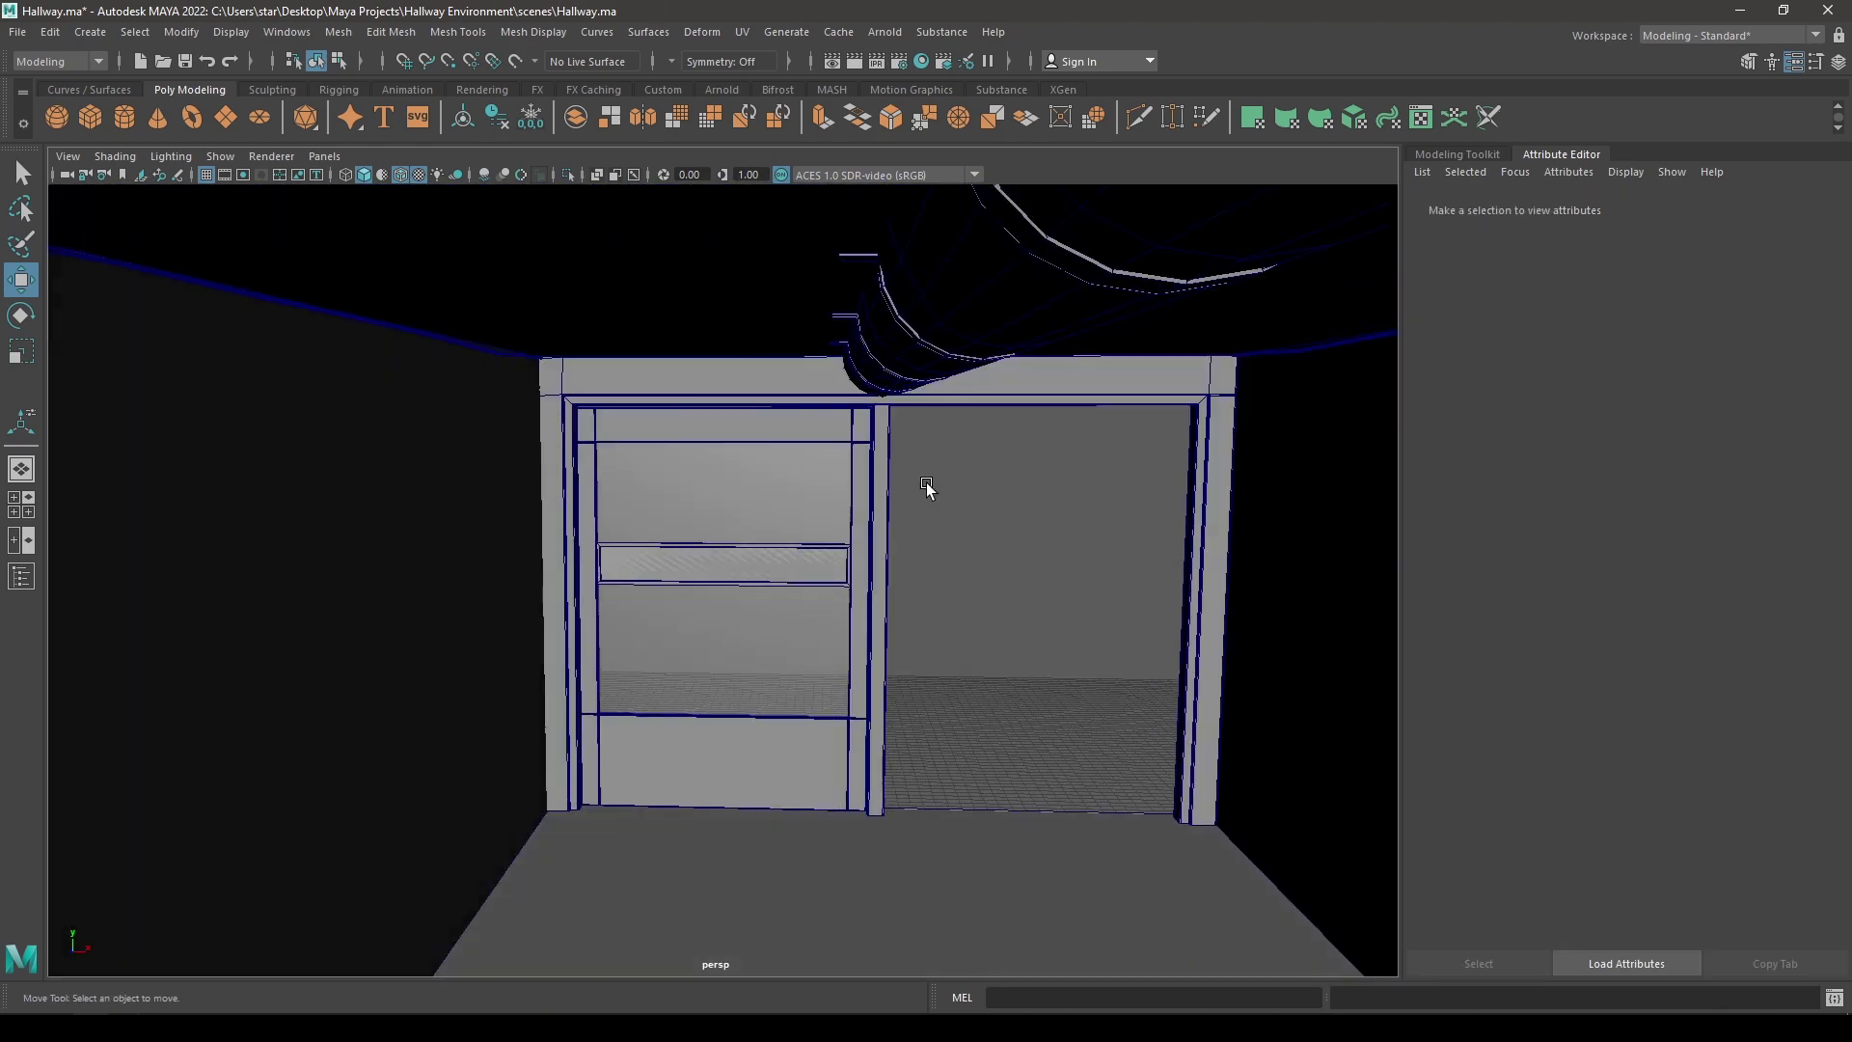
- Adjust the crossbar's depth along Z relative to the glass pane and window frame, then save the scene
alt+right_drag(930, 488, 841, 704)
alt+drag(841, 704, 706, 725)
click(691, 596)
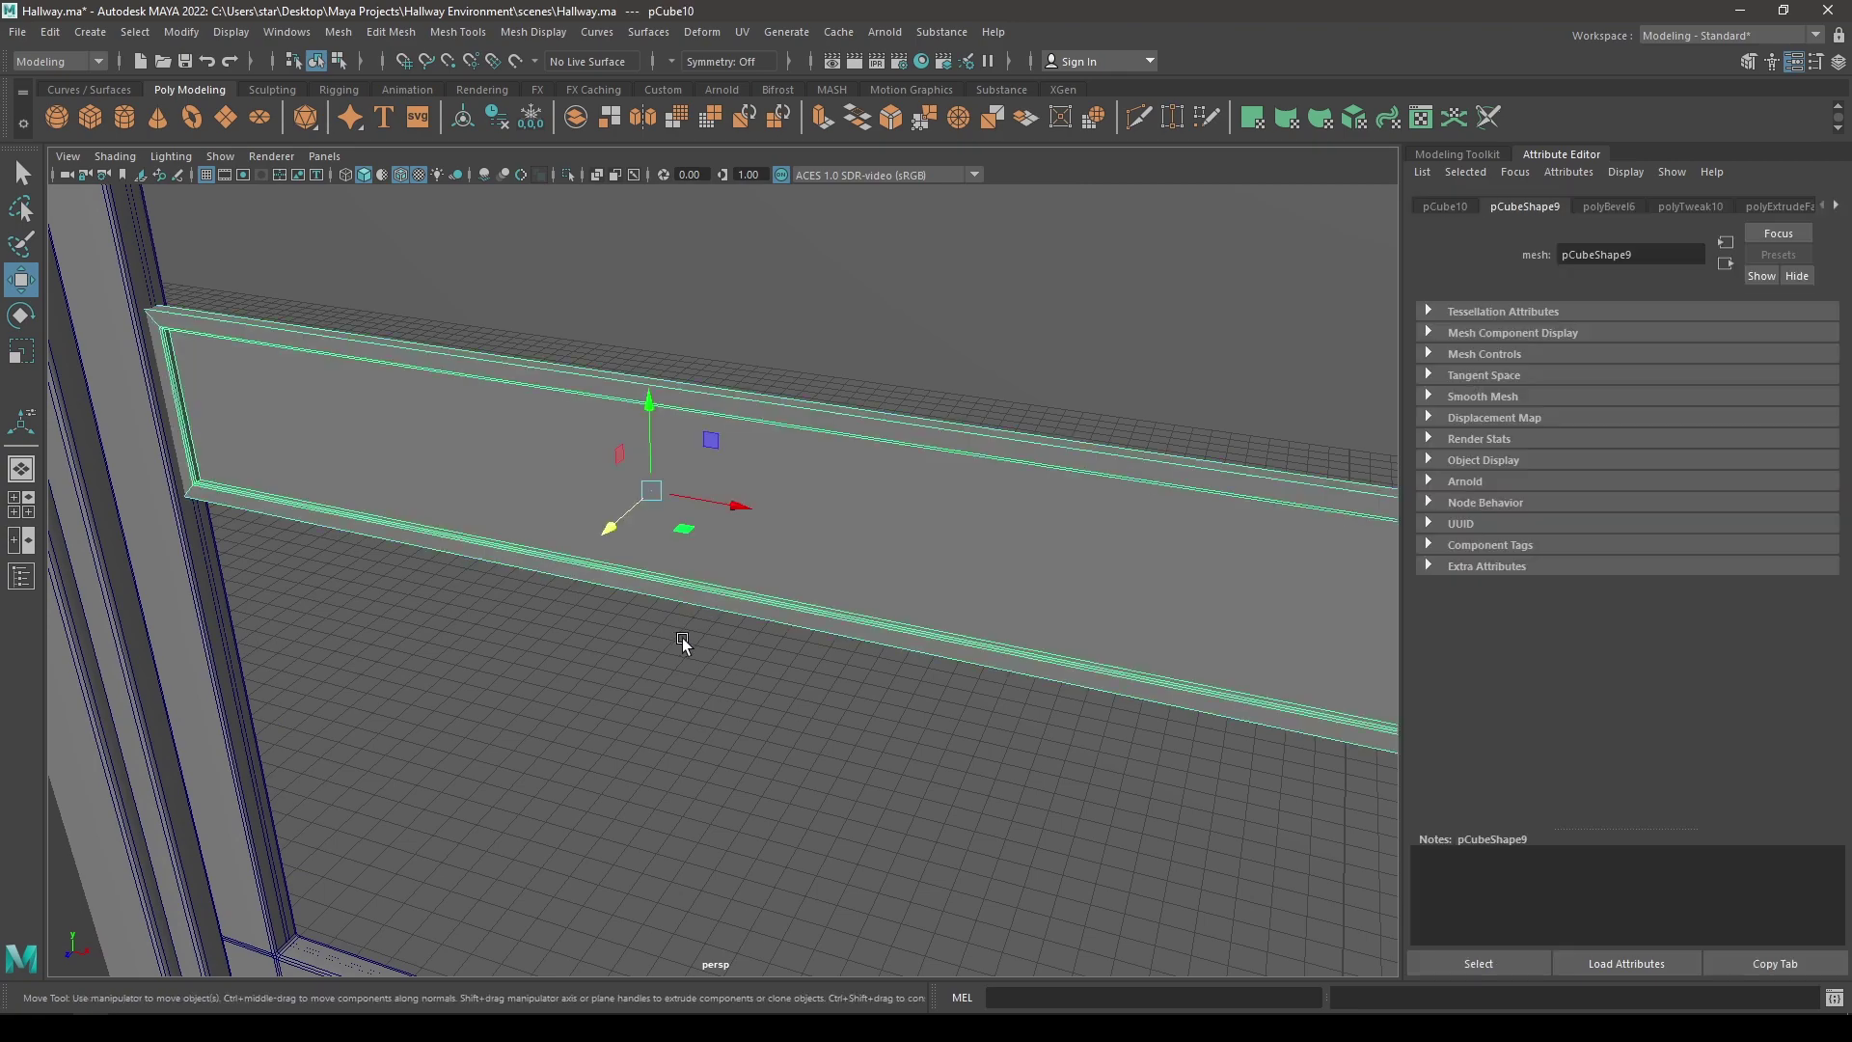
alt+drag(681, 639, 1117, 411)
click(1242, 429)
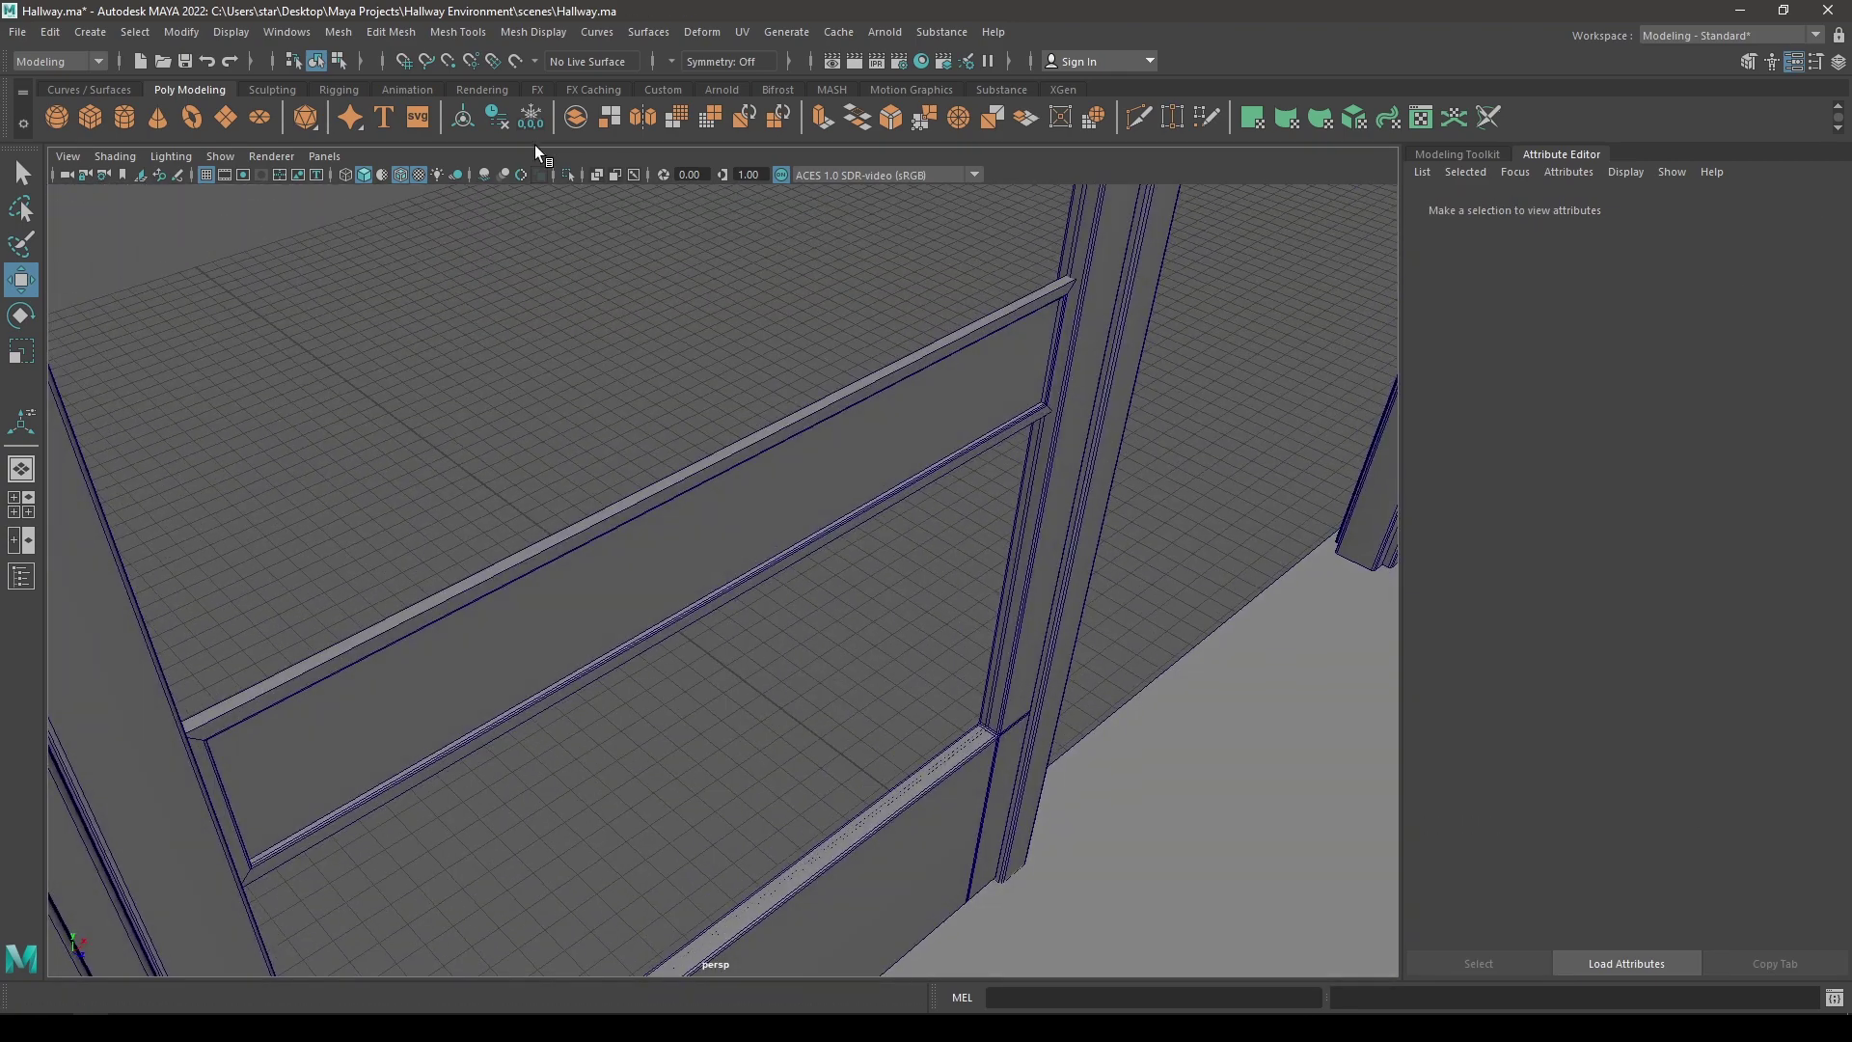
alt+drag(447, 234, 696, 443)
click(696, 442)
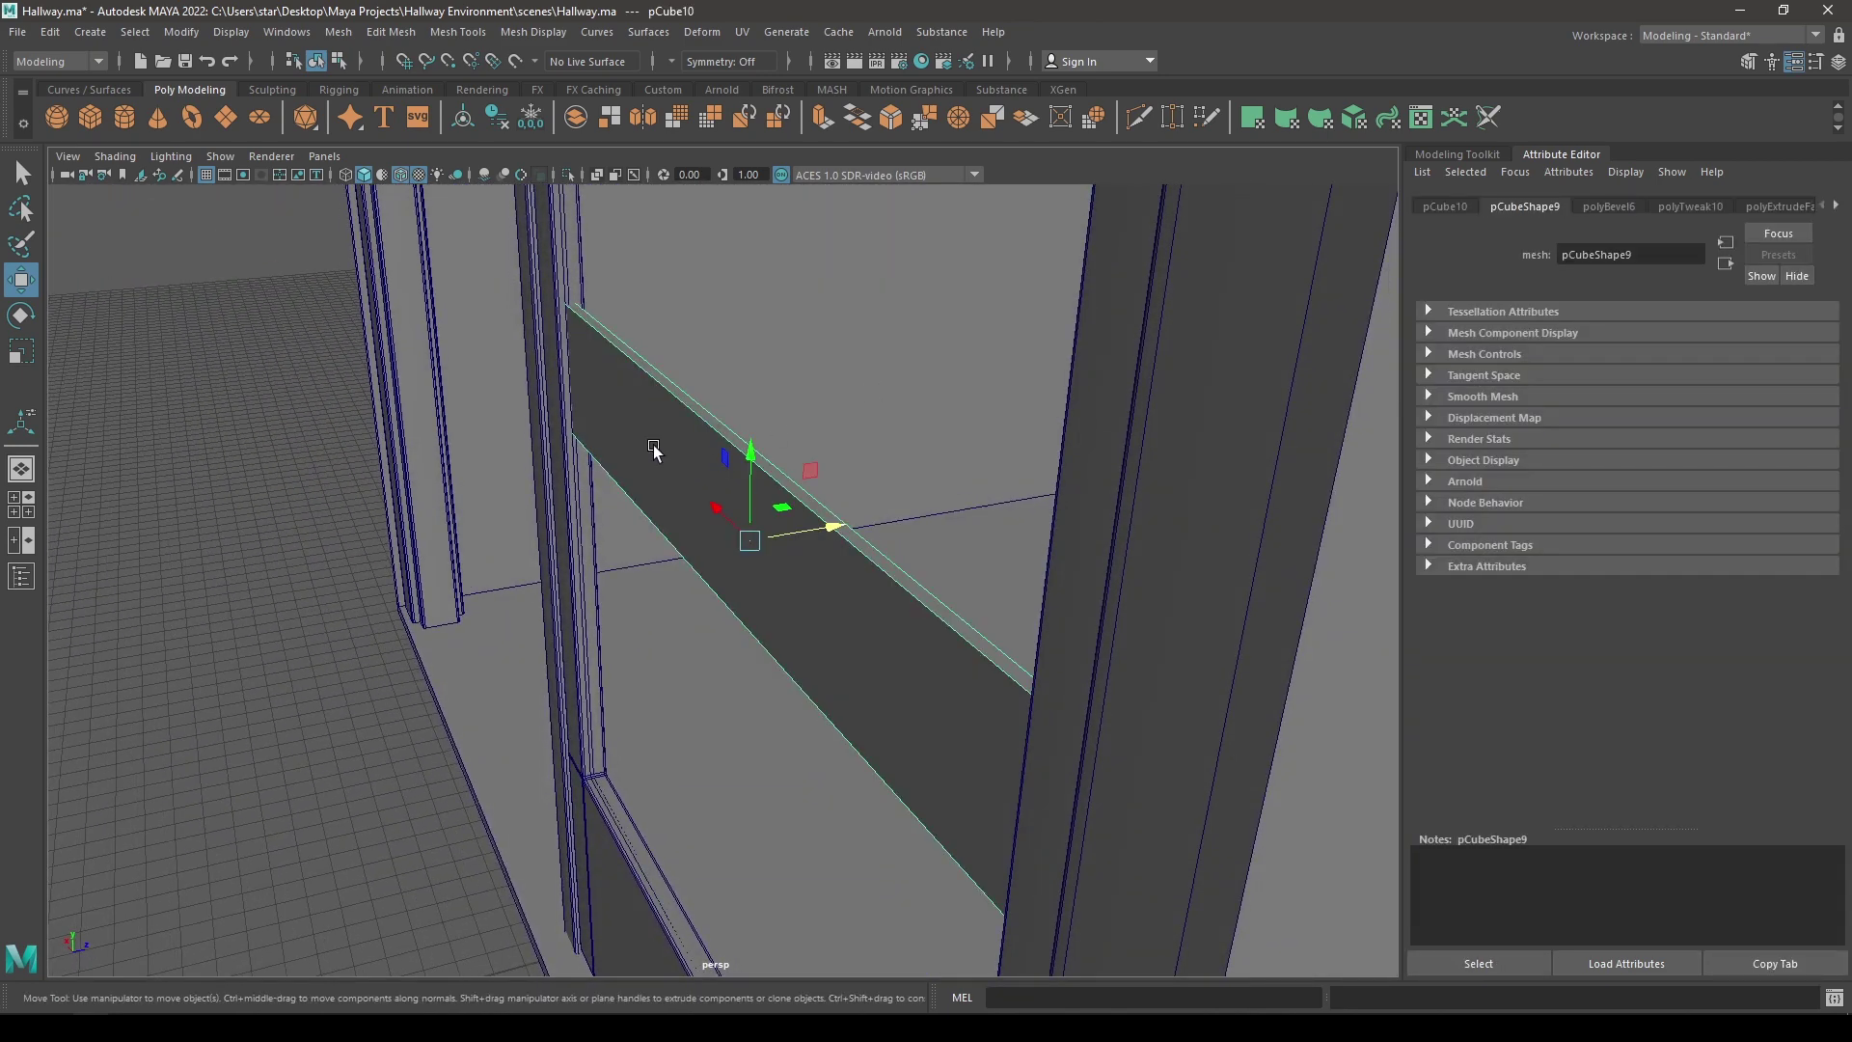
drag(822, 529, 463, 494)
click(366, 555)
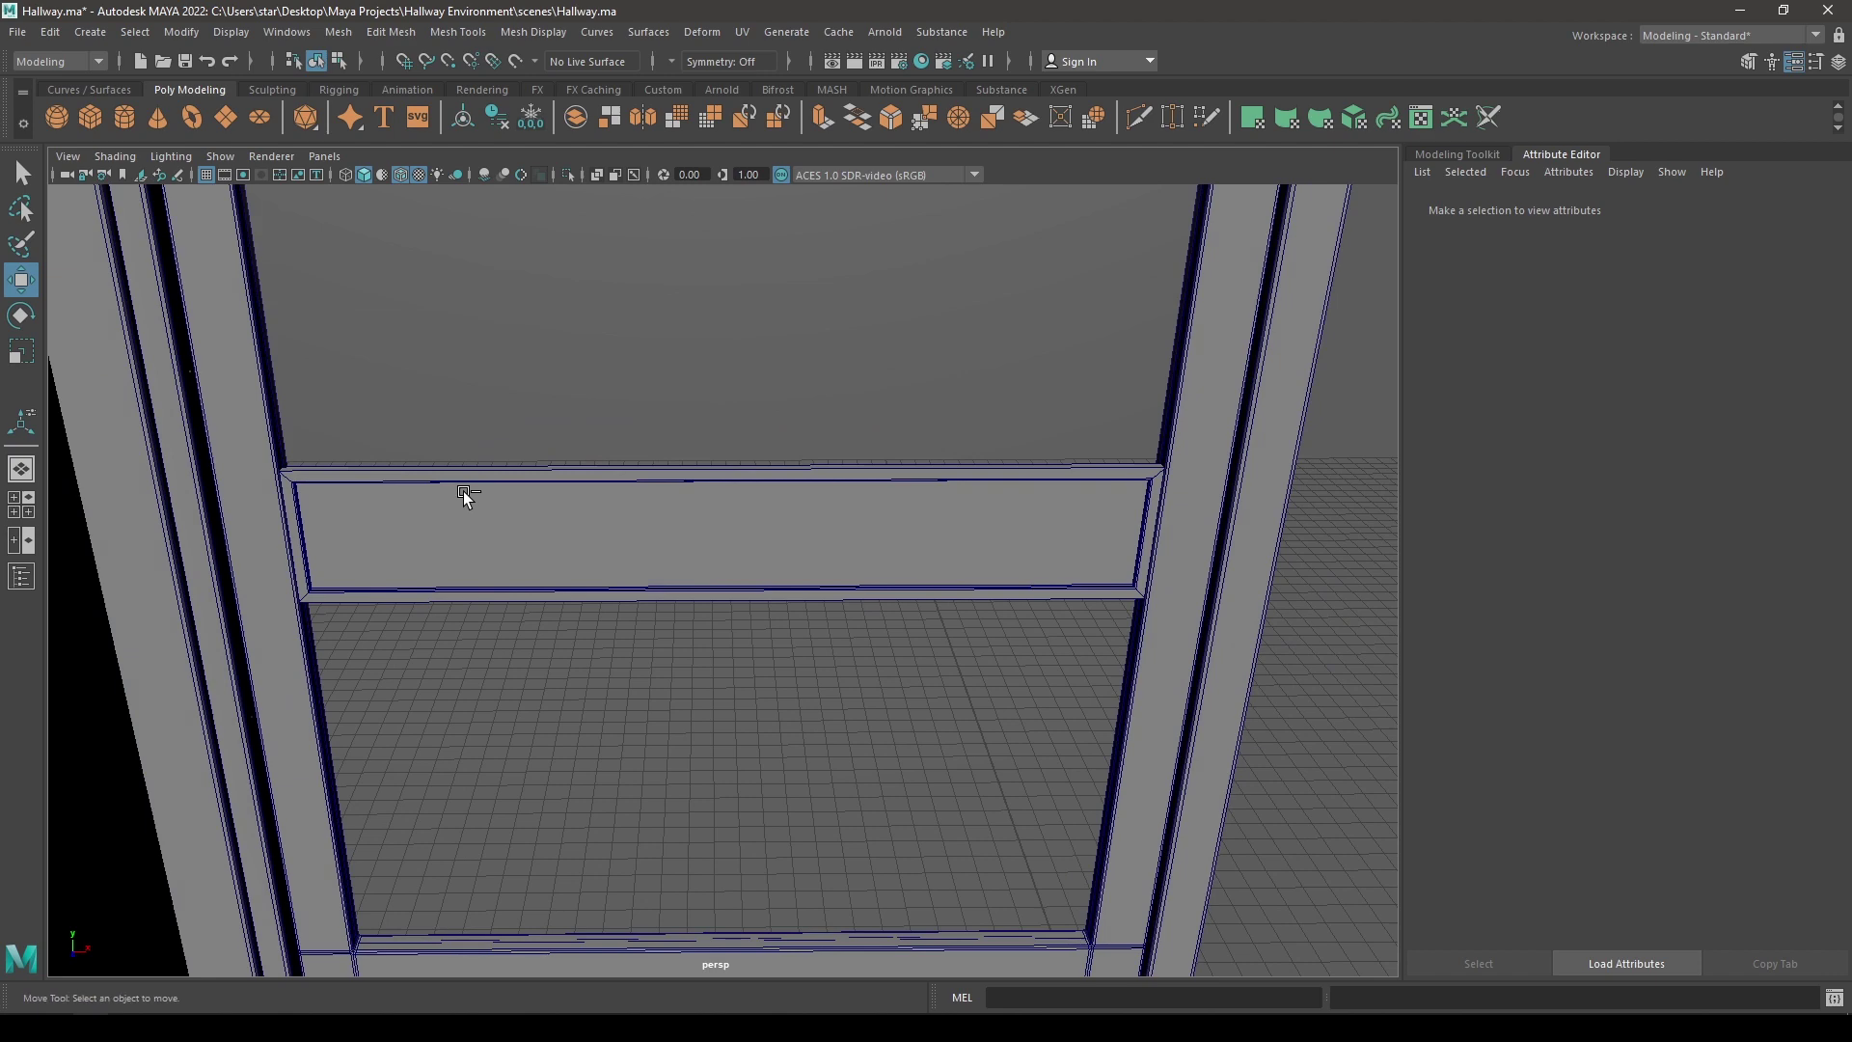
key(ctrl+s)
- Duplicate the window panel, crossbar and glass together and move the copies along X into the empty opening, at about X 116.59
alt+right_drag(660, 669, 529, 345)
alt+drag(680, 517, 734, 460)
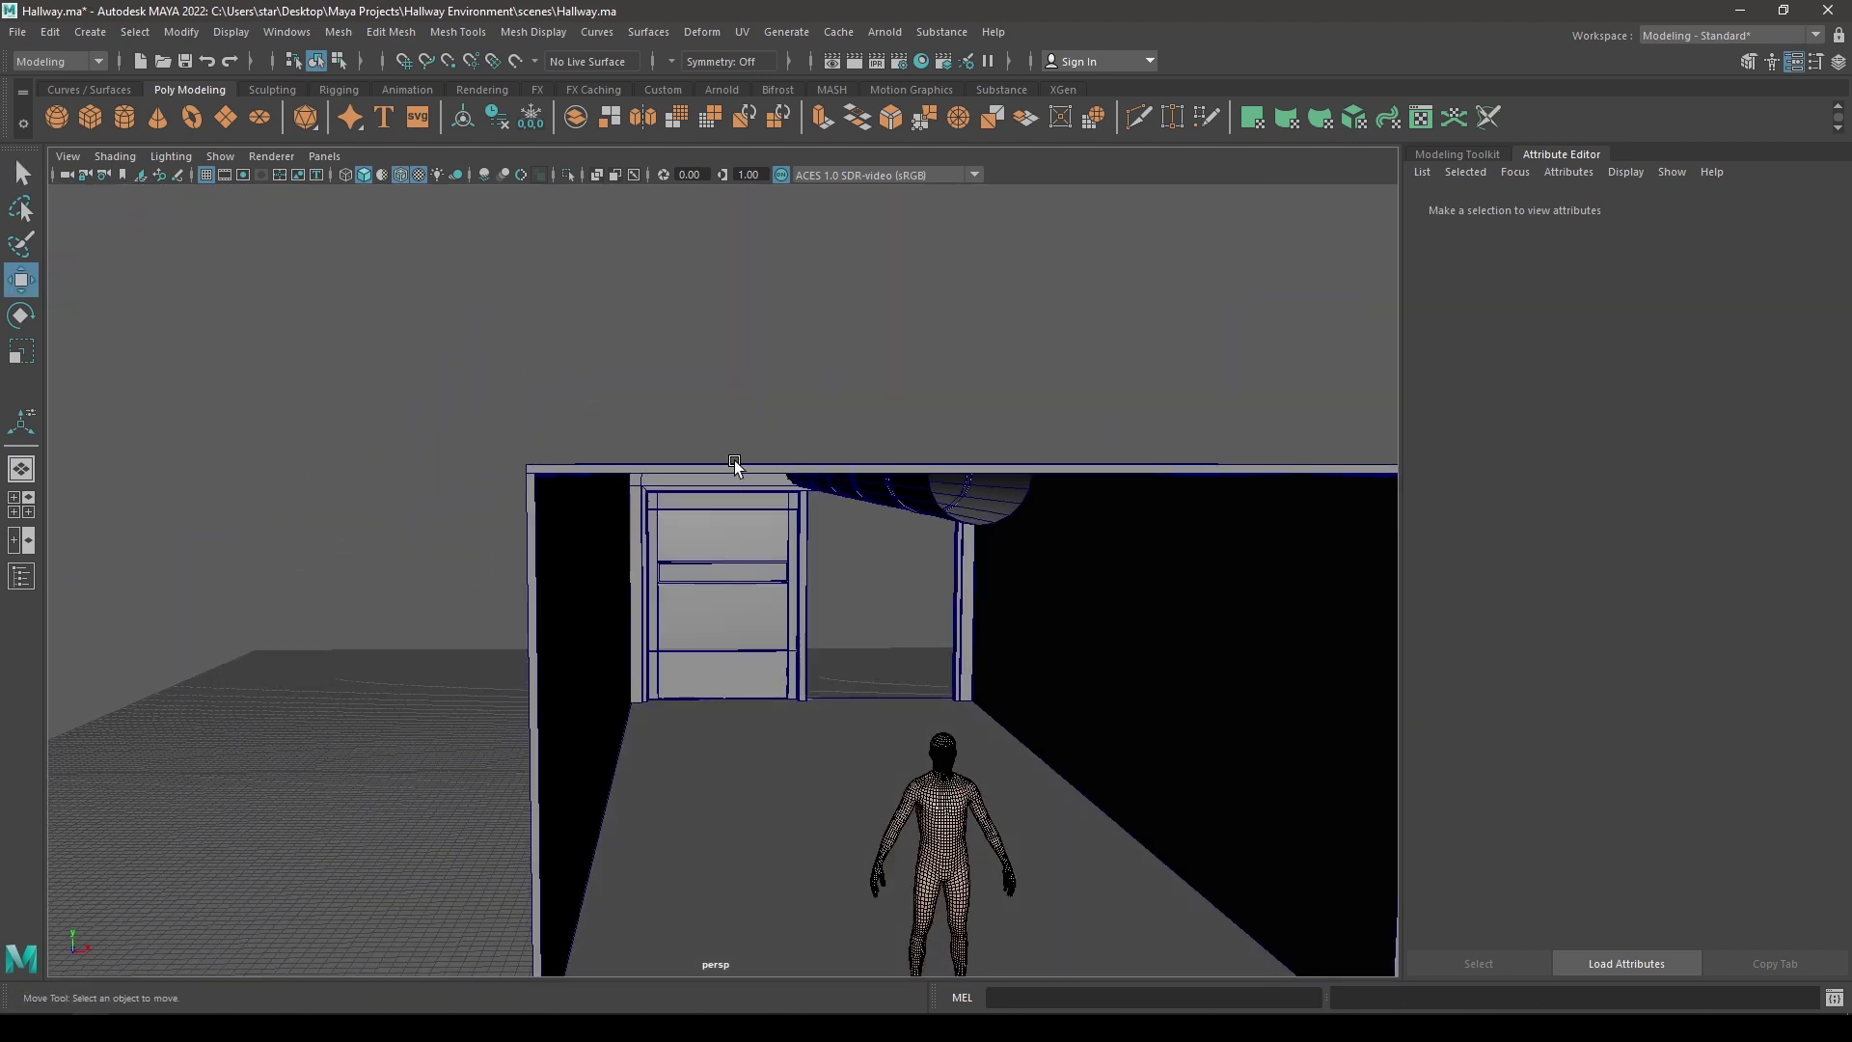
alt+right_drag(733, 460, 820, 608)
alt+middle_drag(820, 608, 708, 540)
key(space)
drag(761, 483, 762, 552)
alt+right_drag(762, 551, 733, 479)
alt+middle_drag(733, 479, 715, 548)
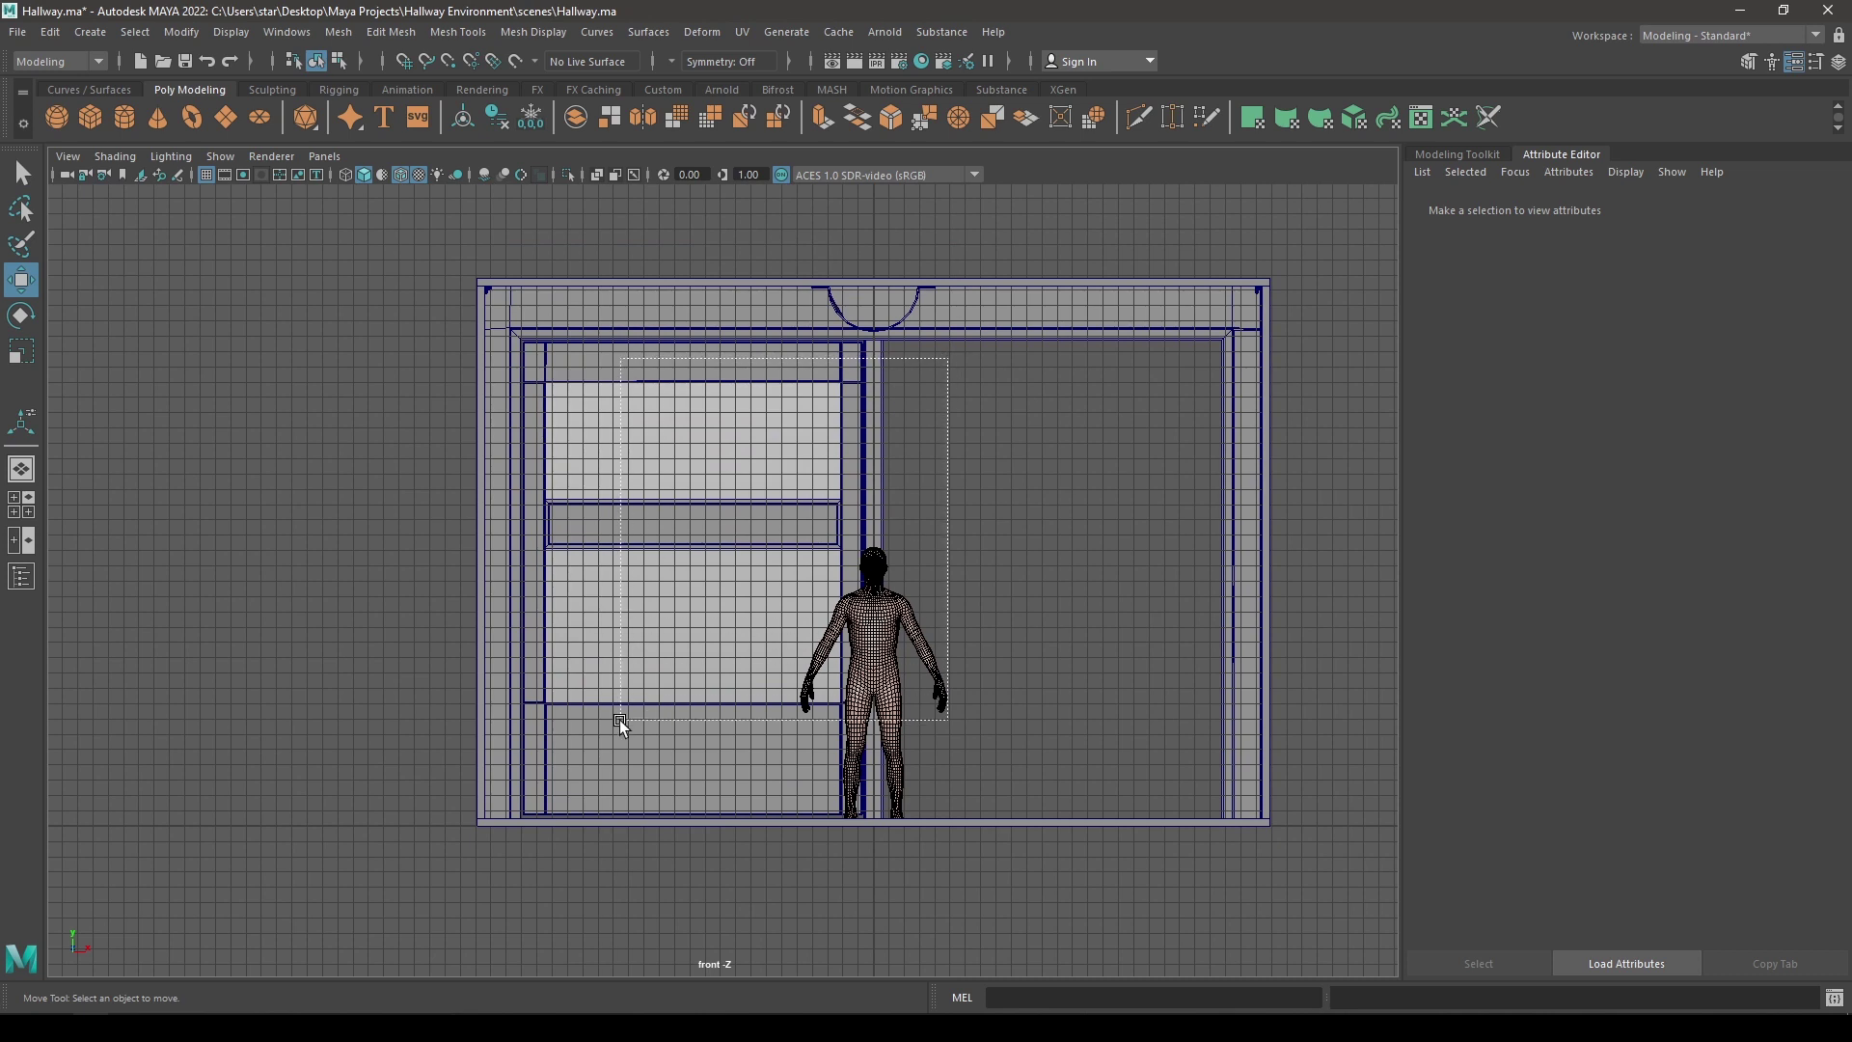
drag(620, 719, 627, 744)
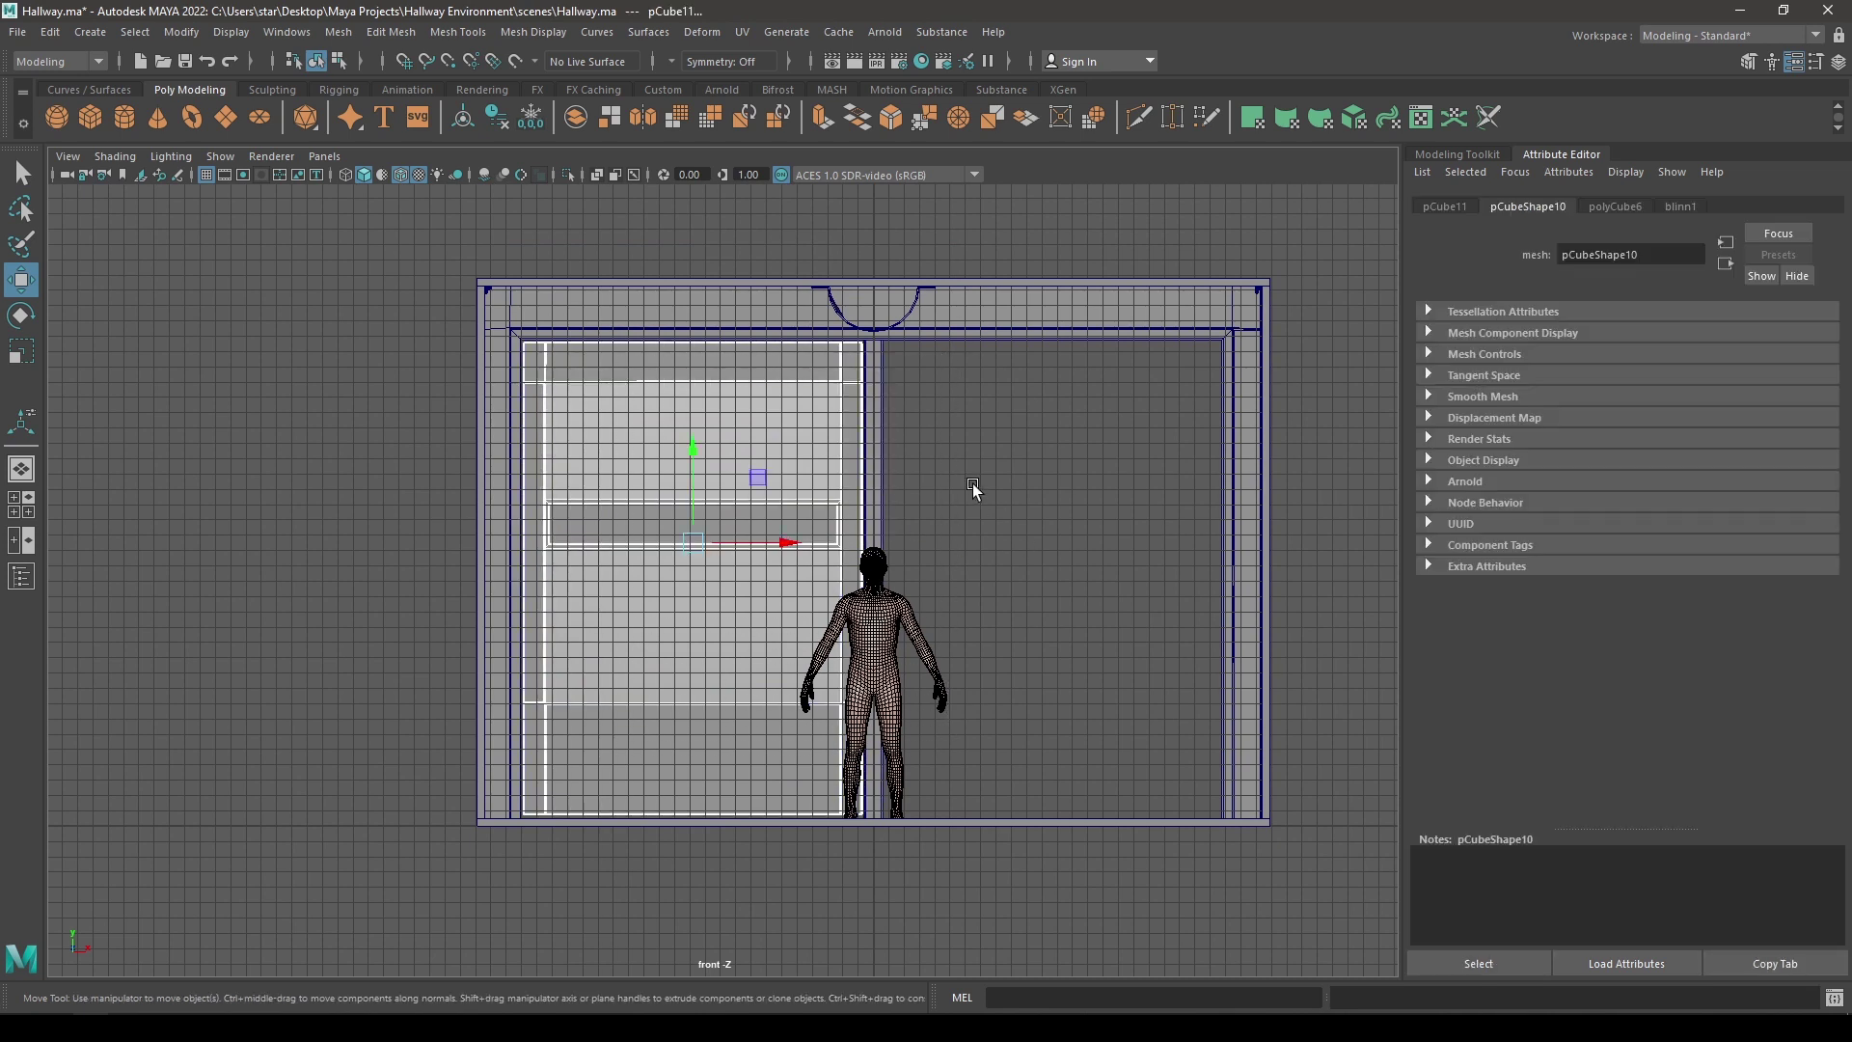
alt+right_drag(972, 484, 952, 668)
alt+middle_drag(952, 667, 773, 703)
key(ctrl+shift+d)
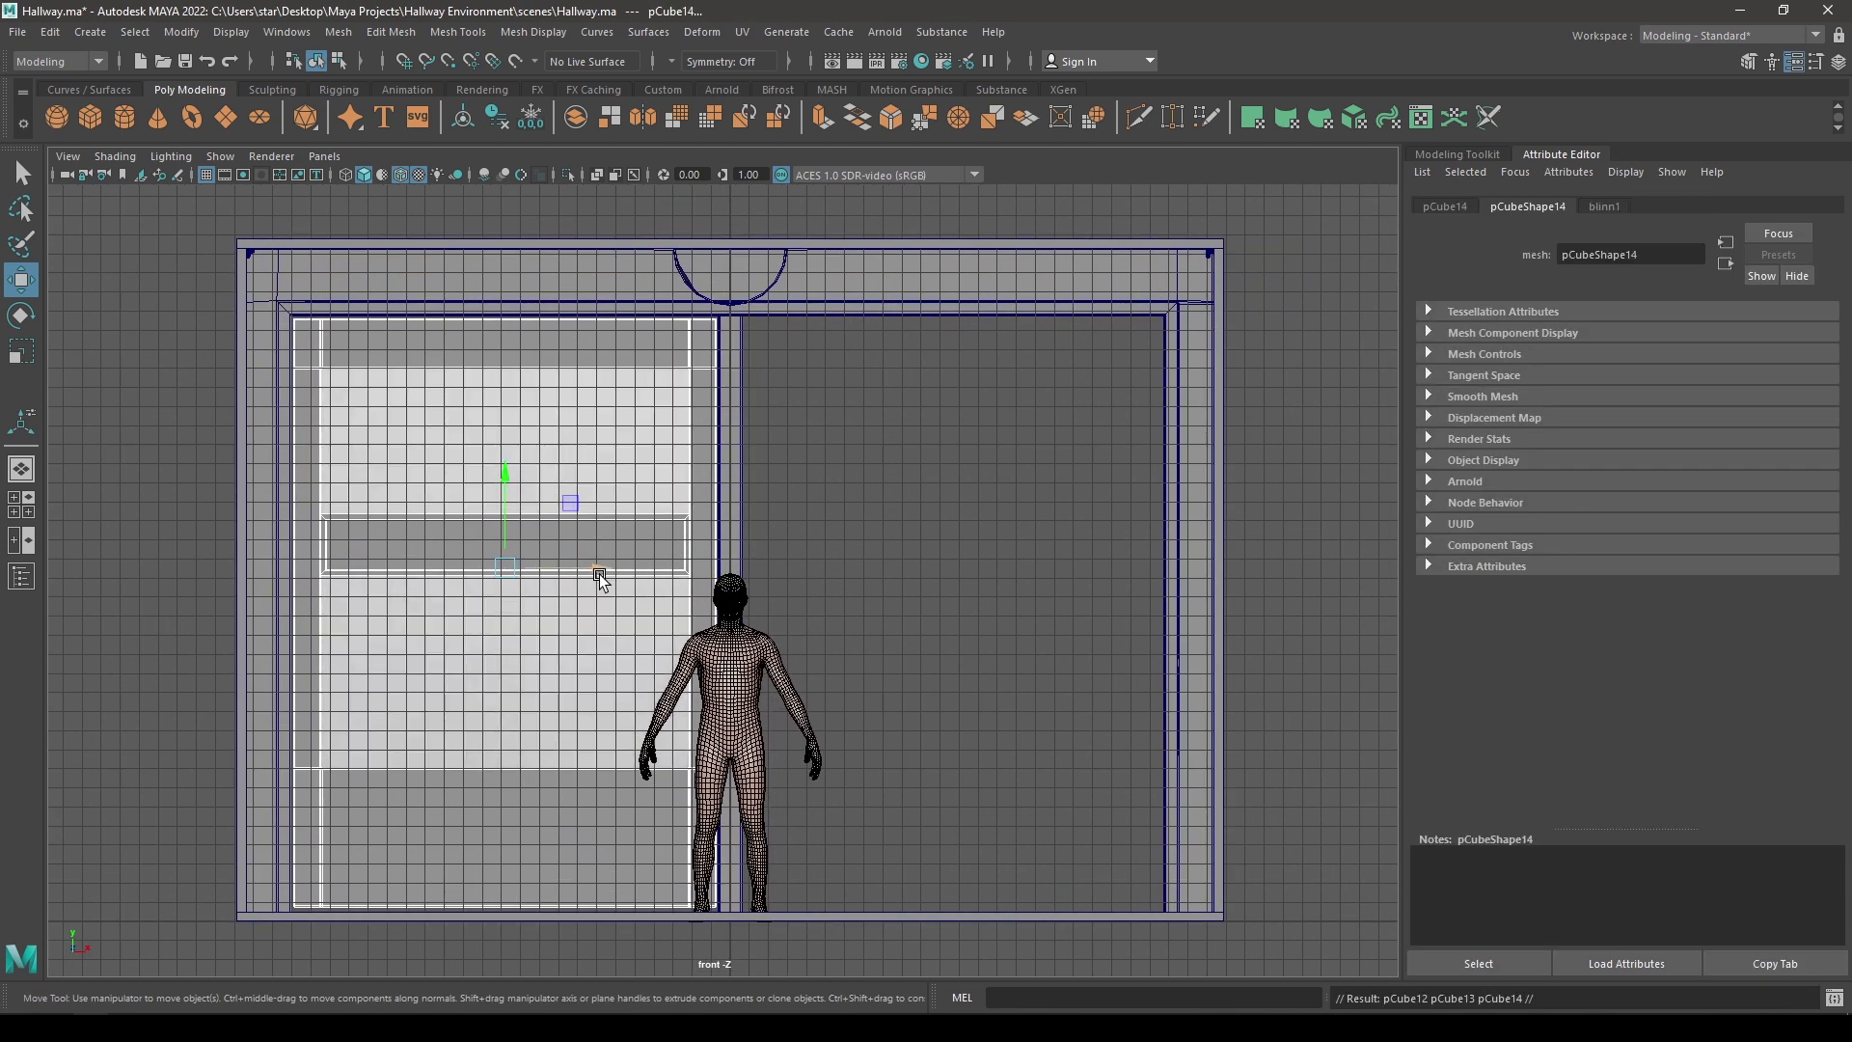
drag(599, 576, 1047, 564)
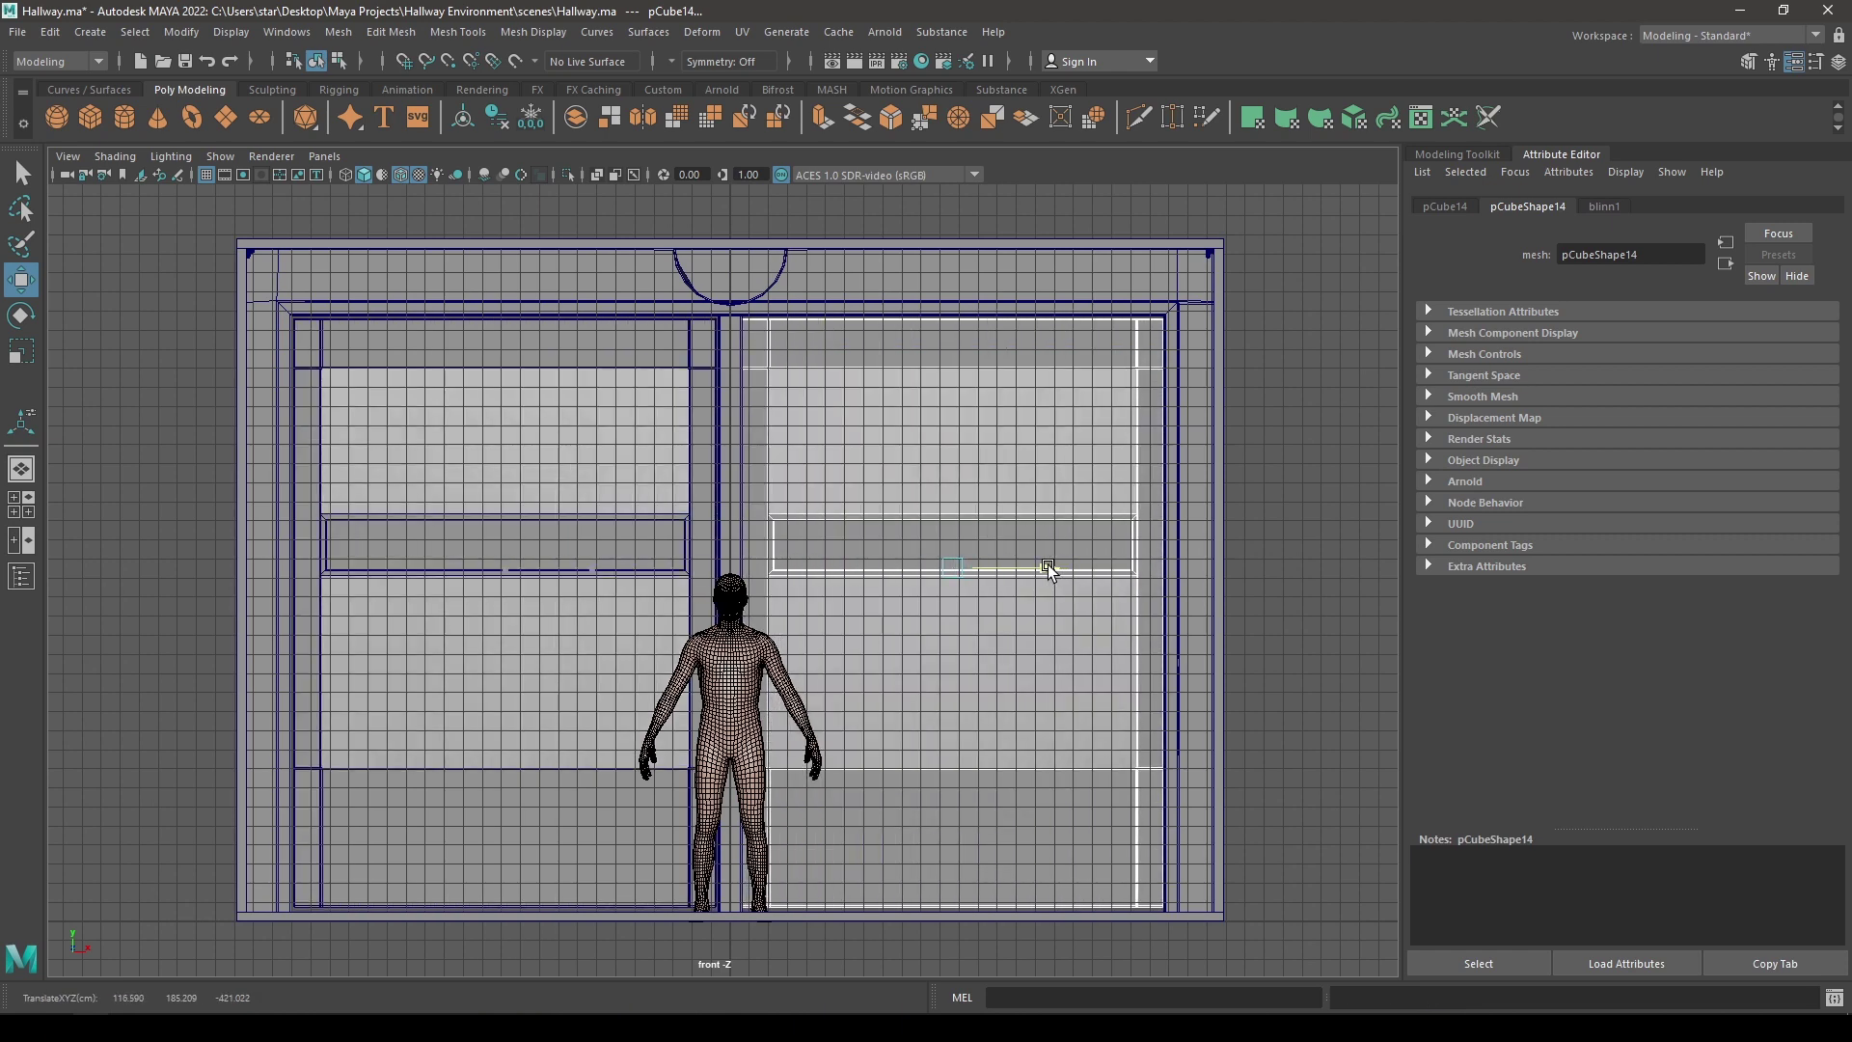
- Examine how the duplicated window panel fits its opening, in the front view and from inside the hallway
alt+right_drag(1048, 565, 1216, 718)
alt+middle_drag(1140, 622, 596, 529)
alt+right_drag(596, 529, 824, 555)
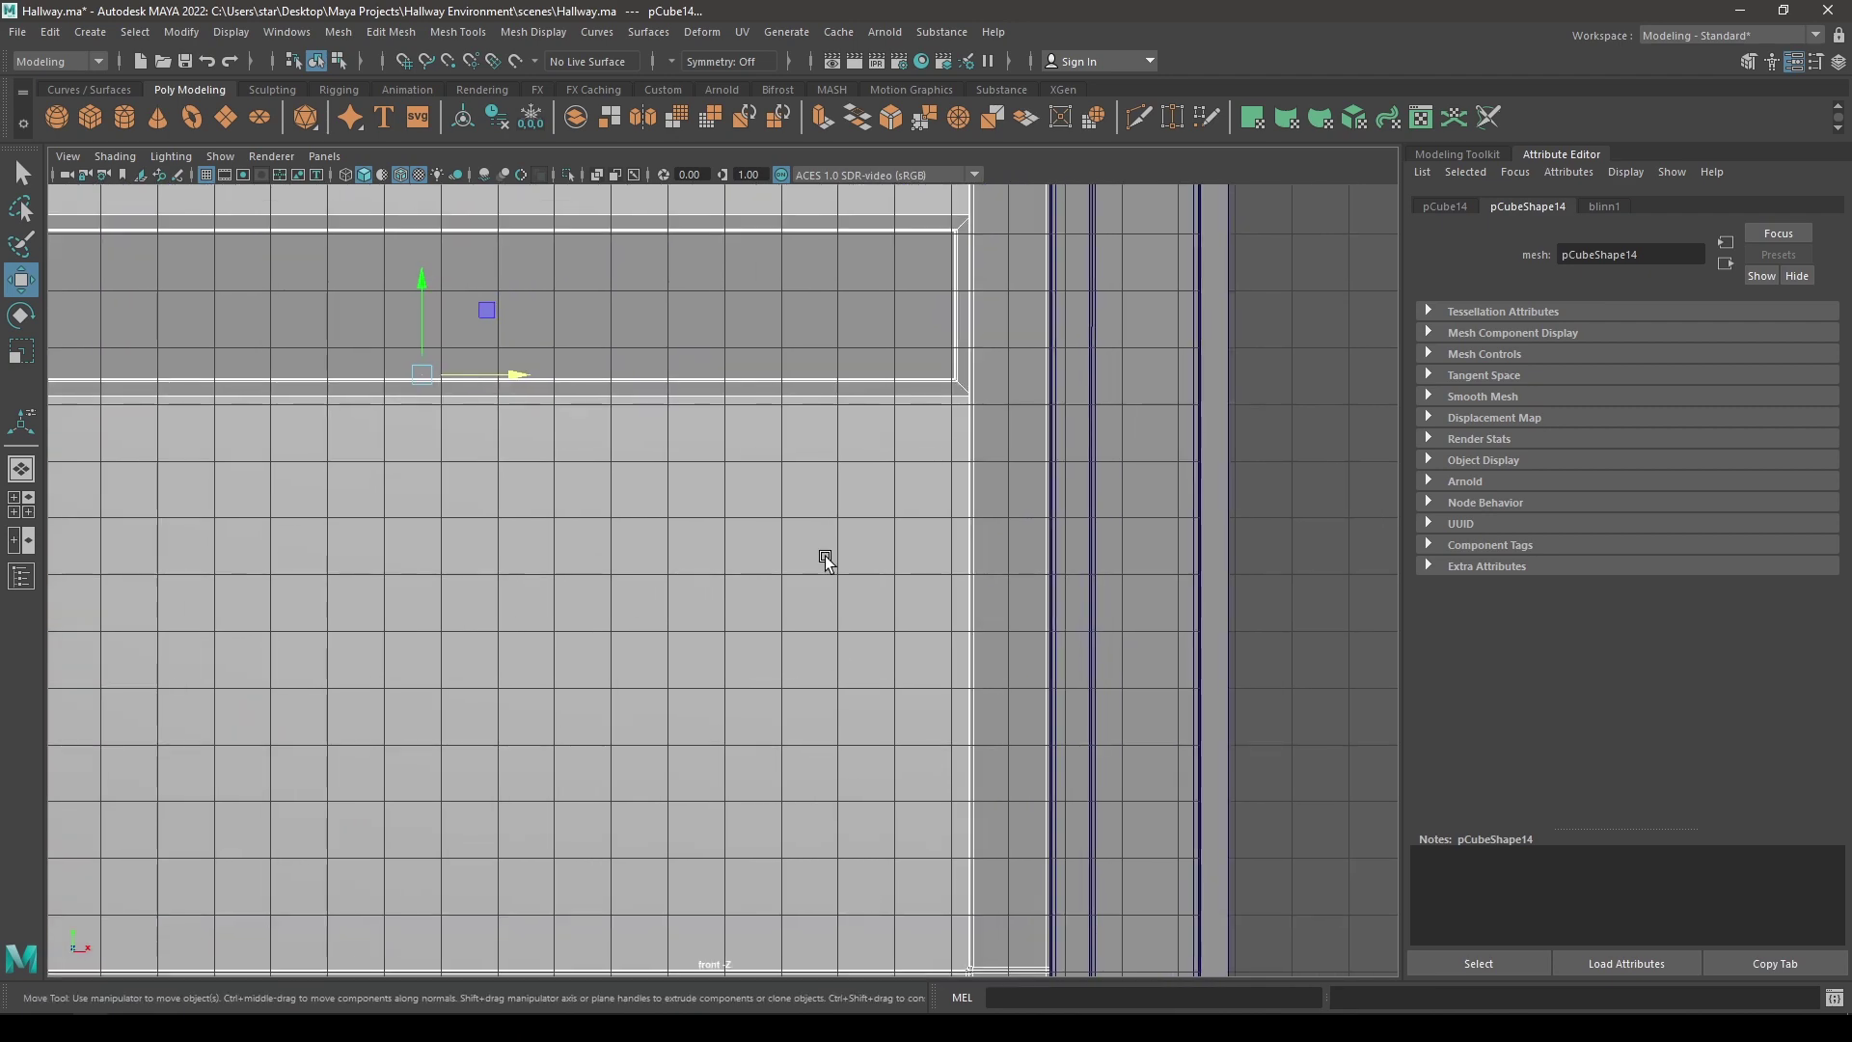
key(space)
key(space)
alt+drag(789, 459, 335, 686)
alt+right_drag(335, 686, 314, 367)
click(227, 467)
alt+drag(675, 692, 620, 620)
alt+right_drag(620, 620, 827, 917)
alt+drag(827, 917, 702, 720)
alt+right_drag(702, 720, 736, 761)
alt+middle_drag(720, 724, 708, 760)
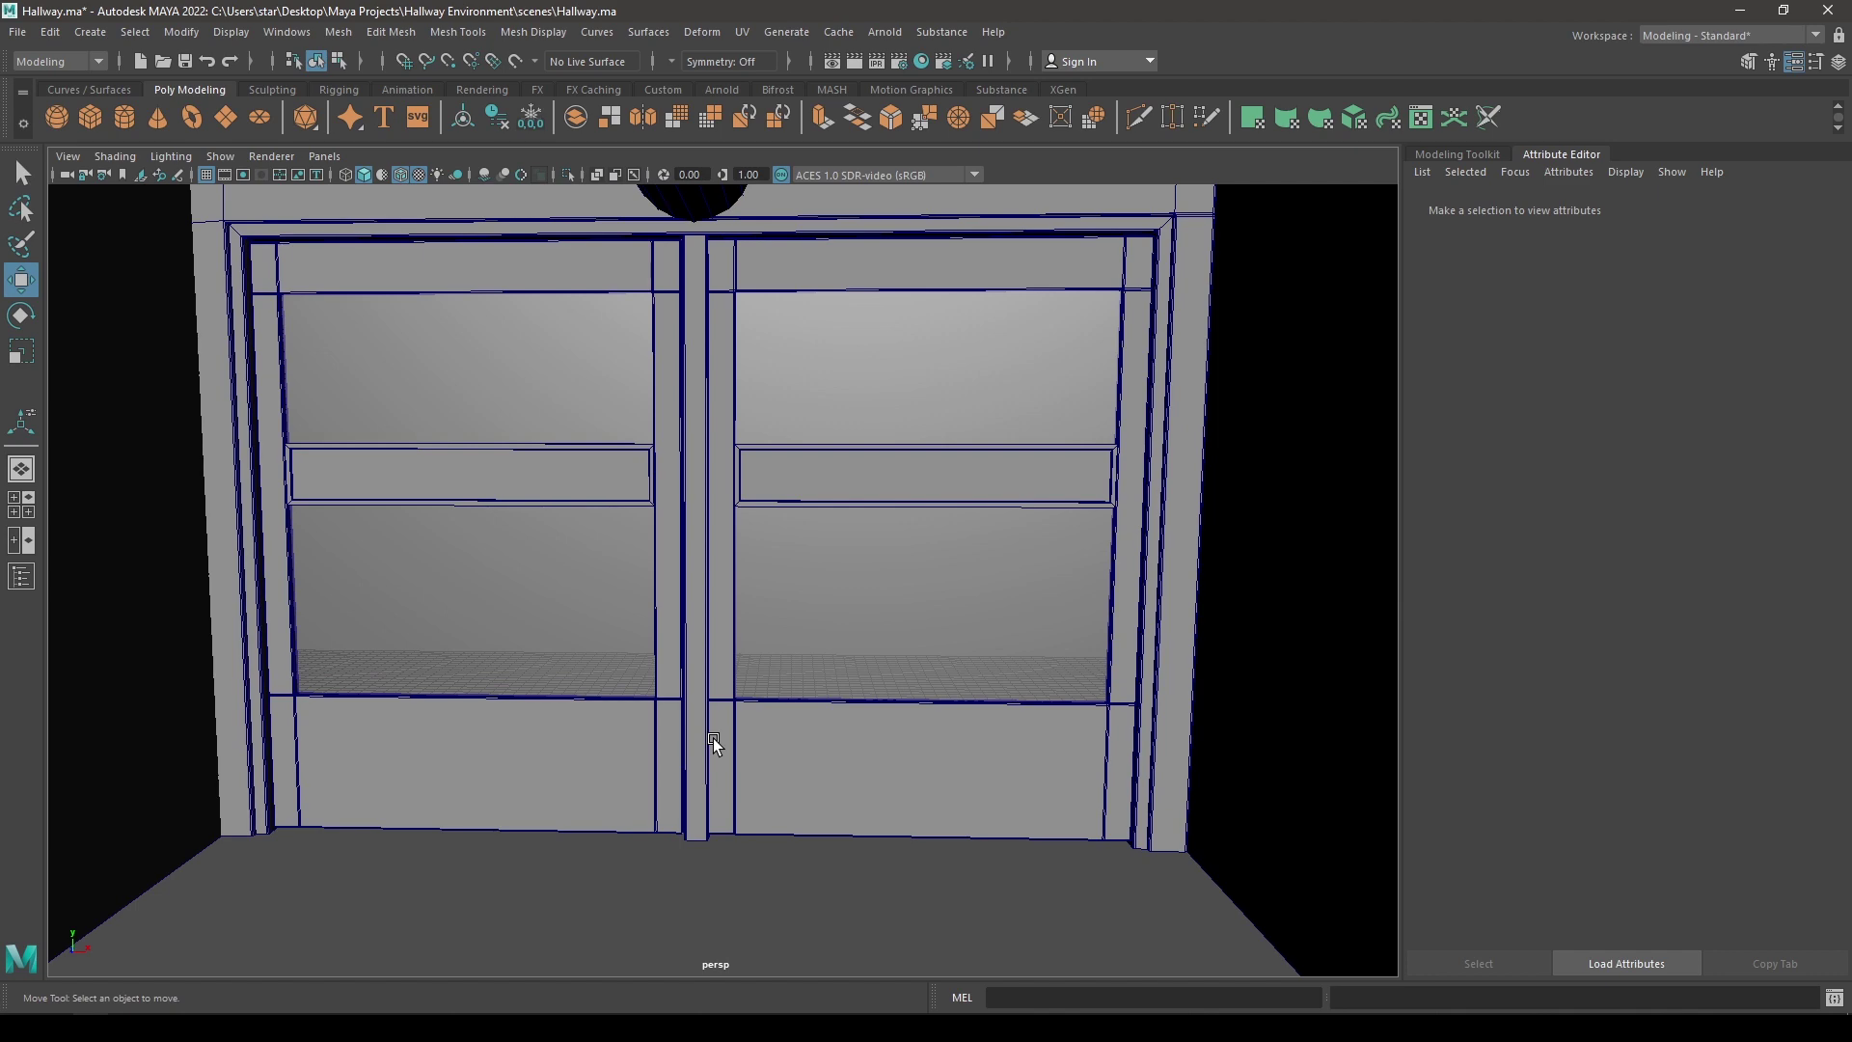
- Create a new polygon cube in the hallway to start a window handle
alt+drag(744, 517, 961, 523)
scroll(758, 633, up, 3)
shift+right_drag(685, 434, 682, 487)
alt+right_drag(832, 964, 710, 743)
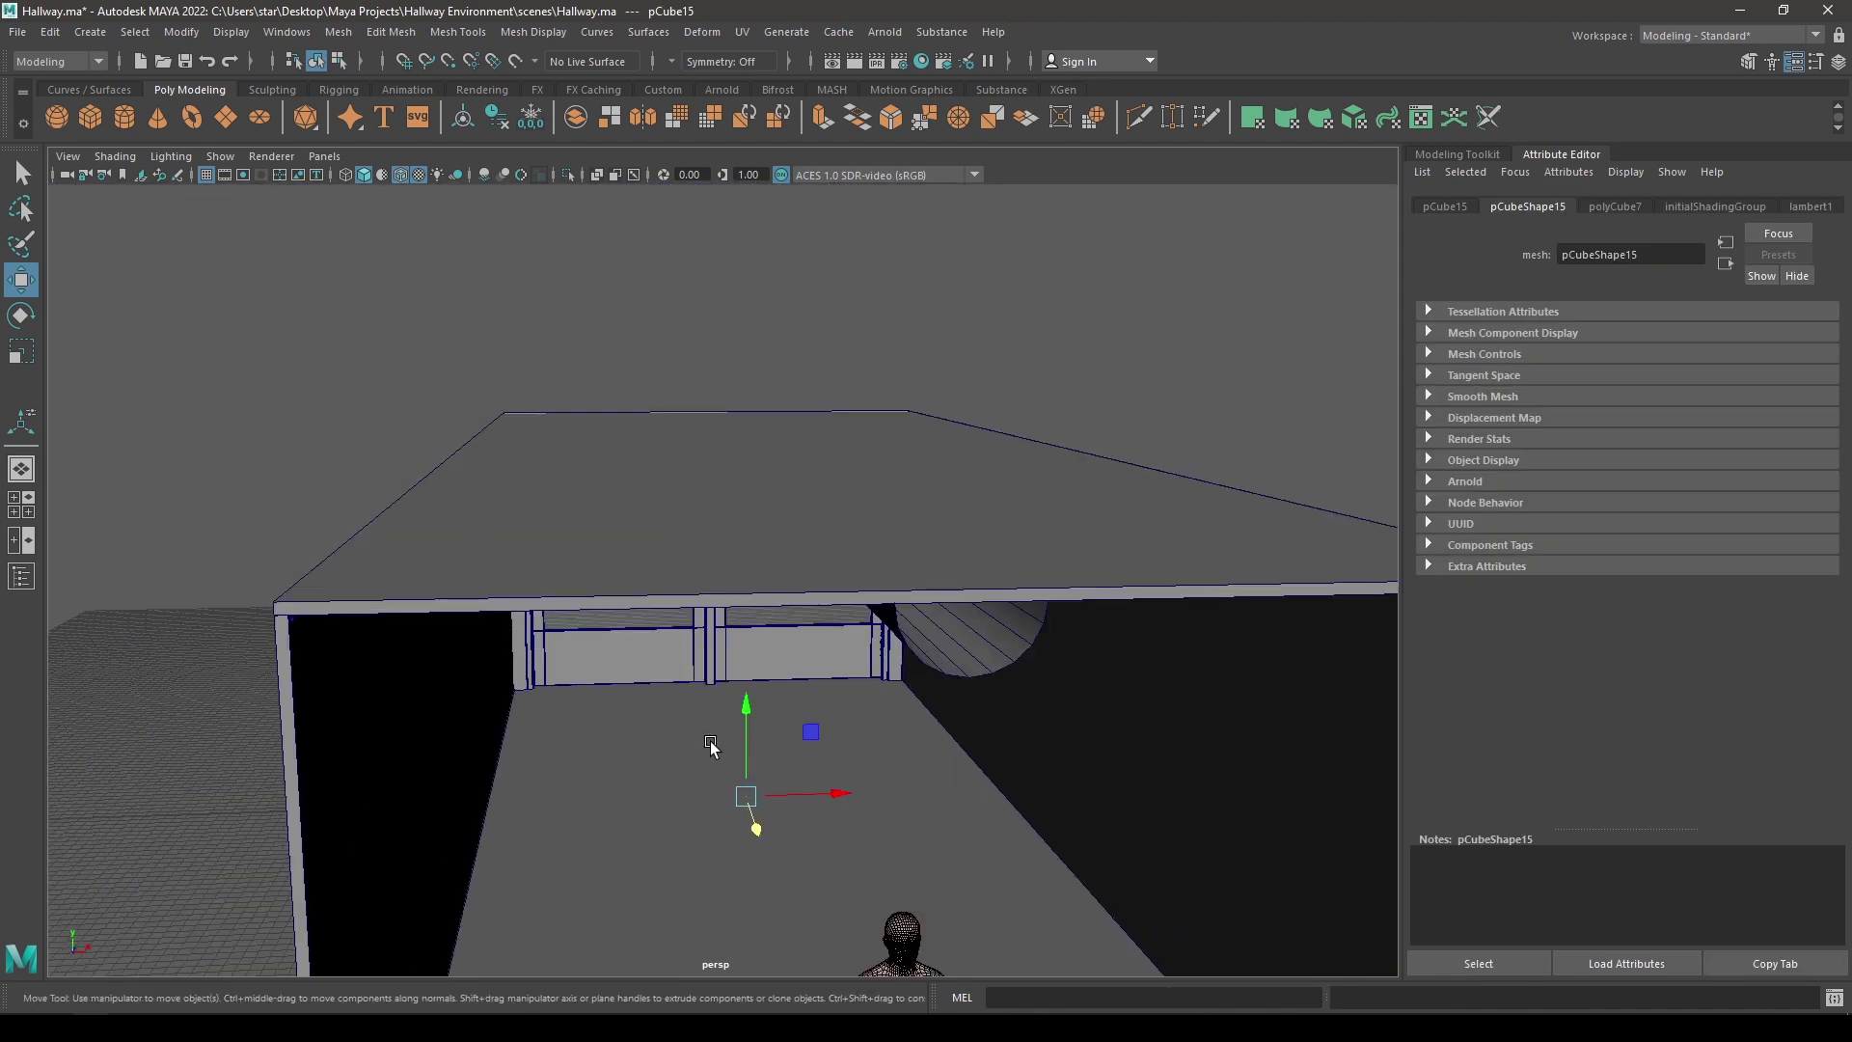
- Move the cube in the front view onto the inner vertical frame member of one window panel, at crossbar height
key(space)
drag(746, 715, 780, 812)
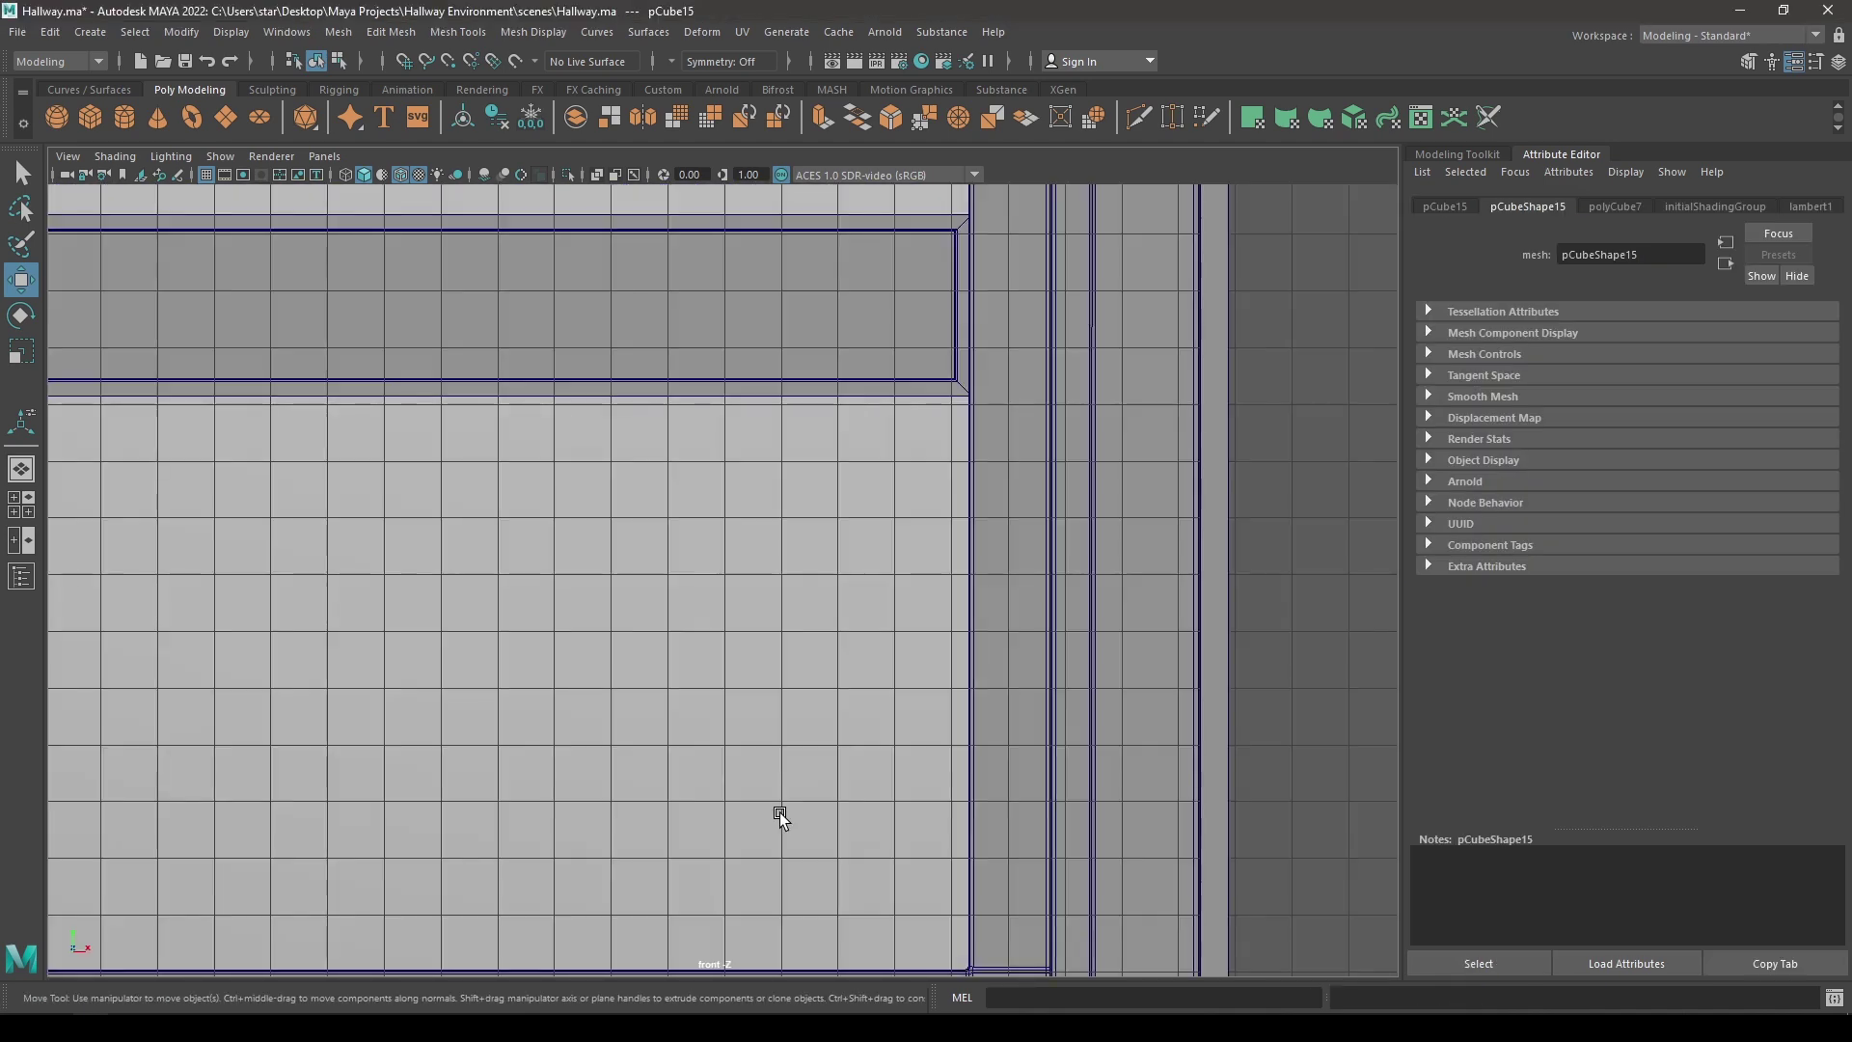
scroll(660, 505, down, 3)
scroll(772, 581, down, 2)
scroll(692, 745, up, 5)
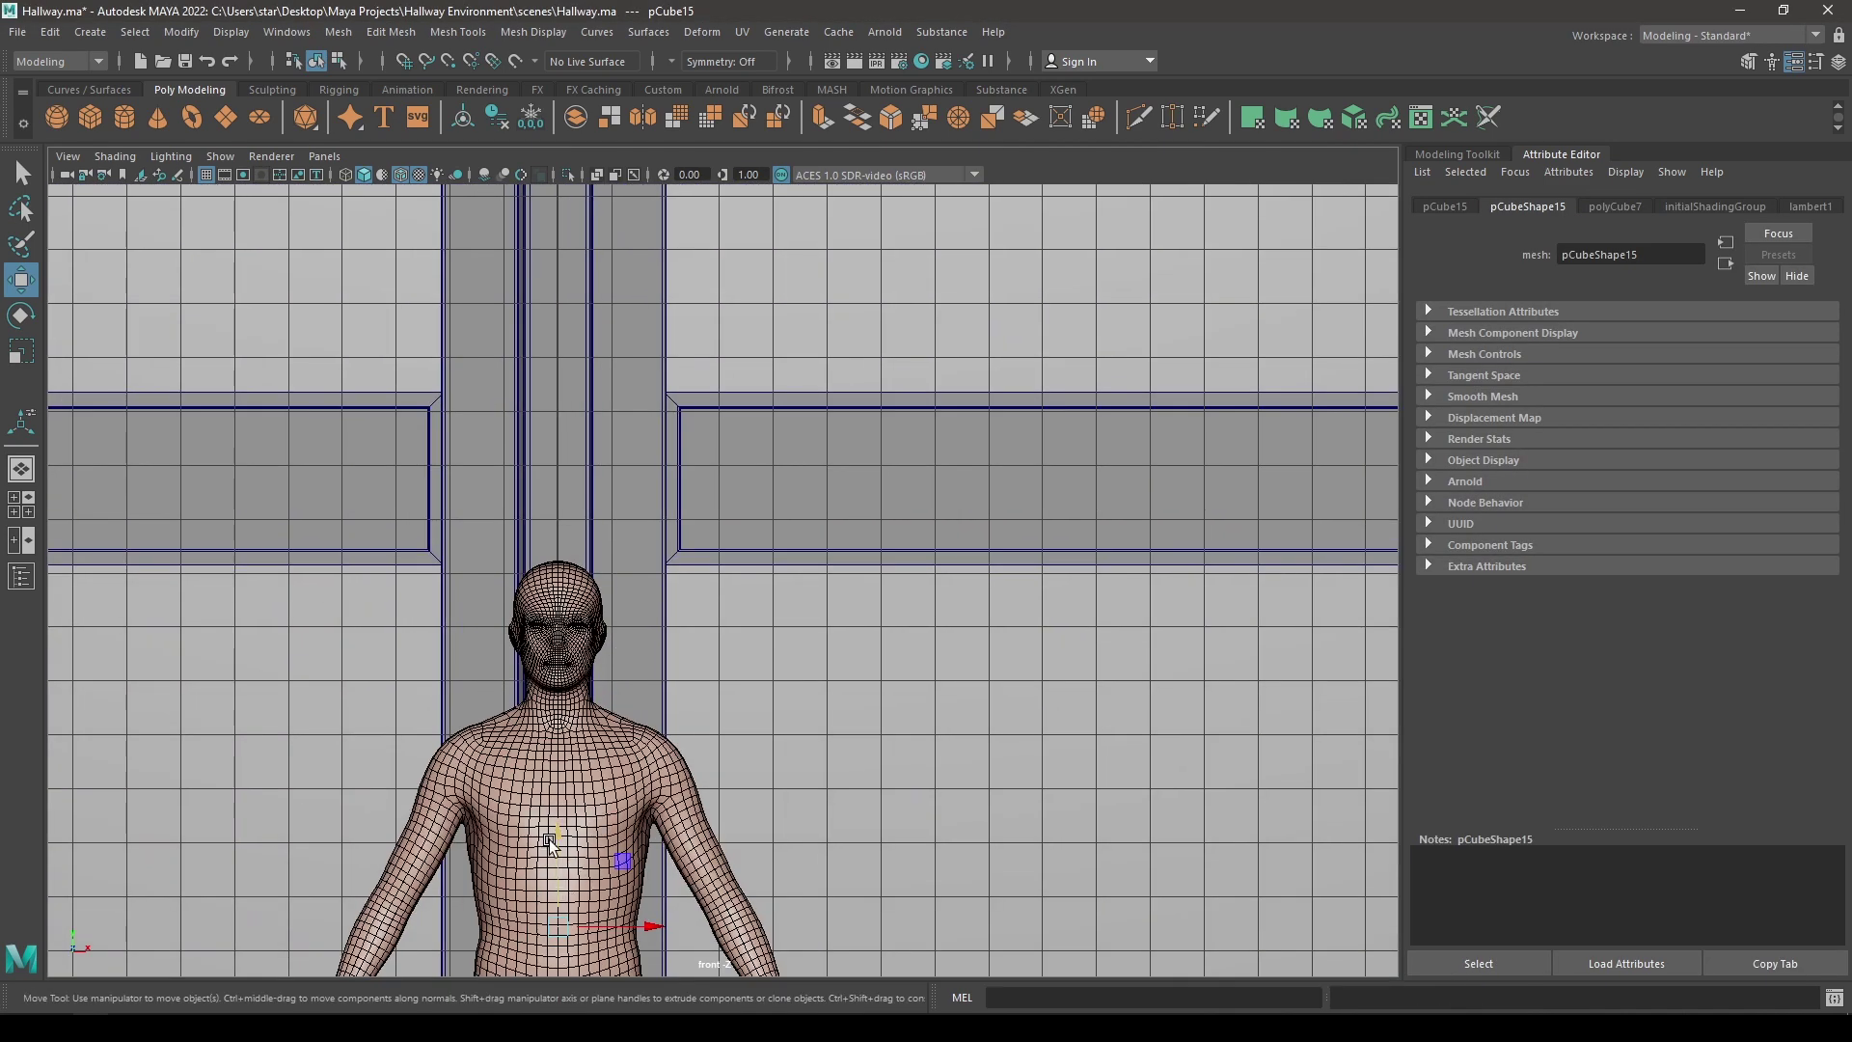
drag(550, 842, 545, 417)
scroll(554, 570, up, 3)
scroll(553, 570, up, 4)
alt+middle_drag(554, 571, 743, 653)
scroll(695, 540, down, 1)
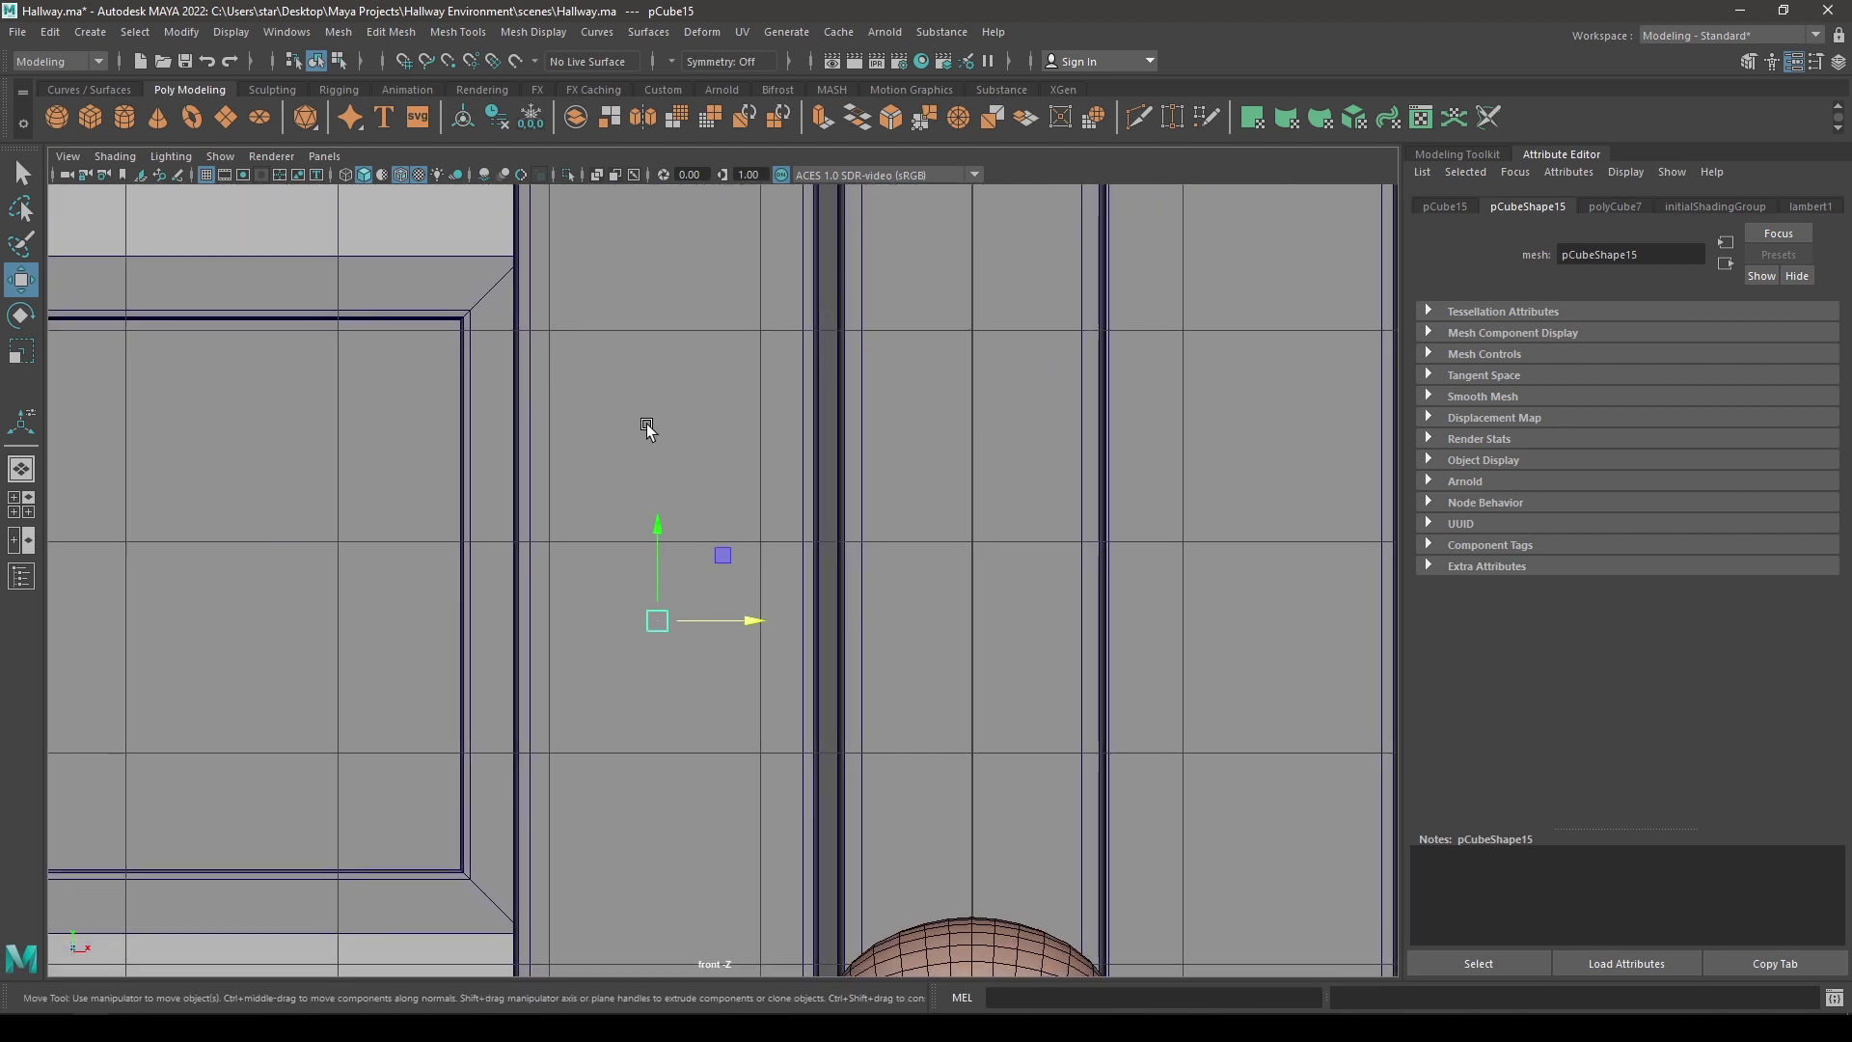
- Scale the cube into a tall, flat bar, widen it along X and adjust its X position on the frame member
key(r)
drag(656, 533, 644, 381)
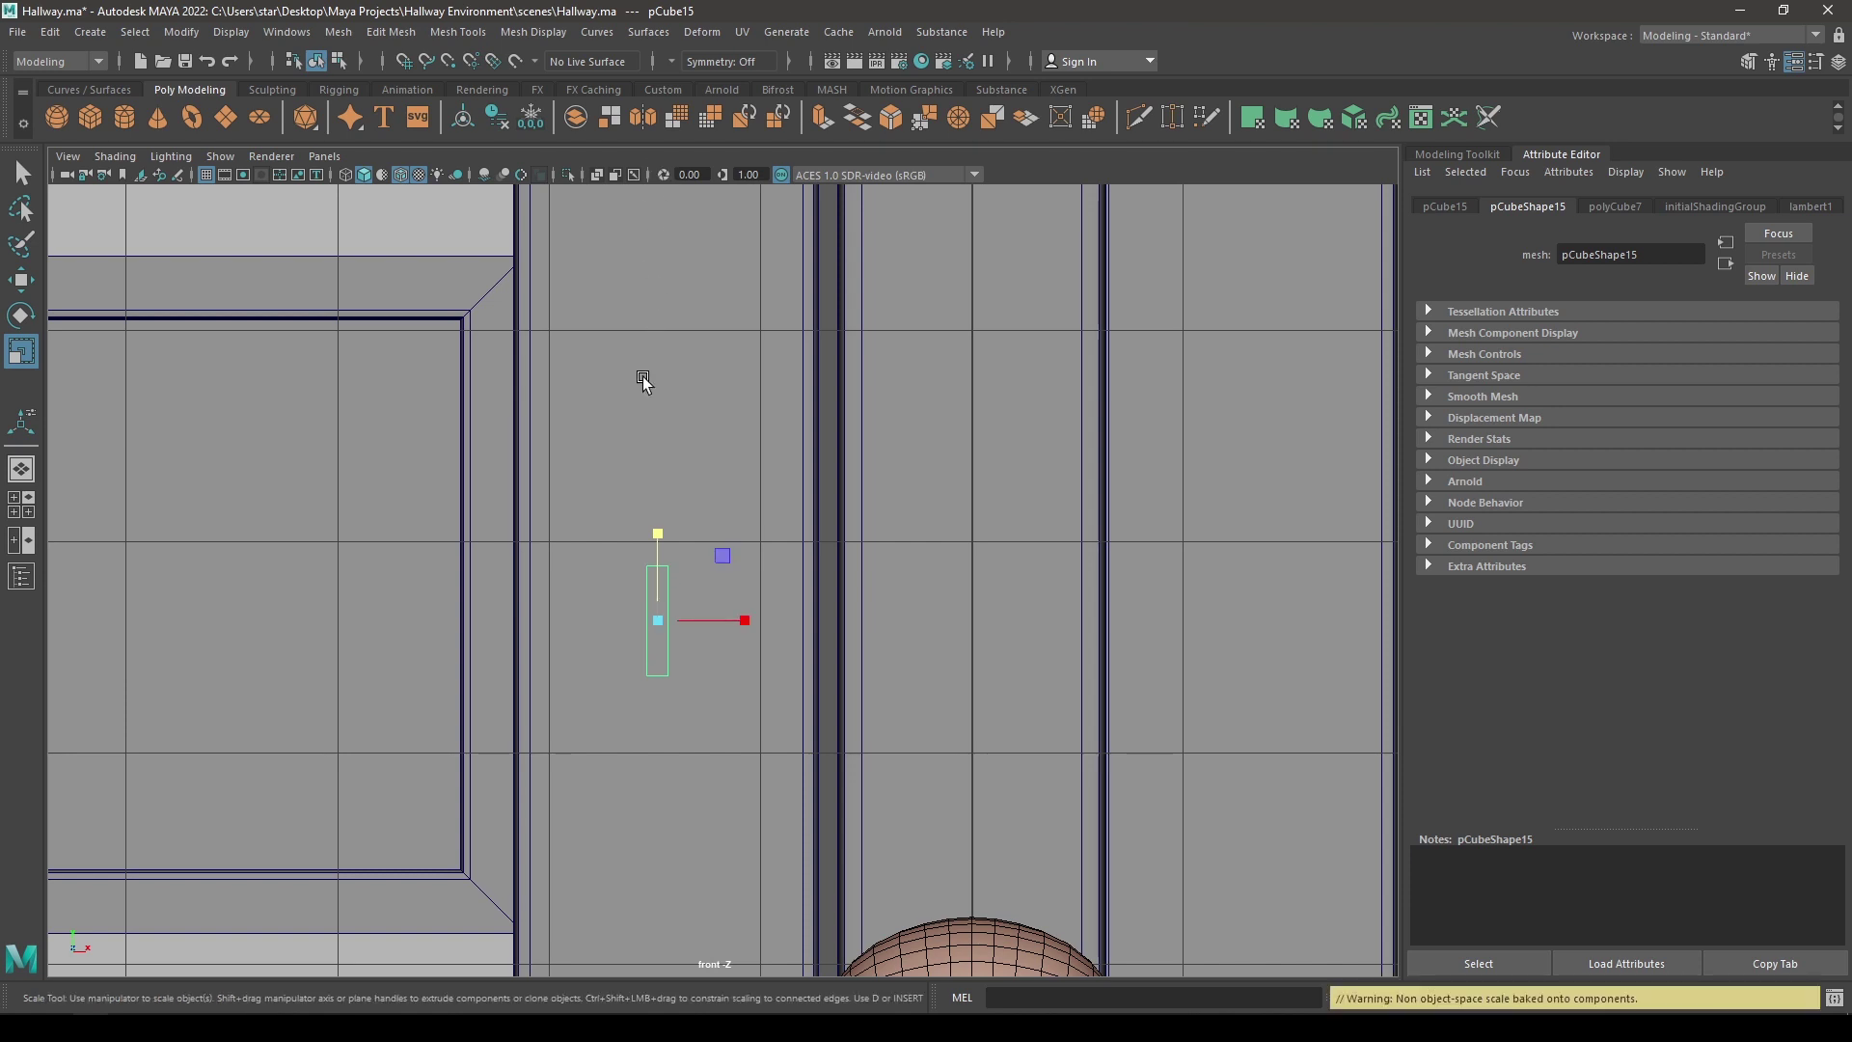
drag(652, 536, 663, 306)
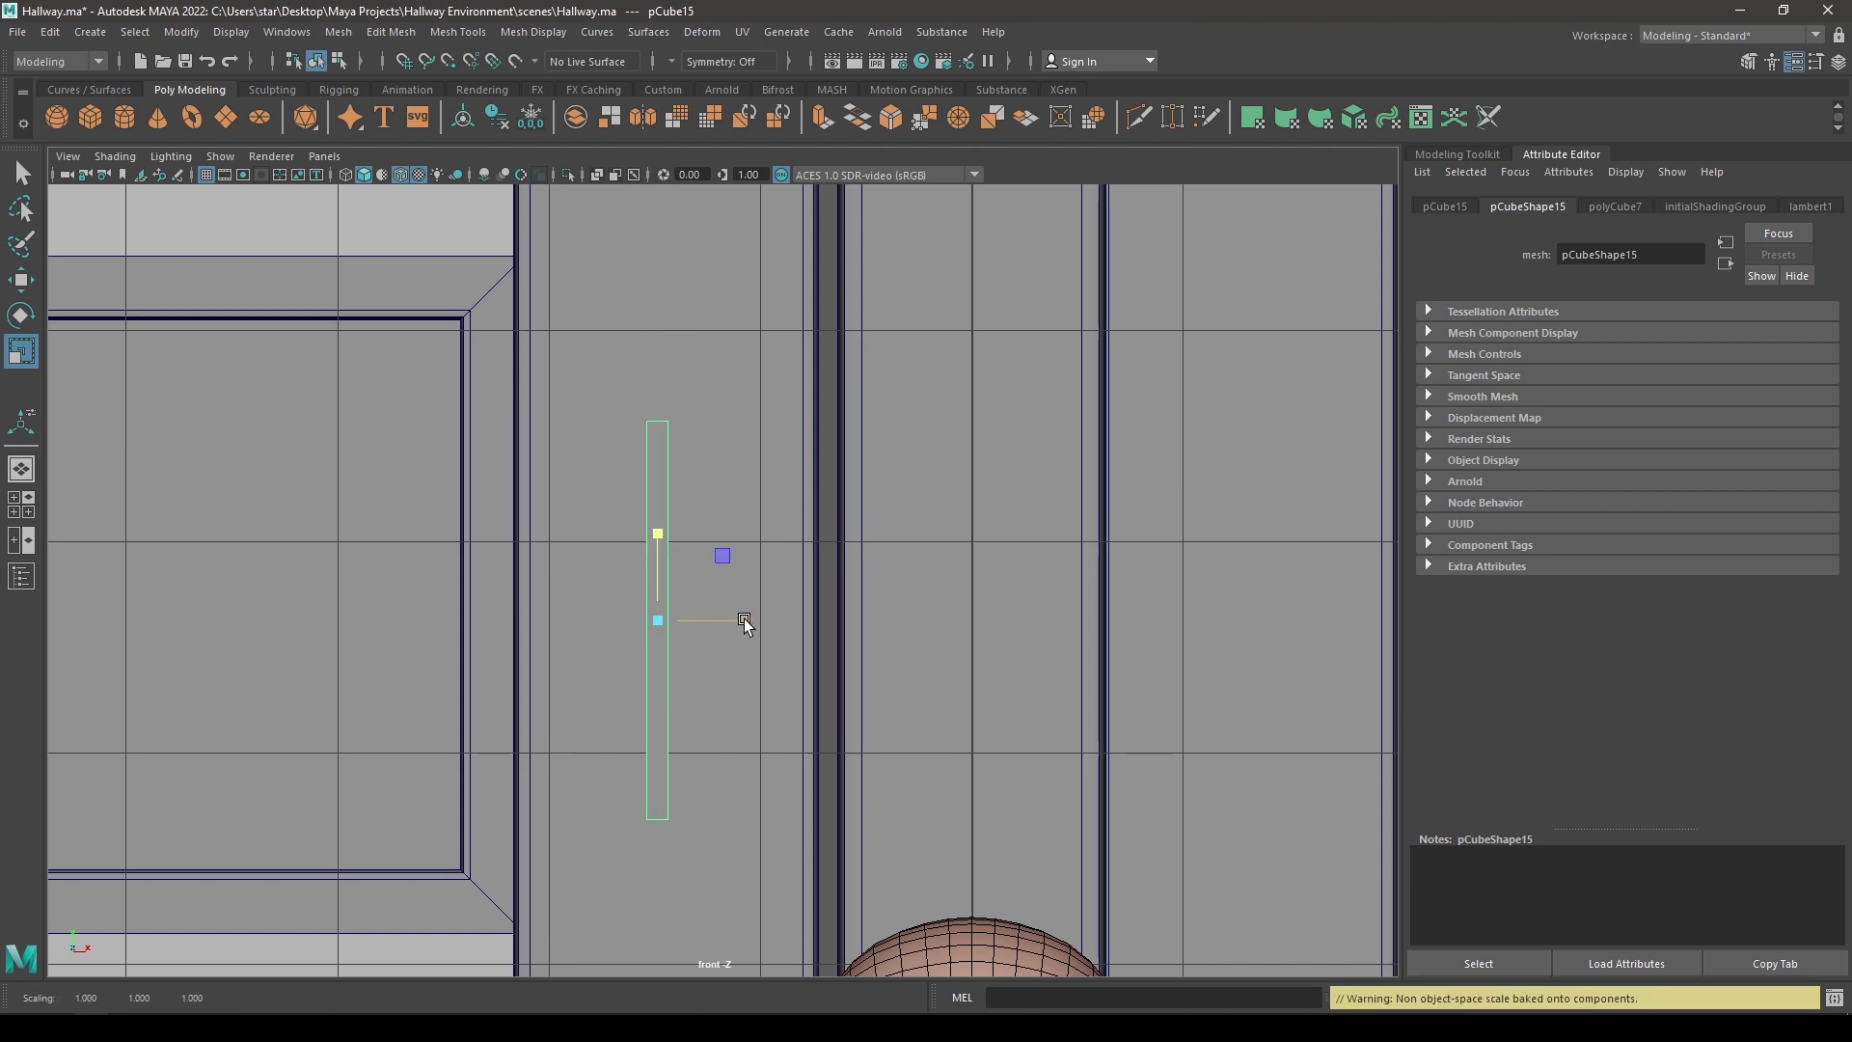
drag(743, 625, 1079, 640)
key(w)
drag(752, 620, 787, 587)
- Move the bar along Z to the hallway's window end, using a wireframe side view, and return to shaded perspective
scroll(721, 333, down, 8)
key(space)
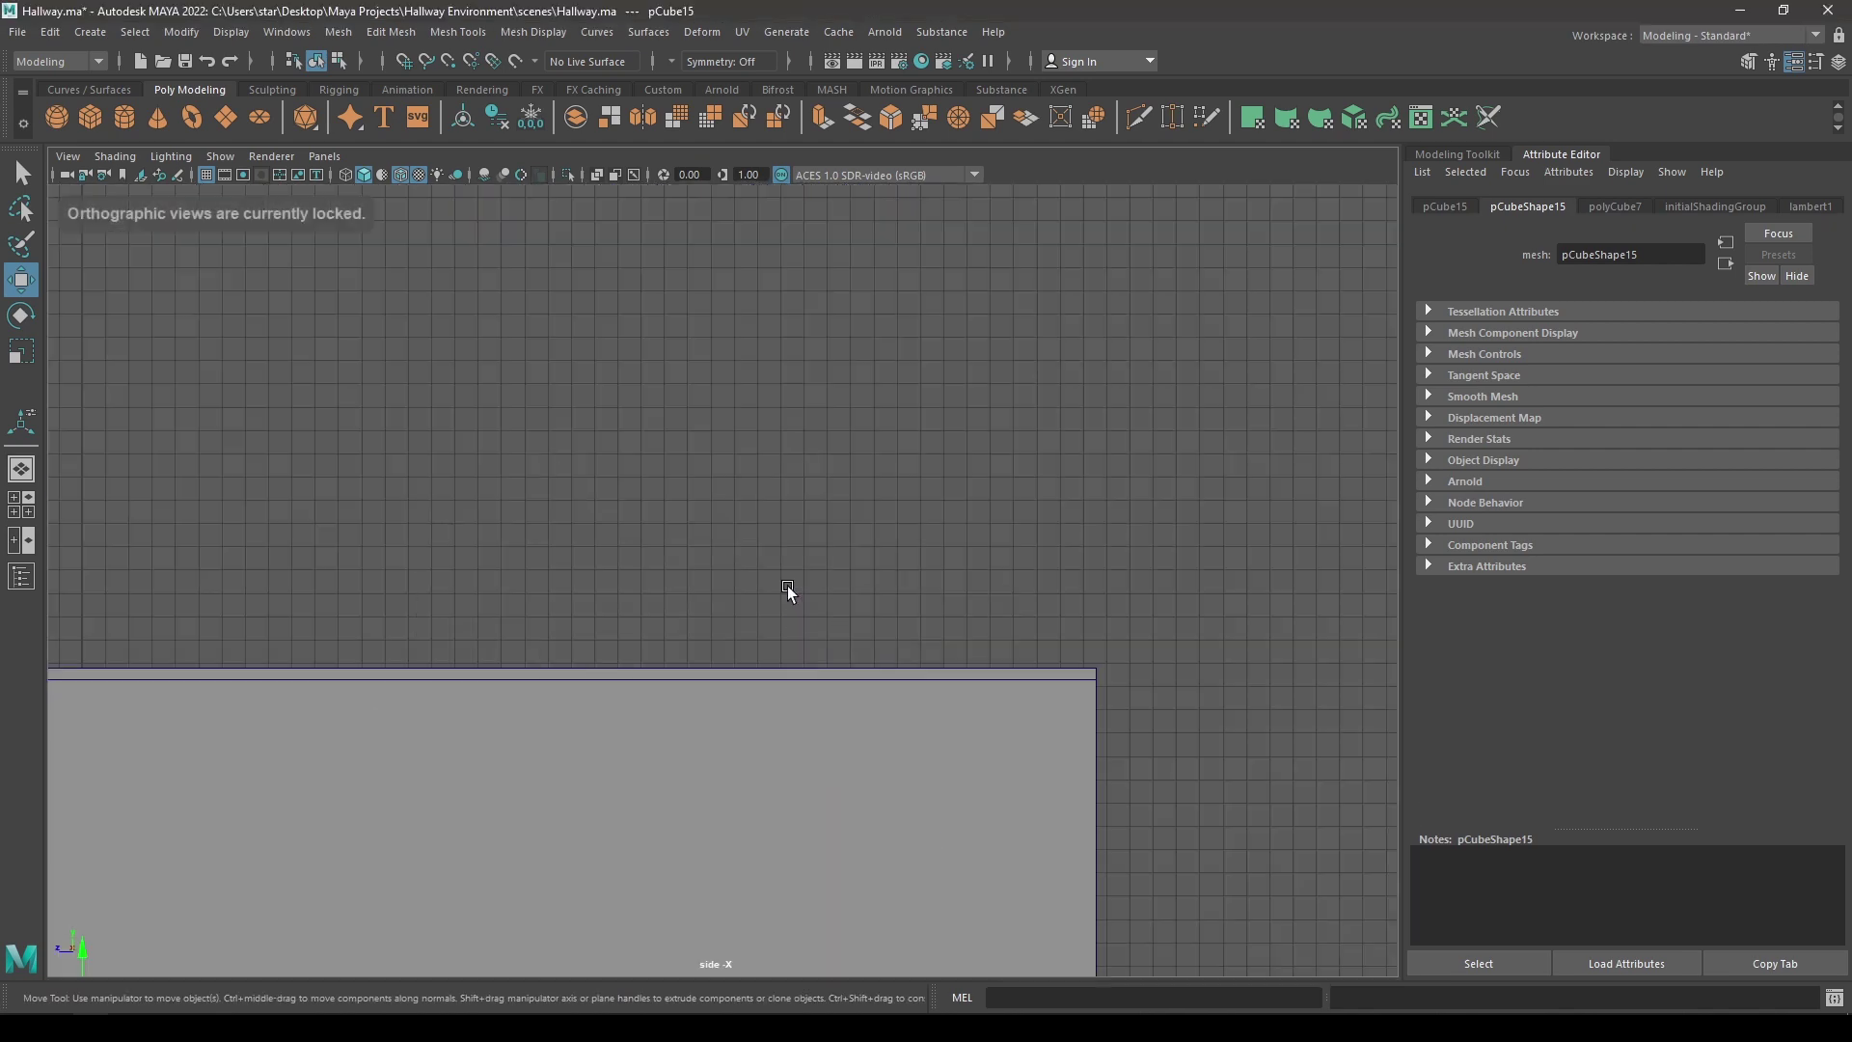
key(f)
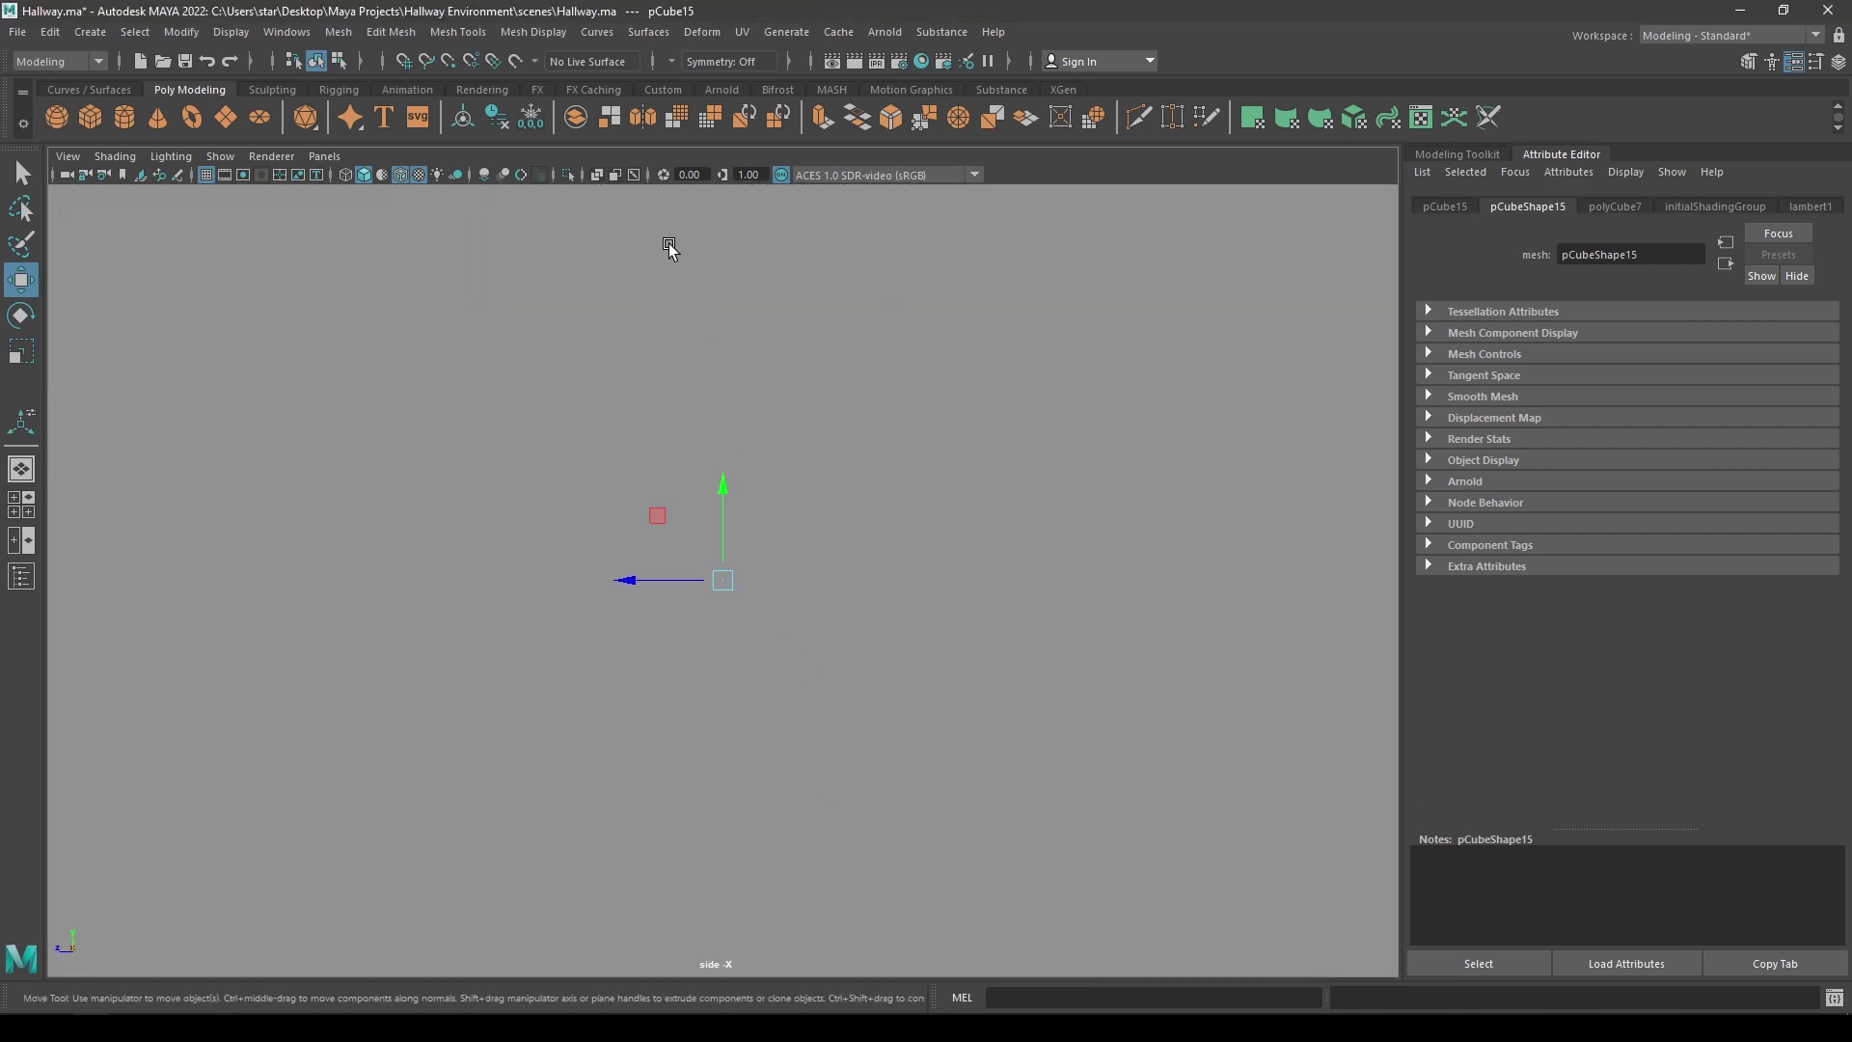
key(4)
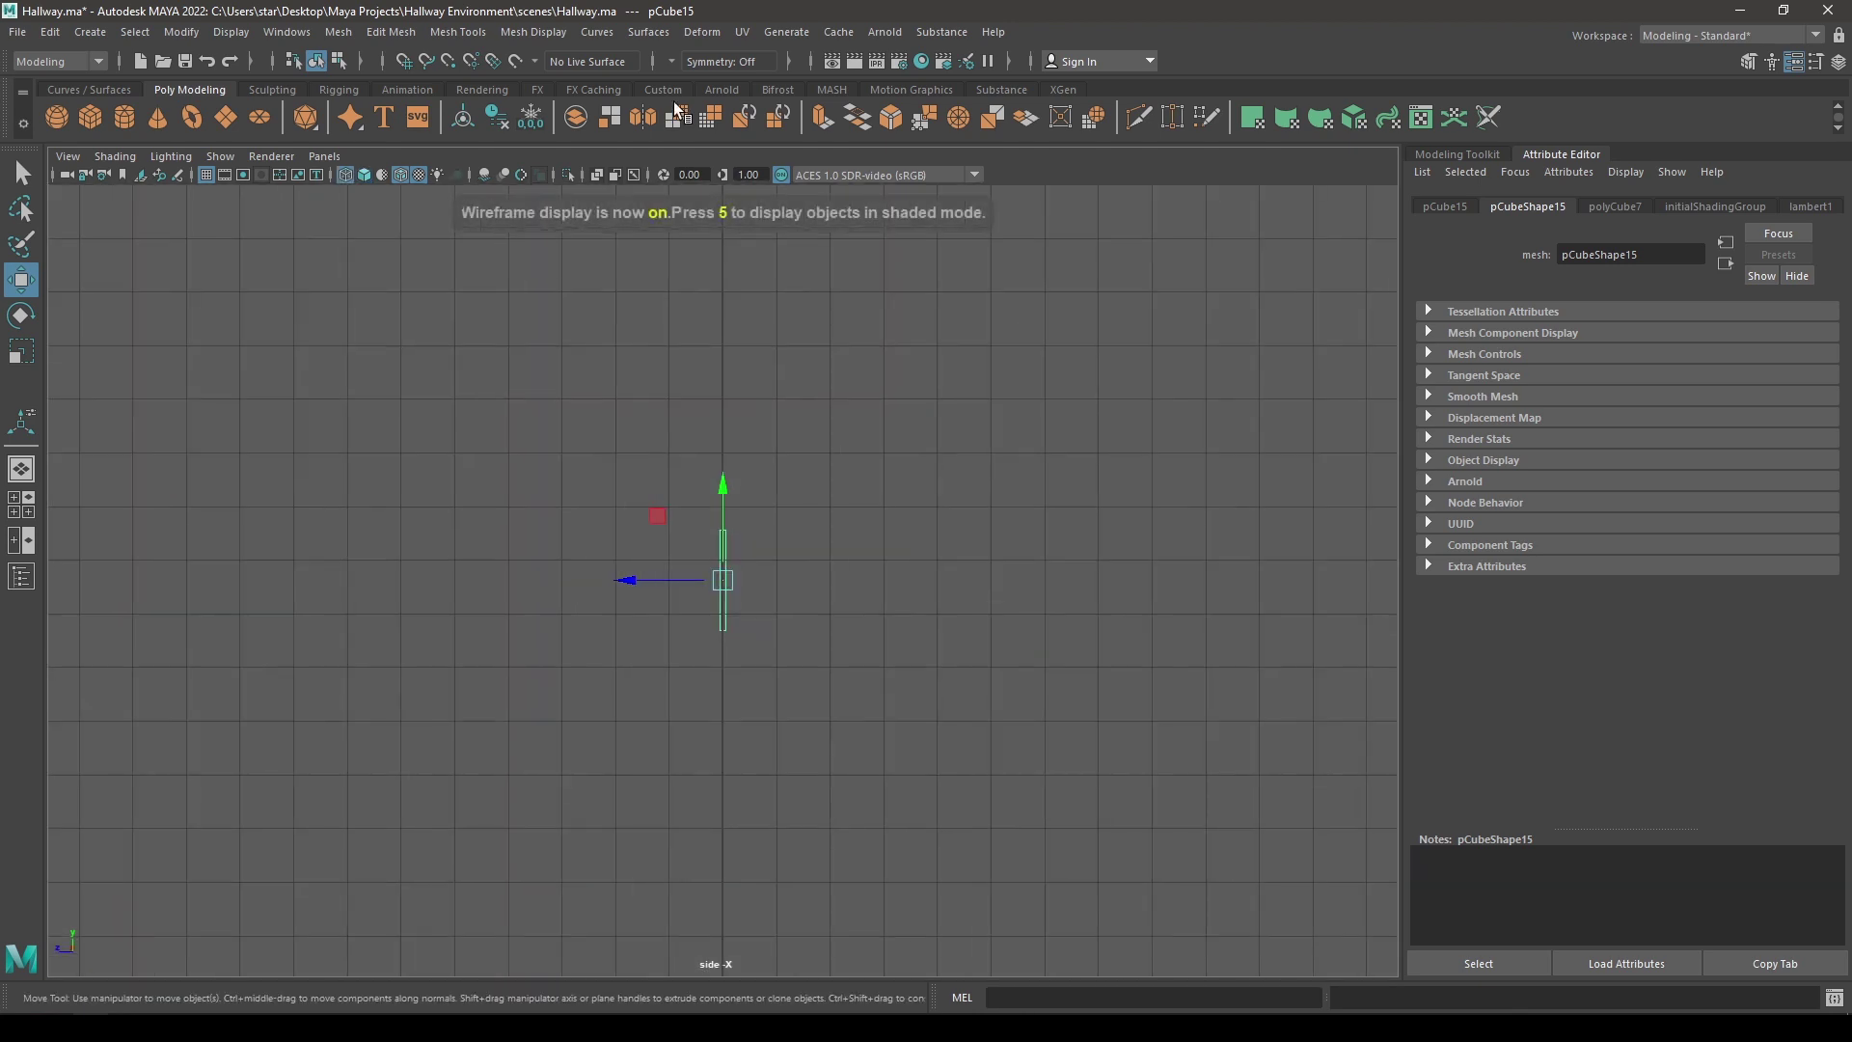
scroll(761, 260, down, 7)
alt+middle_drag(832, 511, 810, 624)
scroll(810, 624, down, 1)
alt+middle_drag(976, 578, 609, 439)
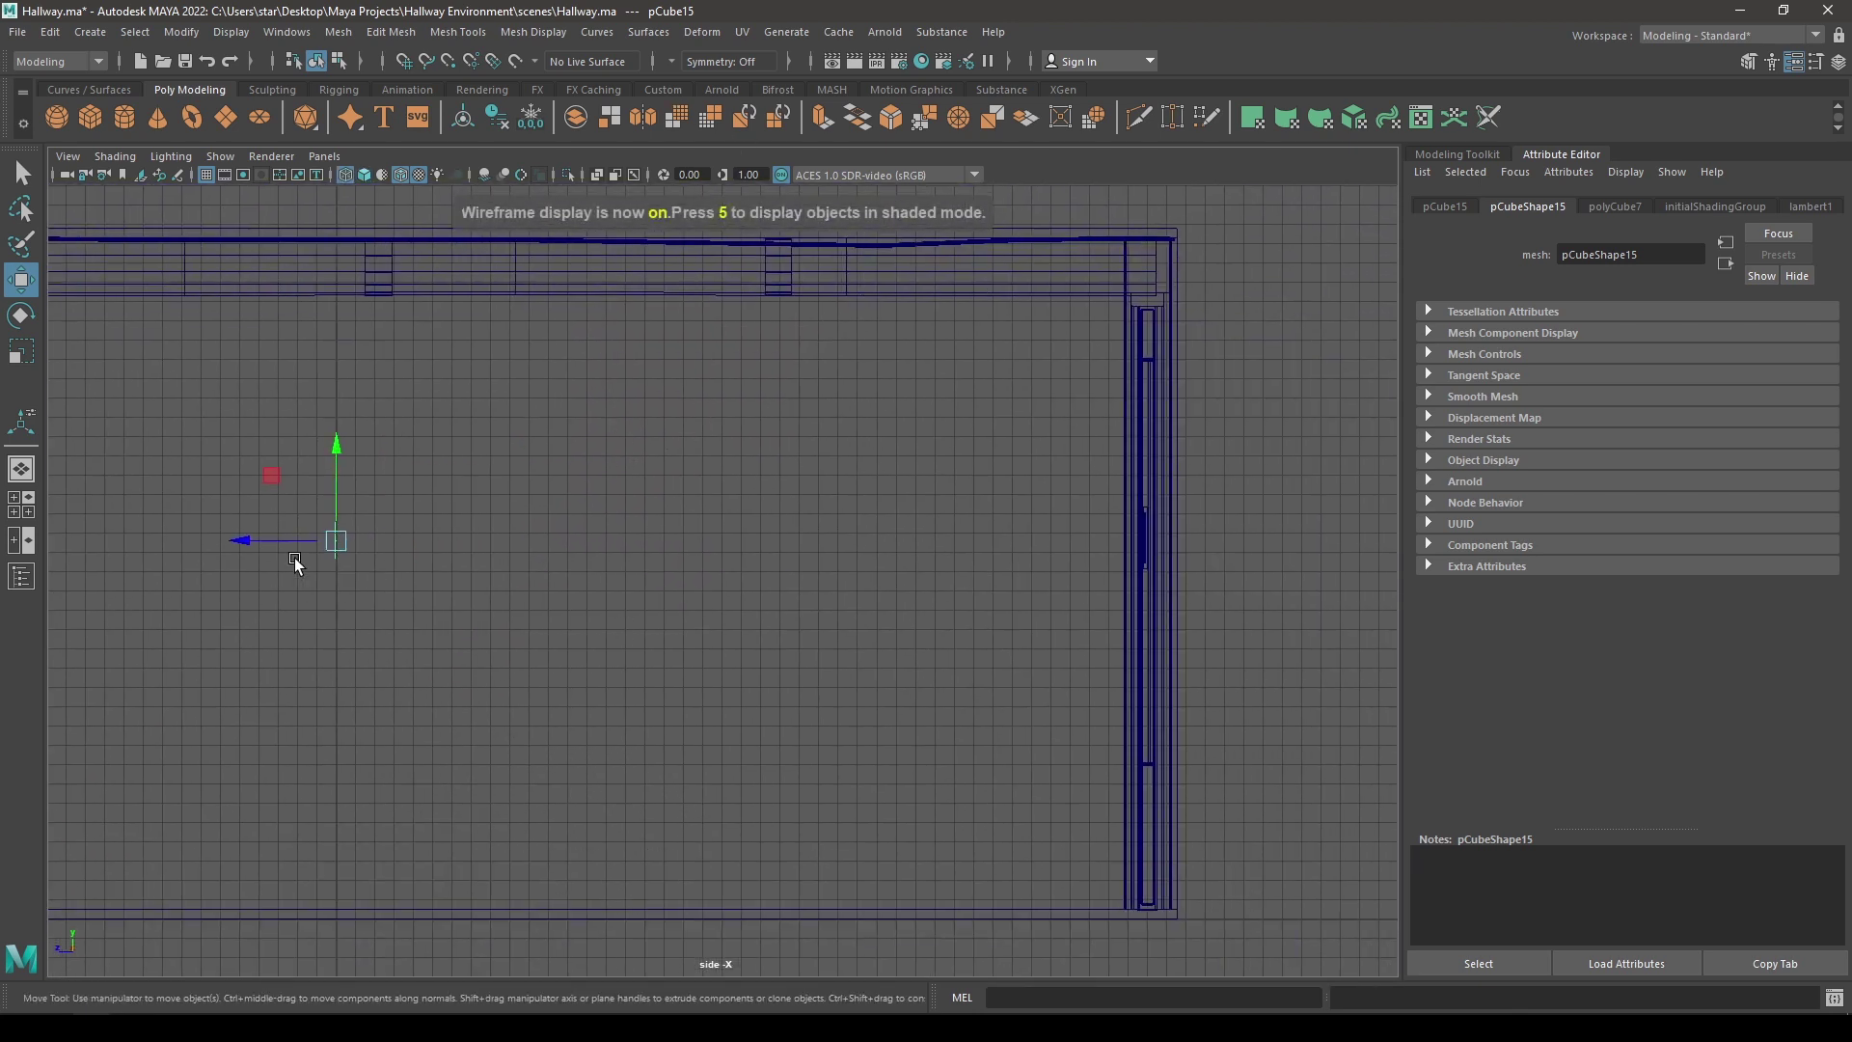
drag(295, 561, 702, 579)
alt+right_drag(1022, 565, 1068, 893)
key(space)
key(space)
alt+drag(1068, 893, 726, 638)
key(5)
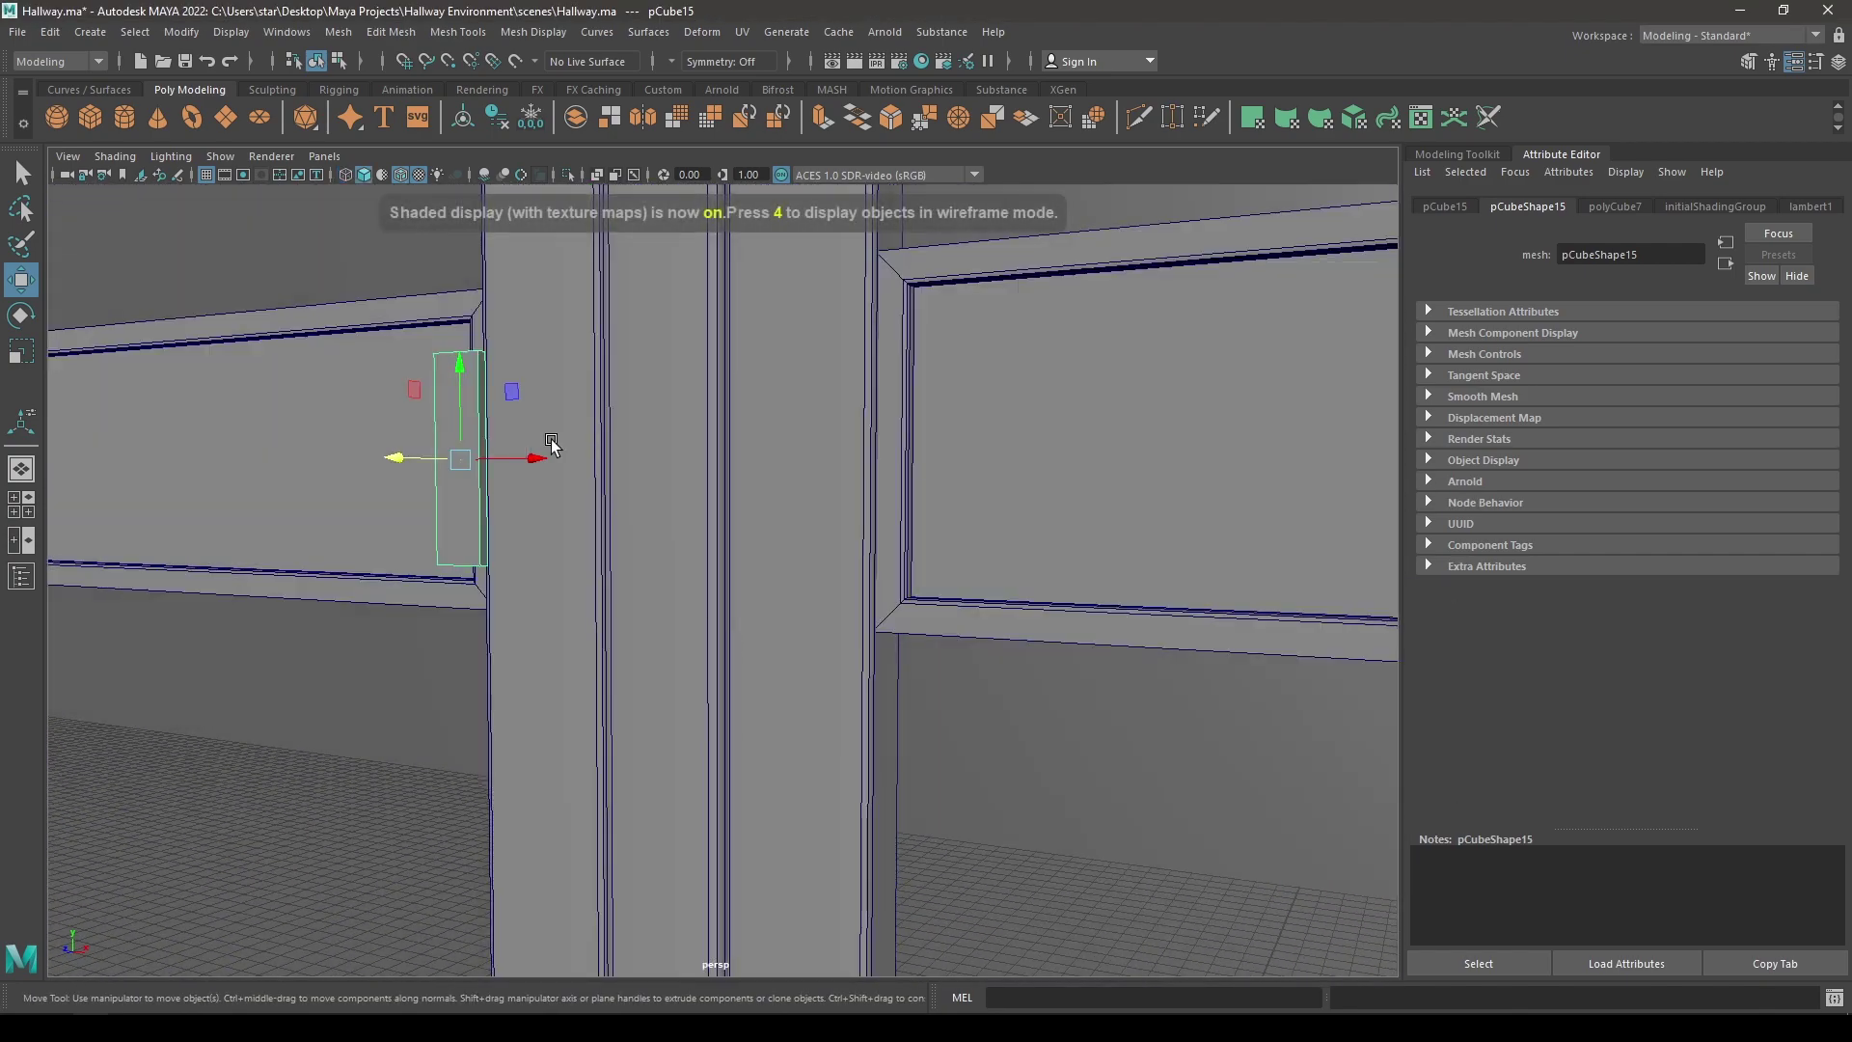
- Adjust the bar's depth along Z so it sits close against the window panel's frame member
mouse_move(552, 438)
alt+mouse_down()
mouse_move(549, 566)
mouse_move(457, 644)
alt+mouse_up()
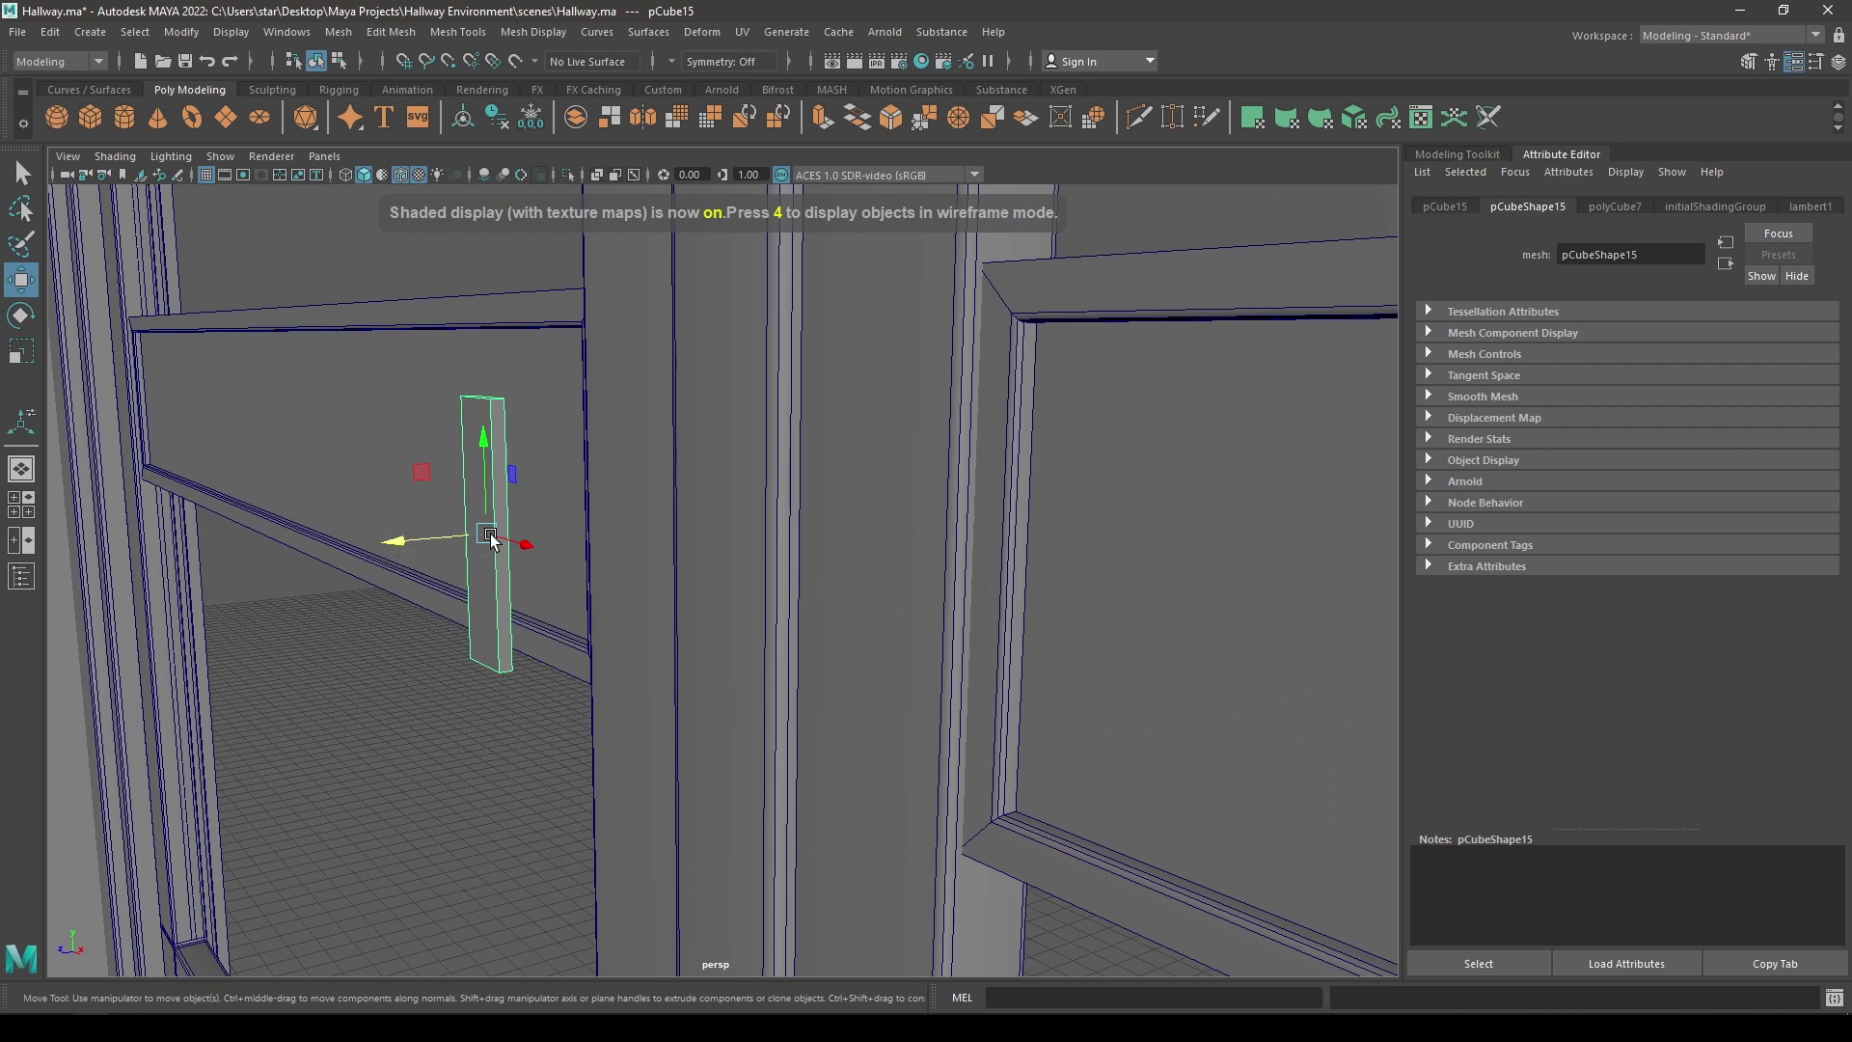
mouse_move(412, 527)
mouse_down()
mouse_move(552, 515)
mouse_move(534, 522)
mouse_move(504, 463)
mouse_up()
alt+right_drag(505, 463, 546, 713)
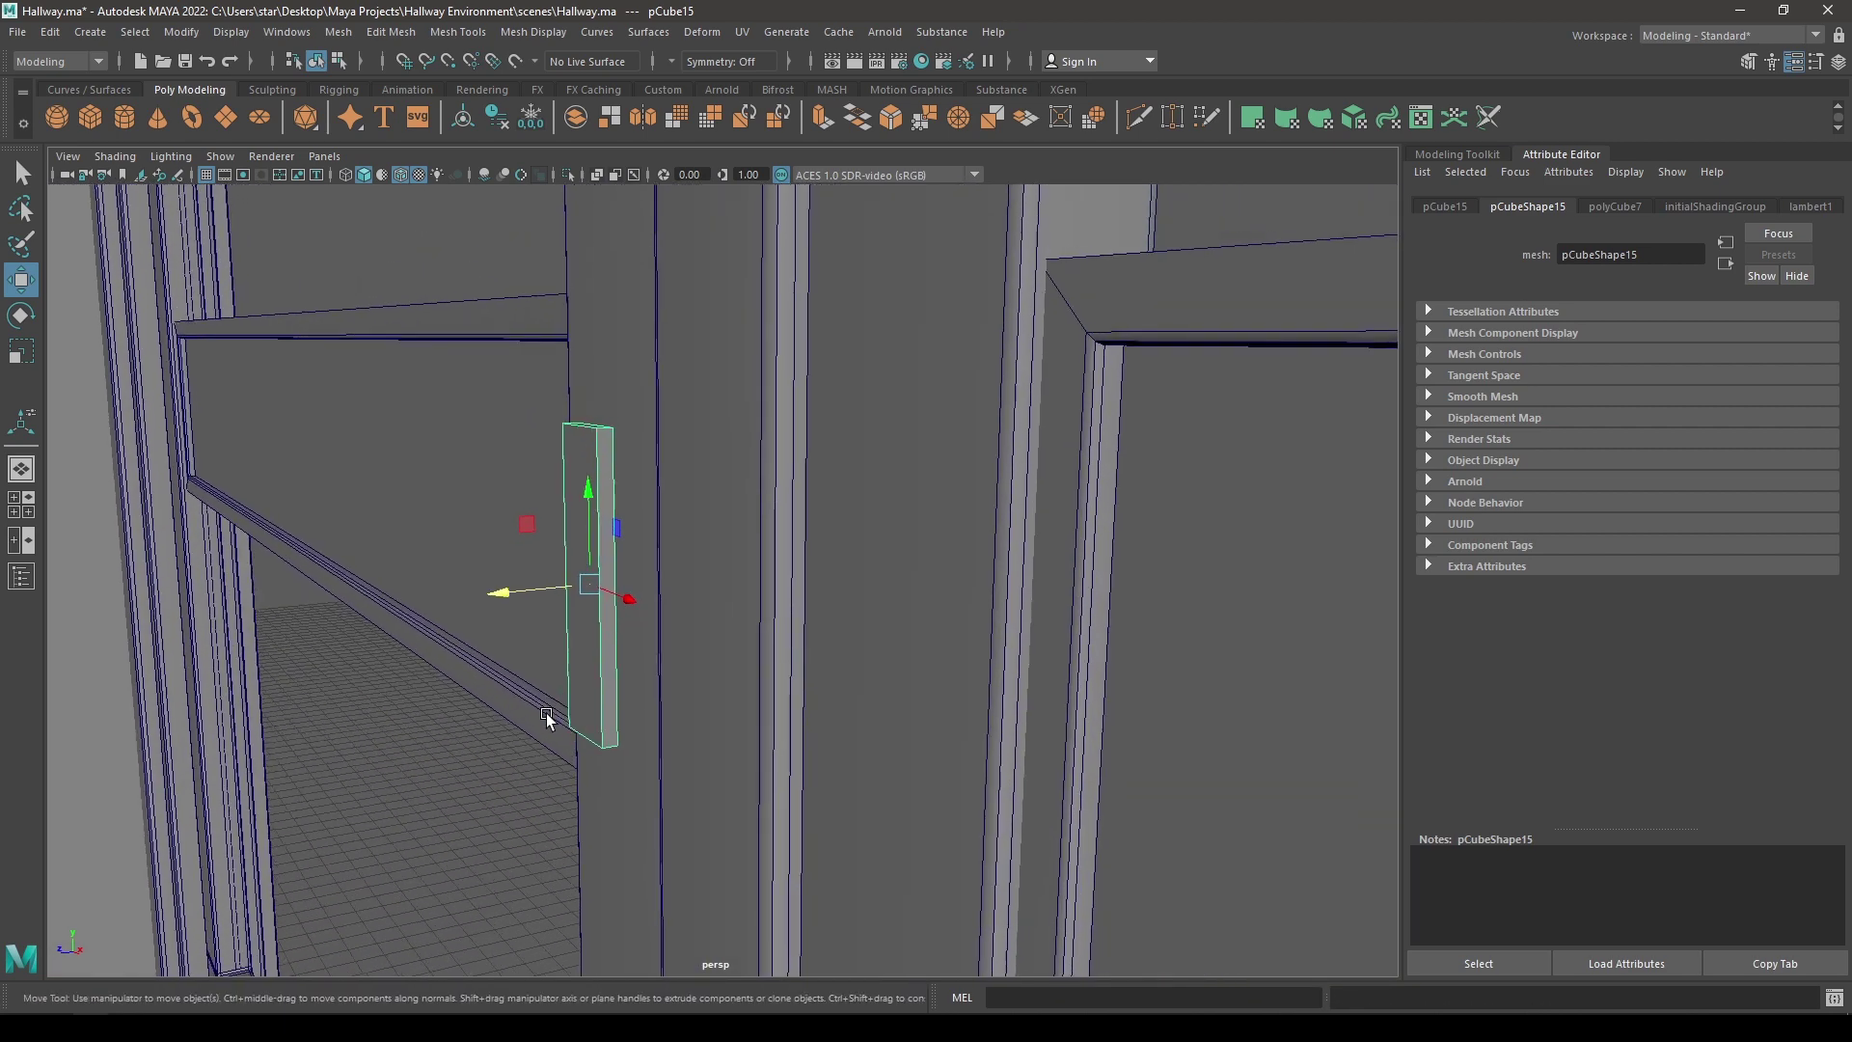
alt+drag(546, 714, 533, 686)
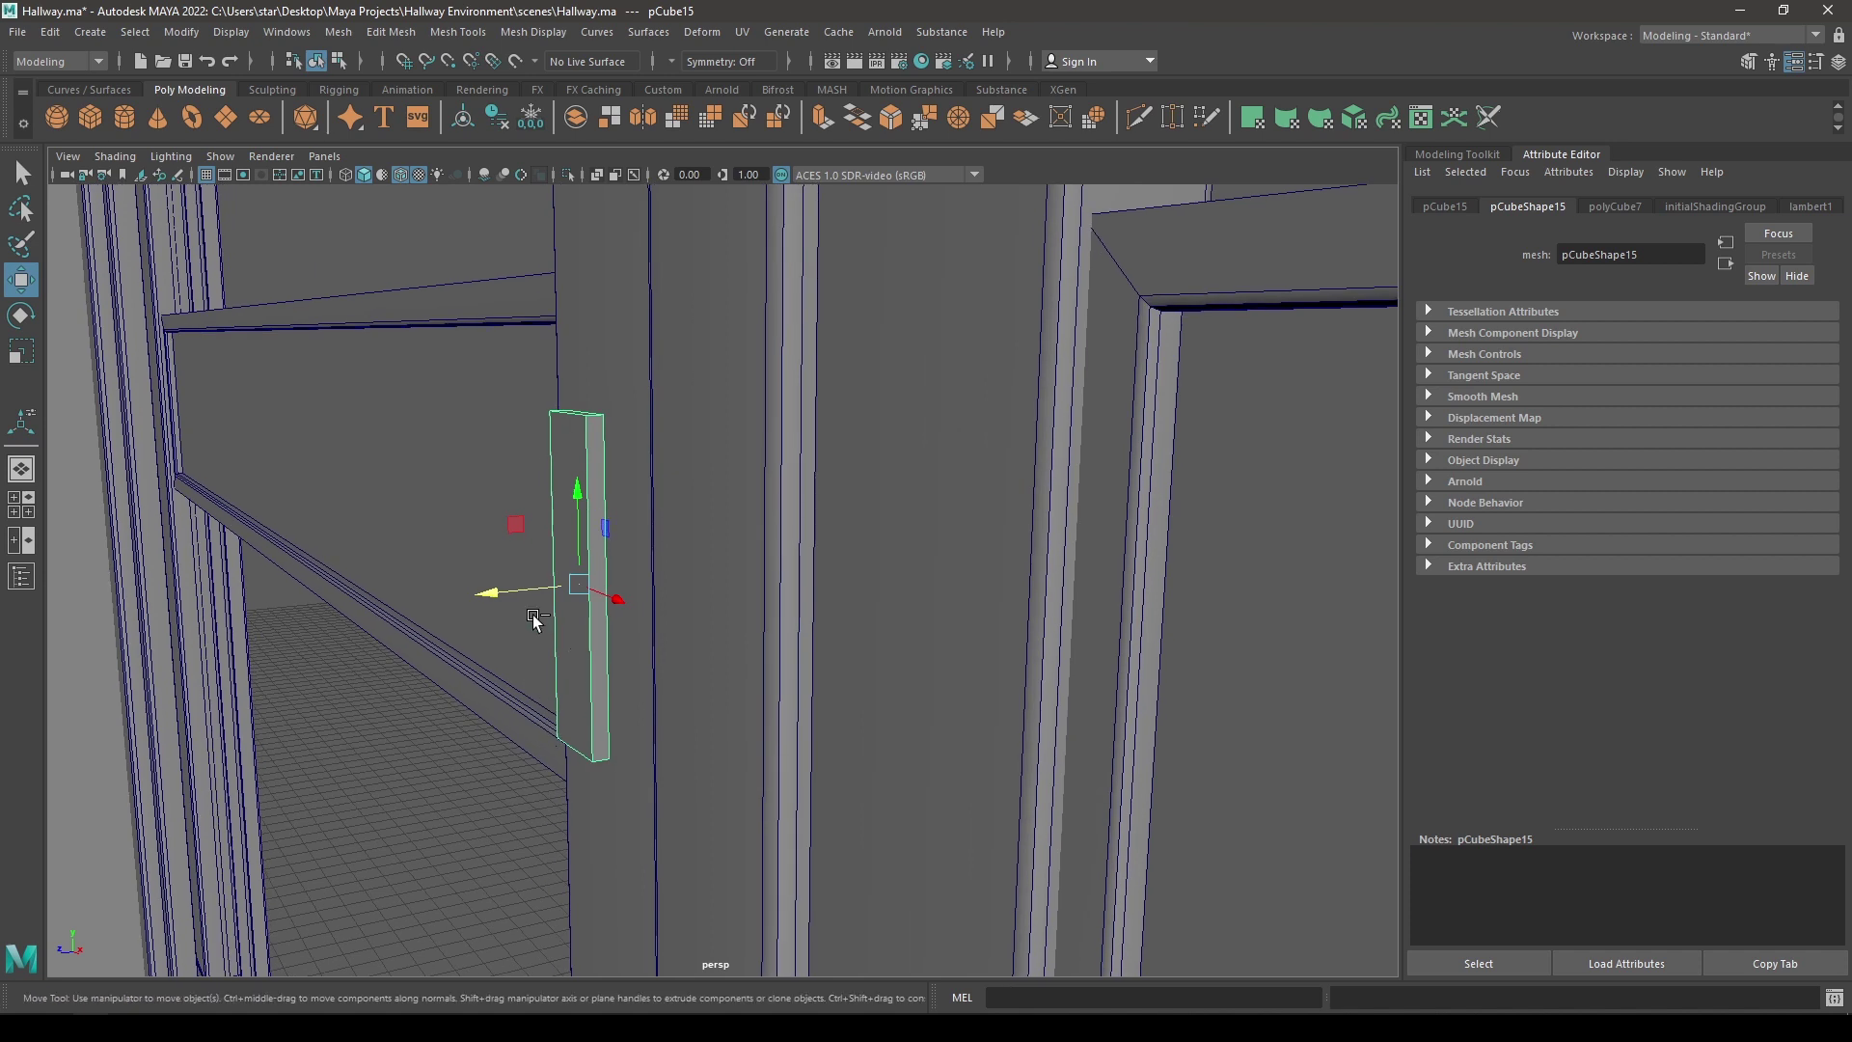
- Duplicate the bar, shorten the copy along Y into a small block and raise it above the bar
key(e)
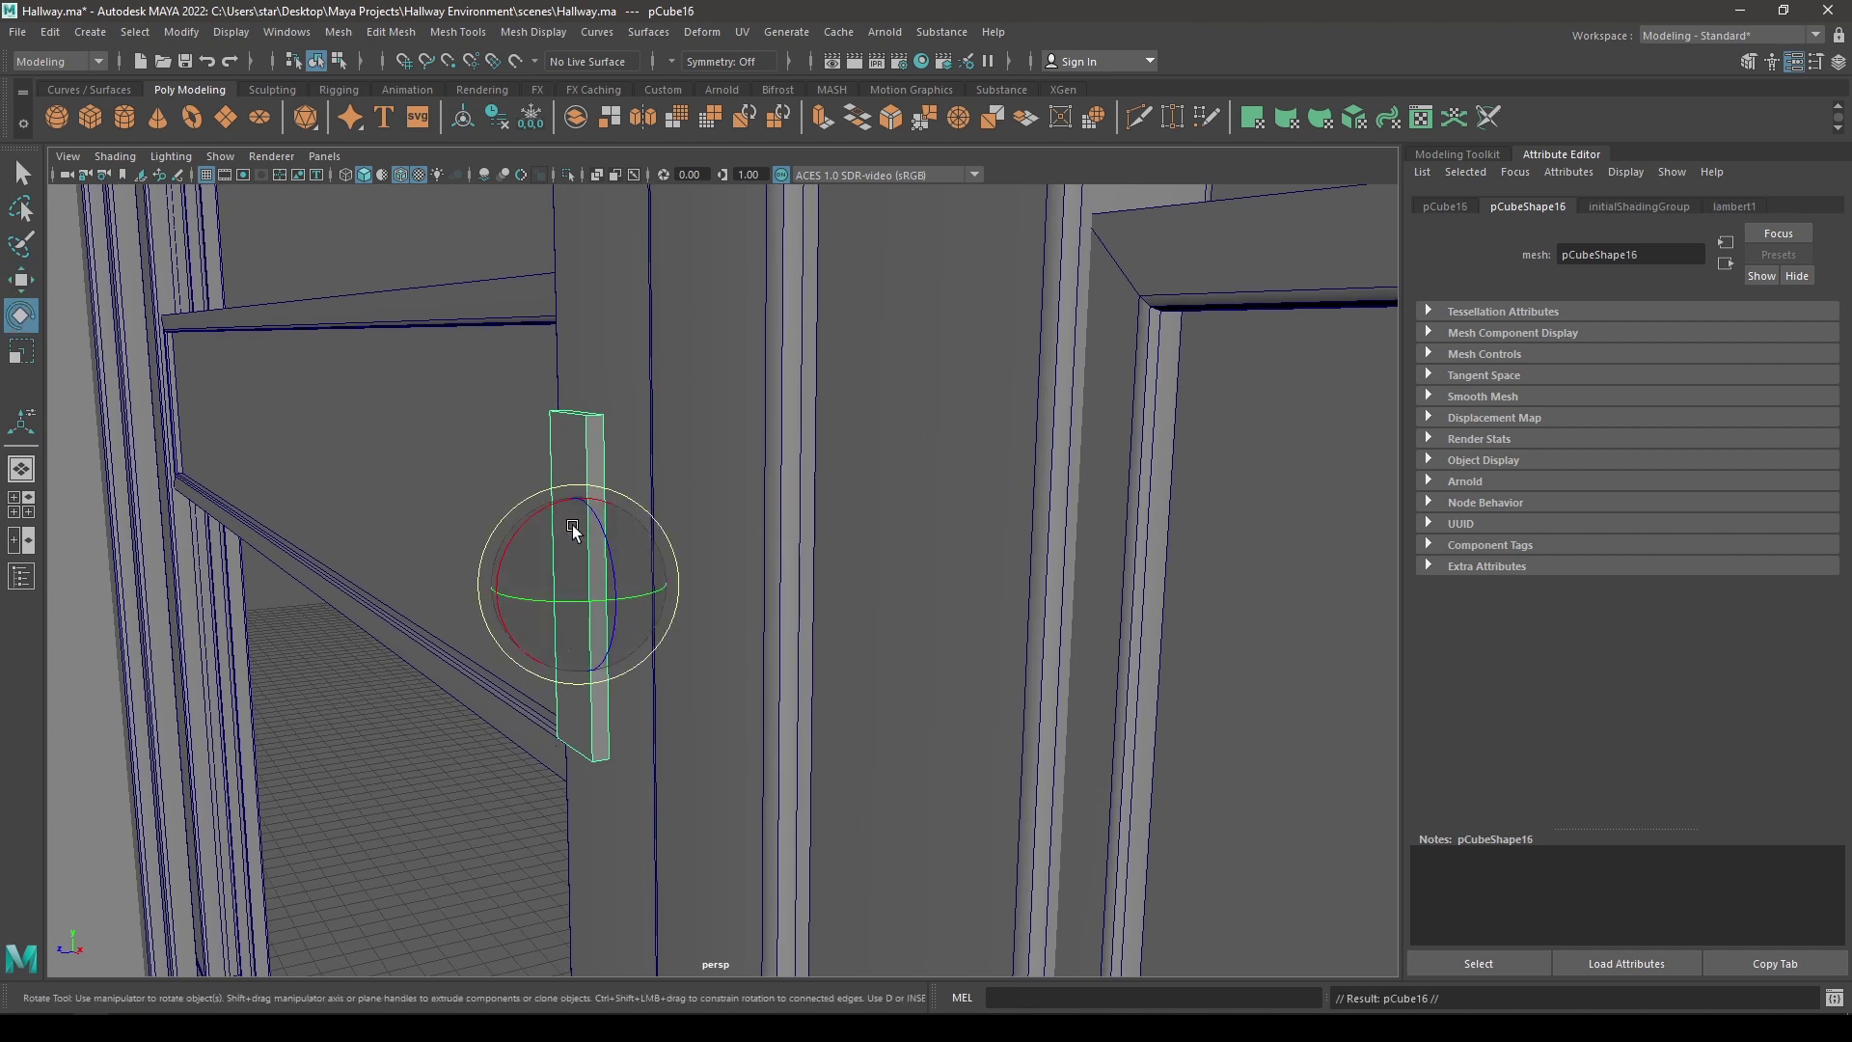
key(r)
drag(583, 499, 586, 548)
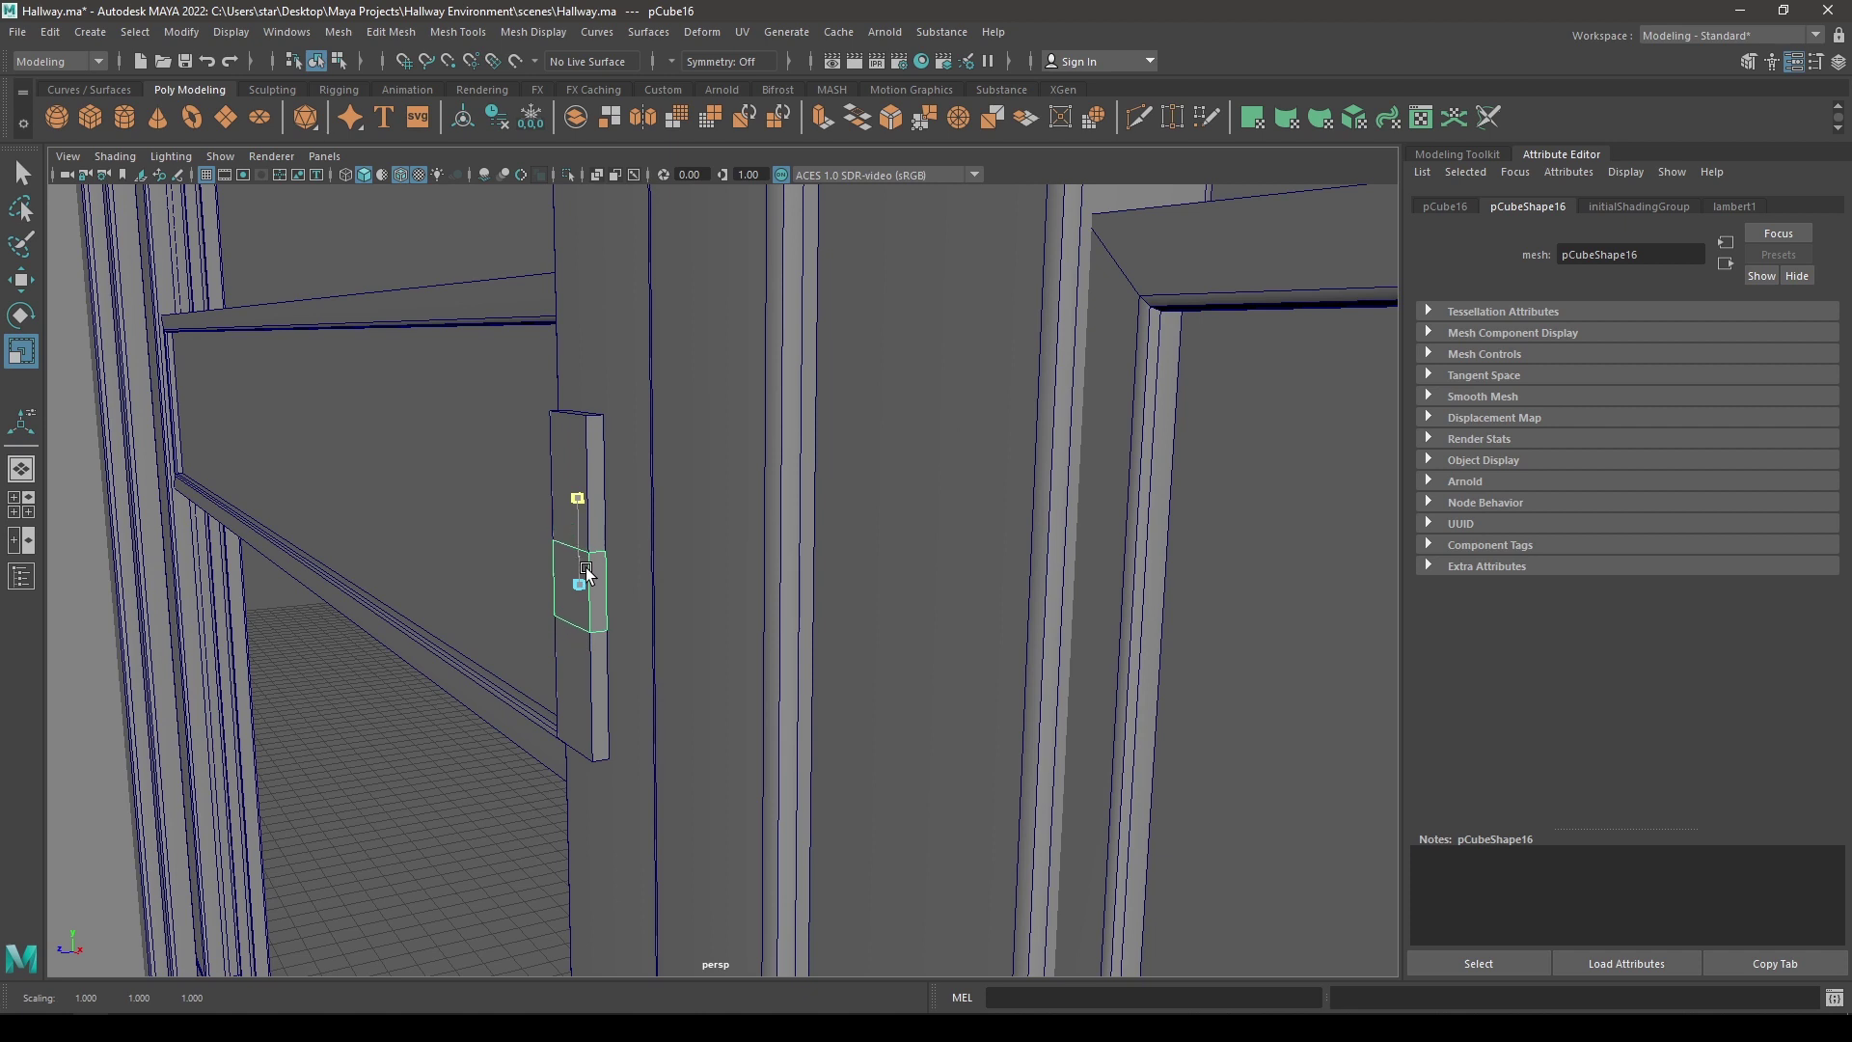
key(w)
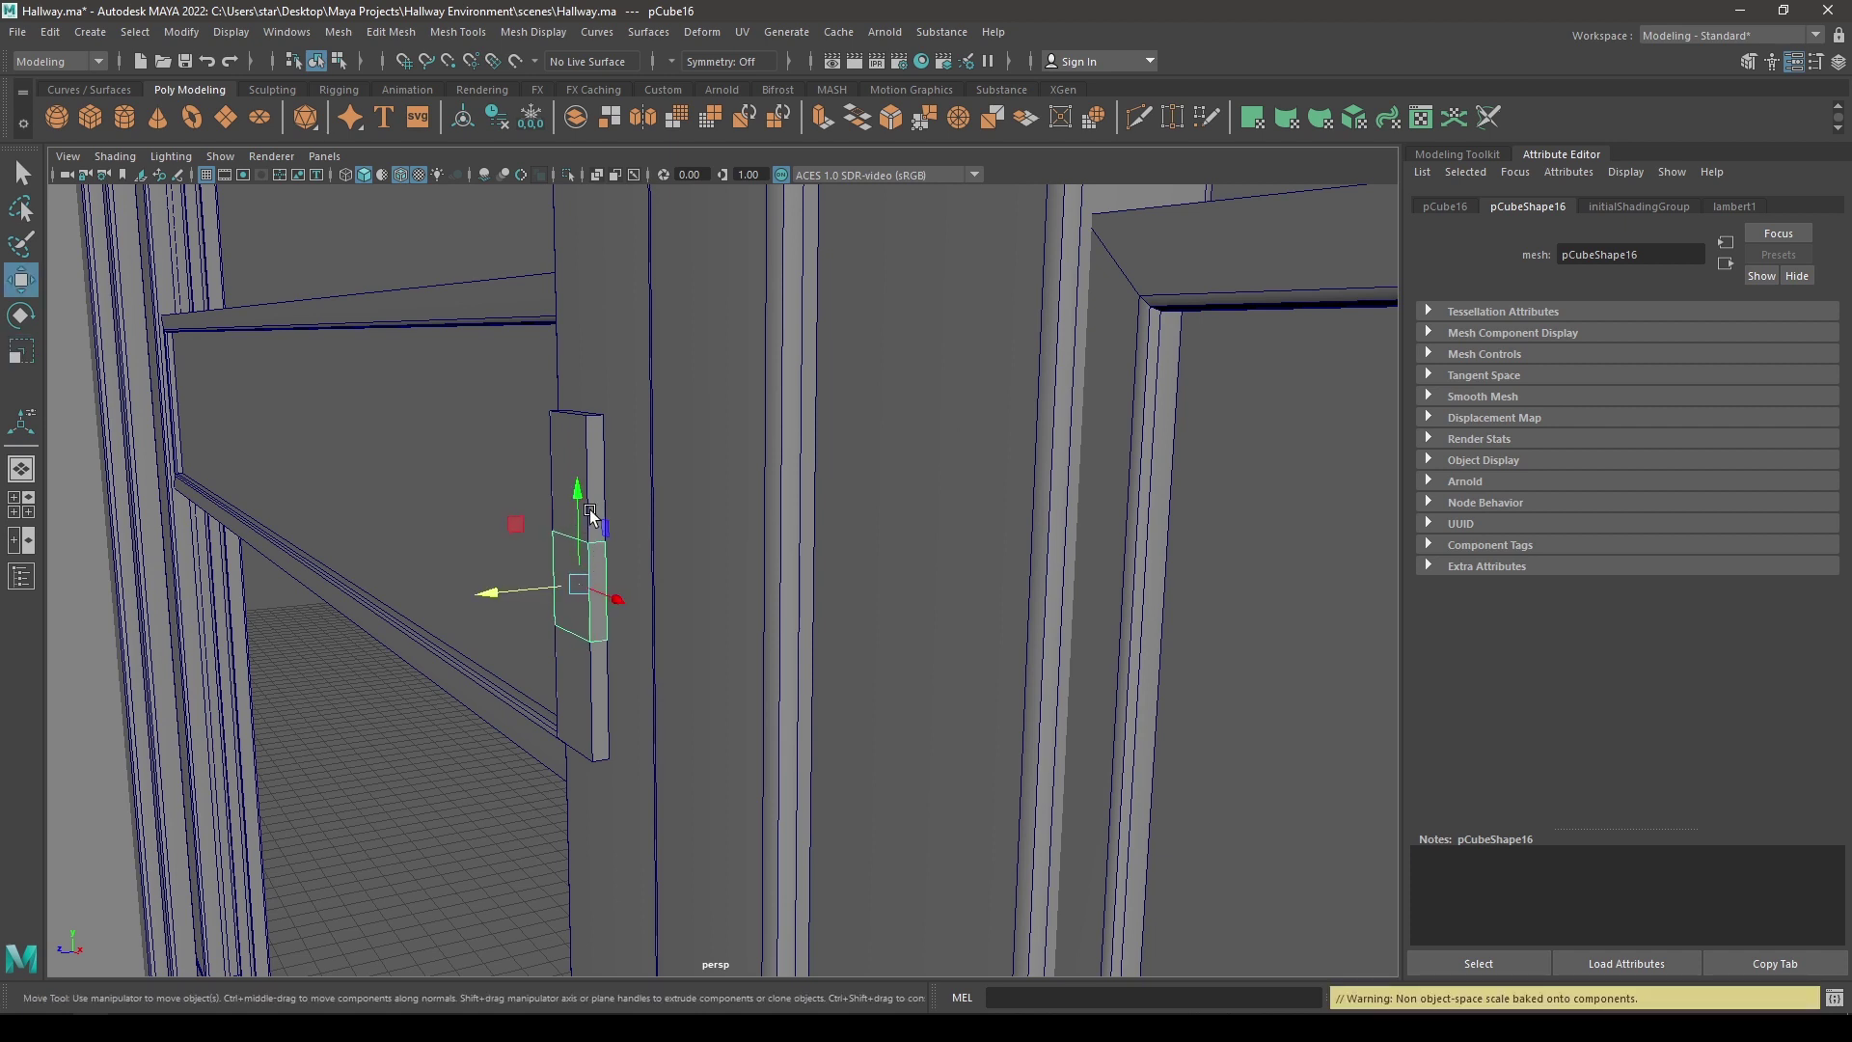
drag(582, 485, 609, 228)
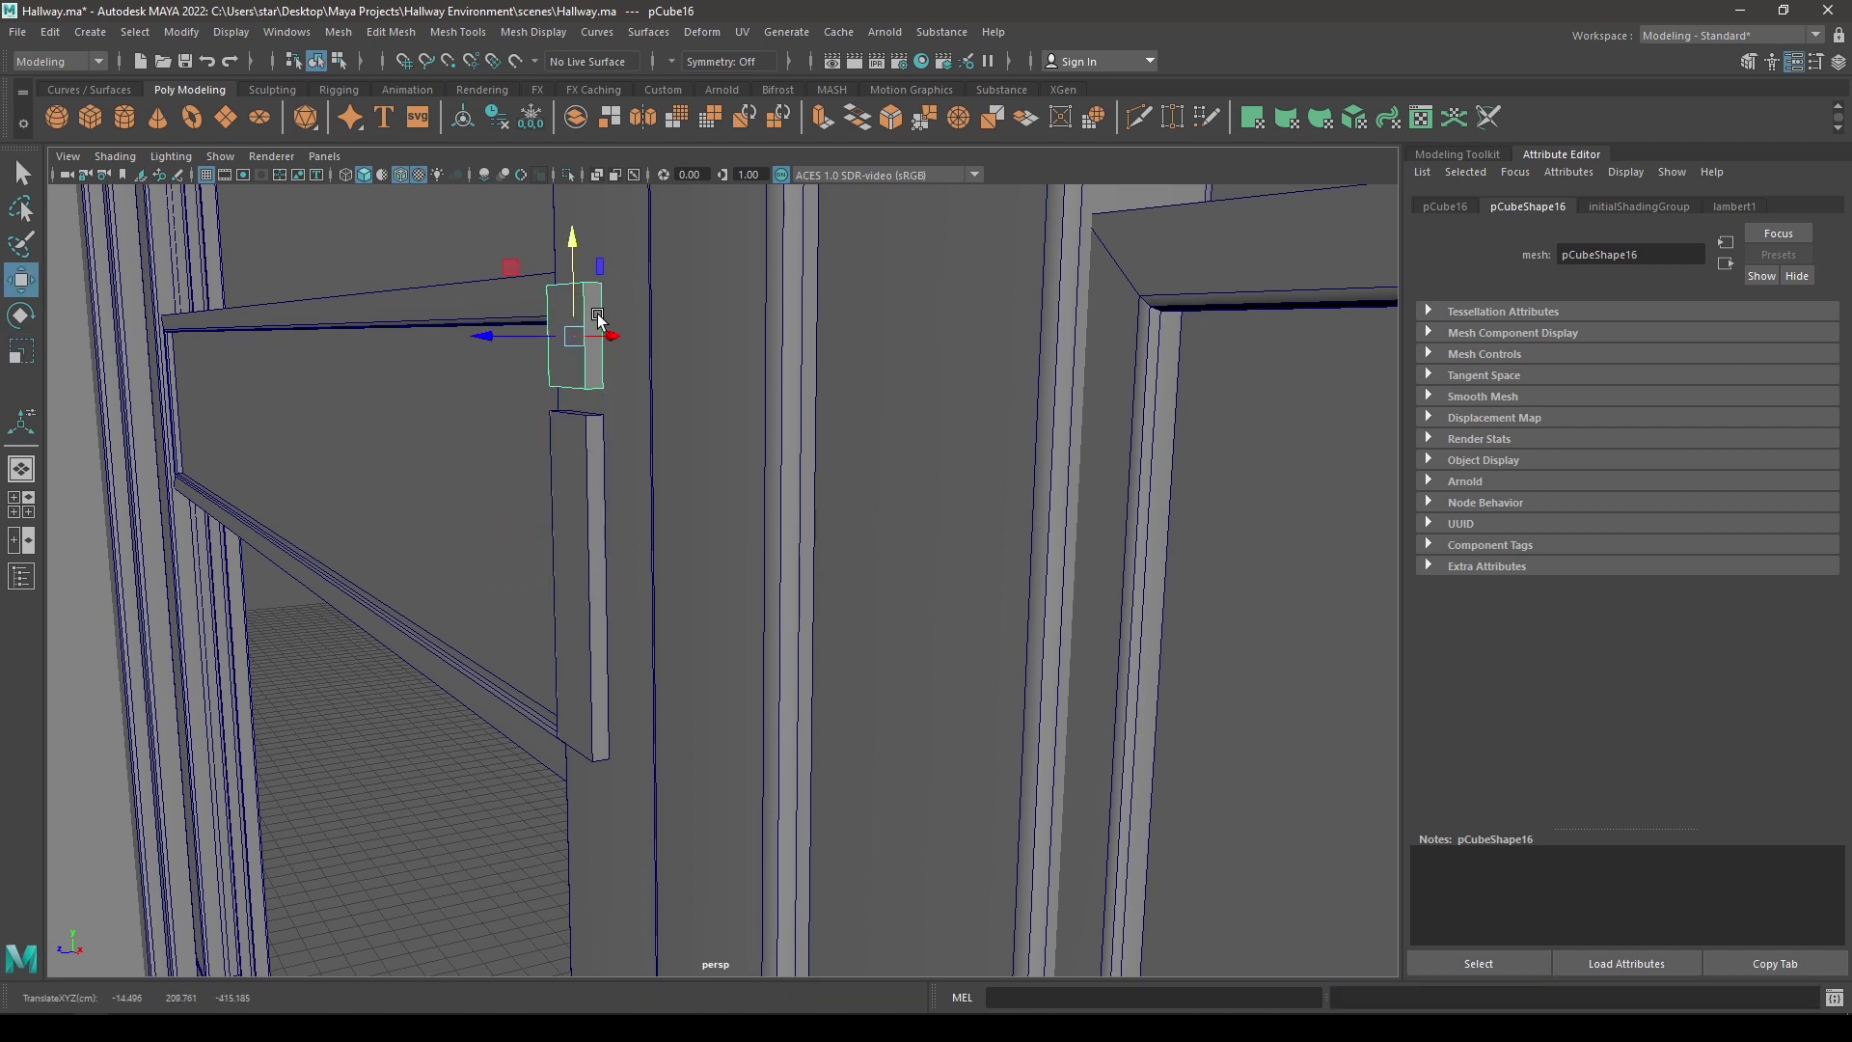
- Rotate the short block -45 degrees about X so it slants toward the window frame
key(e)
drag(496, 303, 610, 321)
drag(495, 319, 517, 294)
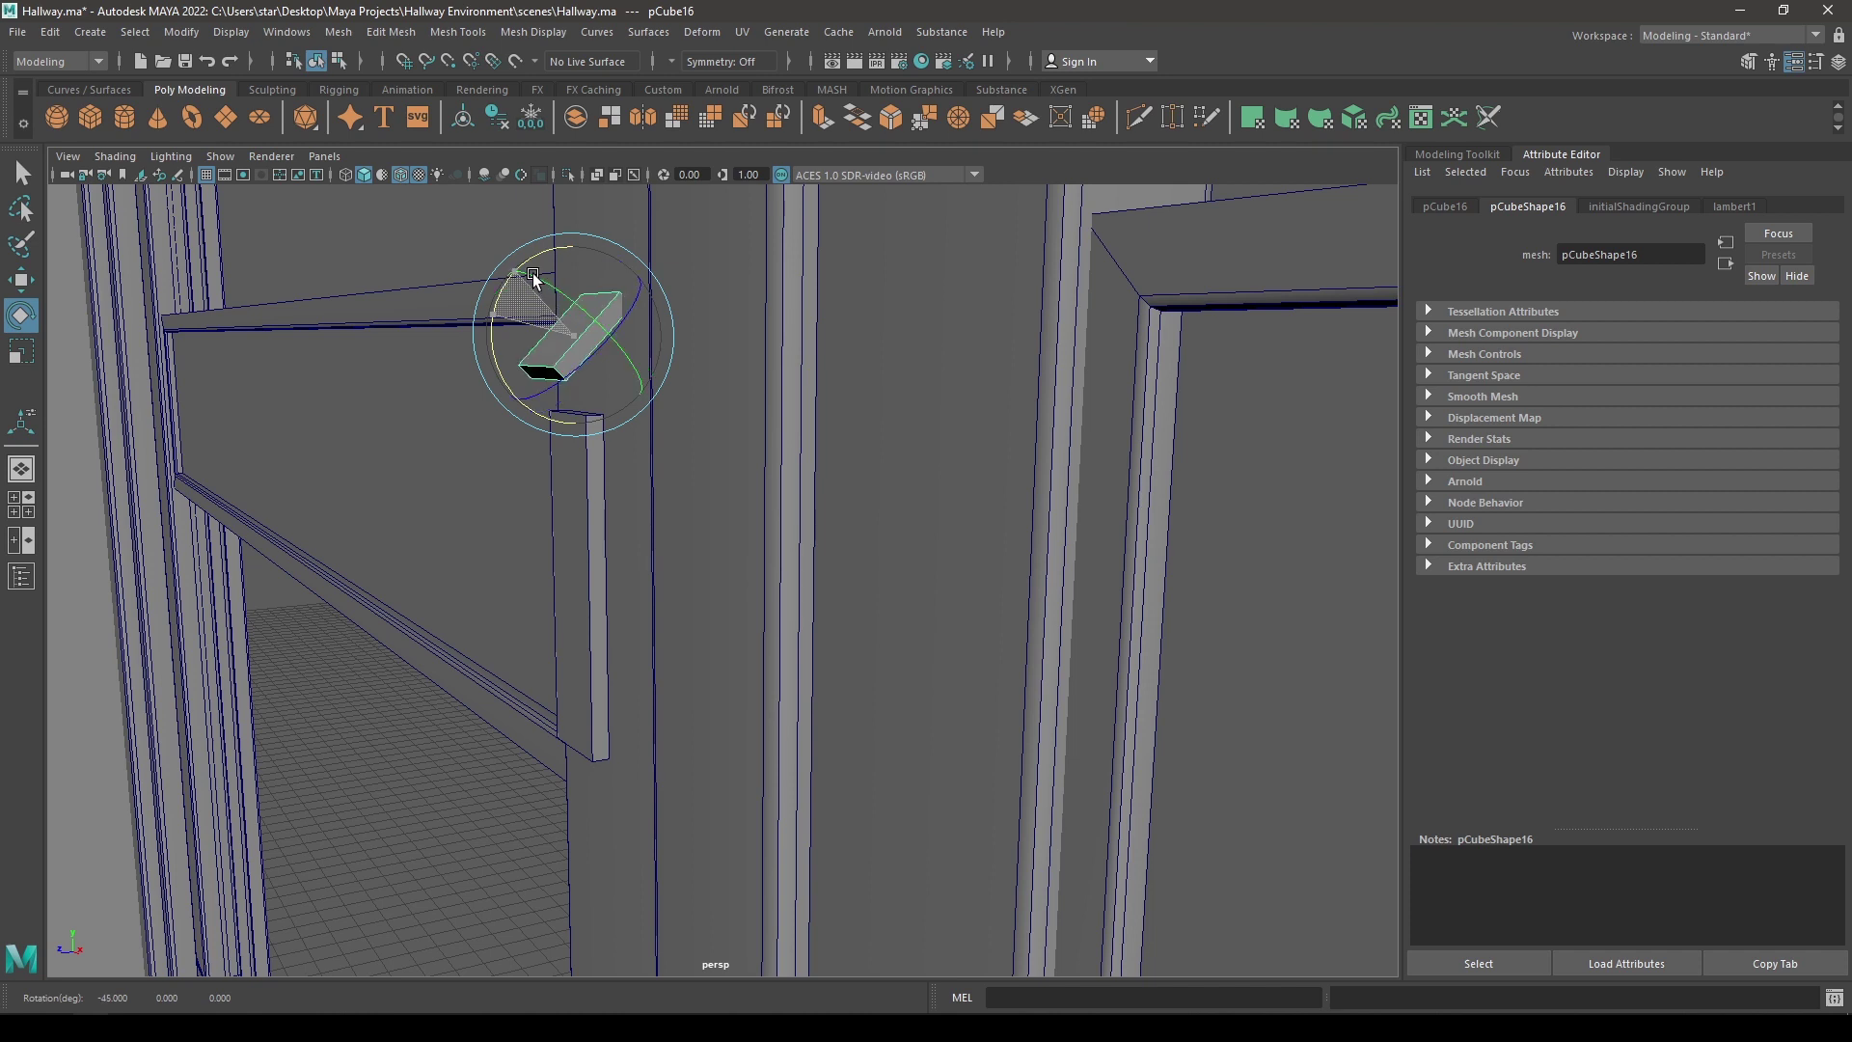
- Move the slanted block along Z toward the frame and pull the upright bar away from the frame along Z
key(w)
drag(496, 338, 530, 332)
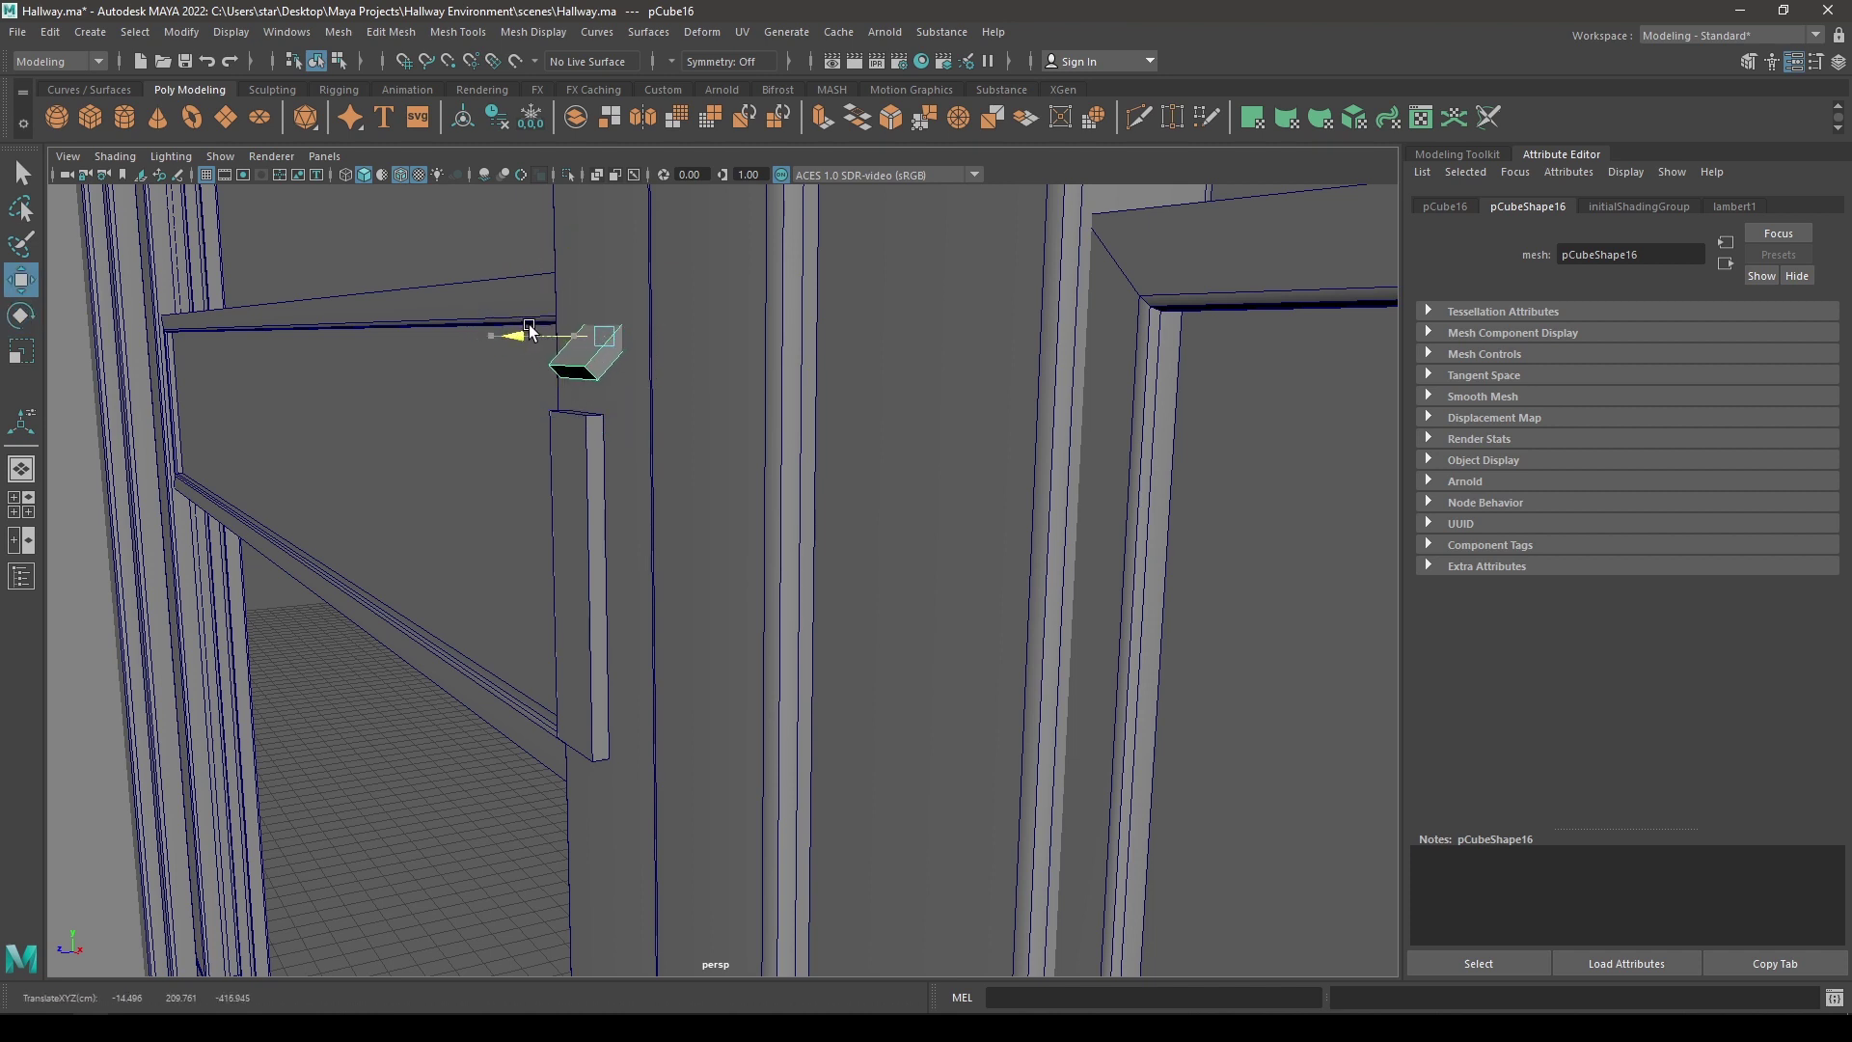
click(580, 524)
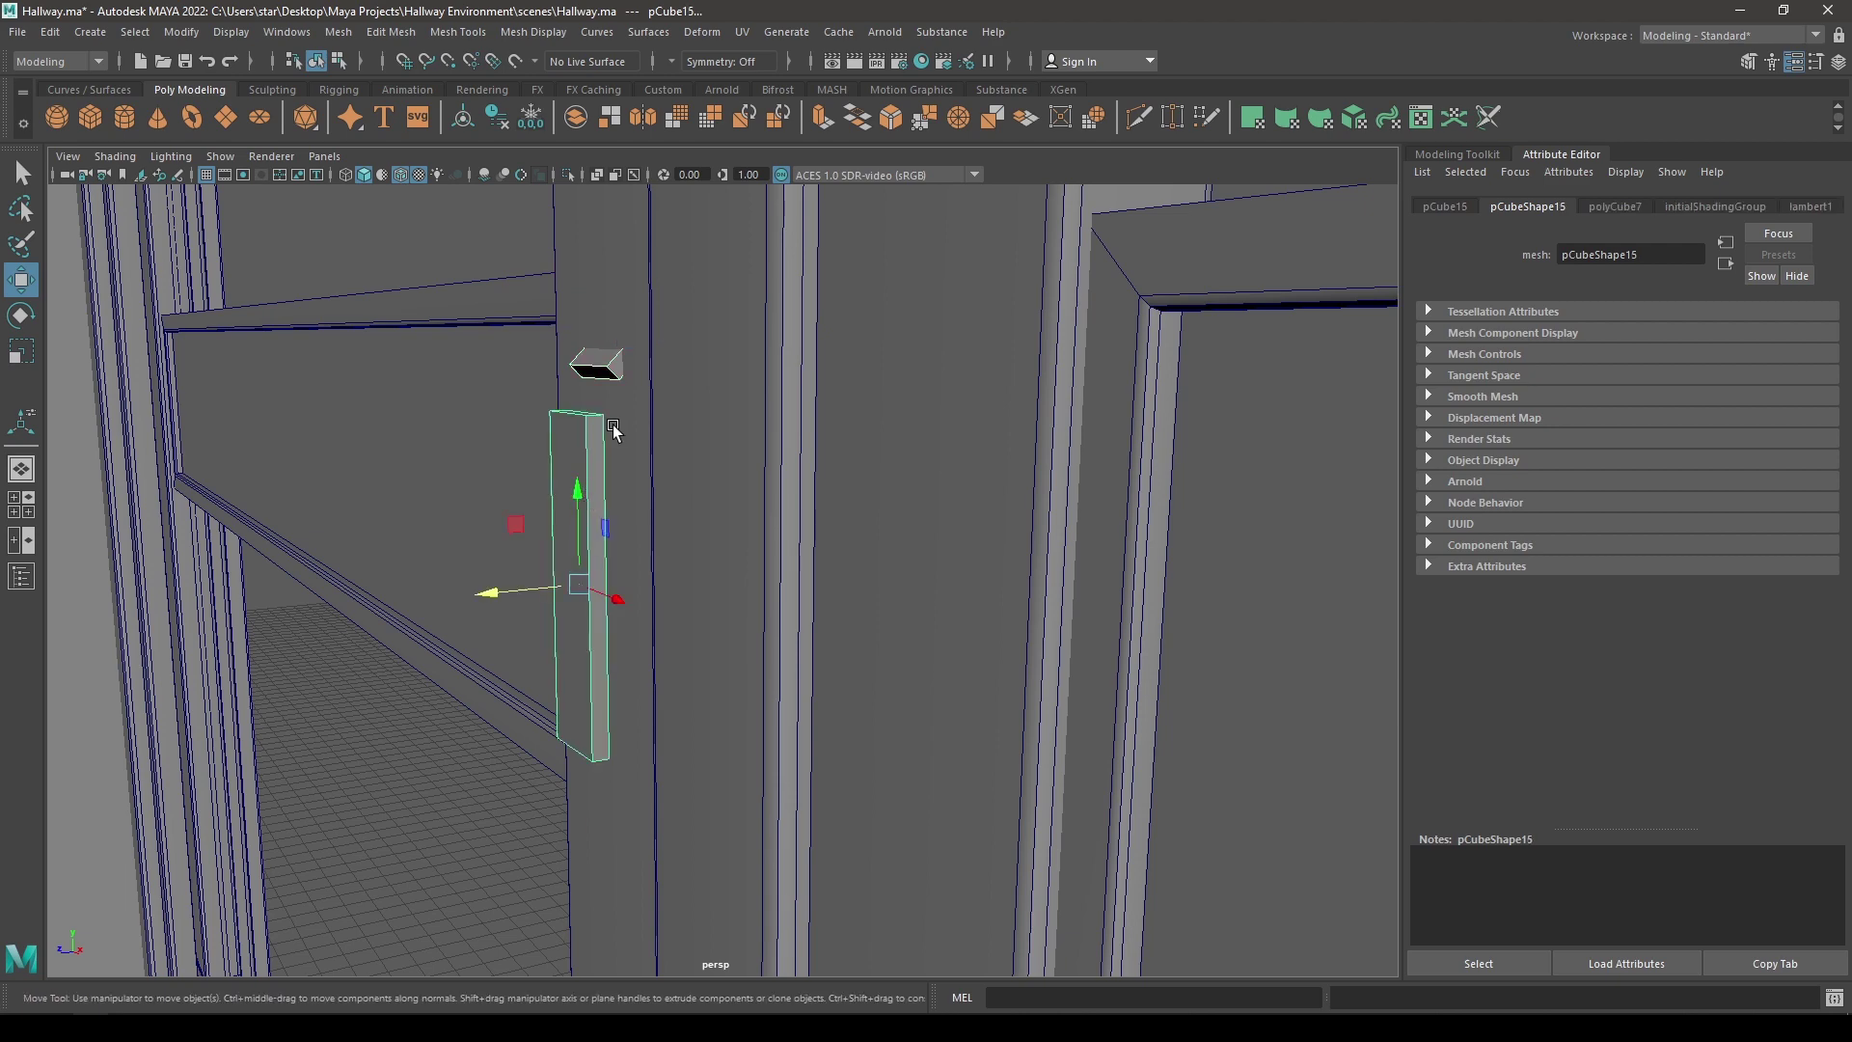
drag(528, 576, 475, 603)
- Duplicate the slanted block downward, rotate the copy 60 degrees about X and position it just below the bar's lower end
click(633, 325)
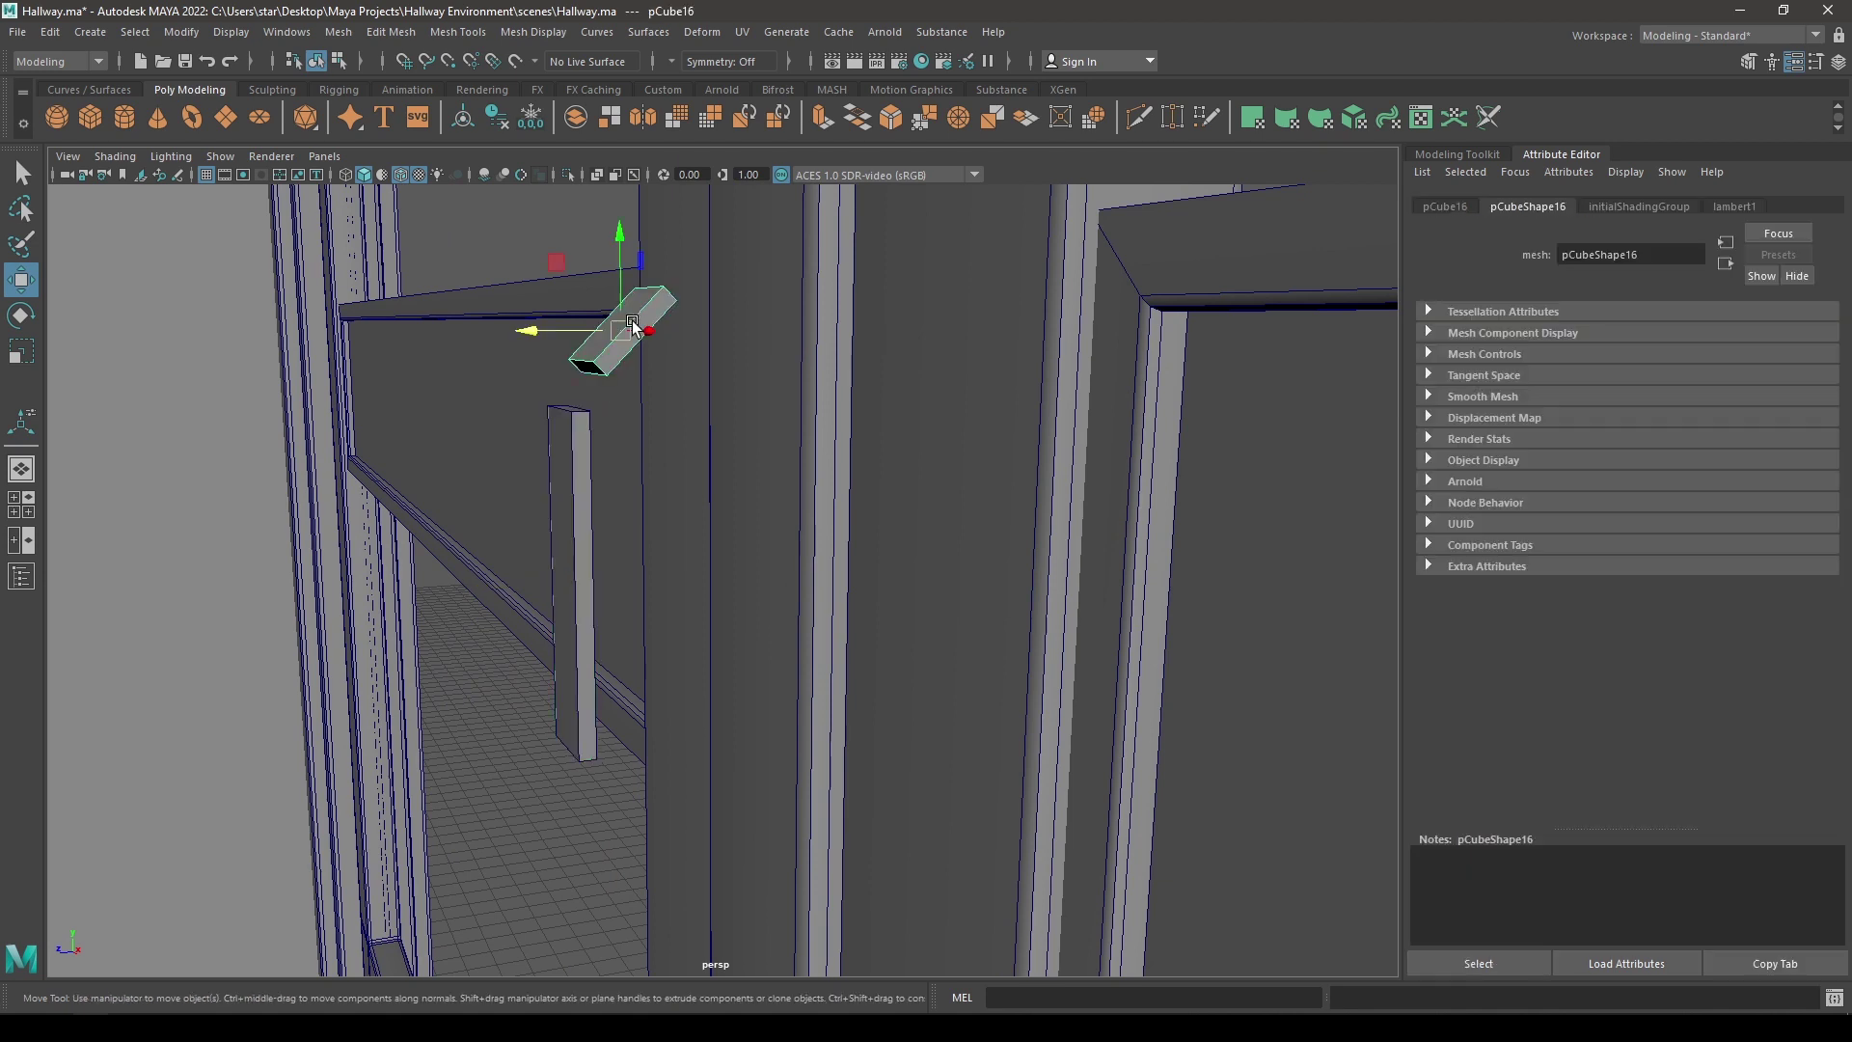
mouse_move(640, 336)
shift+mouse_down()
mouse_move(632, 664)
mouse_move(649, 683)
shift+mouse_up()
key(e)
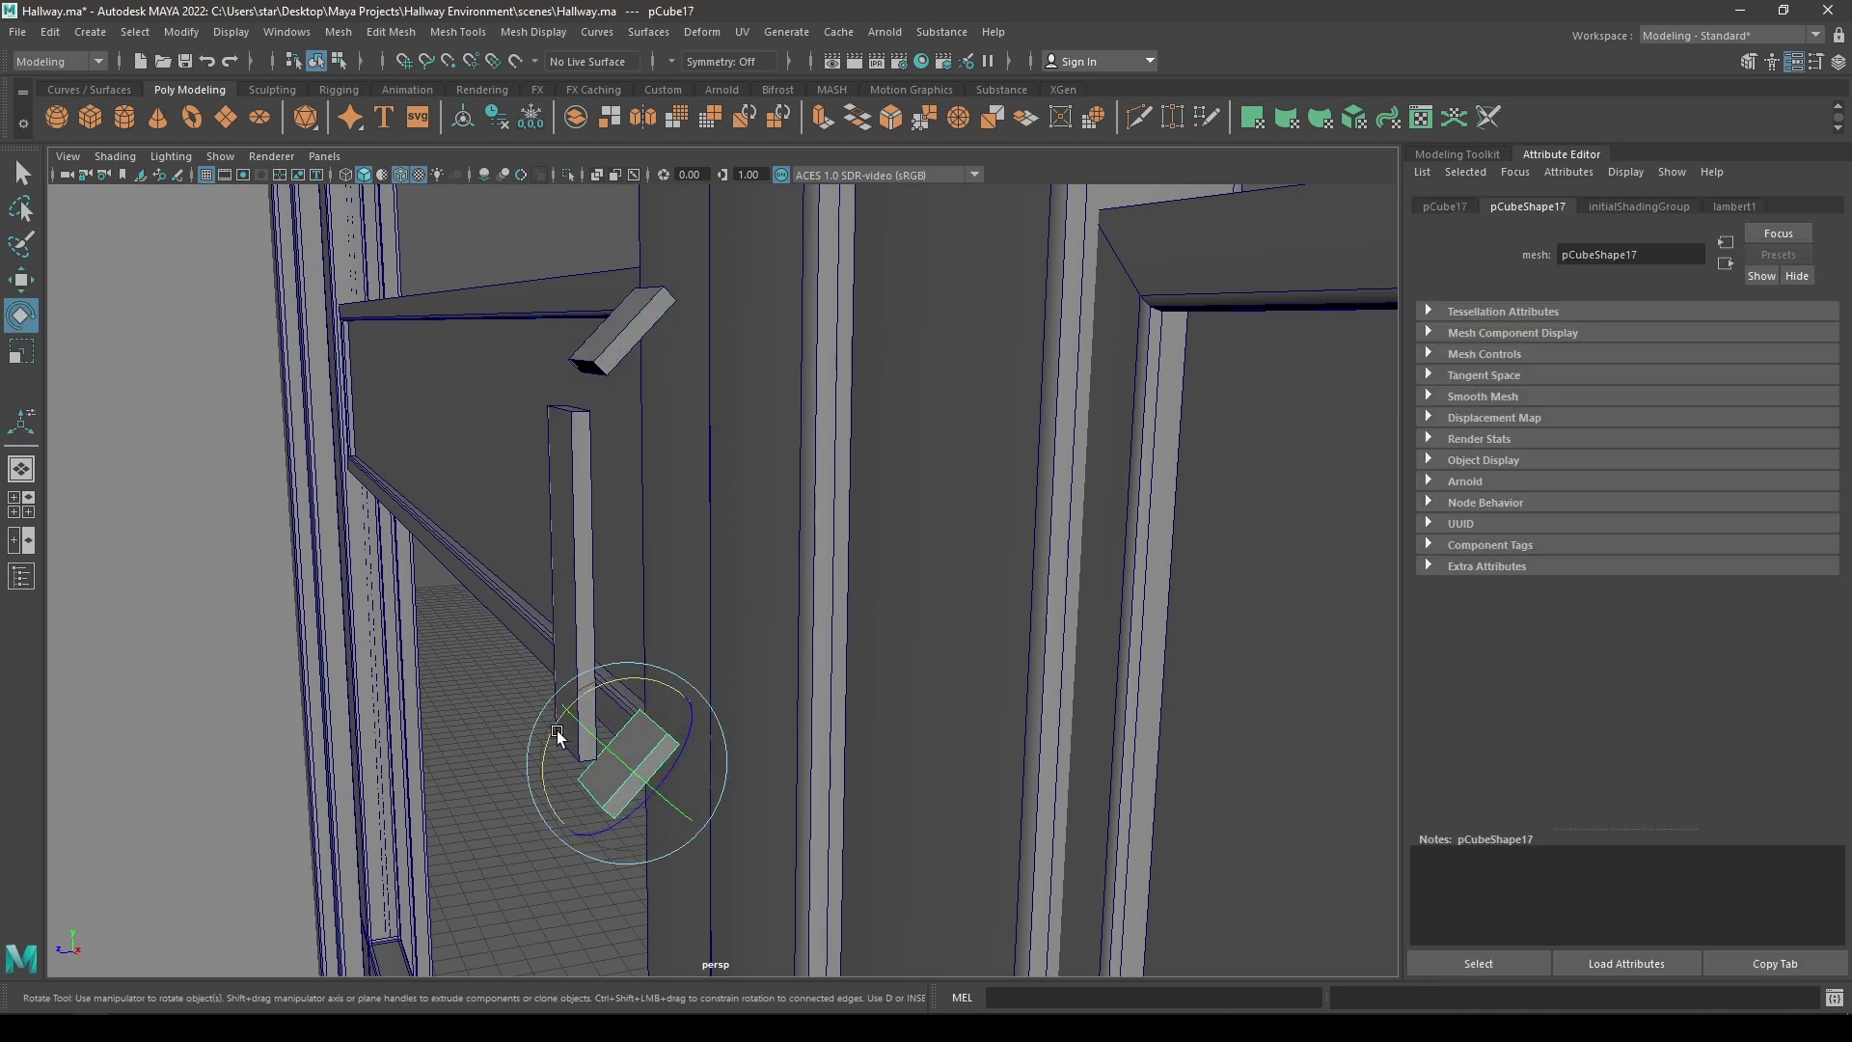
mouse_move(558, 731)
mouse_down()
mouse_move(594, 685)
mouse_move(656, 666)
mouse_move(478, 820)
mouse_move(494, 802)
mouse_up()
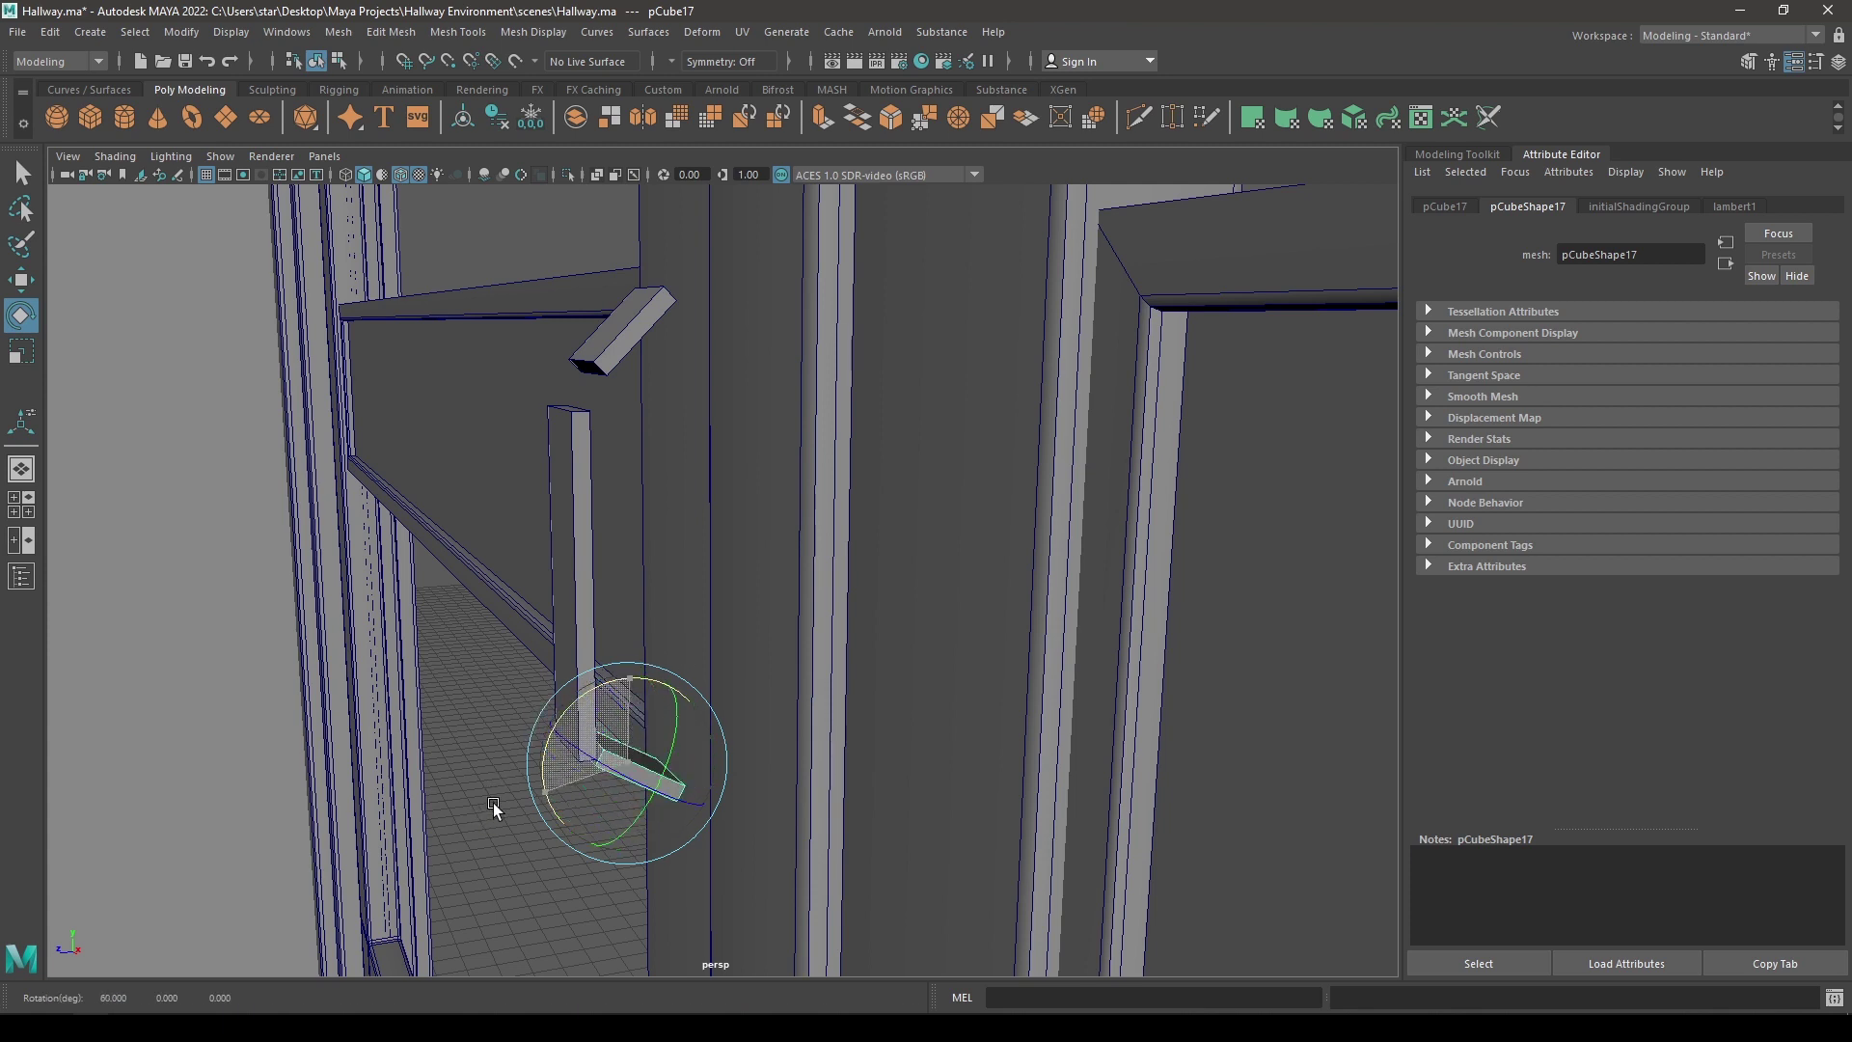
key(w)
alt+drag(679, 711, 721, 413)
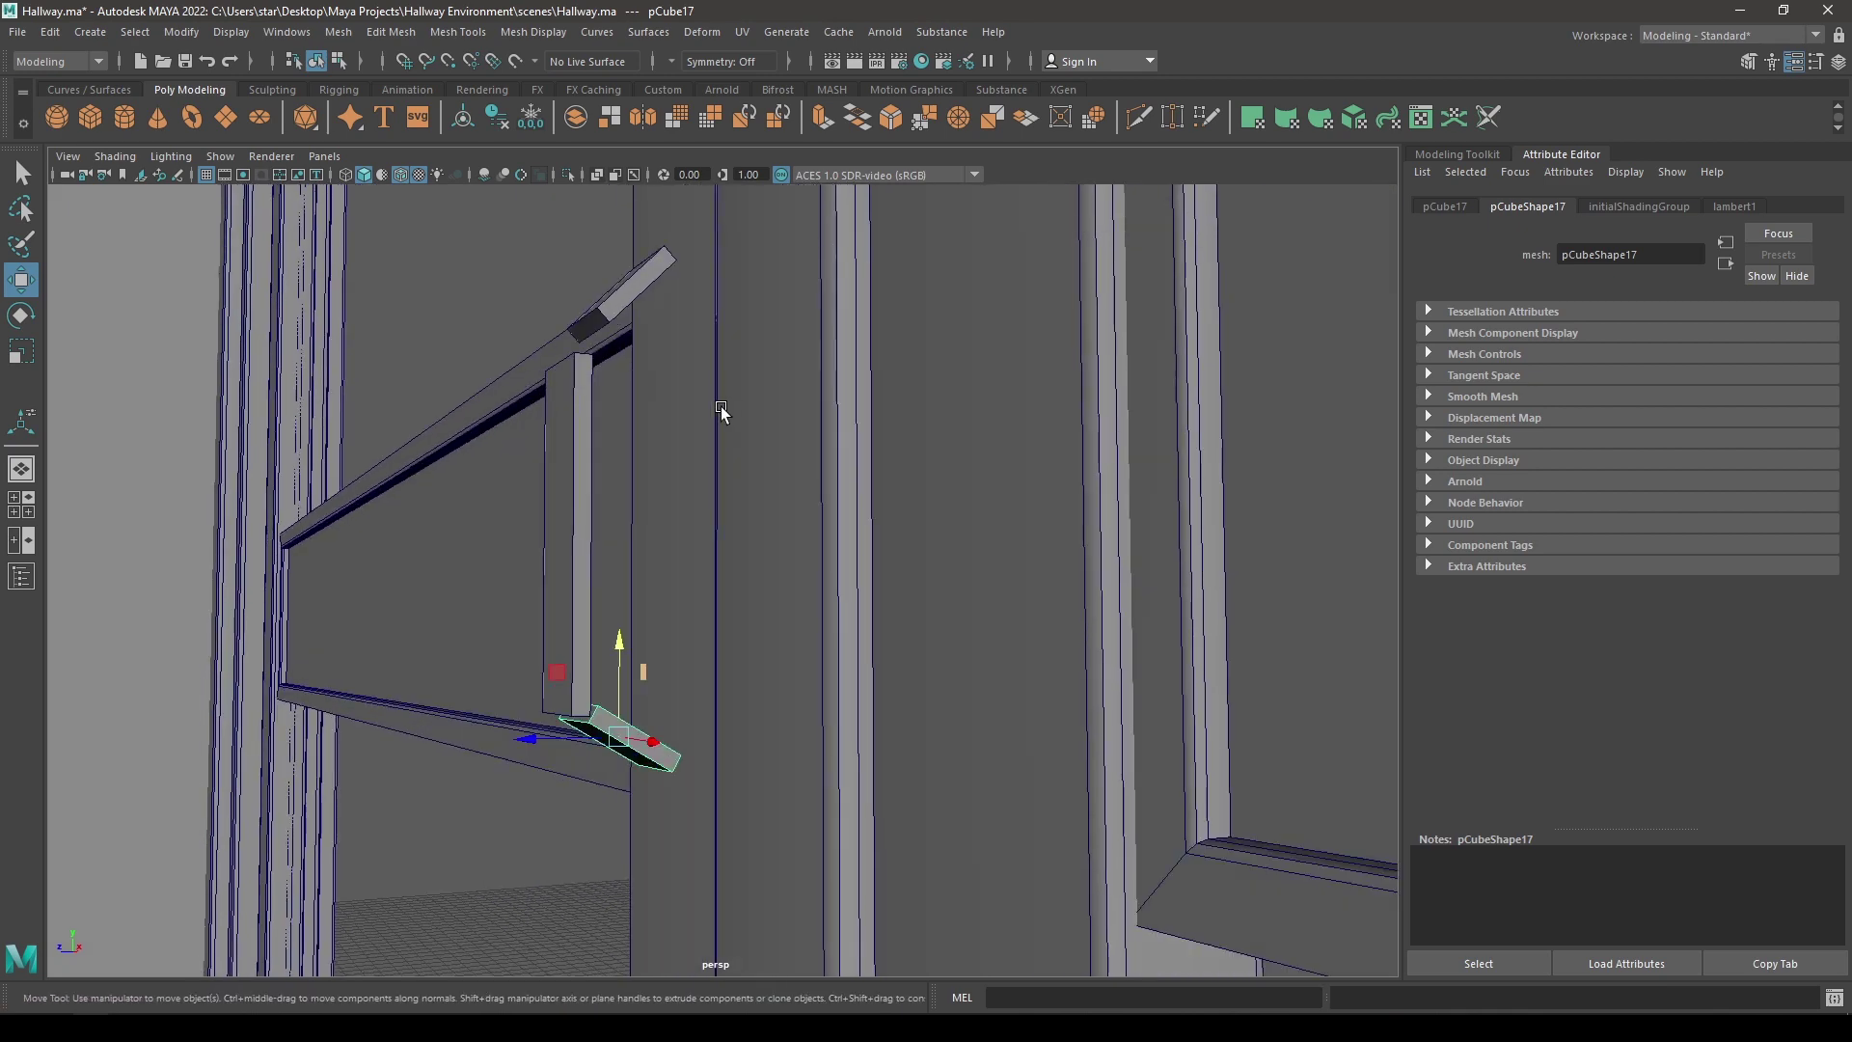
drag(620, 642, 675, 695)
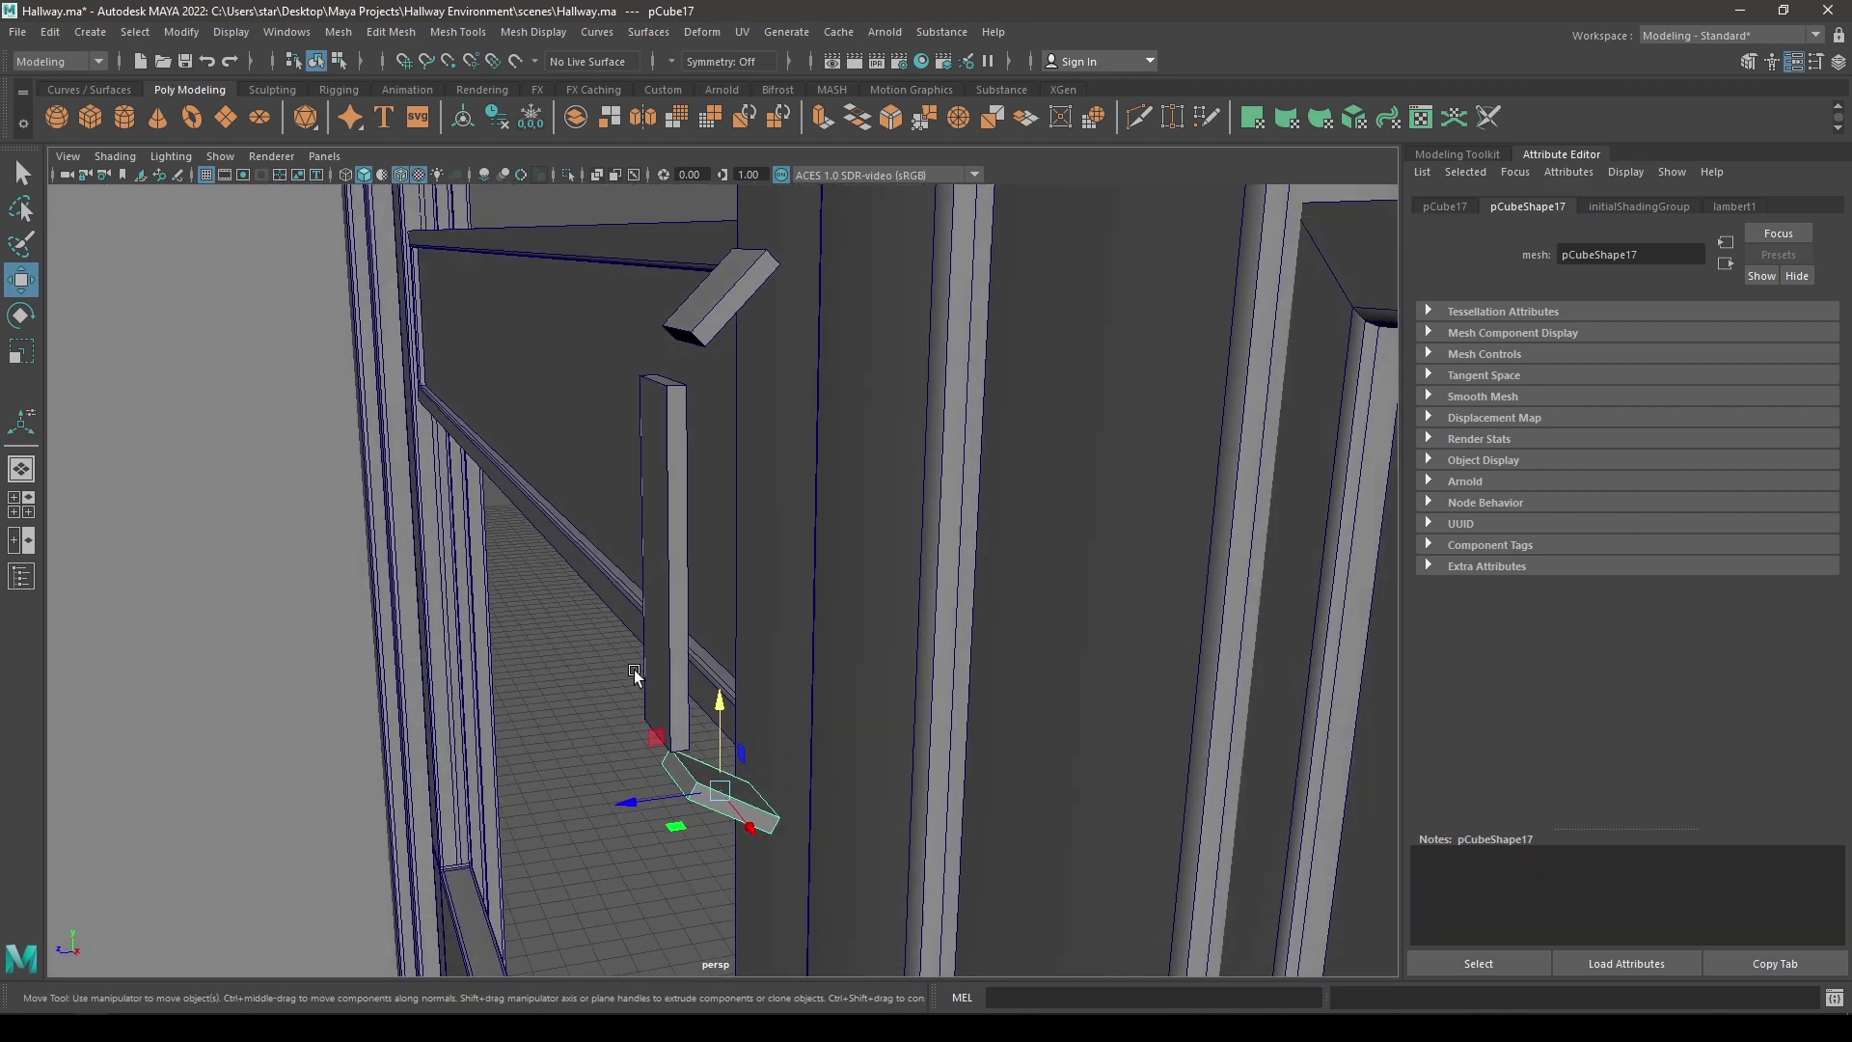
- Combine the upright bar and the two slanted blocks into one mesh
shift+click(661, 497)
click(701, 318)
shift+right_drag(702, 315, 661, 721)
scroll(723, 690, up, 5)
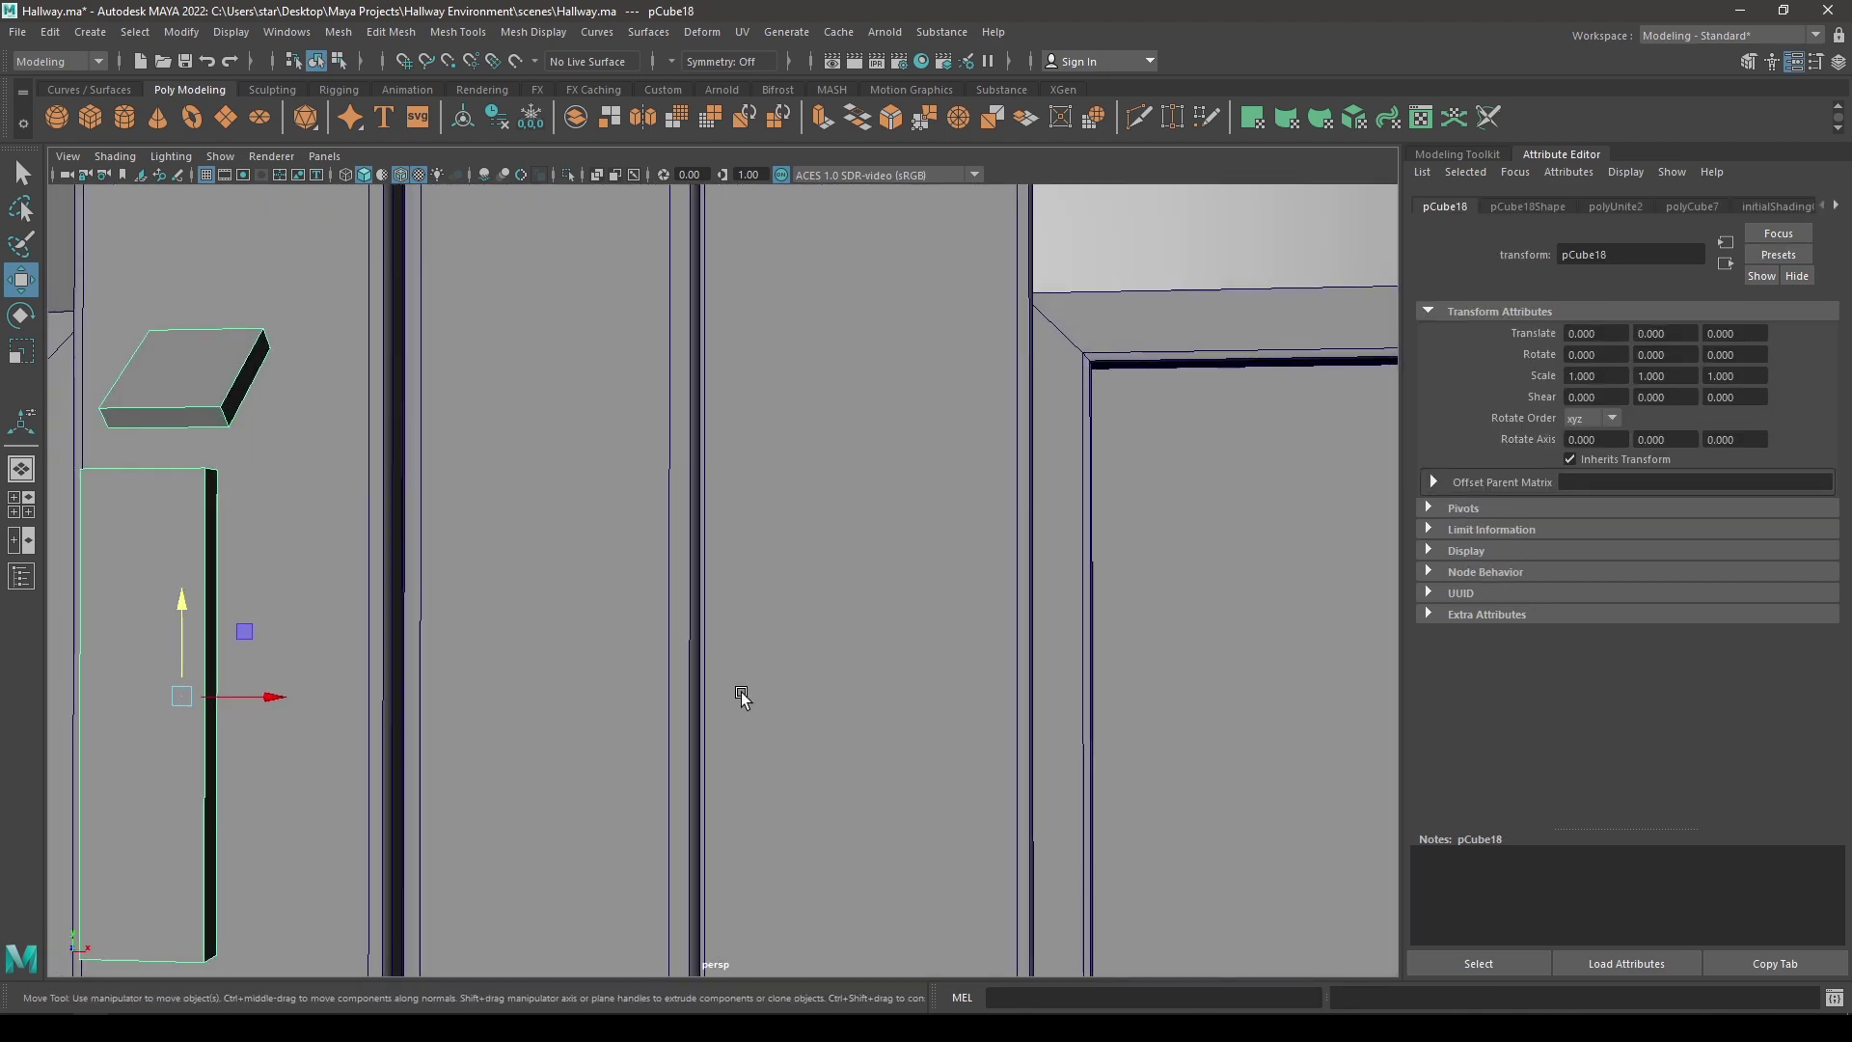
alt+drag(740, 691, 744, 528)
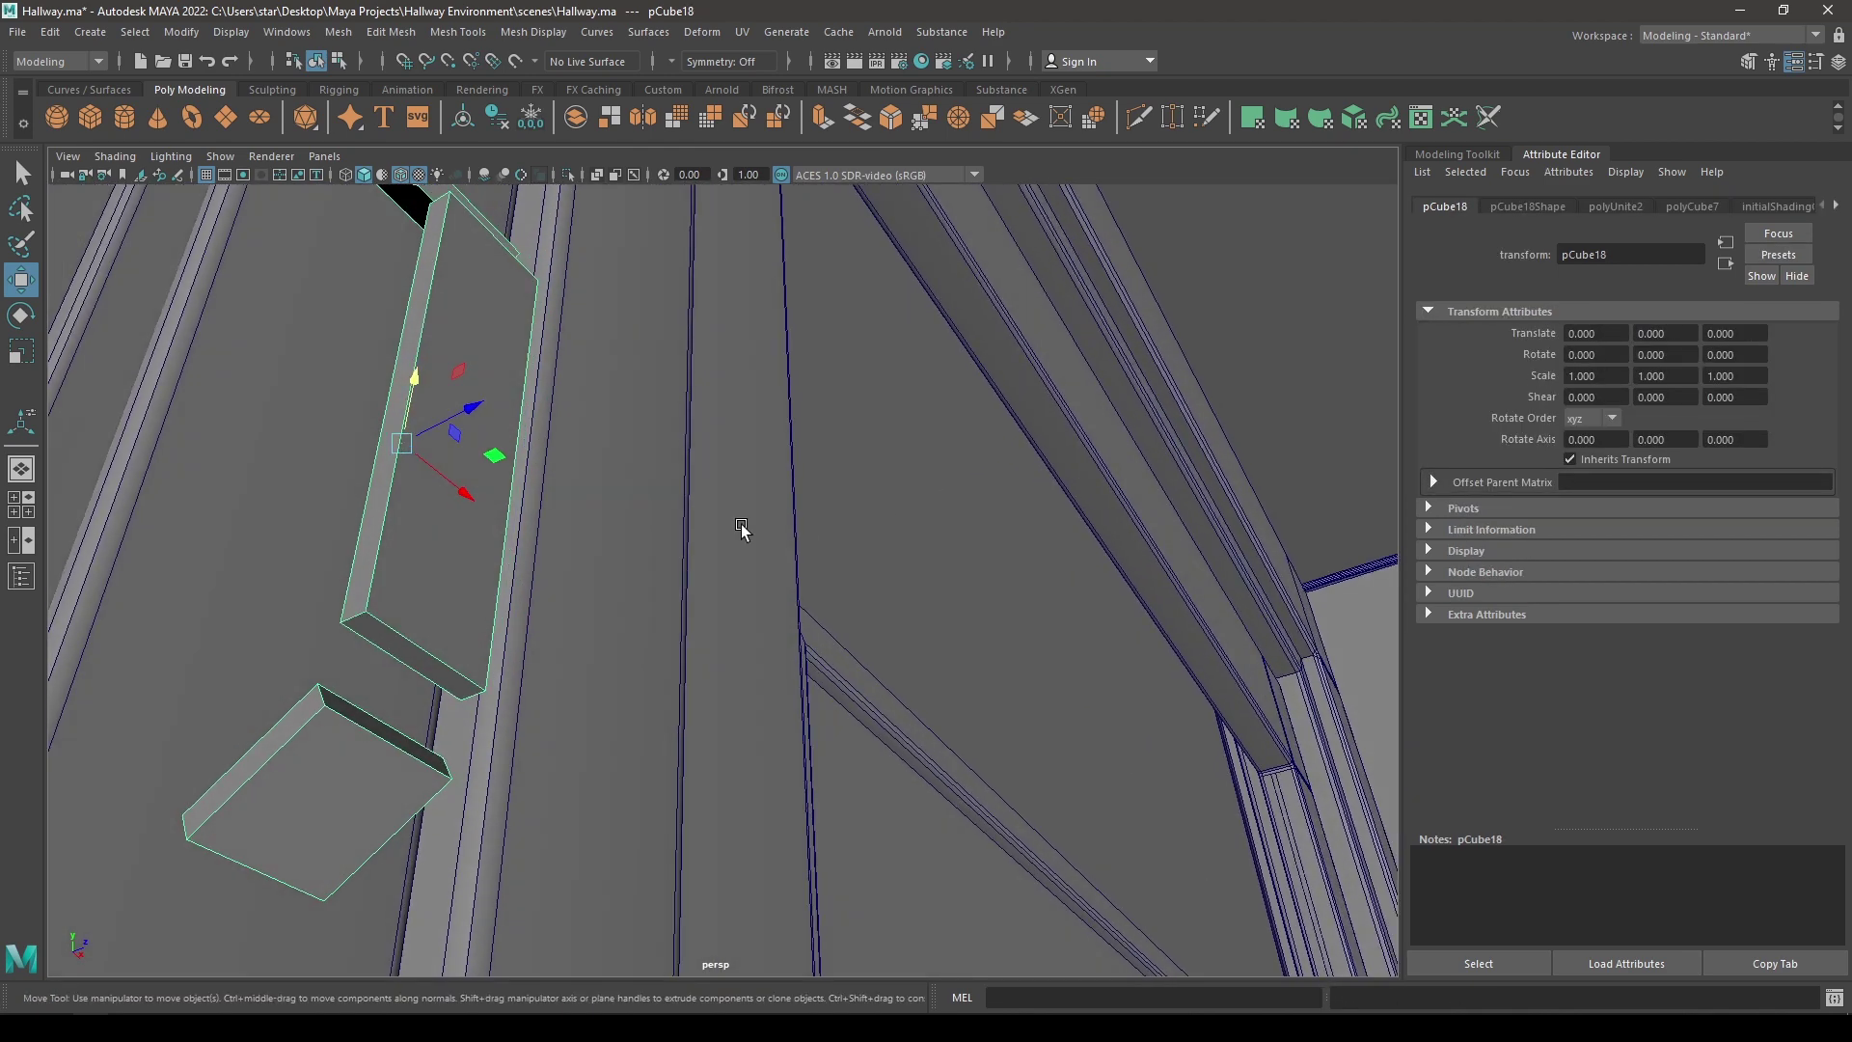
- Delete the facing ends of the bar and lower block and bridge the gap with a Blend curve and 3 divisions
right_drag(427, 491, 389, 857)
click(428, 610)
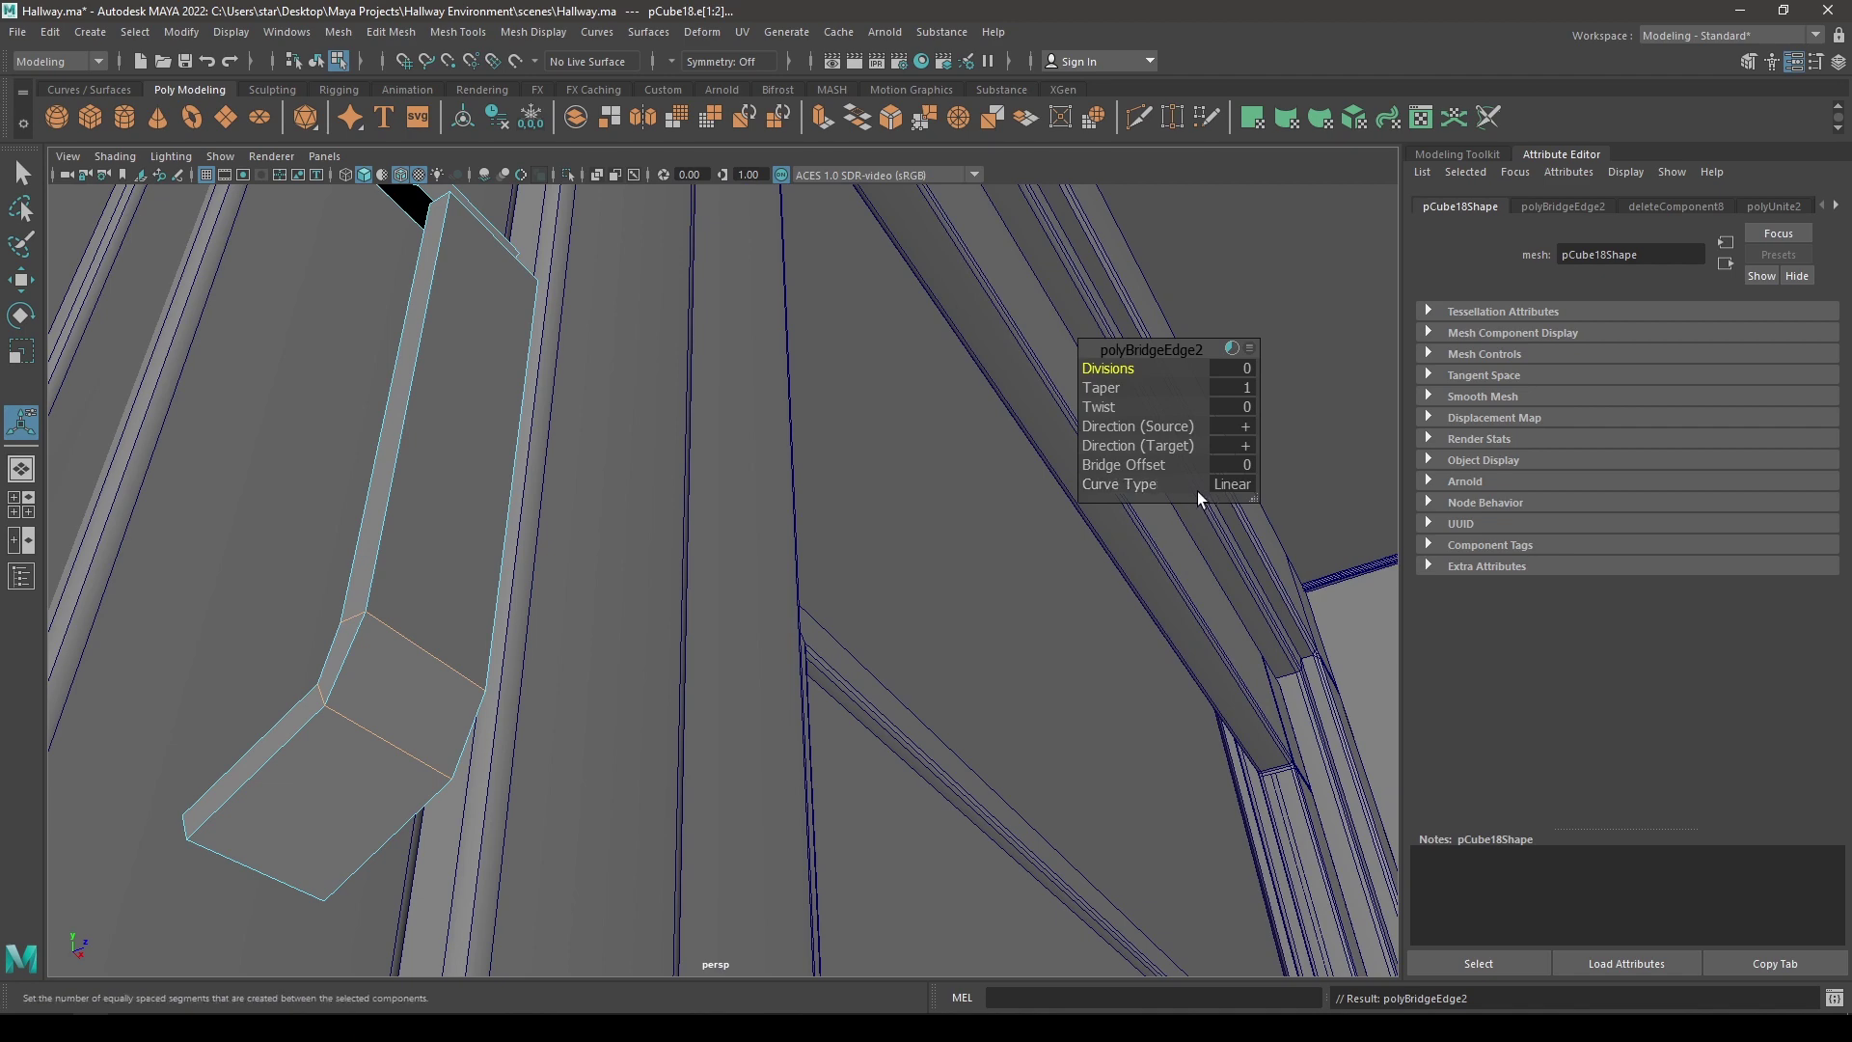
click(1232, 485)
click(1252, 514)
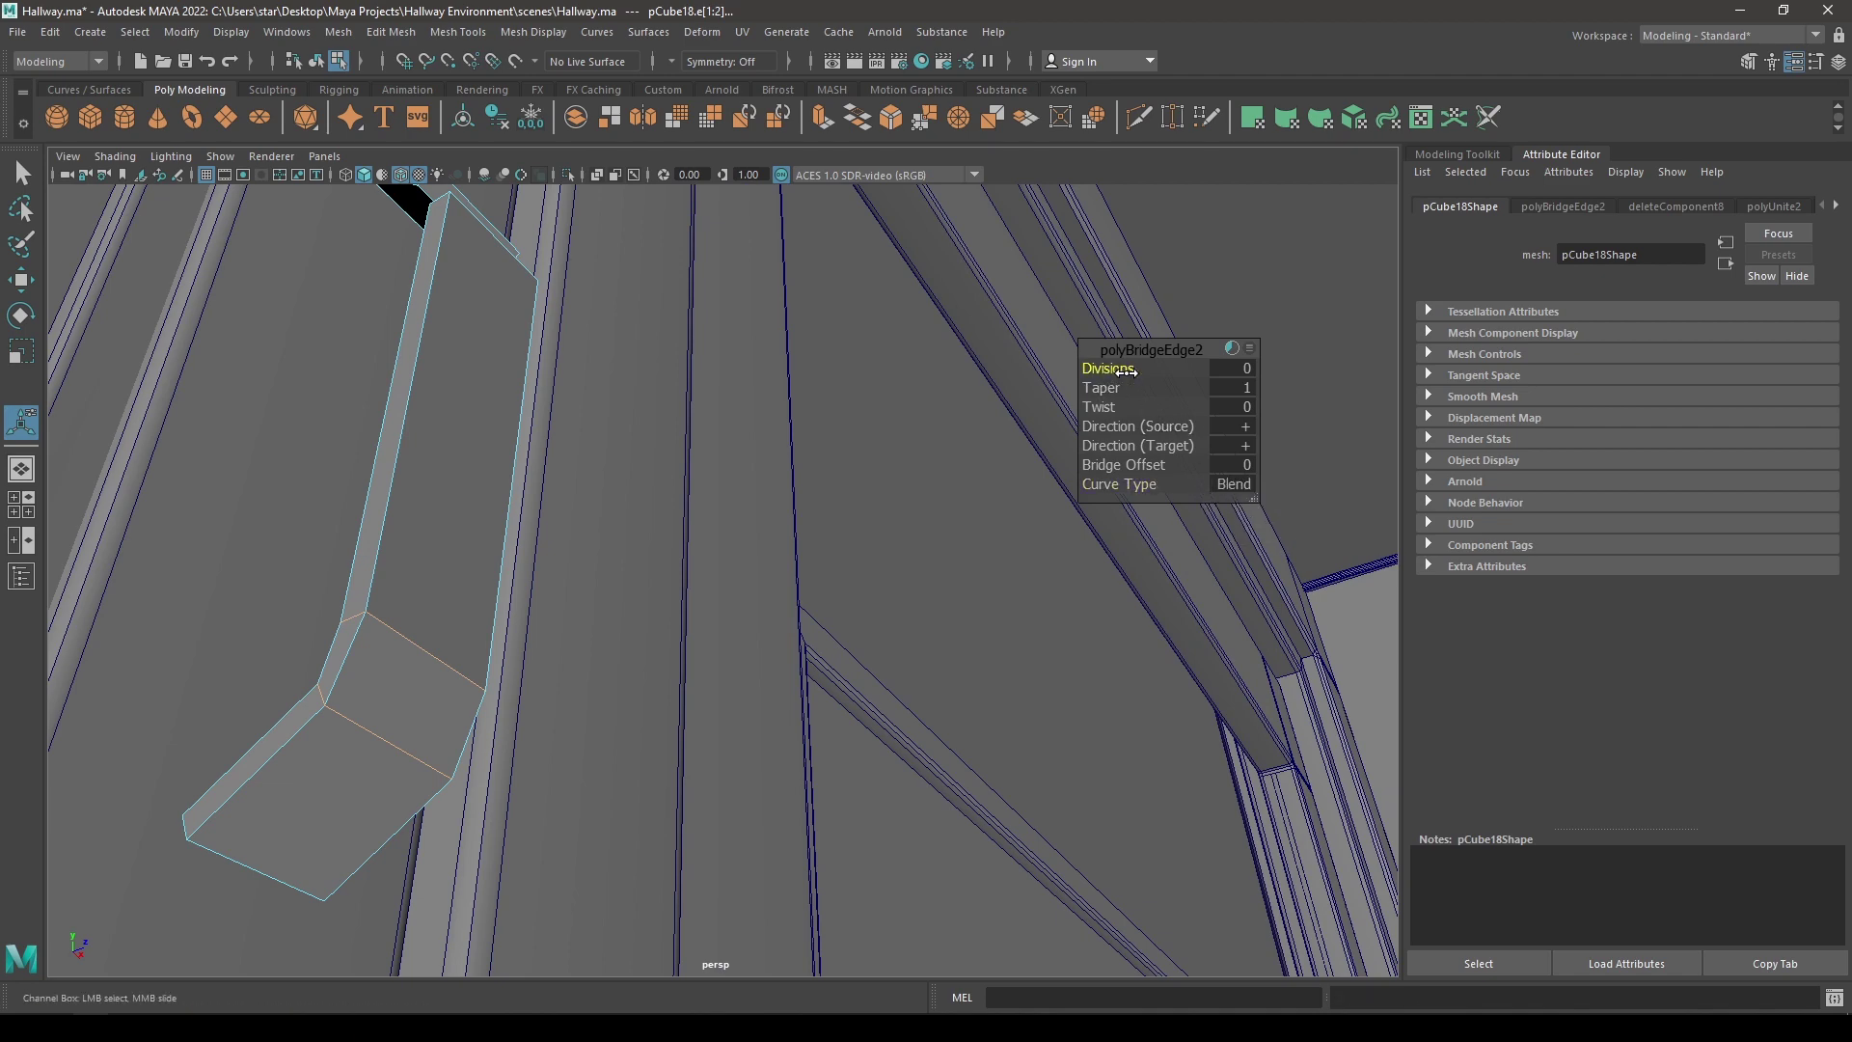
middle_drag(1125, 372, 1373, 418)
alt+drag(1372, 417, 355, 640)
alt+drag(424, 366, 509, 483)
alt+middle_drag(509, 484, 594, 802)
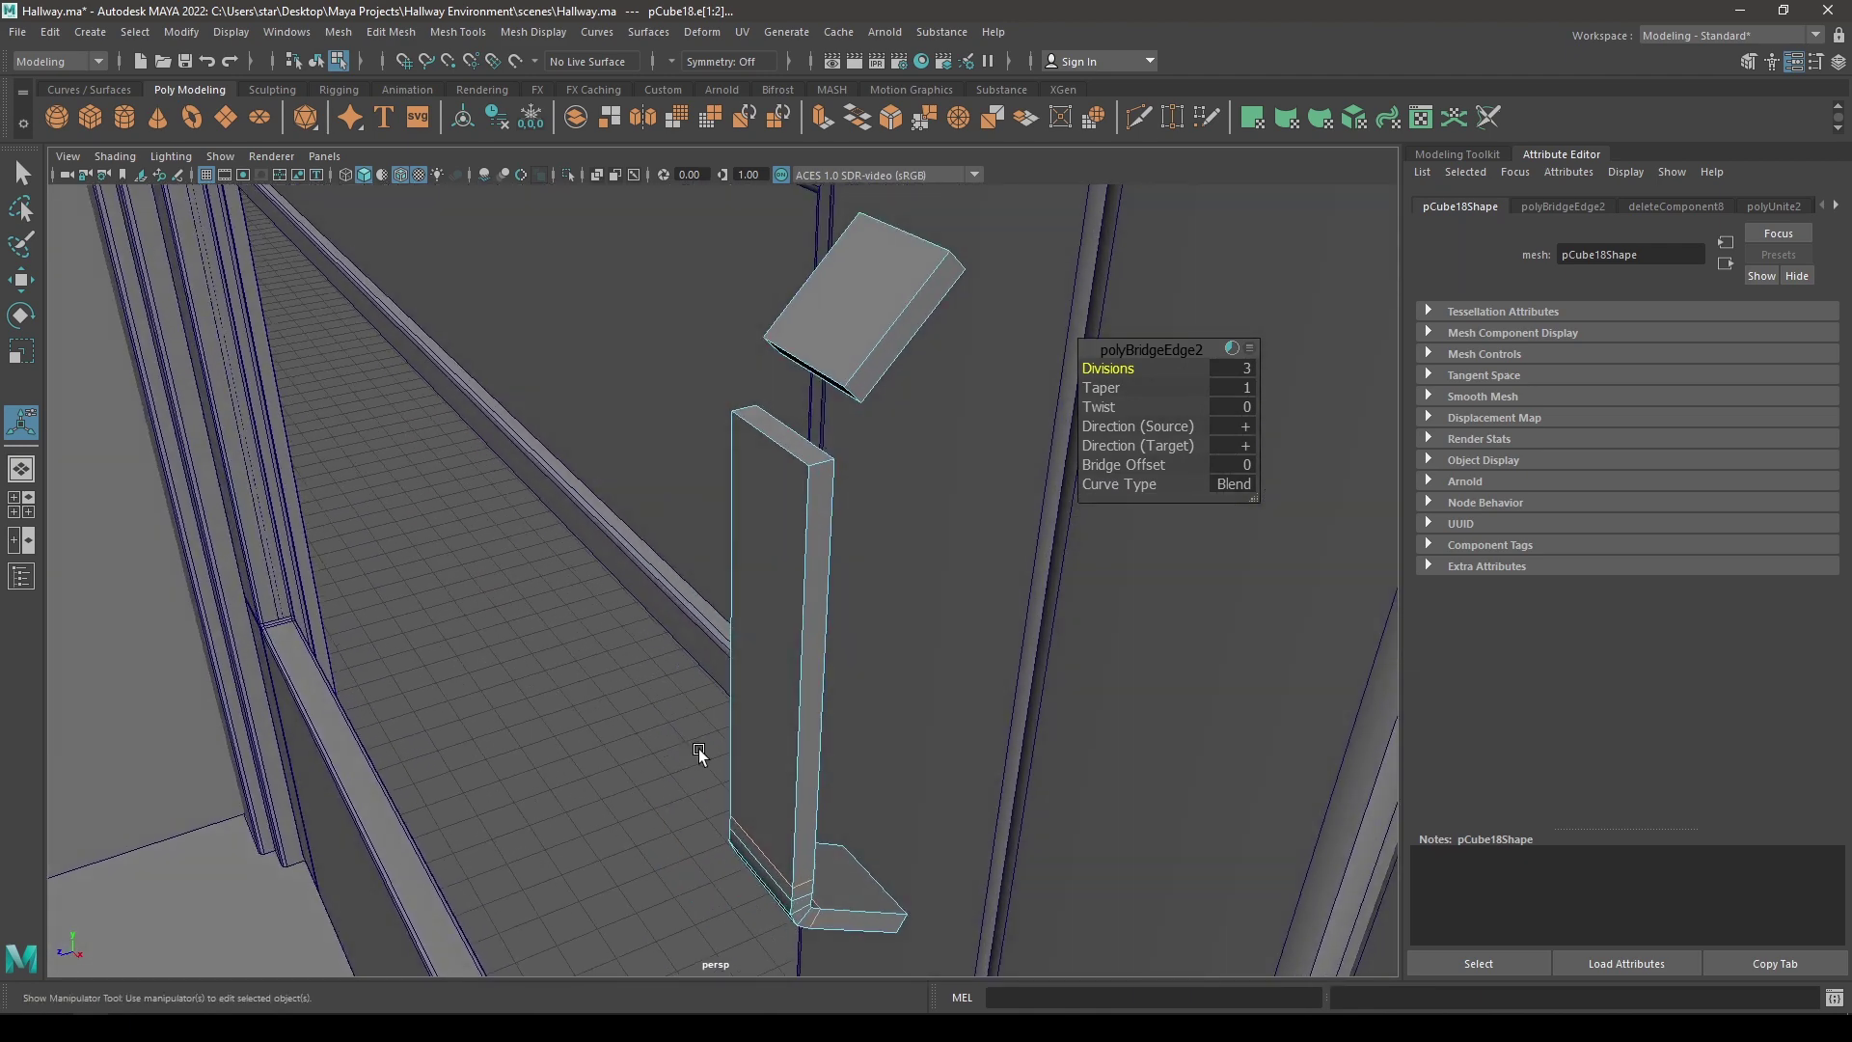
alt+middle_drag(698, 749, 691, 714)
- Delete the facing ends of the bar and upper block and bridge them using the Blend curve type and 3 divisions
key(w)
click(793, 409)
alt+drag(787, 413, 831, 431)
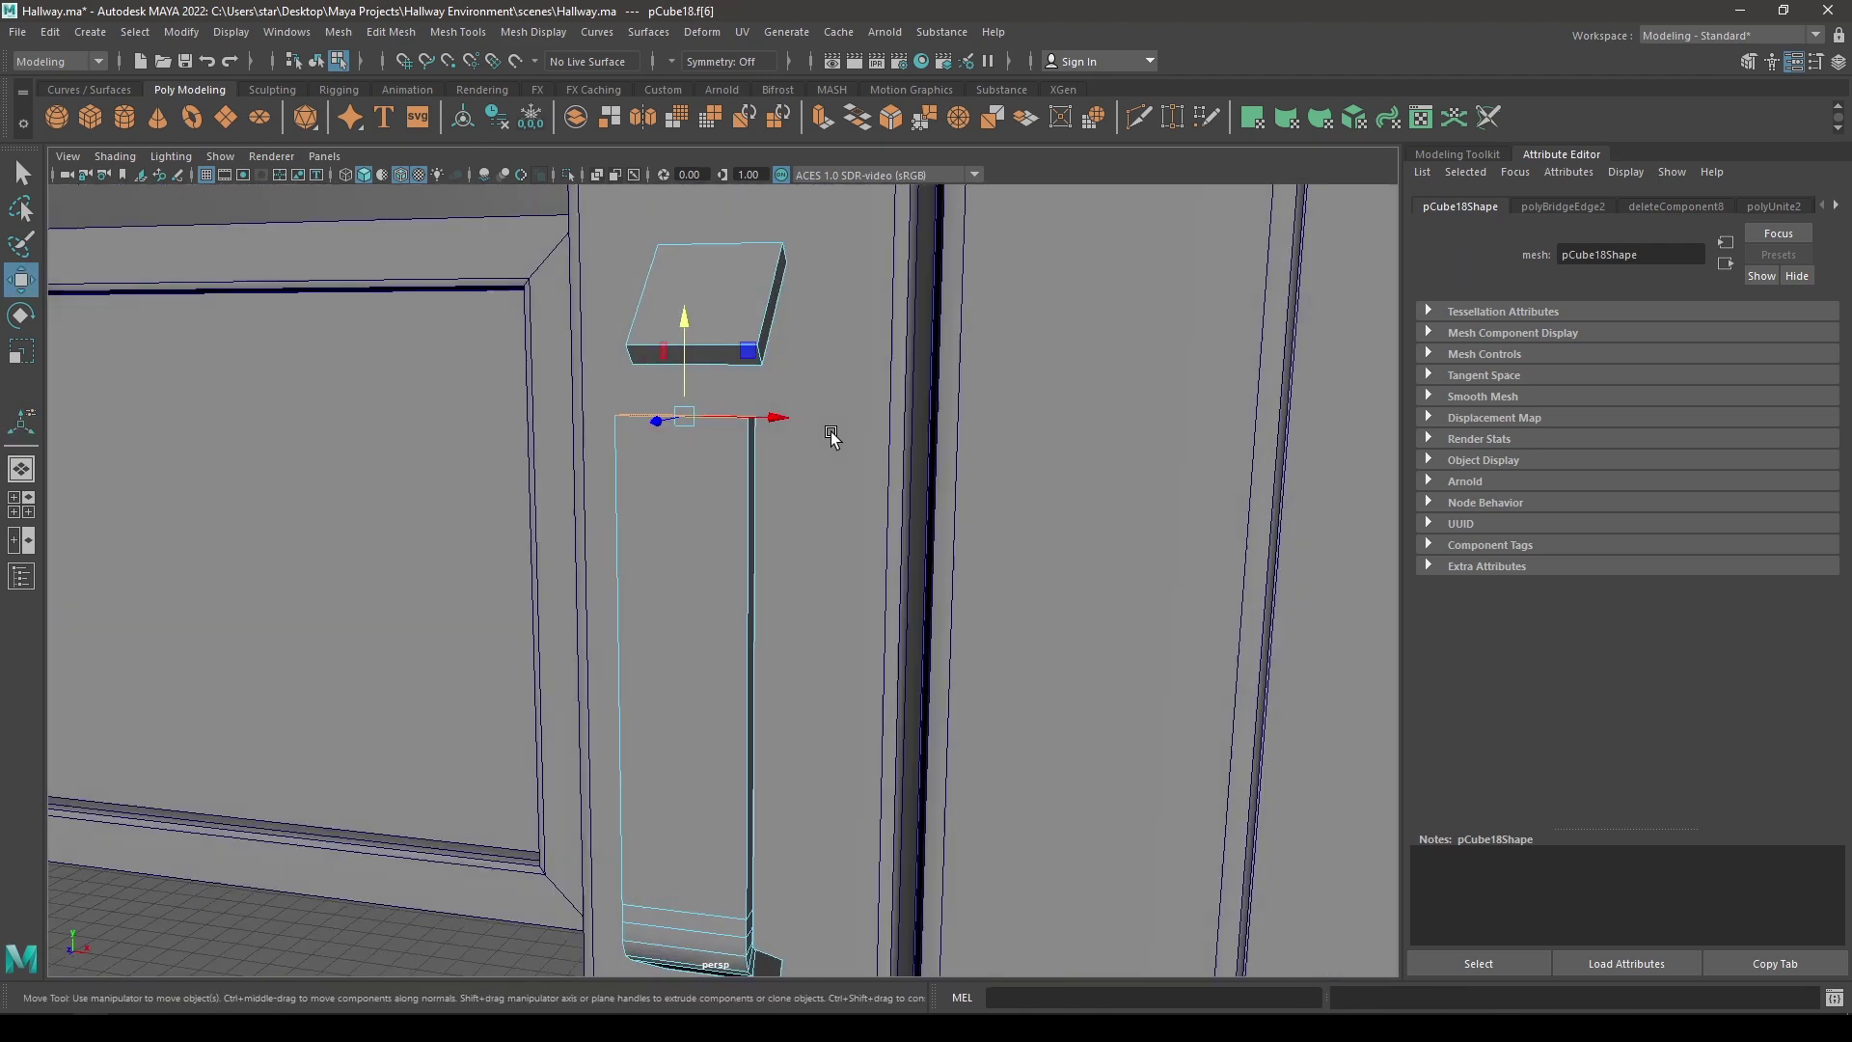
shift+click(738, 356)
shift+right_drag(738, 357, 735, 638)
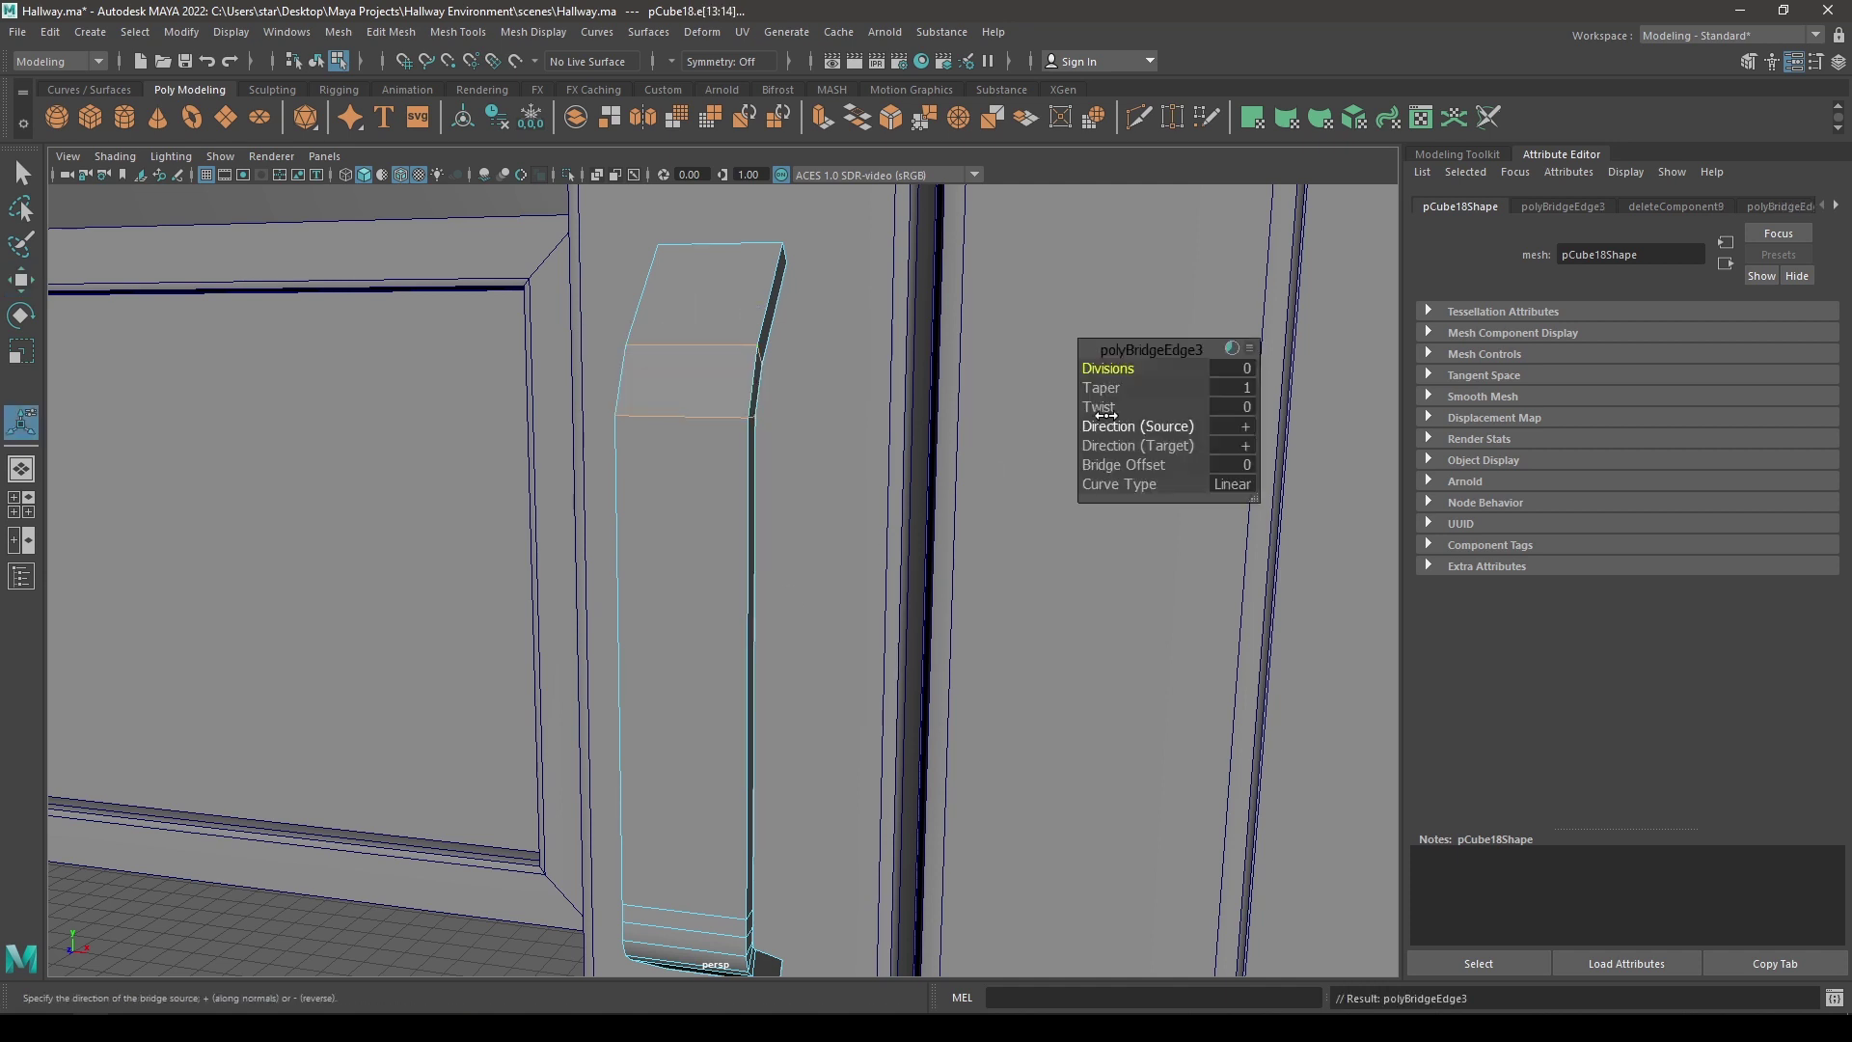
click(1231, 483)
click(1271, 509)
drag(1230, 369, 1246, 382)
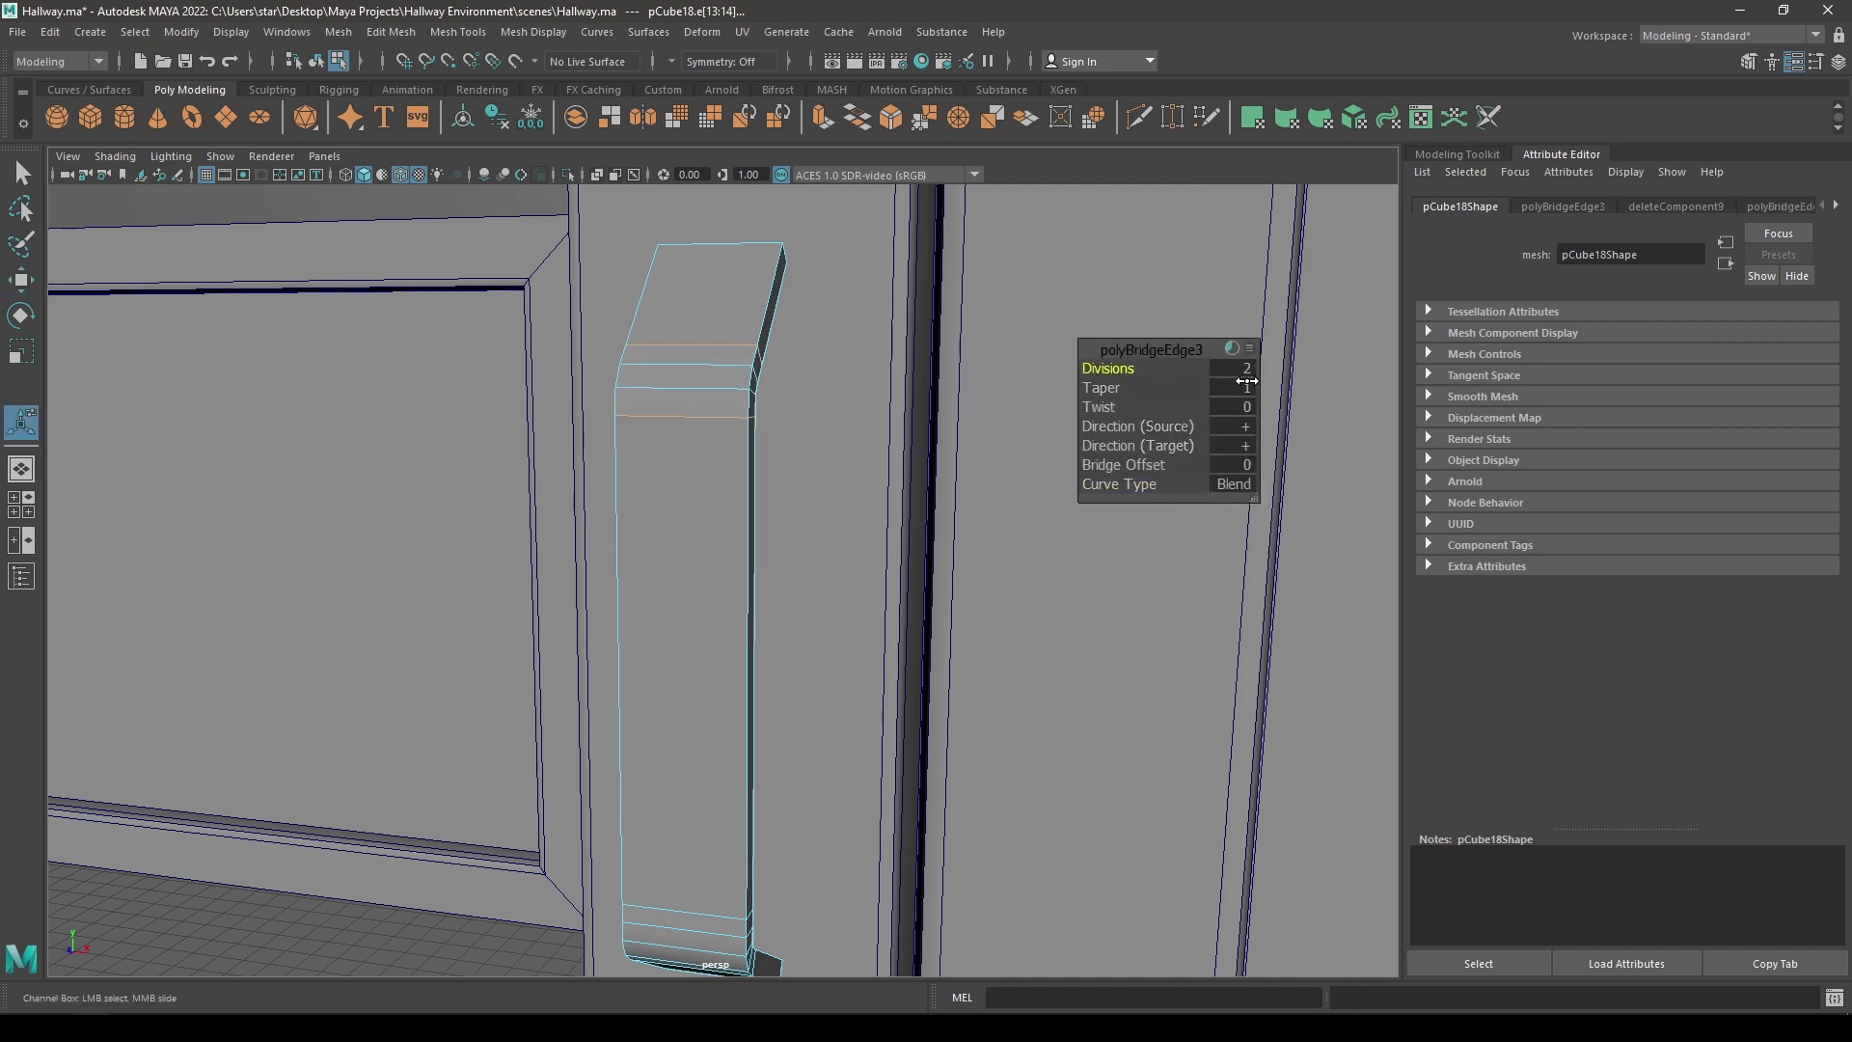
alt+drag(888, 466, 620, 475)
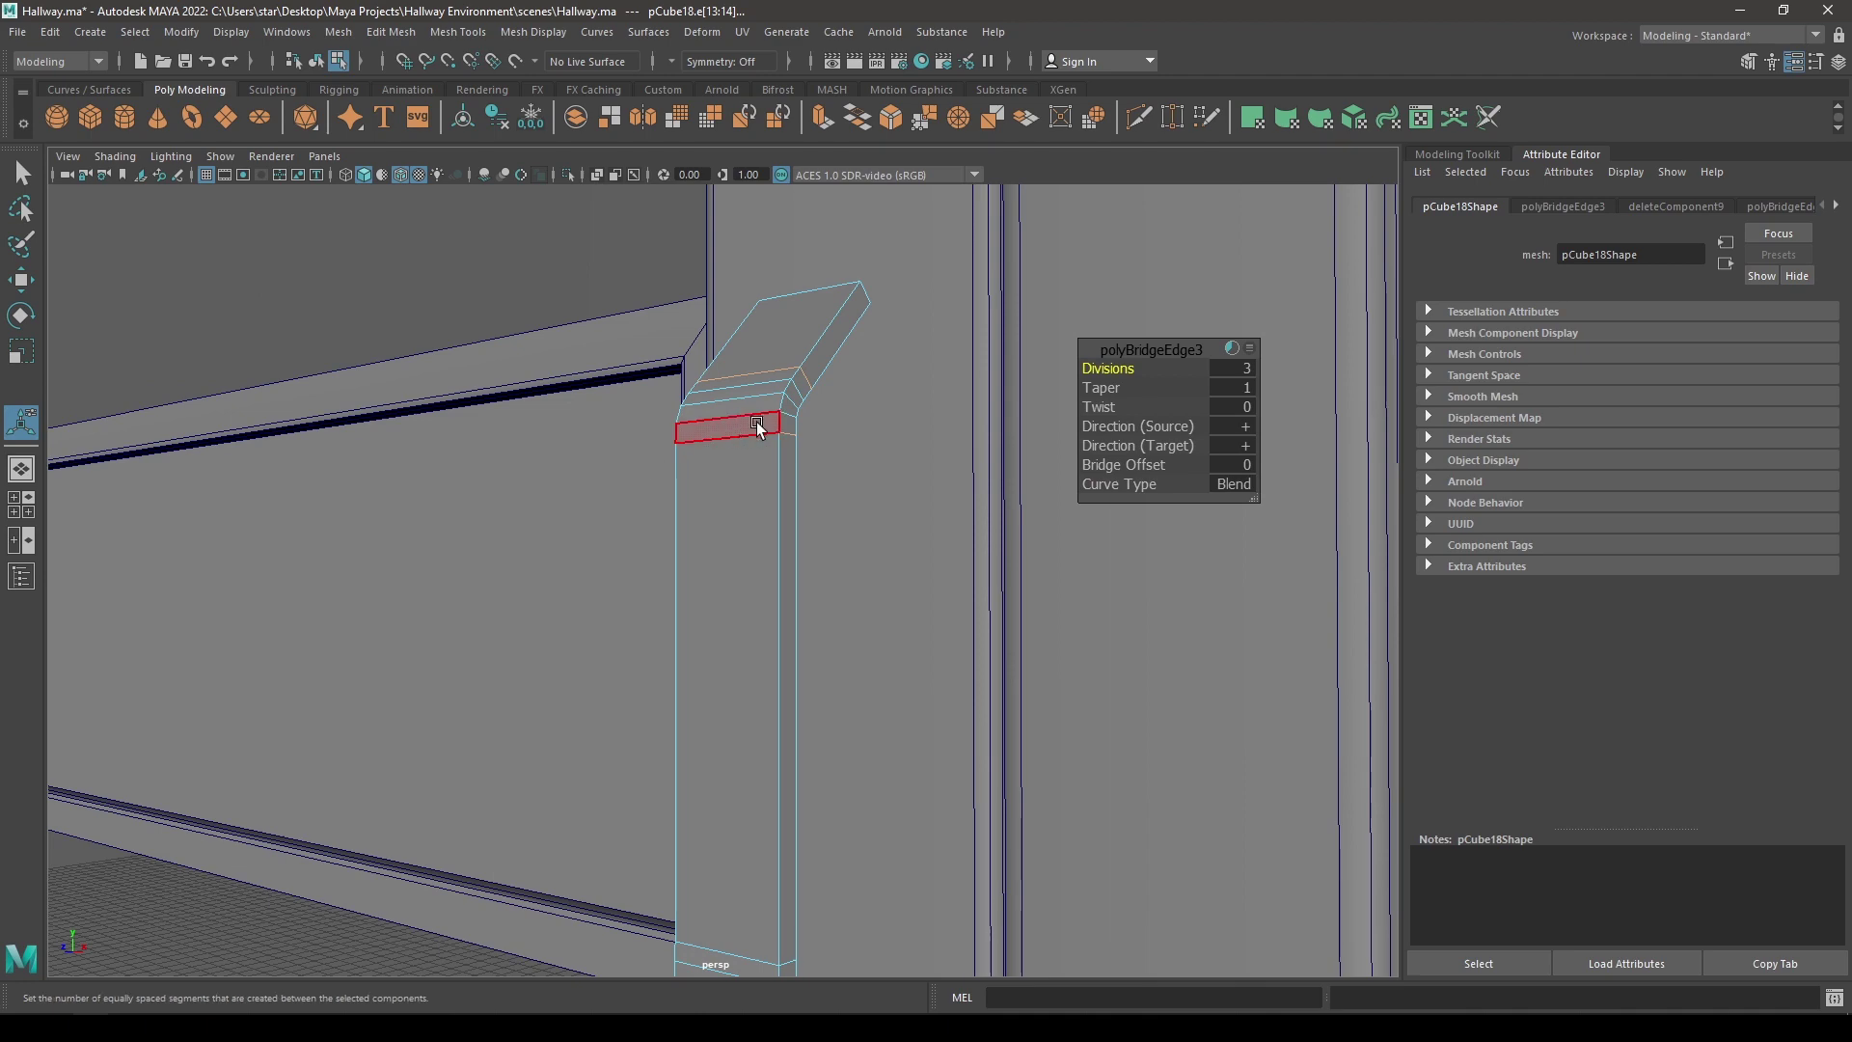
- Extrude the handle's upper and lower end faces vertically outward to form flat mounting tabs
key(w)
alt+drag(785, 461, 837, 582)
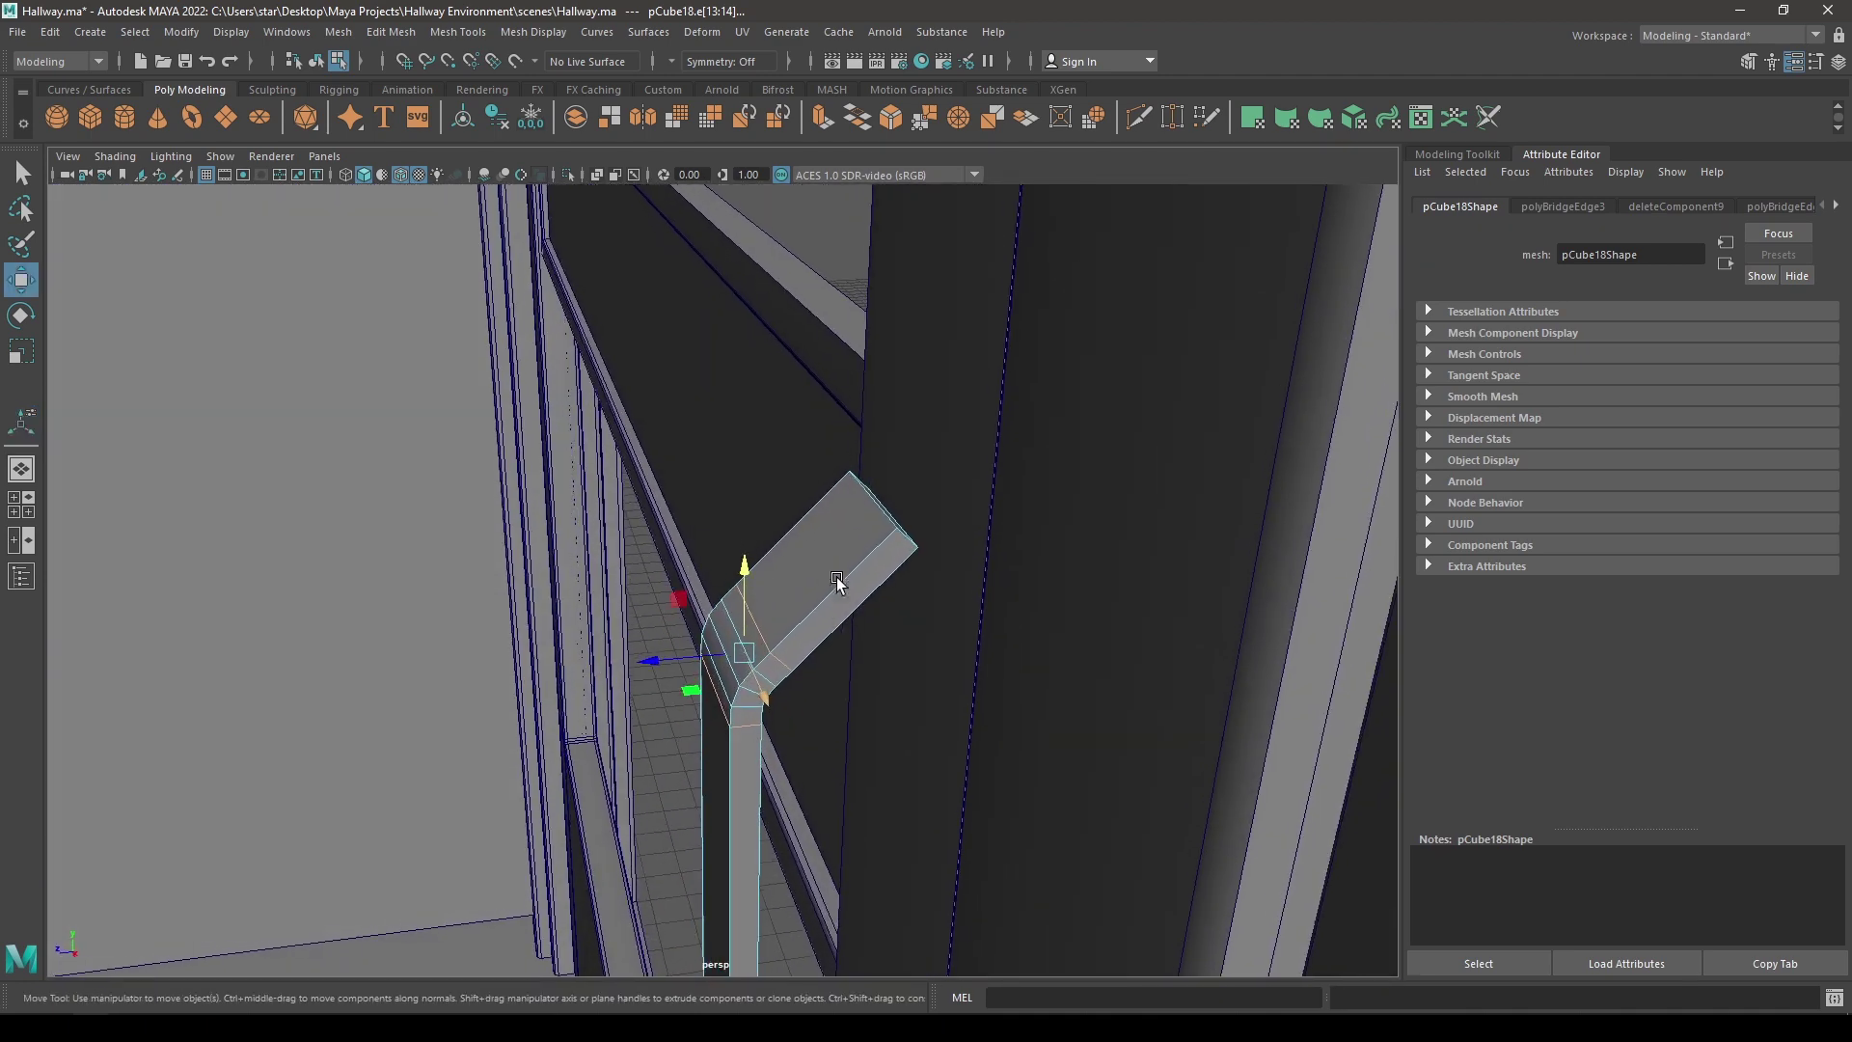
right_drag(871, 490, 872, 545)
click(907, 514)
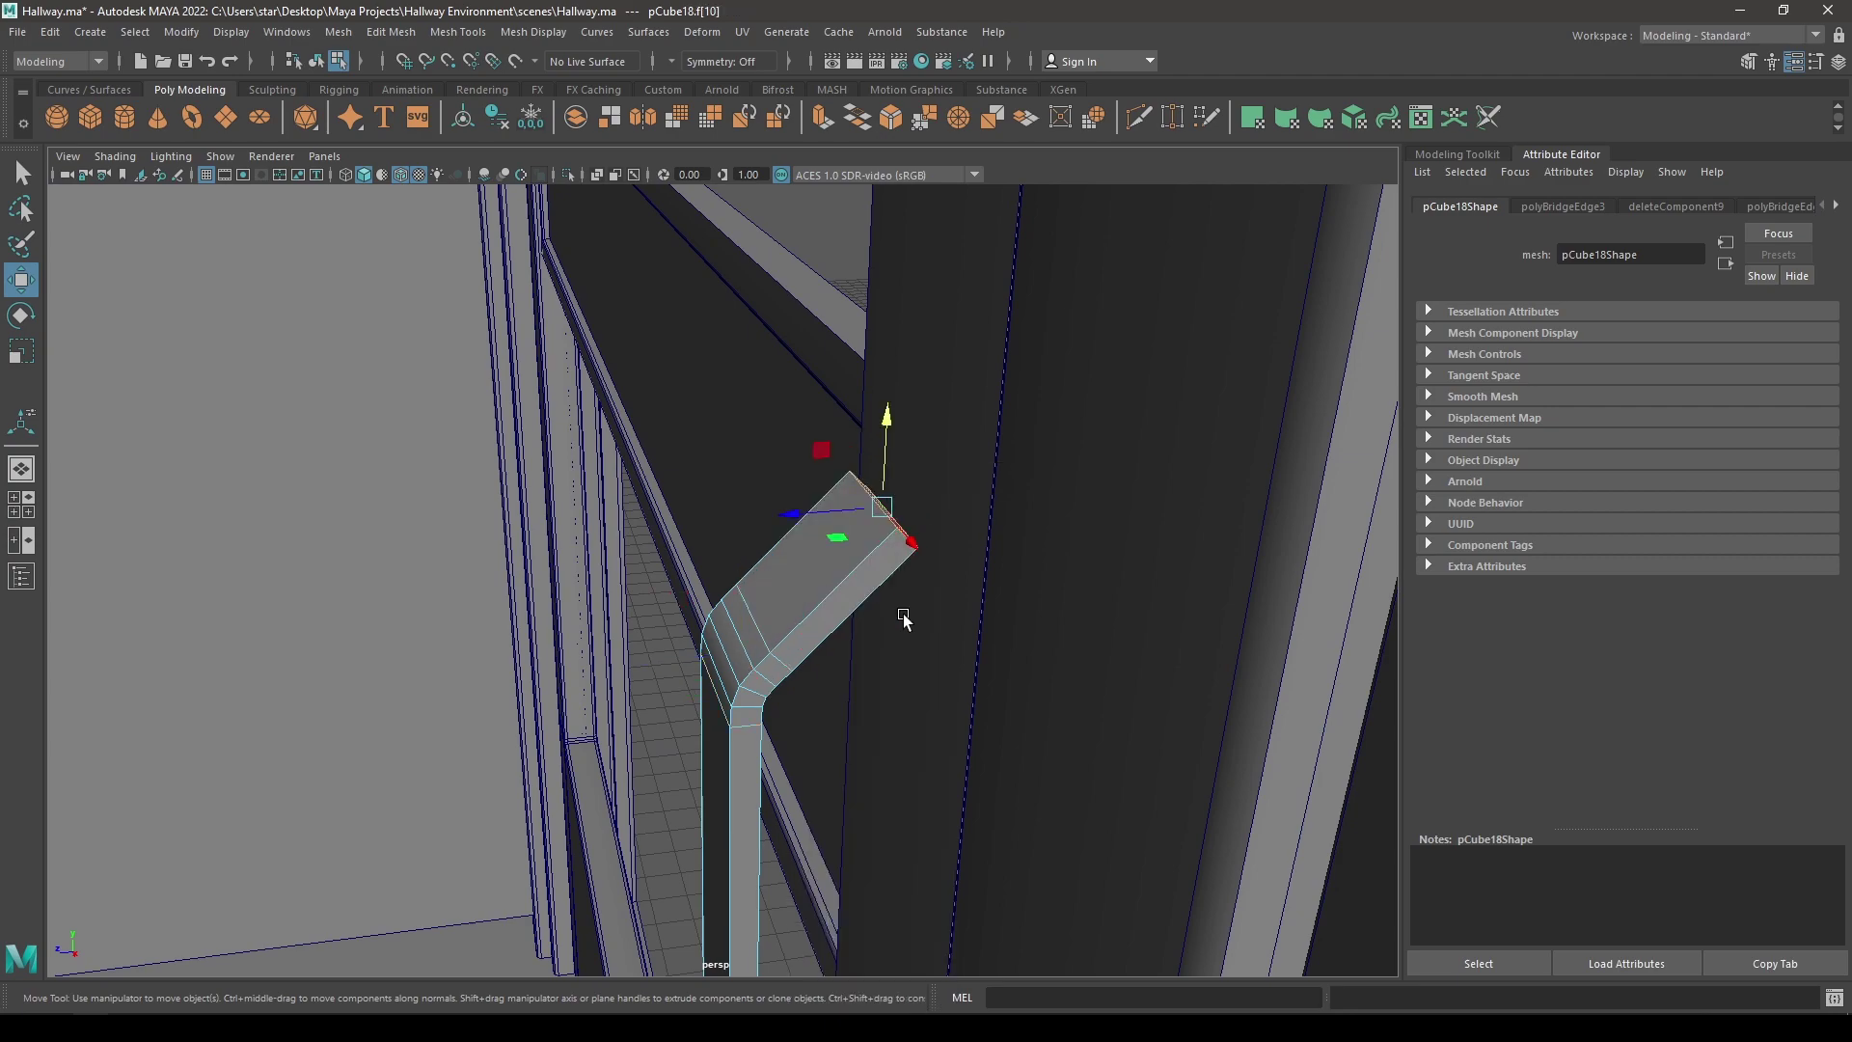
alt+drag(905, 618, 941, 606)
alt+middle_drag(941, 605, 885, 632)
alt+drag(886, 639, 769, 685)
click(791, 689)
key(r)
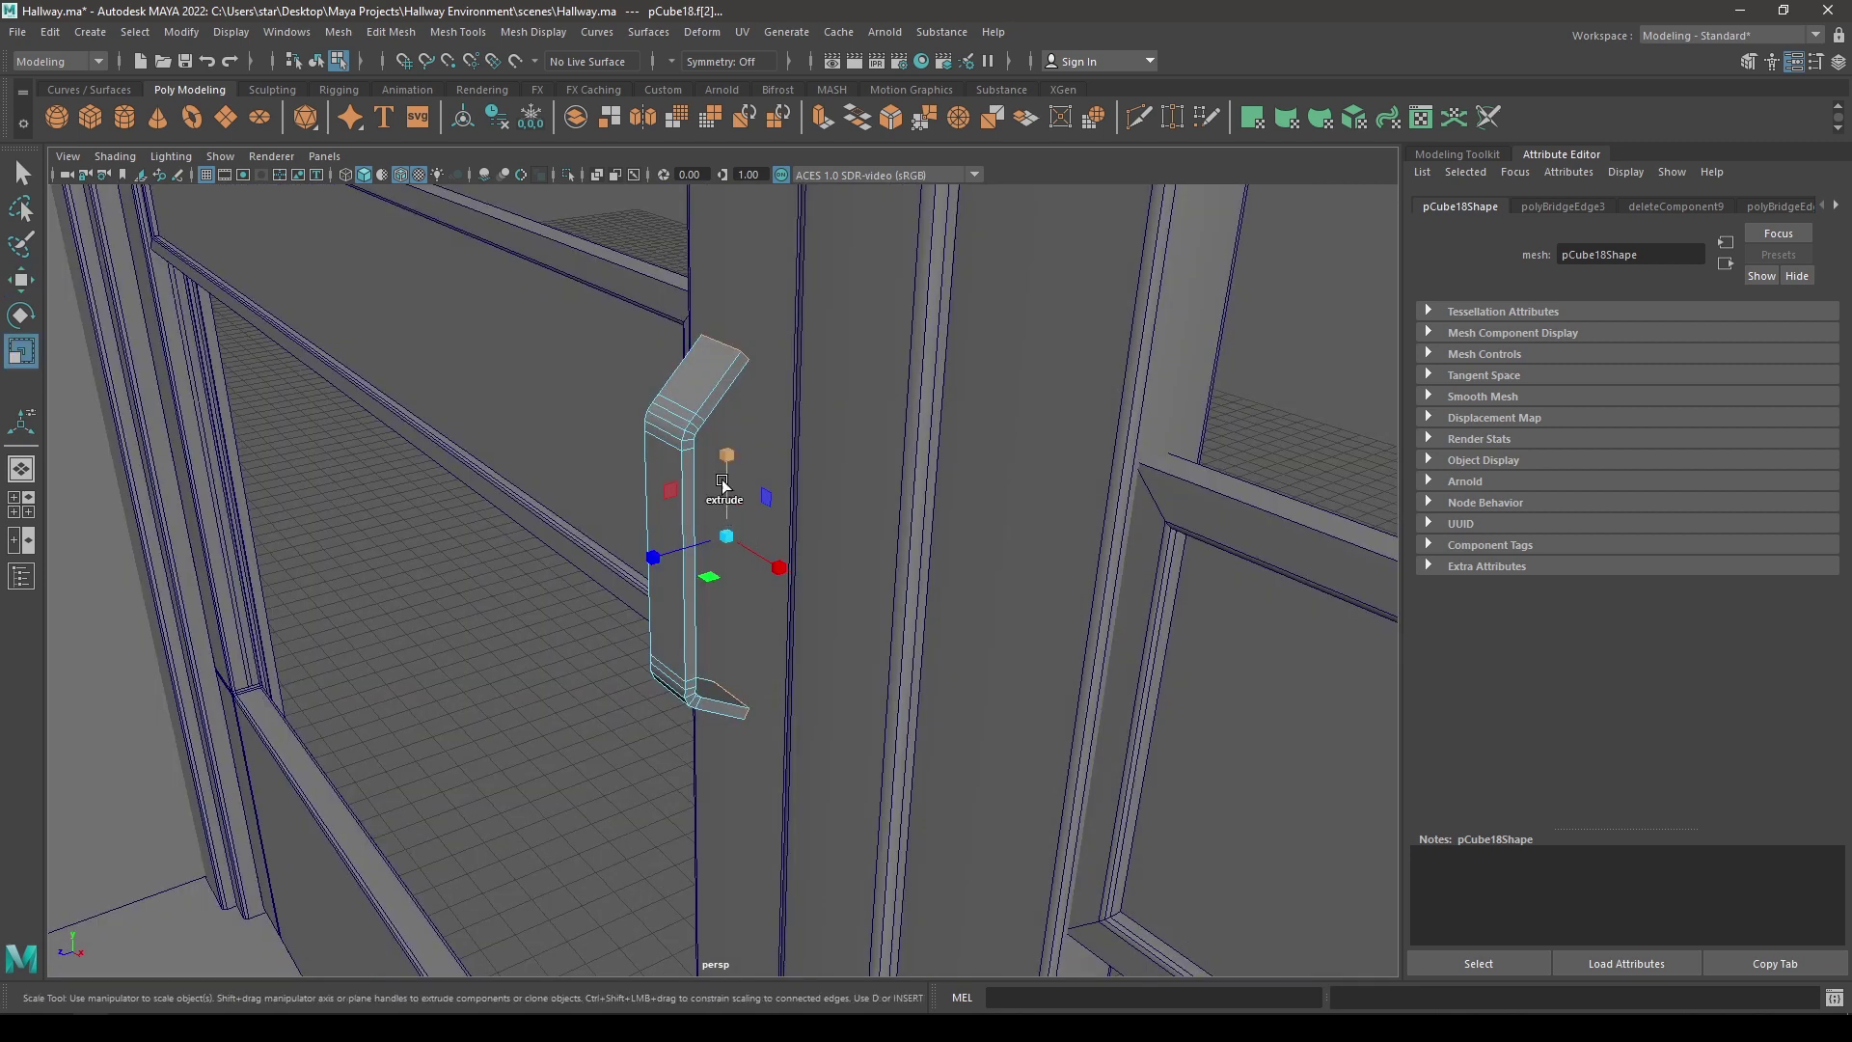
shift+drag(726, 455, 727, 431)
- Flatten the outer end of each mounting tab individually and shift the whole handle along Z to -1.040
ctrl+click(750, 783)
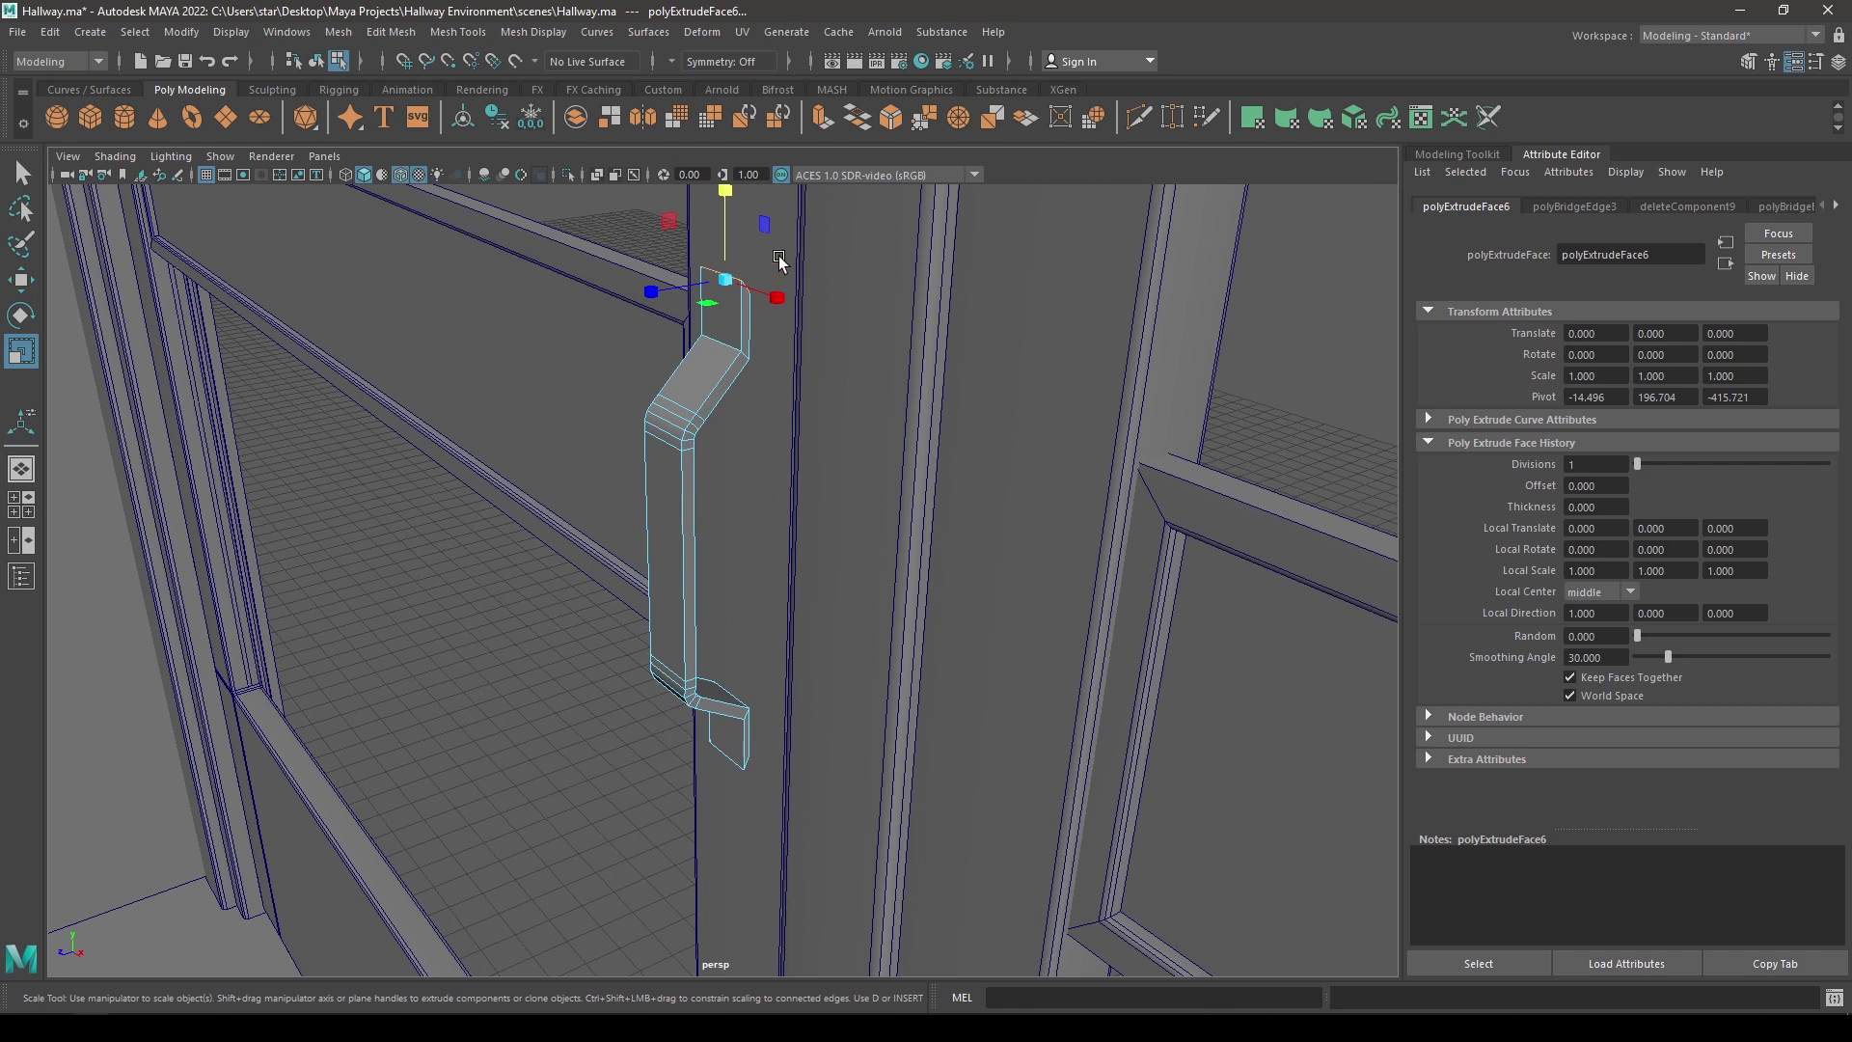
drag(726, 189, 726, 191)
key(w)
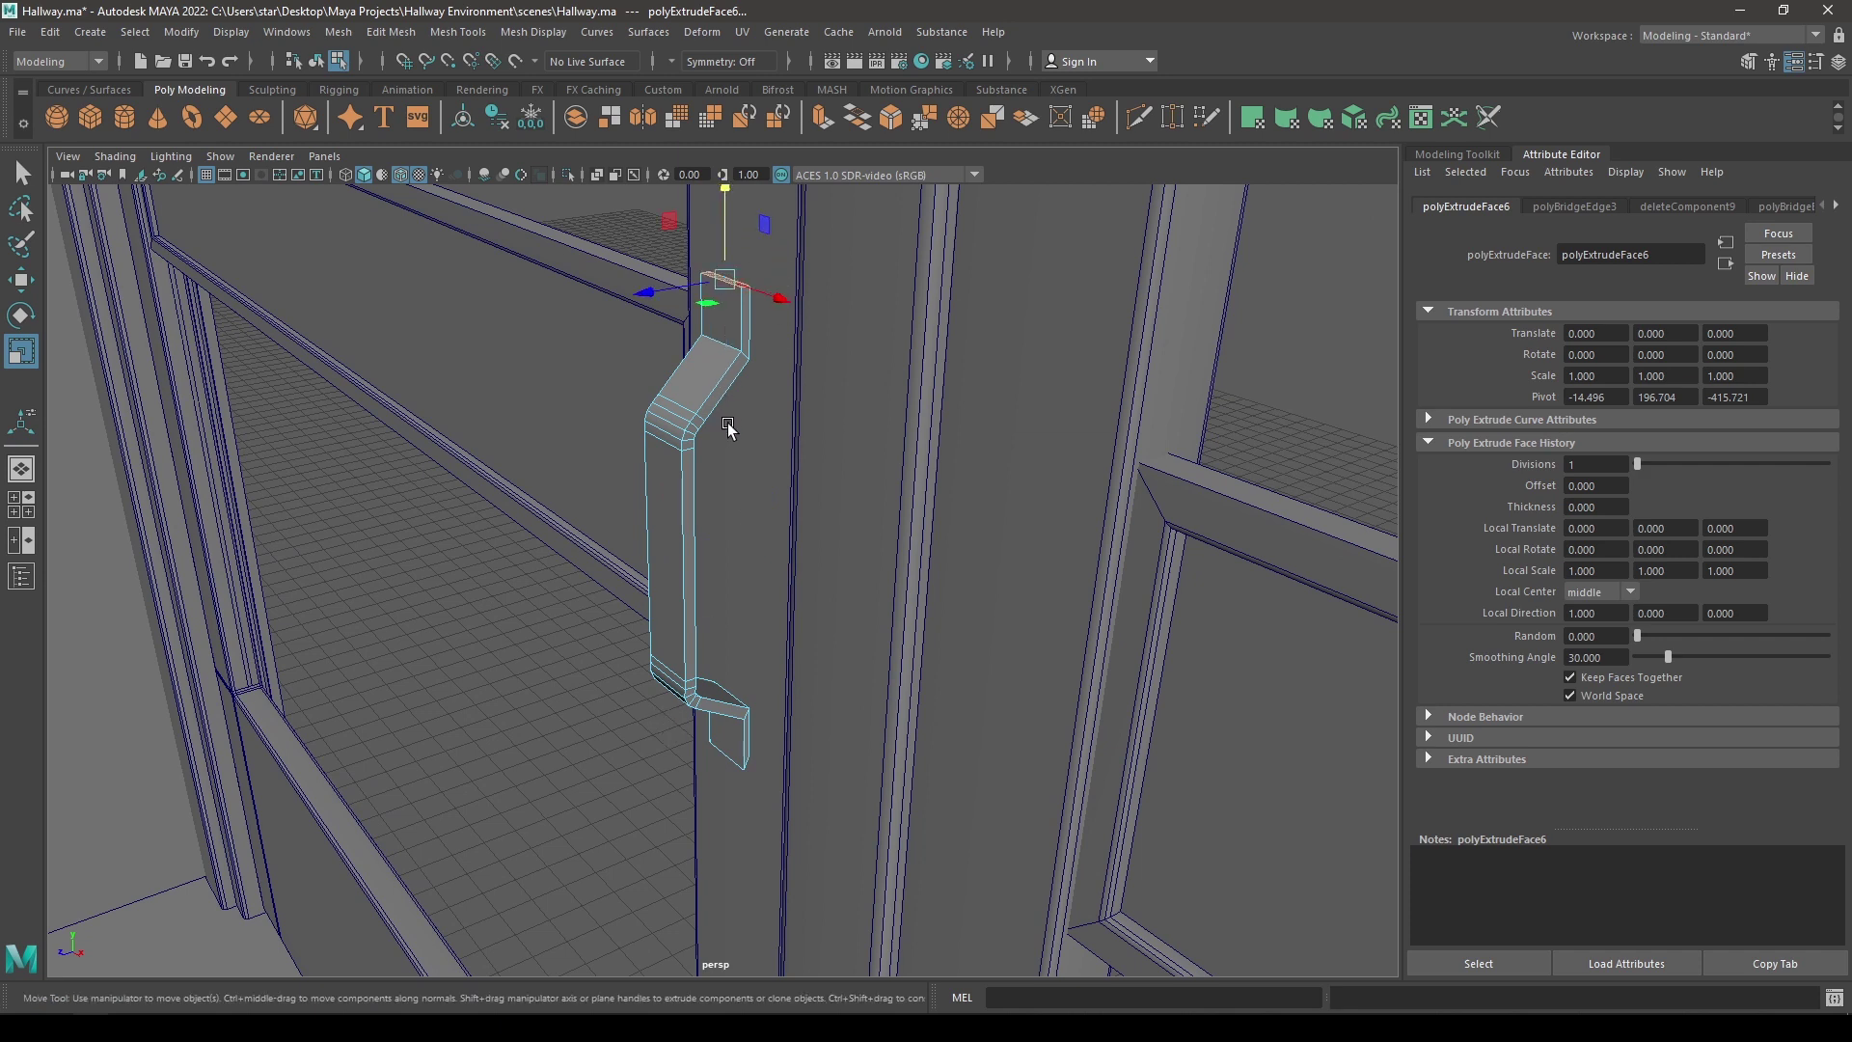
click(702, 757)
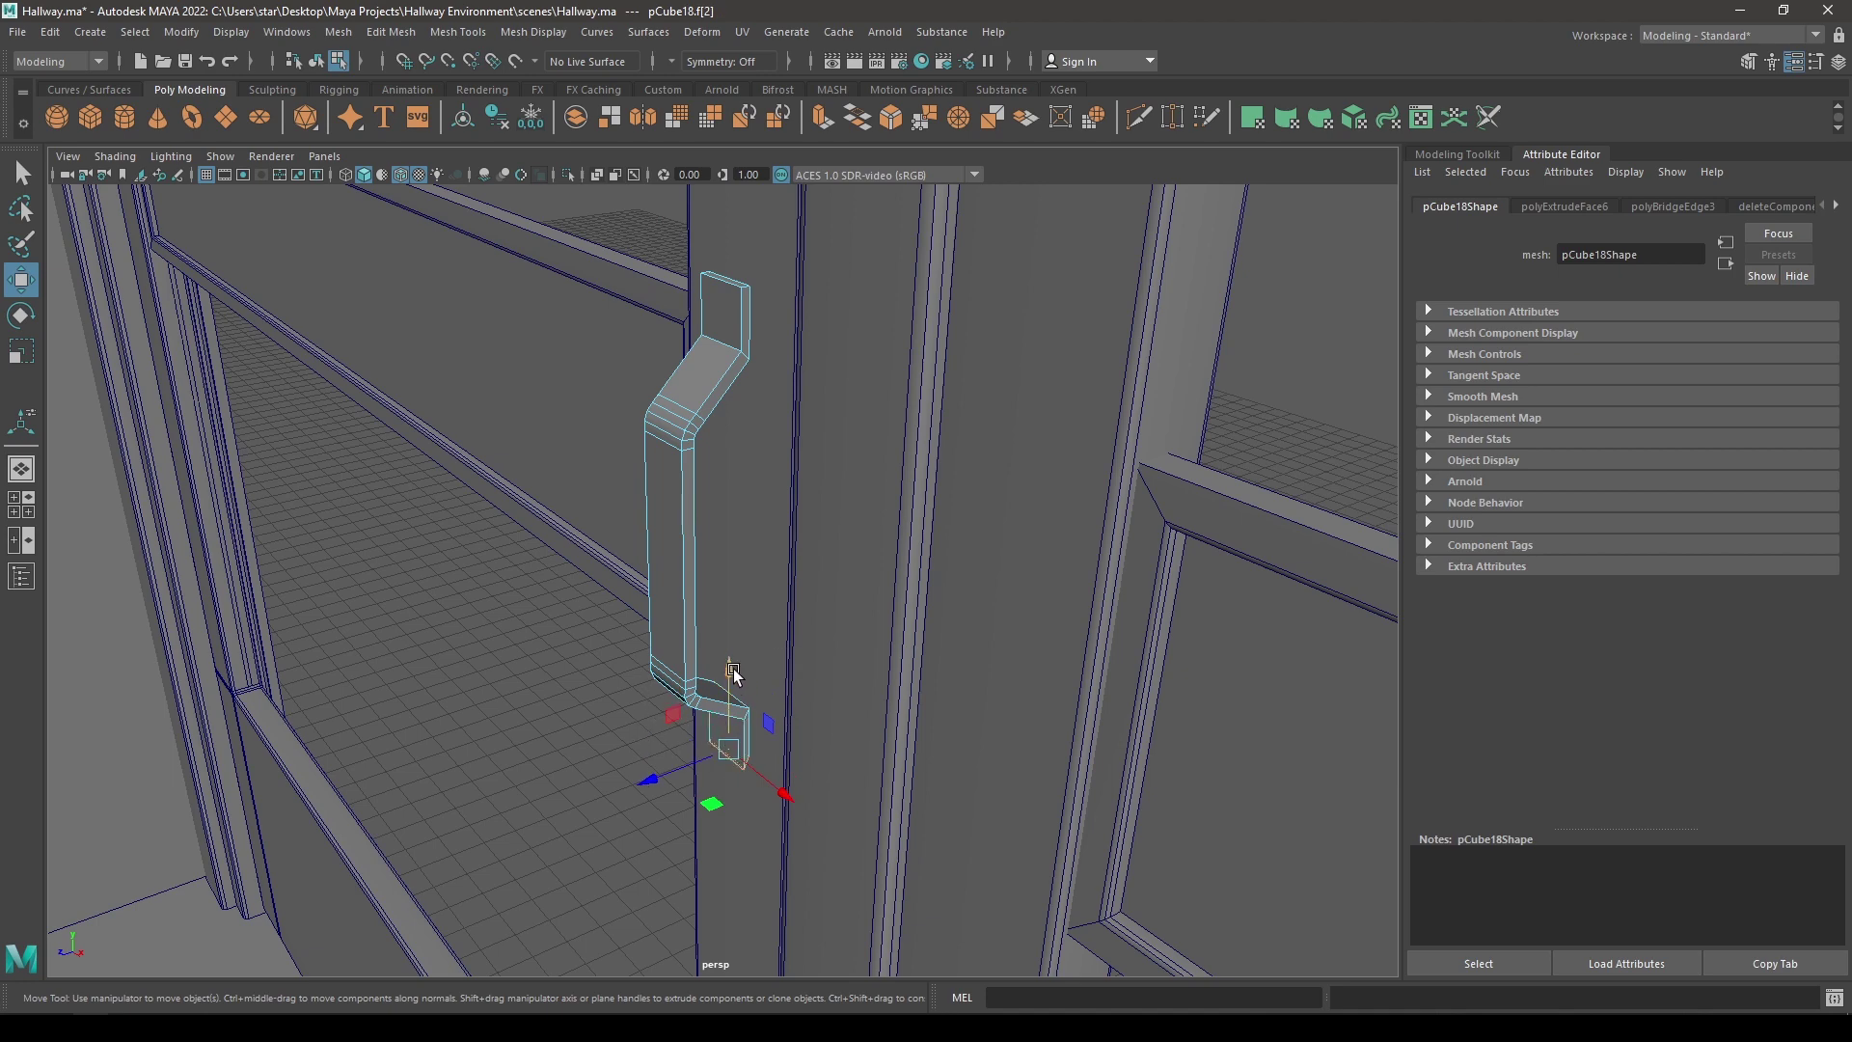
key(r)
drag(733, 669, 722, 844)
key(w)
alt+drag(693, 599, 685, 704)
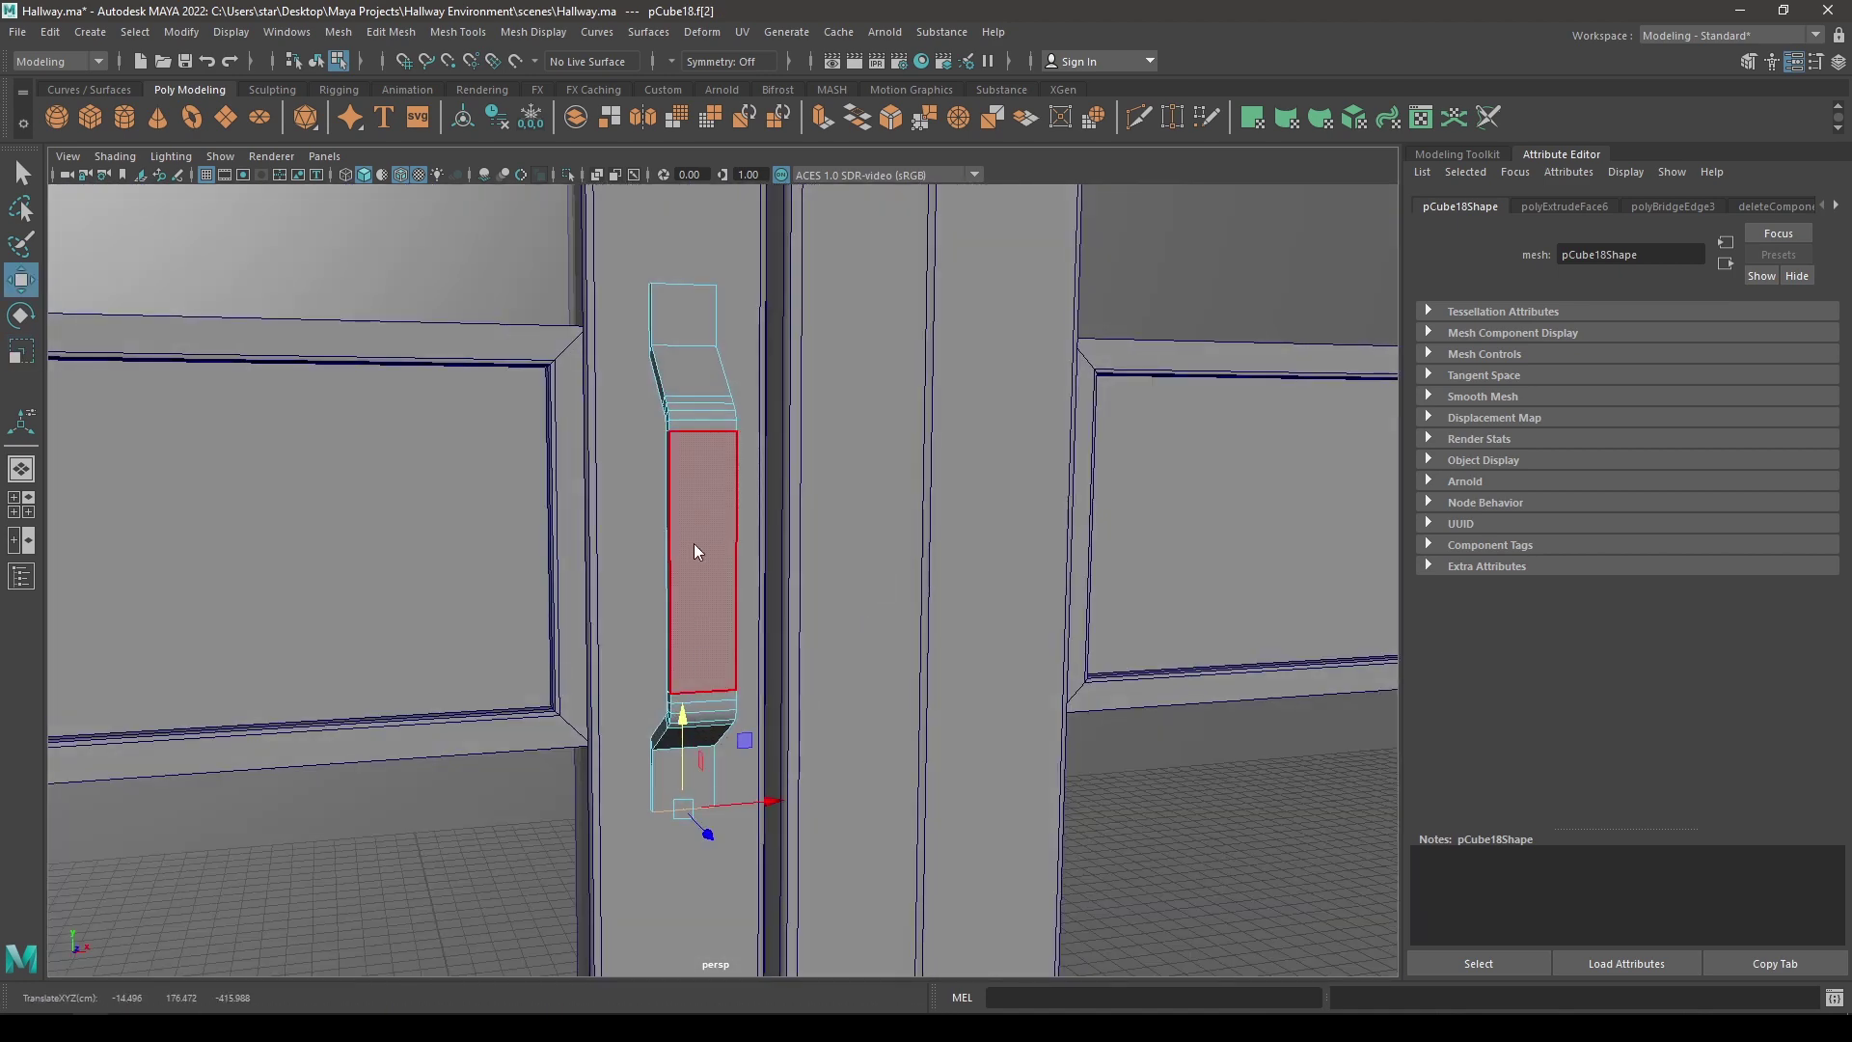
right_drag(693, 522, 764, 490)
alt+drag(758, 527, 762, 574)
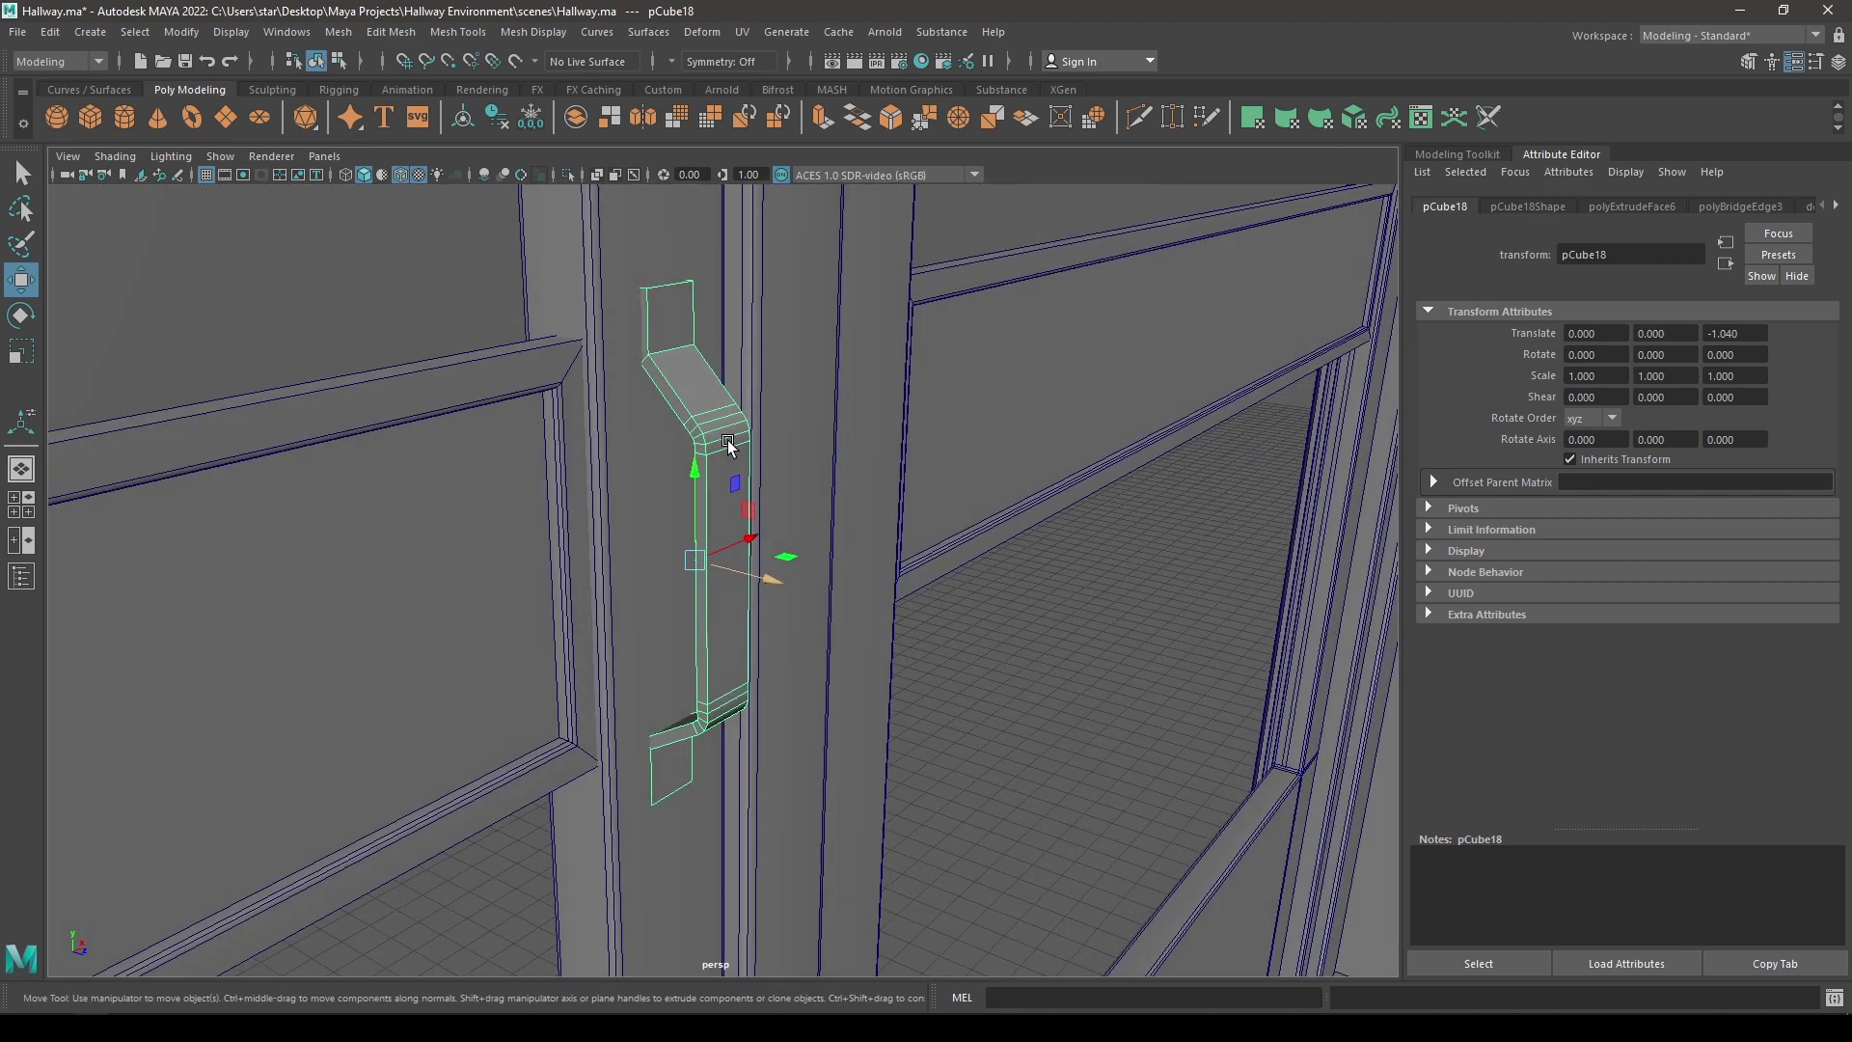
- Bevel the outline edges of both tabs and the long side edges of the handle with 2 segments and a 0.55 fraction
right_drag(716, 418, 700, 359)
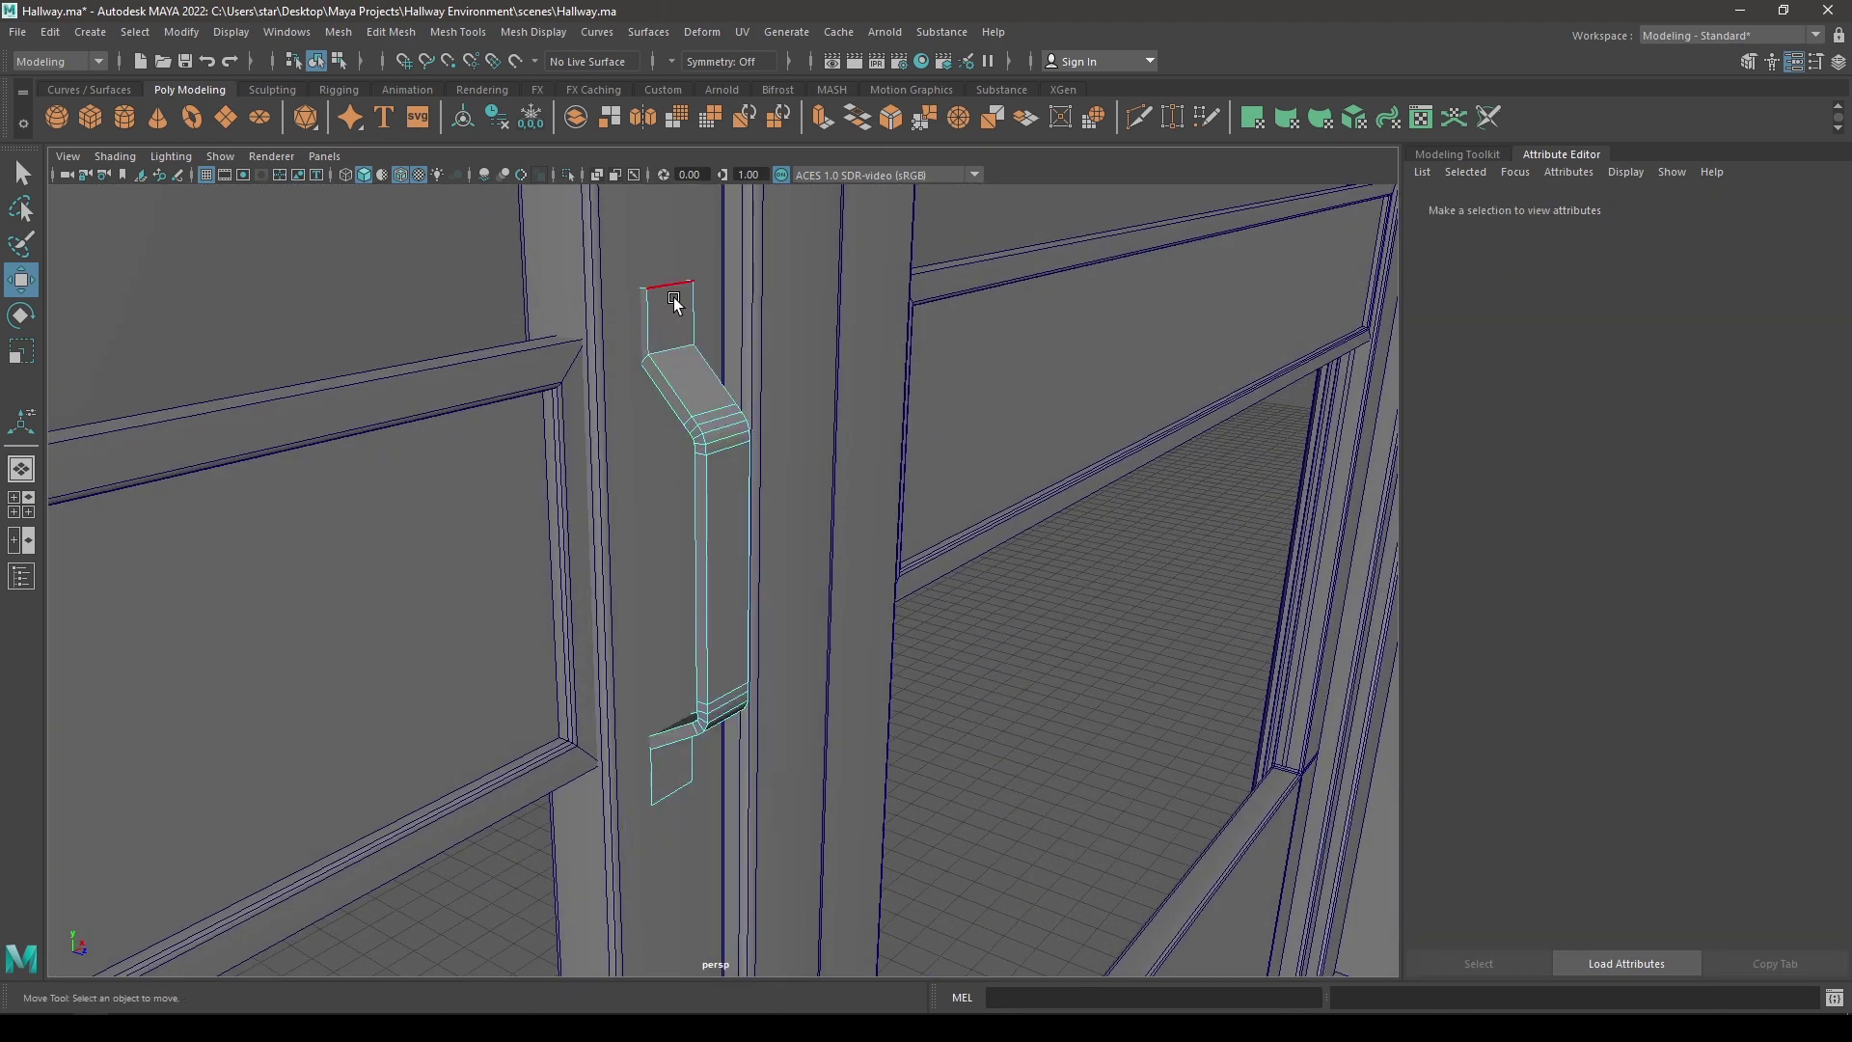
drag(599, 310, 597, 312)
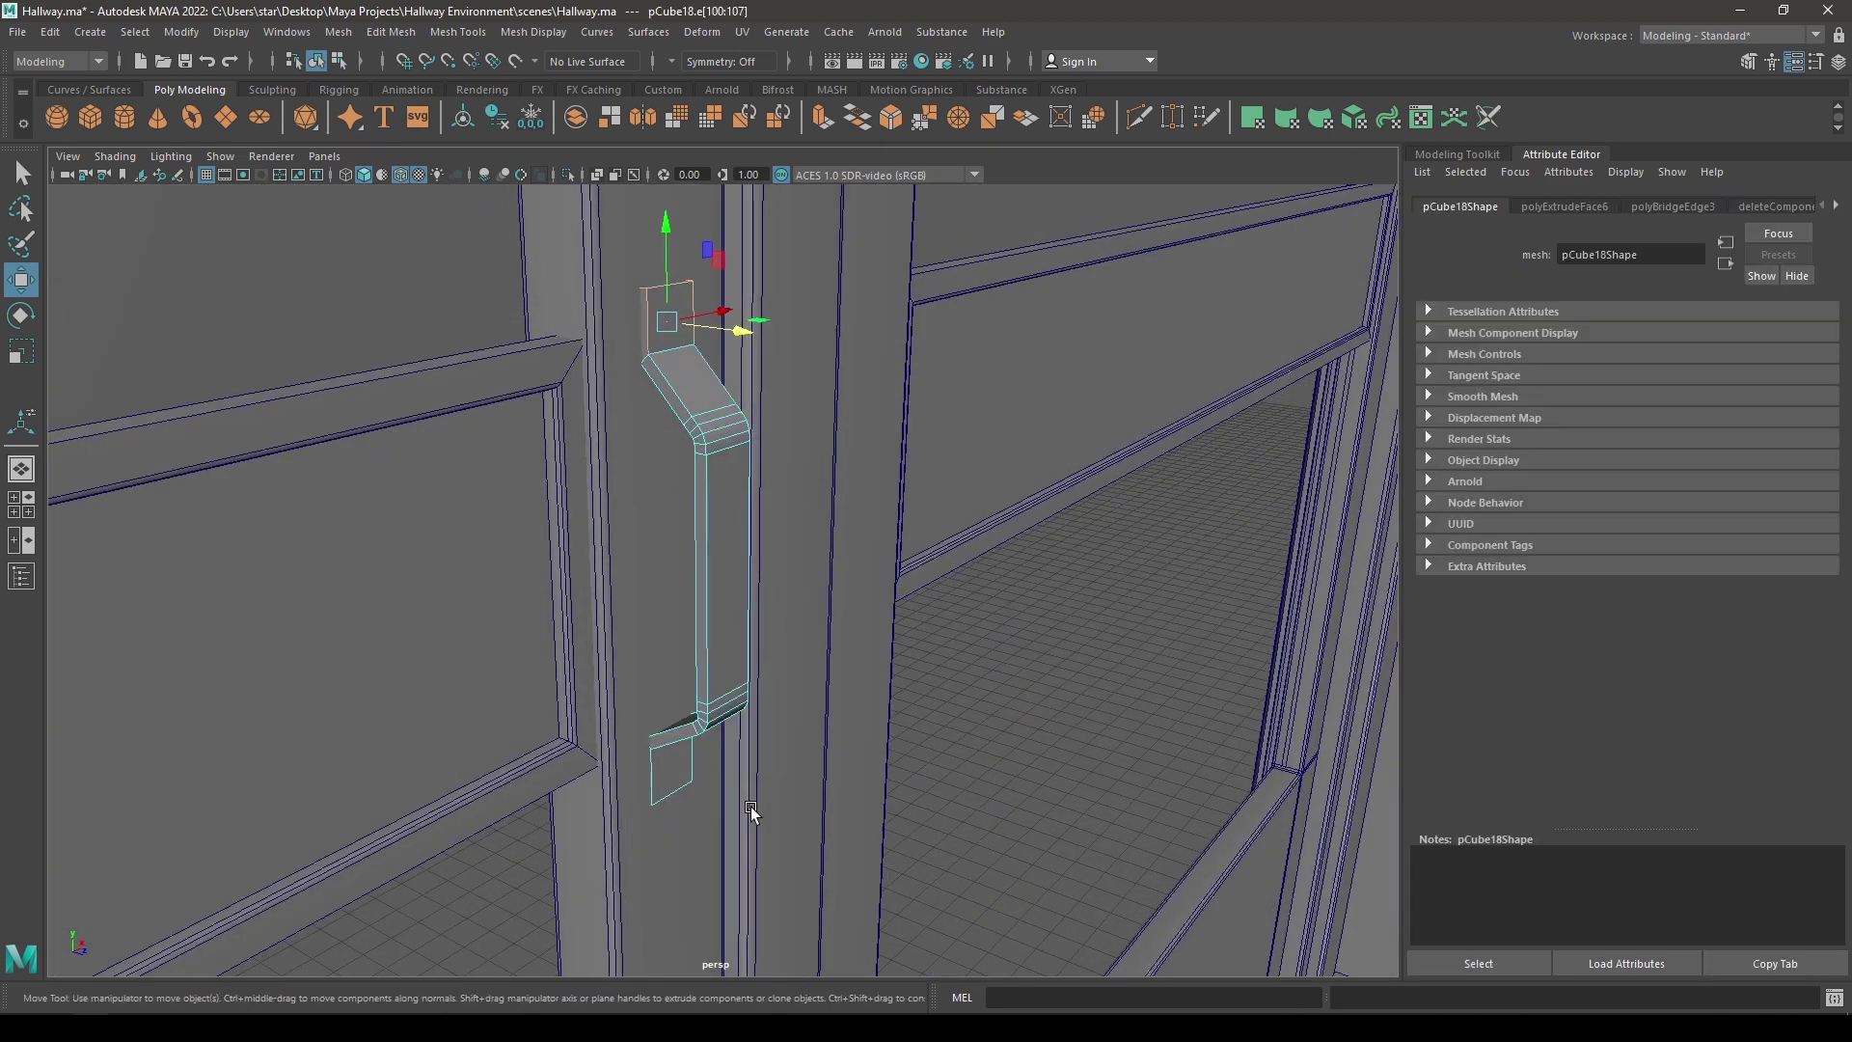
shift+drag(595, 830, 594, 829)
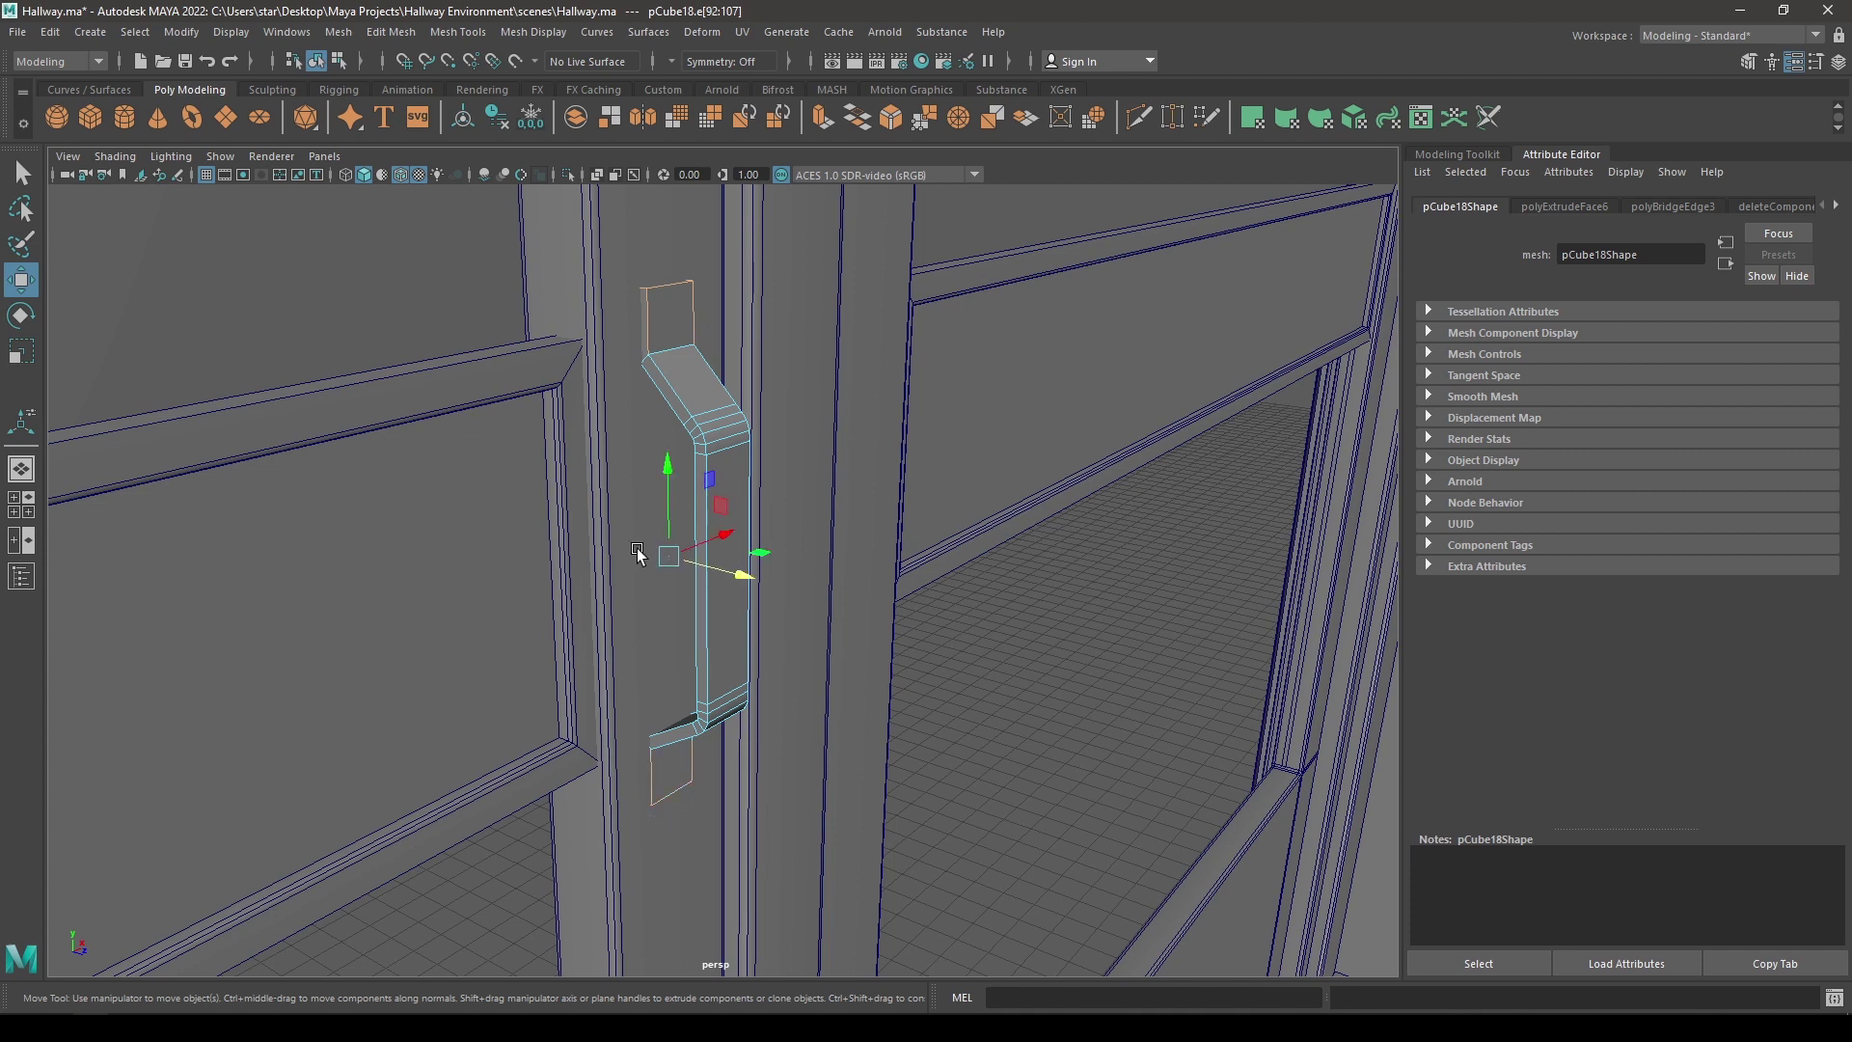
shift+double_click(655, 391)
shift+double_click(666, 381)
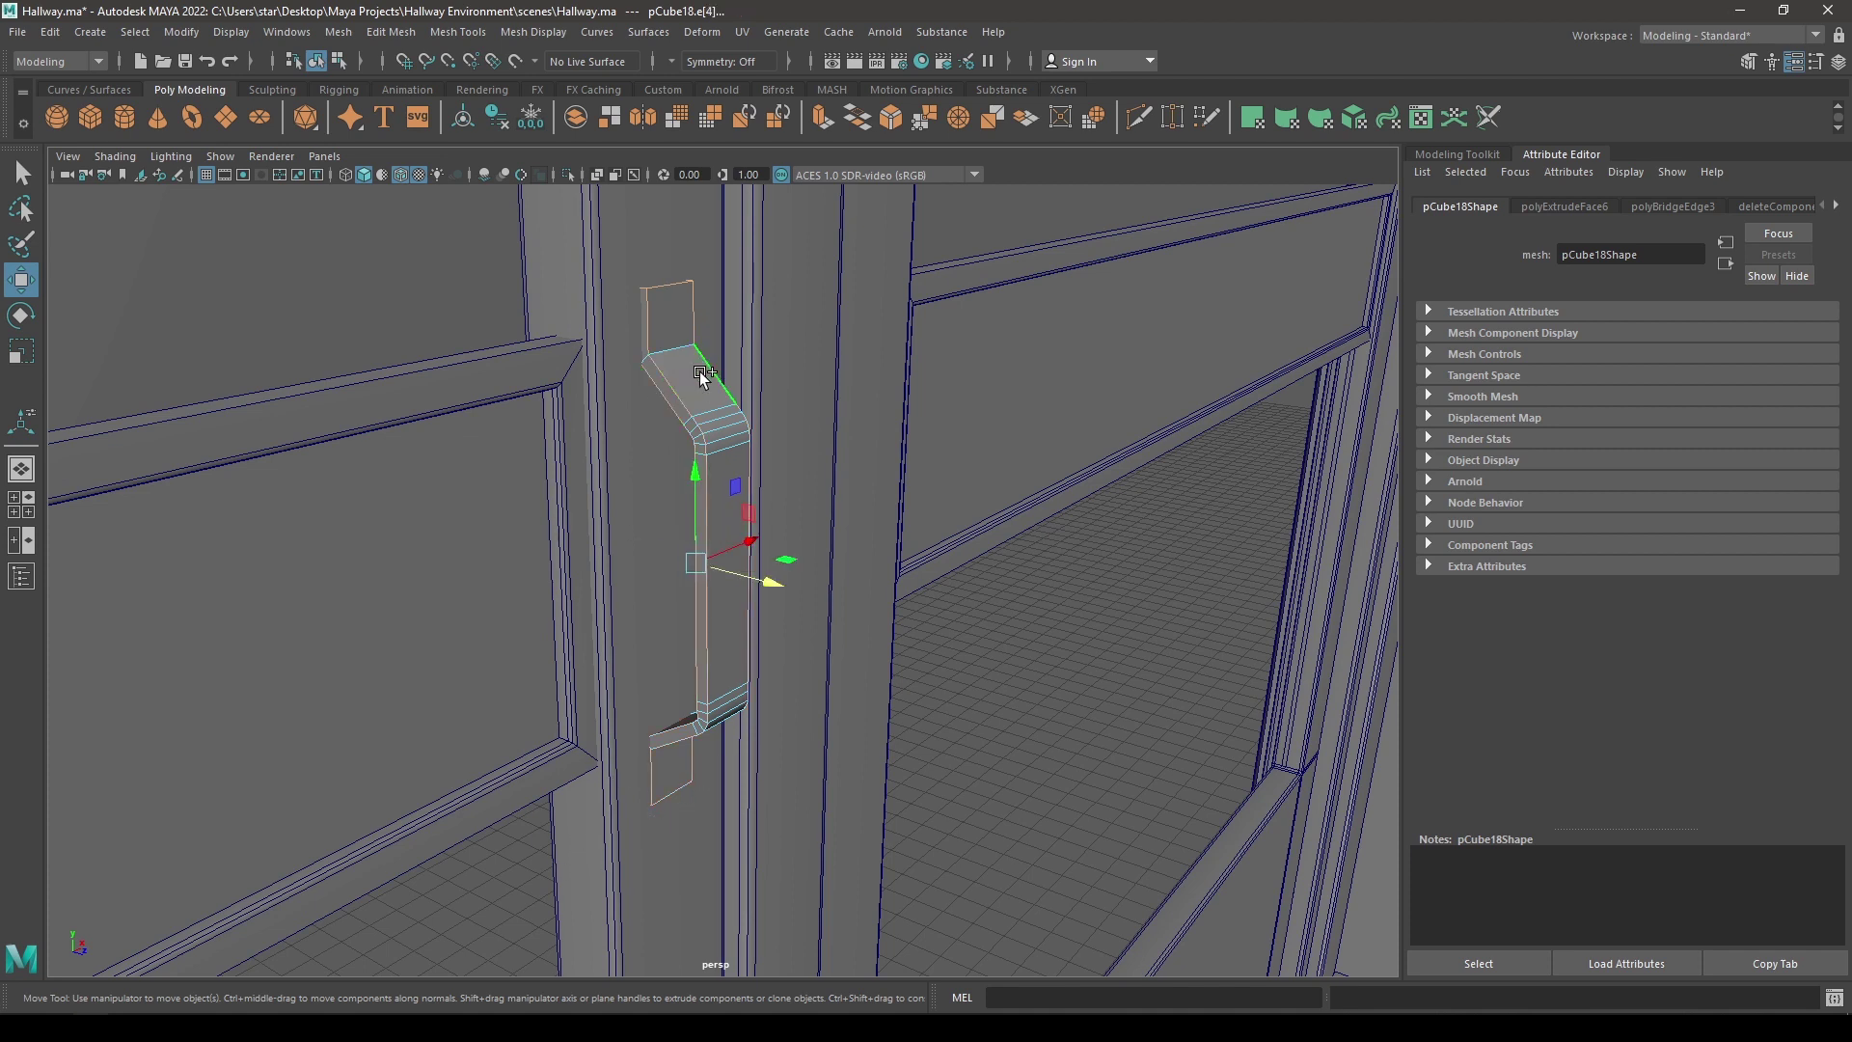
shift+click(724, 695)
alt+drag(709, 763, 710, 631)
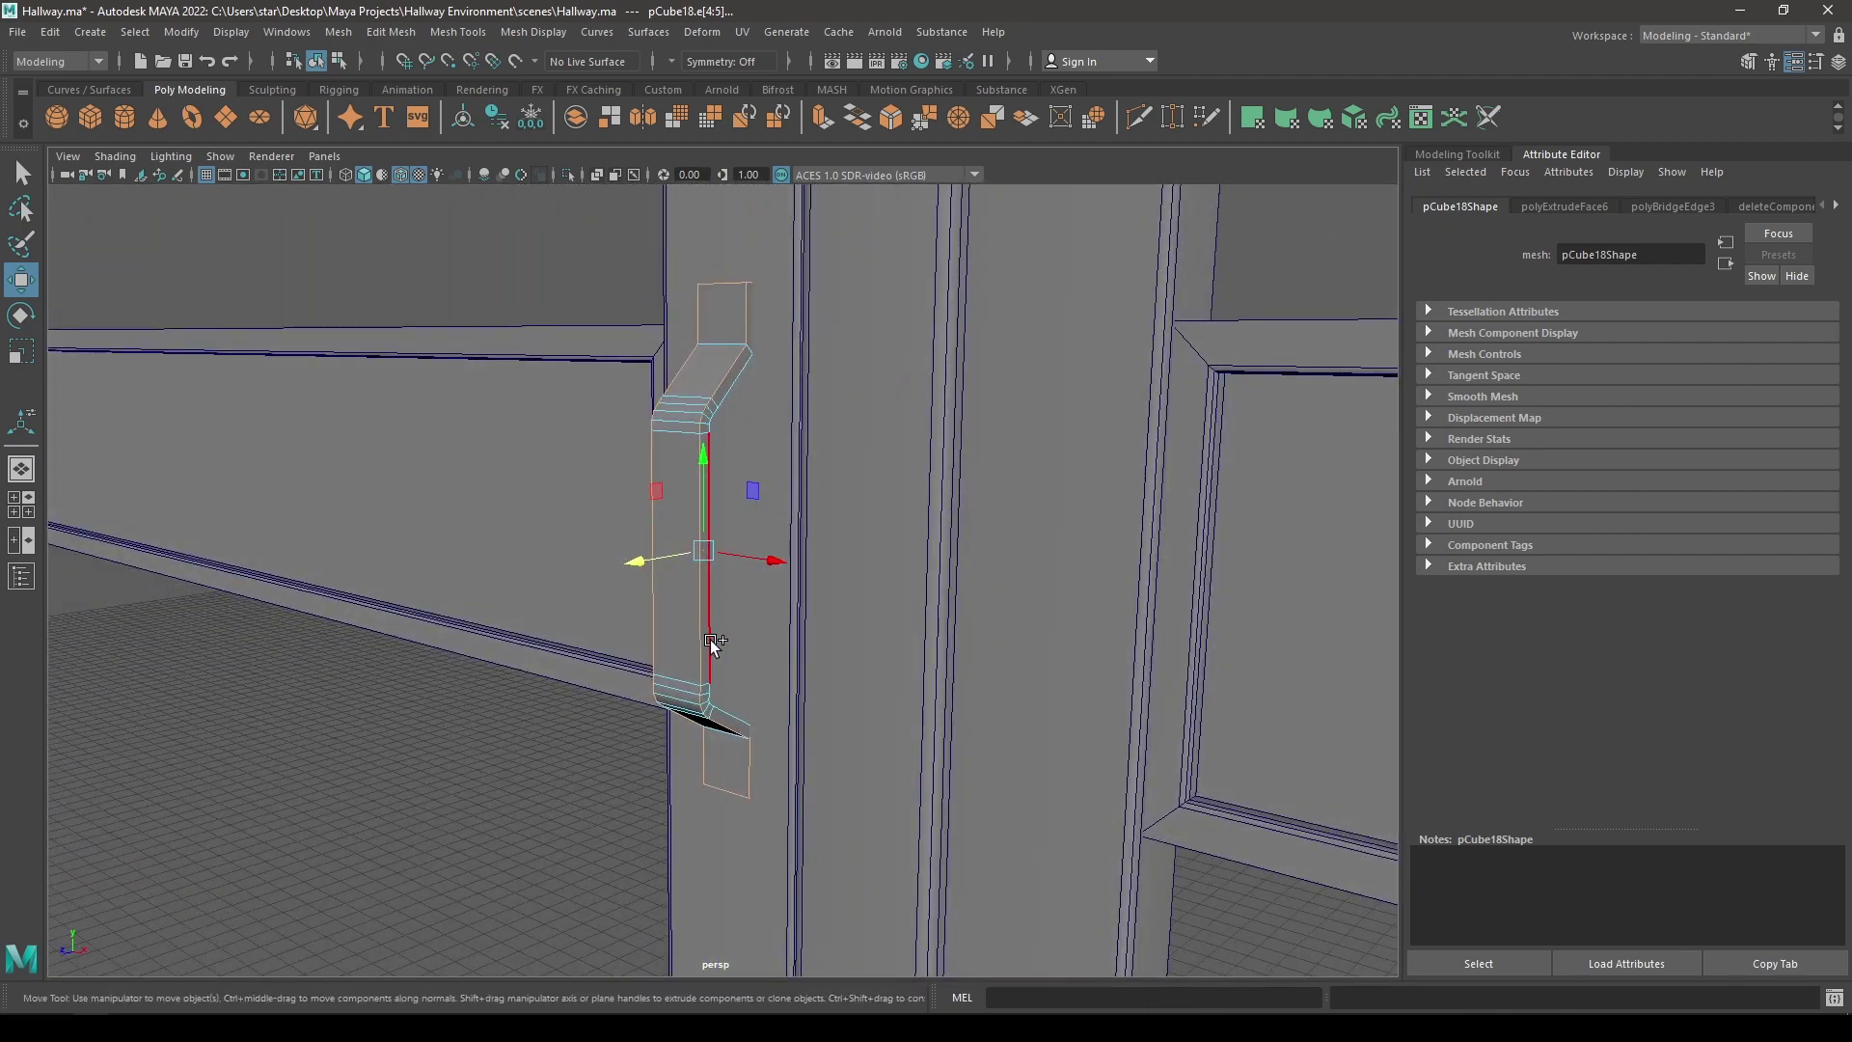
alt+drag(711, 723, 916, 700)
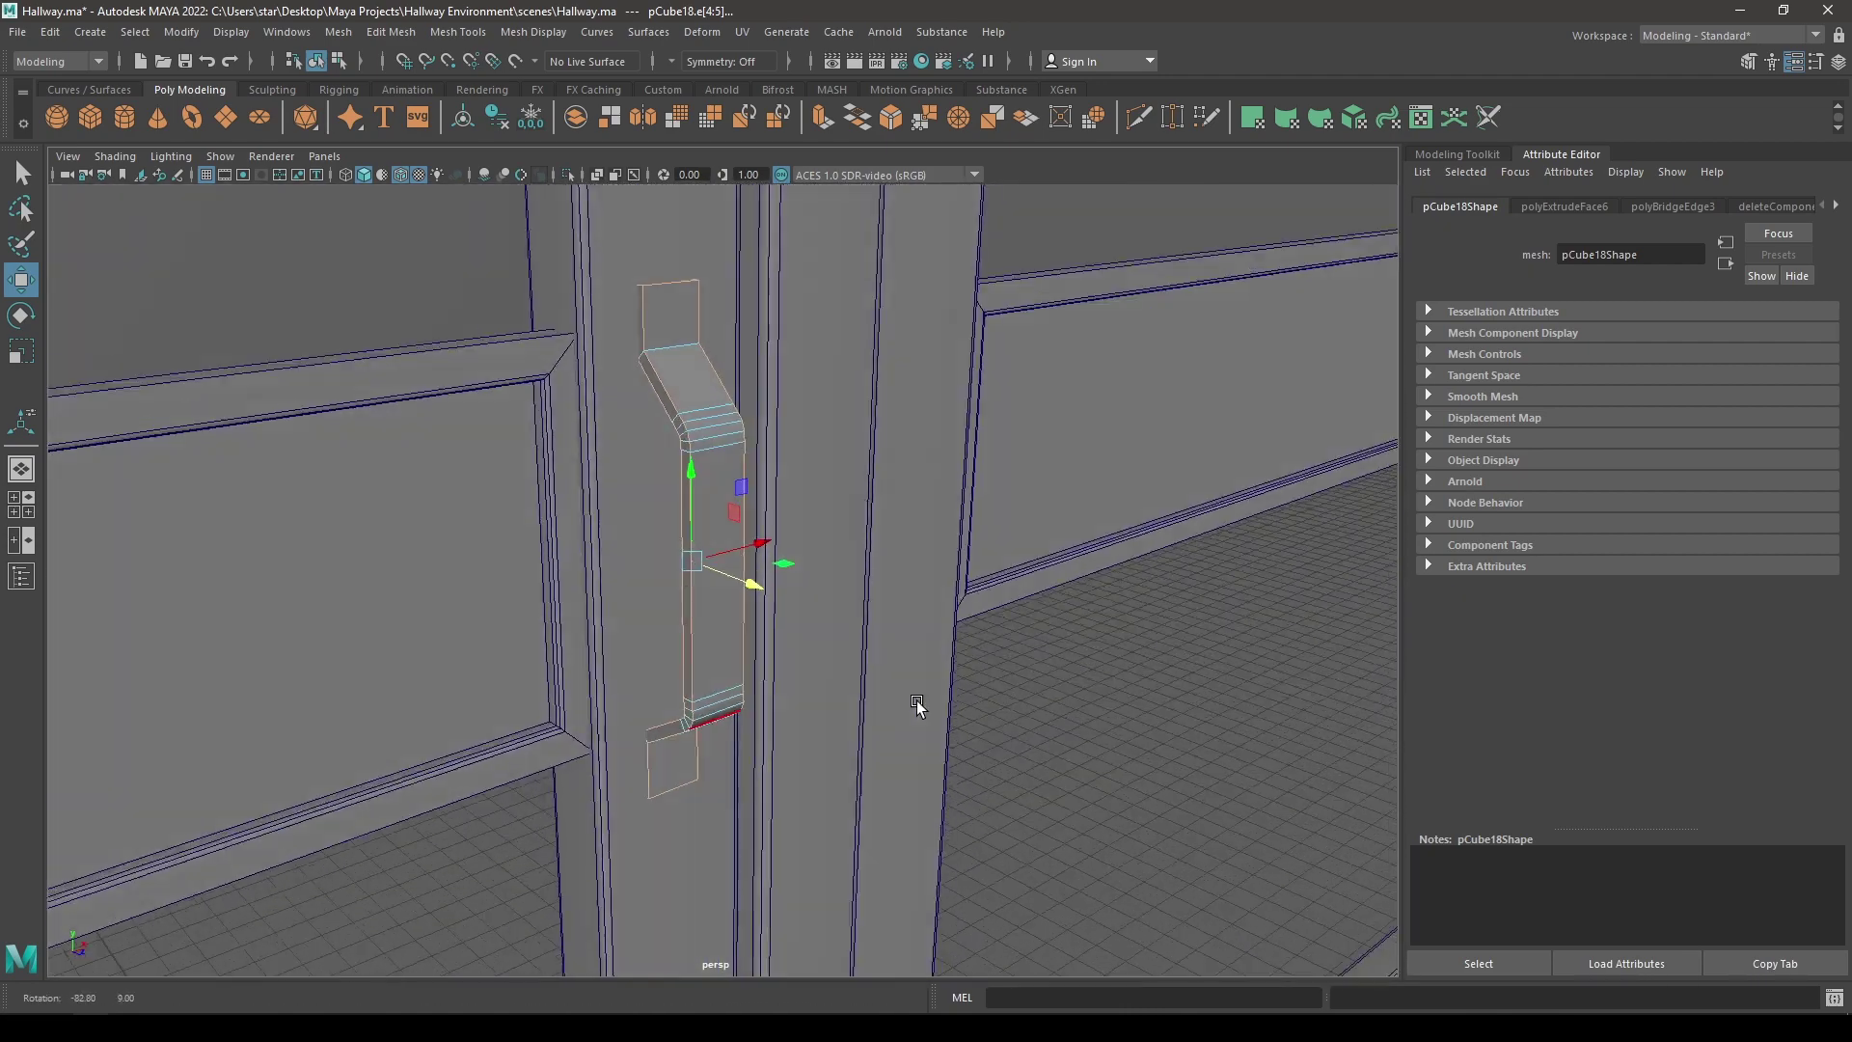
key(4)
alt+drag(829, 600, 825, 578)
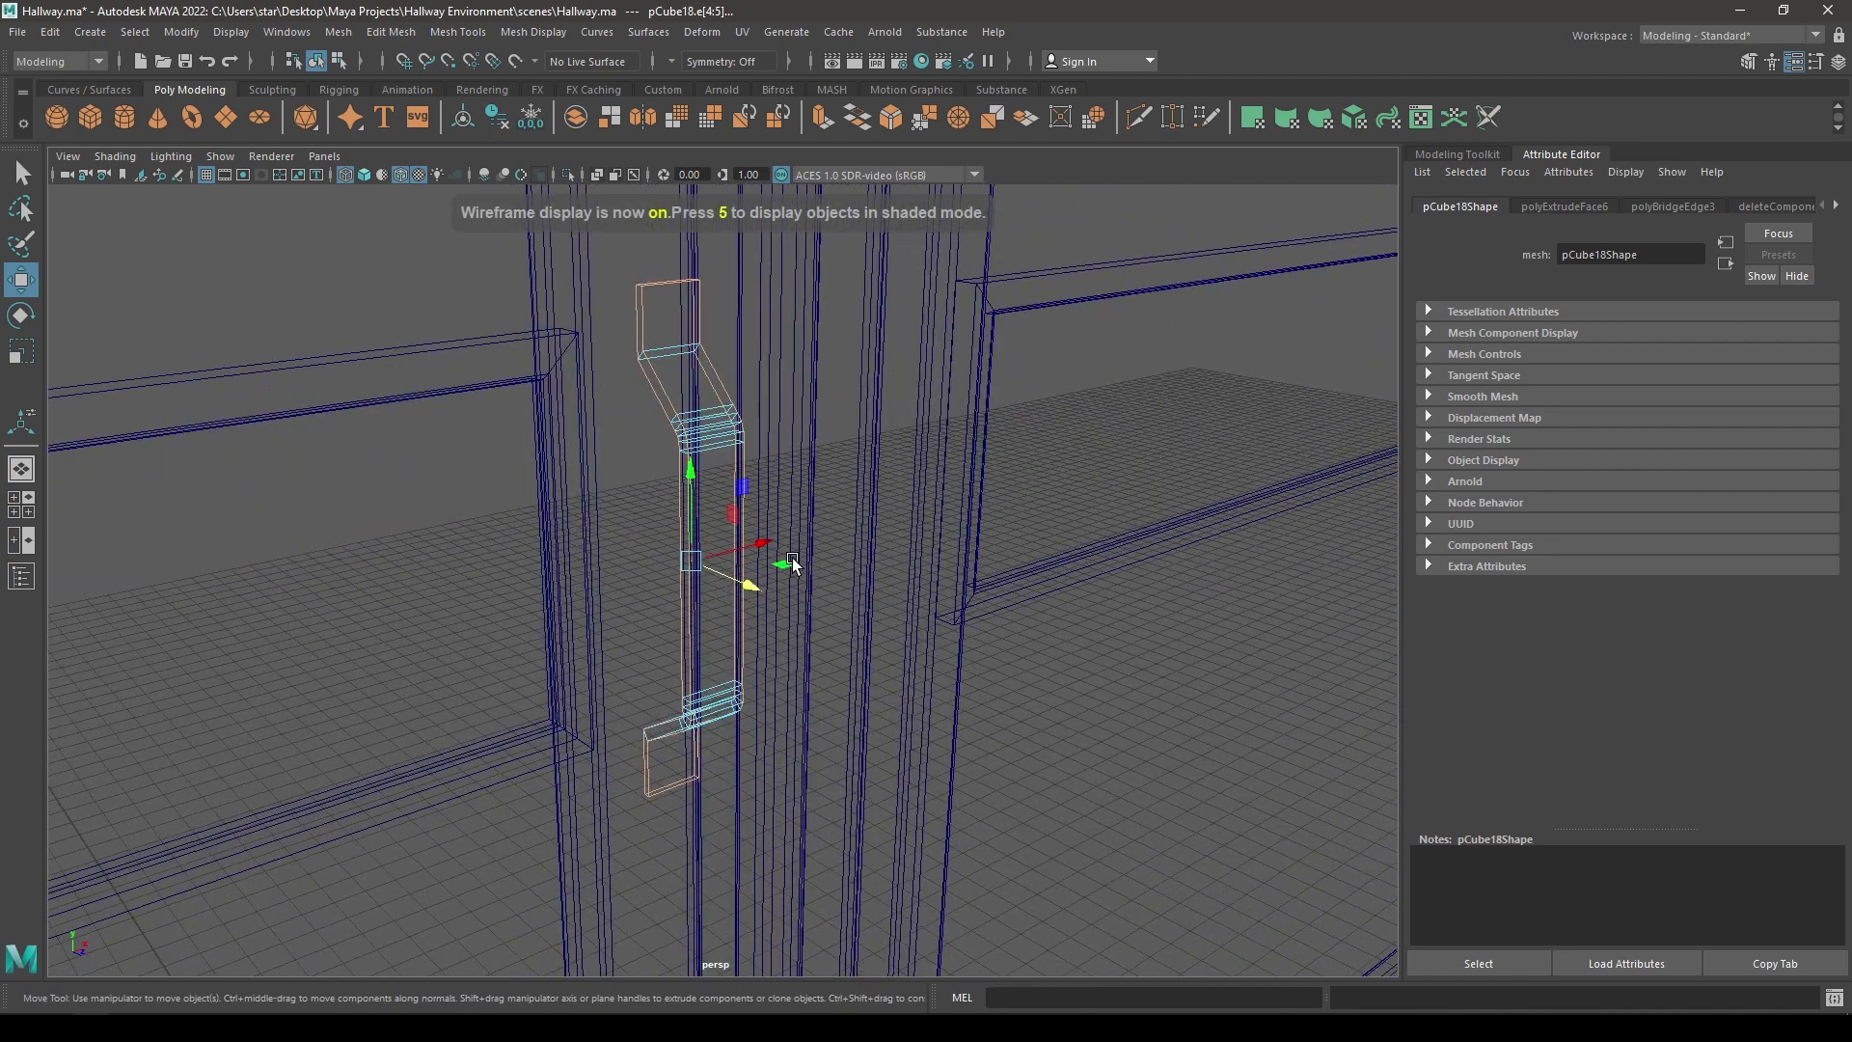
key(6)
shift+right_click(686, 469)
shift+right_drag(686, 468, 790, 469)
alt+drag(790, 470, 1003, 410)
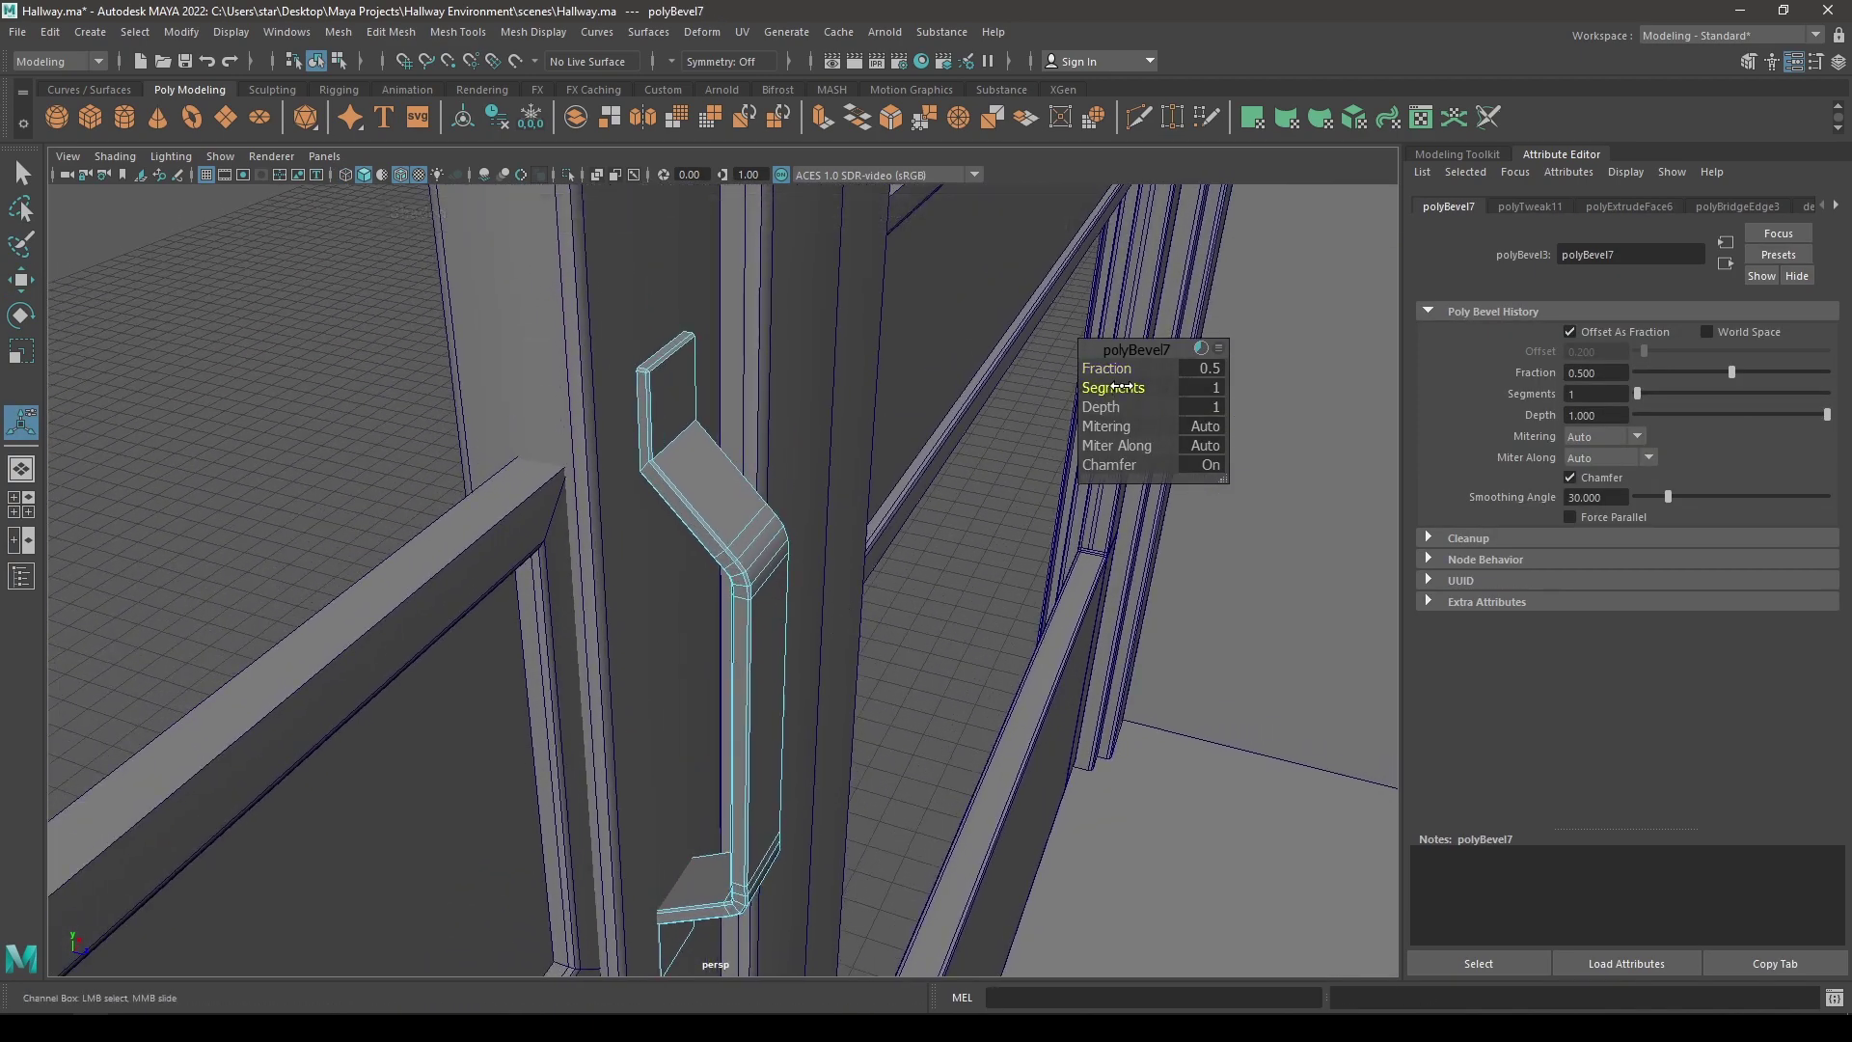
mouse_move(1114, 387)
mouse_down()
mouse_move(1148, 387)
mouse_move(1124, 371)
mouse_up()
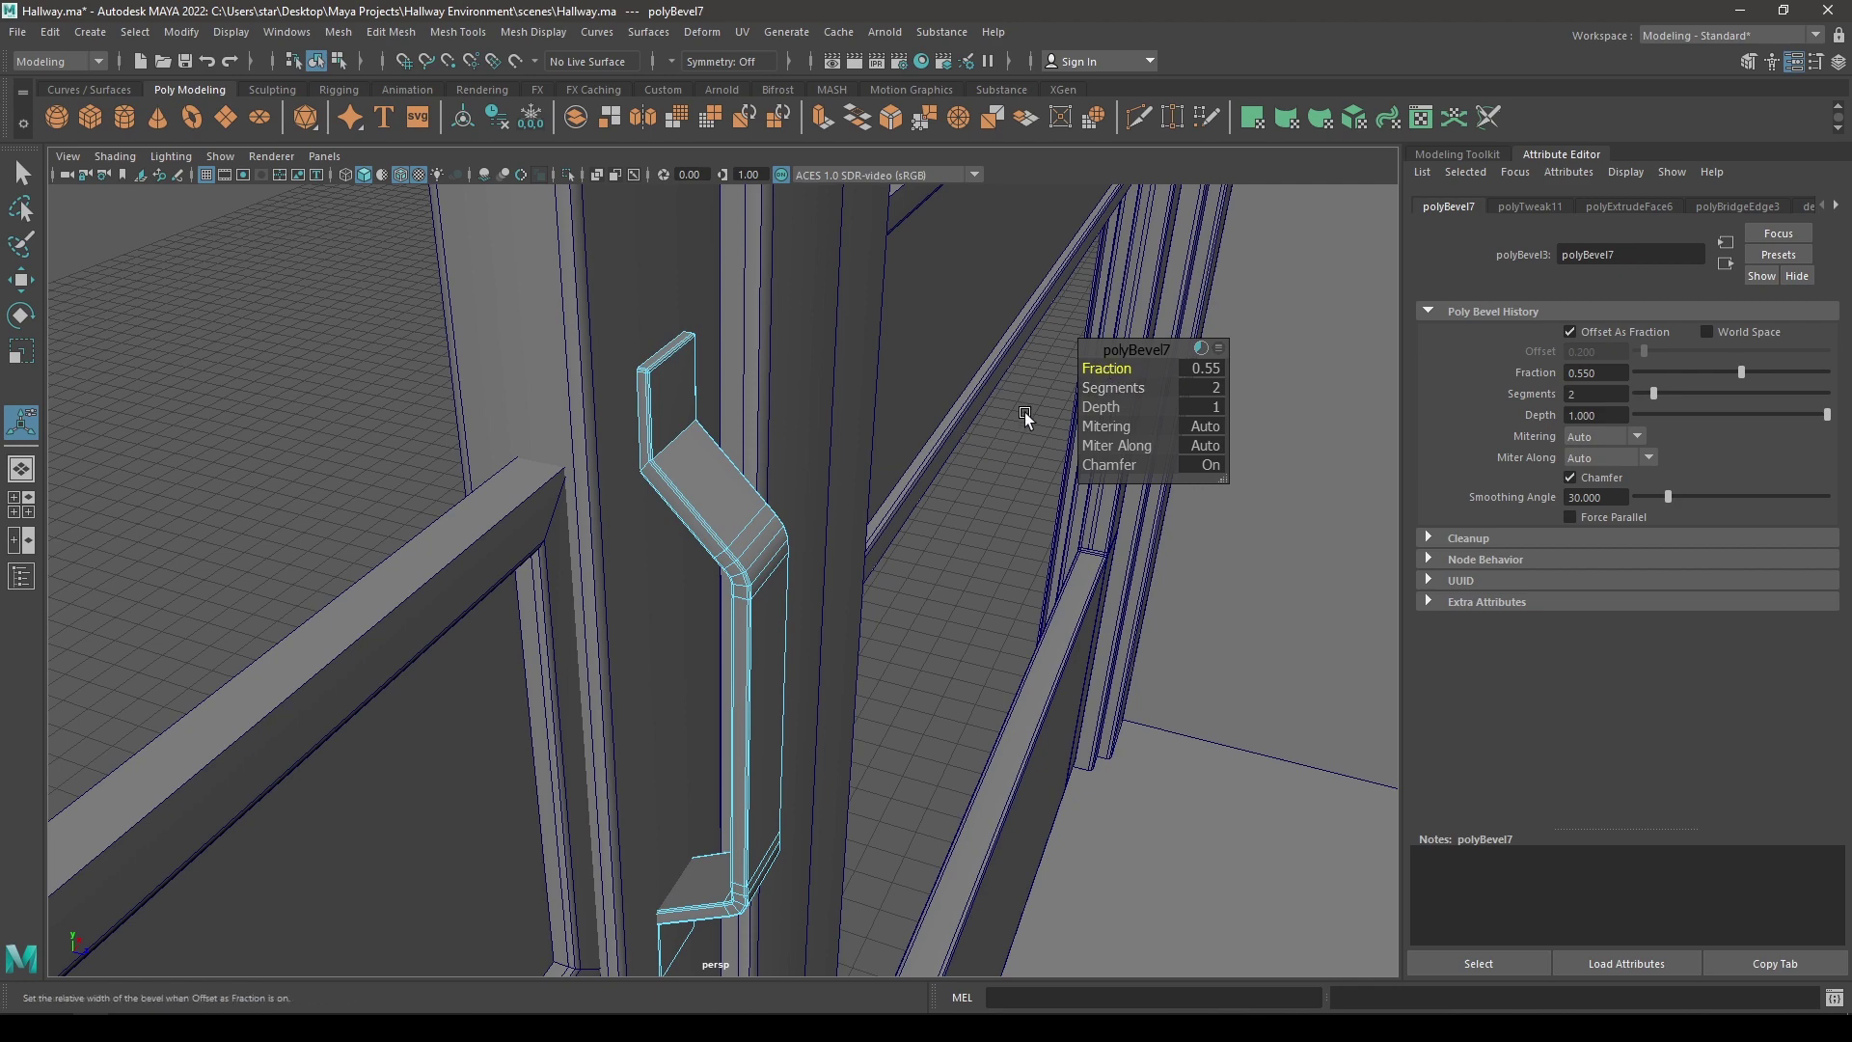
key(w)
right_drag(720, 490, 811, 463)
alt+drag(810, 463, 726, 482)
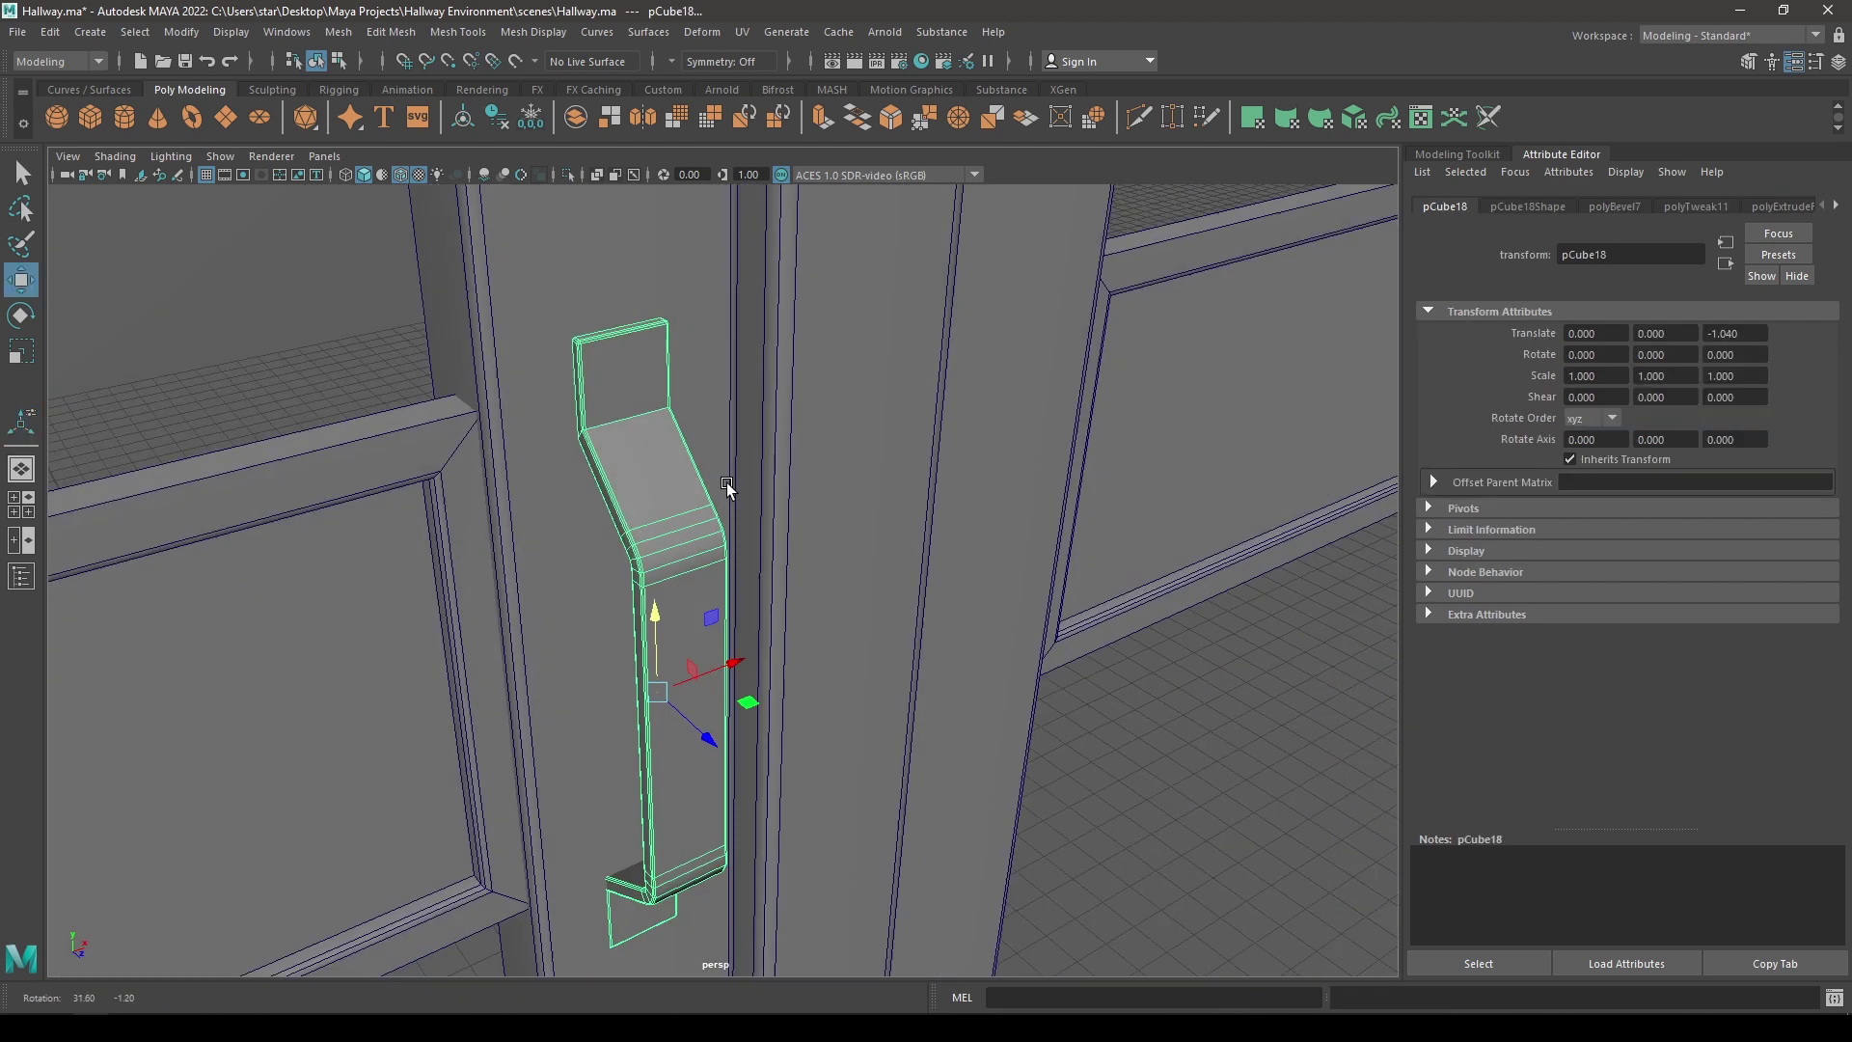
- Duplicate the finished handle and place the copy on the matching frame upright of the other door
alt+right_drag(727, 482, 547, 436)
alt+drag(800, 636, 988, 611)
key(ctrl+d)
alt+right_drag(988, 612, 680, 487)
alt+drag(680, 487, 749, 476)
click(649, 446)
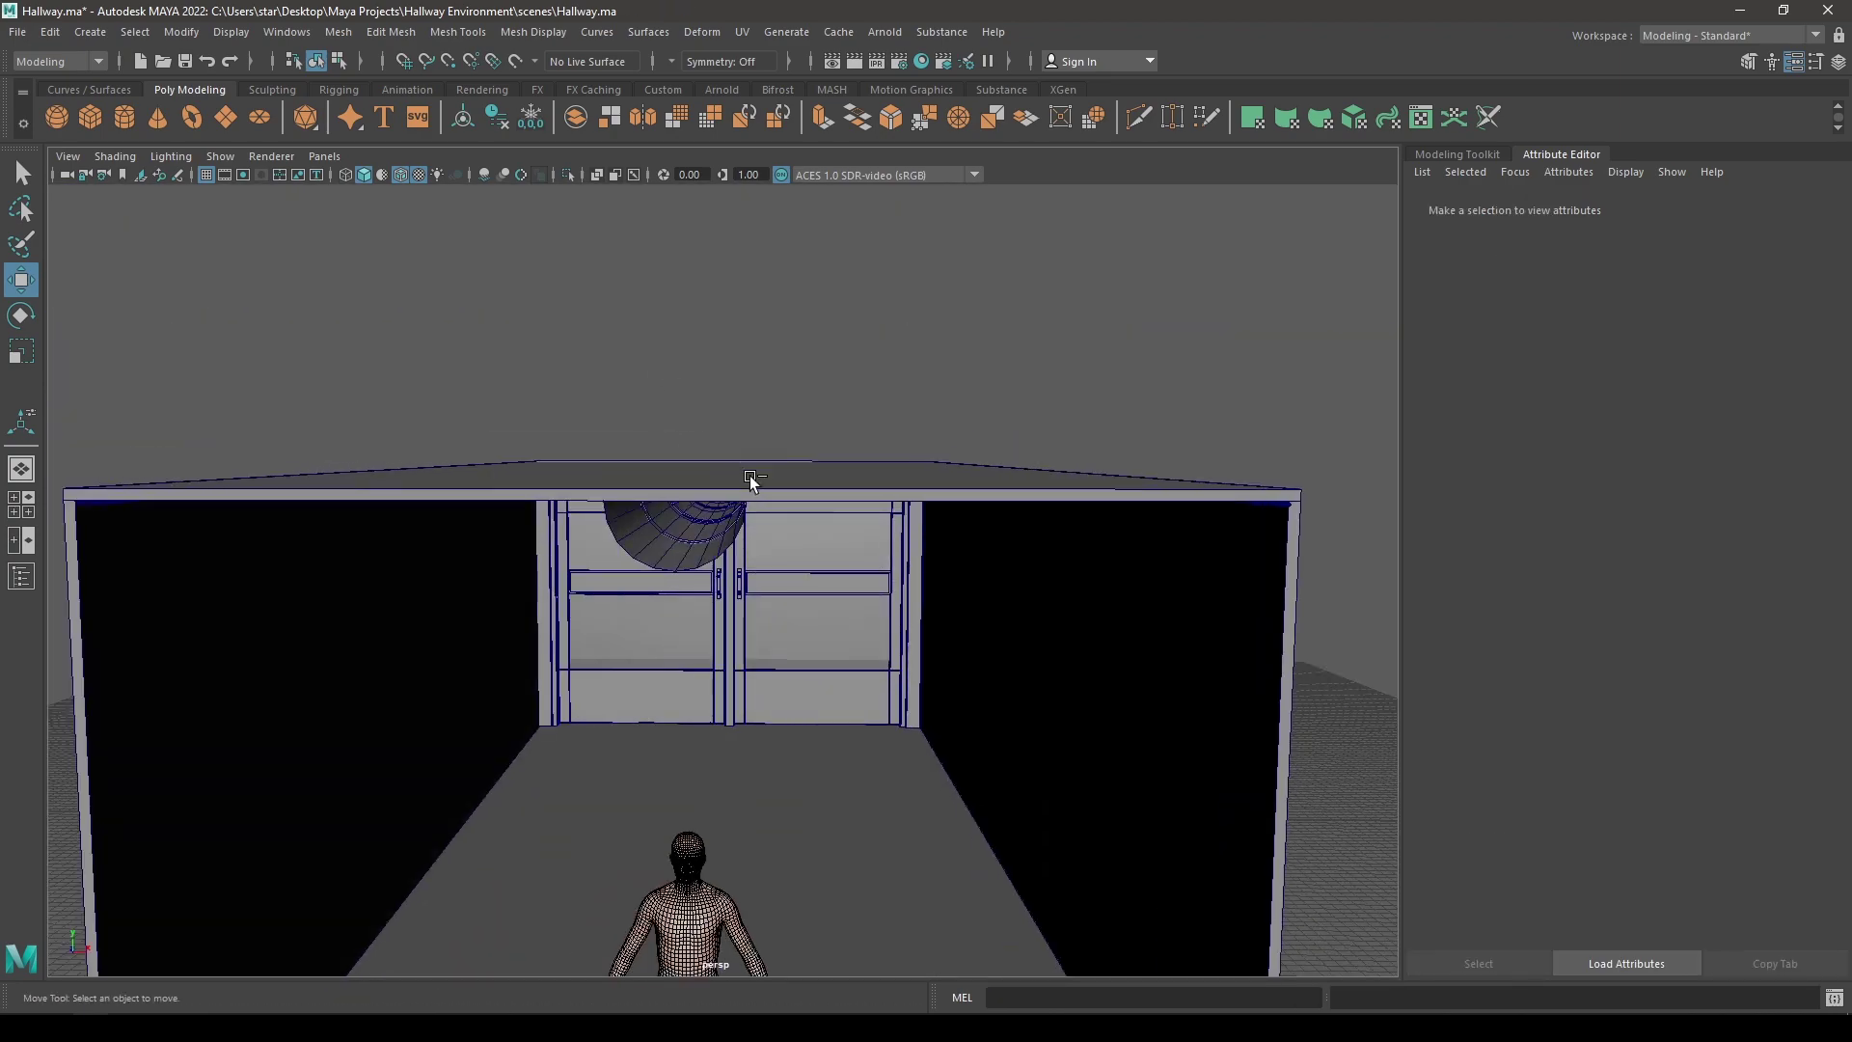
- Assign a new Blinn material with diffuse 1.000 to the door frames, center bars and handles, leaving out the glass panes
alt+right_drag(765, 570, 776, 637)
alt+drag(776, 636, 788, 672)
alt+right_drag(788, 672, 726, 574)
alt+drag(741, 636, 731, 596)
alt+right_drag(731, 597, 533, 653)
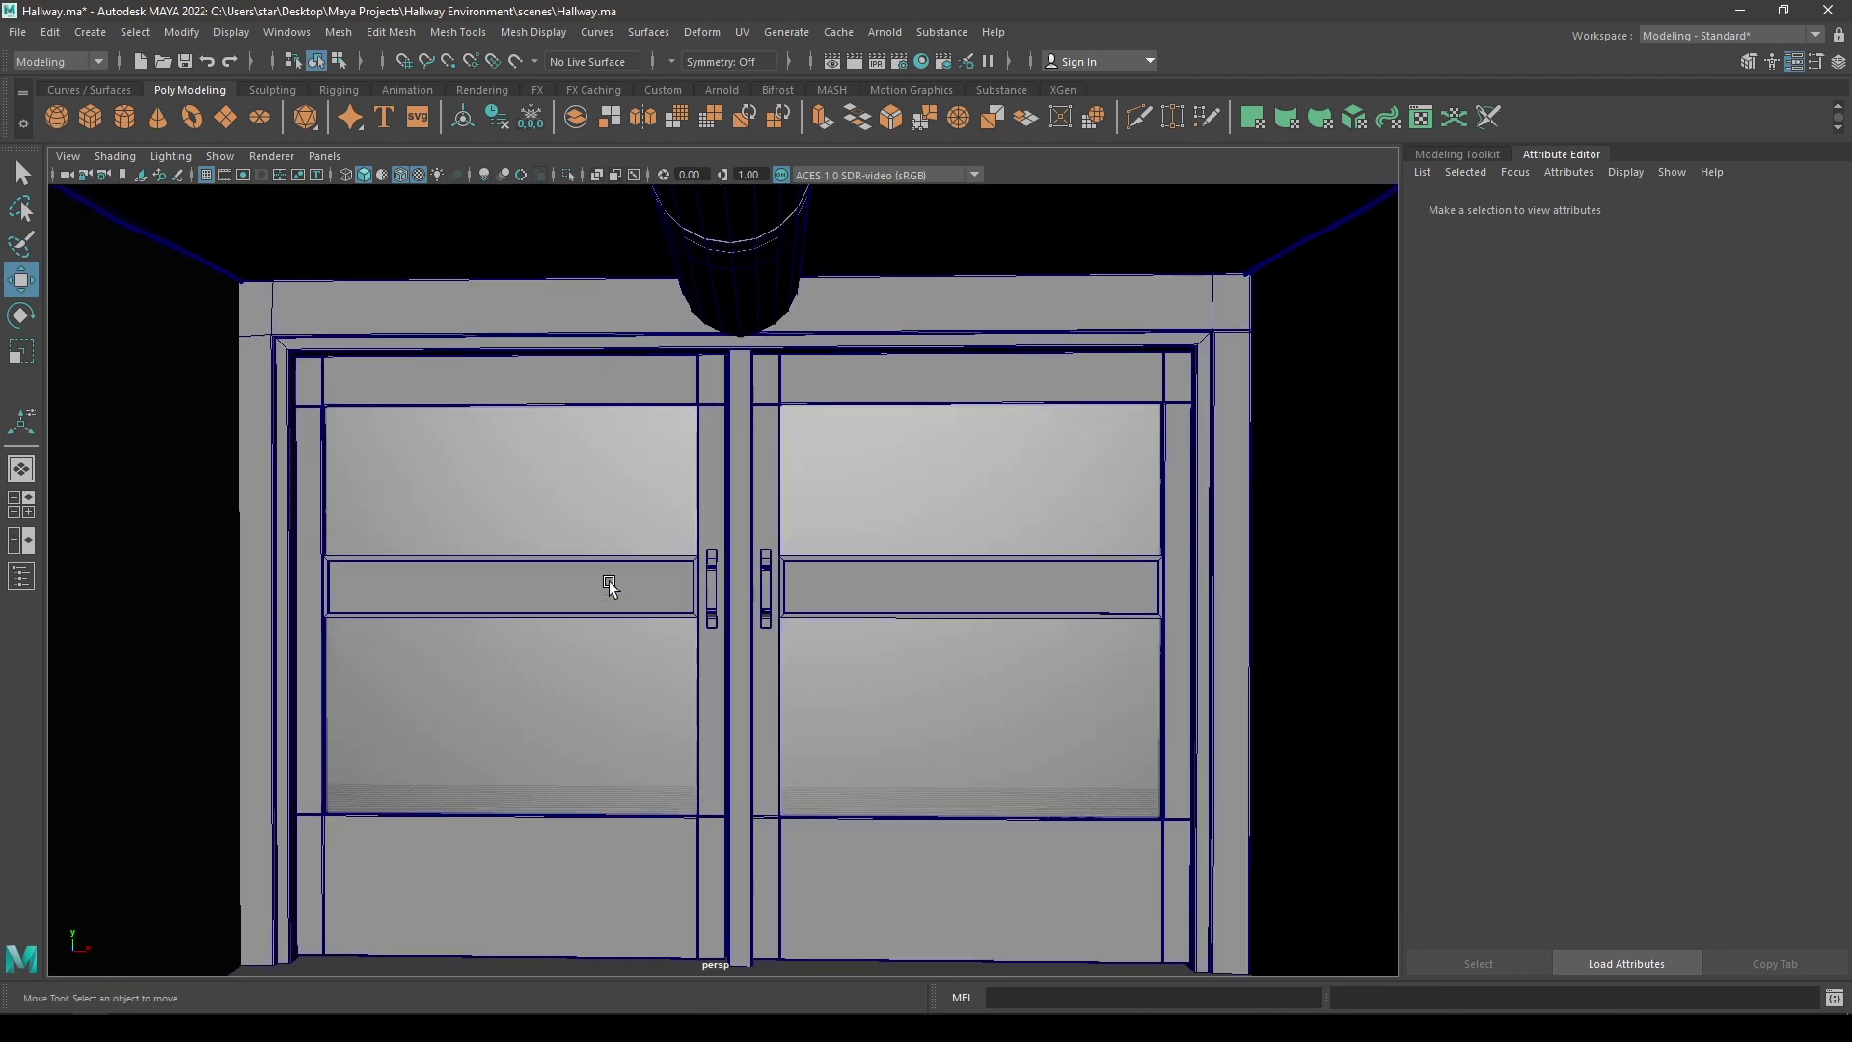
drag(254, 299, 1100, 936)
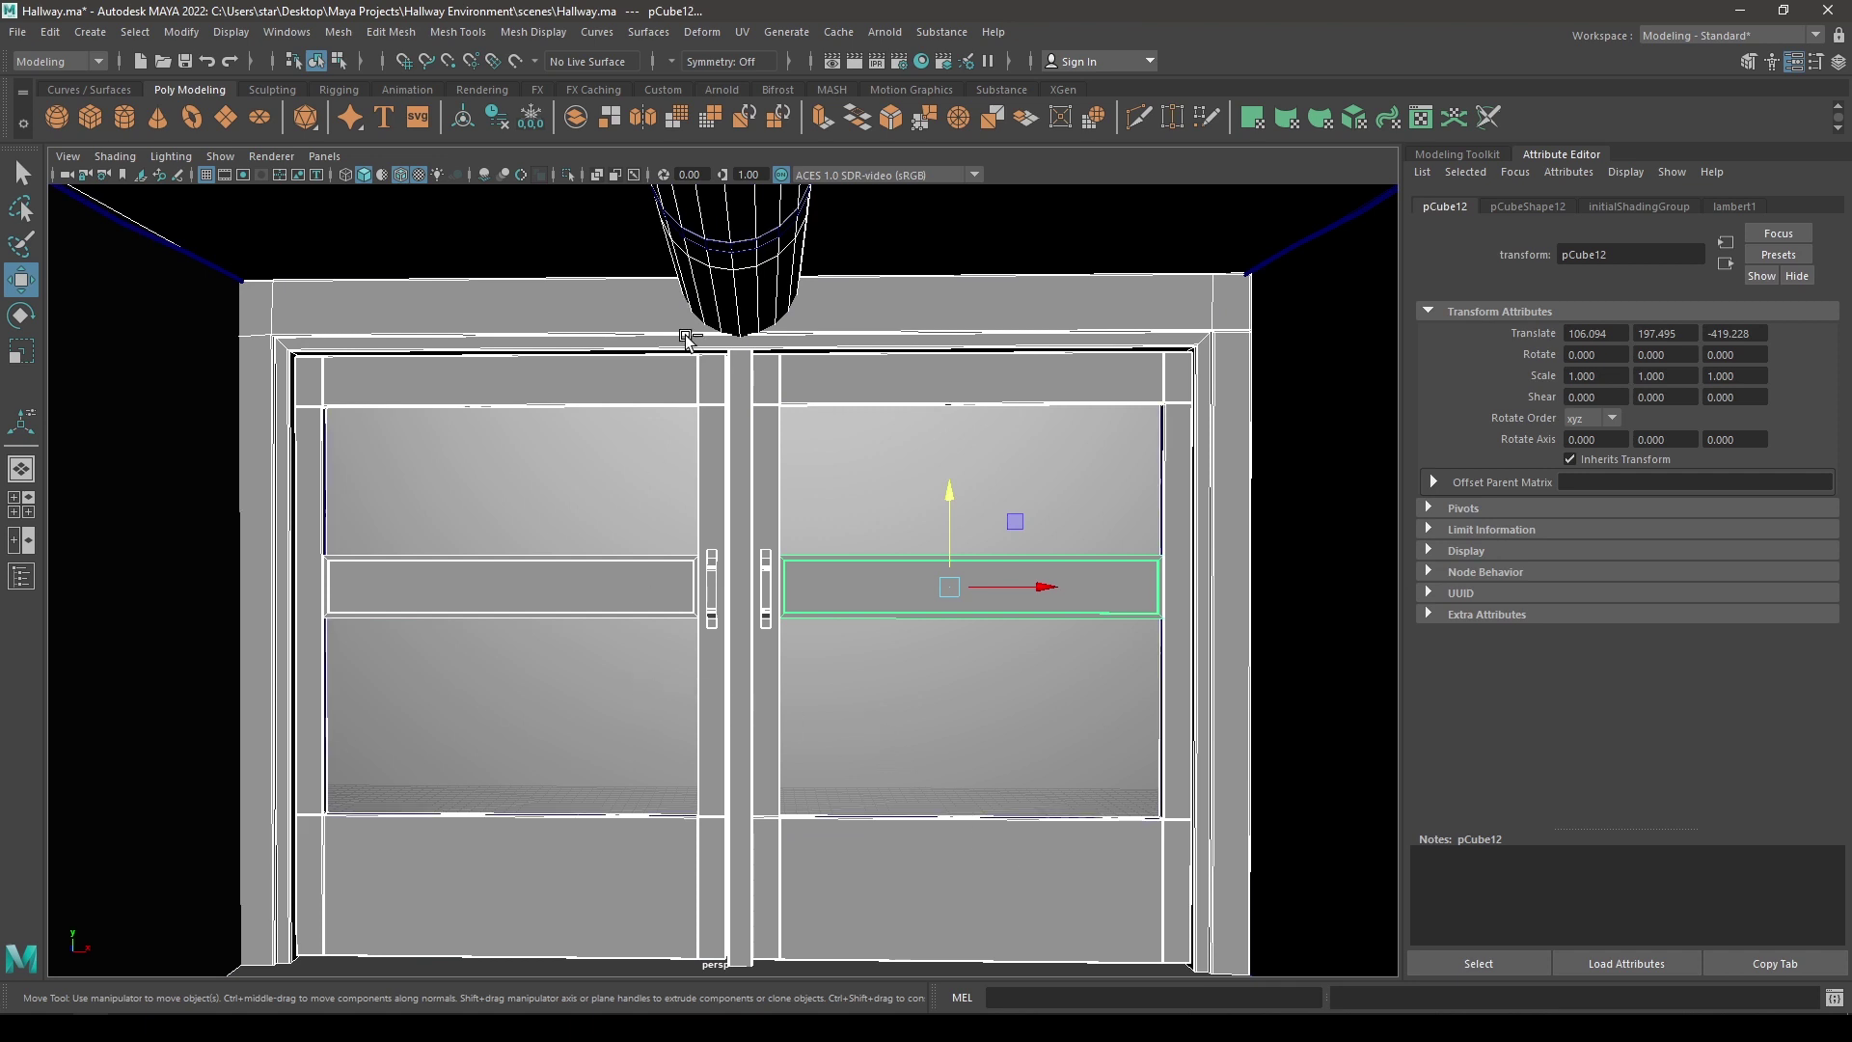
scroll(736, 318, down, 5)
scroll(769, 463, up, 5)
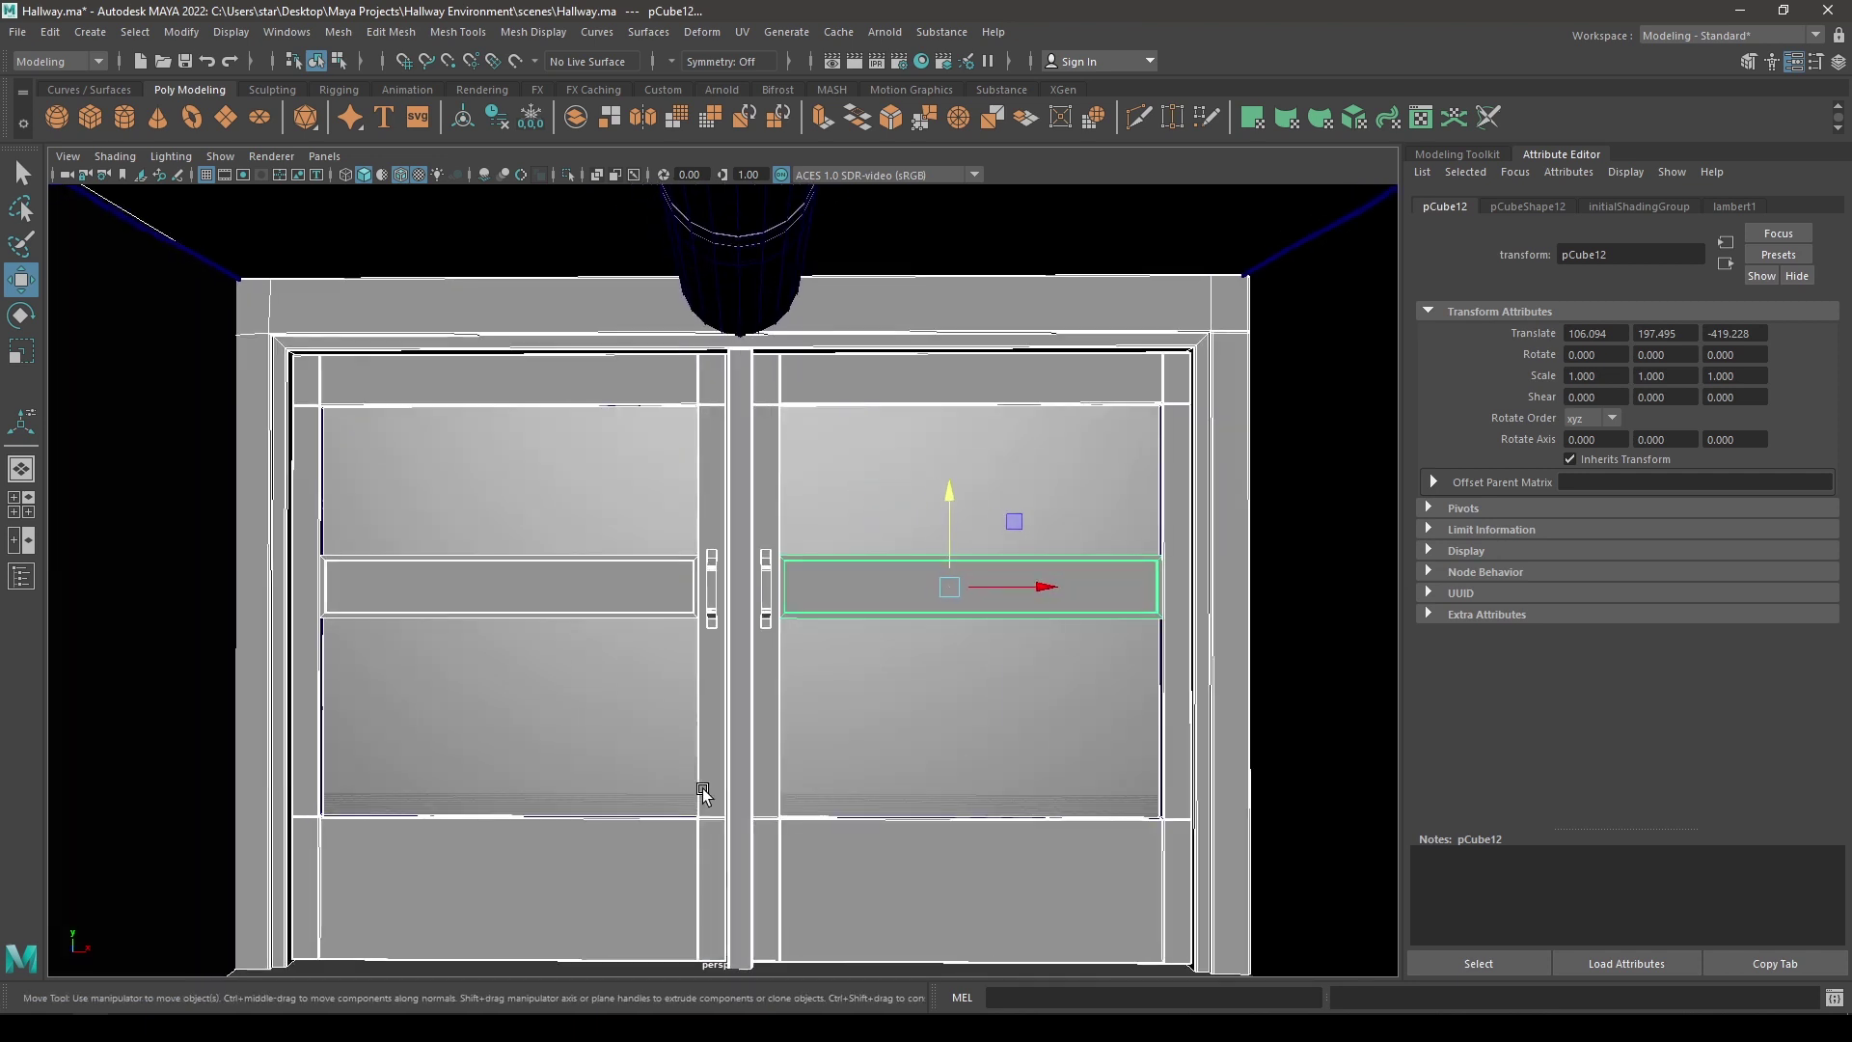
right_click(769, 490)
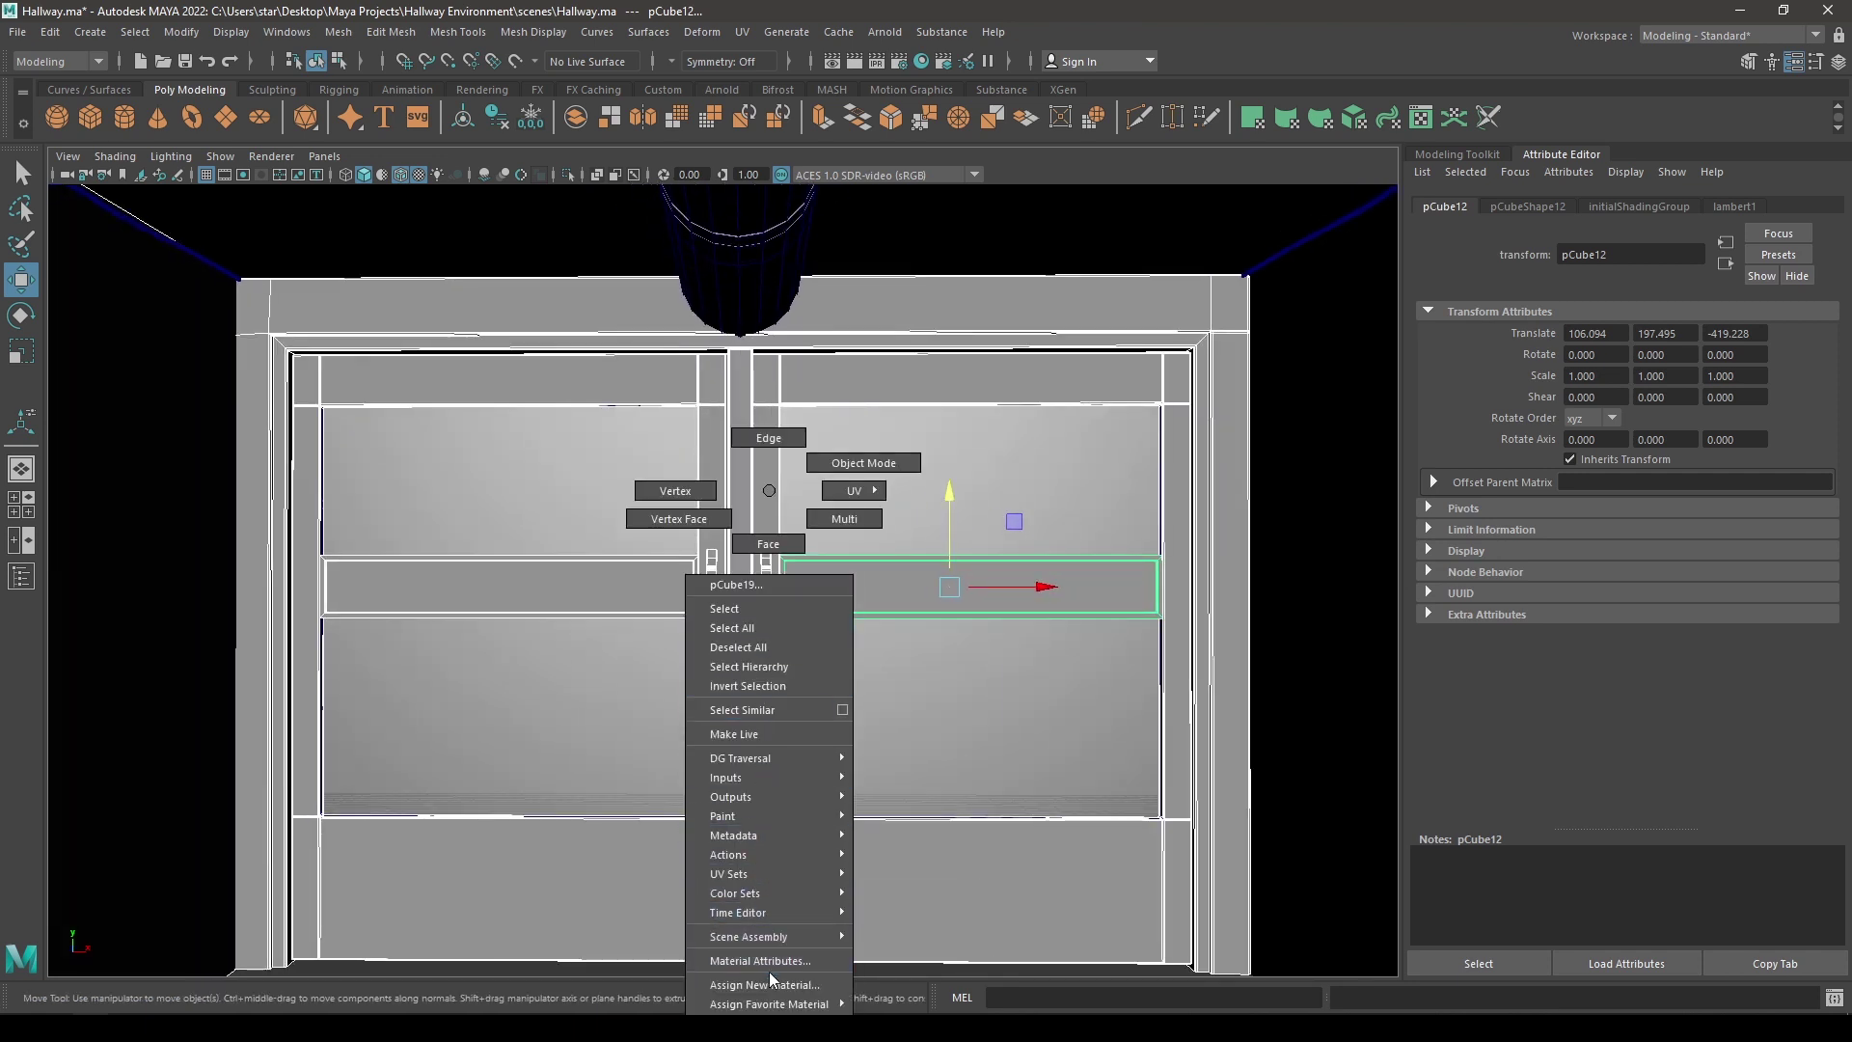
mouse_move(804, 1006)
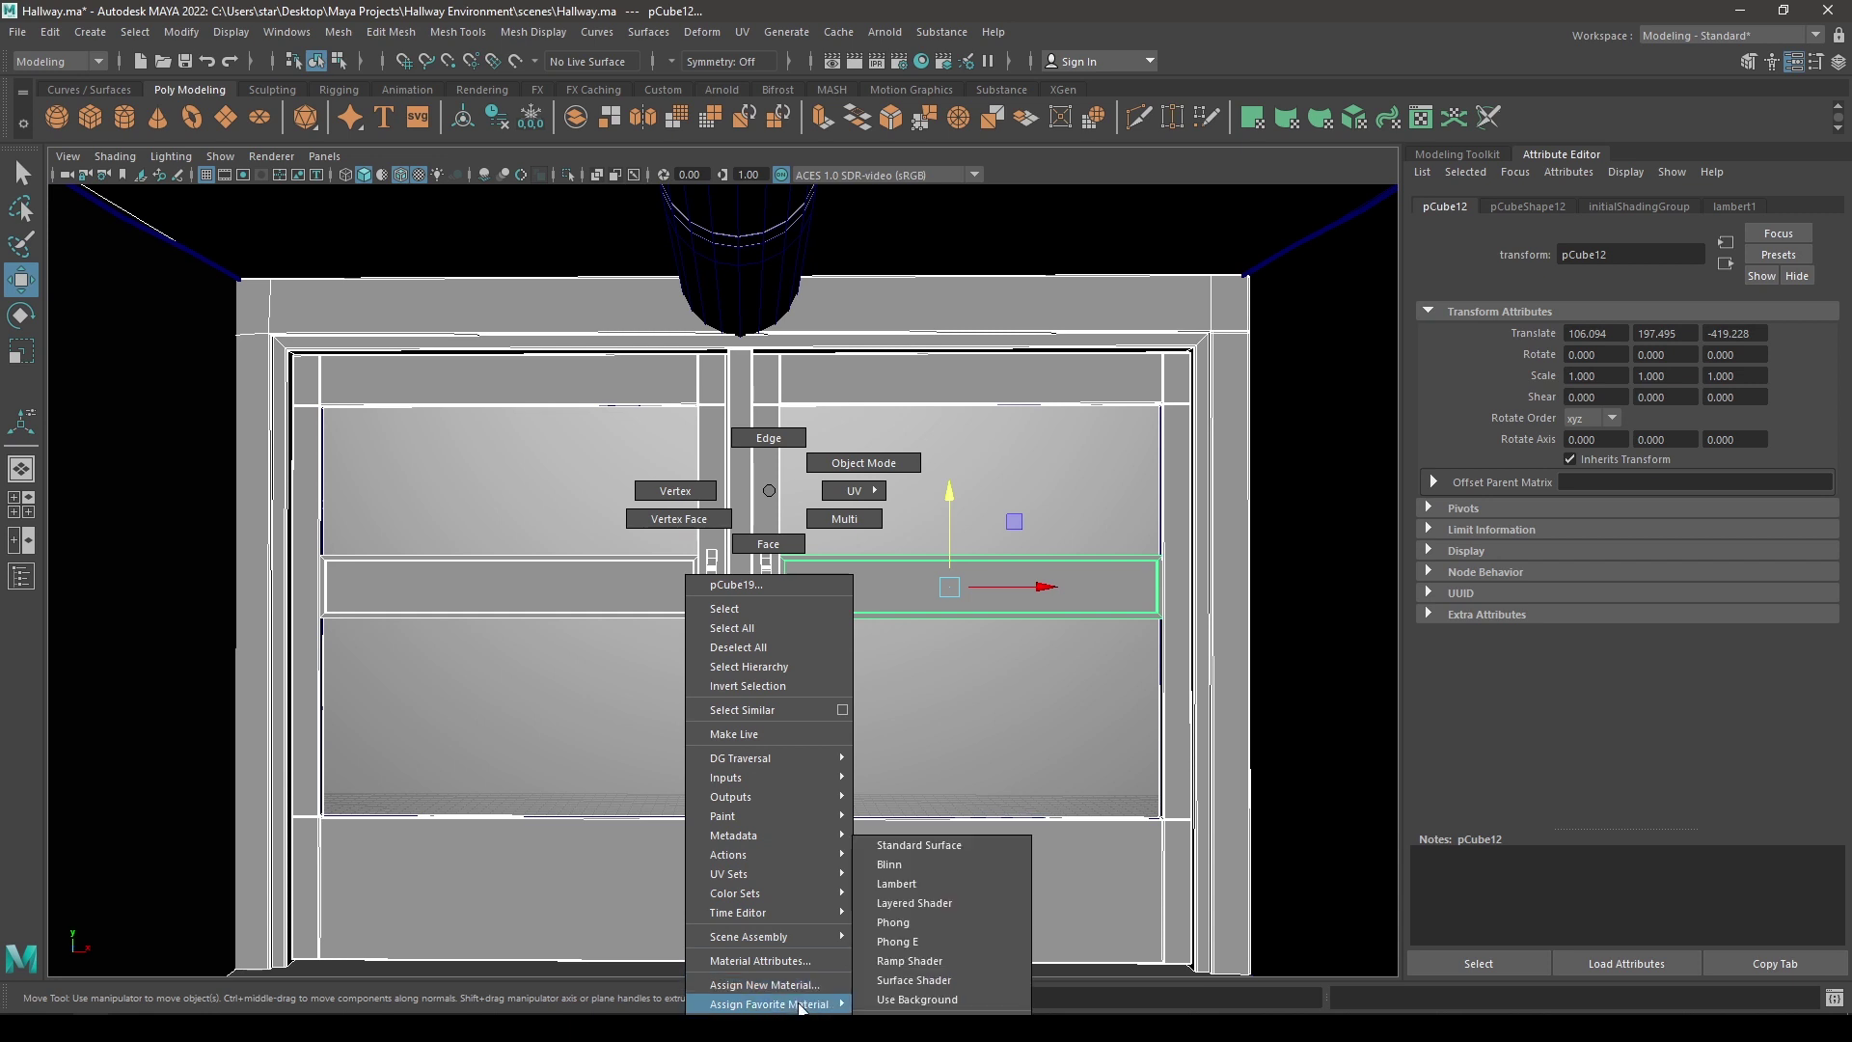
click(889, 865)
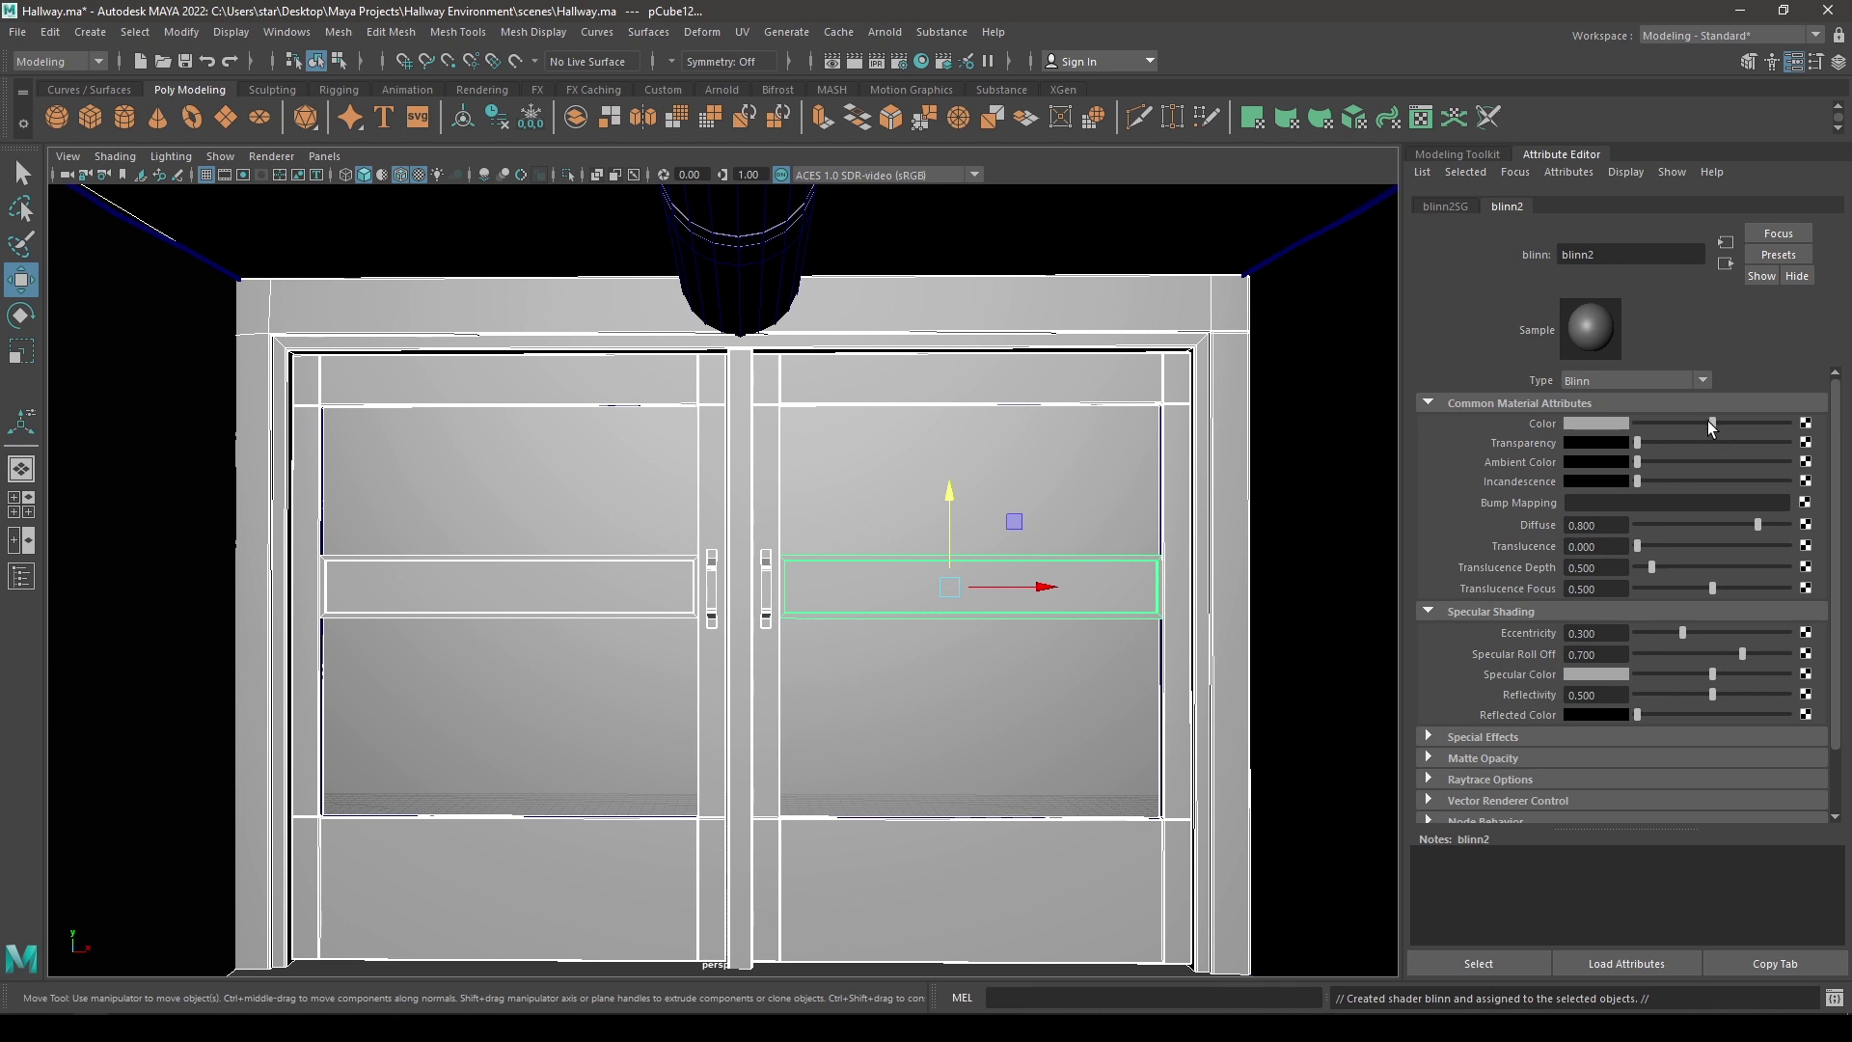
drag(1757, 524, 1850, 534)
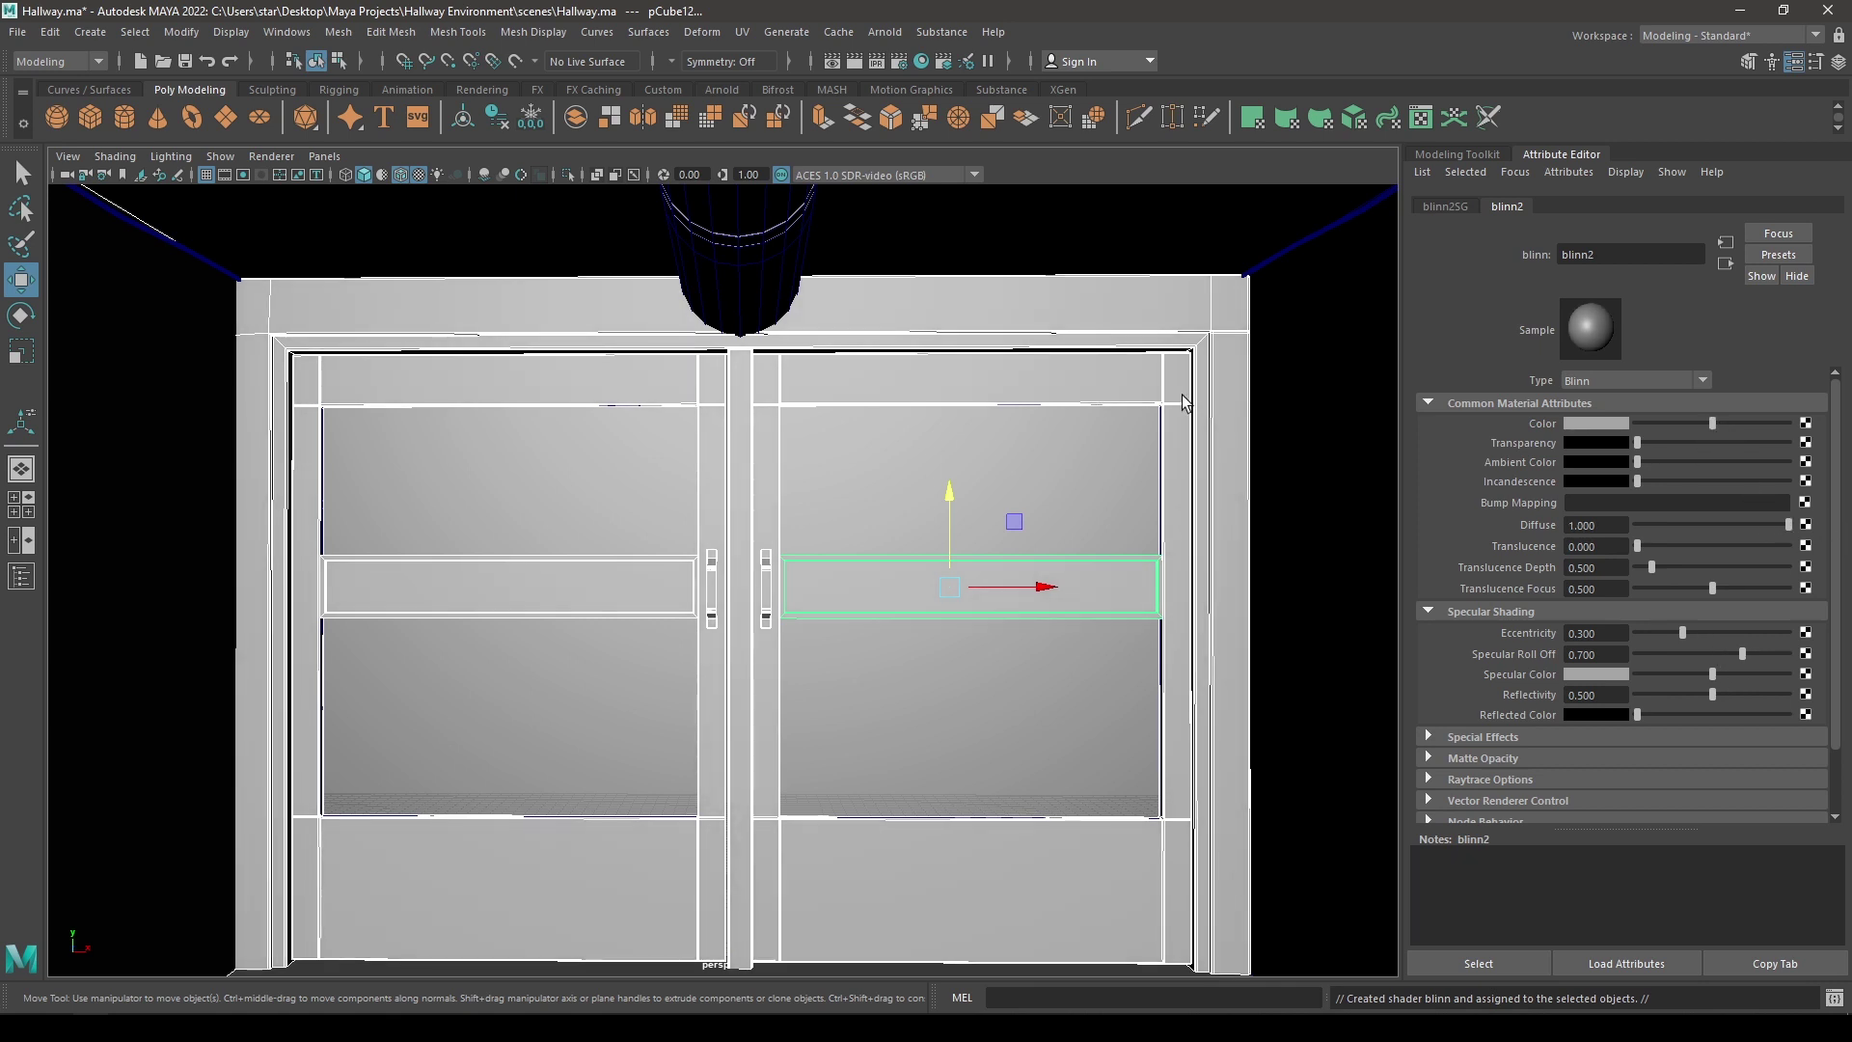
- Turn off the wireframe overlay on shaded objects and examine the double doors and handles from inside the hallway
click(987, 675)
alt+right_drag(862, 837, 730, 609)
alt+drag(729, 610, 751, 624)
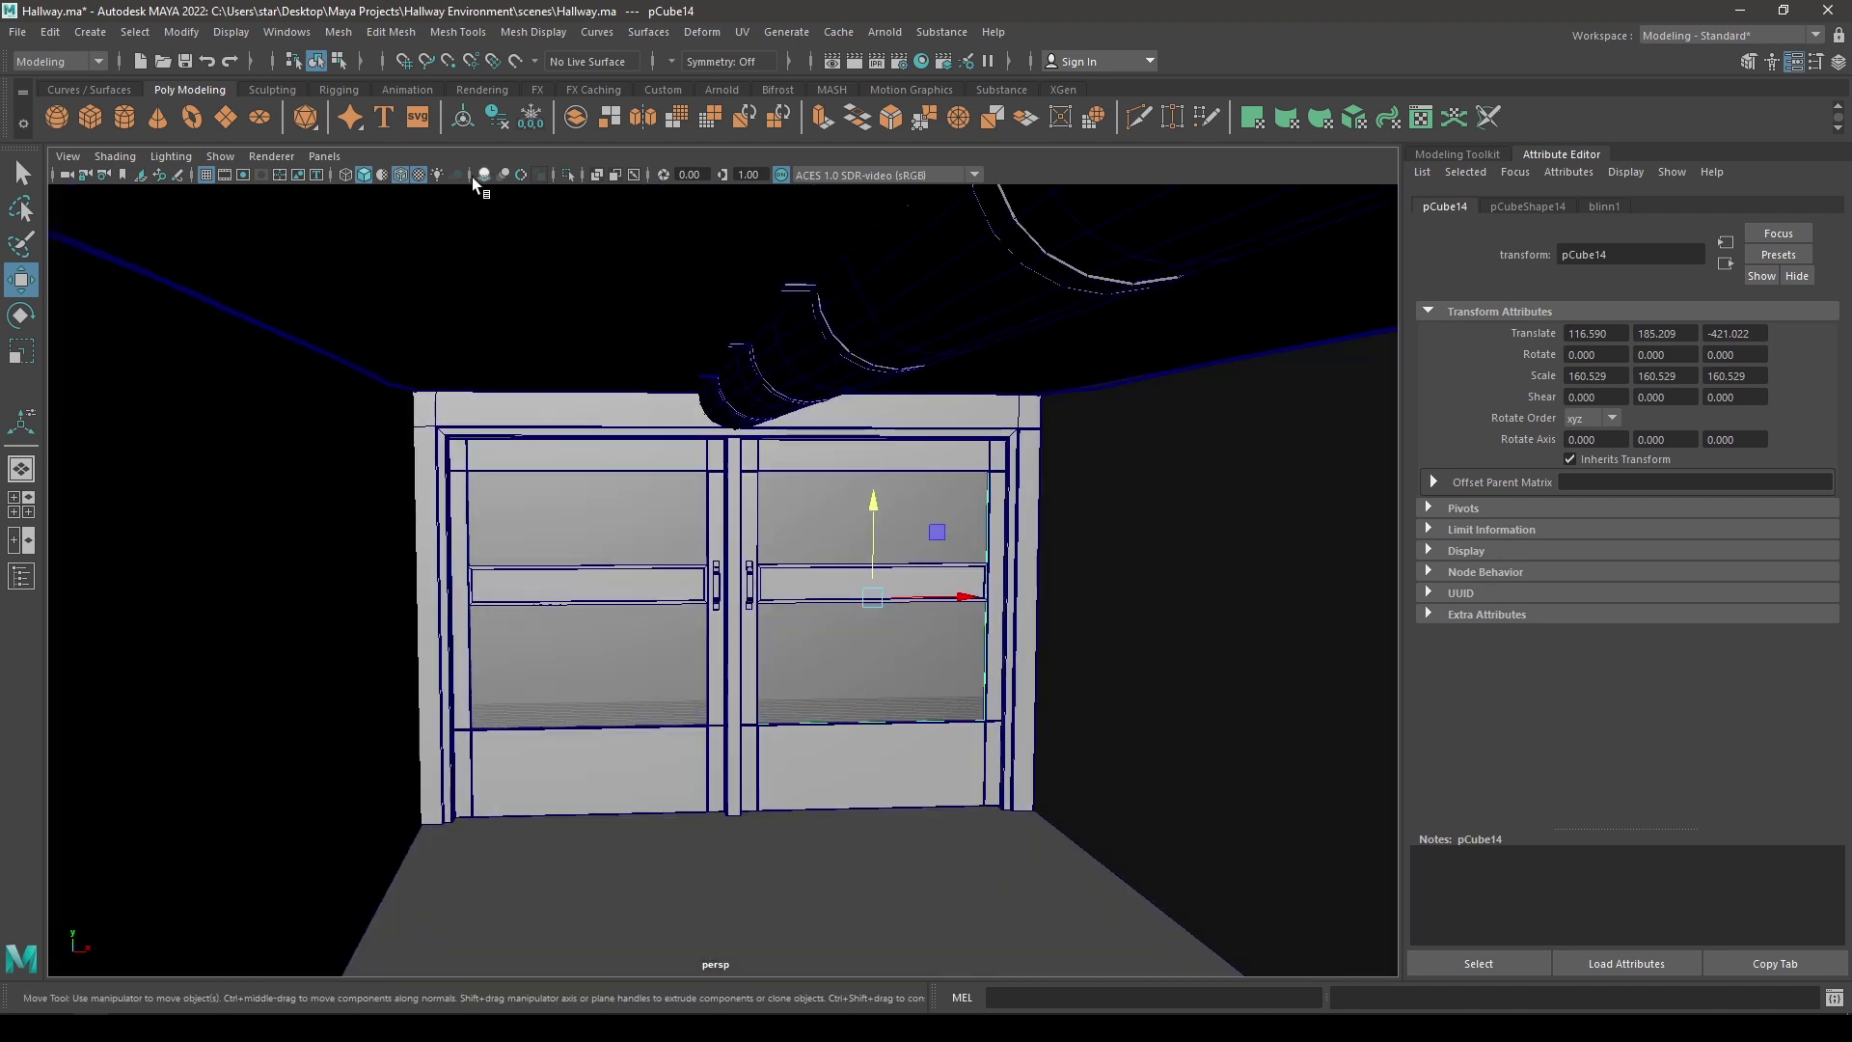
click(399, 173)
mouse_move(703, 431)
alt+mouse_down()
mouse_move(643, 501)
mouse_move(796, 727)
alt+mouse_up()
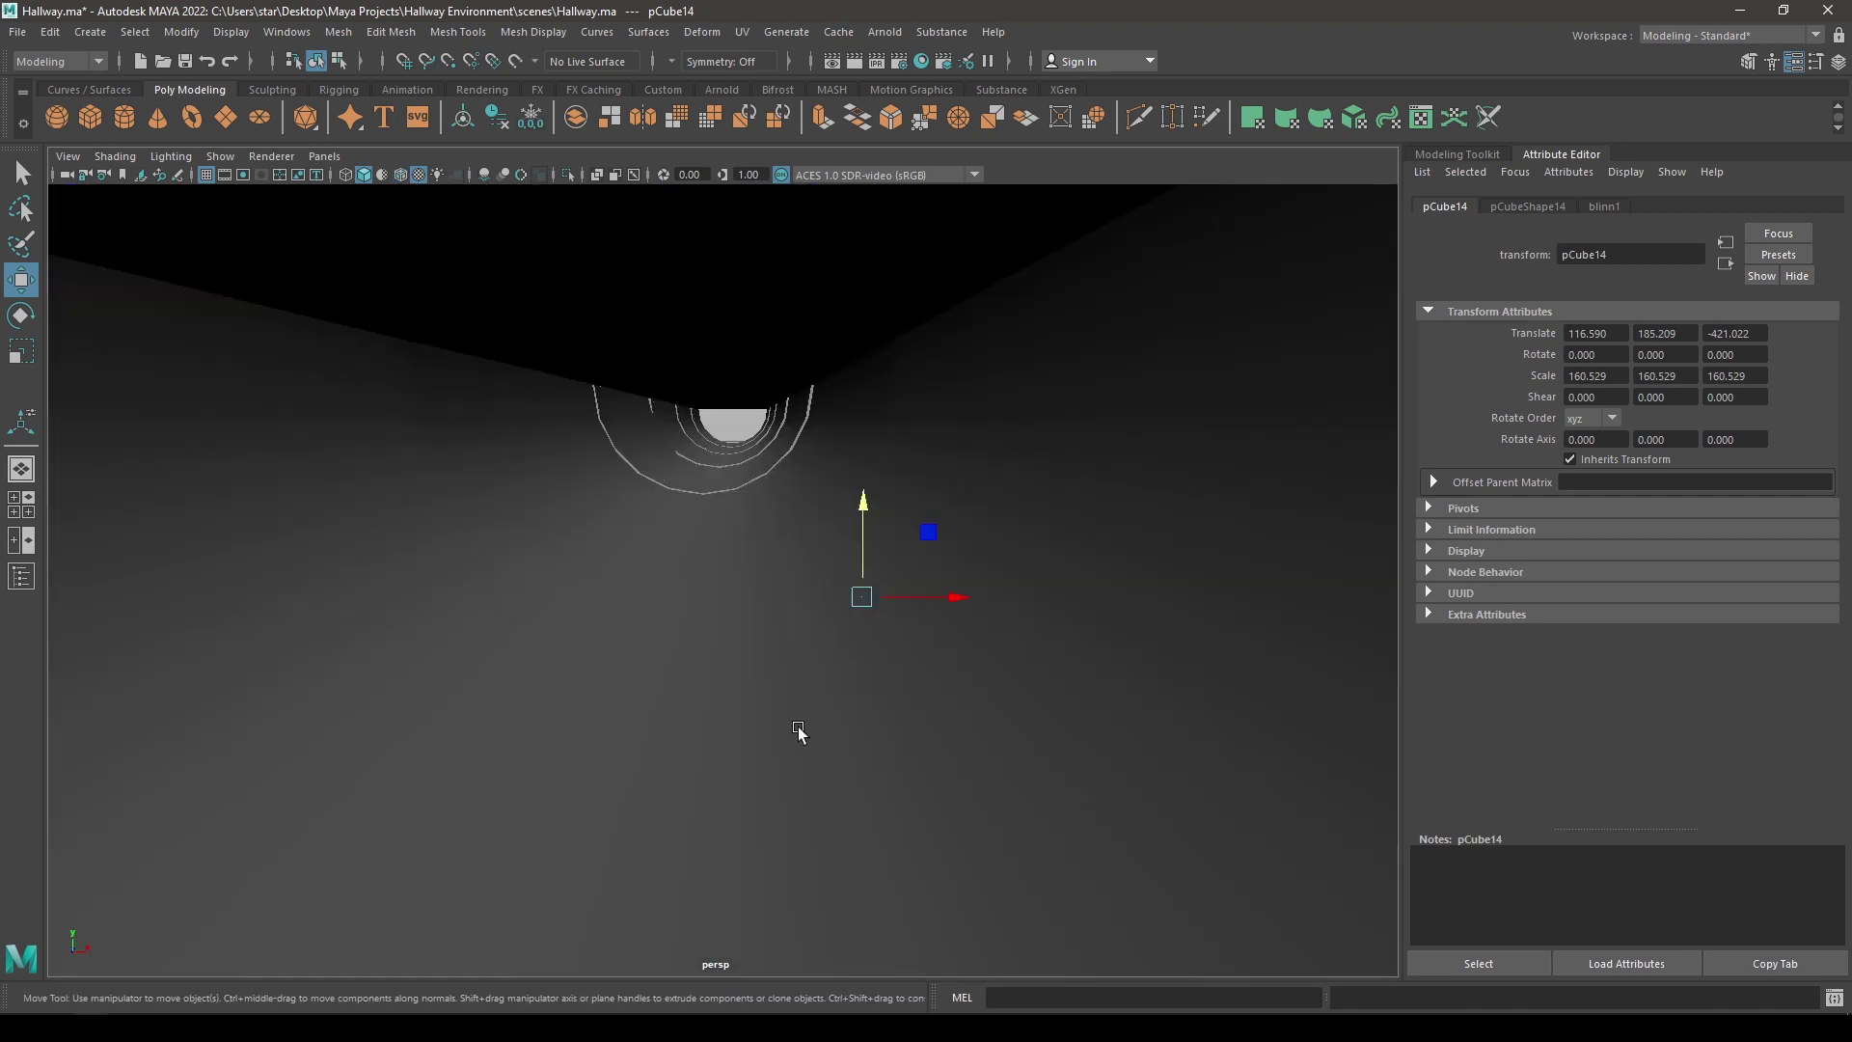
alt+right_drag(821, 815, 841, 860)
click(841, 861)
alt+drag(841, 861, 777, 798)
alt+right_drag(778, 798, 853, 895)
alt+drag(853, 896, 868, 914)
alt+right_drag(869, 914, 814, 839)
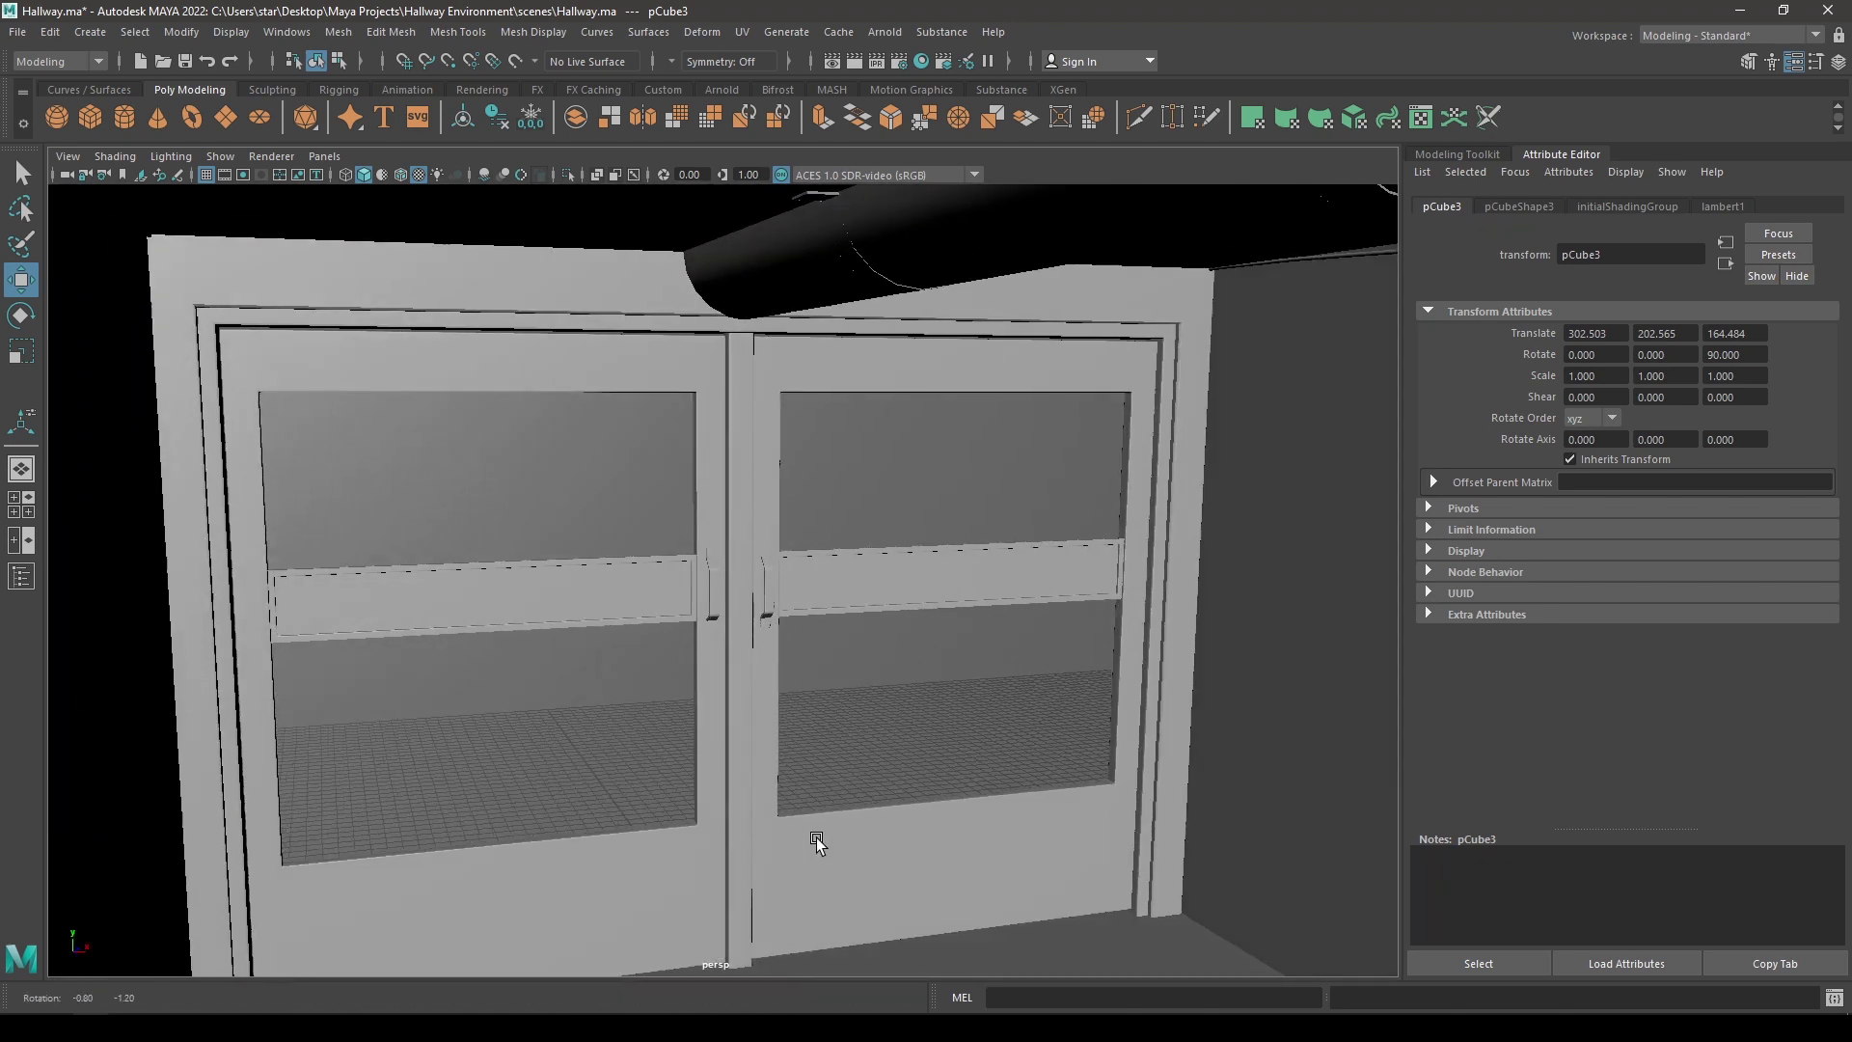